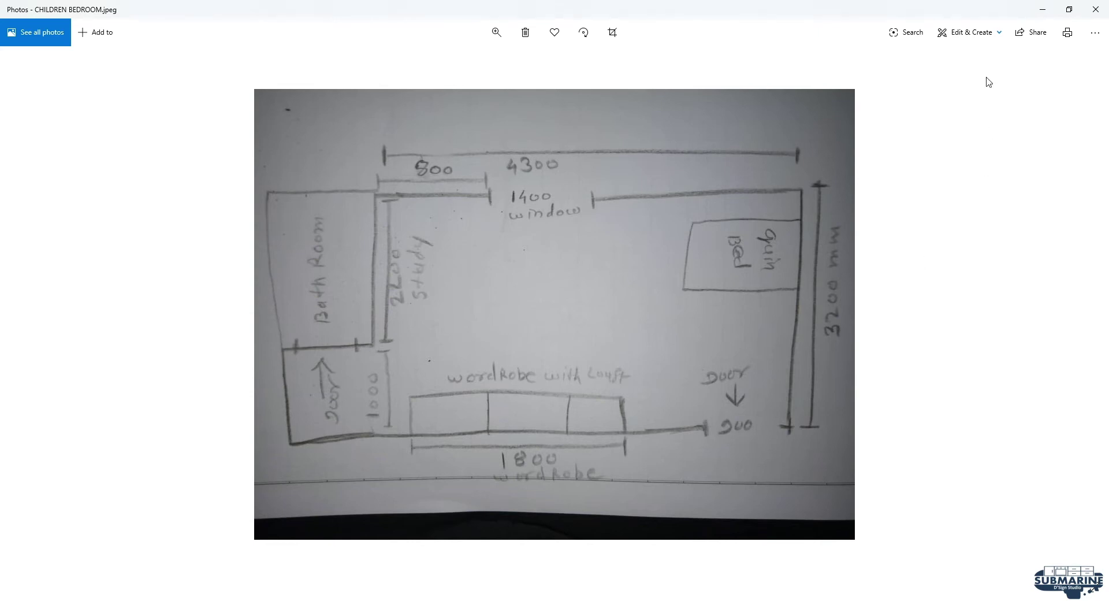
# Step: Minimize the CHILDREN BEDROOM.jpeg sketch and show KD Max's create-room options (3020 by 3770)
pyautogui.click(1041, 10)
pyautogui.click(74, 257)
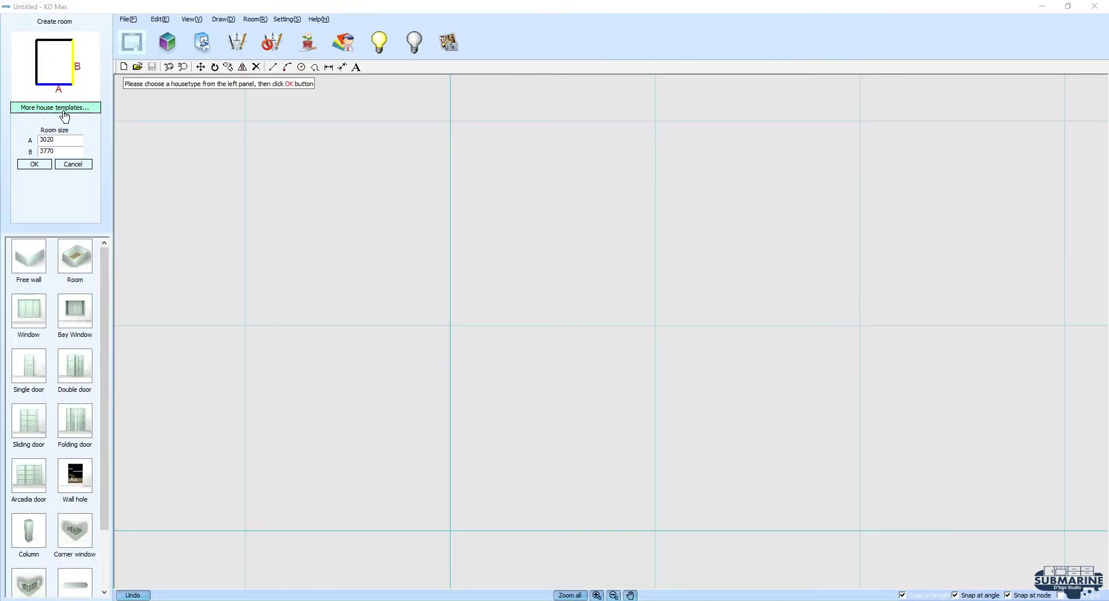
# Step: Choose the stepped L-shaped room template and set side A to 3200, checking the sketch
pyautogui.click(76, 109)
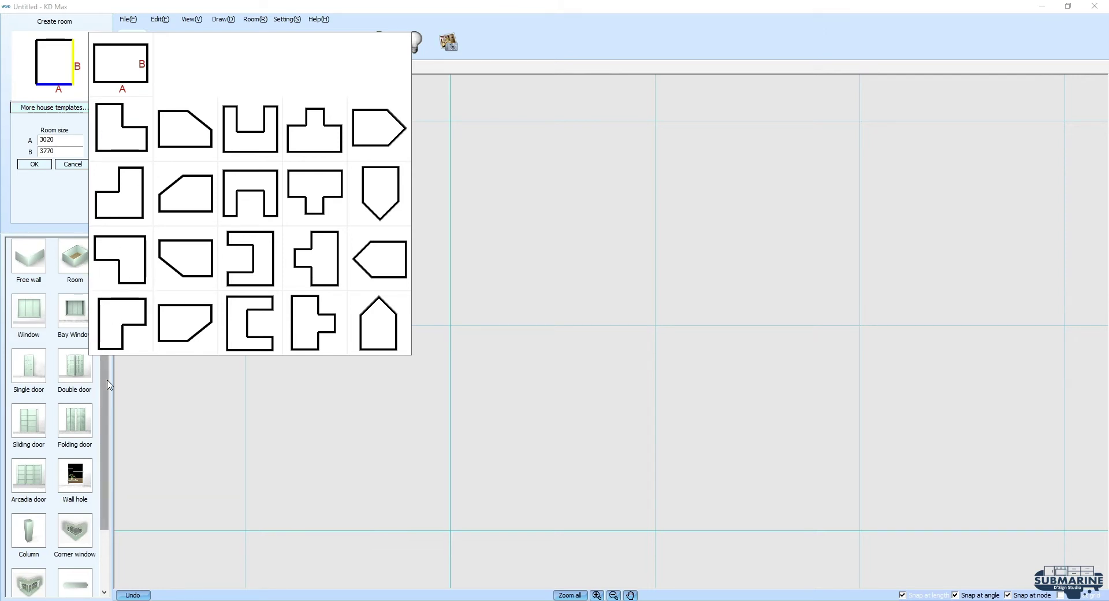
pyautogui.click(117, 207)
pyautogui.doubleClick(52, 137)
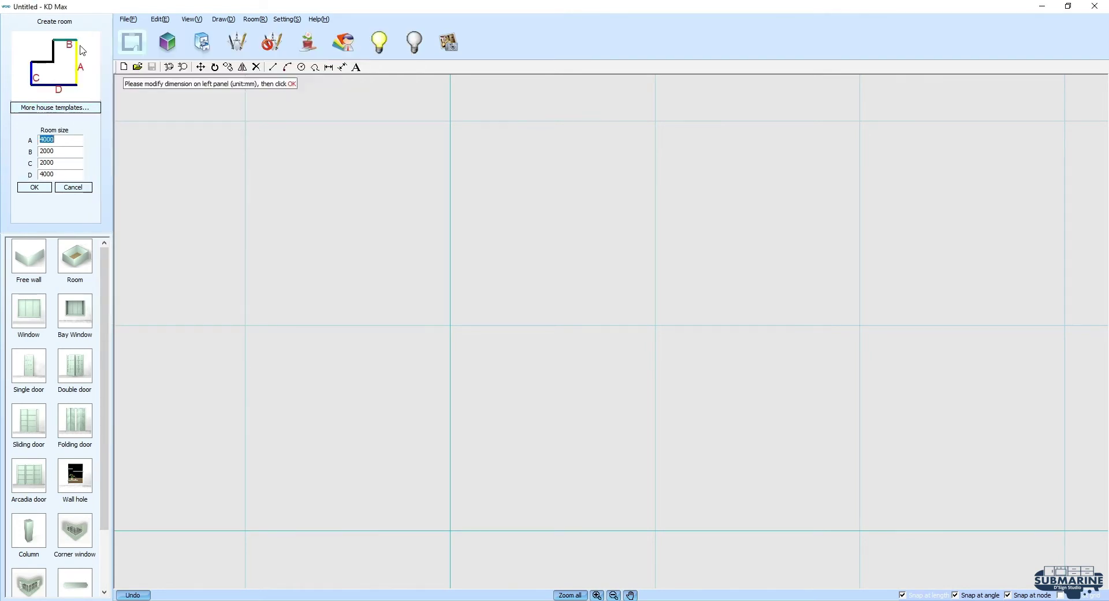
pyautogui.hotkey('alt', 'Tab')
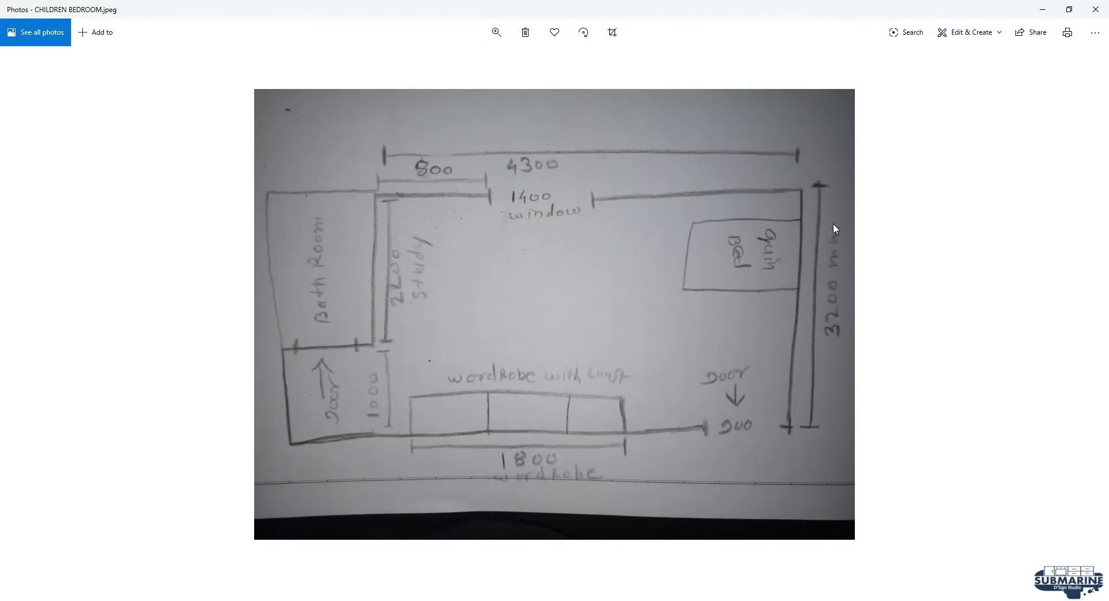
pyautogui.hotkey('alt', 'Tab')
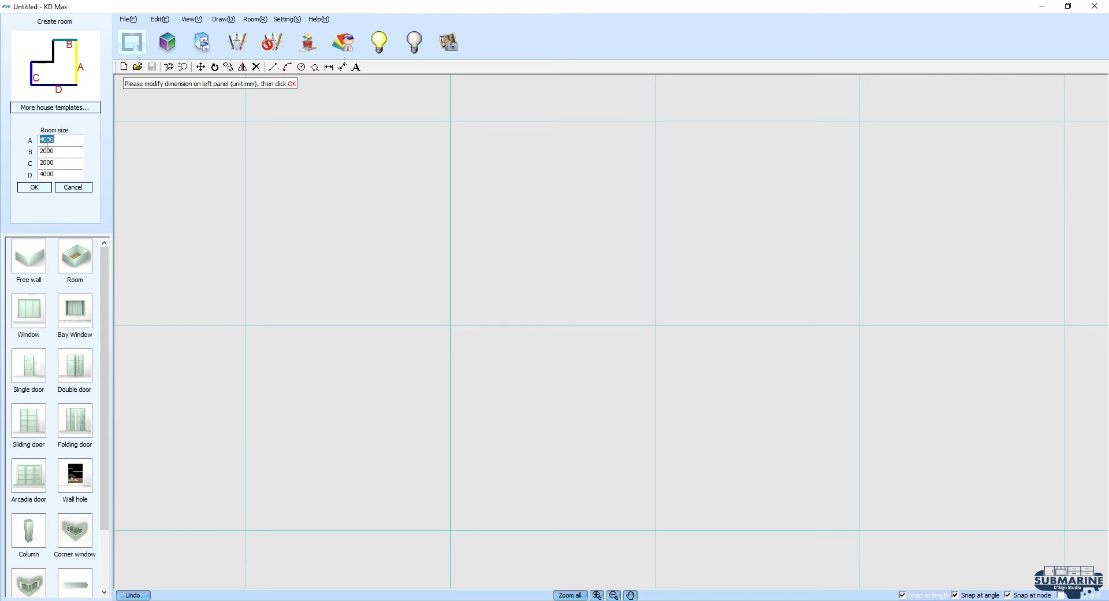
pyautogui.write('3200')
pyautogui.press('Tab')
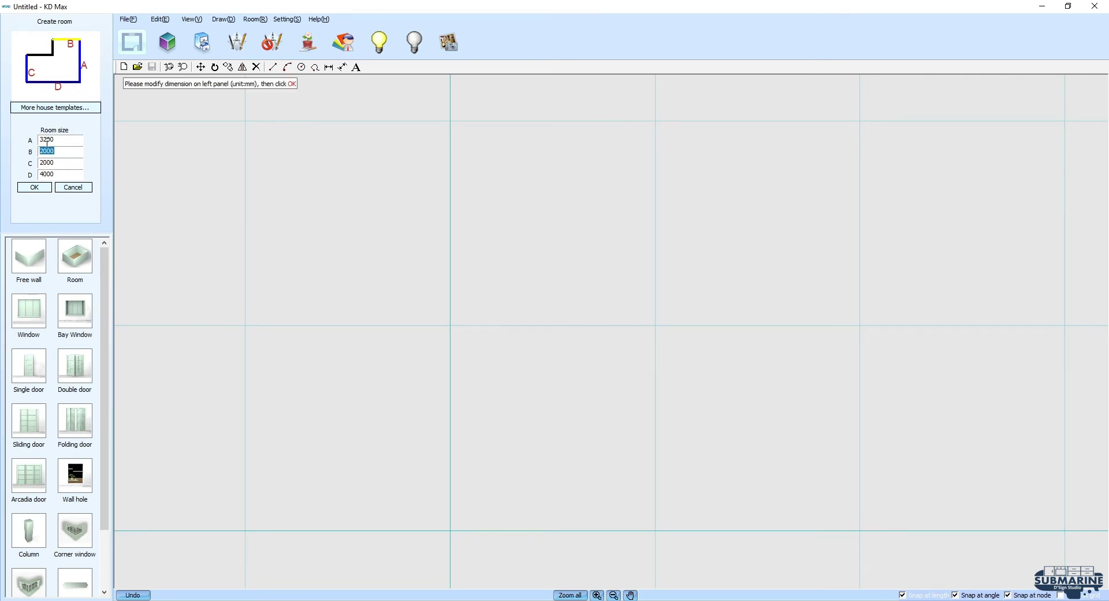
pyautogui.hotkey('alt', 'Tab')
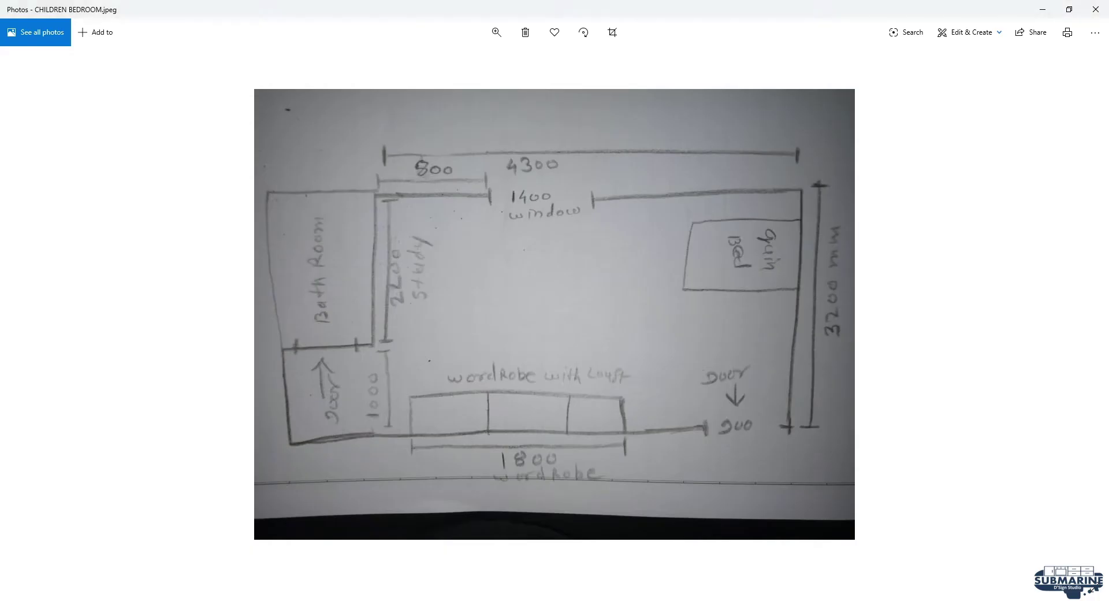
pyautogui.hotkey('alt', 'Tab')
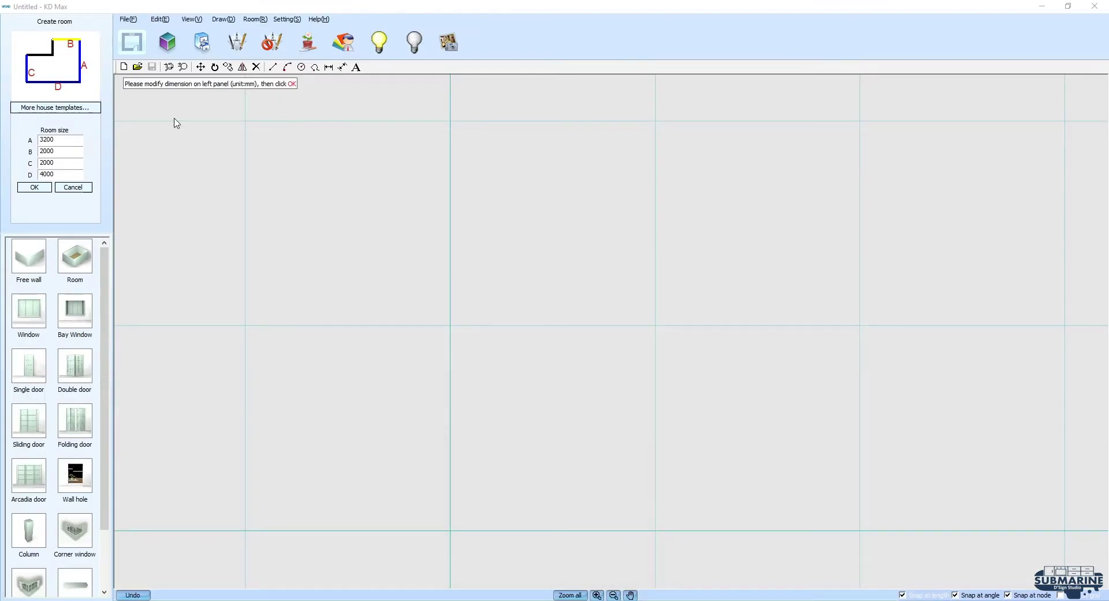
# Step: Set sides B 4300, C 1000 and D 5500, then create the L-shaped room walls
pyautogui.doubleClick(48, 152)
pyautogui.write('4300')
pyautogui.write('1000')
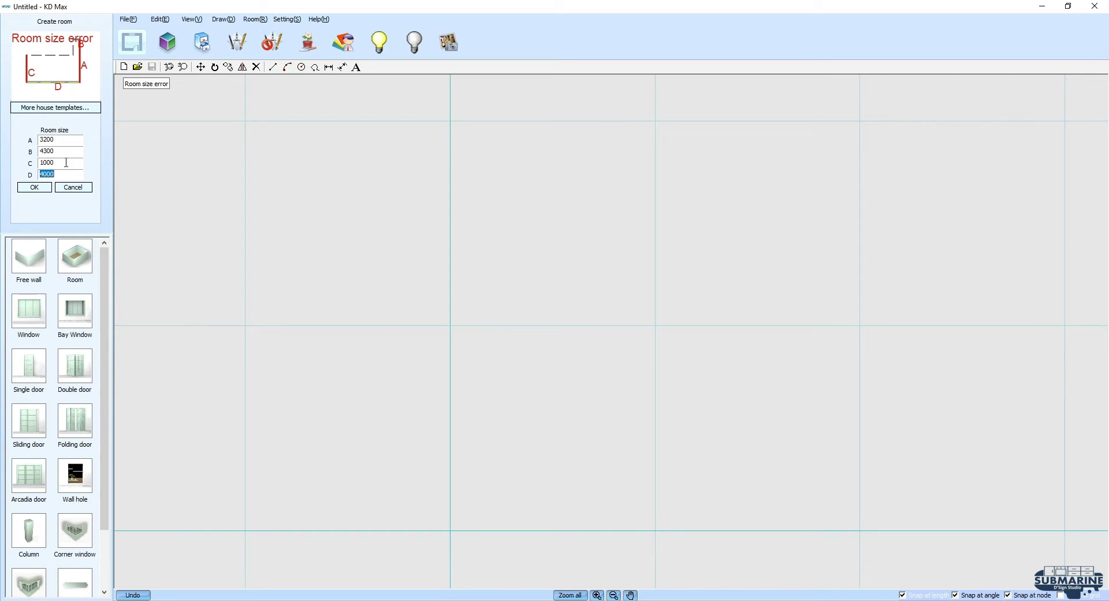
pyautogui.doubleClick(66, 163)
pyautogui.write('00')
pyautogui.hotkey('shift', 'Tab')
pyautogui.write('1000')
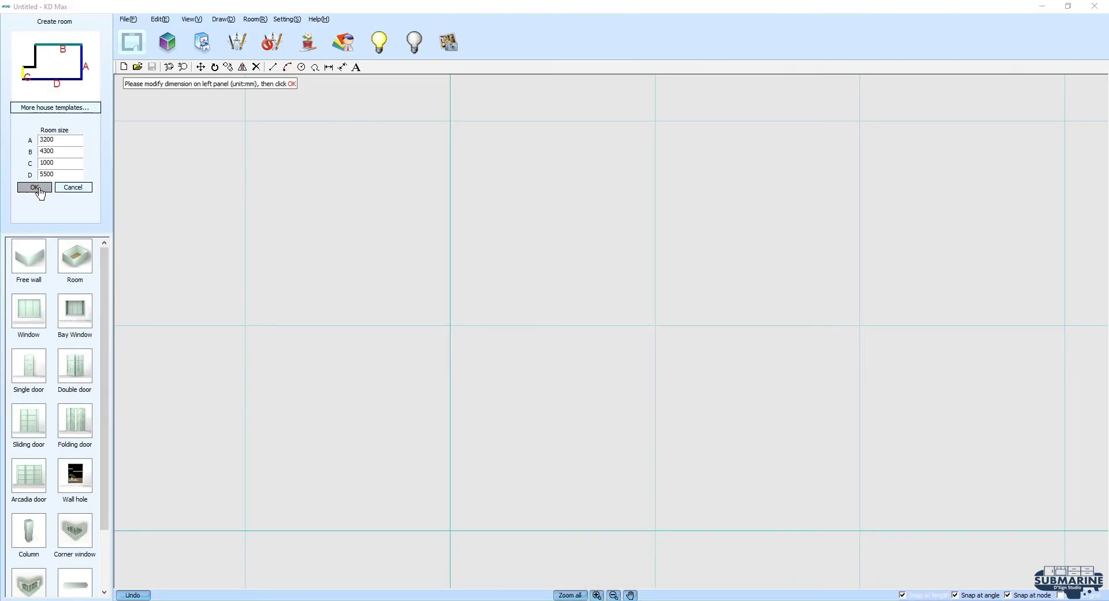
pyautogui.click(34, 188)
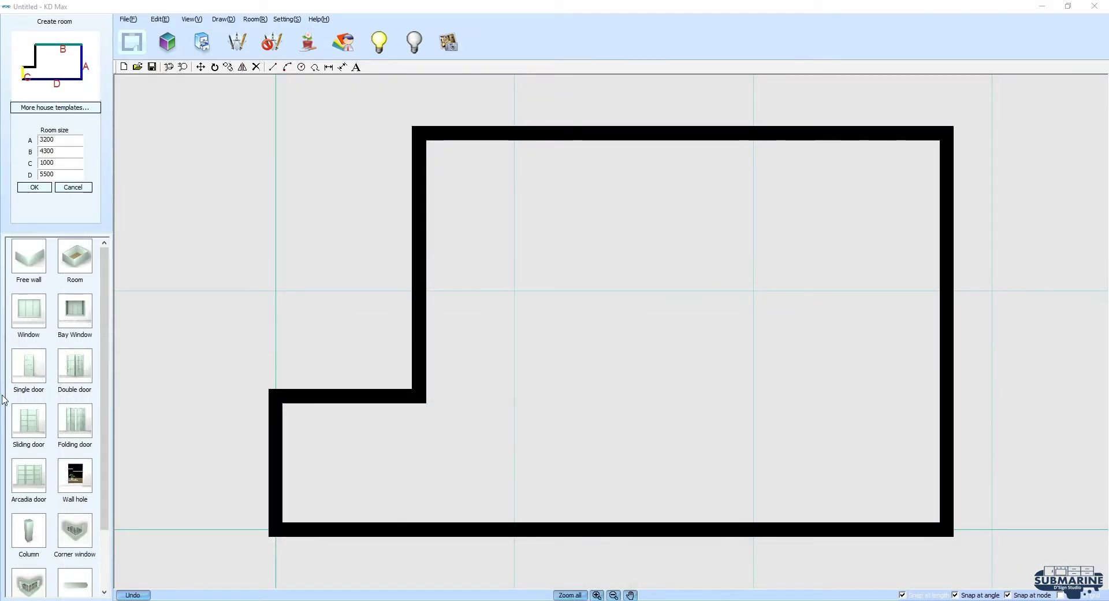
pyautogui.click(33, 329)
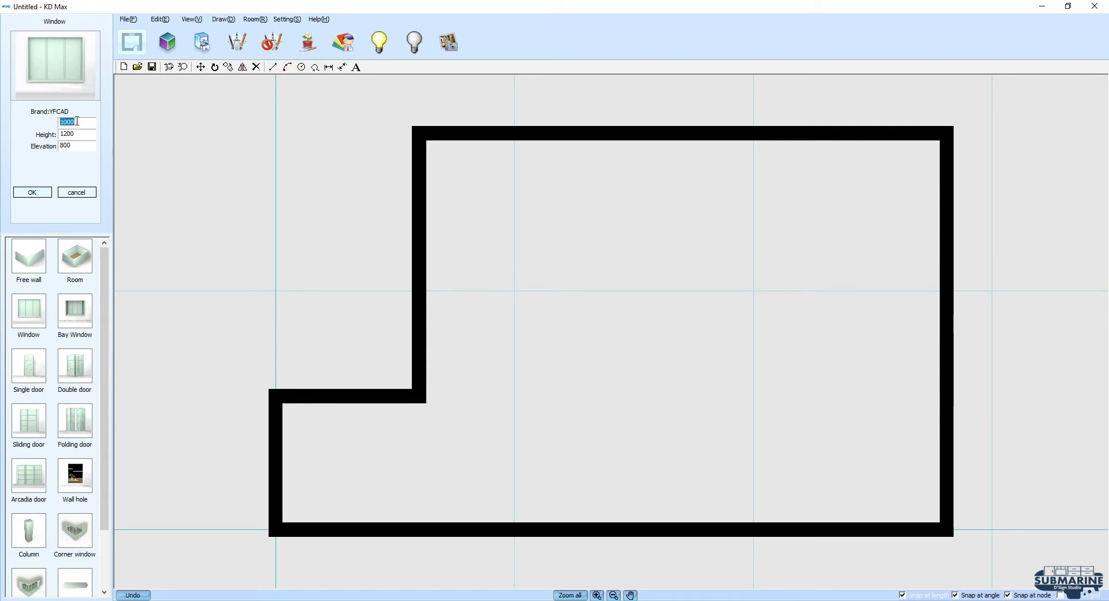
# Step: Place a 1400 mm window at elevation 900 in the top wall, positioned at 2100/800
pyautogui.press('Tab')
pyautogui.write('900')
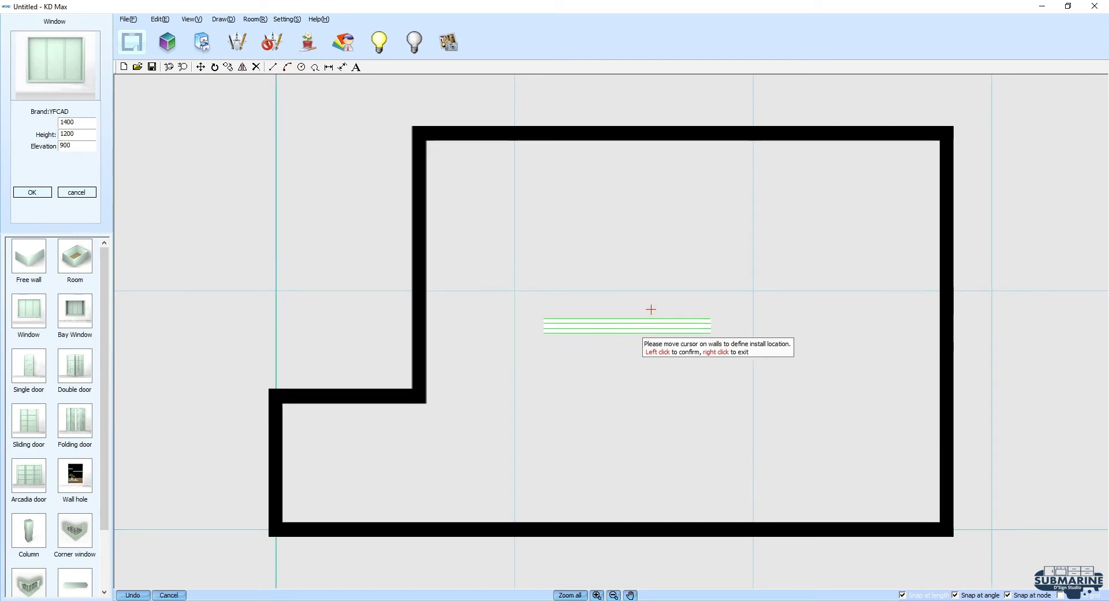
pyautogui.click(682, 133)
pyautogui.rightClick(681, 133)
pyautogui.click(702, 174)
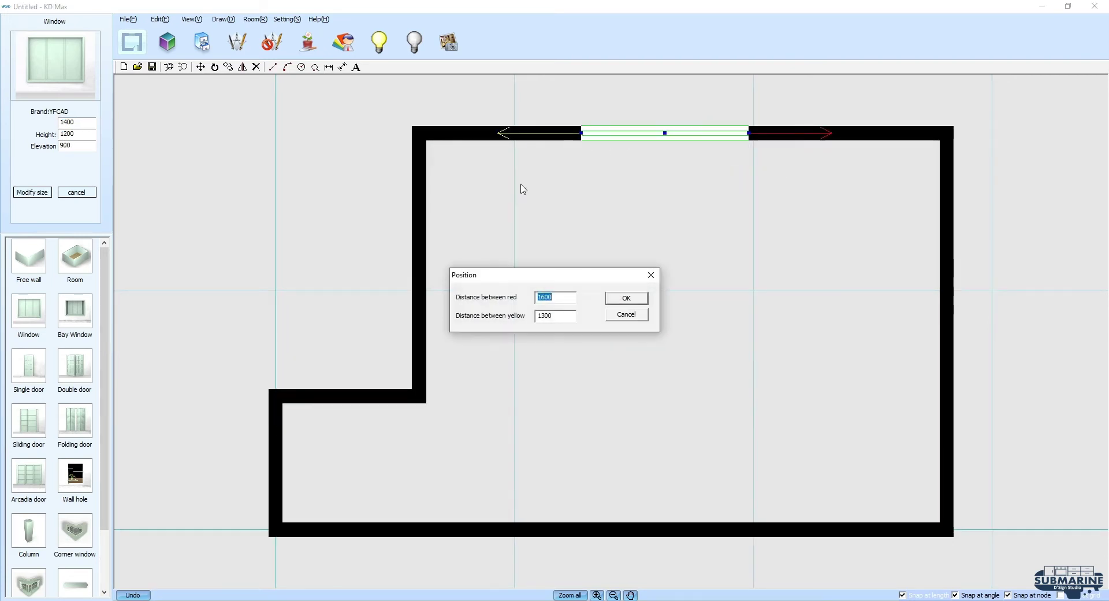
pyautogui.doubleClick(561, 313)
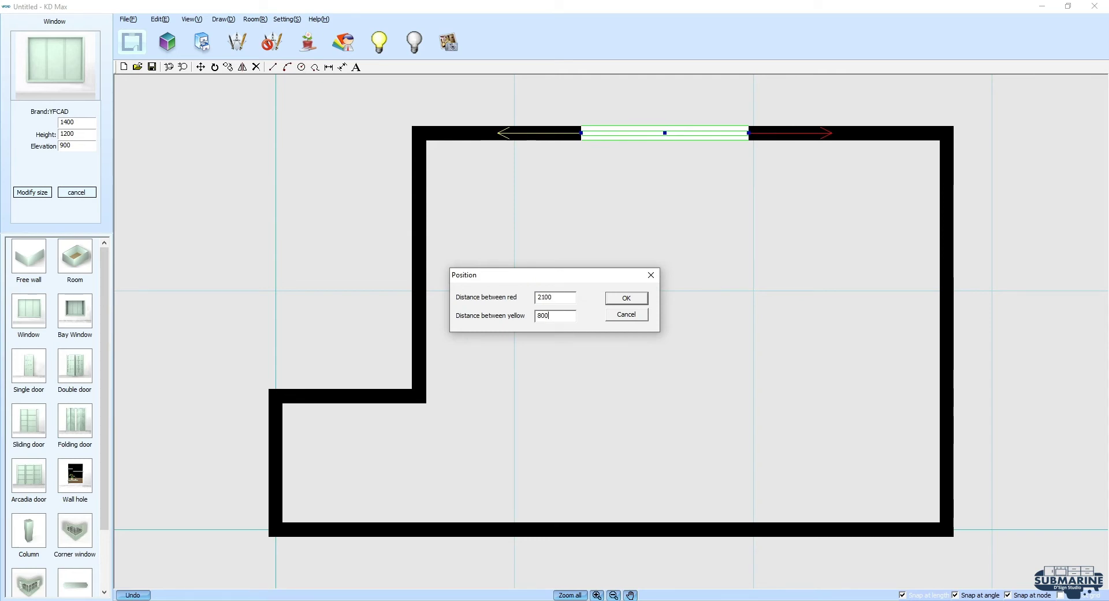
pyautogui.click(626, 297)
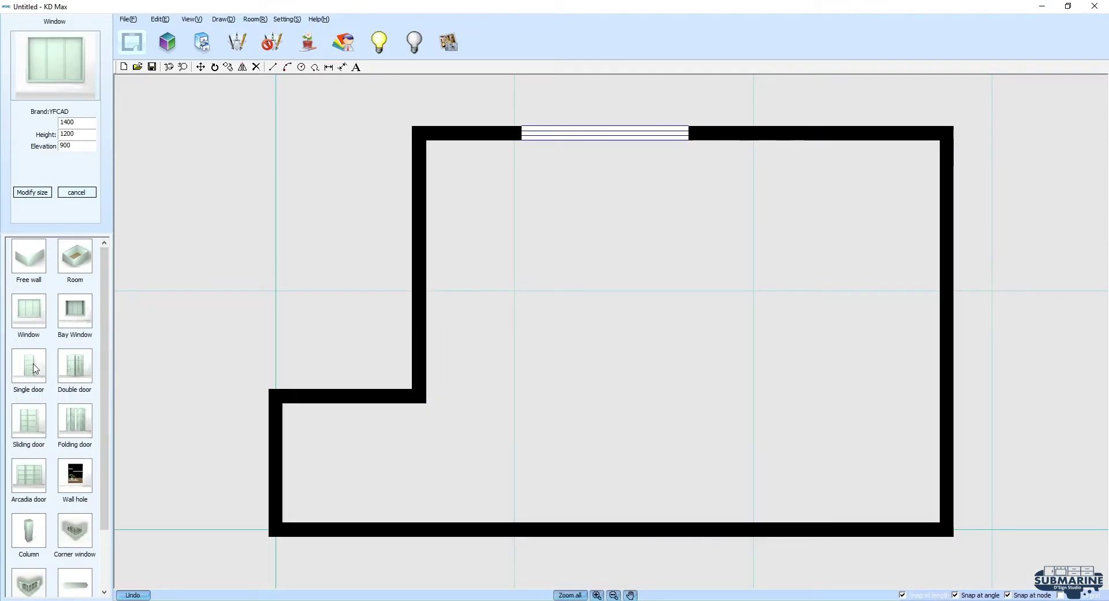
# Step: Place 900 mm single doors in the right wall near the corner and the short step wall
pyautogui.click(28, 367)
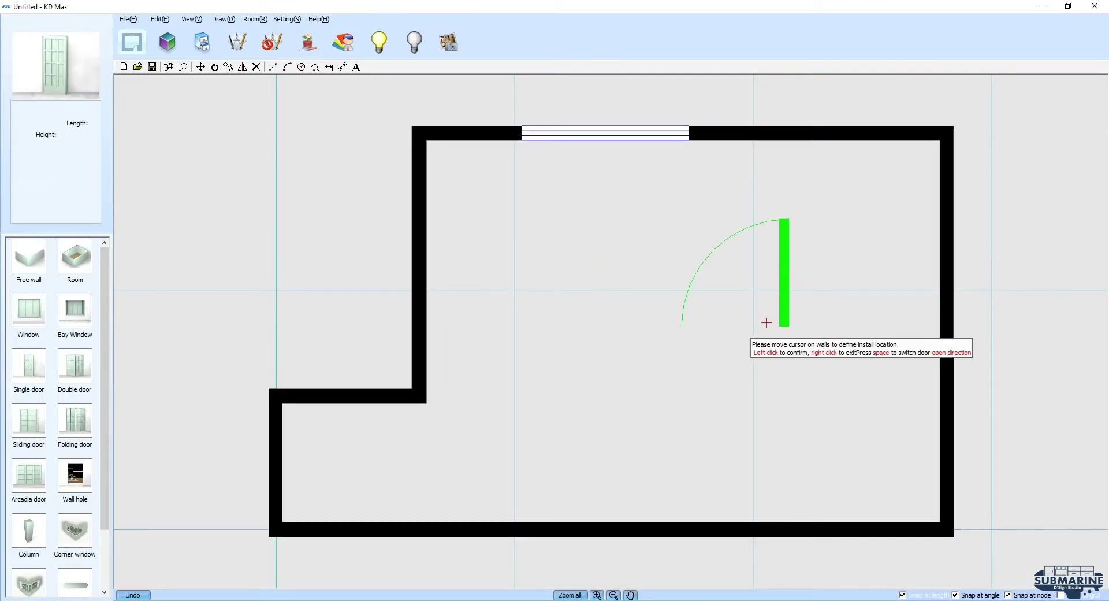
pyautogui.write('2100')
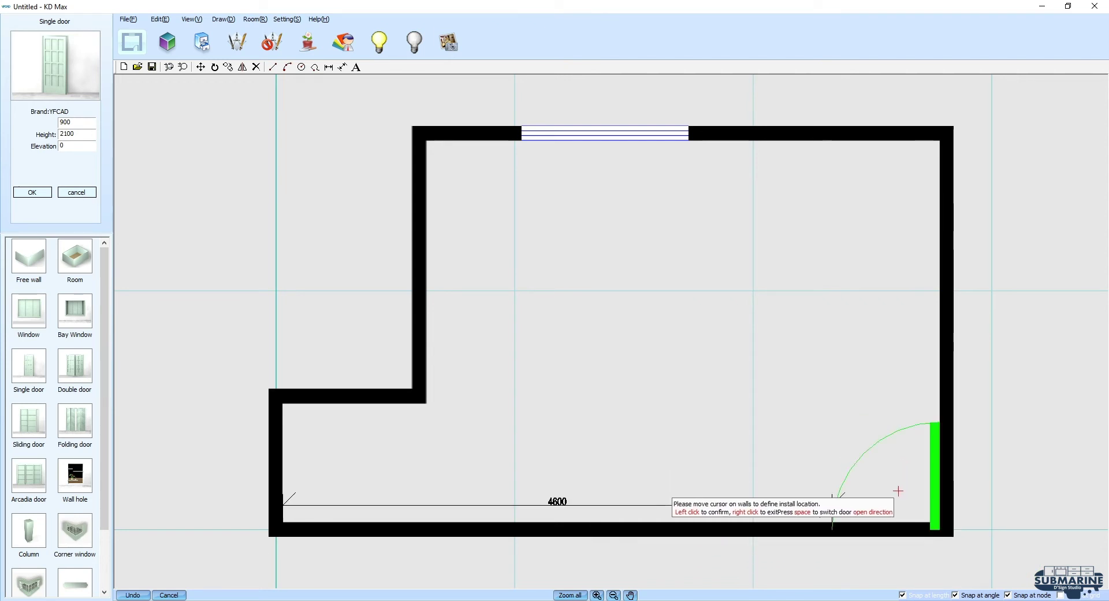
pyautogui.click(953, 497)
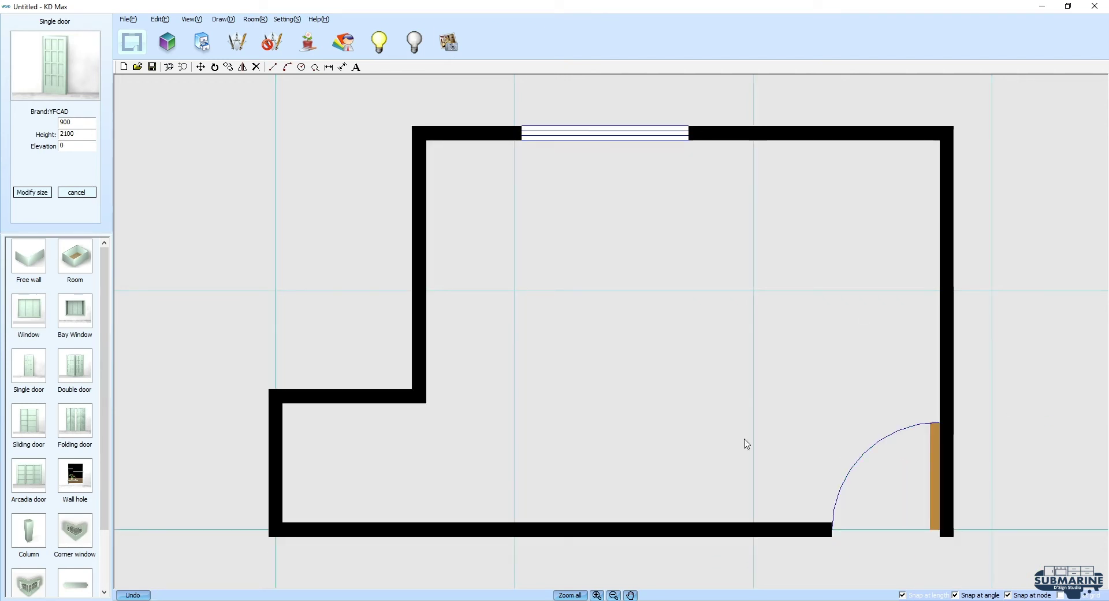
pyautogui.click(28, 381)
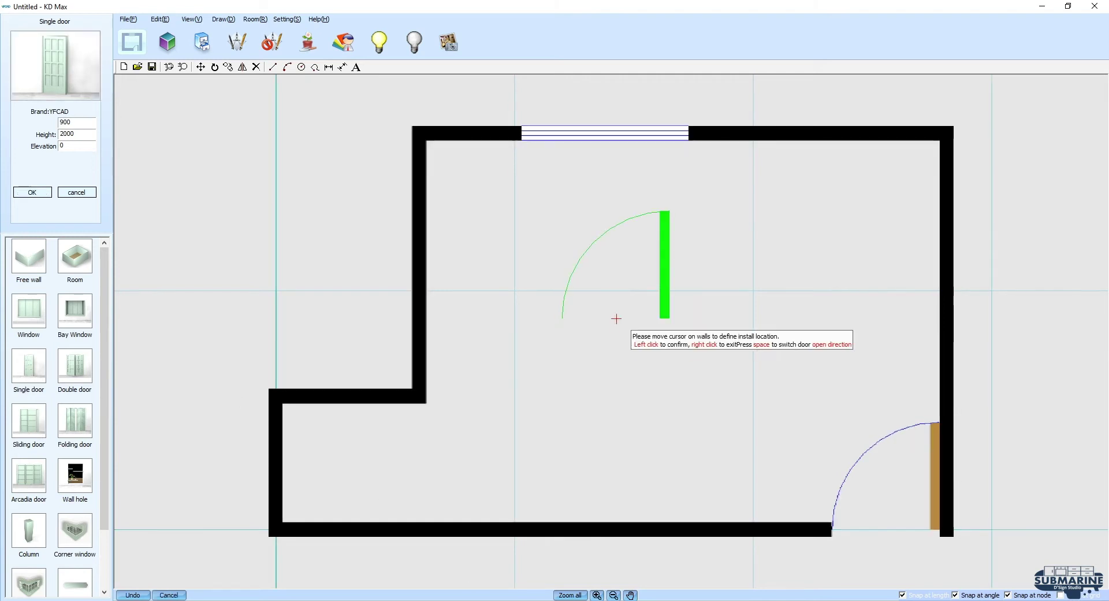
pyautogui.click(329, 382)
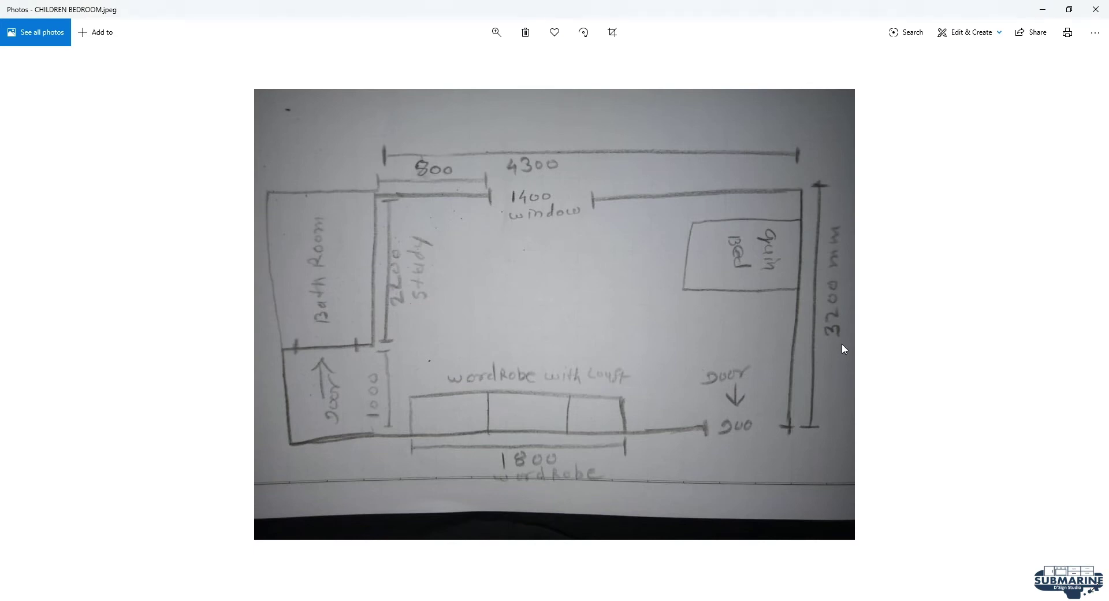
pyautogui.click(1041, 14)
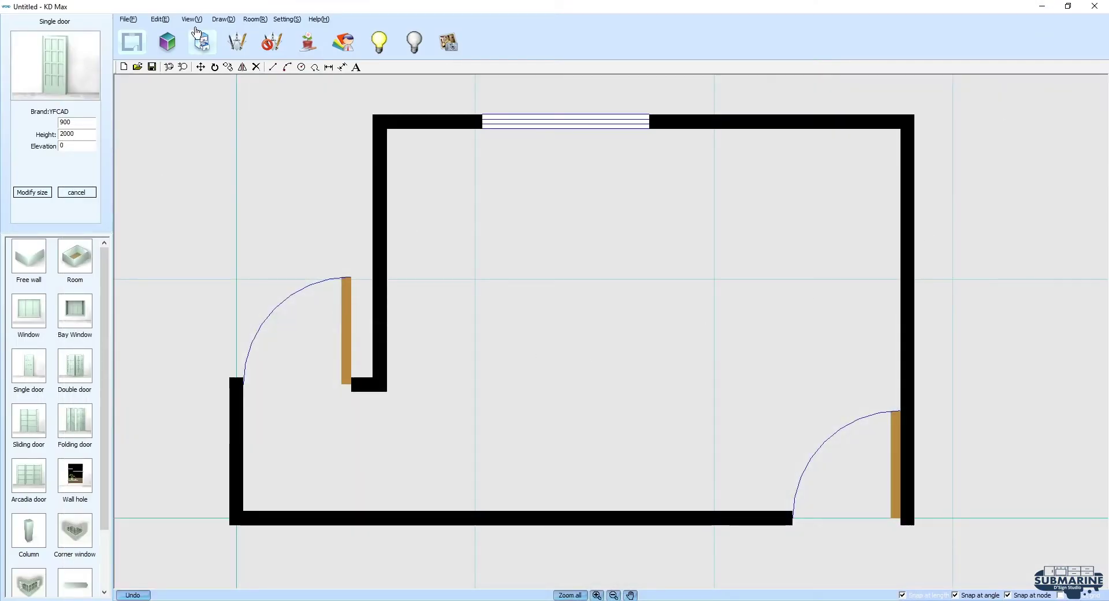
# Step: Generate an automatic ceiling for the room with Room > Auto ceiling
pyautogui.click(250, 23)
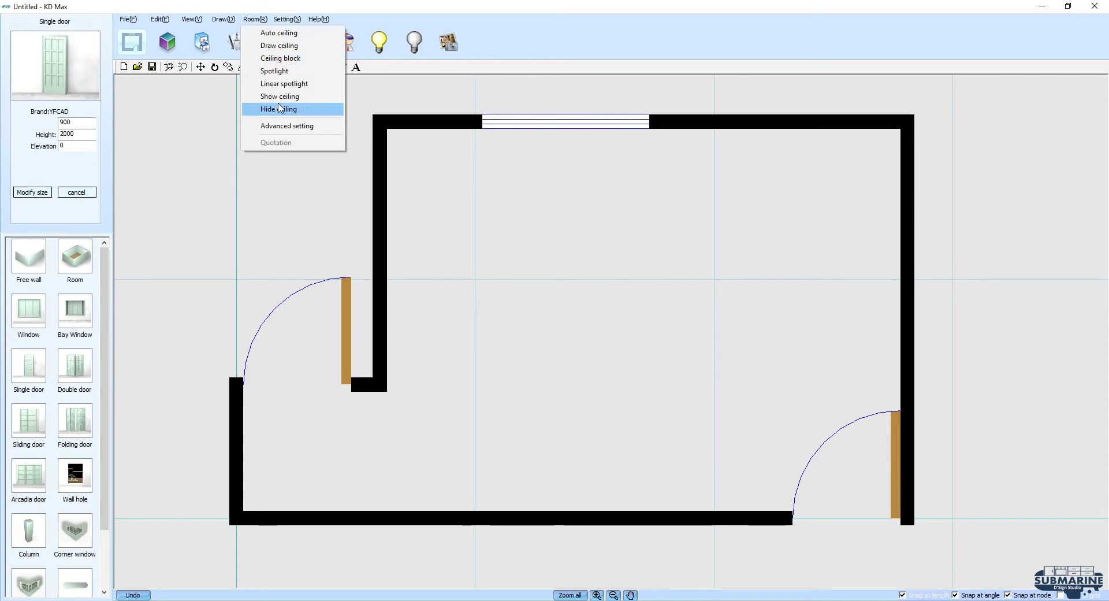
pyautogui.click(303, 47)
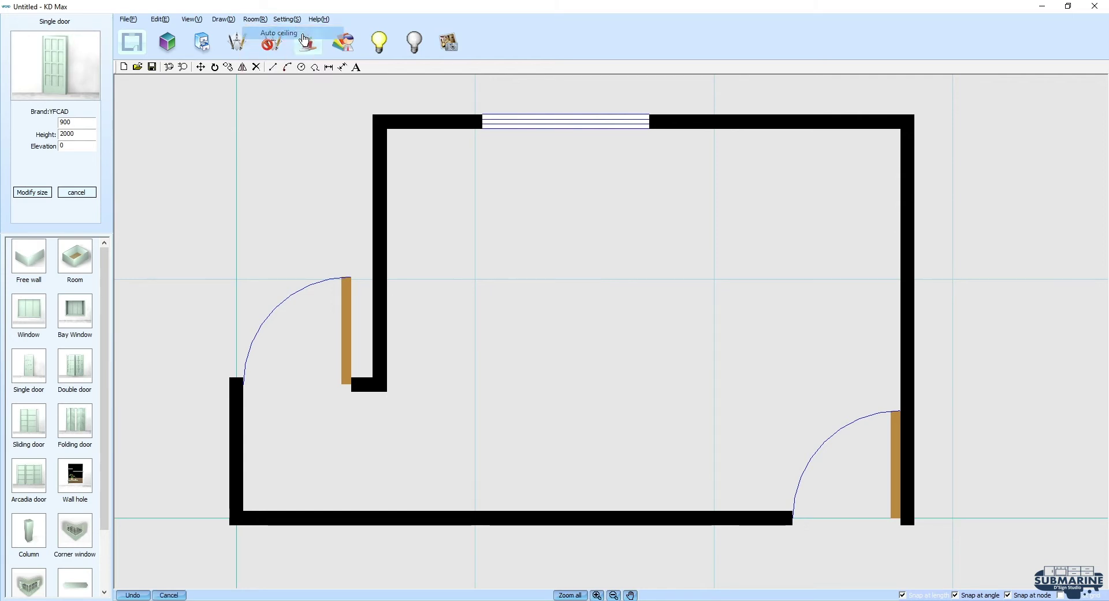
pyautogui.click(625, 265)
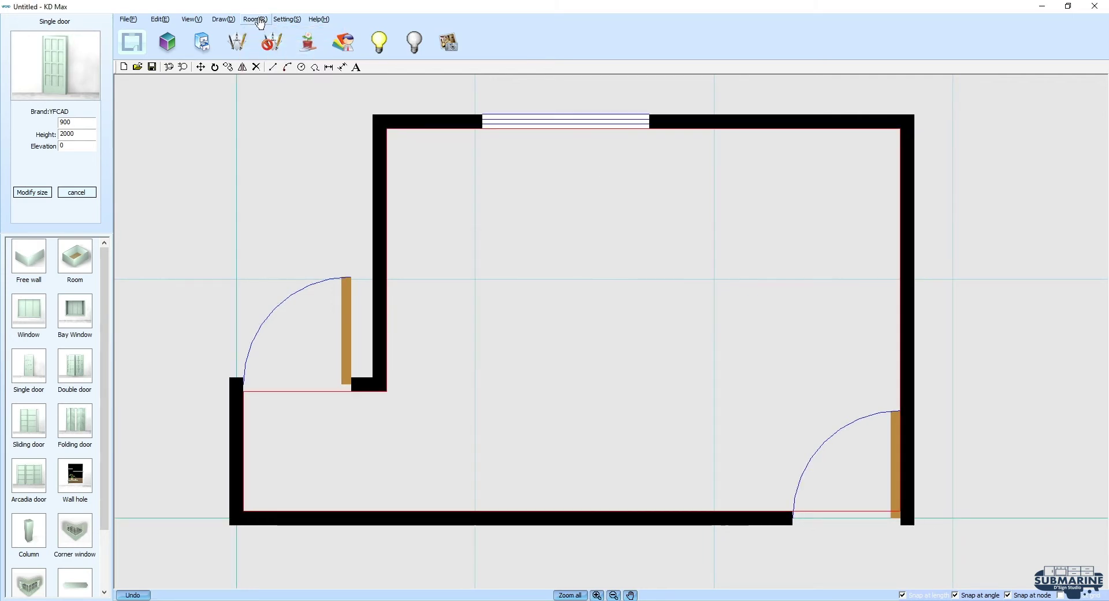
# Step: Add two linear ceiling lights 2200 apart and mirror them into a second row
pyautogui.click(254, 20)
pyautogui.click(297, 84)
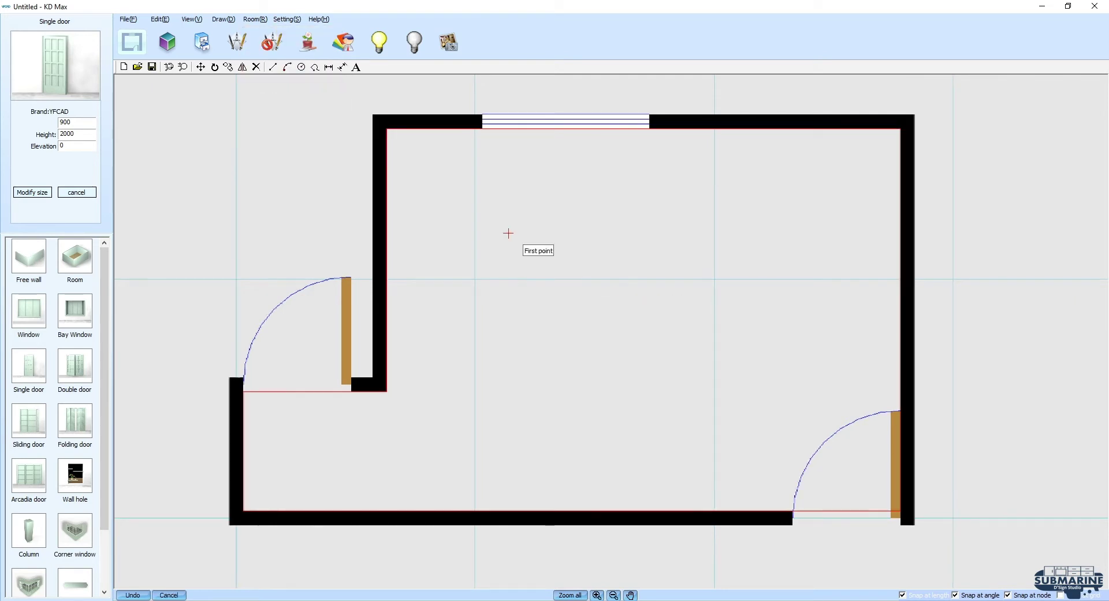
pyautogui.click(521, 216)
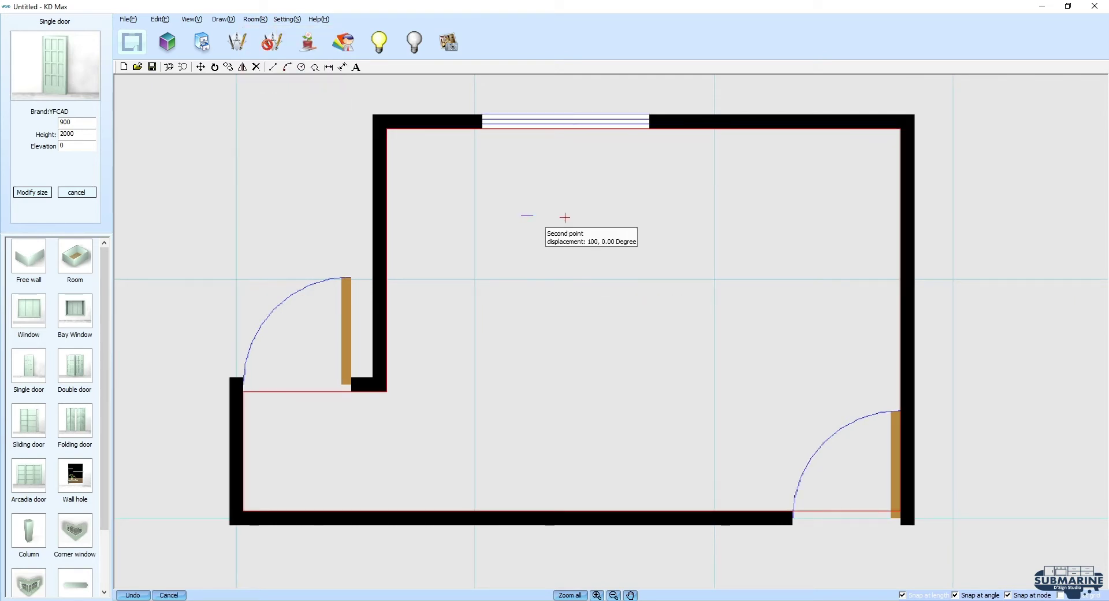
pyautogui.click(789, 215)
pyautogui.click(527, 362)
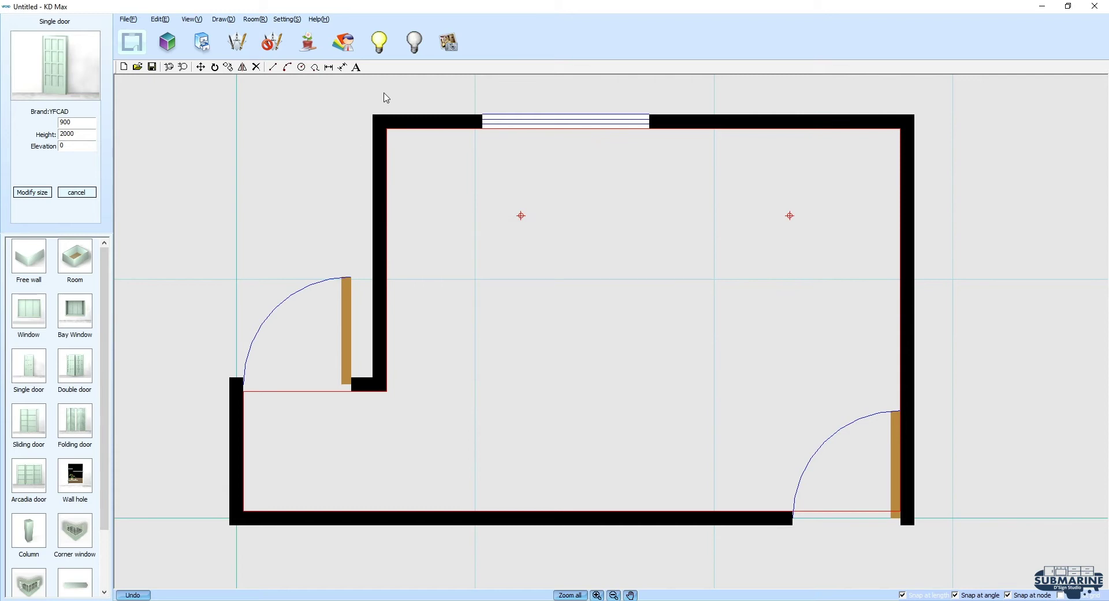
pyautogui.click(243, 67)
pyautogui.moveTo(837, 194); pyautogui.dragTo(463, 255)
pyautogui.click(661, 215)
pyautogui.click(659, 340)
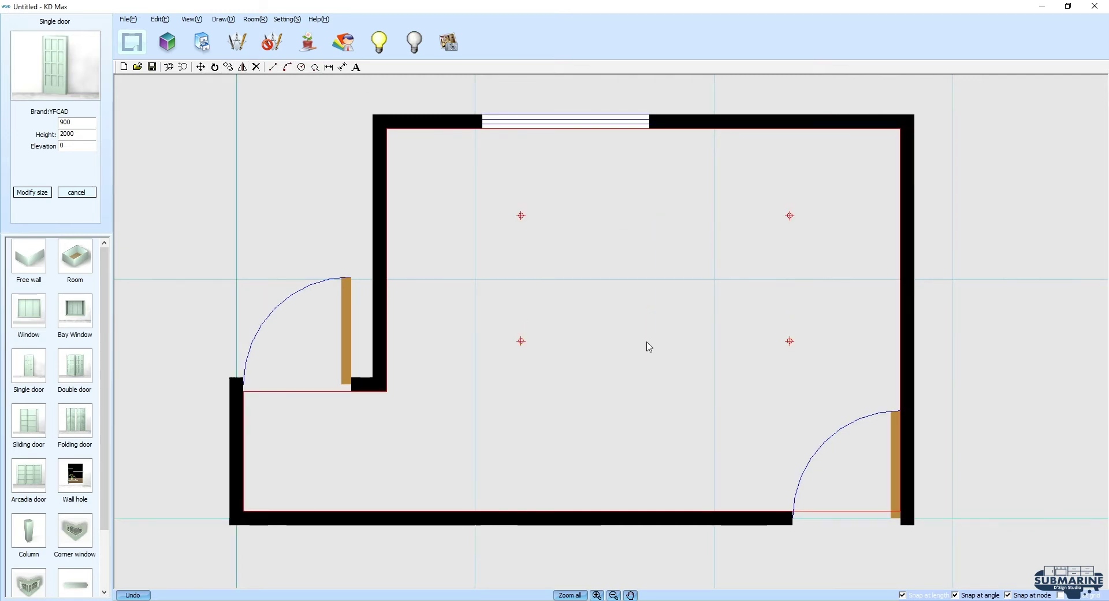
pyautogui.click(168, 41)
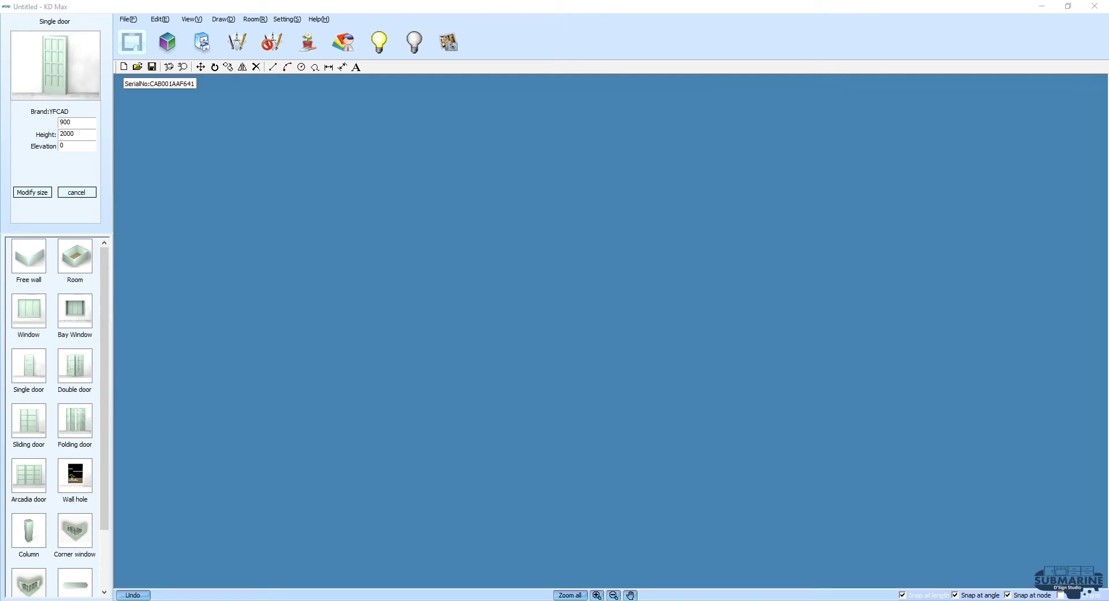
# Step: Apply the Red design style to load the 3D view and open the Material Editor
pyautogui.click(544, 333)
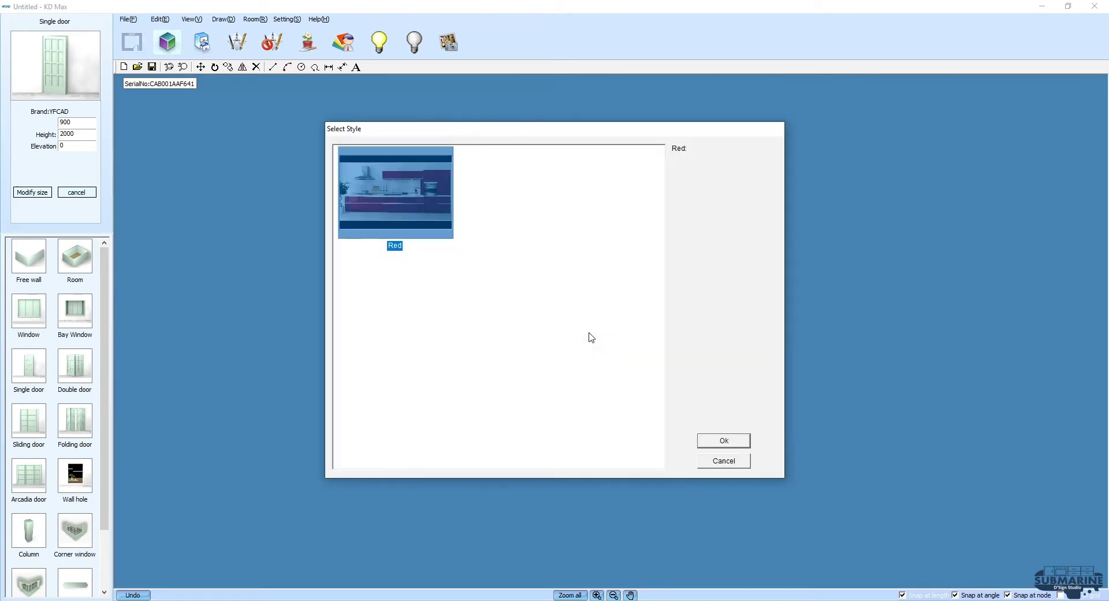
pyautogui.click(723, 440)
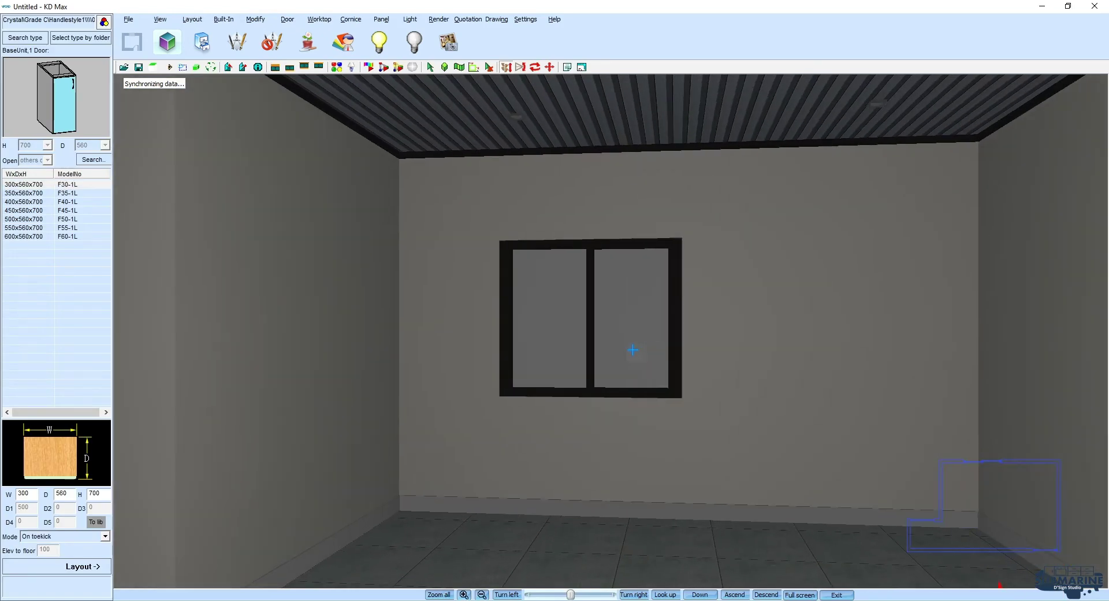
pyautogui.click(256, 19)
pyautogui.click(276, 159)
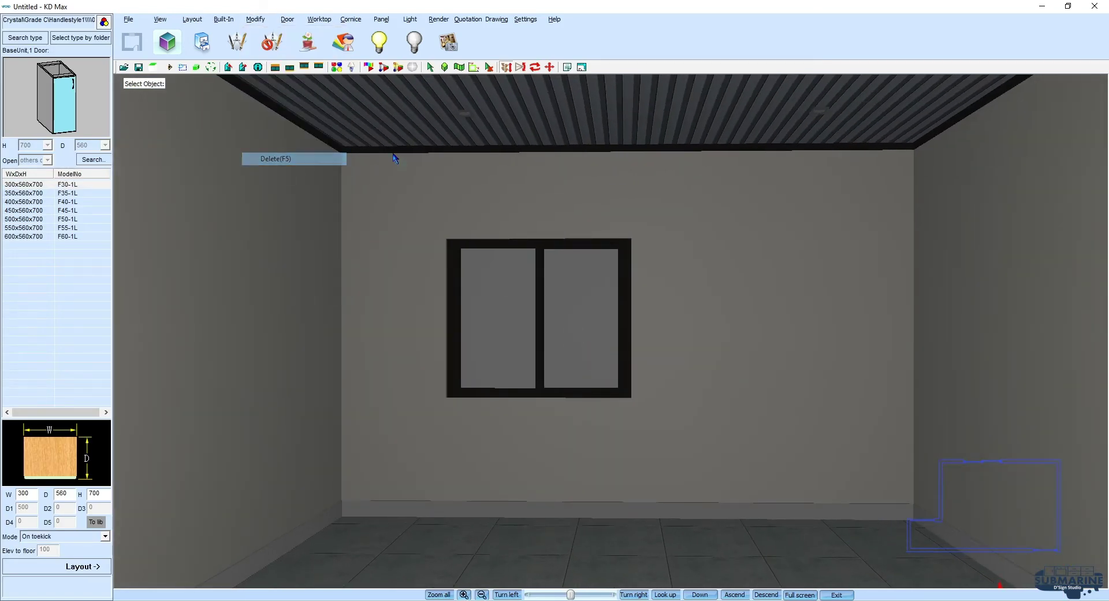
pyautogui.click(550, 507)
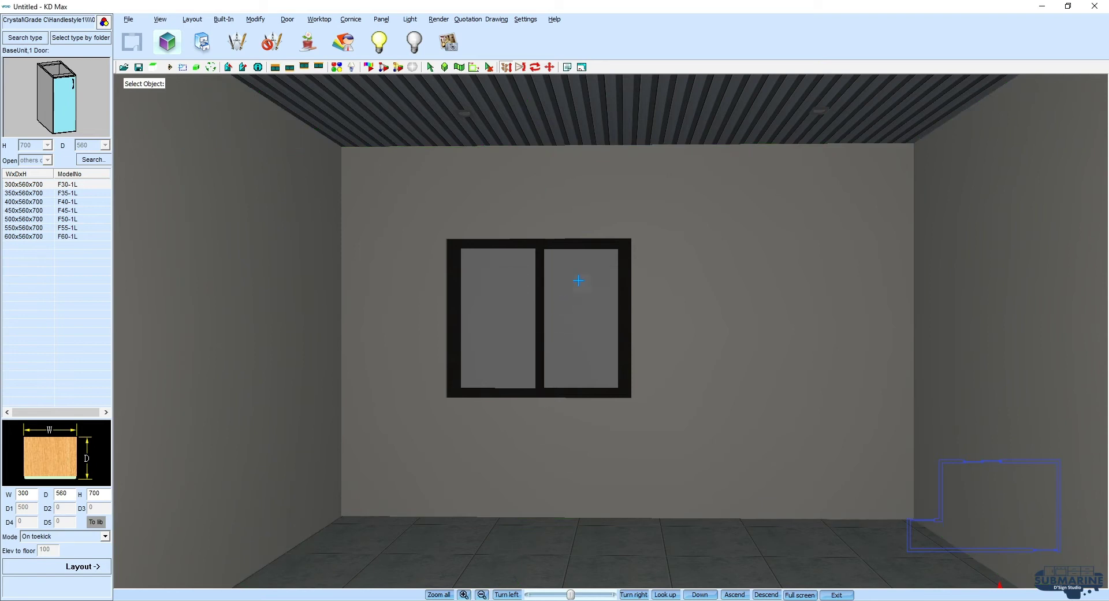
# Step: Select the ceiling material, clear its texture to (None) and set hue 0, brightness 1
pyautogui.click(491, 134)
pyautogui.click(337, 67)
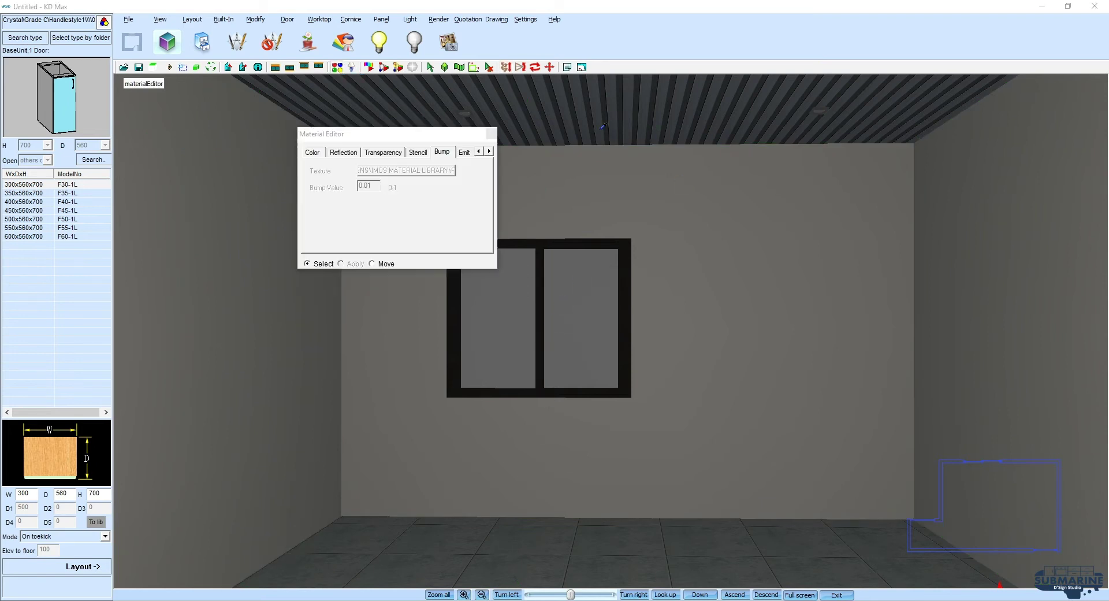
pyautogui.click(312, 153)
pyautogui.click(442, 233)
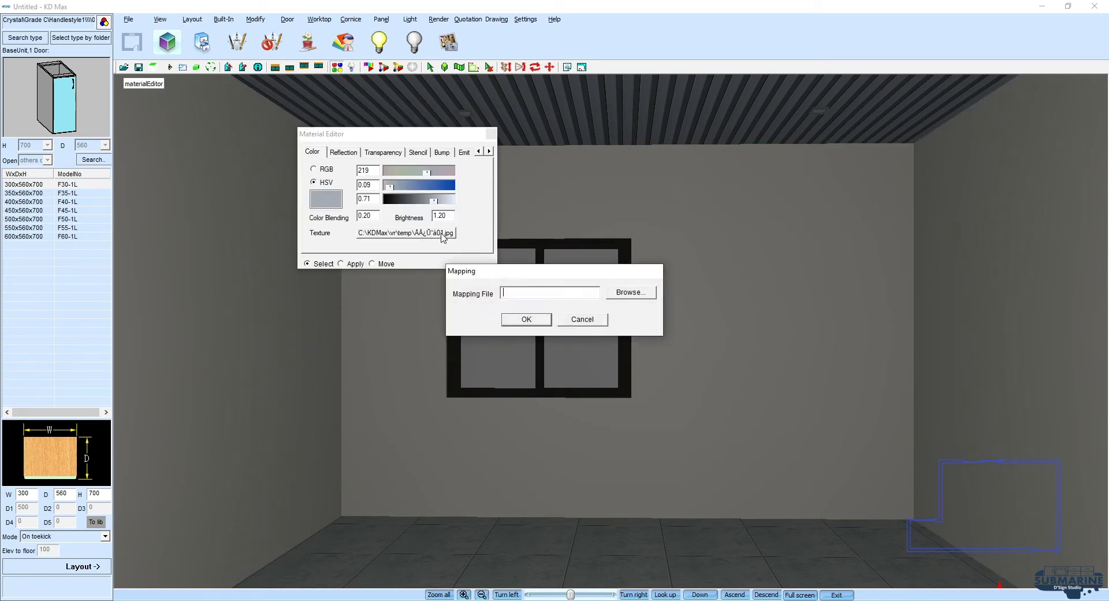
pyautogui.press('Escape')
pyautogui.doubleClick(368, 170)
pyautogui.write('0')
pyautogui.press('Tab')
# Step: Sample the wall colour, reset hue and saturation to 0, and close the Material Editor
pyautogui.write('0')
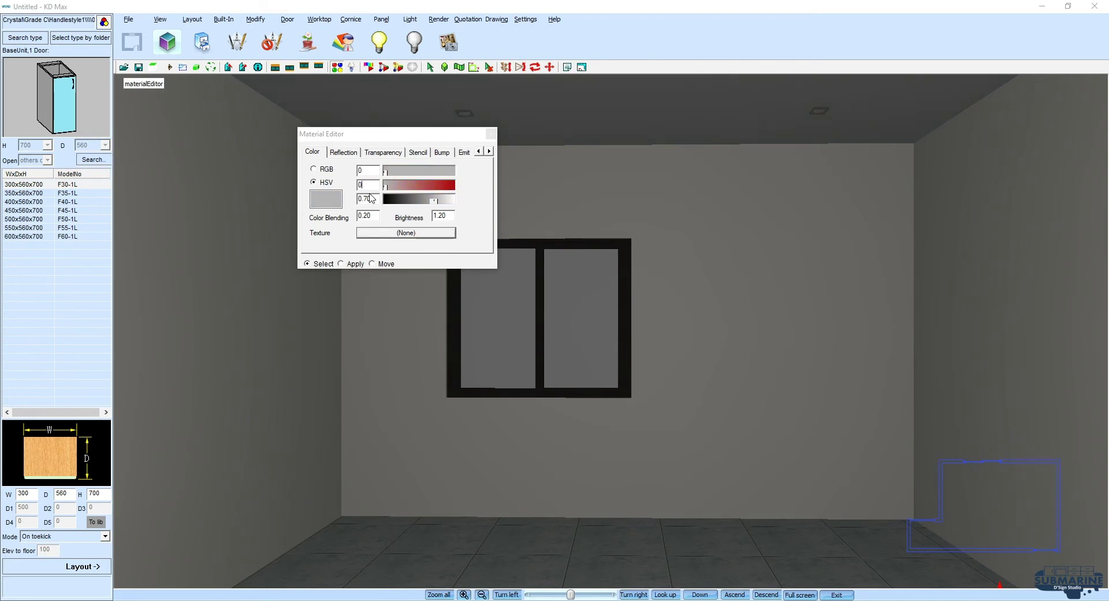
pyautogui.press('Tab')
pyautogui.write('1')
pyautogui.click(510, 223)
pyautogui.doubleClick(368, 170)
pyautogui.write('0')
pyautogui.press('Tab')
pyautogui.write('0')
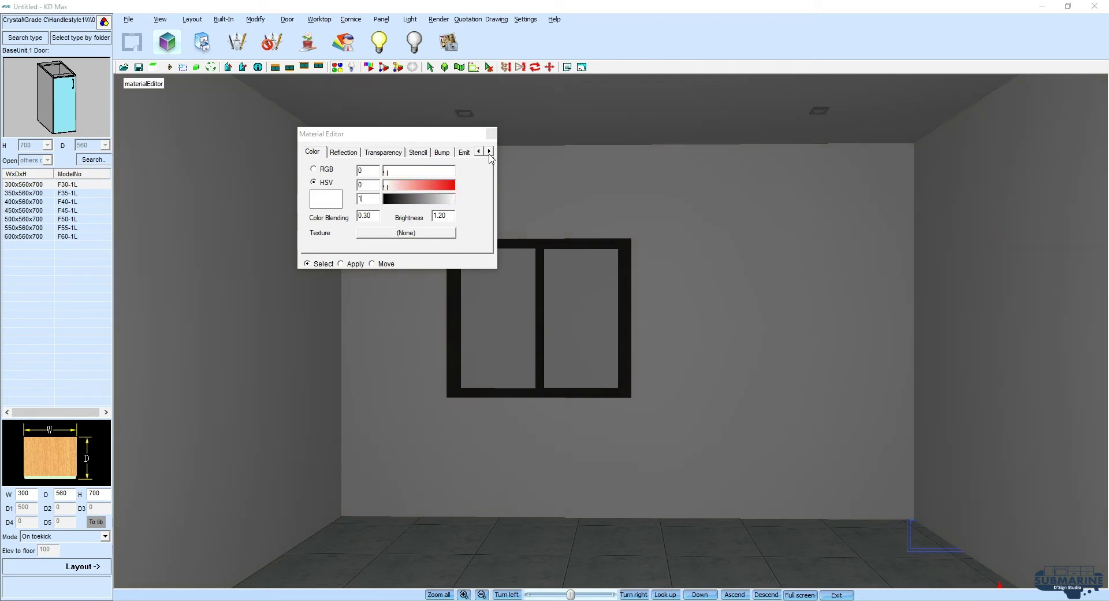
pyautogui.click(491, 133)
pyautogui.moveTo(639, 240)
pyautogui.mouseDown()
pyautogui.moveTo(733, 329)
pyautogui.moveTo(953, 319)
pyautogui.moveTo(658, 351)
pyautogui.moveTo(931, 343)
pyautogui.moveTo(775, 380)
pyautogui.moveTo(999, 409)
pyautogui.moveTo(916, 450)
pyautogui.moveTo(1005, 450)
pyautogui.moveTo(681, 446)
pyautogui.mouseUp()
# Step: Replace the room door with Door093
pyautogui.rightClick(599, 345)
pyautogui.click(632, 417)
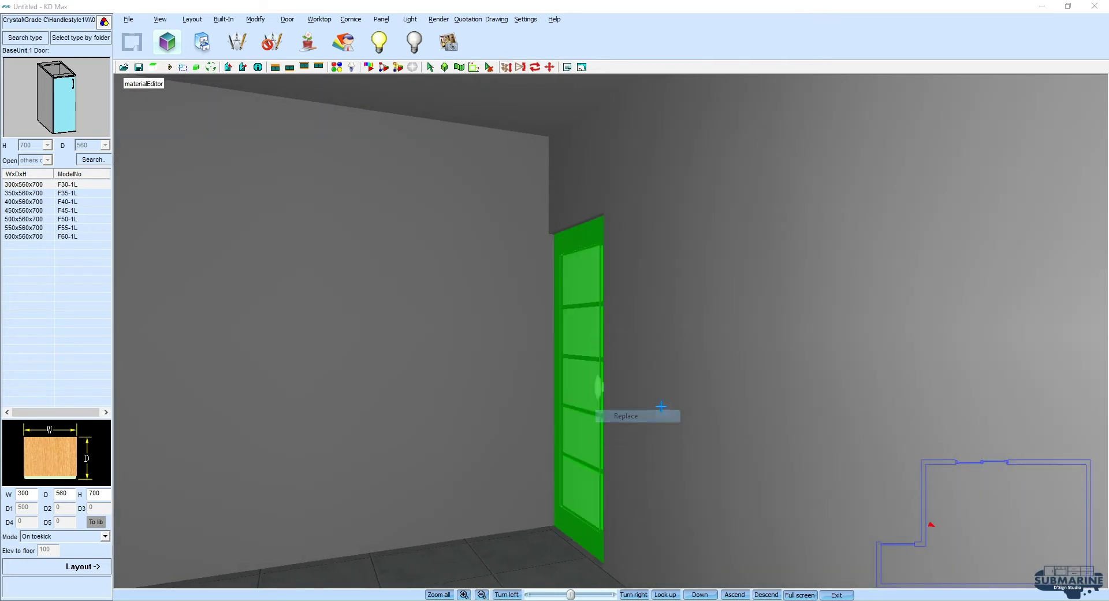
pyautogui.doubleClick(560, 302)
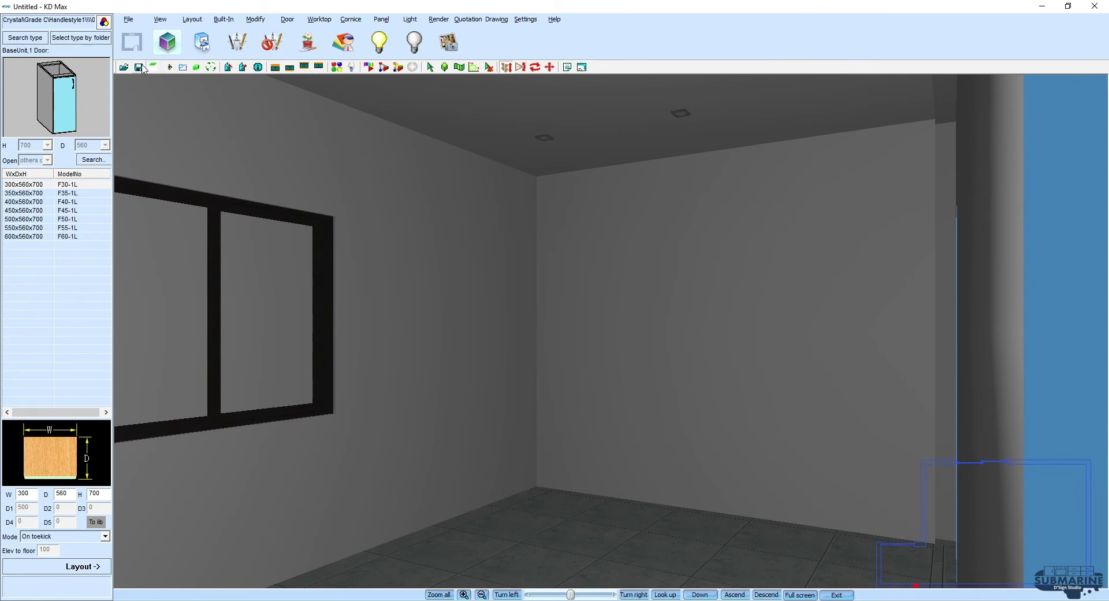
# Step: Save the design as Children Bedroom_01.koc
pyautogui.click(140, 67)
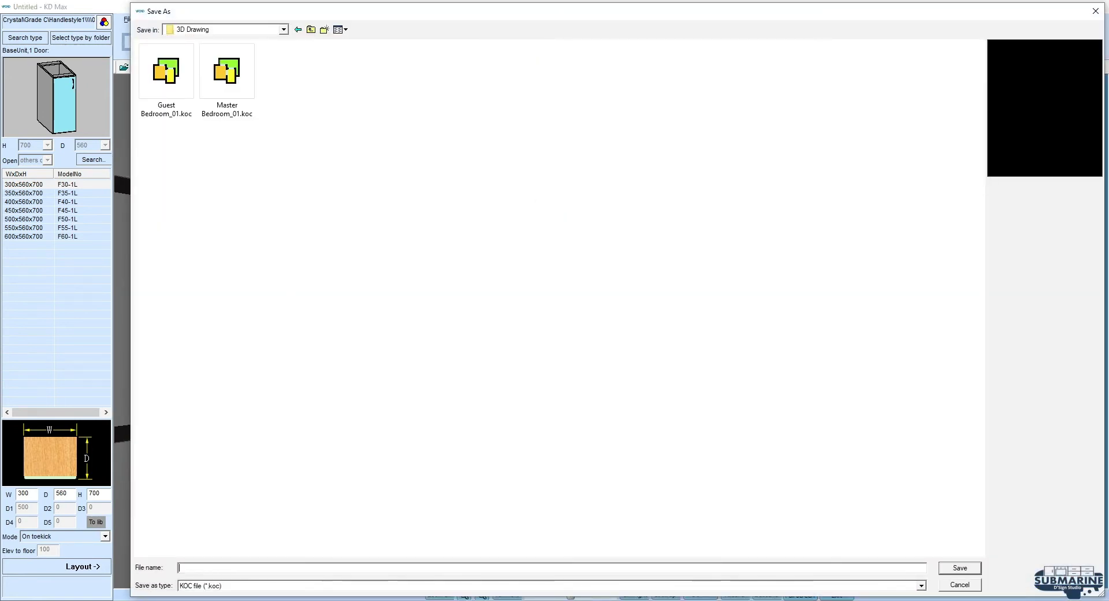
pyautogui.write('Children Bedroom')
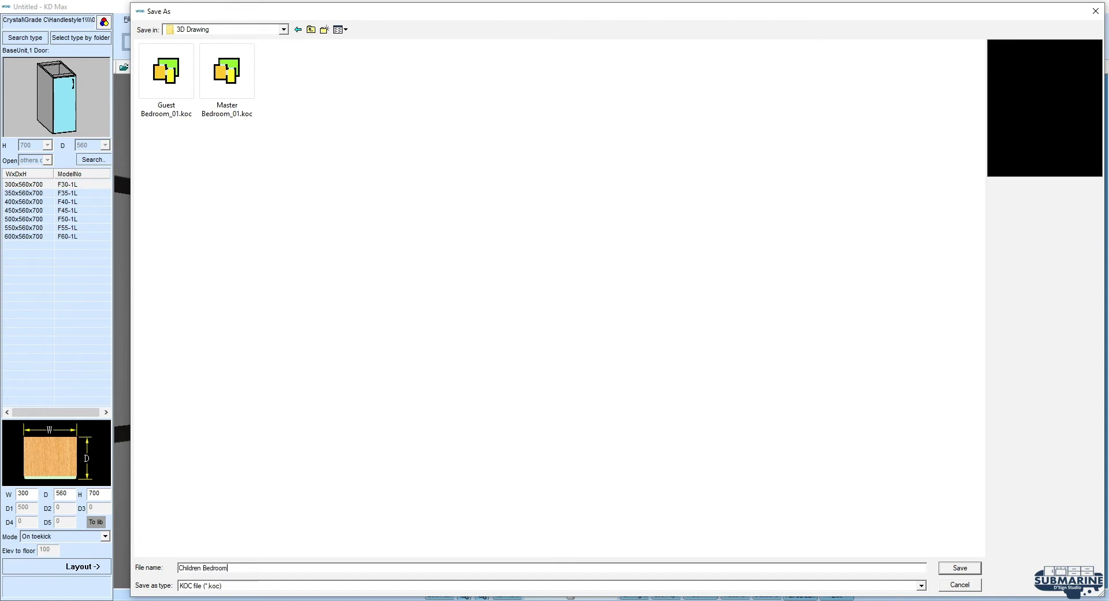
pyautogui.write('1')
pyautogui.press('Return')
pyautogui.press('Return')
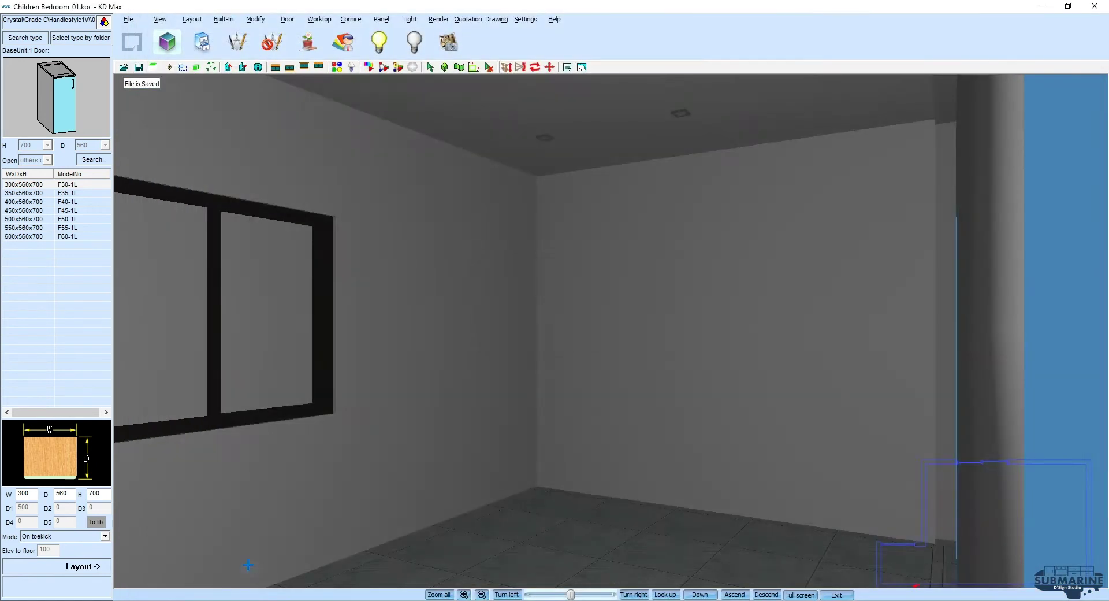
pyautogui.moveTo(754, 438)
pyautogui.mouseDown()
pyautogui.moveTo(763, 414)
pyautogui.moveTo(783, 439)
pyautogui.moveTo(706, 401)
pyautogui.moveTo(625, 415)
pyautogui.moveTo(545, 291)
pyautogui.moveTo(672, 418)
pyautogui.moveTo(549, 445)
pyautogui.moveTo(797, 371)
pyautogui.moveTo(822, 376)
pyautogui.moveTo(728, 427)
pyautogui.moveTo(743, 409)
pyautogui.moveTo(471, 315)
pyautogui.mouseUp()
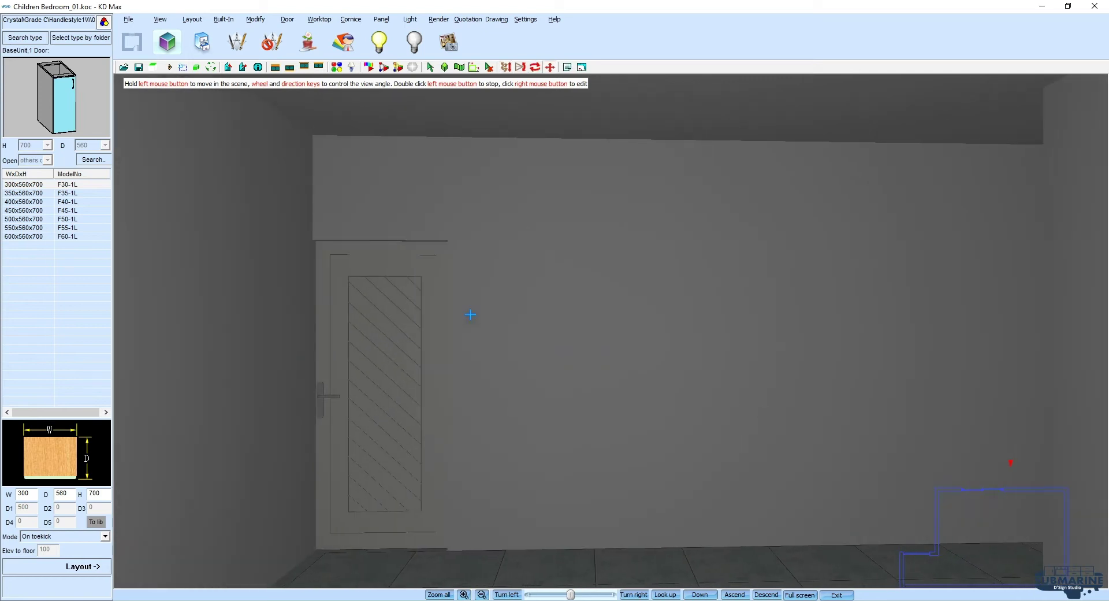
# Step: Load TallUnitA, Pulling Basket at 450 wide, 2000 high, and place it right of the door
pyautogui.click(23, 40)
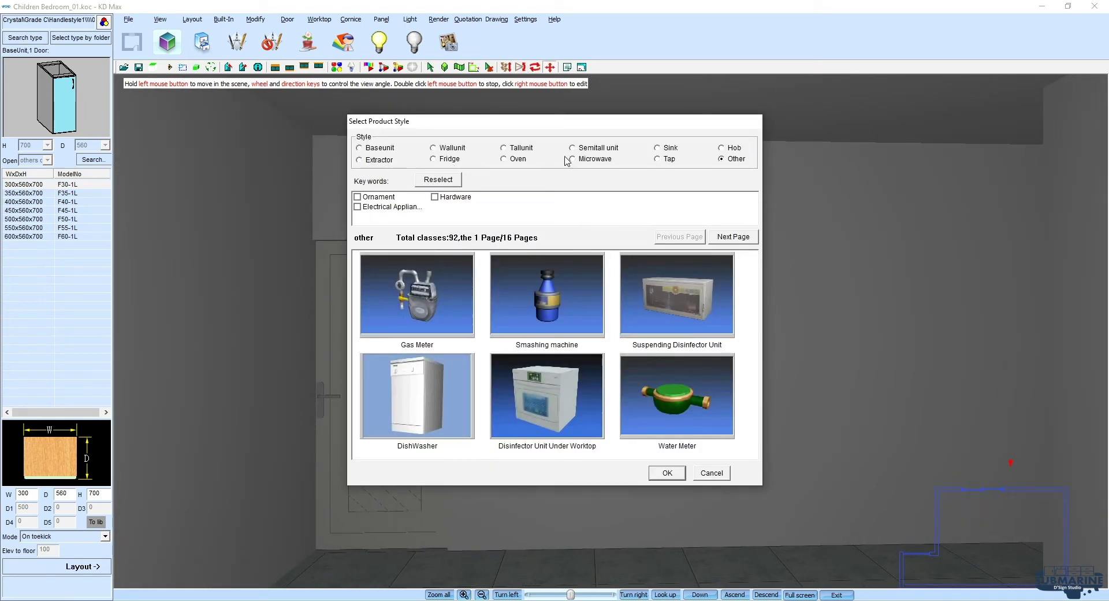
pyautogui.click(535, 149)
pyautogui.click(734, 236)
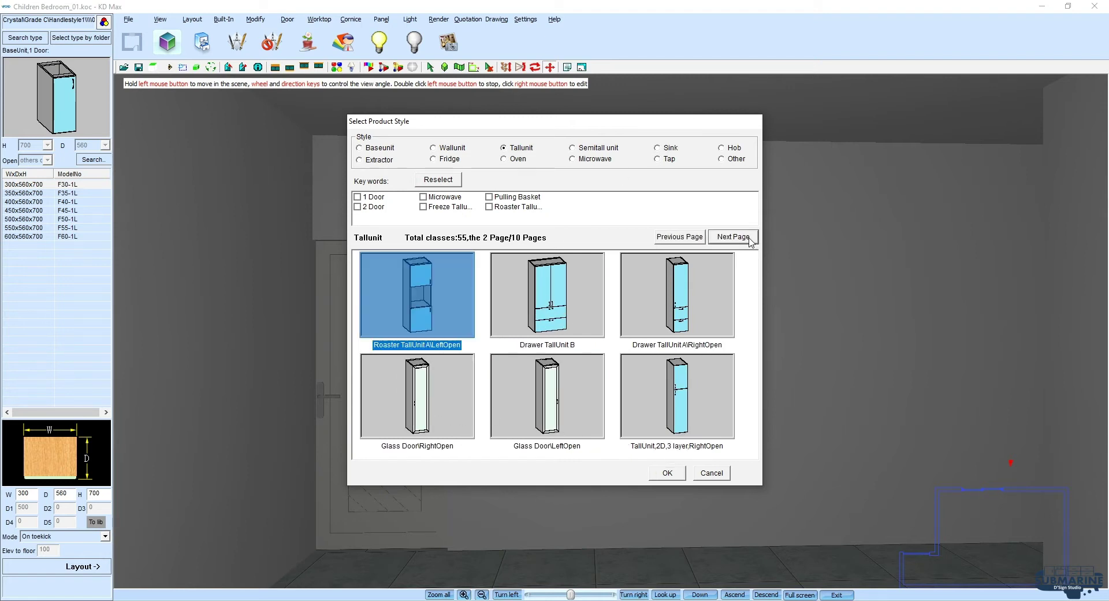
pyautogui.click(733, 237)
pyautogui.click(533, 411)
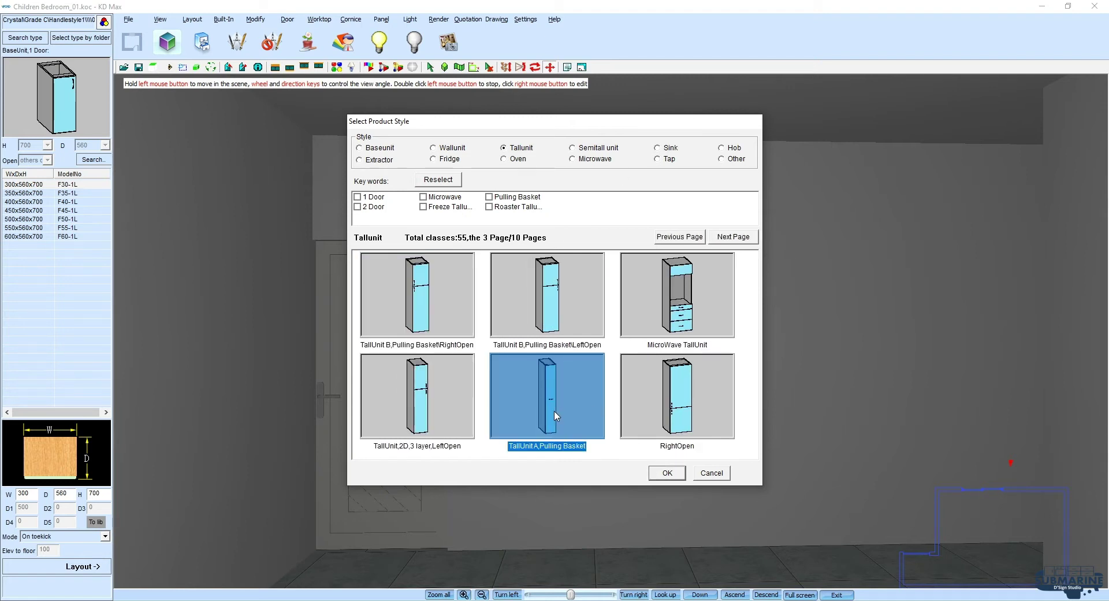
pyautogui.doubleClick(558, 416)
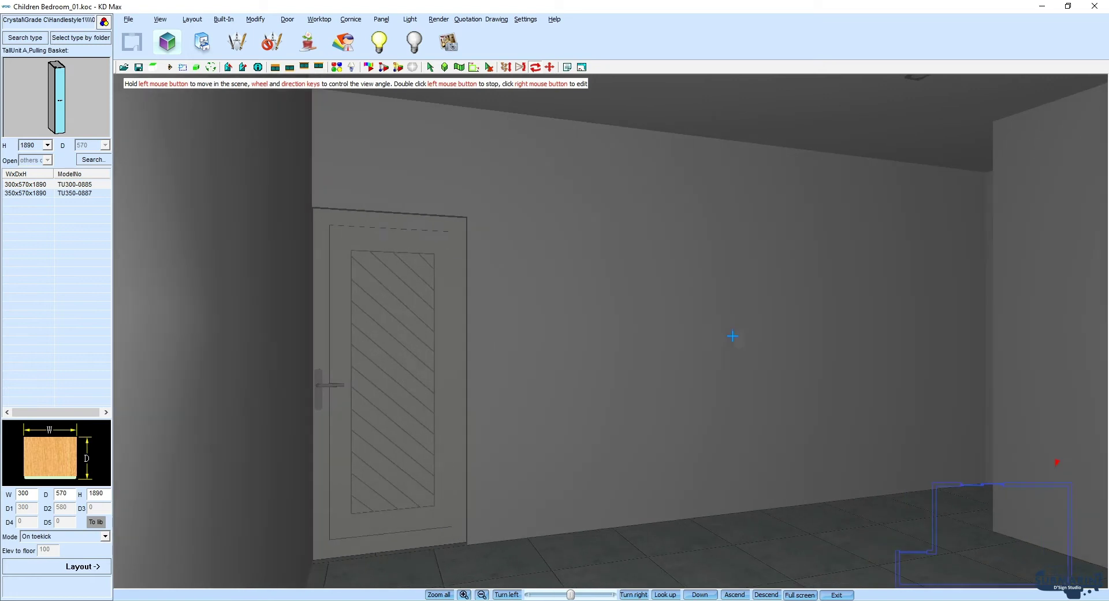
pyautogui.moveTo(732, 337); pyautogui.dragTo(347, 395)
pyautogui.write('450')
pyautogui.write('2000')
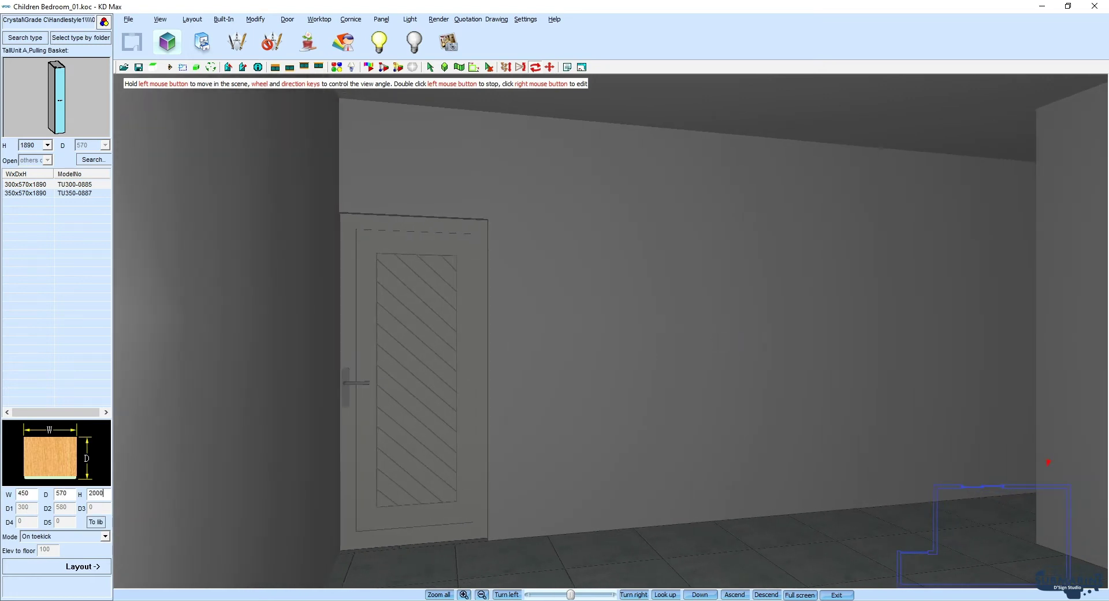
pyautogui.press('Tab')
pyautogui.click(82, 566)
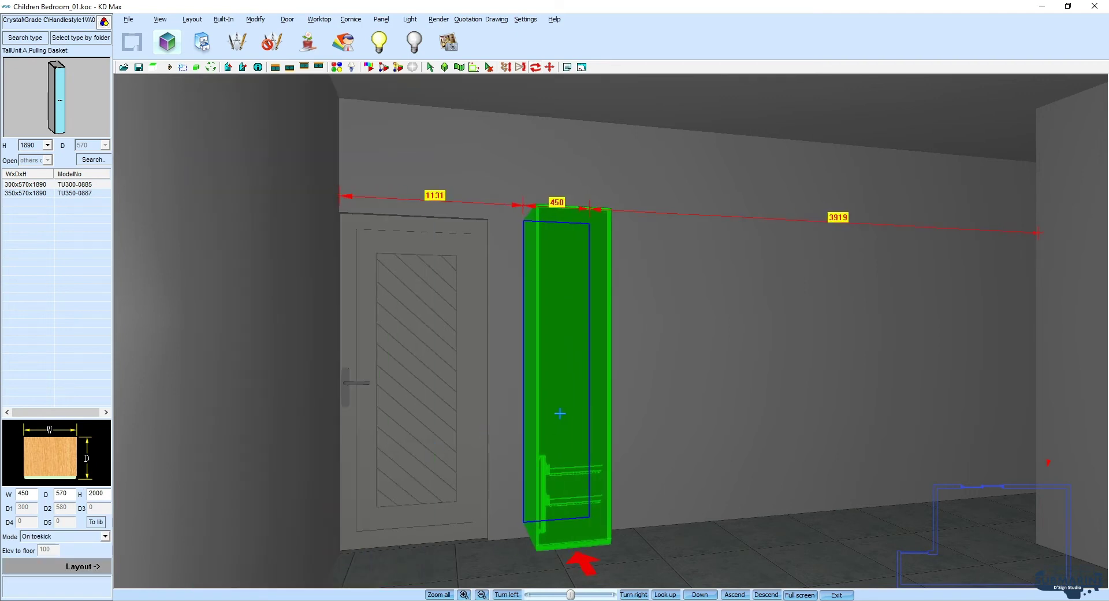
pyautogui.click(569, 413)
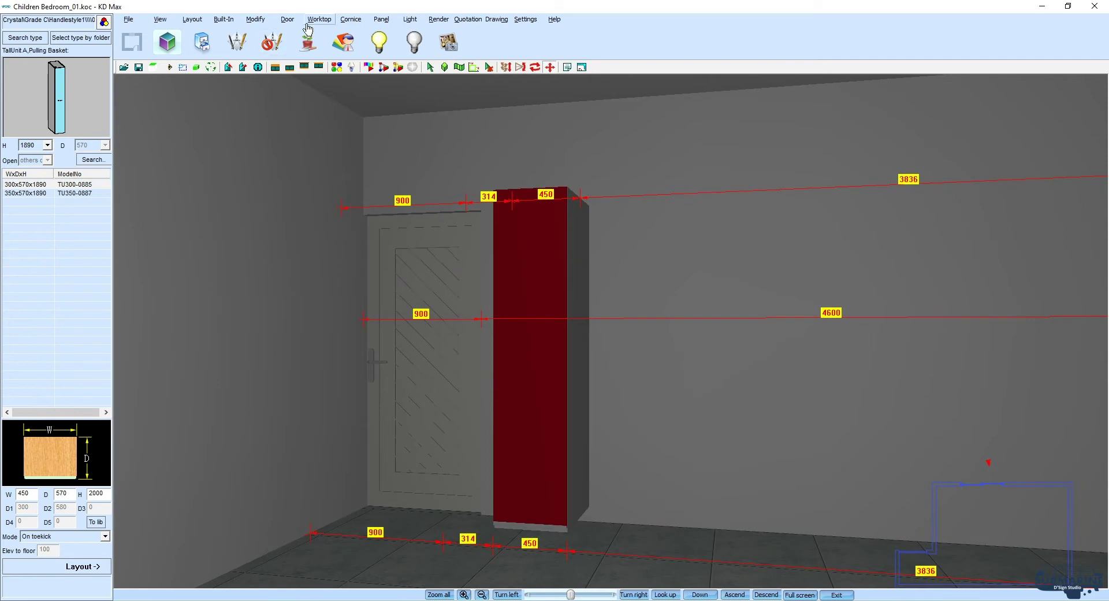
# Step: Give the tall unit's doors the Default shape with the yellow 03 finish
pyautogui.click(287, 19)
pyautogui.moveTo(321, 33)
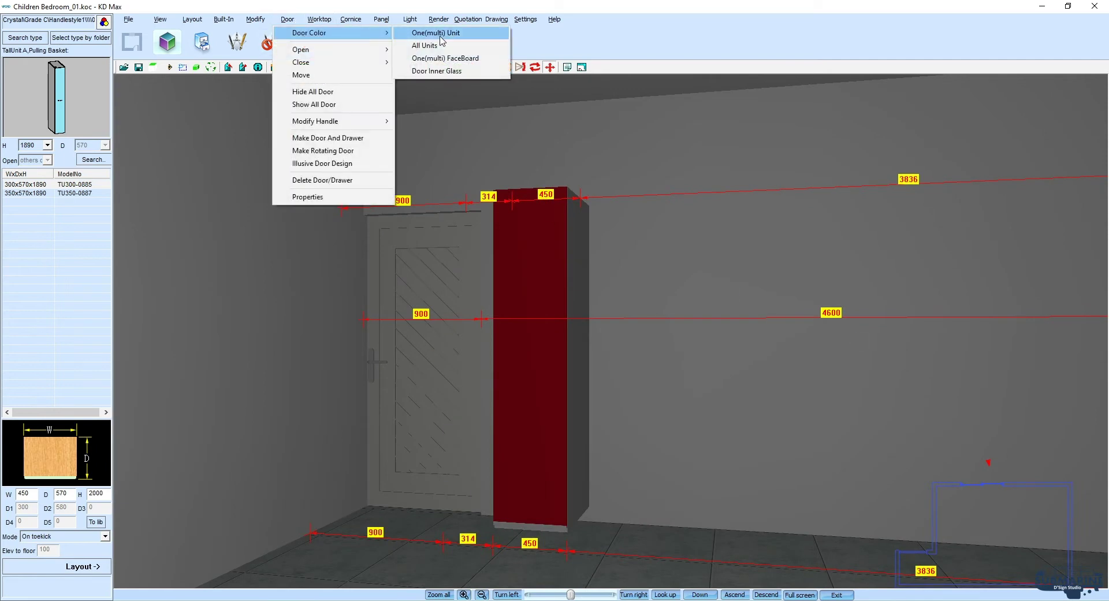
pyautogui.click(441, 37)
pyautogui.click(517, 280)
pyautogui.click(550, 235)
pyautogui.click(760, 152)
pyautogui.scroll(5, 739, 214)
pyautogui.click(688, 163)
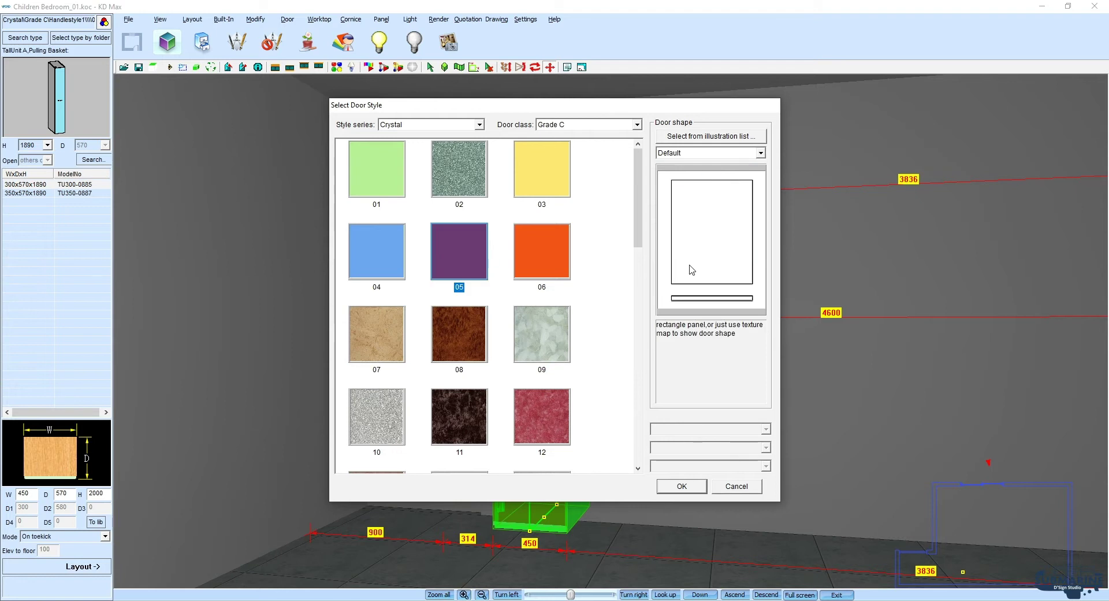
pyautogui.doubleClick(548, 207)
pyautogui.click(517, 375)
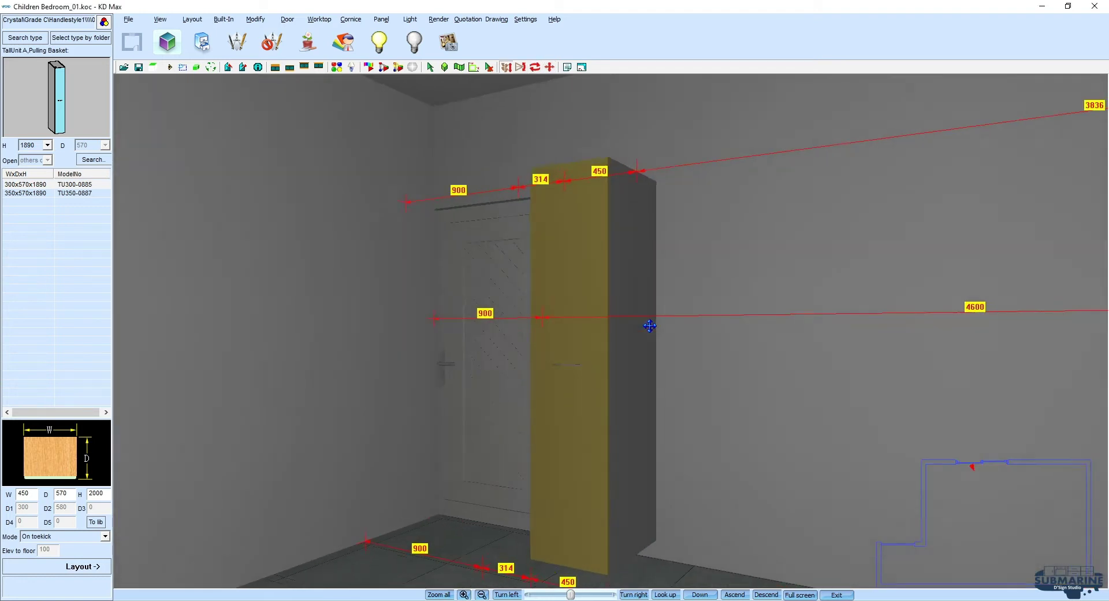
# Step: In the cabinet's material settings, remove the door texture and apply a blue colour
pyautogui.click(659, 300)
pyautogui.click(419, 234)
pyautogui.click(431, 171)
pyautogui.click(371, 264)
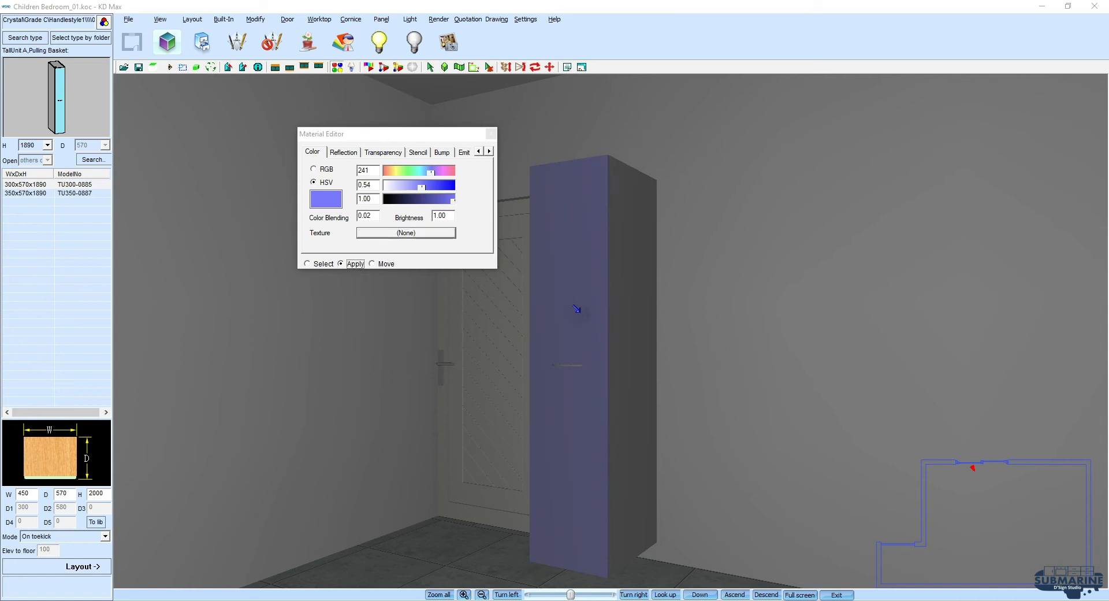
pyautogui.click(577, 312)
pyautogui.moveTo(688, 326); pyautogui.dragTo(770, 366)
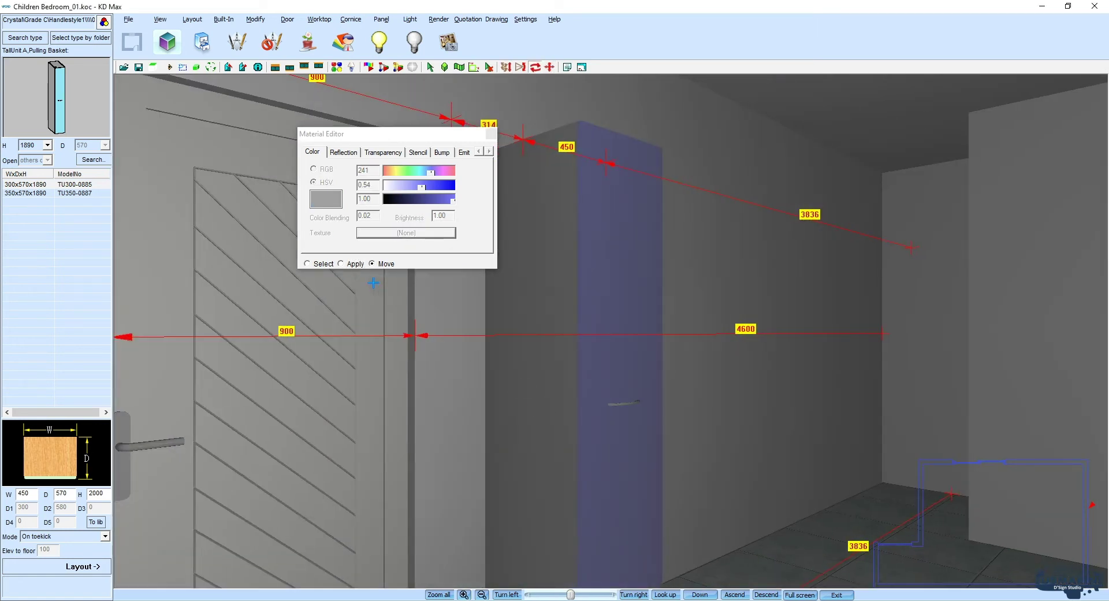
pyautogui.click(353, 263)
pyautogui.click(458, 305)
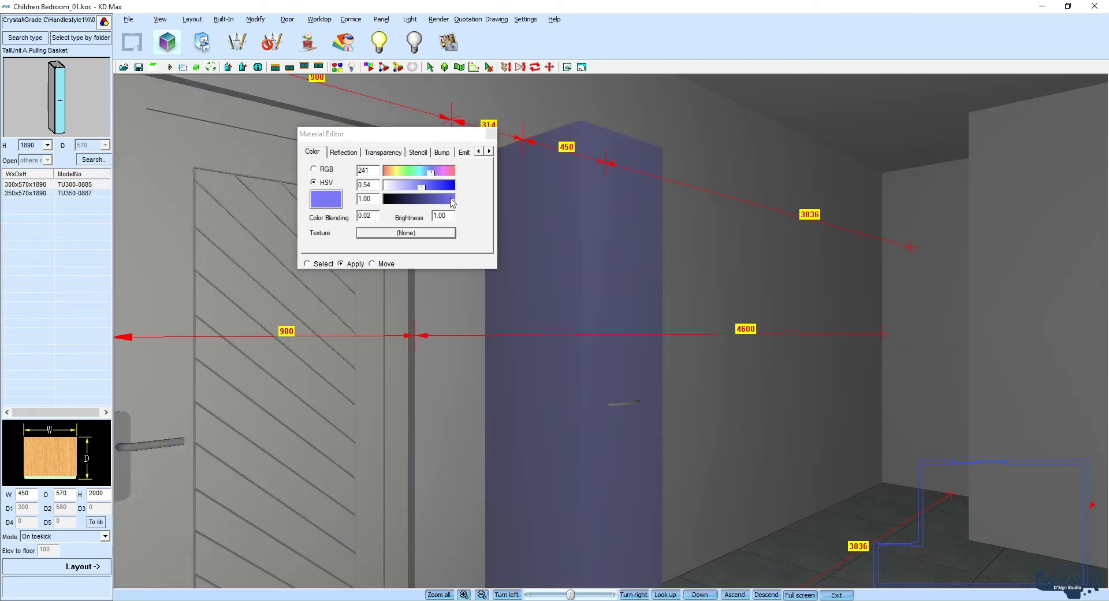
# Step: Set the cabinet hue to 00 for a light grey finish and close the Material Editor
pyautogui.scroll(5, 550, 291)
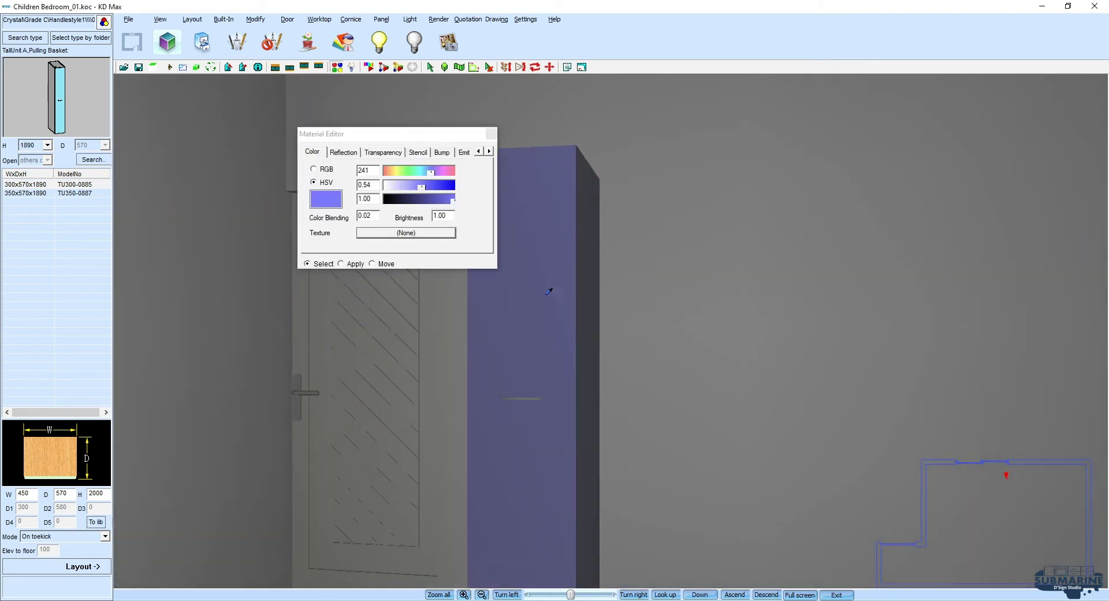
pyautogui.doubleClick(371, 171)
pyautogui.write('0')
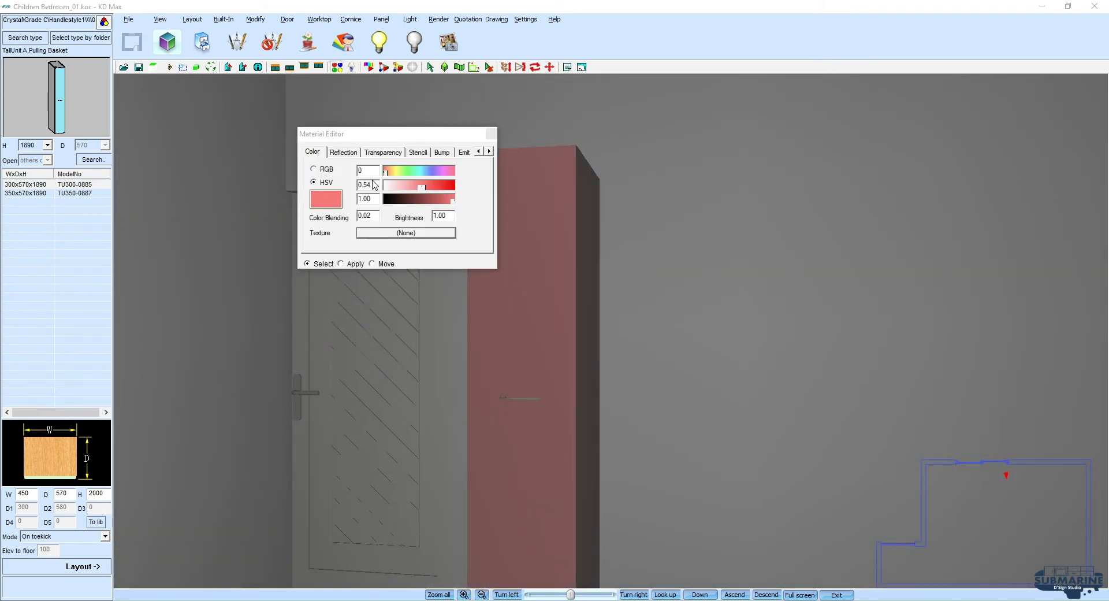
pyautogui.write('0')
pyautogui.click(490, 133)
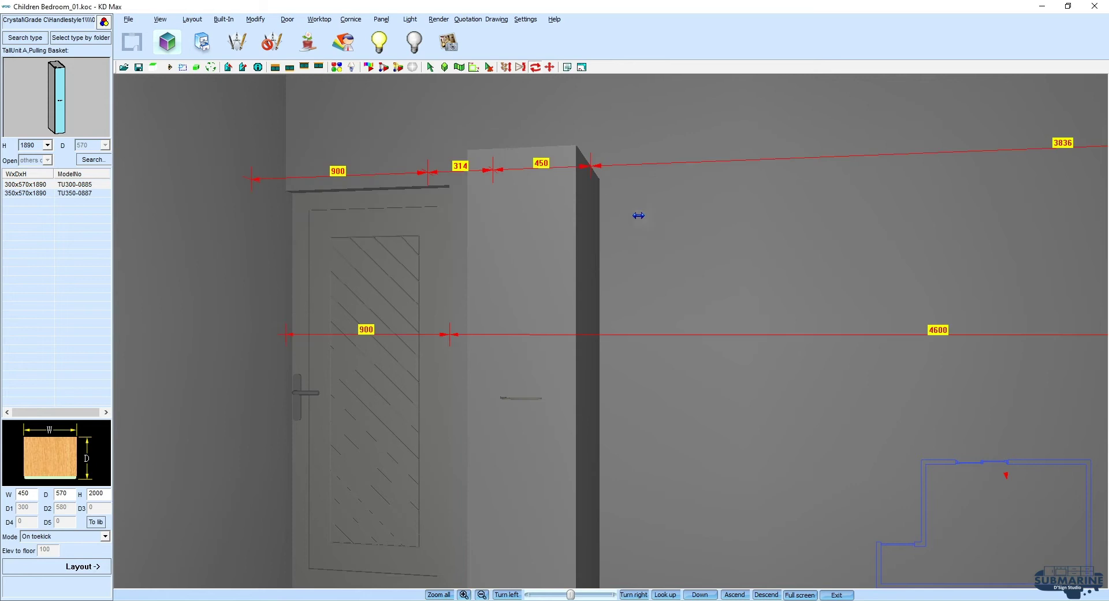
pyautogui.scroll(-2, 657, 284)
pyautogui.scroll(-3, 657, 255)
pyautogui.rightClick(549, 315)
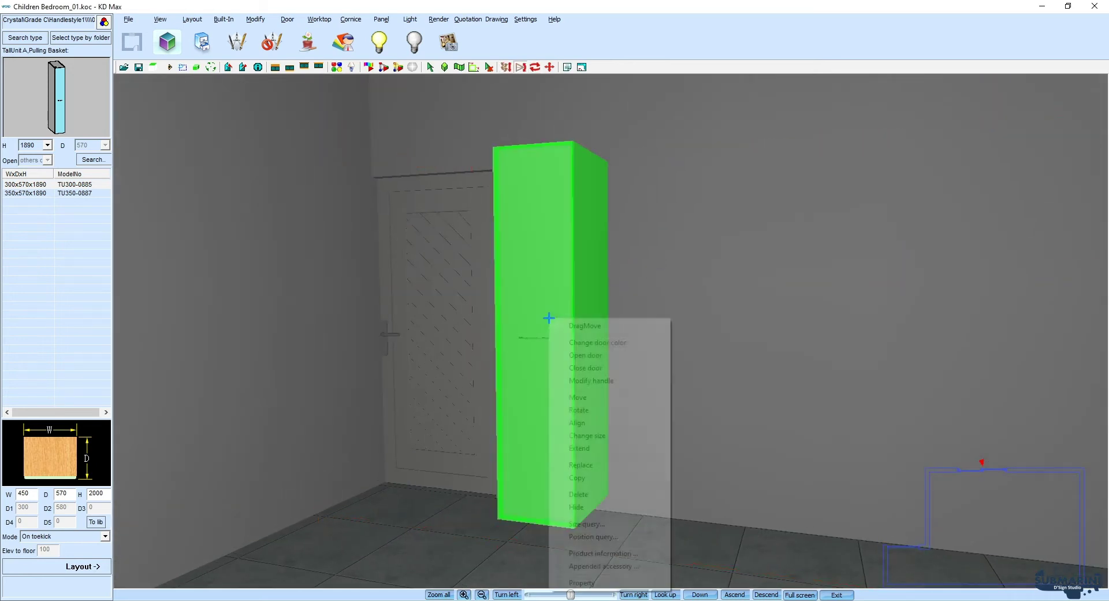
# Step: Copy the tall units to the right to form a row of four 450 mm units
pyautogui.click(583, 477)
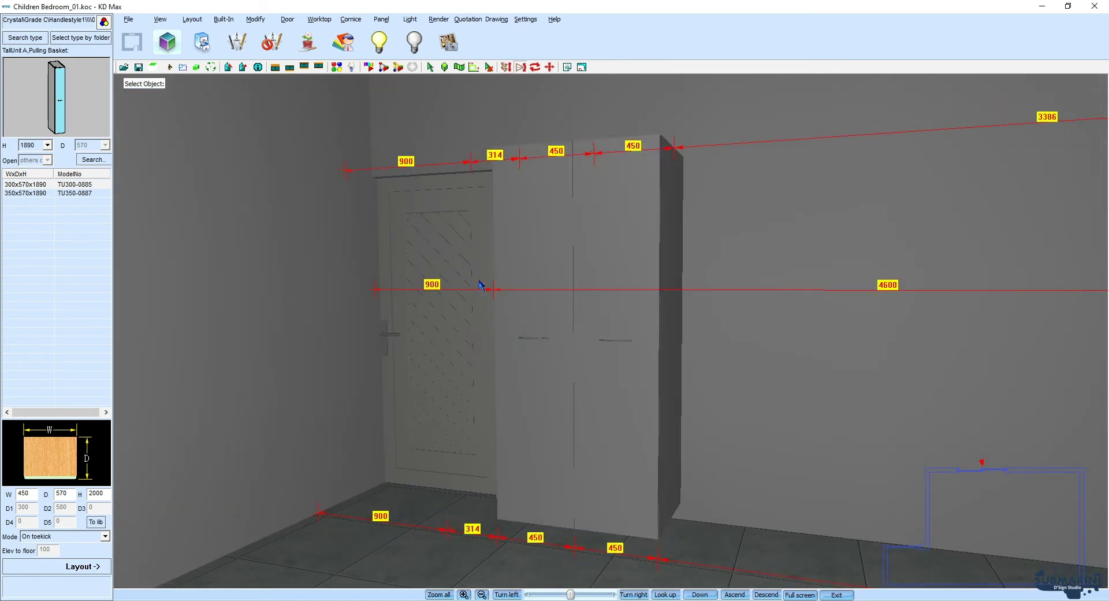
pyautogui.click(246, 22)
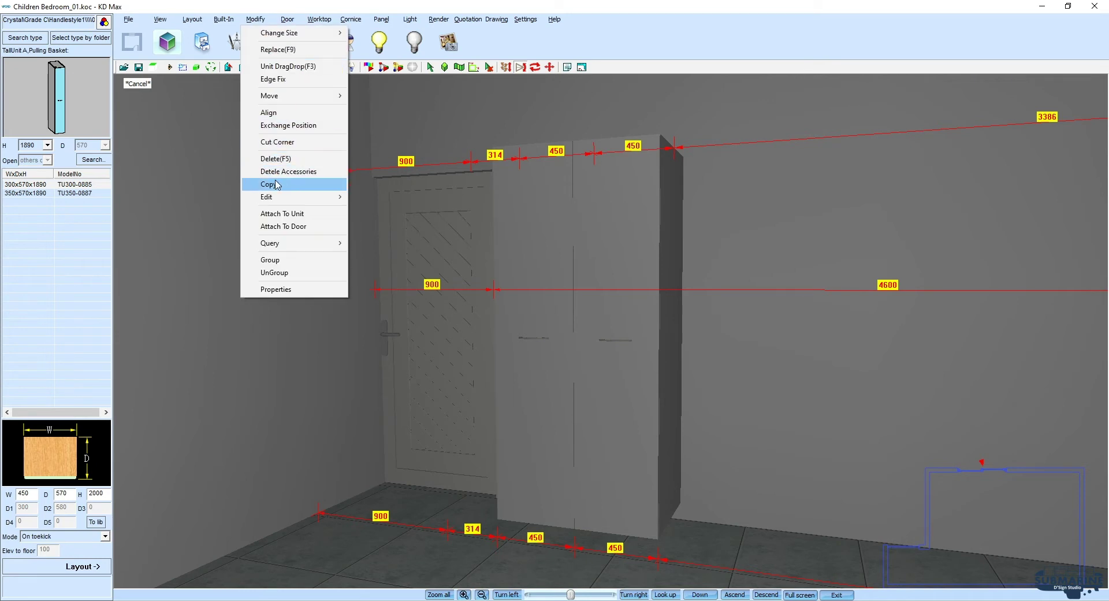
pyautogui.click(300, 170)
pyautogui.click(622, 271)
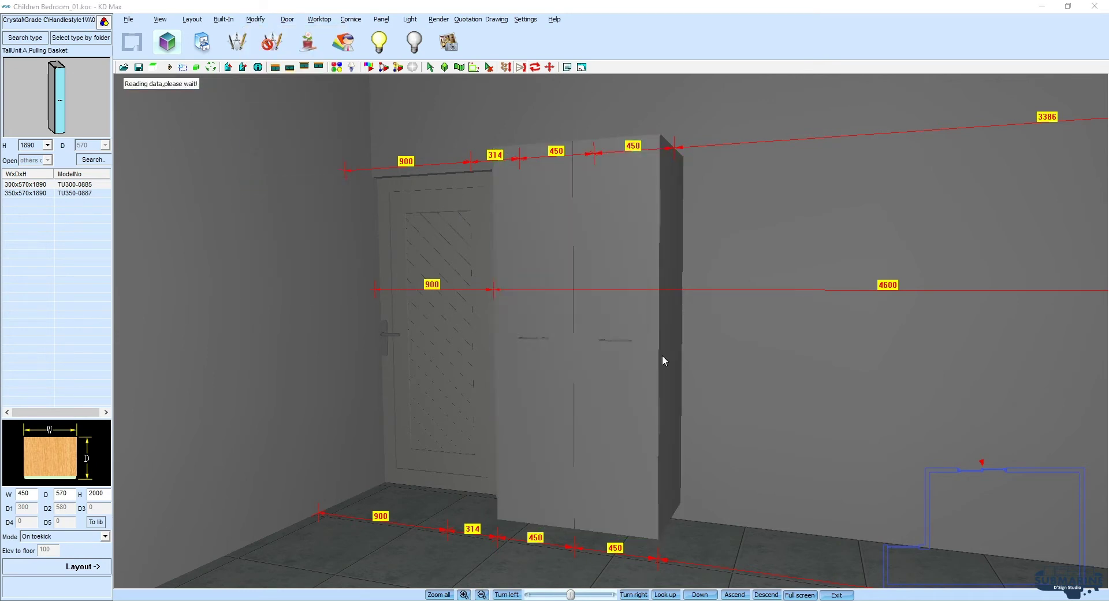
pyautogui.click(594, 345)
pyautogui.rightClick(609, 297)
pyautogui.click(664, 310)
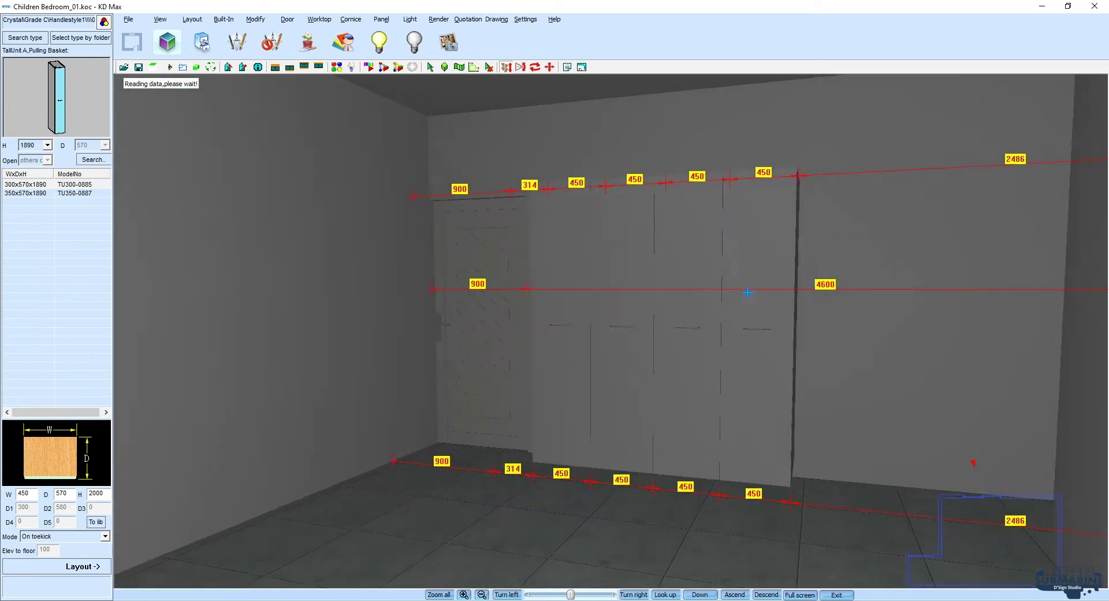
pyautogui.moveTo(745, 297)
pyautogui.mouseDown()
pyautogui.moveTo(825, 309)
pyautogui.moveTo(791, 298)
pyautogui.moveTo(817, 315)
pyautogui.mouseUp()
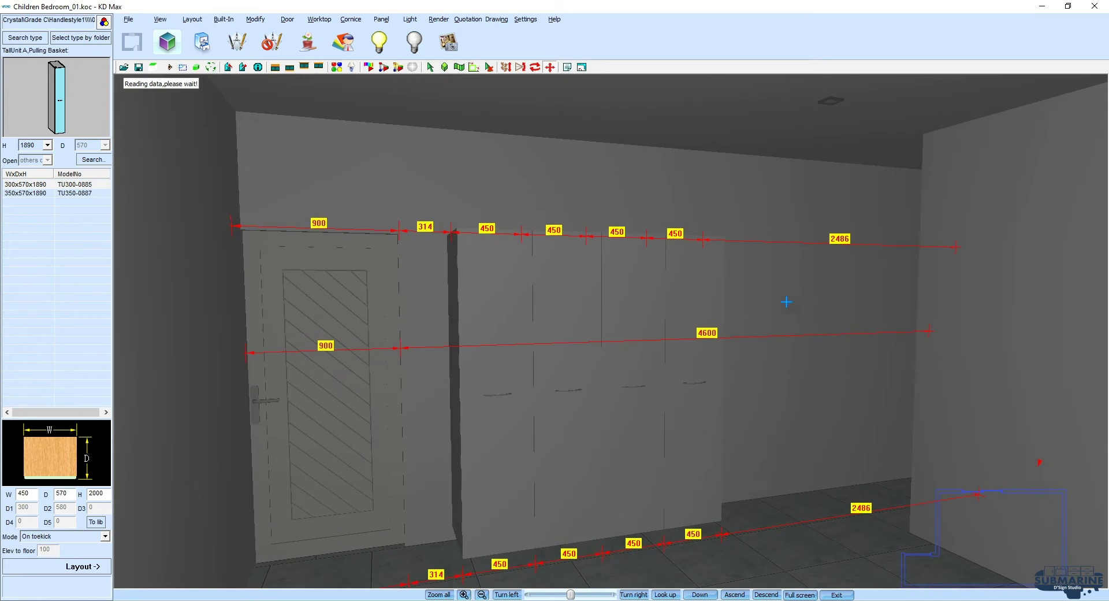
# Step: Move the cabinet group 102 mm left so it sits 212 mm from the door
pyautogui.click(430, 67)
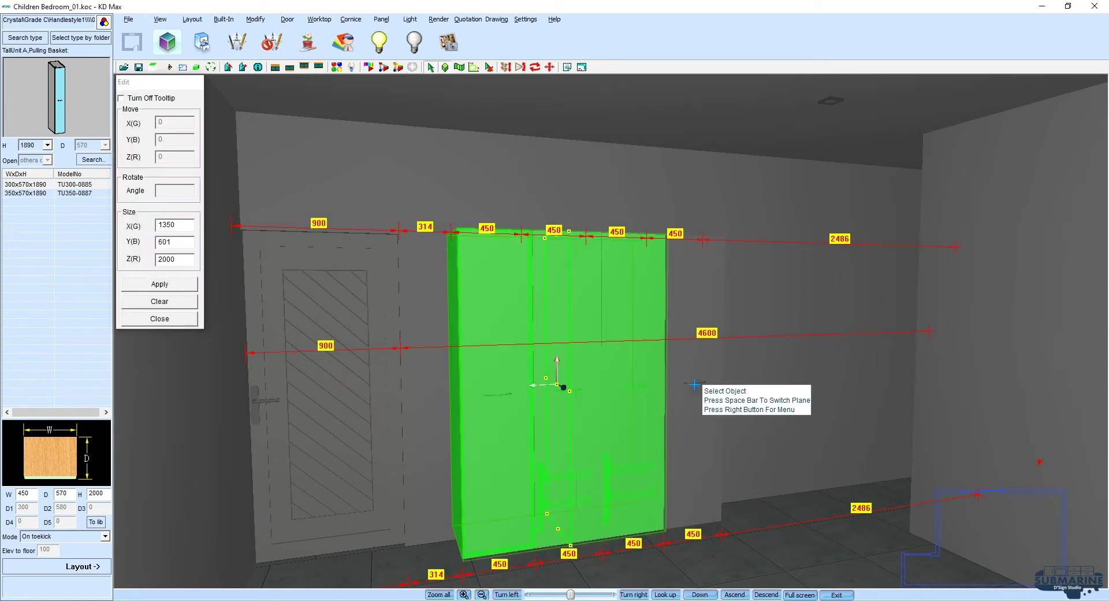
pyautogui.rightClick(554, 379)
pyautogui.click(457, 308)
pyautogui.moveTo(555, 378); pyautogui.dragTo(539, 384)
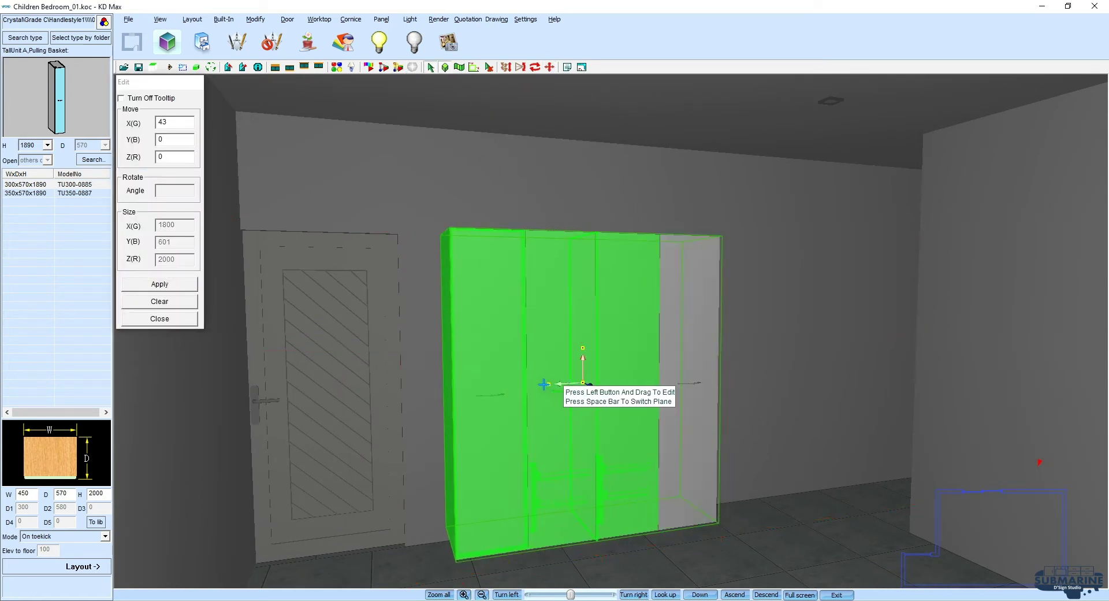
pyautogui.click(168, 288)
pyautogui.click(489, 68)
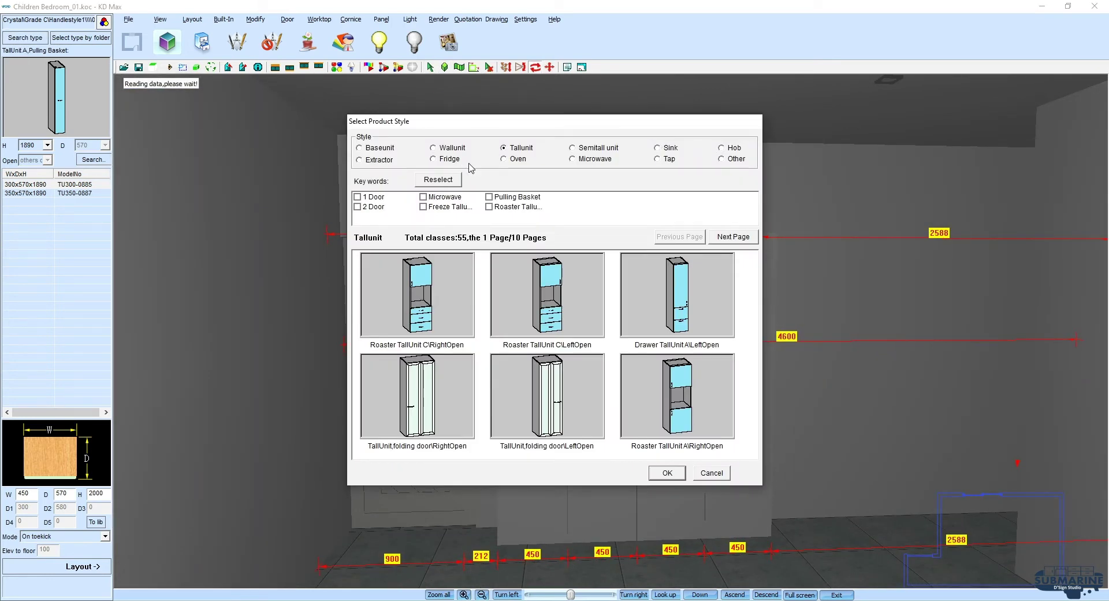
# Step: Place an Extractor wall unit above the leftmost tall unit and align it left
pyautogui.click(457, 150)
pyautogui.doubleClick(710, 358)
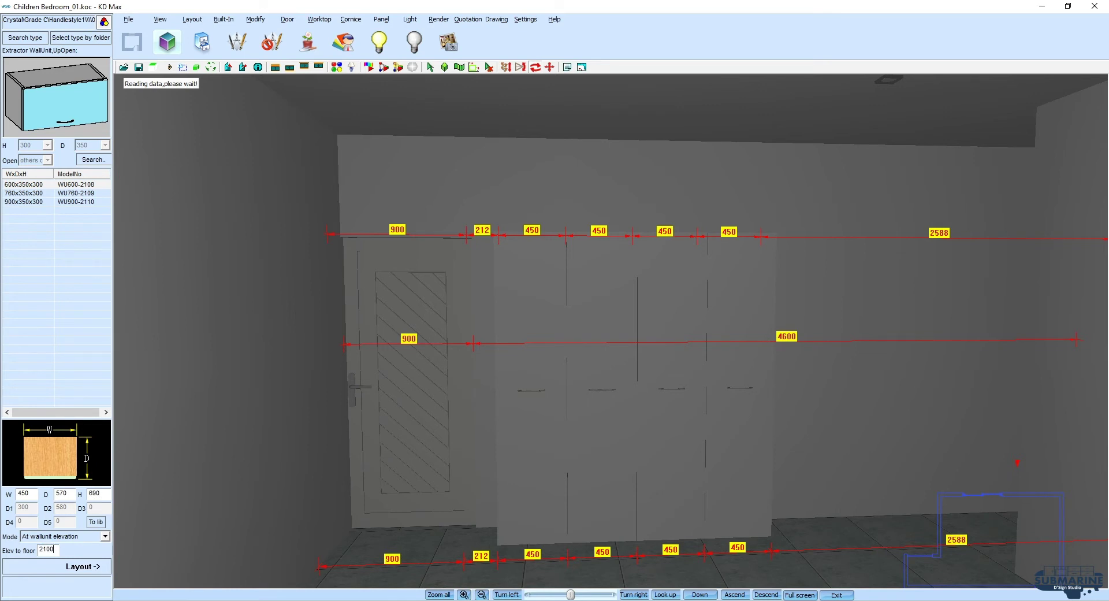
pyautogui.click(69, 568)
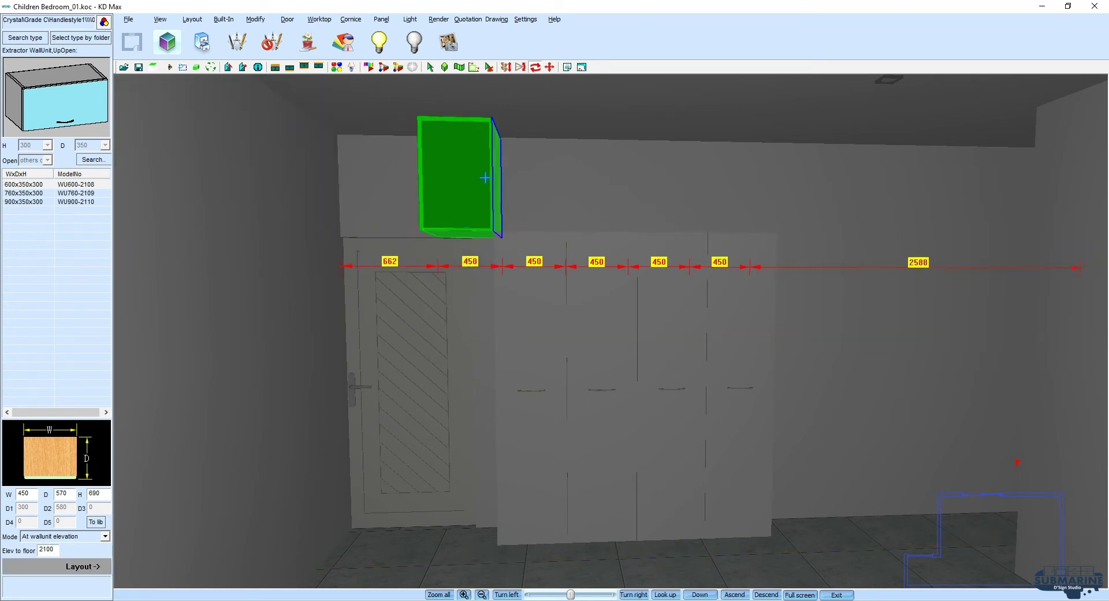
pyautogui.click(482, 195)
pyautogui.rightClick(482, 196)
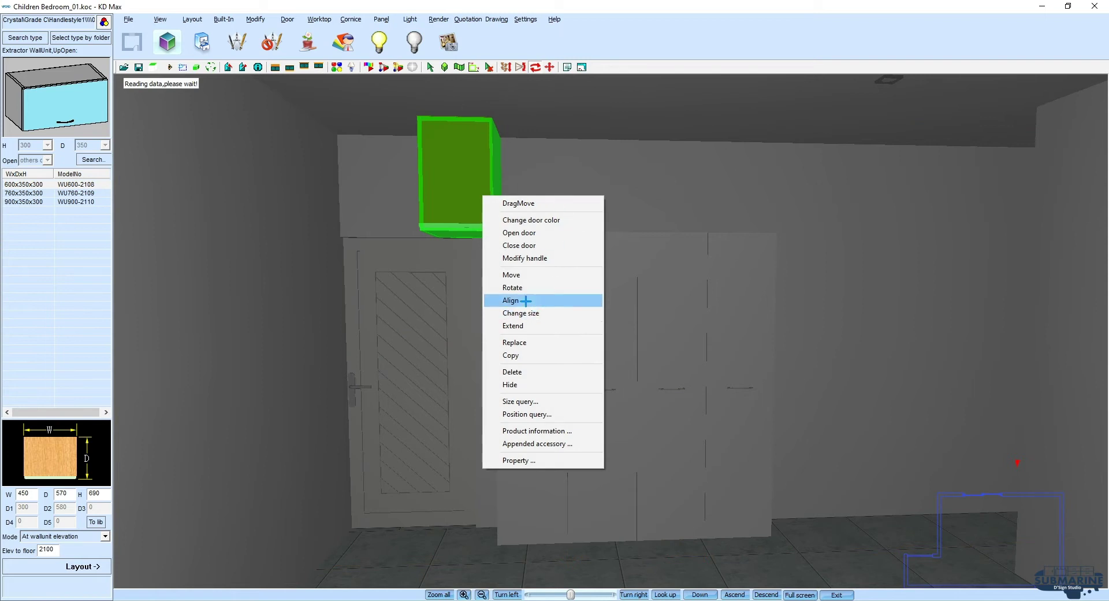
pyautogui.click(548, 300)
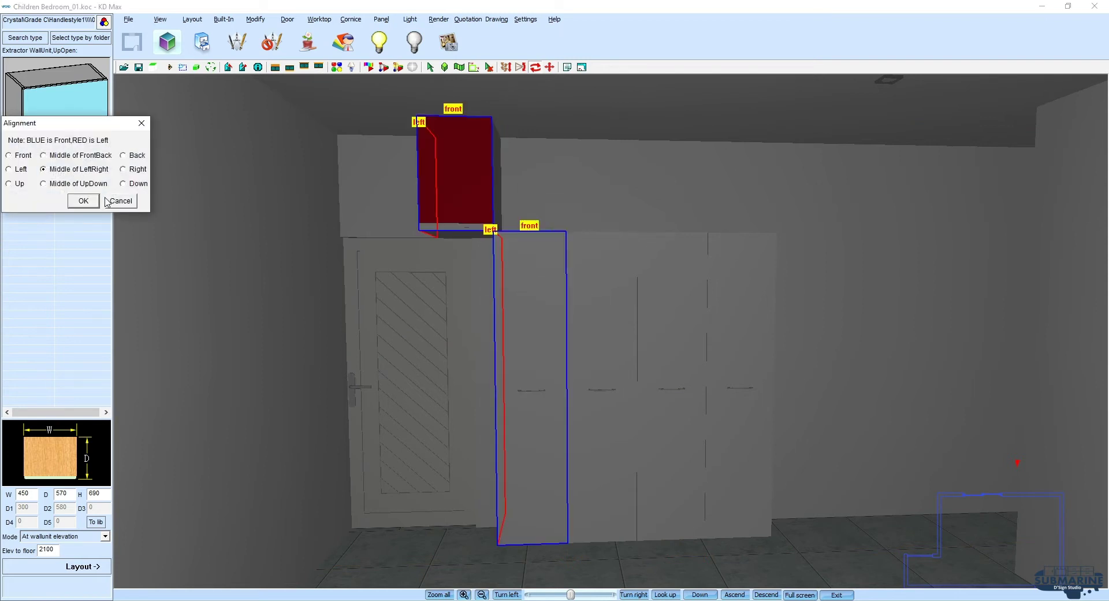
pyautogui.click(83, 200)
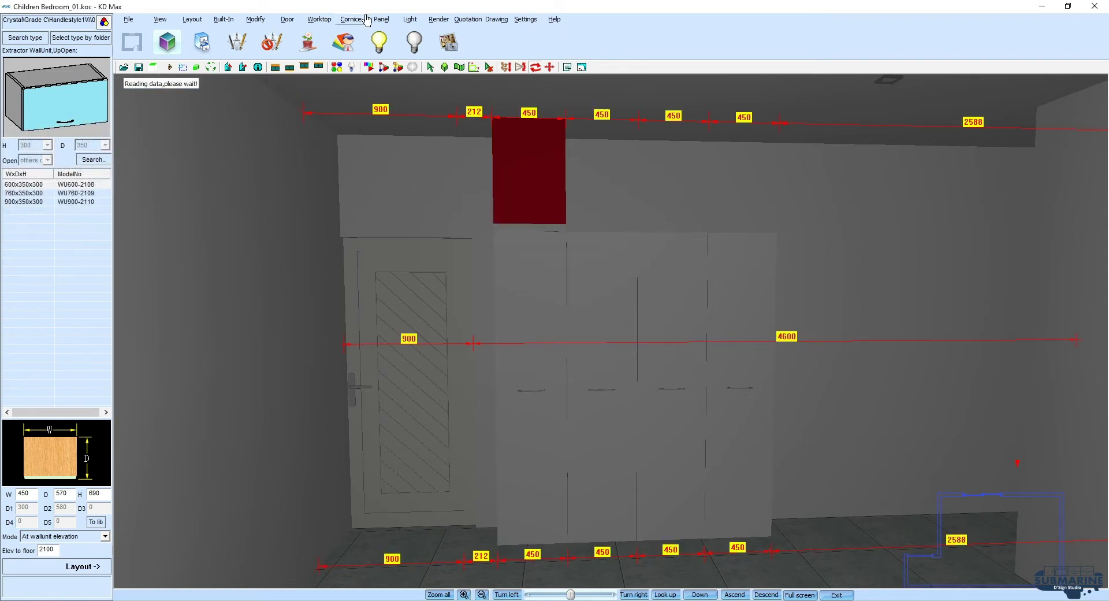
# Step: Give the wall unit's doors the Default shape in orange colour 06
pyautogui.click(280, 58)
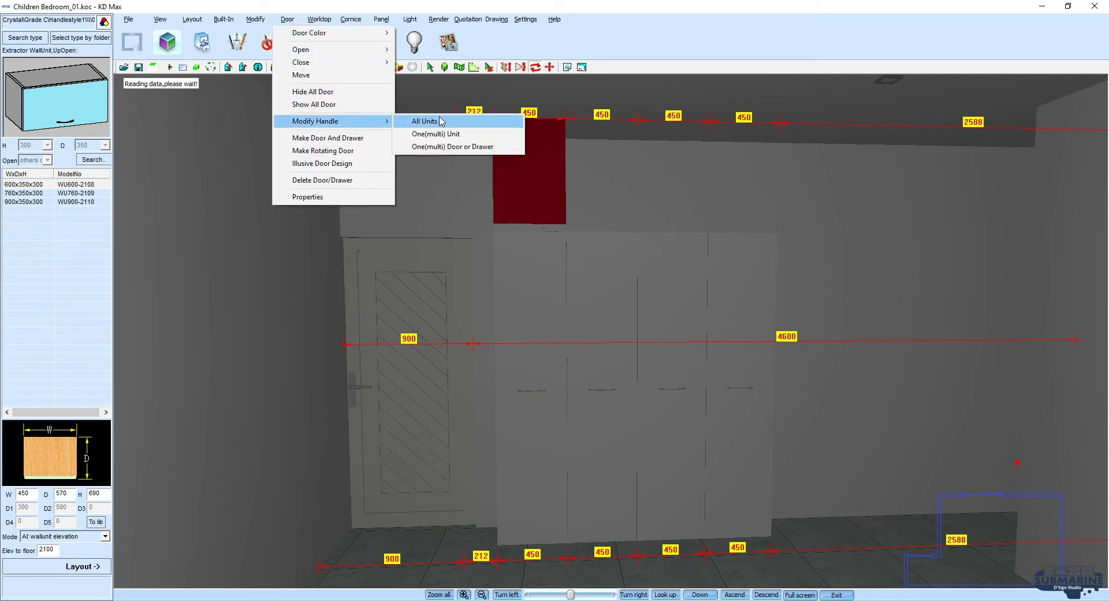
pyautogui.click(427, 119)
pyautogui.click(565, 387)
pyautogui.click(287, 19)
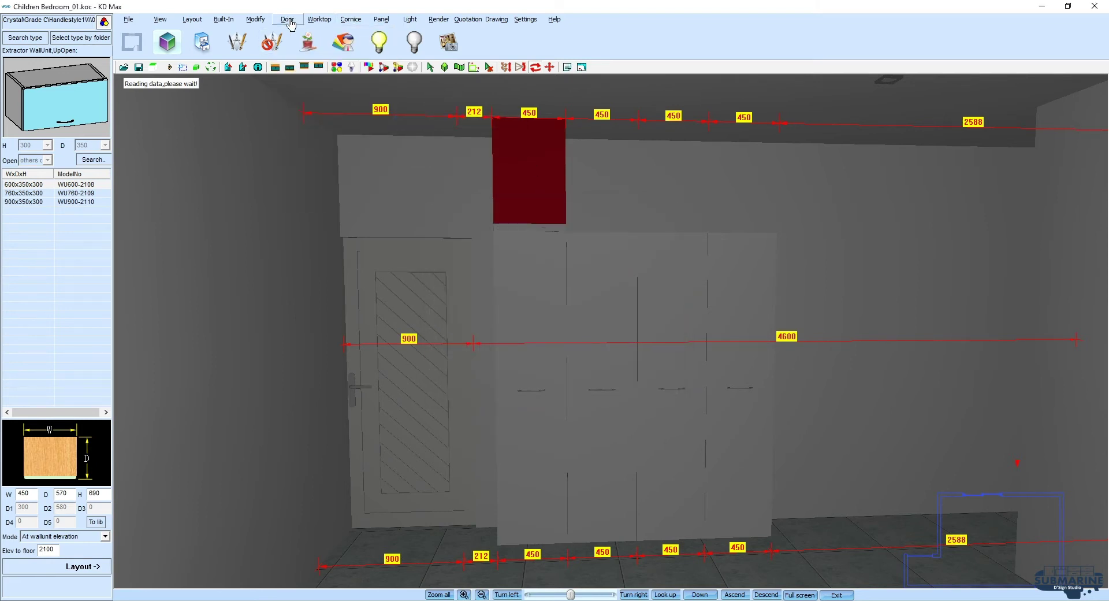
pyautogui.click(439, 33)
pyautogui.click(528, 167)
pyautogui.click(617, 281)
pyautogui.click(761, 152)
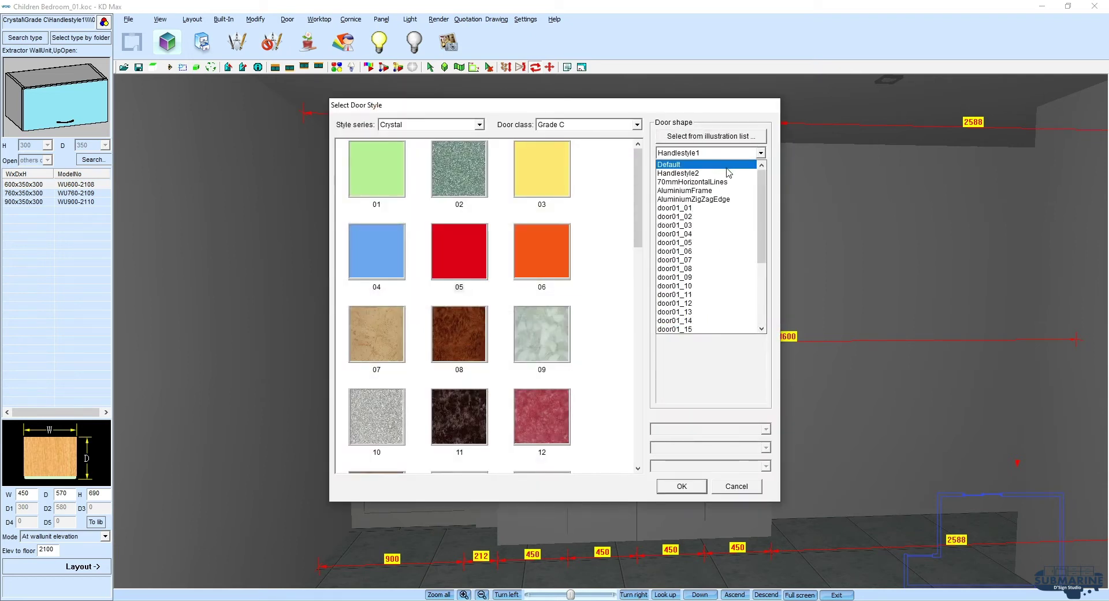
pyautogui.click(694, 164)
pyautogui.doubleClick(530, 259)
pyautogui.click(524, 370)
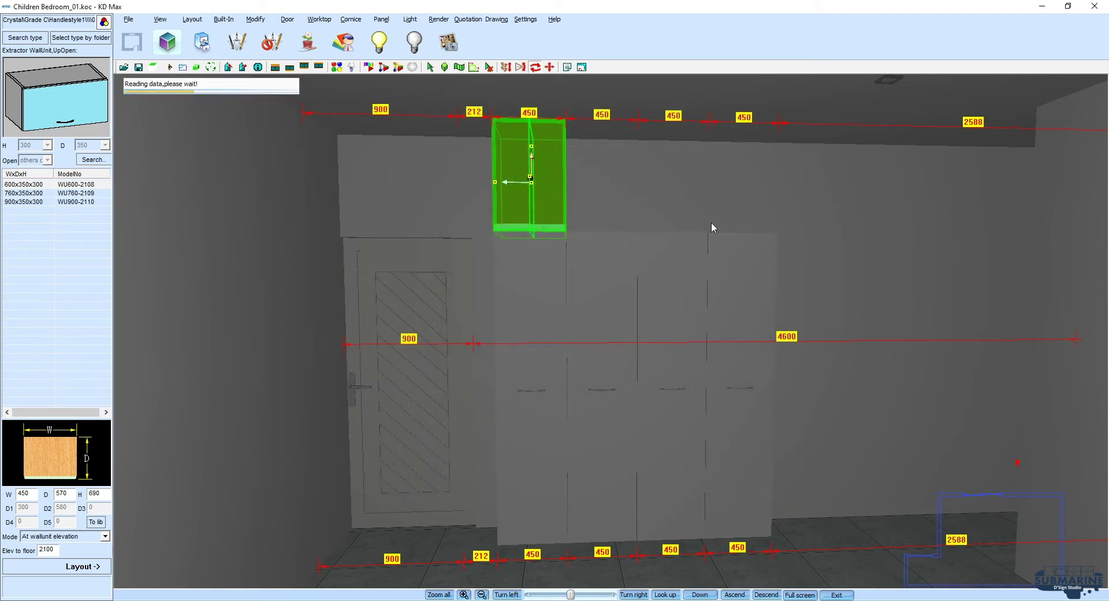
# Step: Apply white material to the wall unit's doors using the Material Editor's Apply mode
pyautogui.scroll(3, 644, 247)
pyautogui.scroll(3, 644, 277)
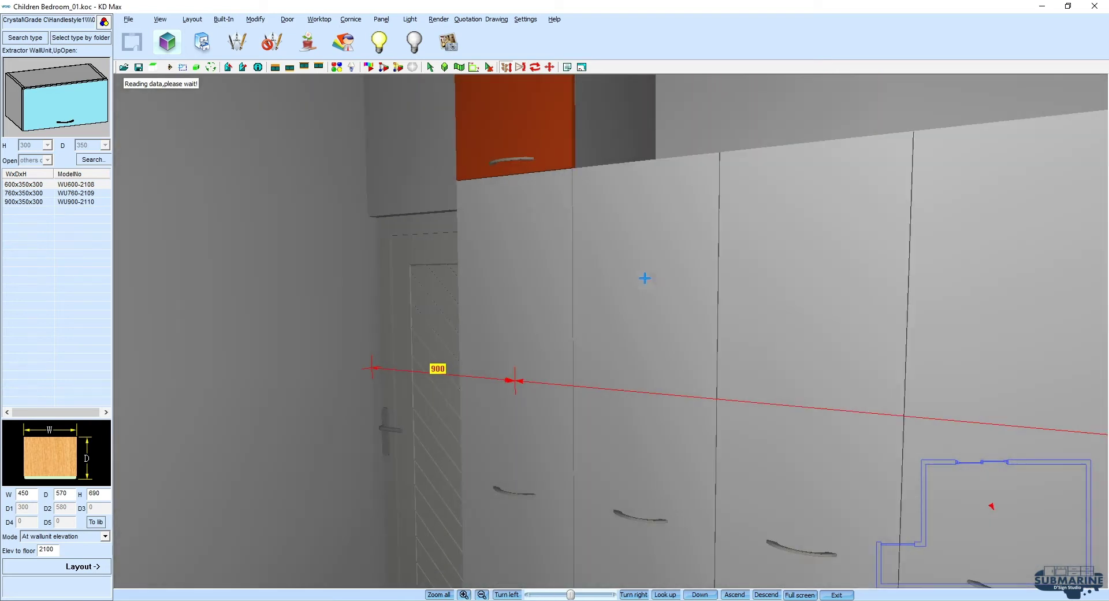
pyautogui.doubleClick(577, 256)
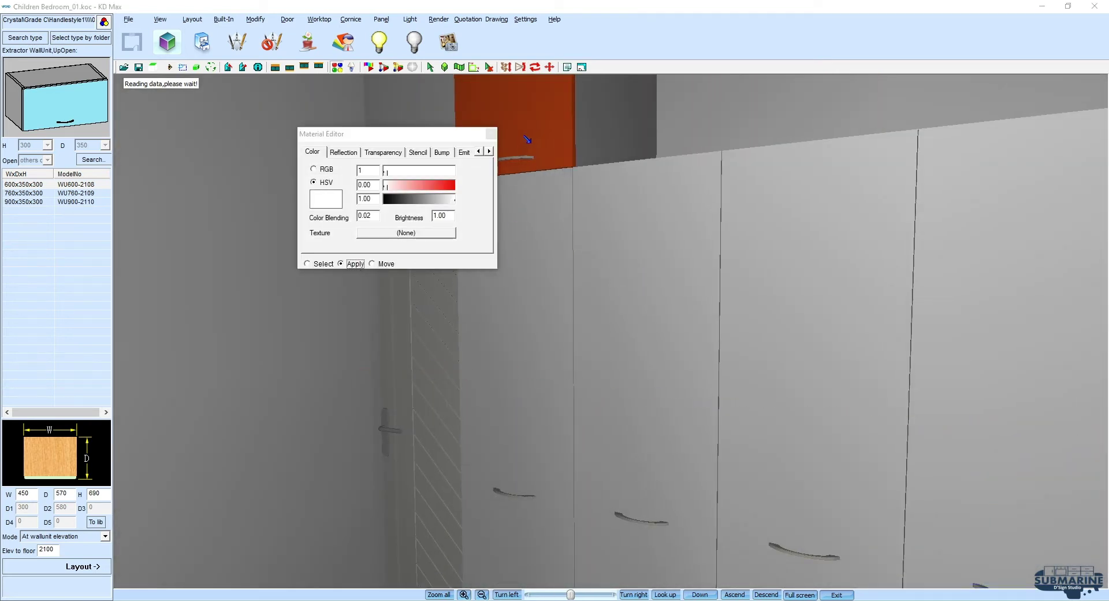
pyautogui.scroll(5, 557, 203)
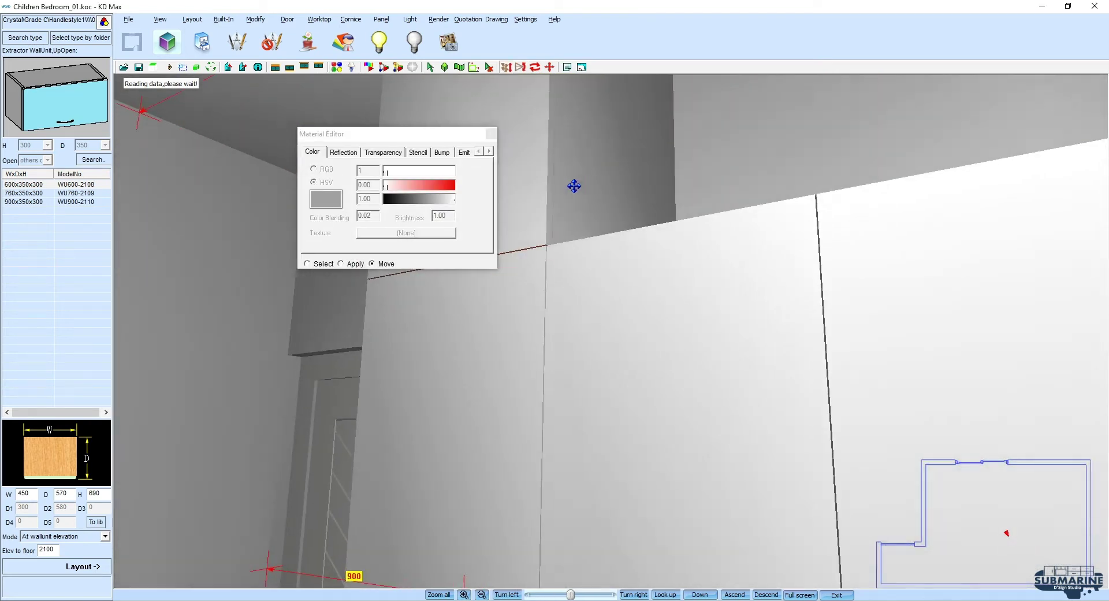
pyautogui.click(365, 263)
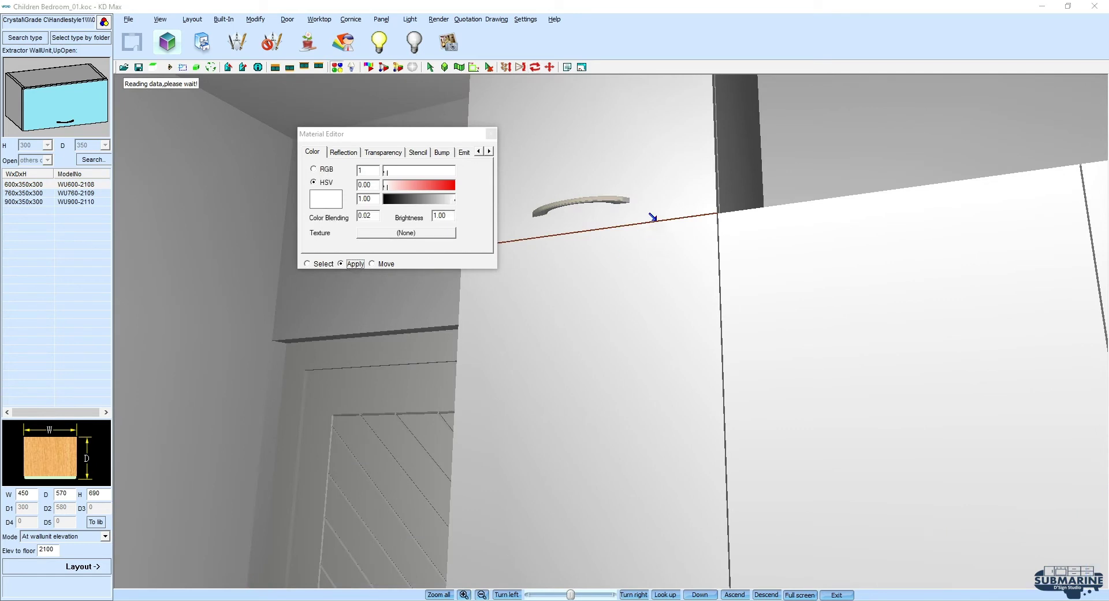
pyautogui.scroll(-5, 653, 218)
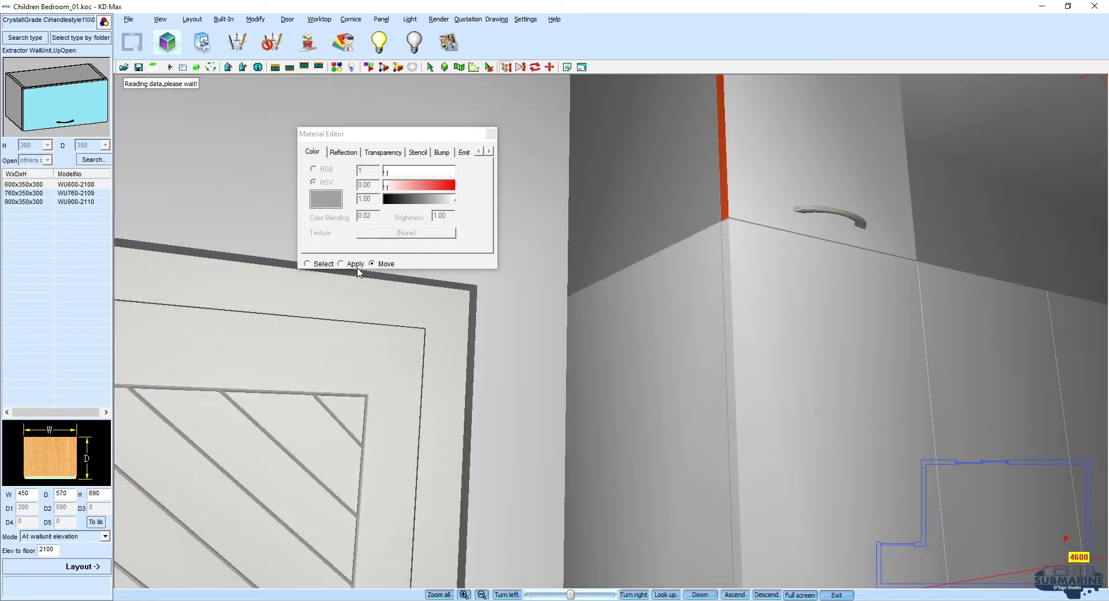
pyautogui.moveTo(593, 205); pyautogui.dragTo(729, 238)
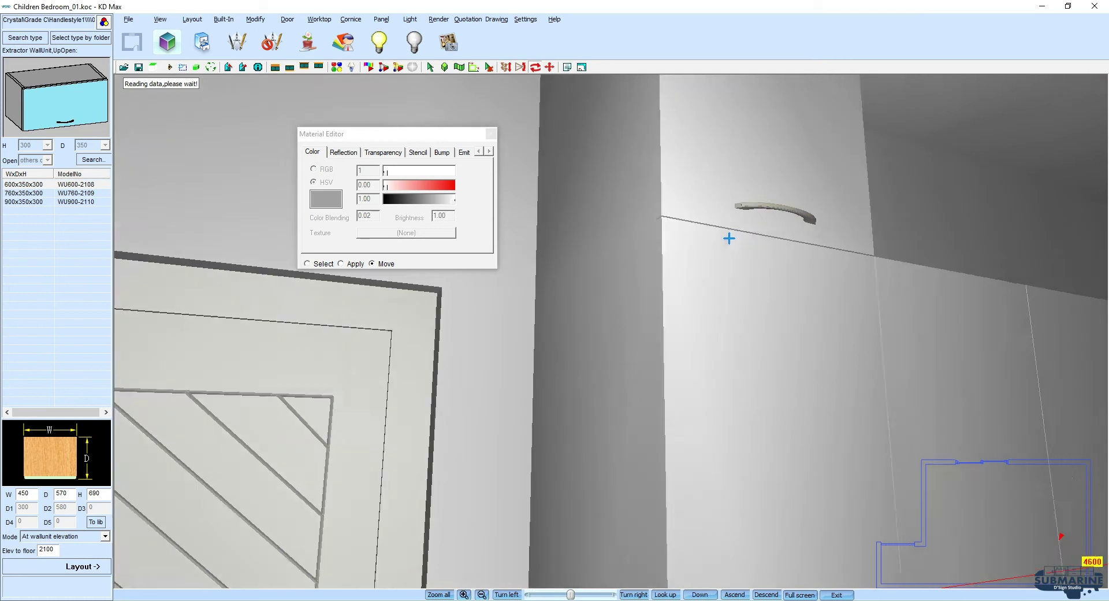
pyautogui.scroll(-5, 729, 239)
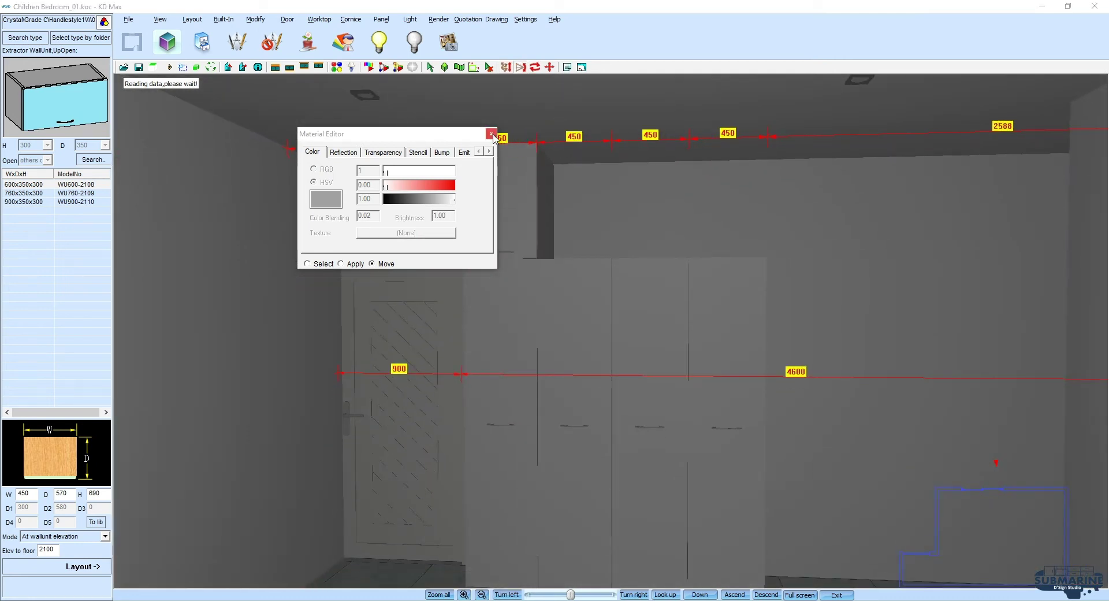
pyautogui.click(492, 134)
pyautogui.rightClick(501, 271)
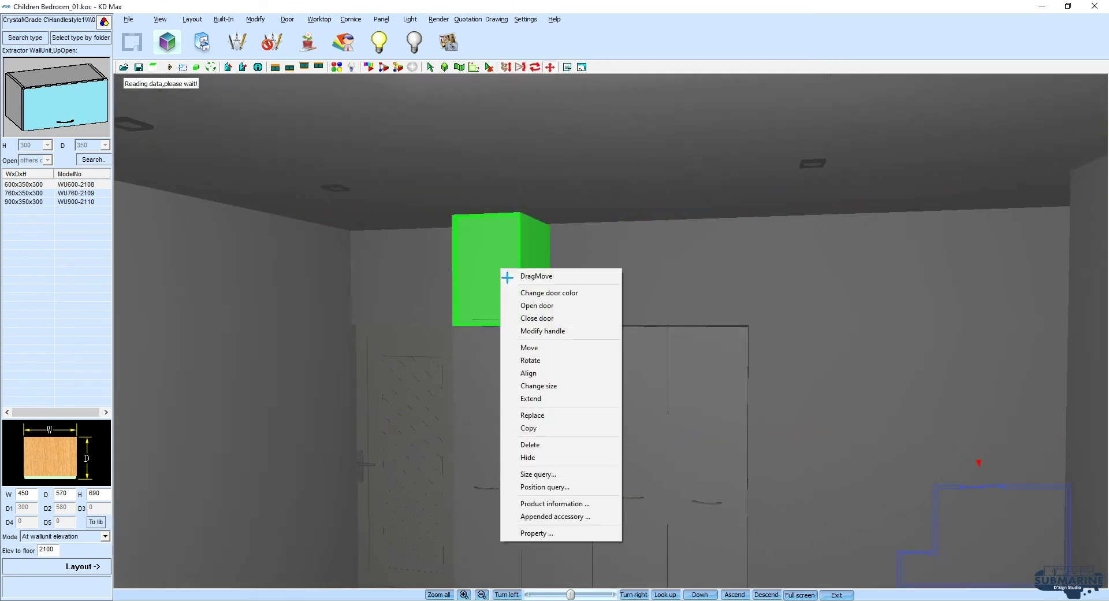
# Step: Copy the wall unit and move the copies onto the remaining tall units
pyautogui.click(551, 428)
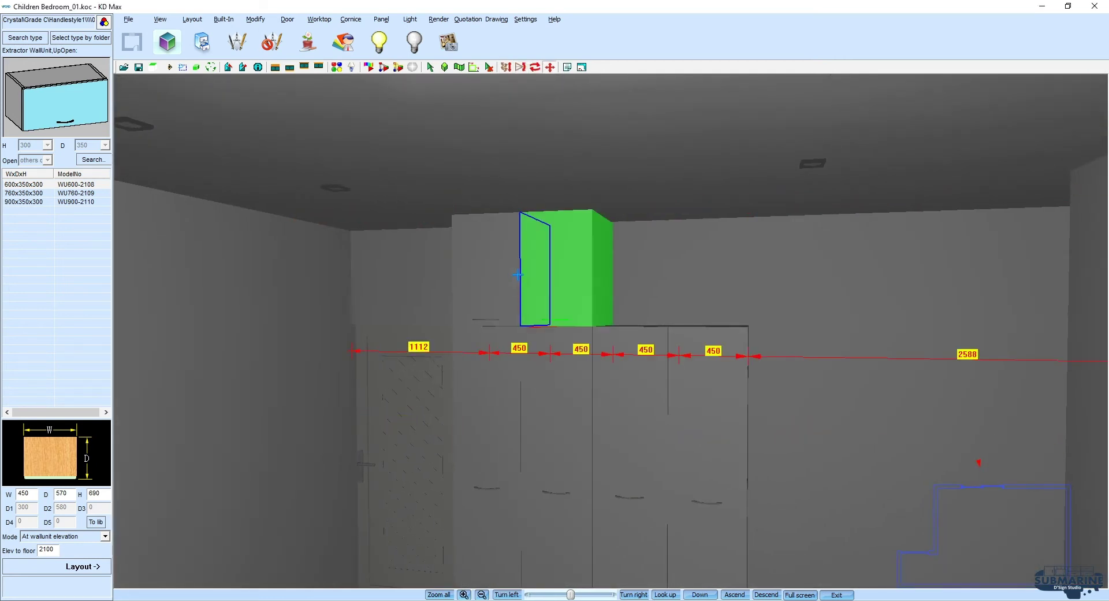
pyautogui.click(247, 21)
pyautogui.click(271, 181)
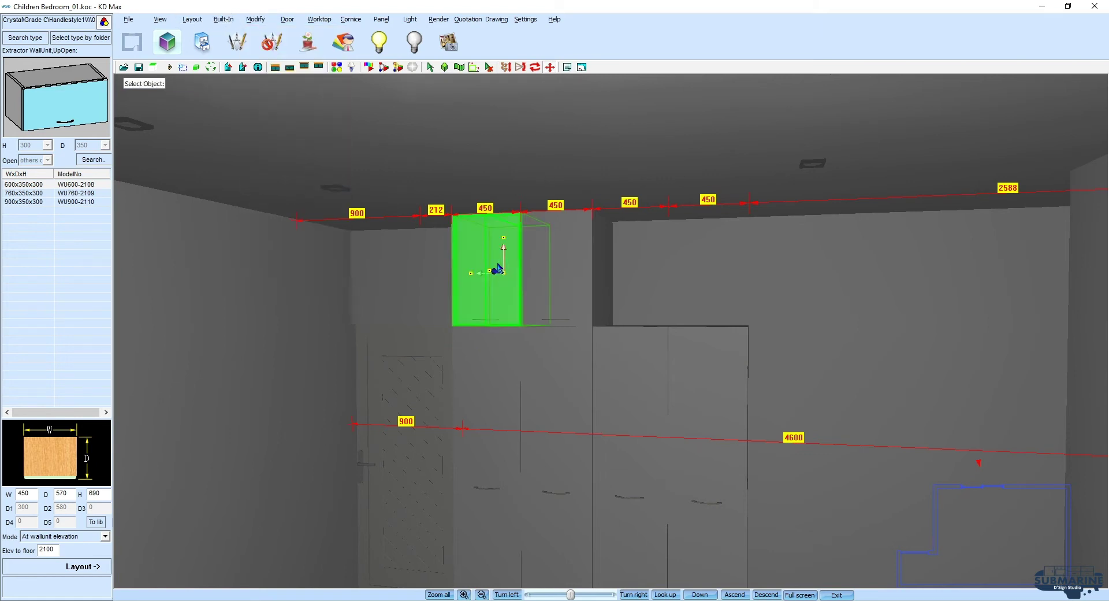
pyautogui.click(551, 271)
pyautogui.click(607, 285)
pyautogui.click(602, 347)
pyautogui.rightClick(554, 246)
pyautogui.click(609, 249)
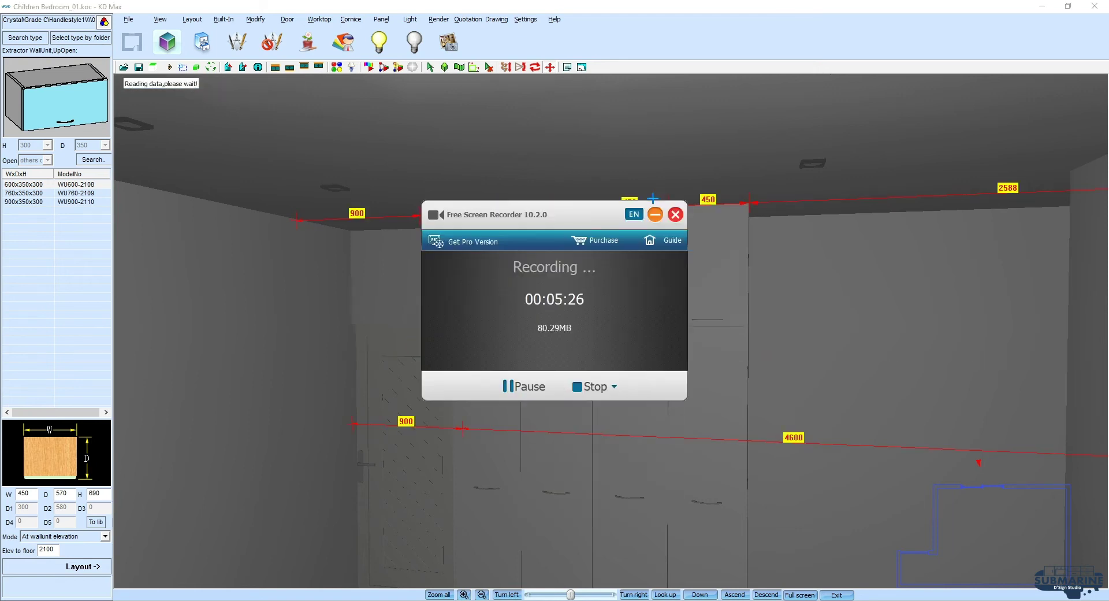
# Step: Select the leftmost tall unit and another tall unit for new handles
pyautogui.moveTo(608, 247)
pyautogui.mouseDown()
pyautogui.moveTo(749, 240)
pyautogui.moveTo(747, 208)
pyautogui.mouseUp()
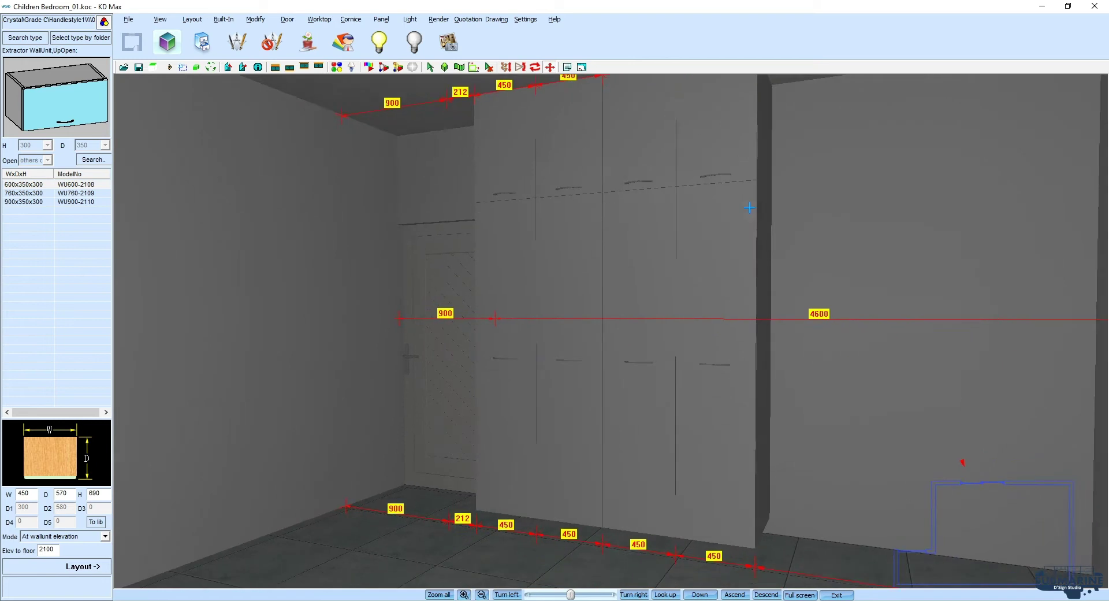
pyautogui.click(514, 299)
pyautogui.click(662, 312)
# Step: Choose the PJ-2623 bar handle from the Handle02 group for the tall units' doors
pyautogui.rightClick(662, 312)
pyautogui.click(751, 362)
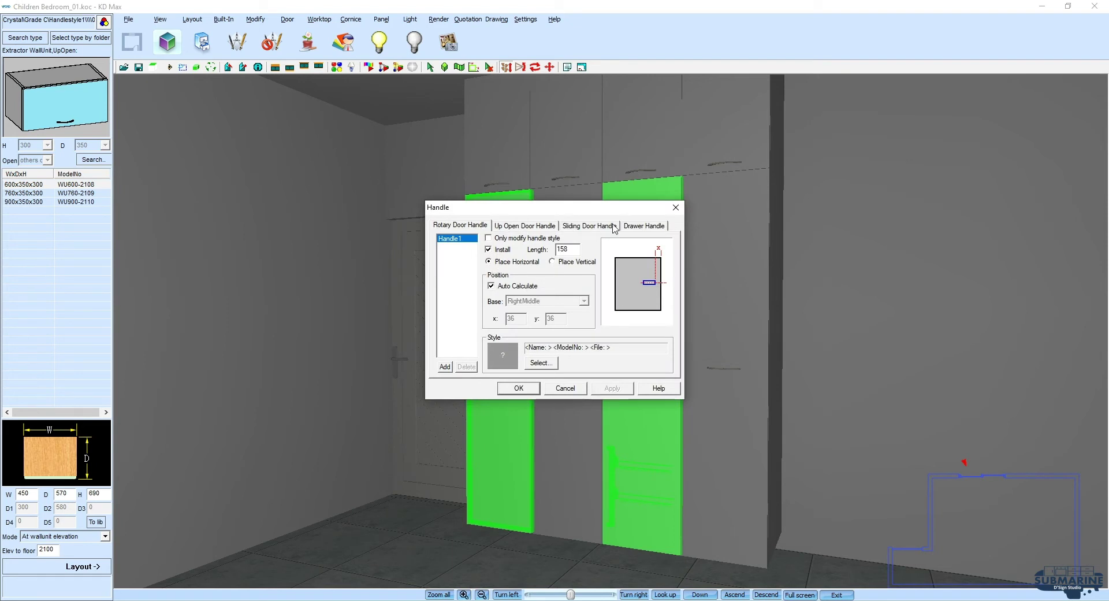
pyautogui.click(645, 226)
pyautogui.click(535, 360)
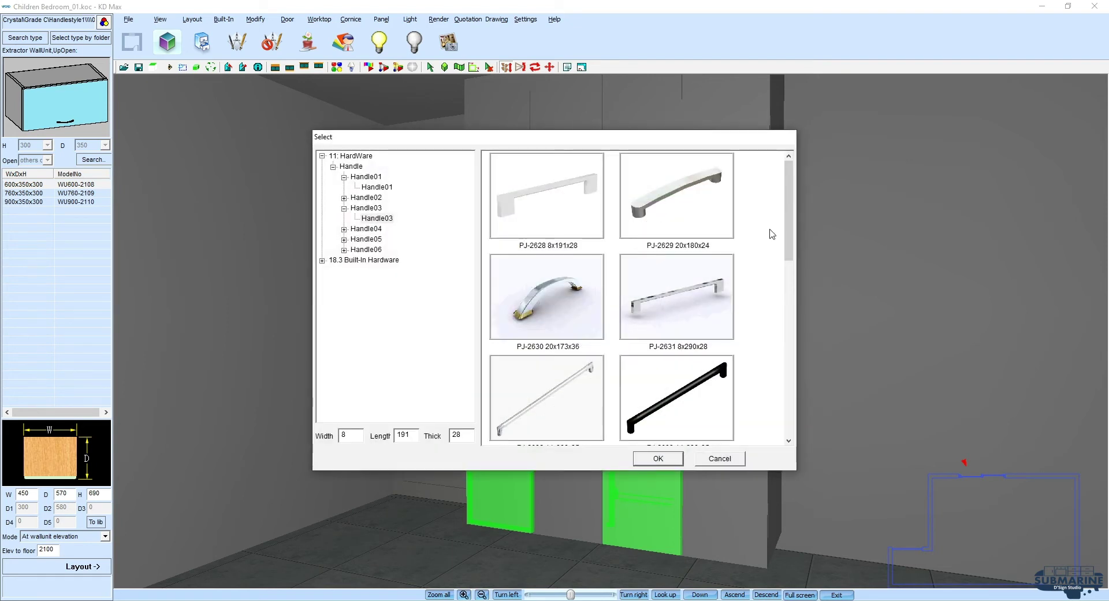
pyautogui.moveTo(792, 232)
pyautogui.mouseDown()
pyautogui.moveTo(799, 290)
pyautogui.moveTo(787, 402)
pyautogui.mouseUp()
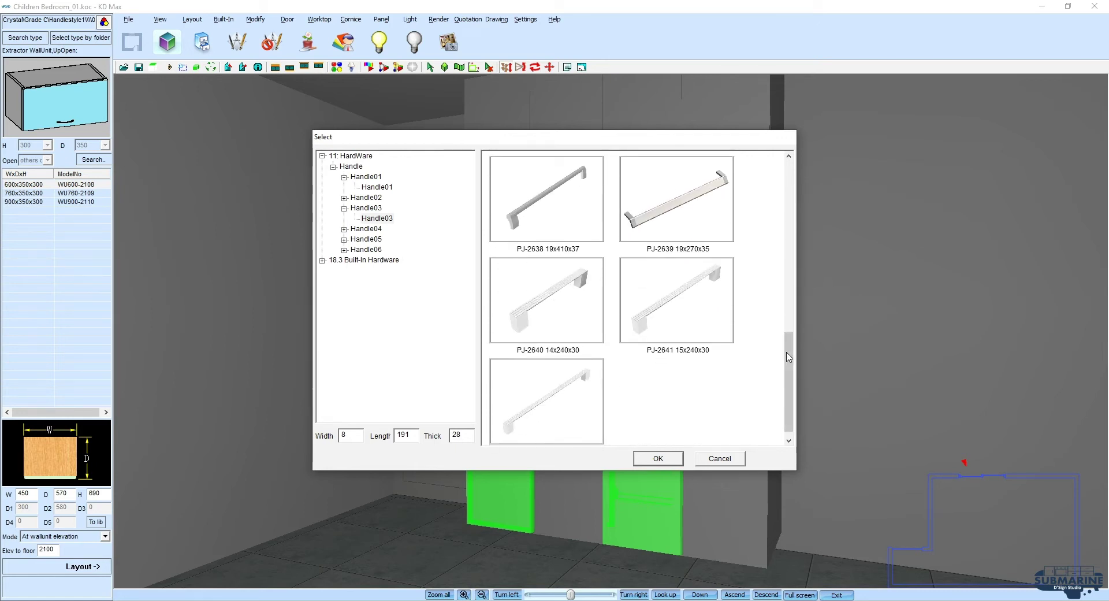
pyautogui.moveTo(787, 352); pyautogui.dragTo(785, 278)
pyautogui.click(378, 187)
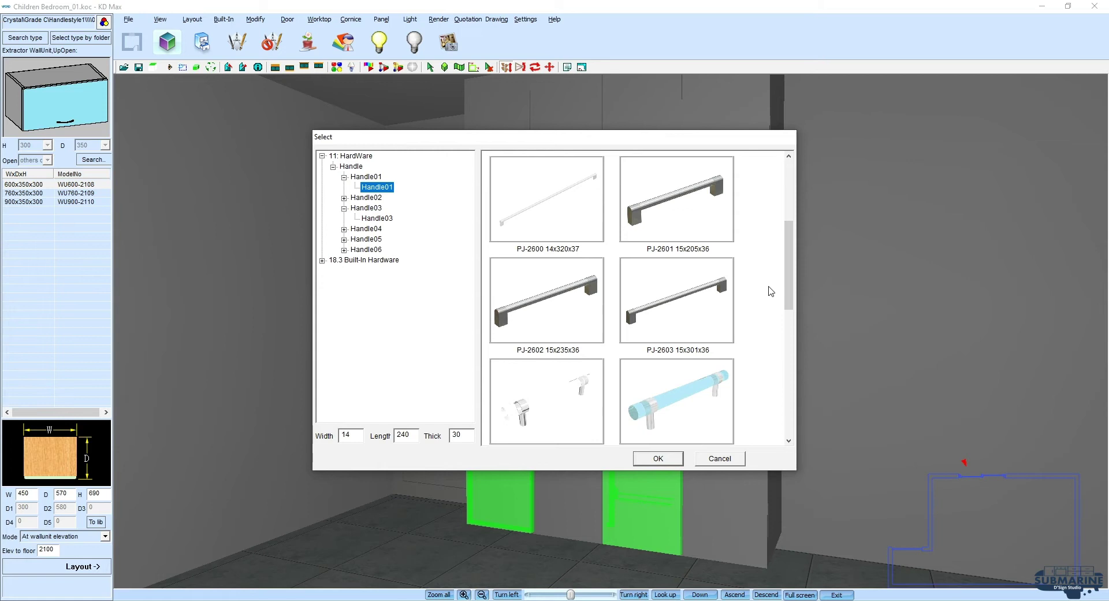
pyautogui.moveTo(790, 290)
pyautogui.mouseDown()
pyautogui.moveTo(791, 360)
pyautogui.moveTo(785, 214)
pyautogui.moveTo(768, 340)
pyautogui.mouseUp()
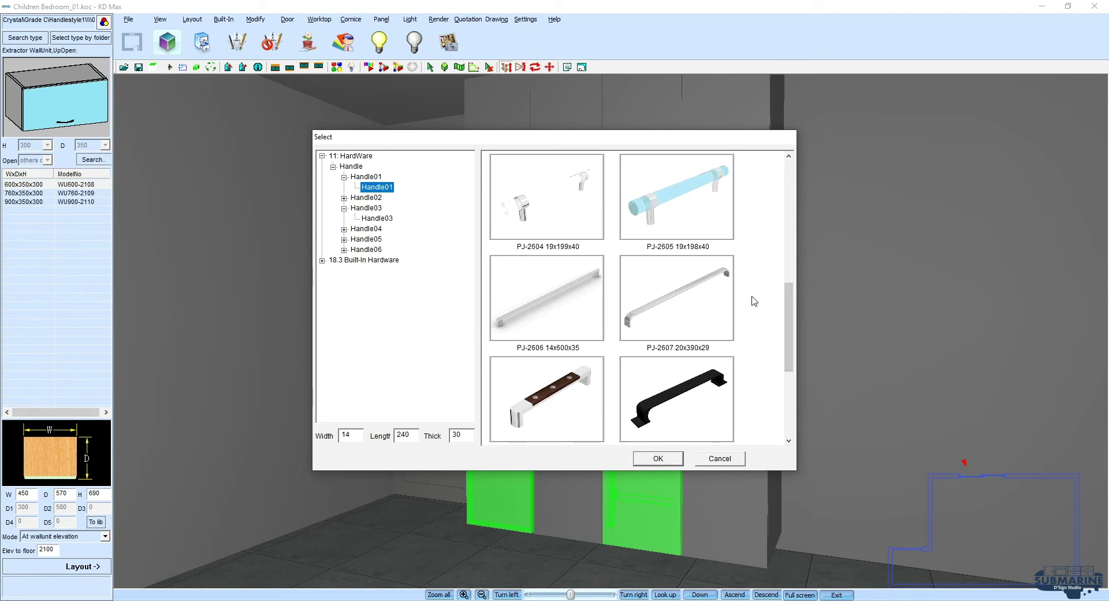
pyautogui.moveTo(796, 311); pyautogui.dragTo(791, 262)
pyautogui.click(352, 167)
pyautogui.click(366, 197)
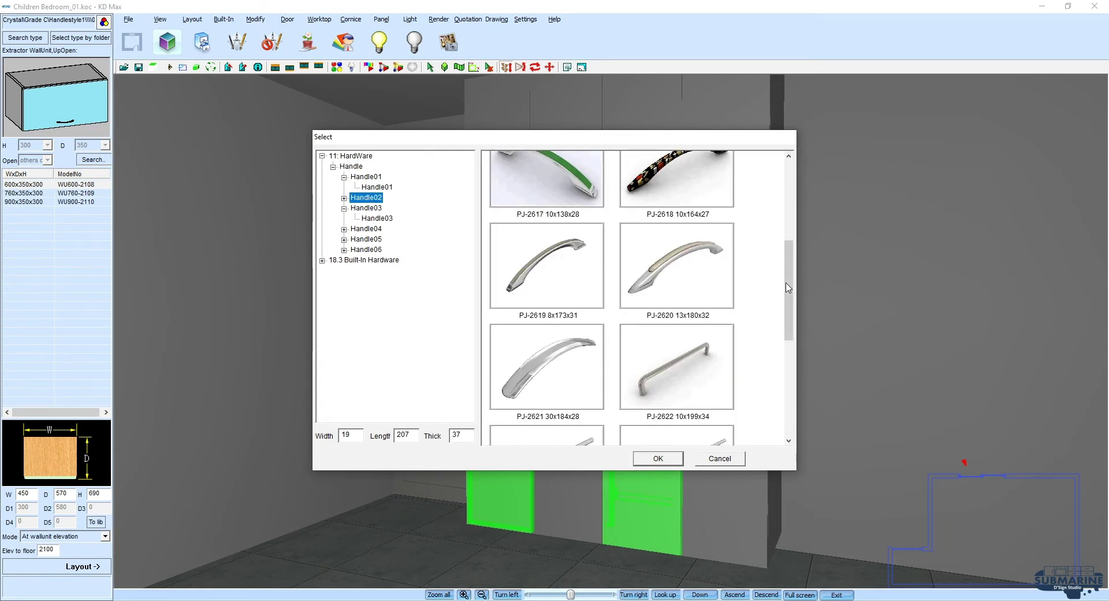
pyautogui.moveTo(795, 287); pyautogui.dragTo(781, 333)
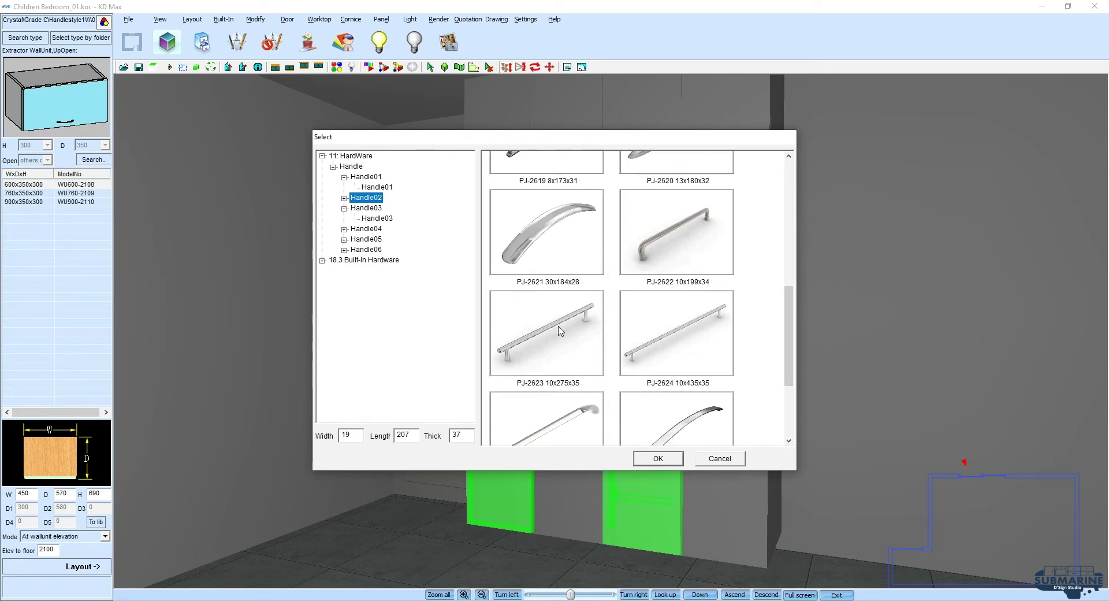
pyautogui.doubleClick(559, 330)
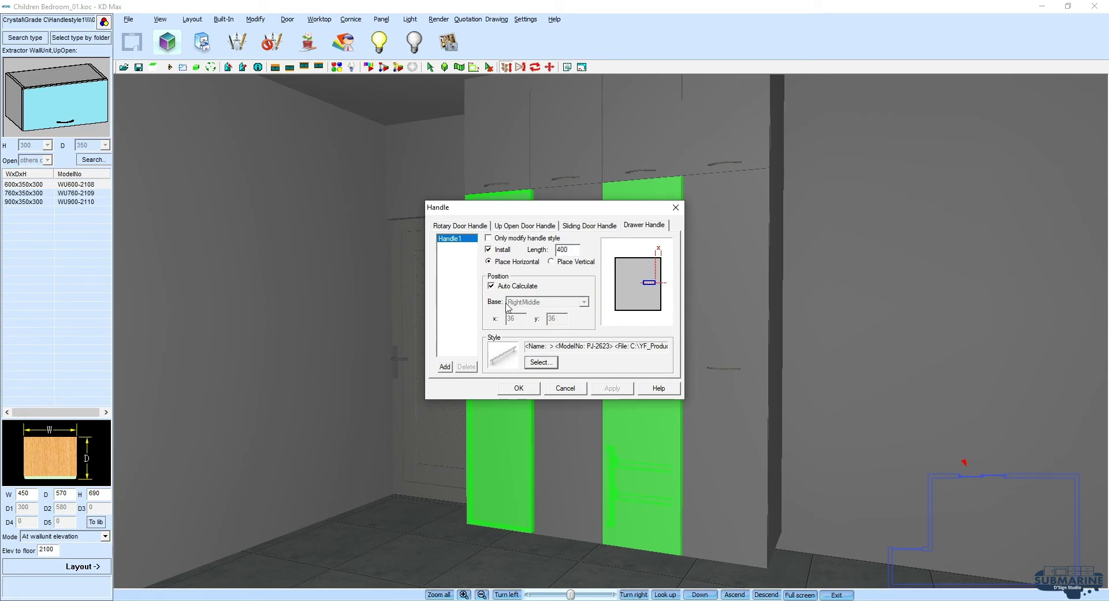
# Step: Set the handle vertical at right-middle with Auto Calculate off, and apply it
pyautogui.click(520, 286)
pyautogui.click(584, 302)
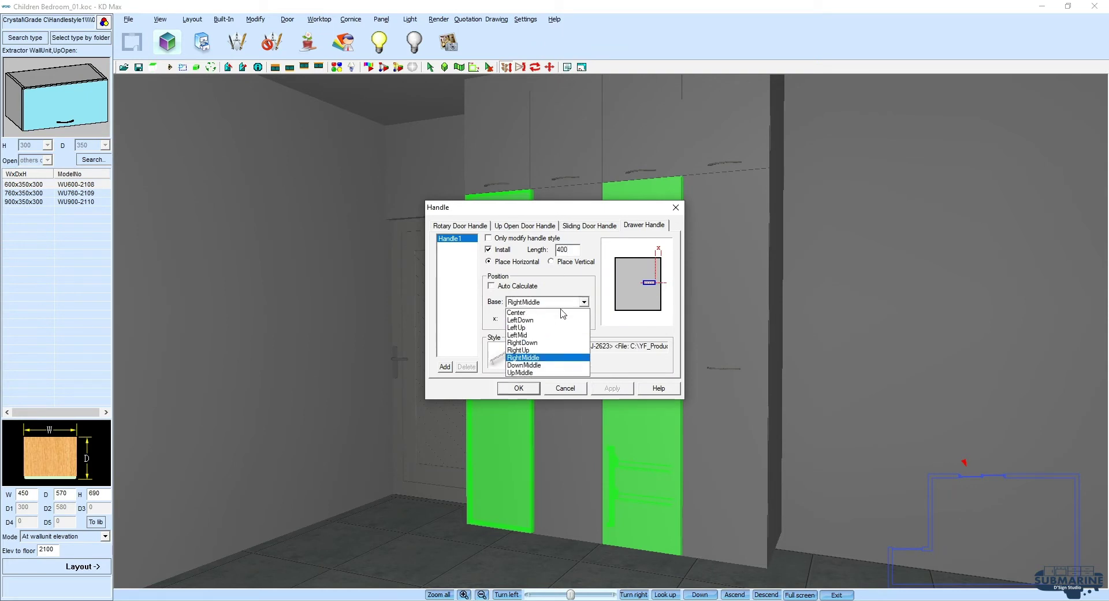
pyautogui.click(566, 345)
pyautogui.click(580, 263)
pyautogui.click(519, 388)
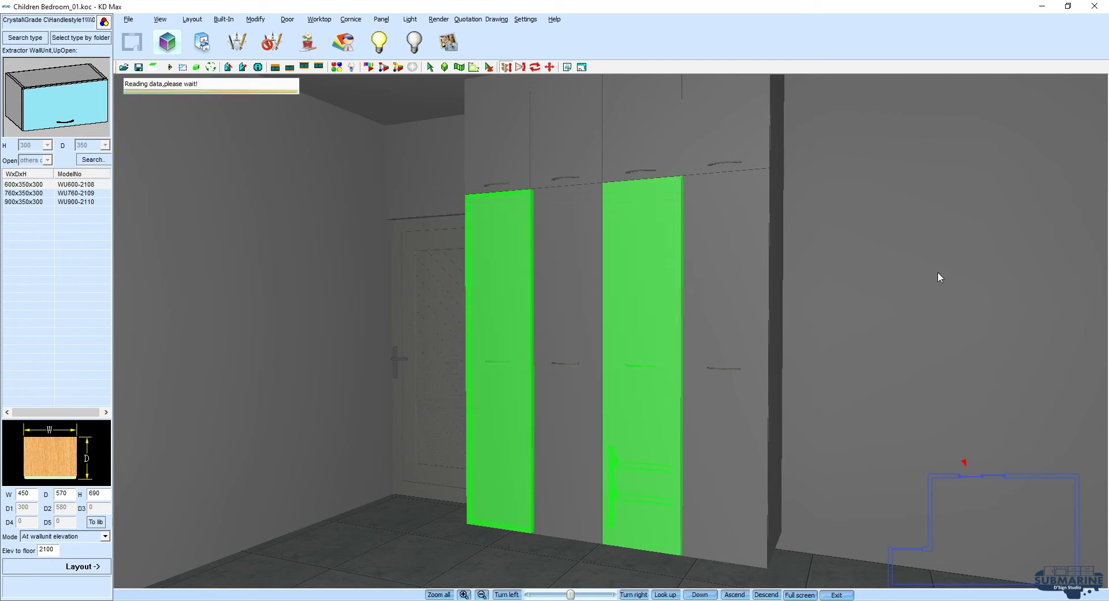
pyautogui.click(628, 329)
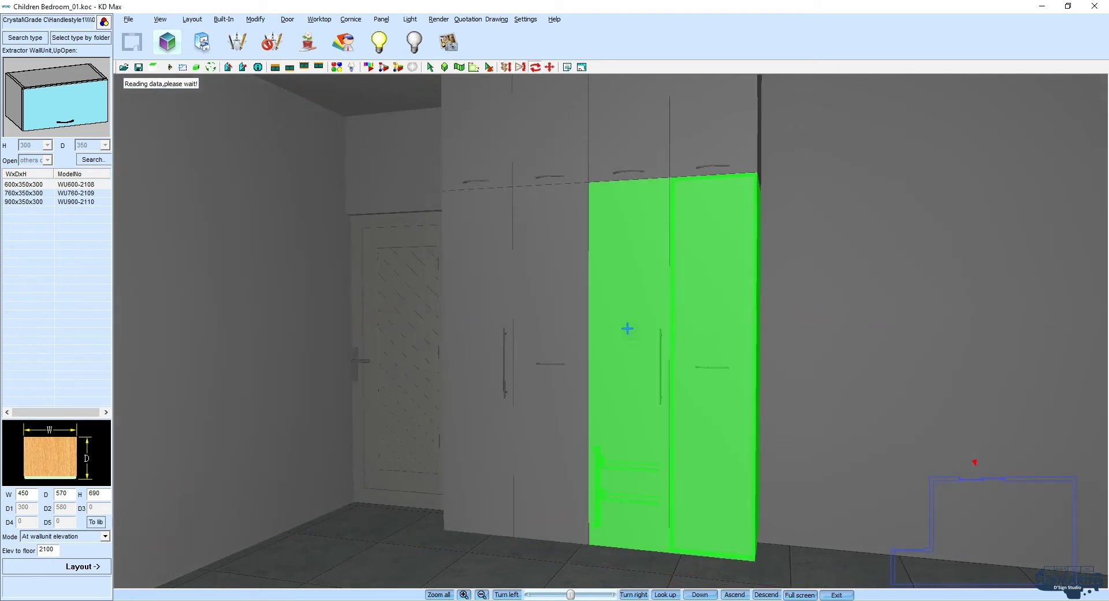
# Step: Set the left cabinet doors' drawer handle to LeftMid with Auto Calculate off
pyautogui.keyDown('ctrl'); pyautogui.click(630, 330); pyautogui.keyUp('ctrl')
pyautogui.keyDown('ctrl'); pyautogui.click(569, 330); pyautogui.keyUp('ctrl')
pyautogui.rightClick(564, 329)
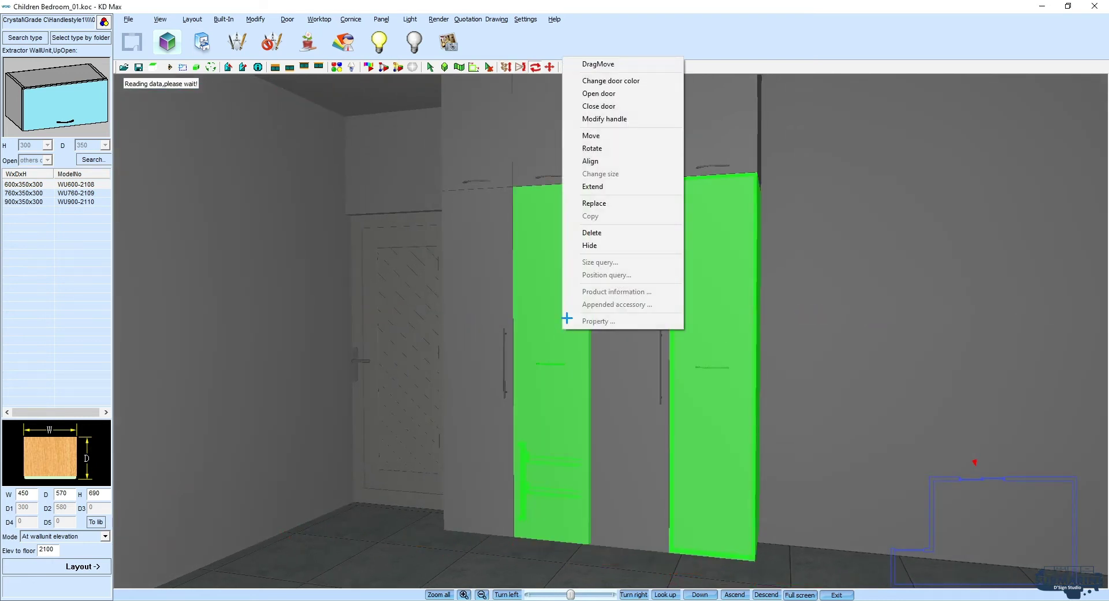
pyautogui.click(613, 119)
pyautogui.click(629, 226)
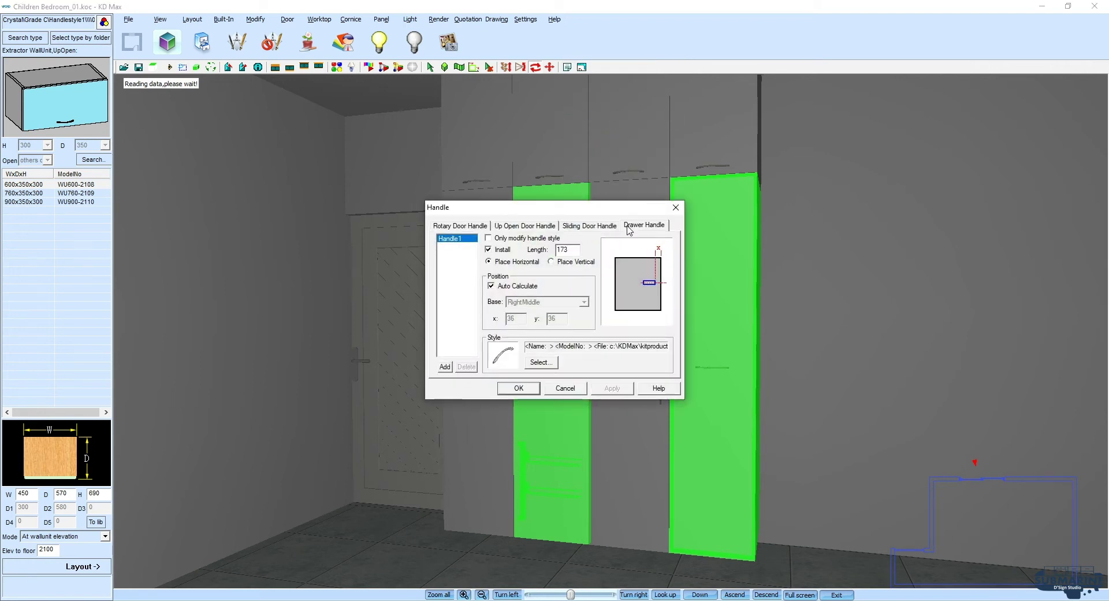
pyautogui.click(510, 287)
pyautogui.click(584, 301)
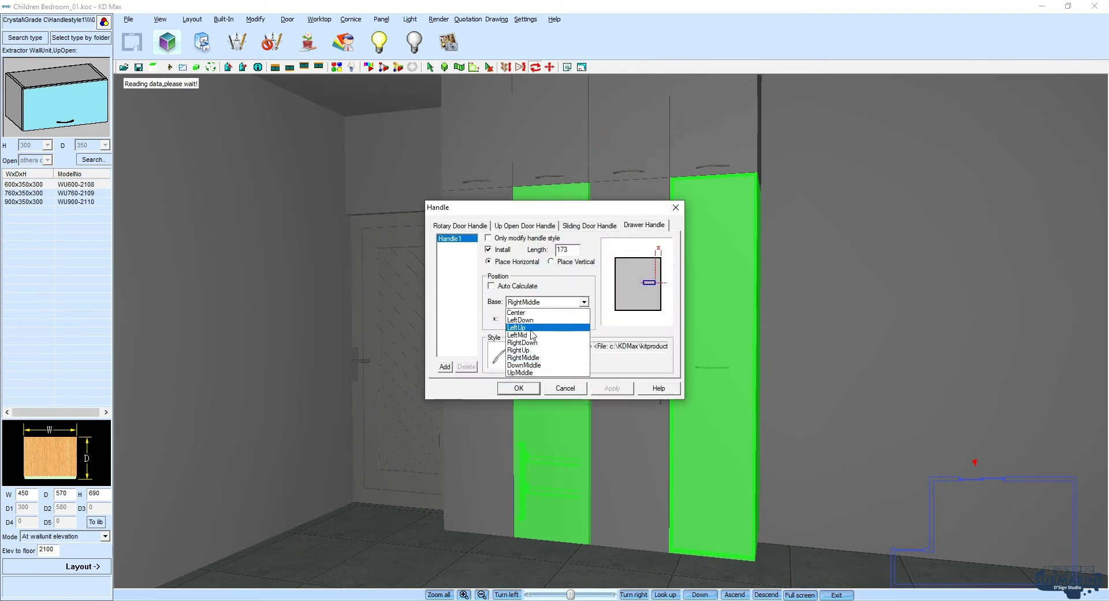
pyautogui.click(529, 332)
# Step: Choose the PJ-2623 bar handle for those doors and apply it
pyautogui.click(541, 362)
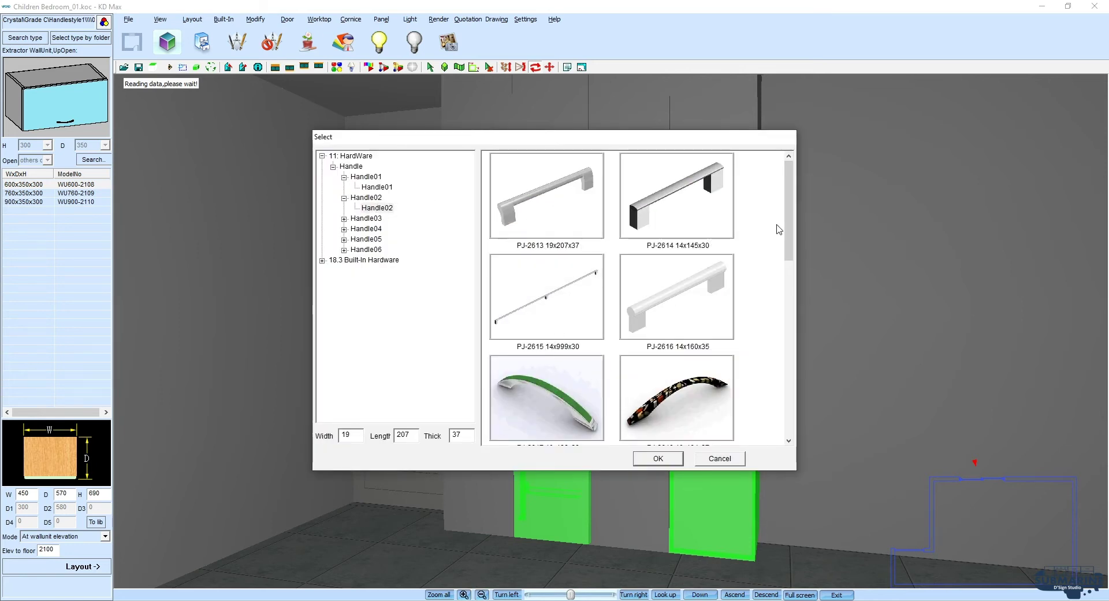
pyautogui.scroll(-2, 778, 229)
pyautogui.scroll(-5, 778, 229)
pyautogui.doubleClick(527, 341)
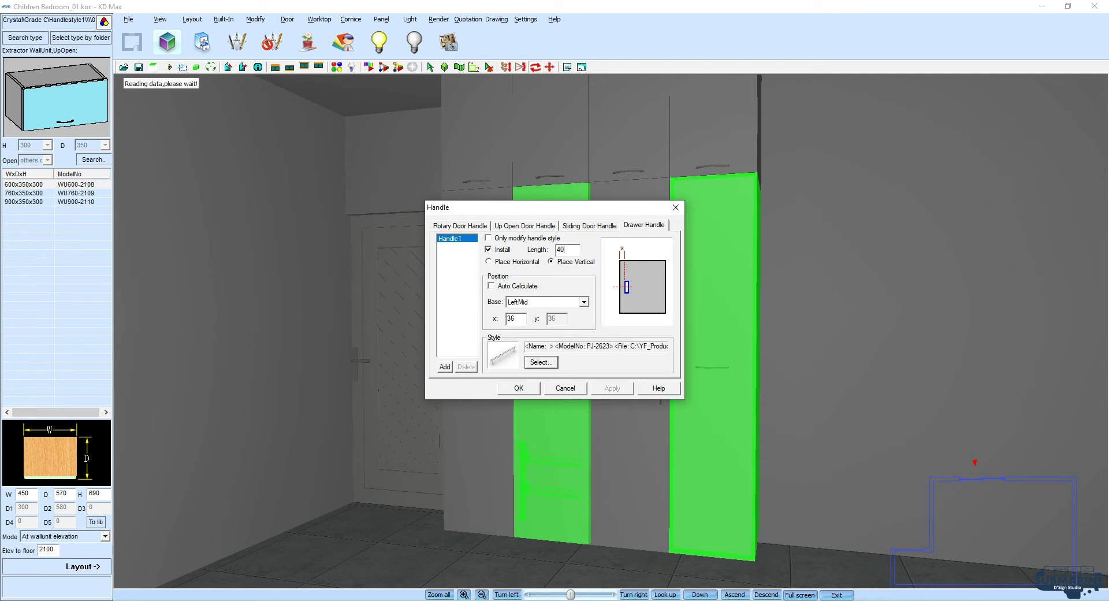
pyautogui.press('Return')
pyautogui.moveTo(832, 318); pyautogui.dragTo(797, 347)
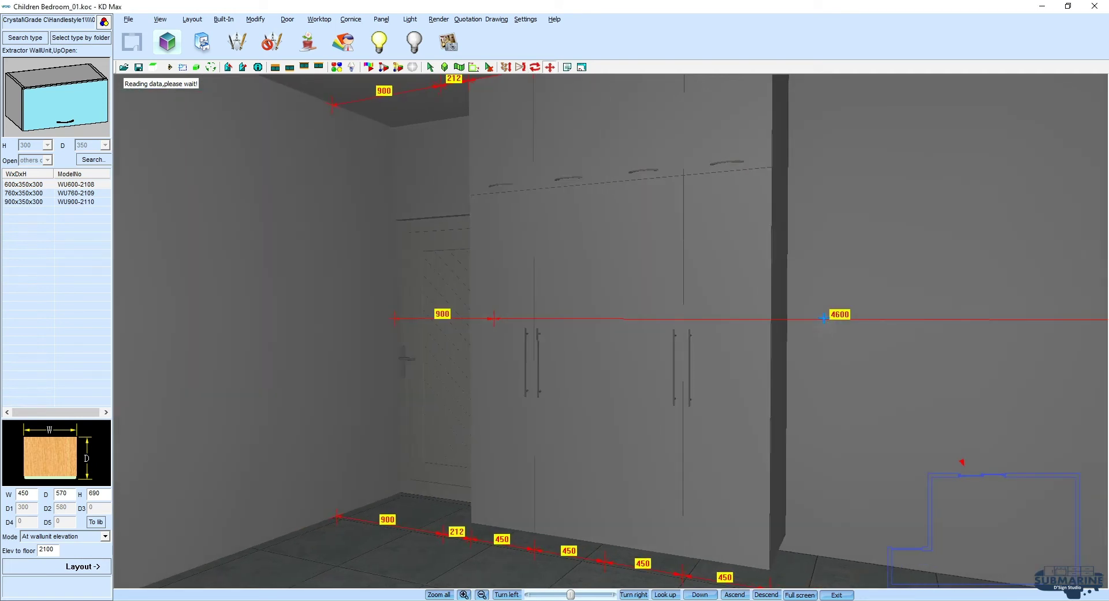
# Step: Fit the wall units with PJ-2623 lift-up door handles at DownMiddle
pyautogui.rightClick(422, 289)
pyautogui.click(471, 352)
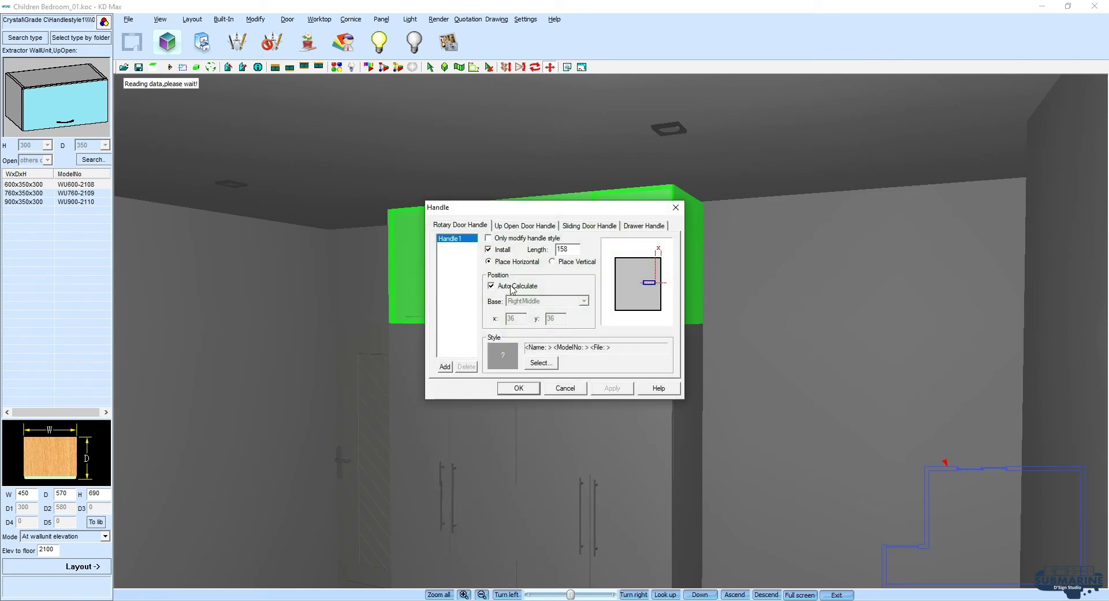
pyautogui.click(522, 225)
pyautogui.click(528, 297)
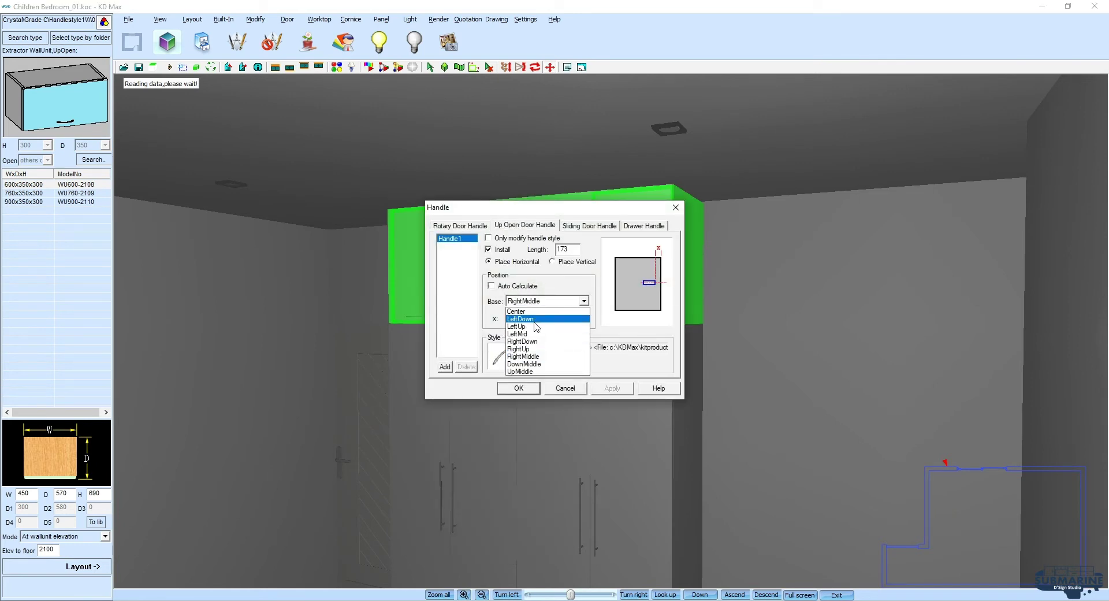
pyautogui.click(543, 356)
pyautogui.click(543, 362)
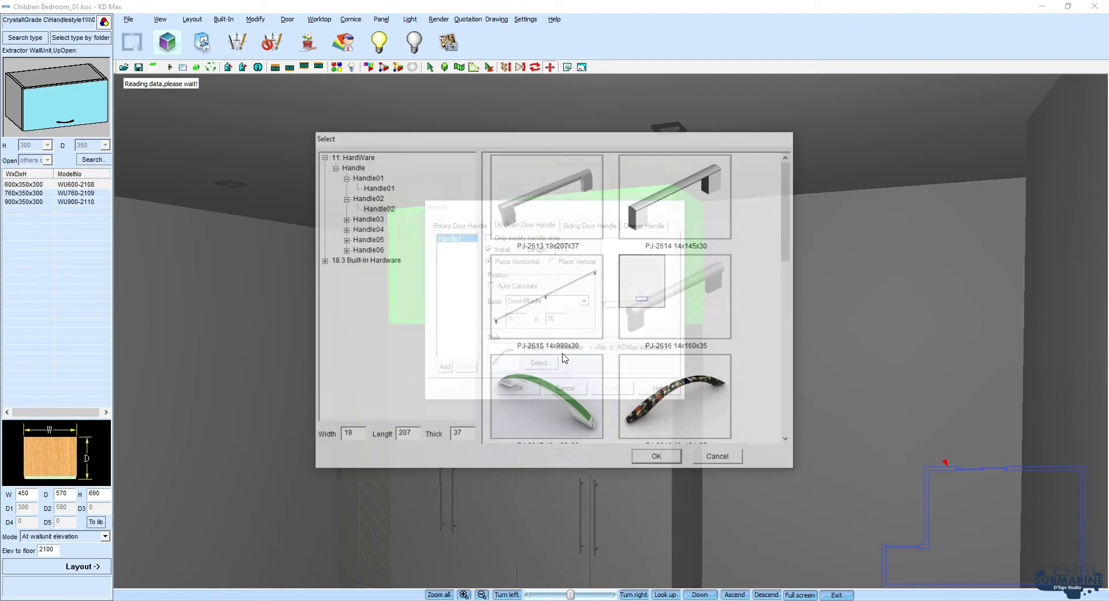
pyautogui.moveTo(788, 231); pyautogui.dragTo(797, 342)
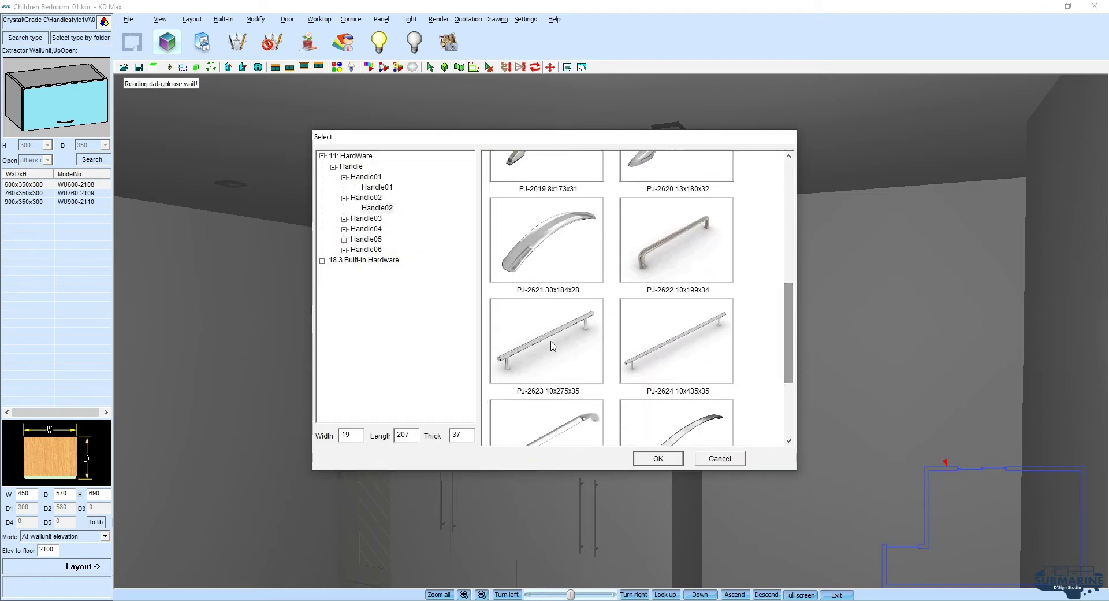
pyautogui.doubleClick(548, 352)
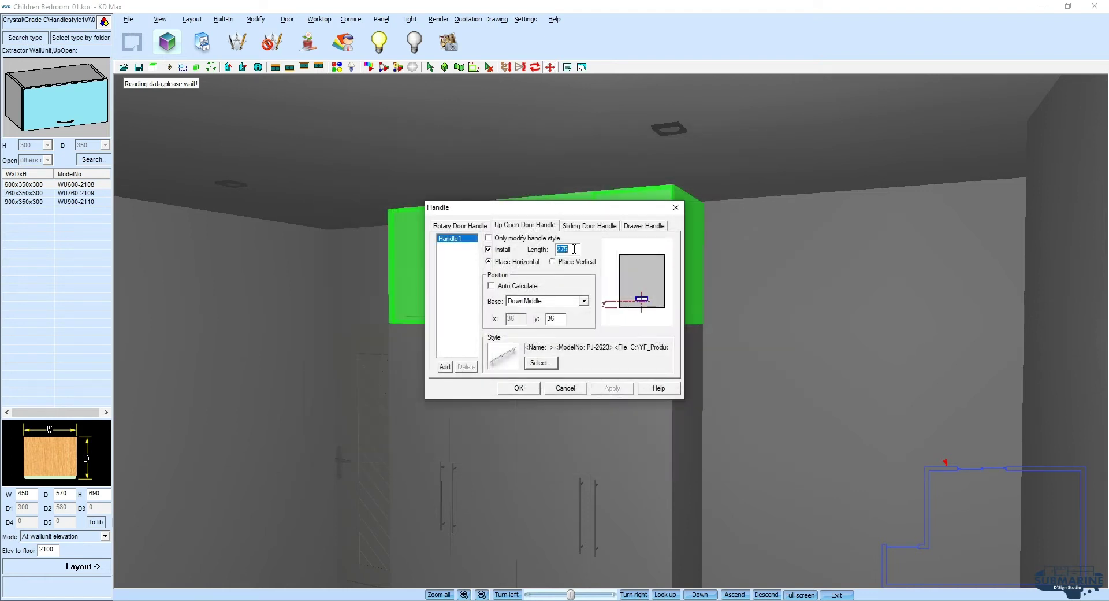
pyautogui.press('Return')
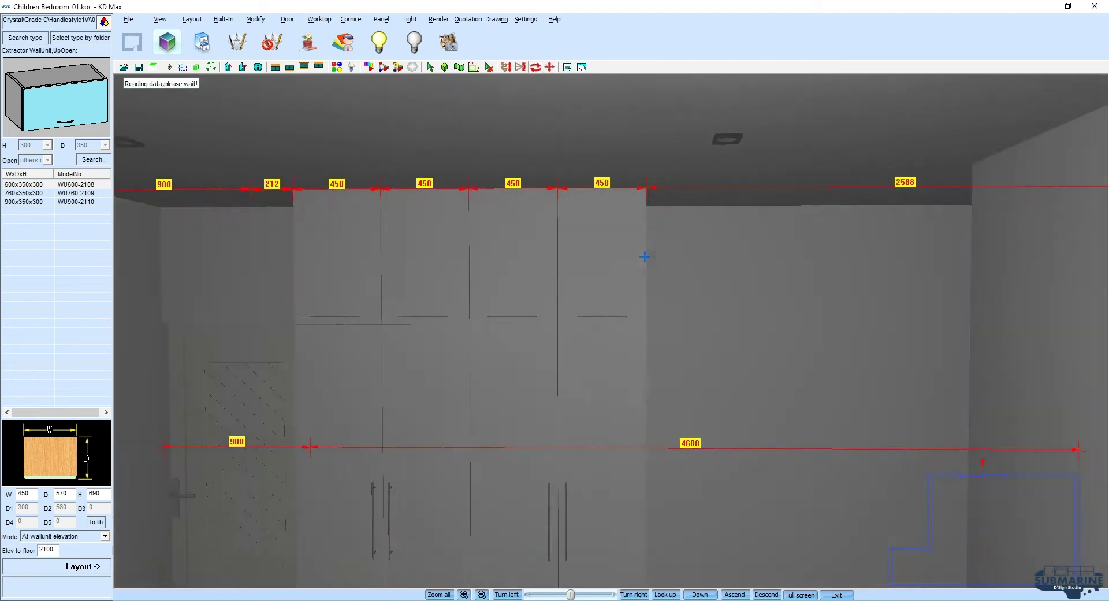
# Step: Add an AutoPlinth under the wardrobe from the walk-through view, then look toward the window
pyautogui.scroll(-3, 657, 212)
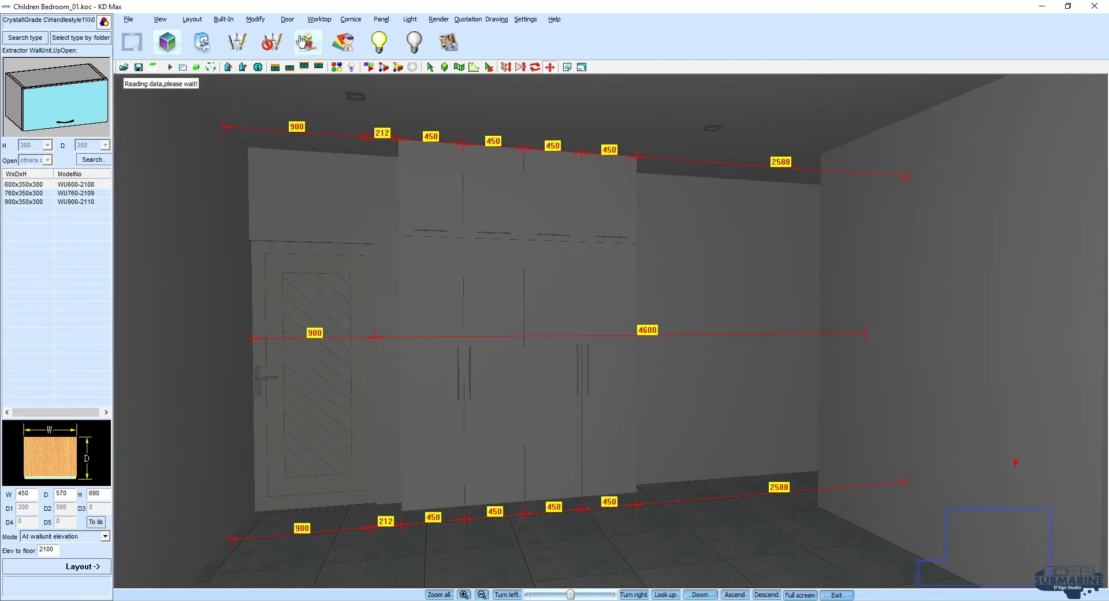
pyautogui.click(301, 40)
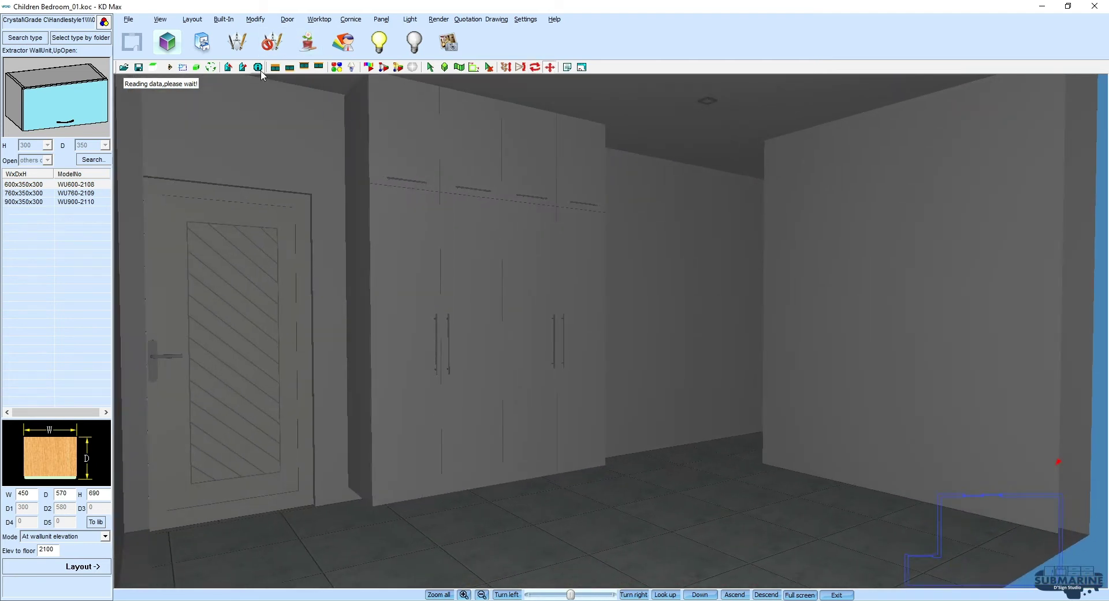
pyautogui.click(319, 67)
pyautogui.moveTo(624, 210)
pyautogui.mouseDown()
pyautogui.moveTo(593, 323)
pyautogui.moveTo(478, 321)
pyautogui.moveTo(495, 294)
pyautogui.moveTo(727, 287)
pyautogui.moveTo(576, 278)
pyautogui.mouseUp()
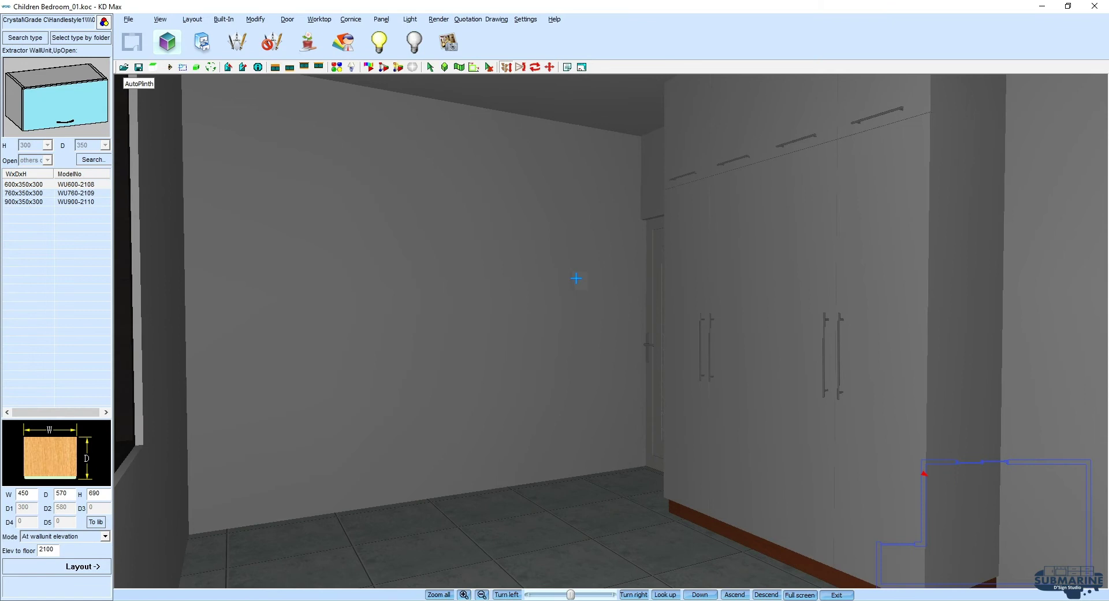
pyautogui.moveTo(741, 306)
pyautogui.mouseDown()
pyautogui.moveTo(703, 316)
pyautogui.moveTo(601, 292)
pyautogui.moveTo(836, 318)
pyautogui.mouseUp()
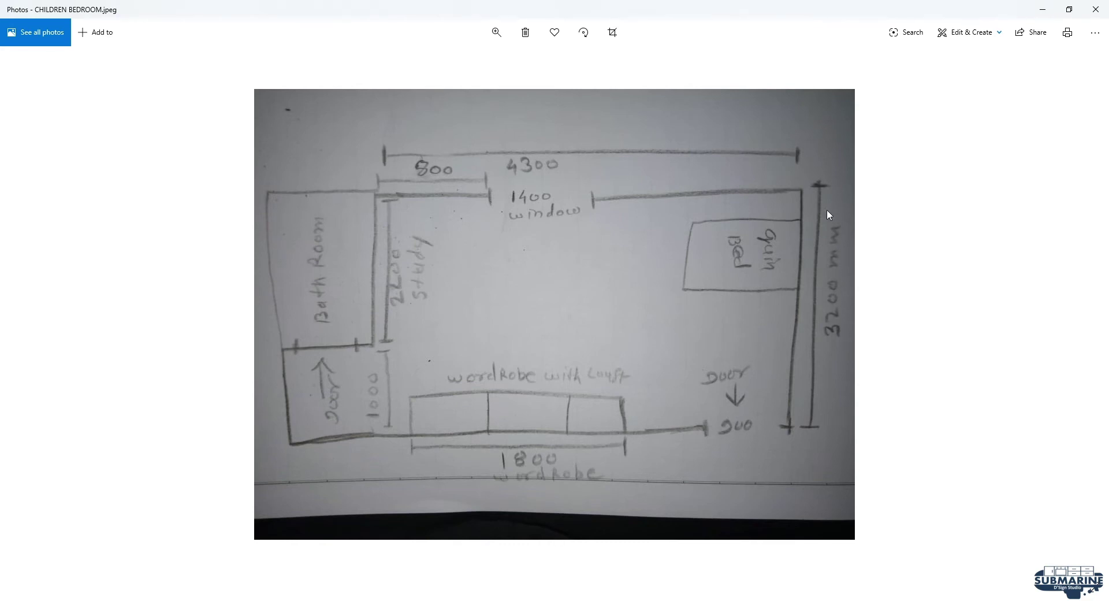
# Step: Compute 3200 − 600 − 500 = 2,100 in Calculator, then close it
pyautogui.hotkey('alt', 'Tab')
pyautogui.write('3200 - 600')
pyautogui.press('Return')
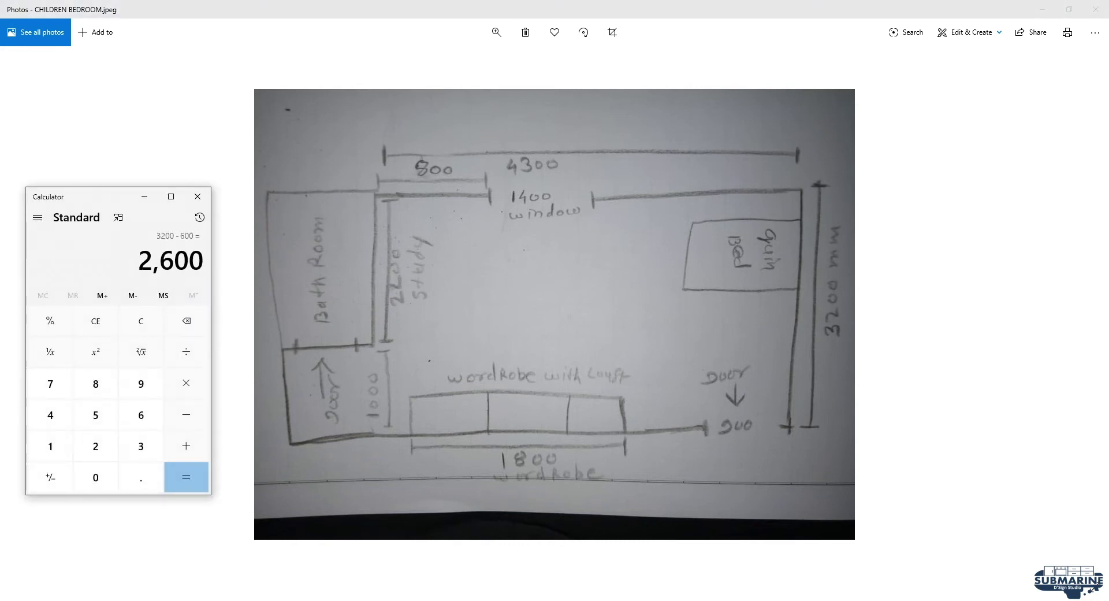
pyautogui.write('- 500')
pyautogui.press('Return')
pyautogui.click(197, 197)
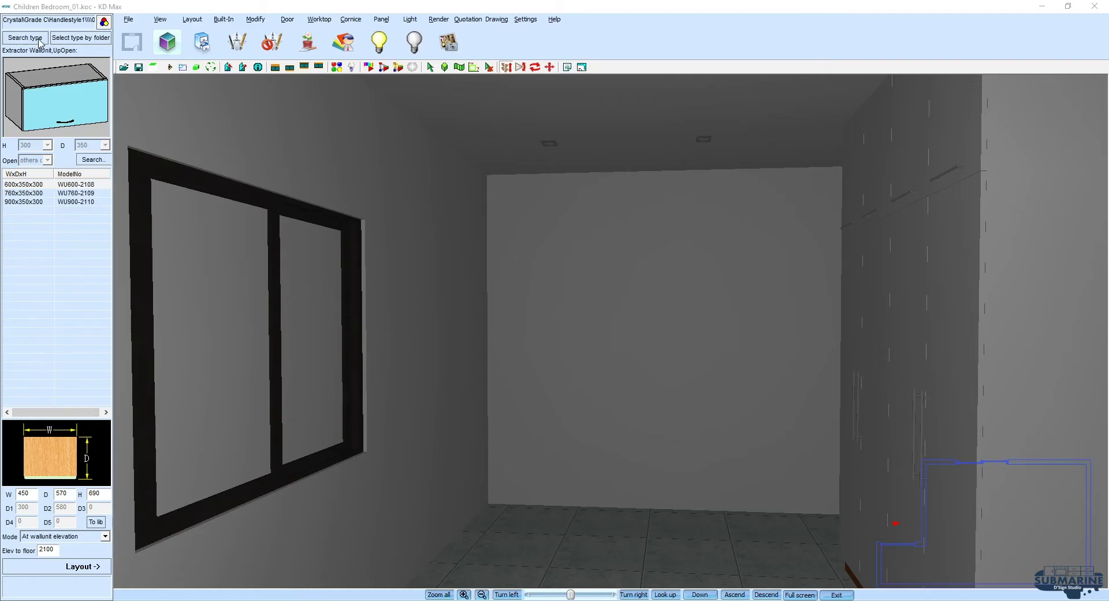
pyautogui.click(25, 38)
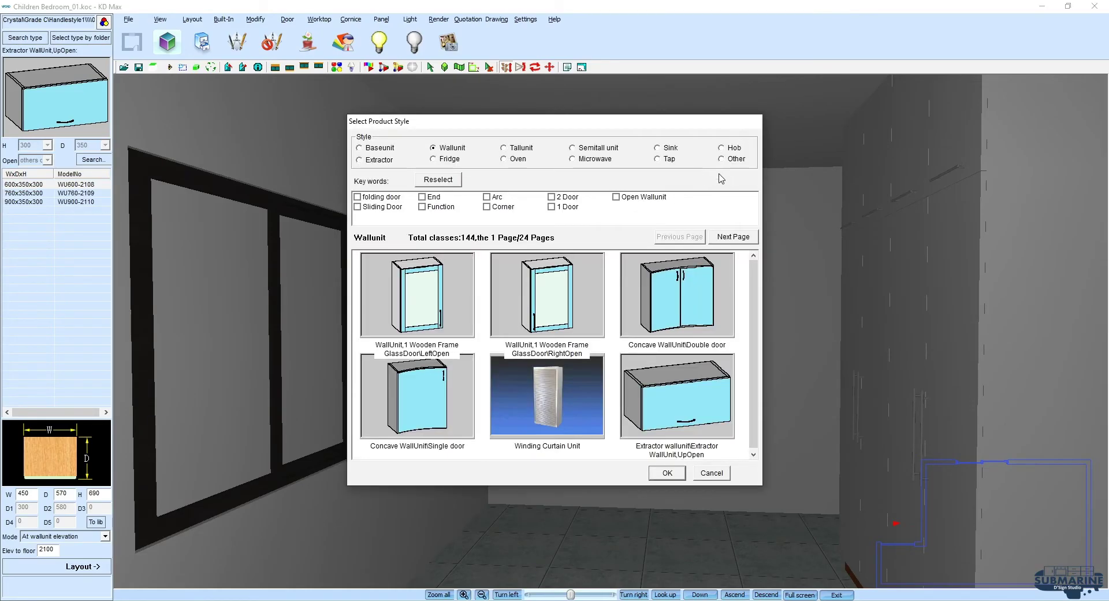
# Step: In top view, pick the add03_bed_001 model from the Bed library
pyautogui.click(709, 473)
pyautogui.click(169, 67)
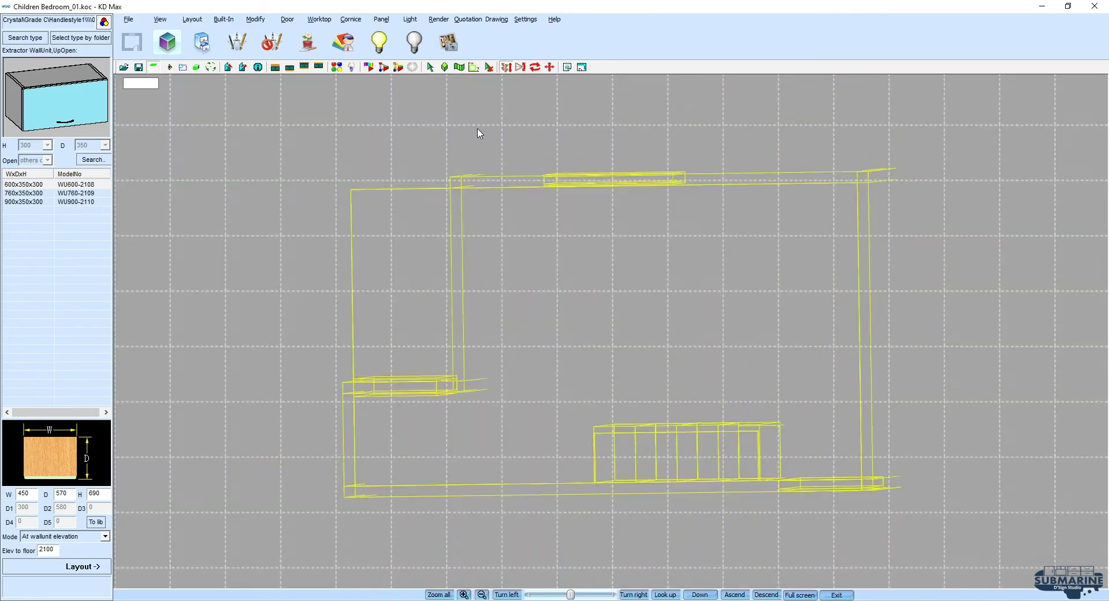
pyautogui.moveTo(930, 206); pyautogui.dragTo(694, 240)
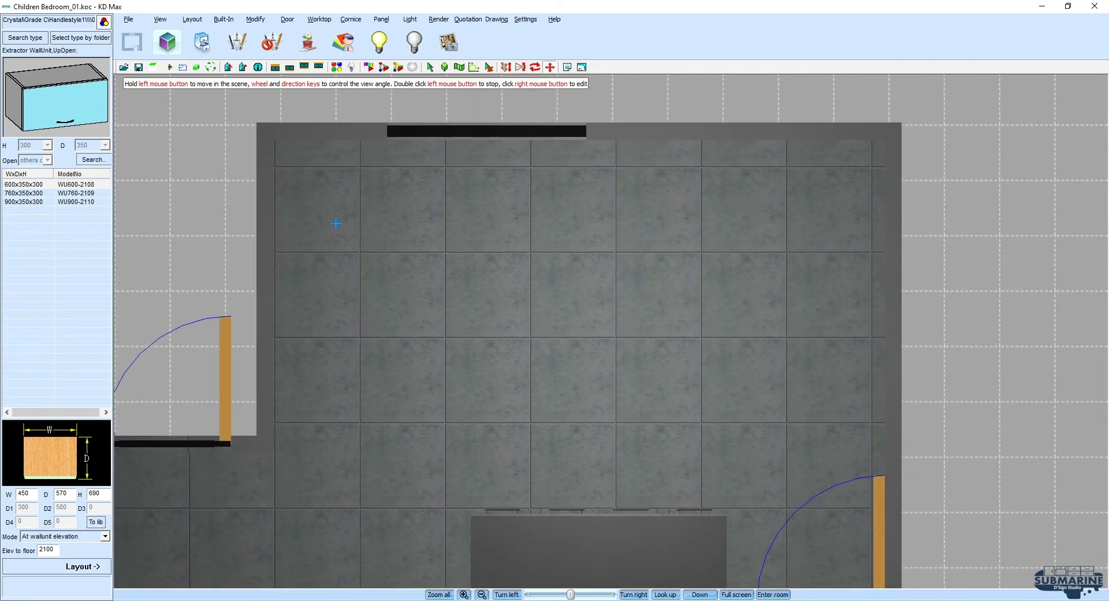
pyautogui.click(26, 38)
pyautogui.click(722, 159)
pyautogui.click(732, 236)
pyautogui.click(732, 237)
pyautogui.click(732, 236)
pyautogui.click(732, 236)
pyautogui.click(733, 237)
pyautogui.click(732, 236)
pyautogui.click(745, 236)
pyautogui.doubleClick(573, 432)
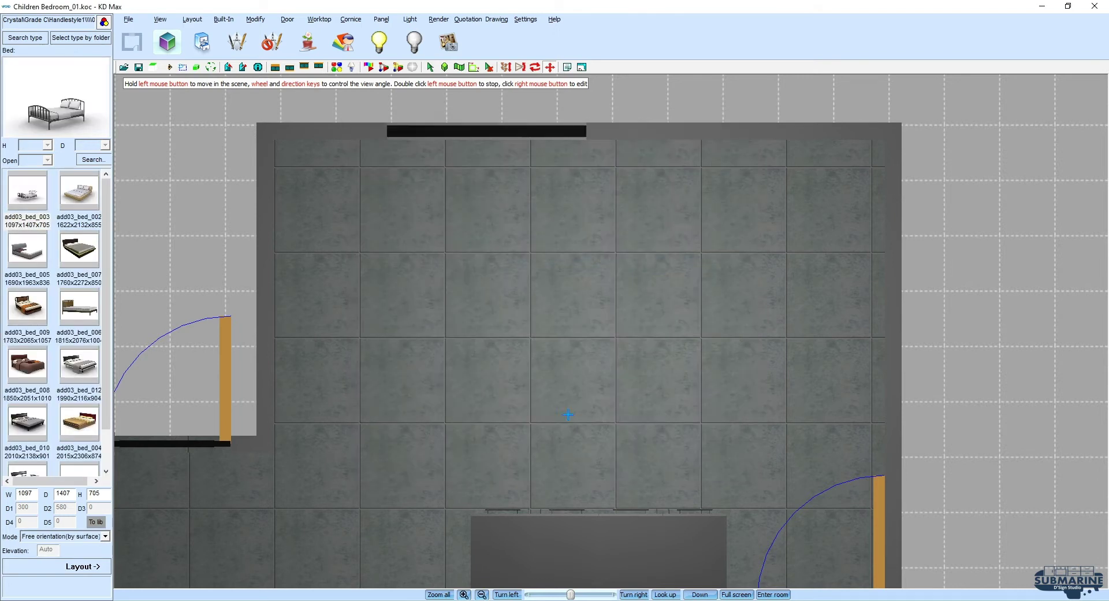
pyautogui.scroll(-1, 113, 370)
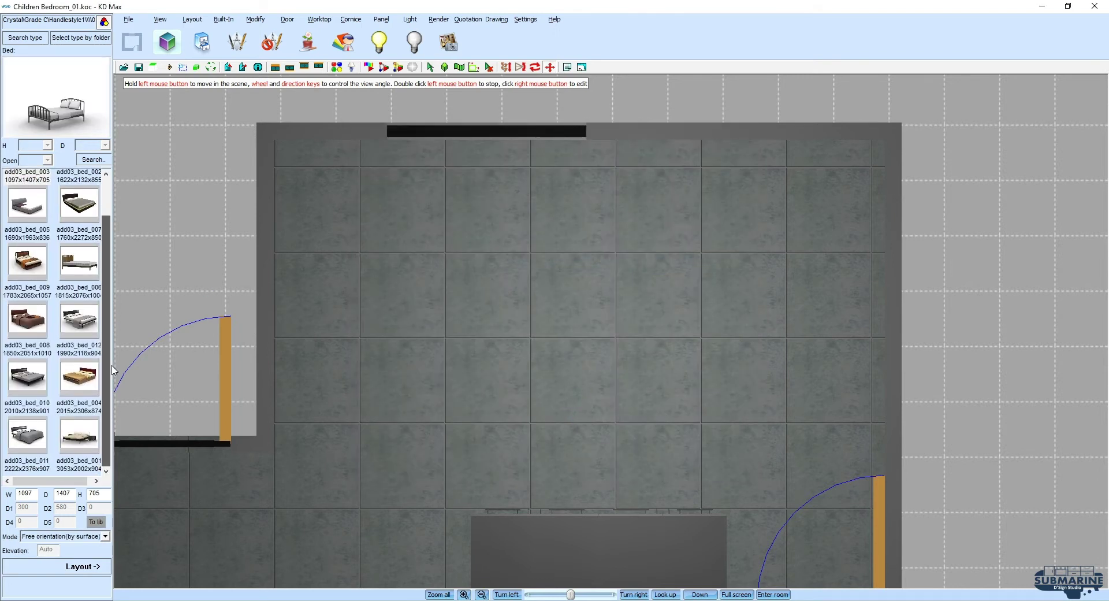
pyautogui.click(85, 439)
# Step: Place the bed rotated 90 degrees opposite the wardrobe and view it in 3D walkthrough
pyautogui.write('2400')
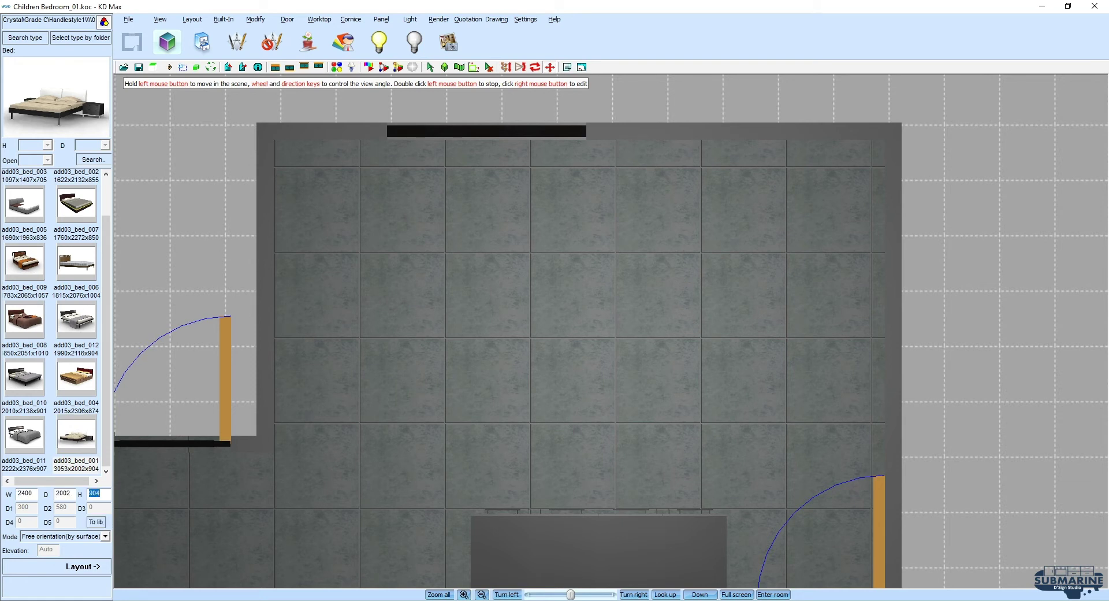
pyautogui.click(93, 566)
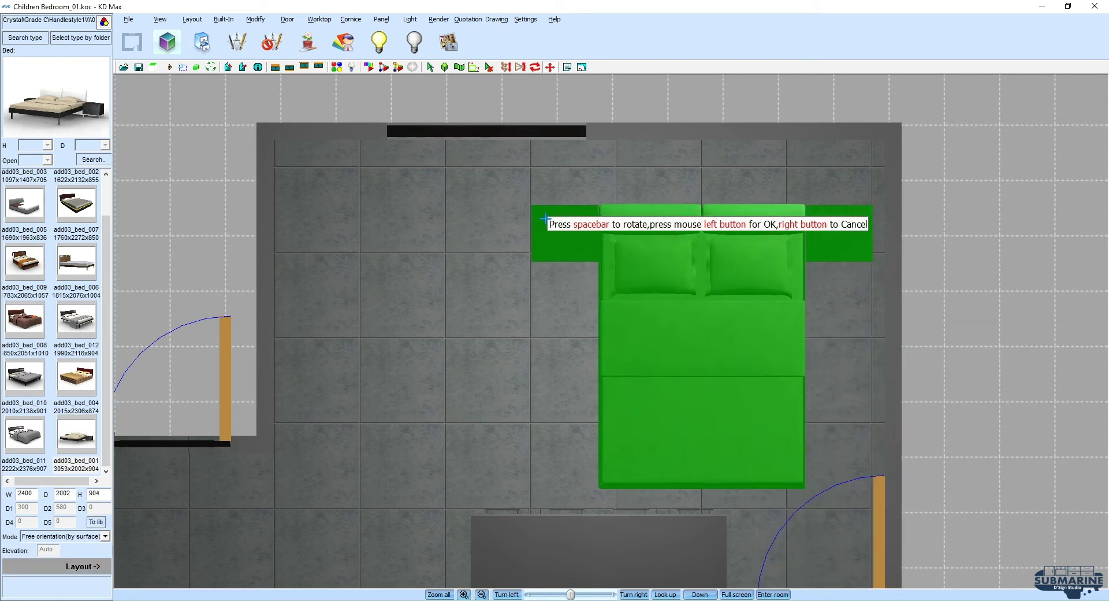
pyautogui.press('space')
pyautogui.press('space')
pyautogui.press('space')
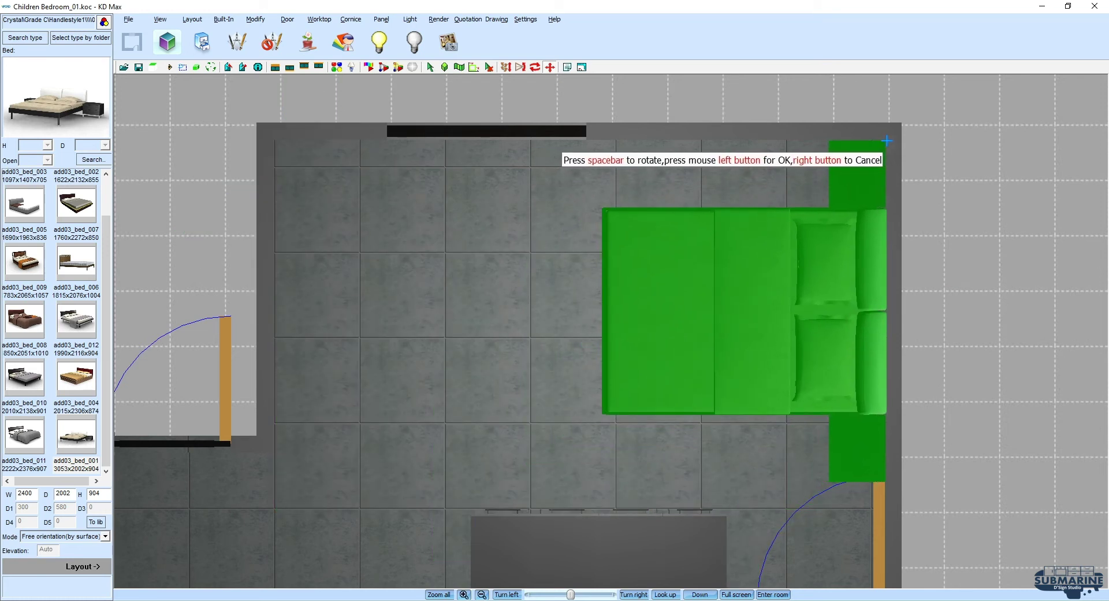
pyautogui.click(888, 141)
pyautogui.click(225, 102)
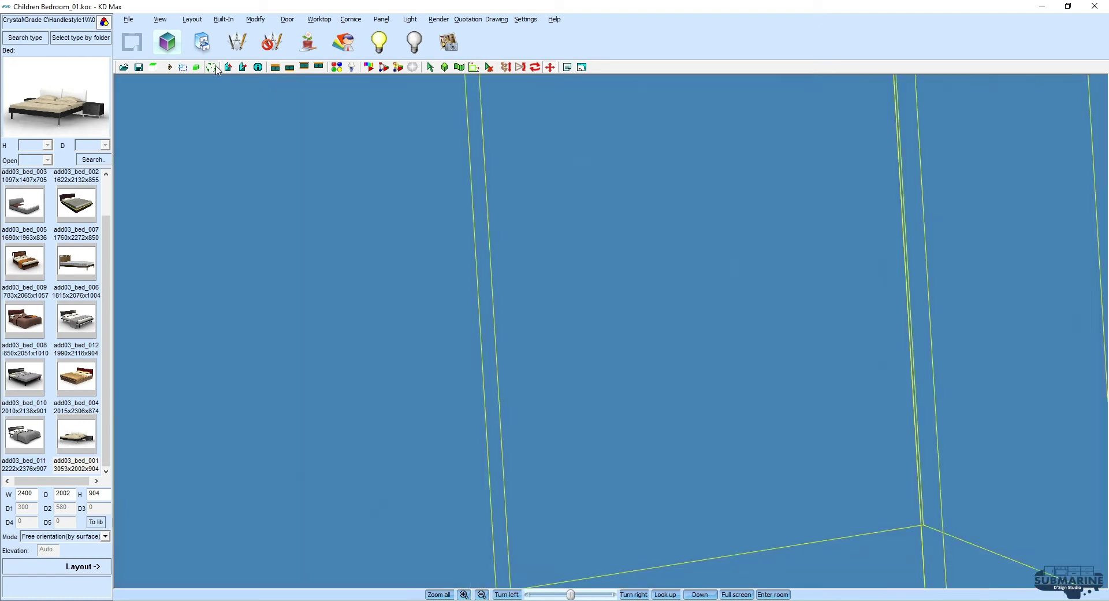
pyautogui.moveTo(649, 379)
pyautogui.mouseDown()
pyautogui.moveTo(703, 301)
pyautogui.moveTo(759, 336)
pyautogui.moveTo(717, 351)
pyautogui.moveTo(824, 366)
pyautogui.moveTo(884, 351)
pyautogui.moveTo(828, 374)
pyautogui.moveTo(409, 289)
pyautogui.moveTo(446, 309)
pyautogui.moveTo(478, 306)
pyautogui.moveTo(327, 329)
pyautogui.moveTo(403, 297)
pyautogui.moveTo(381, 335)
pyautogui.moveTo(477, 322)
pyautogui.moveTo(372, 129)
pyautogui.mouseUp()
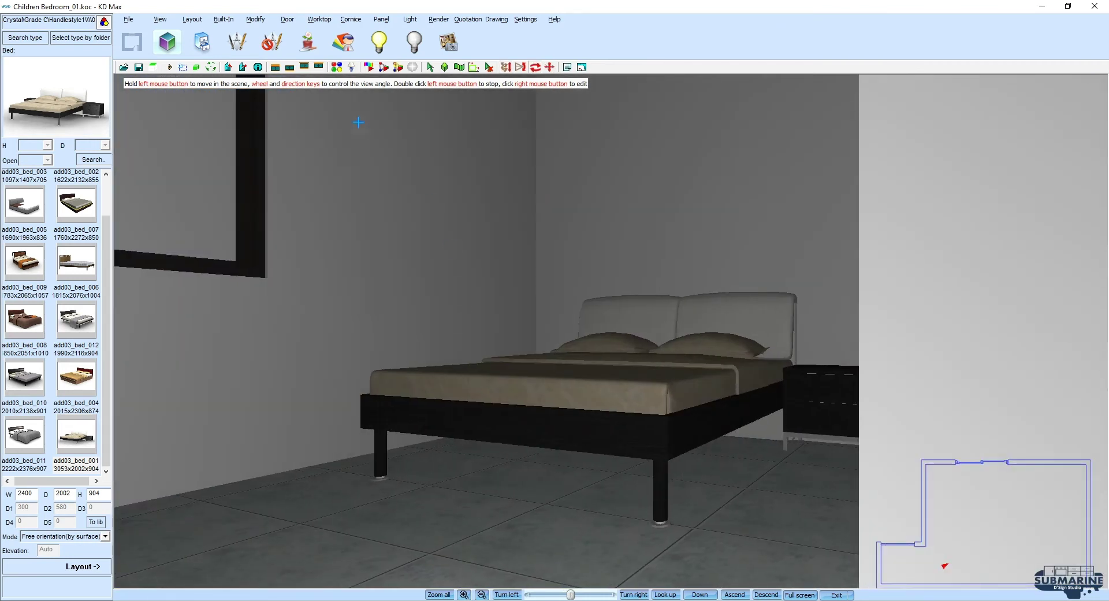
# Step: Scale the bed base down to the floor as a 1932 × 1455 × 374 block, then save
pyautogui.click(442, 67)
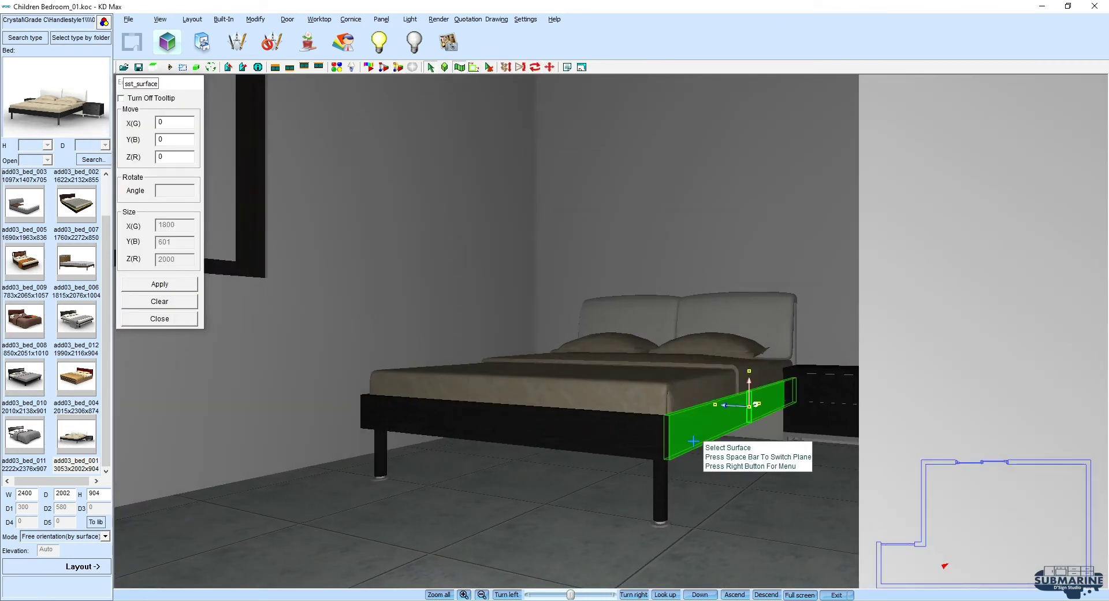
pyautogui.moveTo(650, 441); pyautogui.dragTo(520, 404)
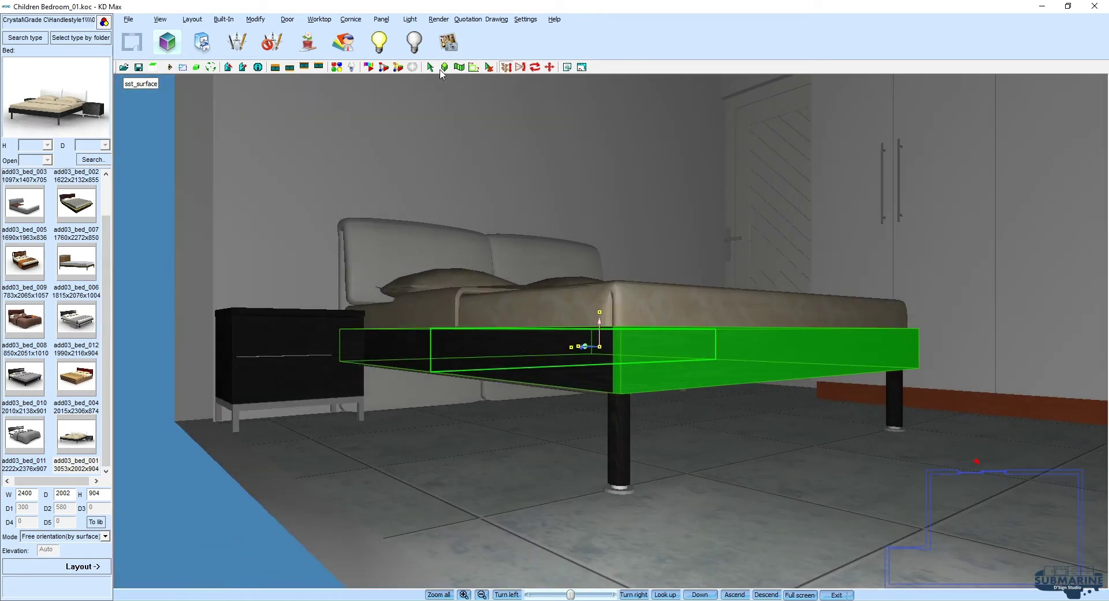
pyautogui.rightClick(482, 258)
pyautogui.click(509, 290)
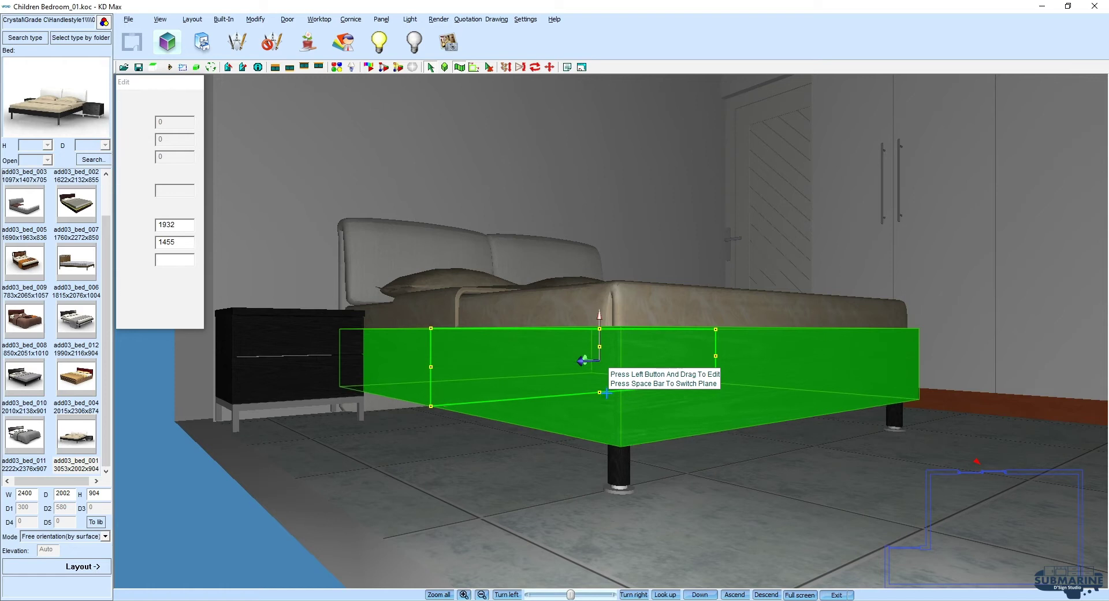
pyautogui.moveTo(616, 412); pyautogui.dragTo(615, 420)
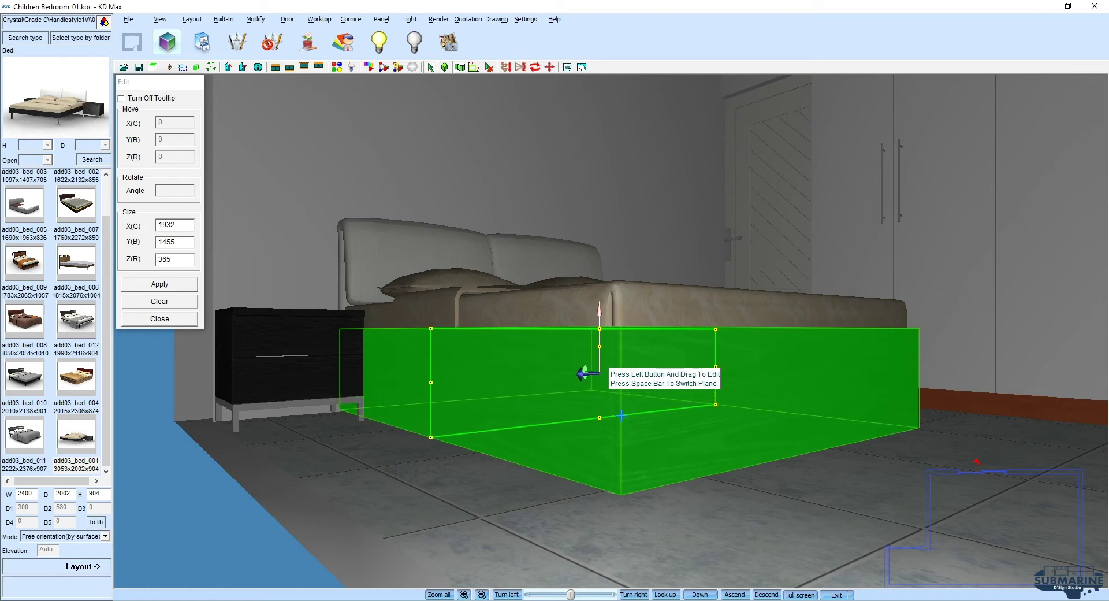
pyautogui.click(170, 297)
pyautogui.click(488, 67)
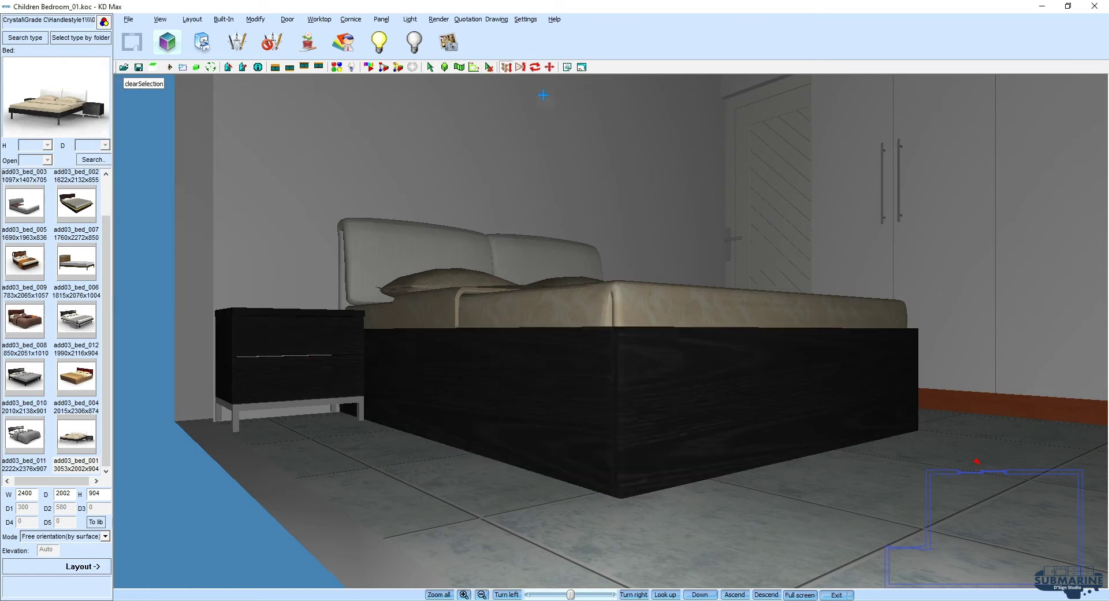
pyautogui.moveTo(766, 239)
pyautogui.mouseDown()
pyautogui.moveTo(782, 218)
pyautogui.moveTo(766, 245)
pyautogui.moveTo(834, 263)
pyautogui.moveTo(886, 258)
pyautogui.moveTo(700, 299)
pyautogui.moveTo(836, 297)
pyautogui.moveTo(581, 267)
pyautogui.moveTo(666, 303)
pyautogui.moveTo(731, 288)
pyautogui.moveTo(683, 303)
pyautogui.moveTo(708, 302)
pyautogui.moveTo(639, 264)
pyautogui.mouseUp()
pyautogui.hotkey('ctrl', 's')
pyautogui.press('Return')
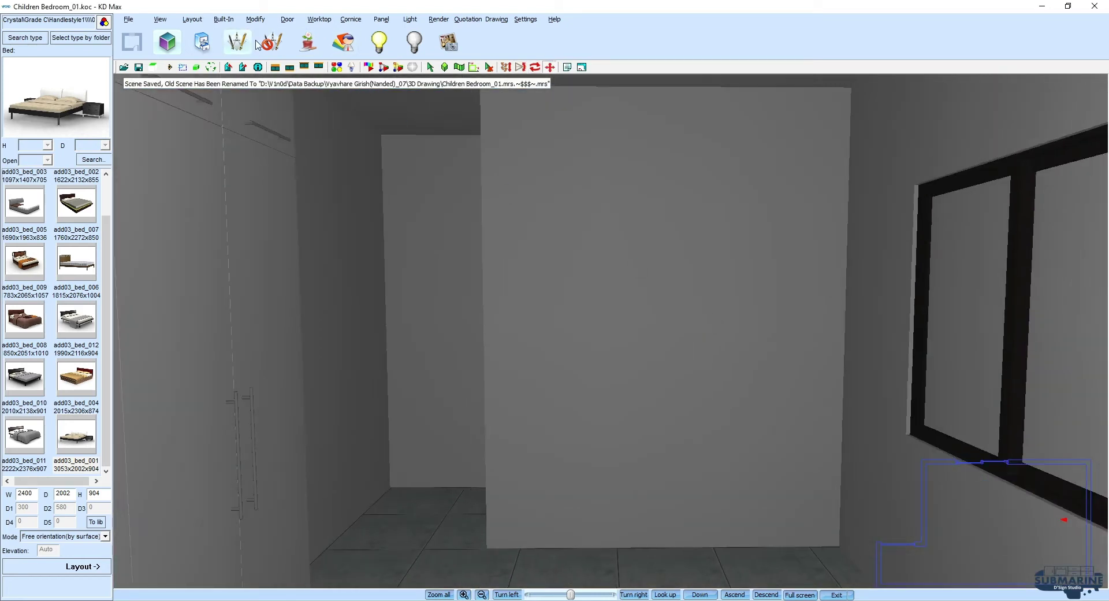
# Step: Check the wall's 2200 width and work out 2200 − 800 = 1,400 in Calculator
pyautogui.click(726, 276)
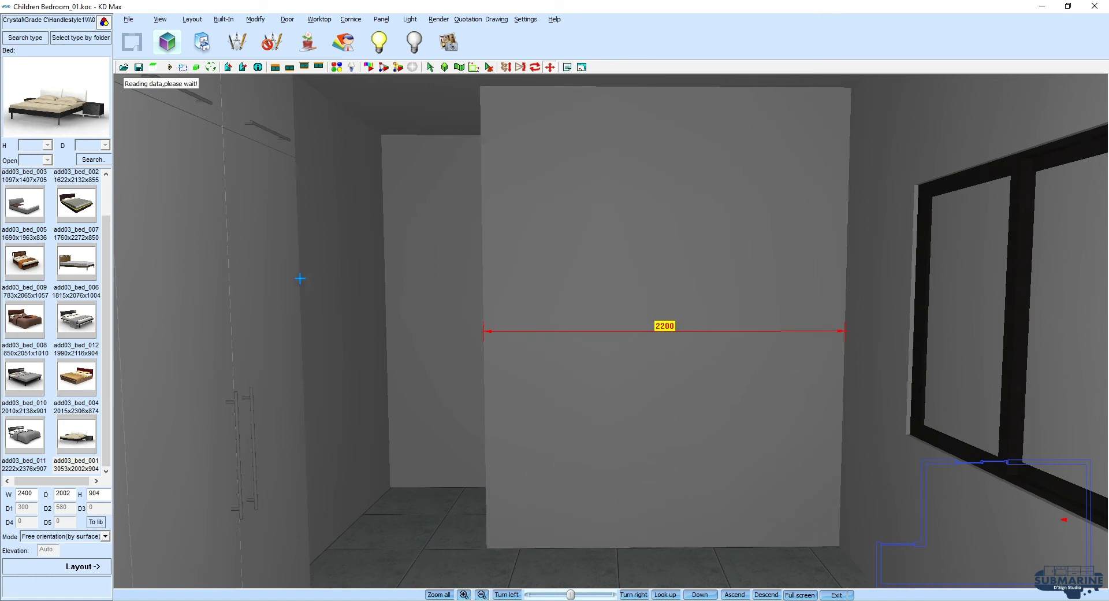
pyautogui.click(15, 38)
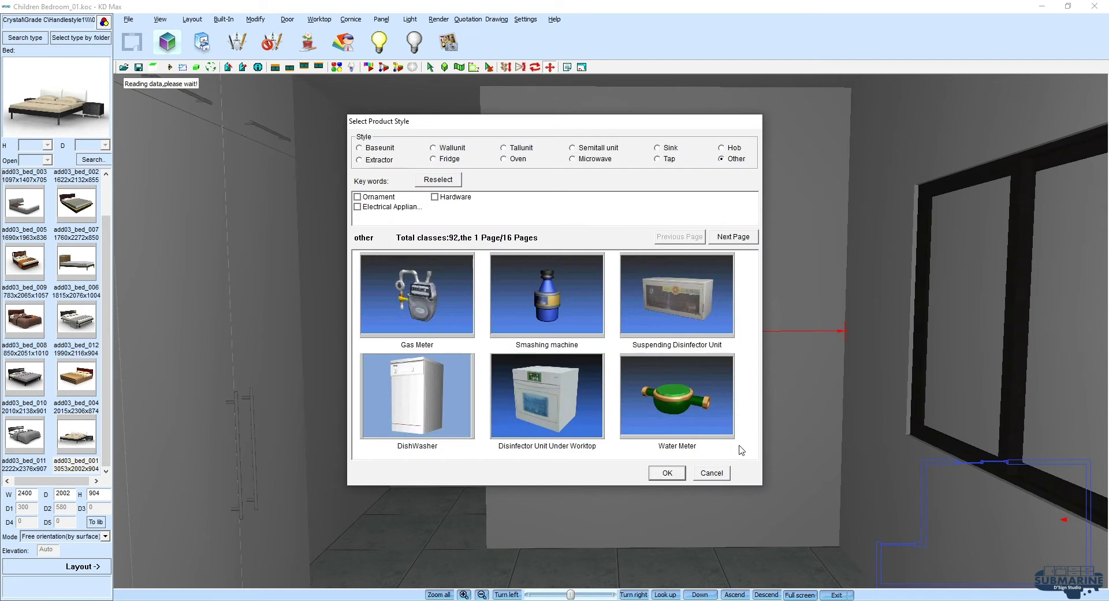
pyautogui.click(712, 472)
pyautogui.write('2200')
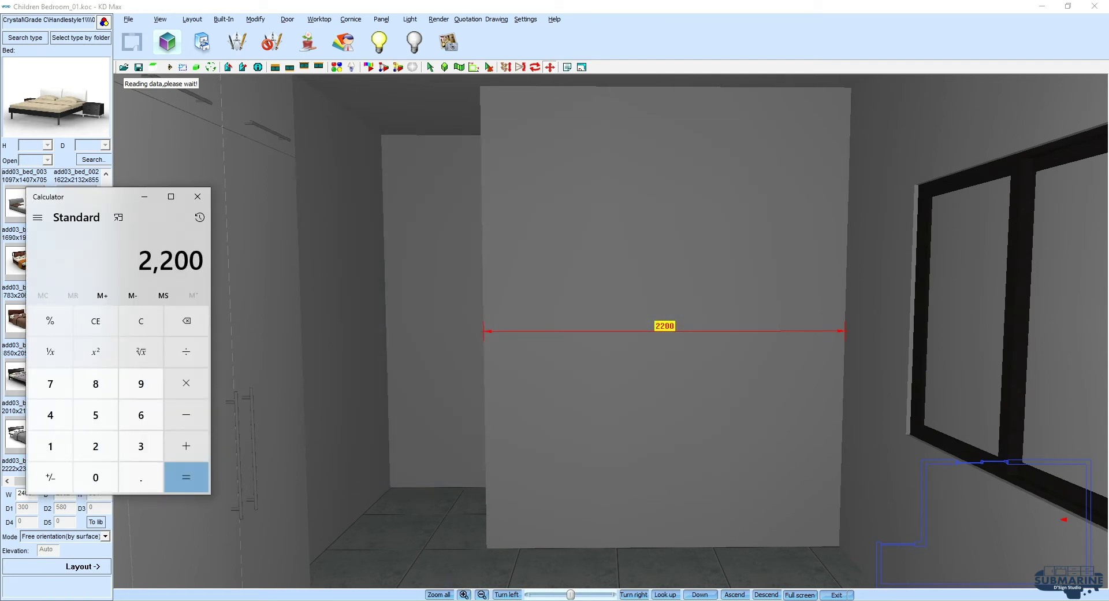
pyautogui.press('-')
pyautogui.write('800')
pyautogui.press('Return')
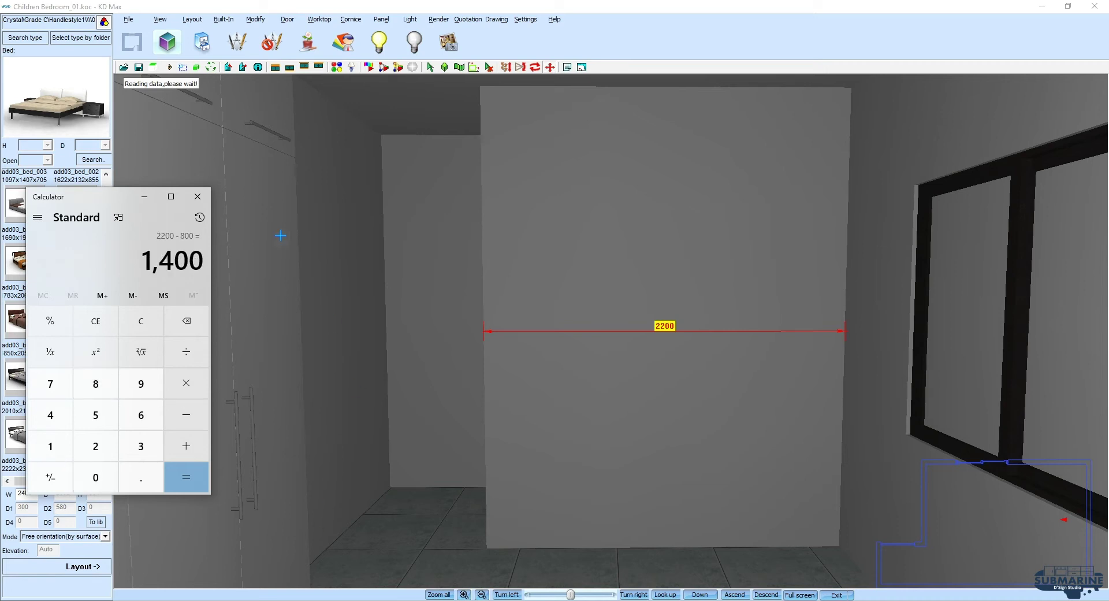
pyautogui.click(198, 196)
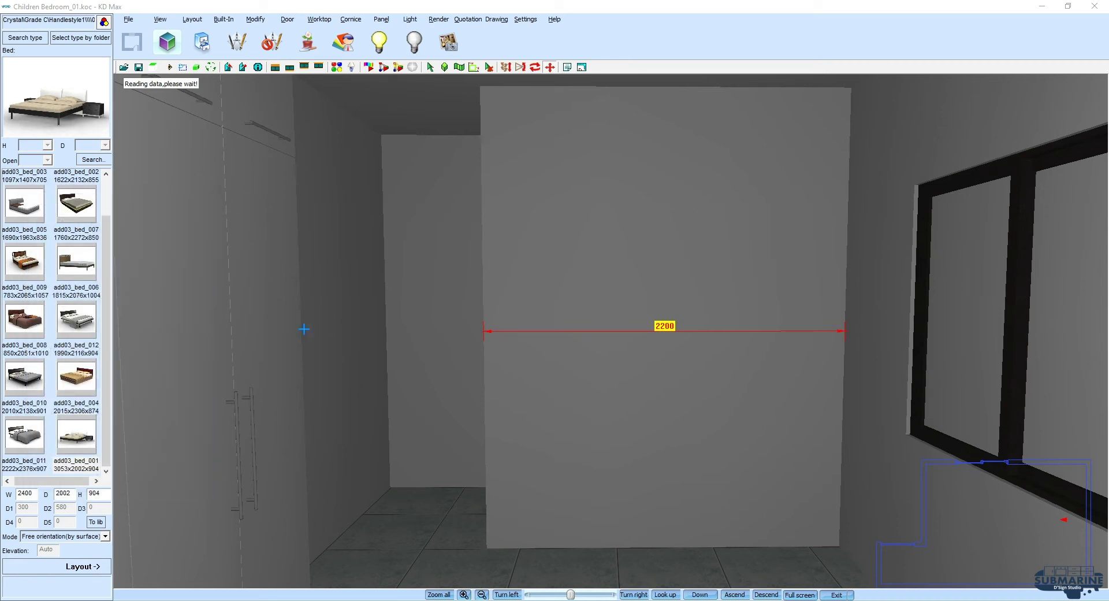
# Step: Choose the Drawer BaseUnit,2 Small,1 Big from the base unit catalogue
pyautogui.click(42, 35)
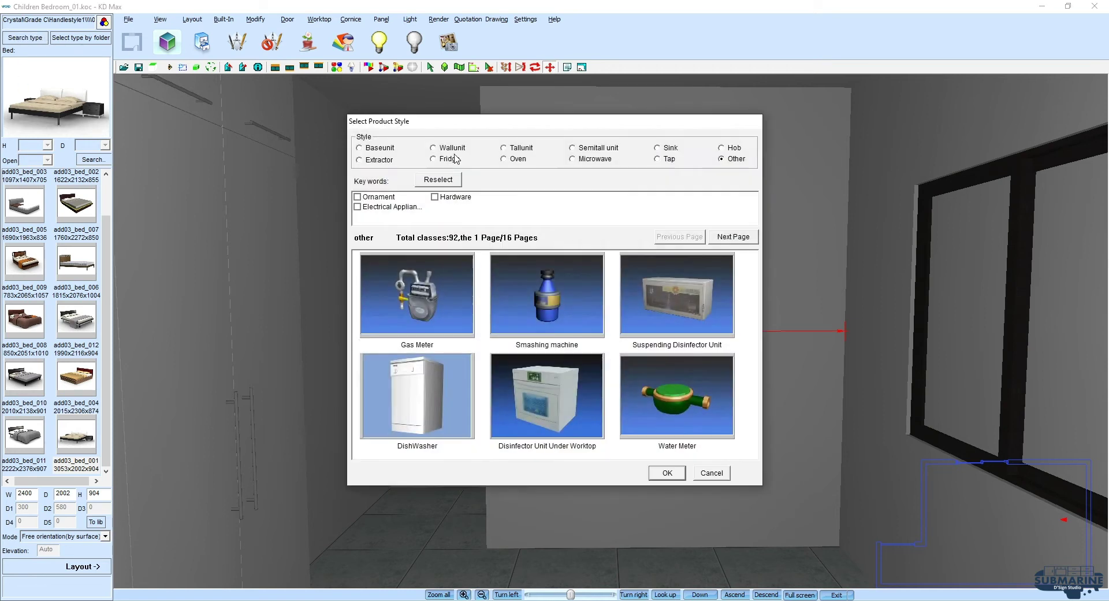
pyautogui.click(731, 239)
pyautogui.click(730, 238)
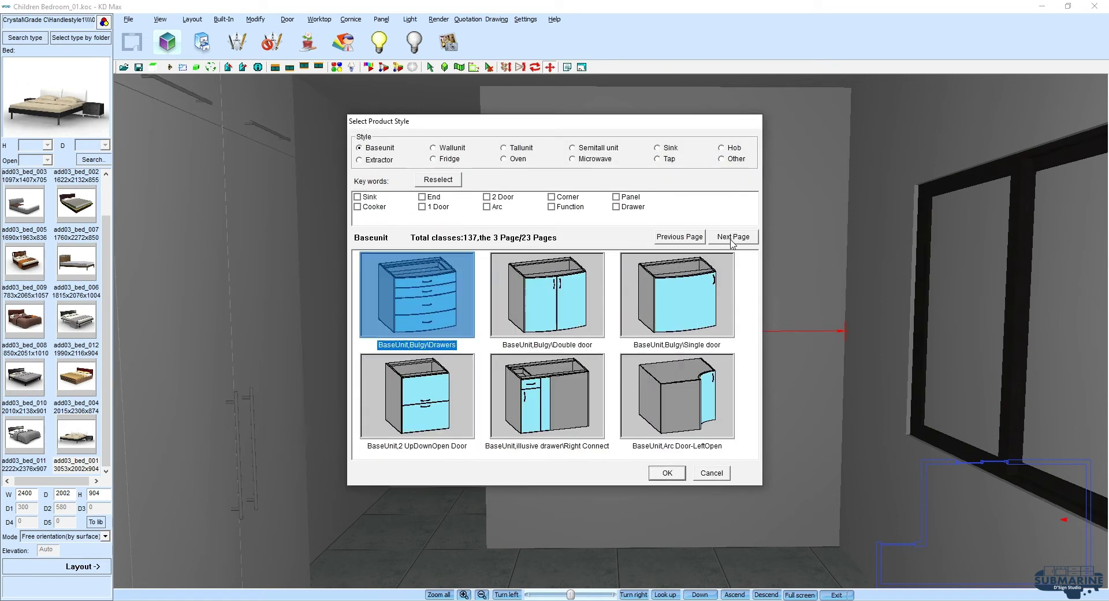
pyautogui.click(731, 239)
pyautogui.click(730, 238)
pyautogui.click(730, 239)
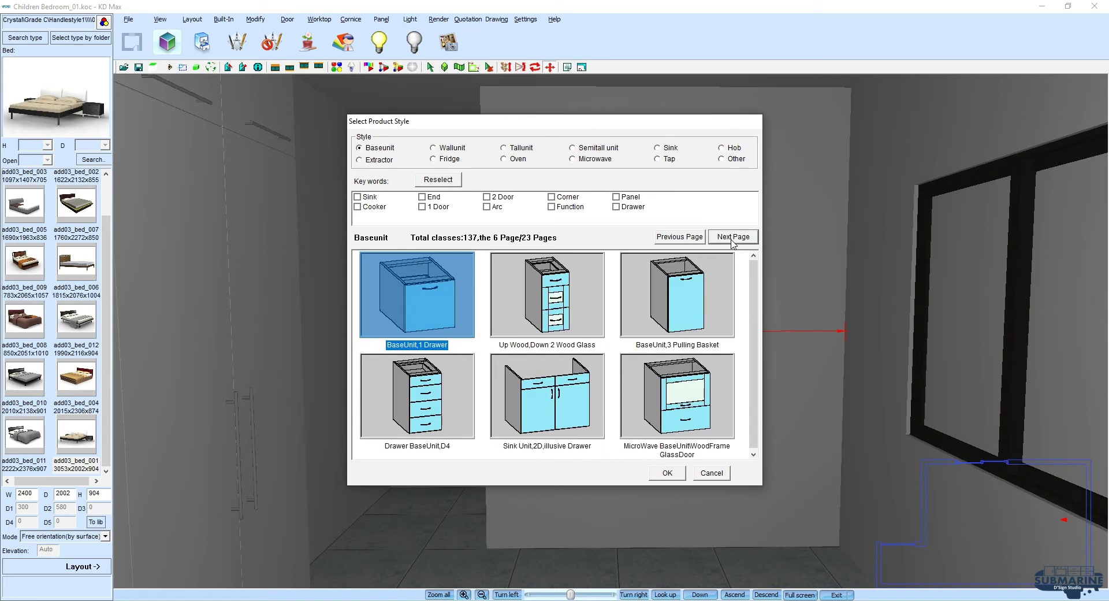
pyautogui.click(731, 239)
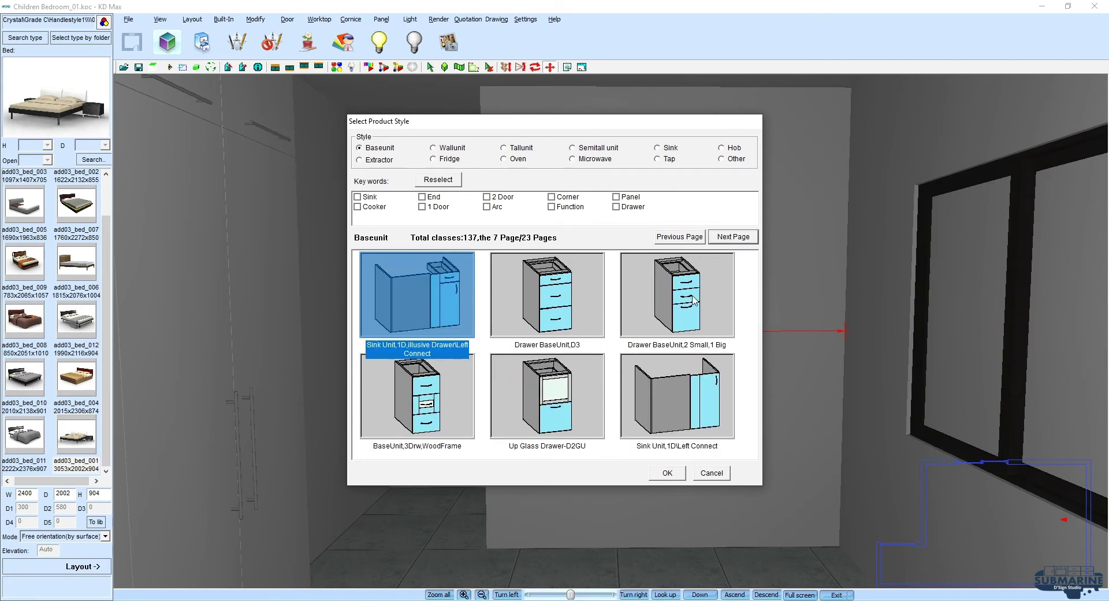
pyautogui.doubleClick(684, 302)
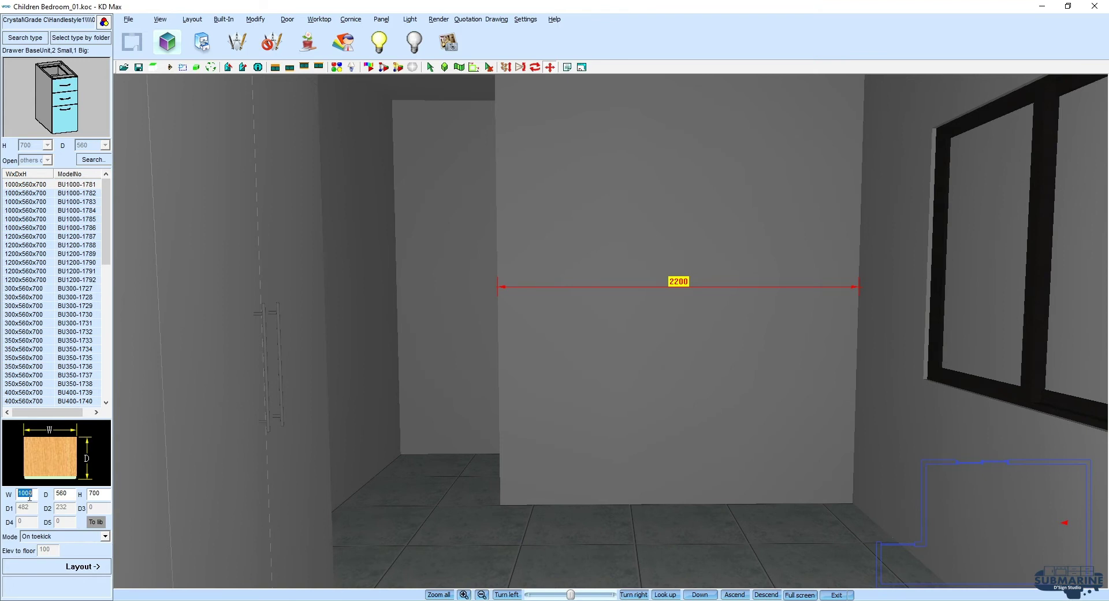
# Step: Set the drawer cabinet to width 350, wall-unit elevation mode and elevation 50
pyautogui.write('350')
pyautogui.press('Tab')
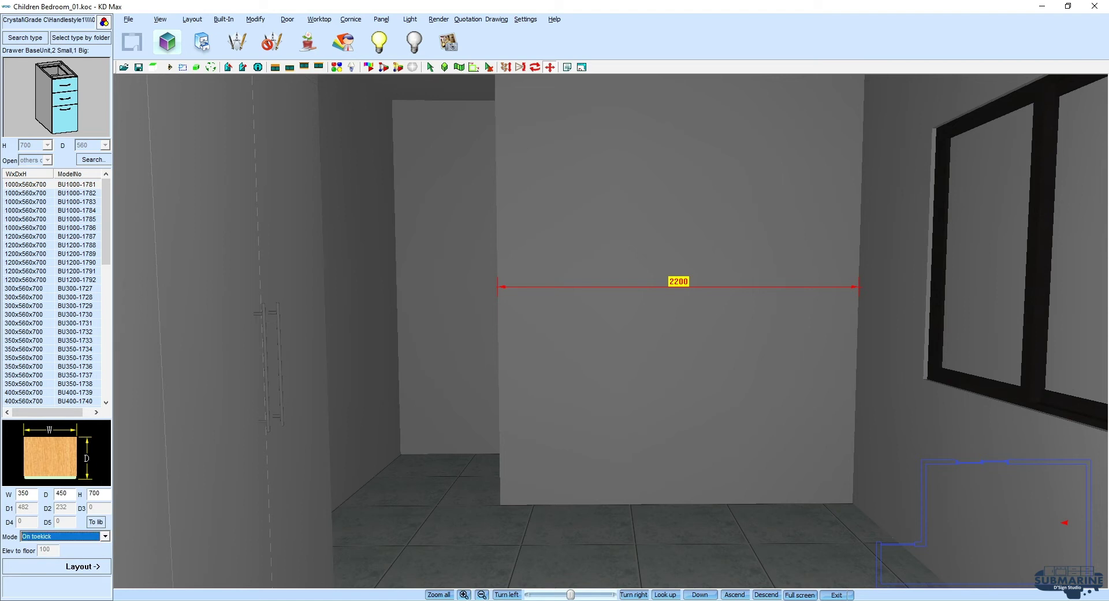
pyautogui.press('Tab')
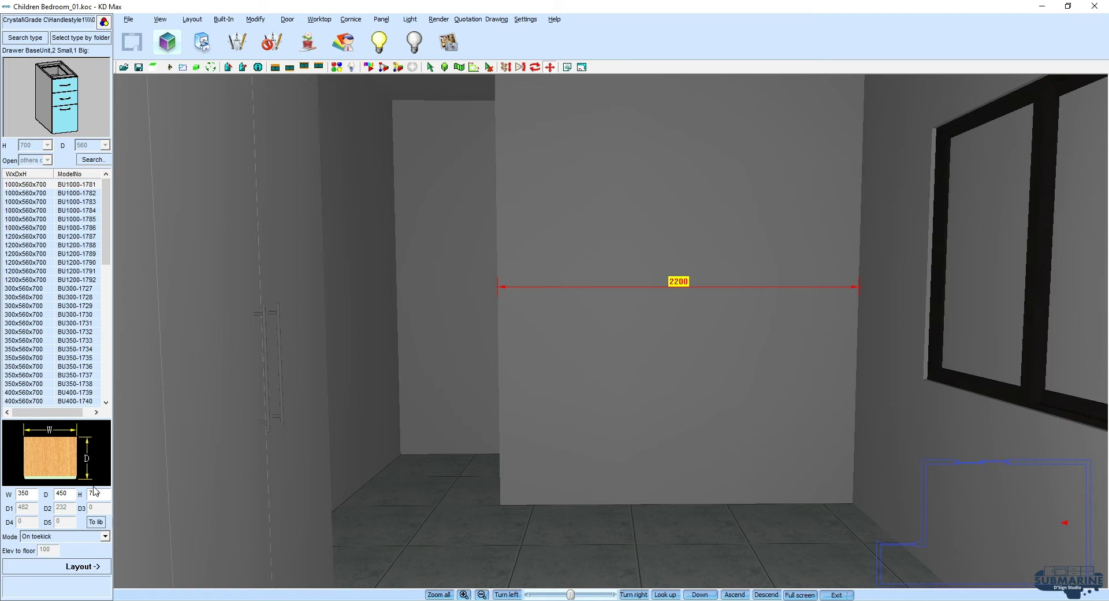
pyautogui.click(56, 537)
pyautogui.click(40, 523)
pyautogui.write('50')
# Step: Place the cabinet in the wall's left corner and put a copy beside it
pyautogui.click(79, 563)
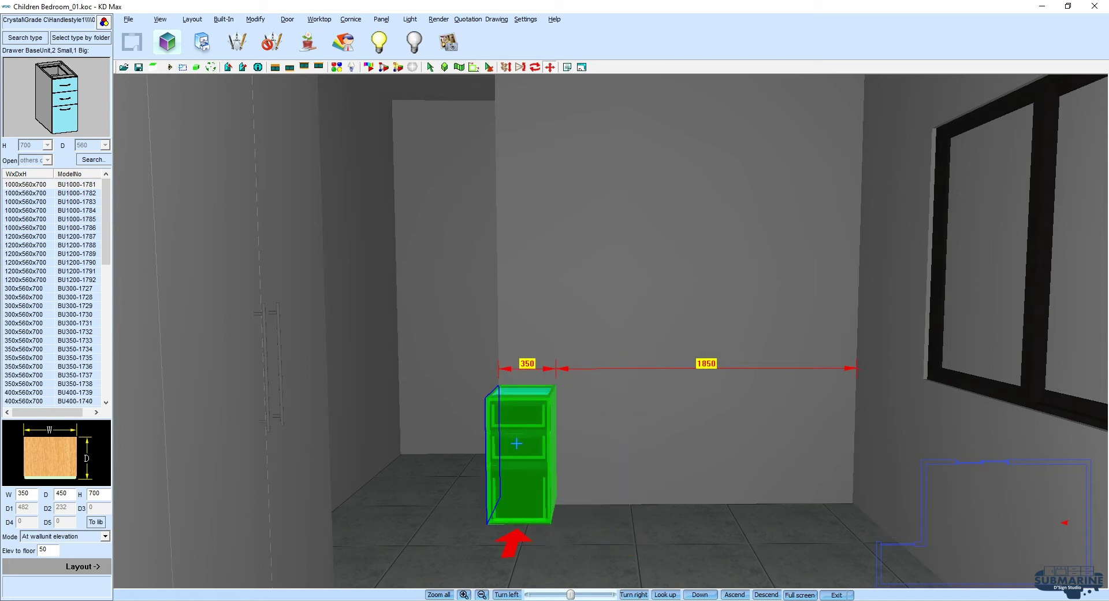
pyautogui.click(517, 444)
pyautogui.rightClick(533, 431)
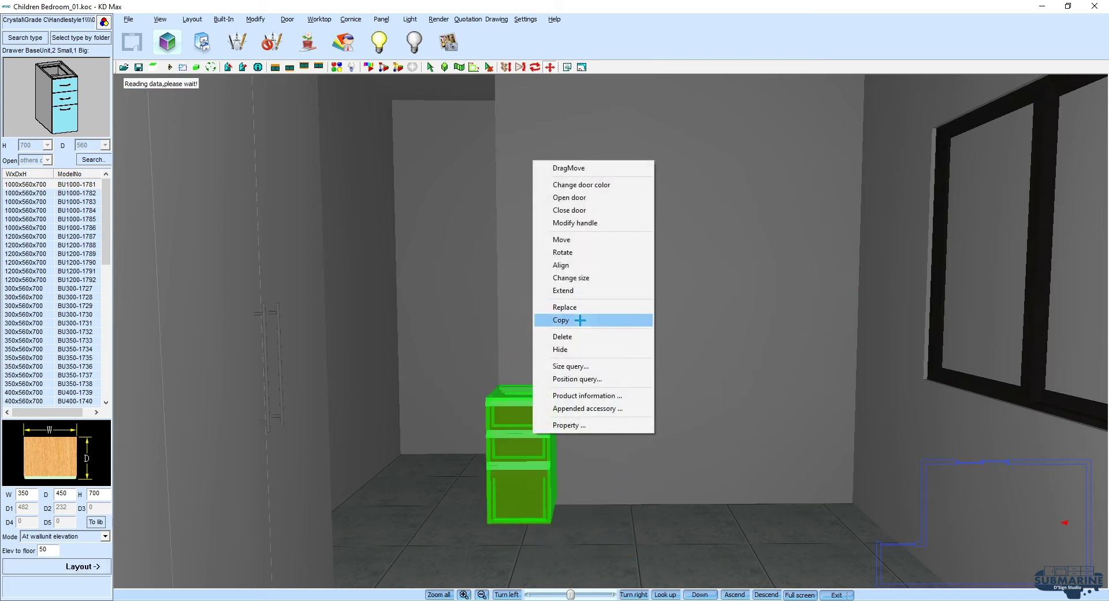
pyautogui.click(575, 317)
pyautogui.click(575, 402)
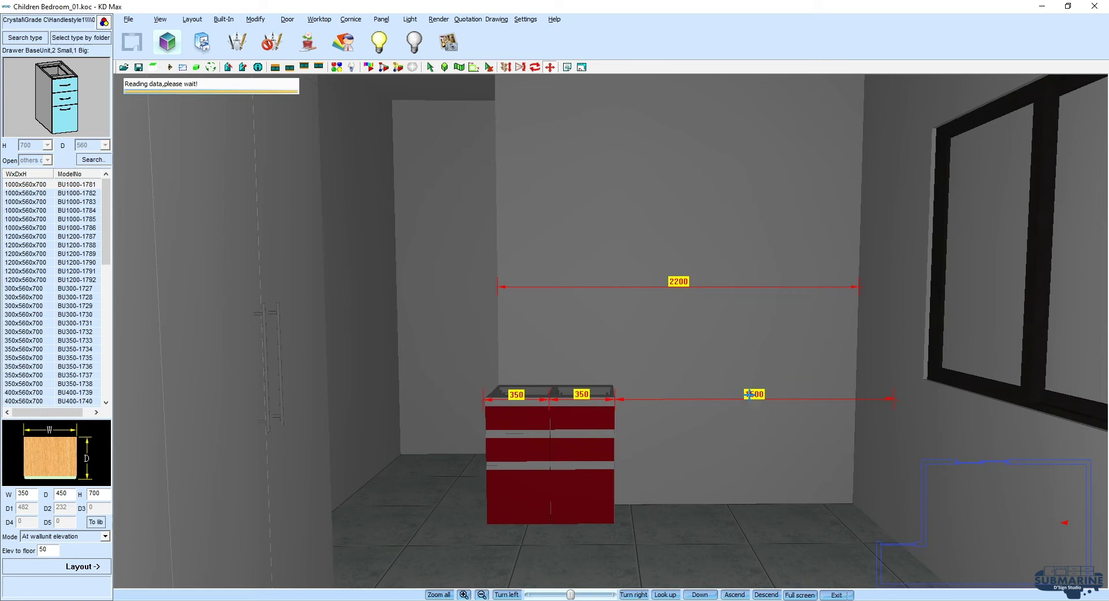
# Step: Move both cabinets 750 along the wall, then drag the left one back to the left end
pyautogui.click(432, 67)
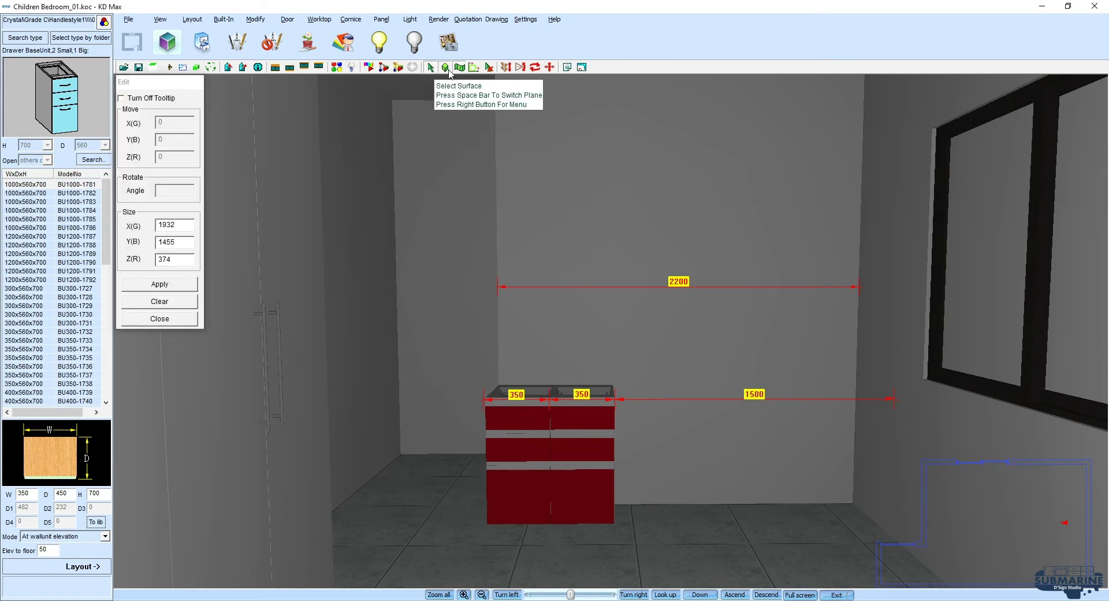
pyautogui.click(571, 447)
pyautogui.keyDown('ctrl'); pyautogui.click(516, 451); pyautogui.keyUp('ctrl')
pyautogui.rightClick(429, 359)
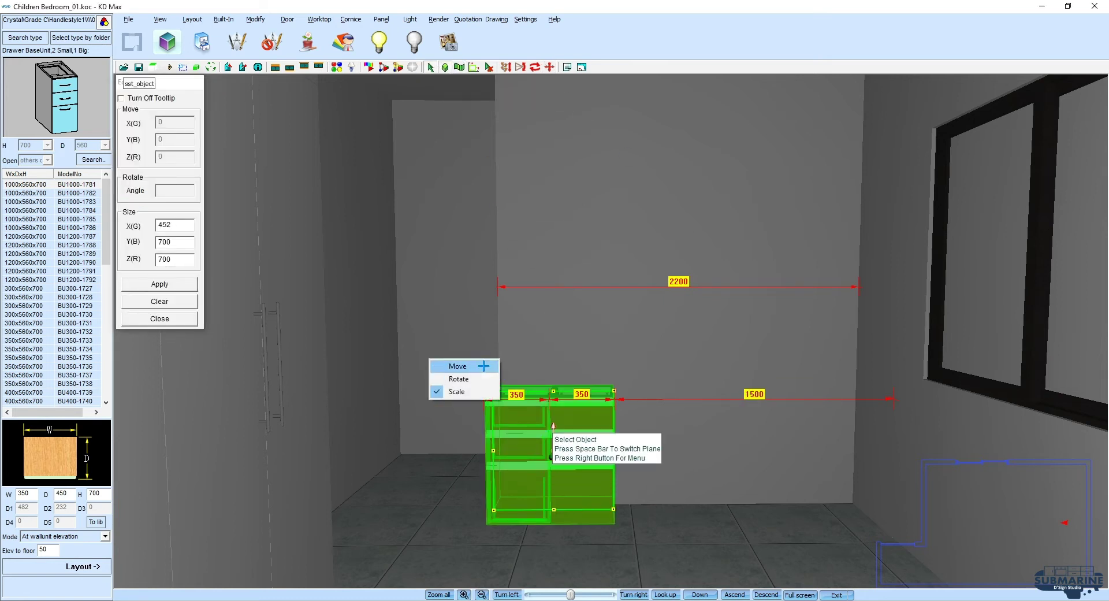
pyautogui.click(447, 364)
pyautogui.moveTo(591, 450); pyautogui.dragTo(600, 449)
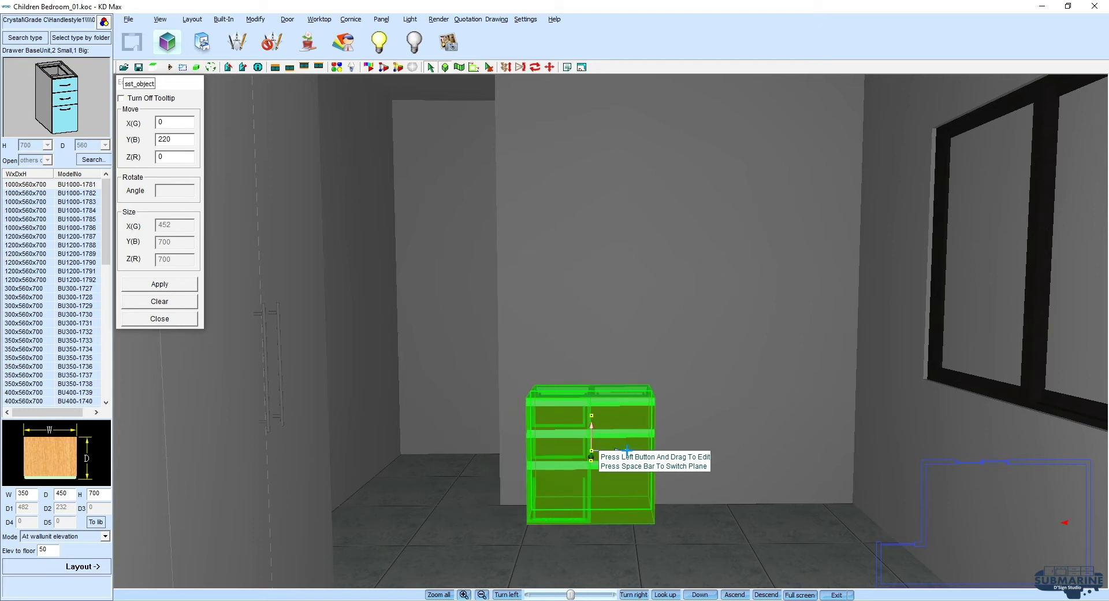
pyautogui.write('750')
pyautogui.press('Return')
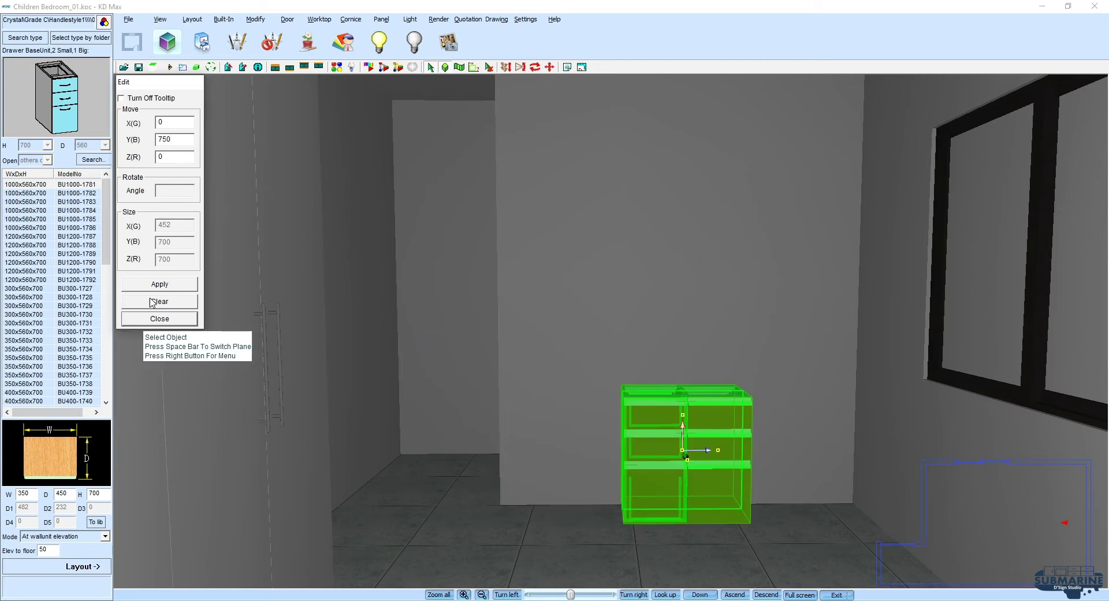
pyautogui.click(154, 316)
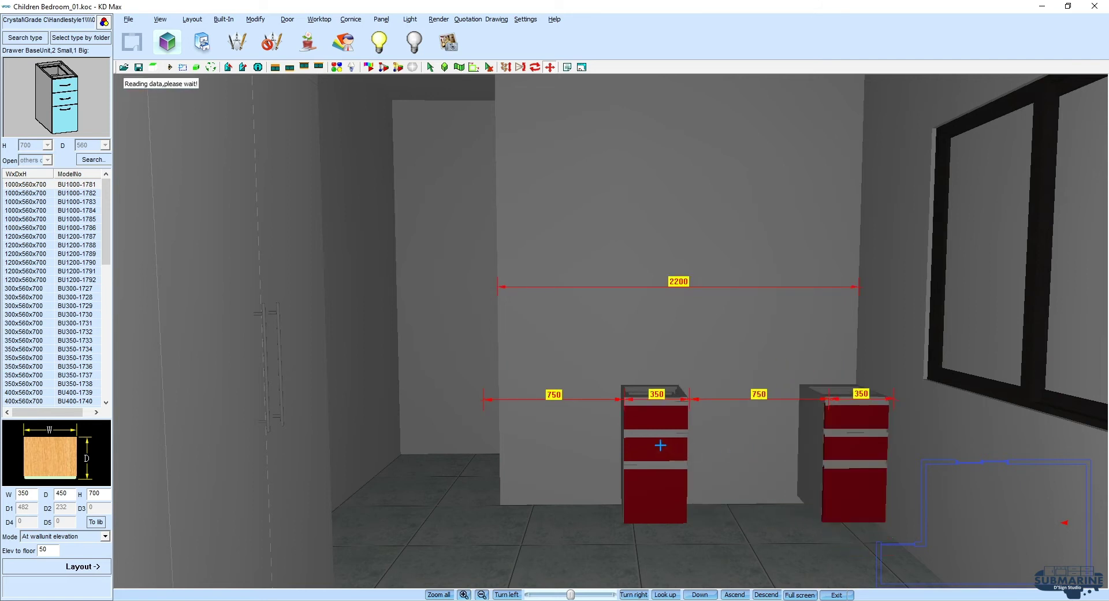
pyautogui.moveTo(660, 444); pyautogui.dragTo(510, 428)
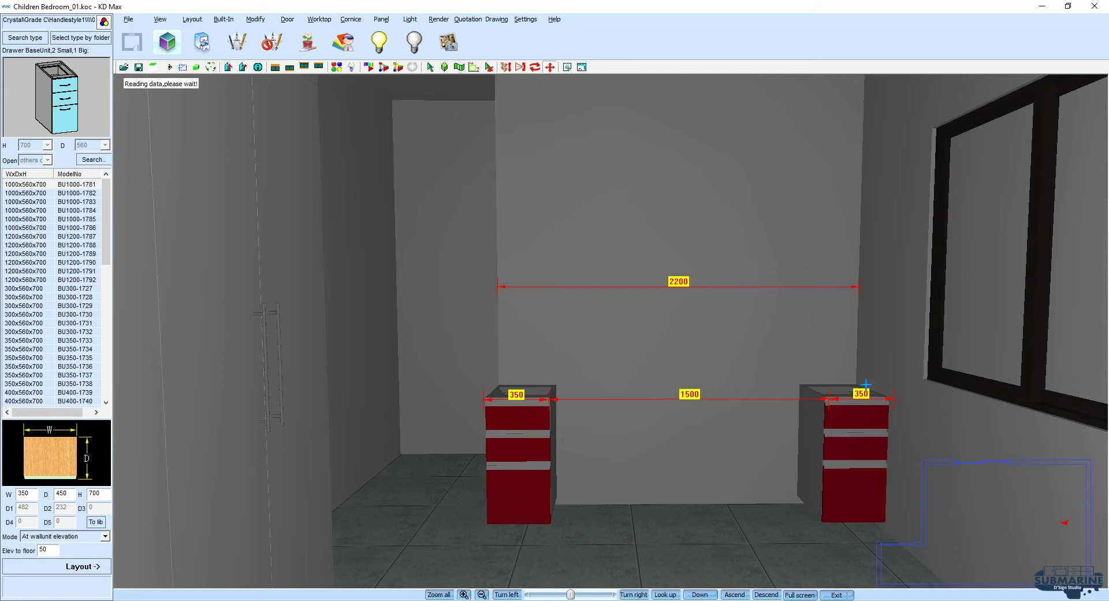
# Step: Work out 2200 ÷ 4 in Calculator for the wall unit width
pyautogui.scroll(5, 933, 380)
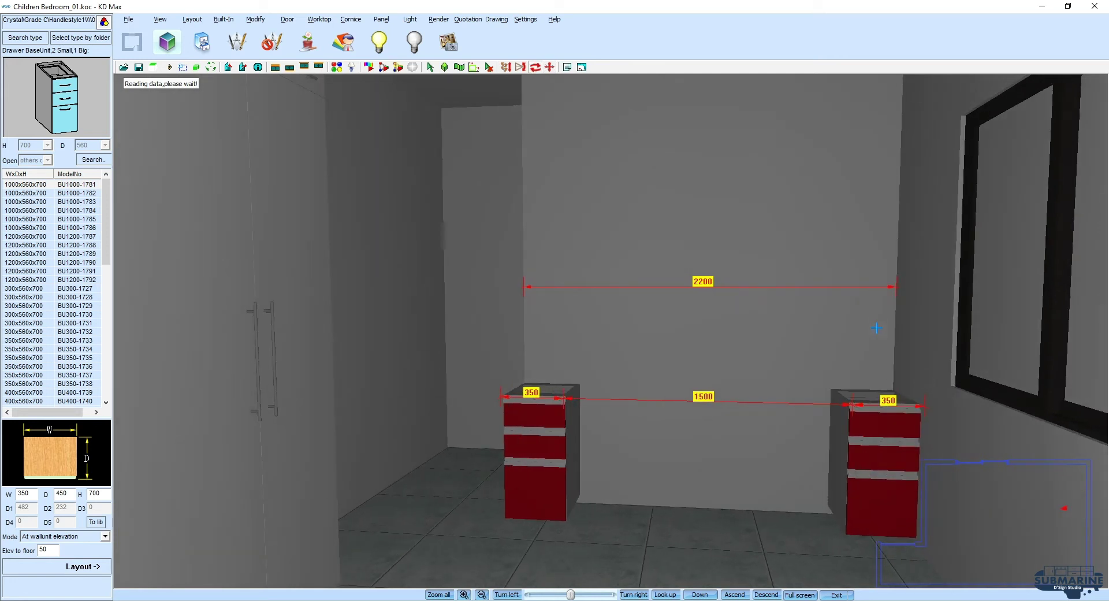
pyautogui.scroll(-3, 846, 373)
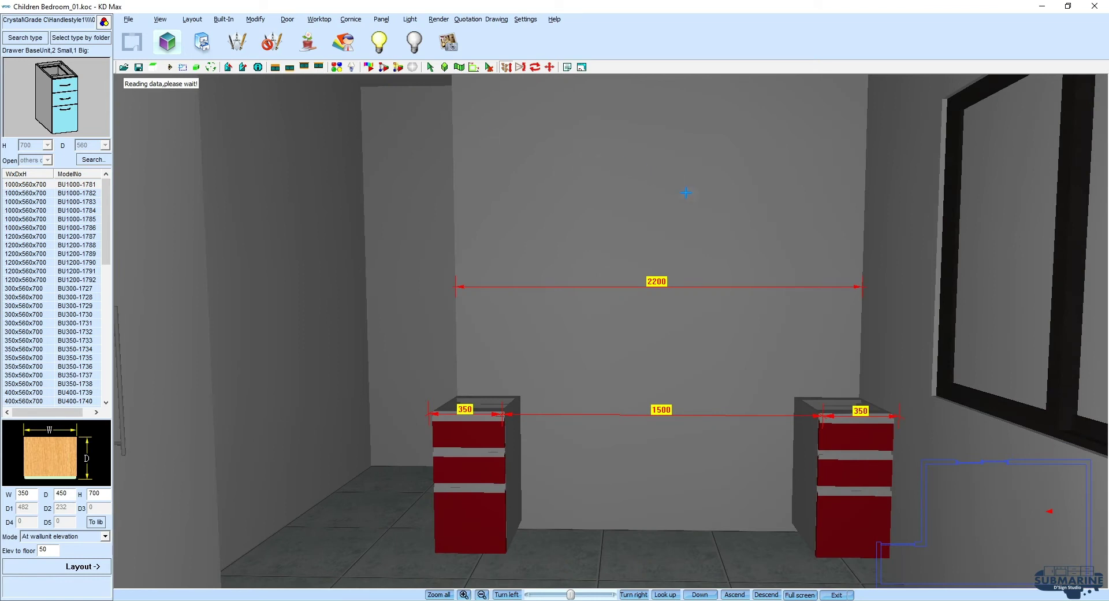
pyautogui.scroll(-2, 686, 193)
pyautogui.press('XF86Calculator')
pyautogui.write('2200/4')
pyautogui.press('Return')
pyautogui.click(536, 300)
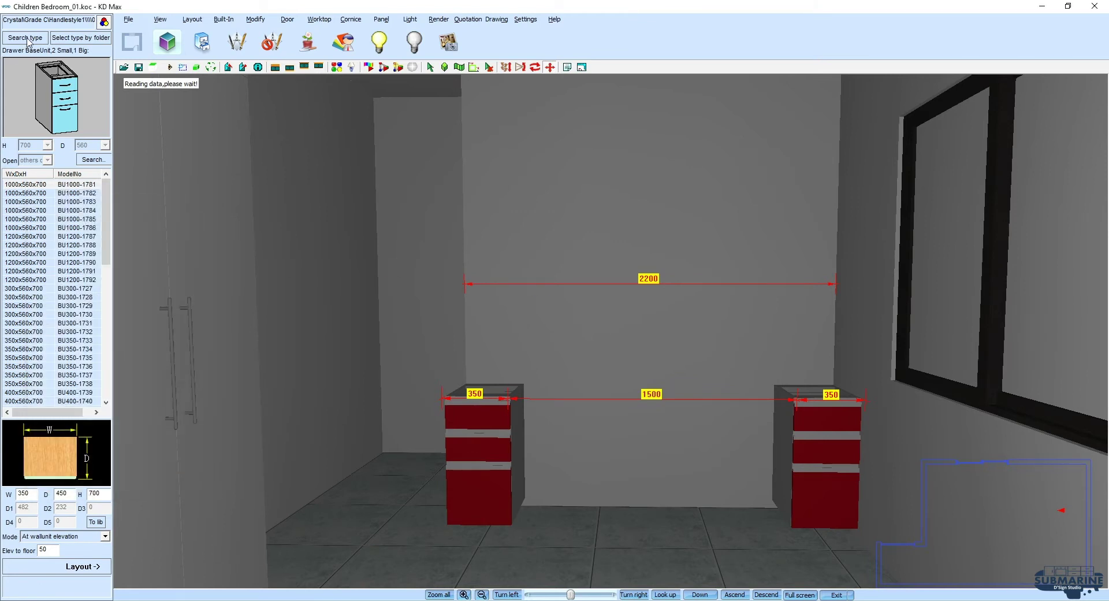
# Step: Pick the right-opening single-door glass-frame wall unit
pyautogui.click(448, 148)
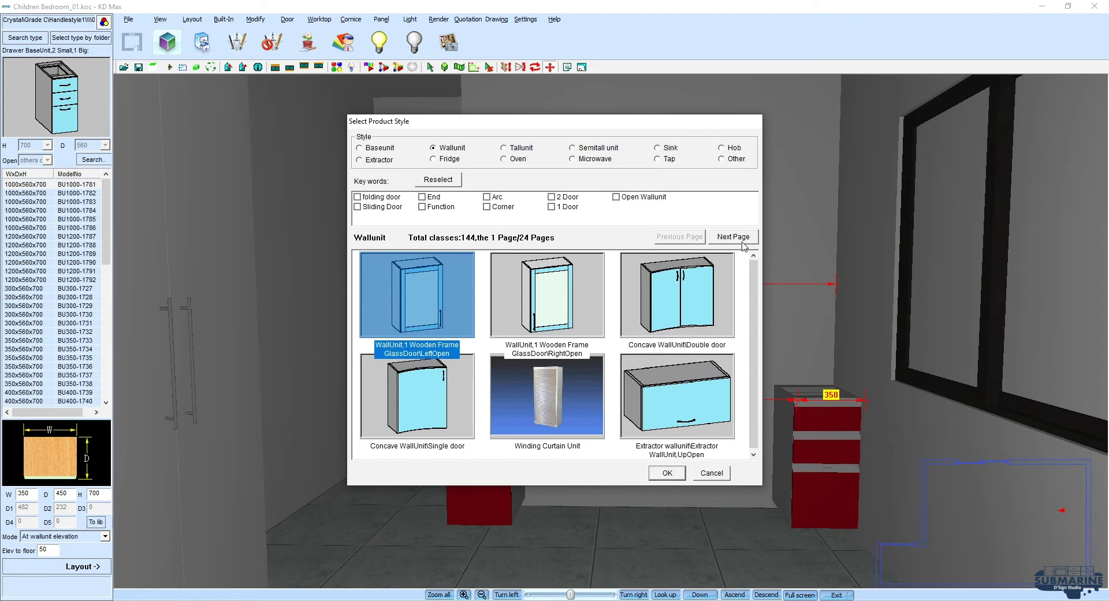
pyautogui.click(603, 290)
pyautogui.doubleClick(559, 300)
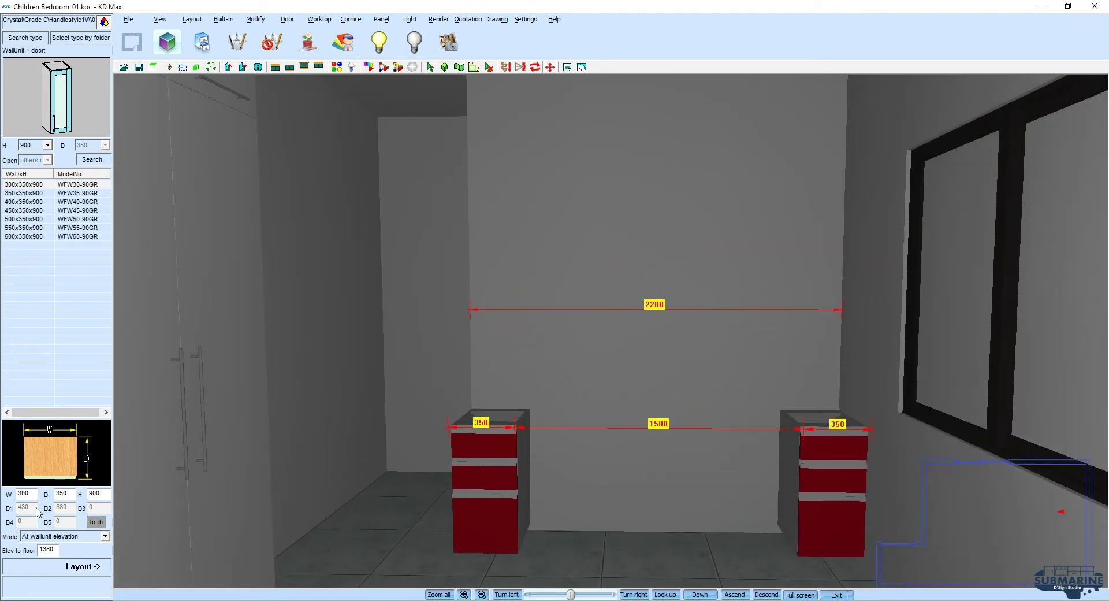
# Step: Set width 550 and elevation 1500, and place the unit on the wall above the desk
pyautogui.write('550')
pyautogui.press('Tab')
pyautogui.press('Tab')
pyautogui.press('Tab')
pyautogui.write('1500')
pyautogui.click(74, 567)
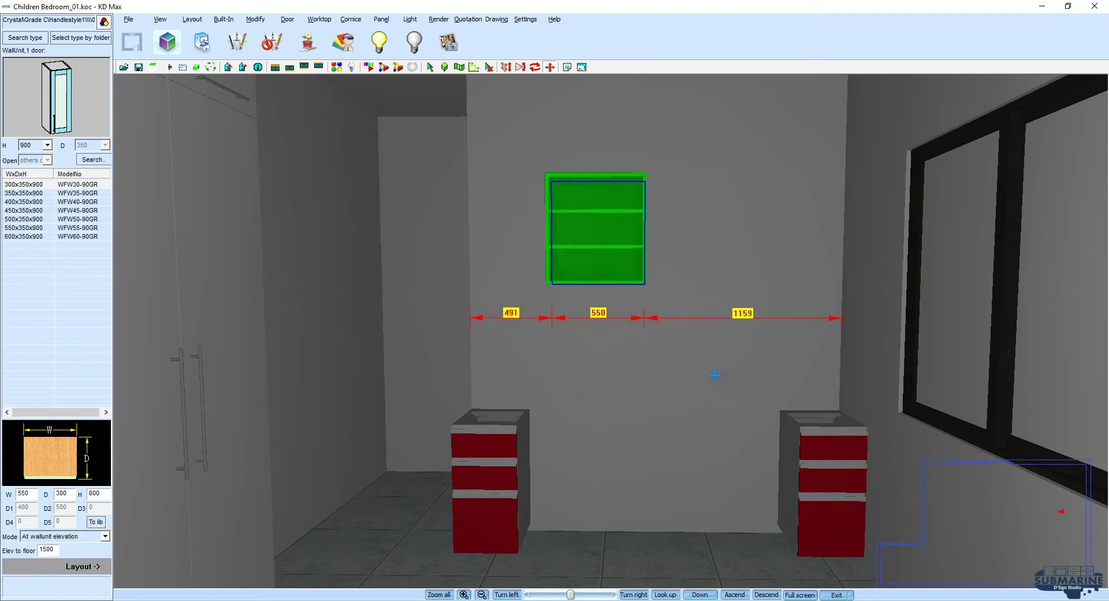
pyautogui.click(832, 277)
pyautogui.rightClick(835, 271)
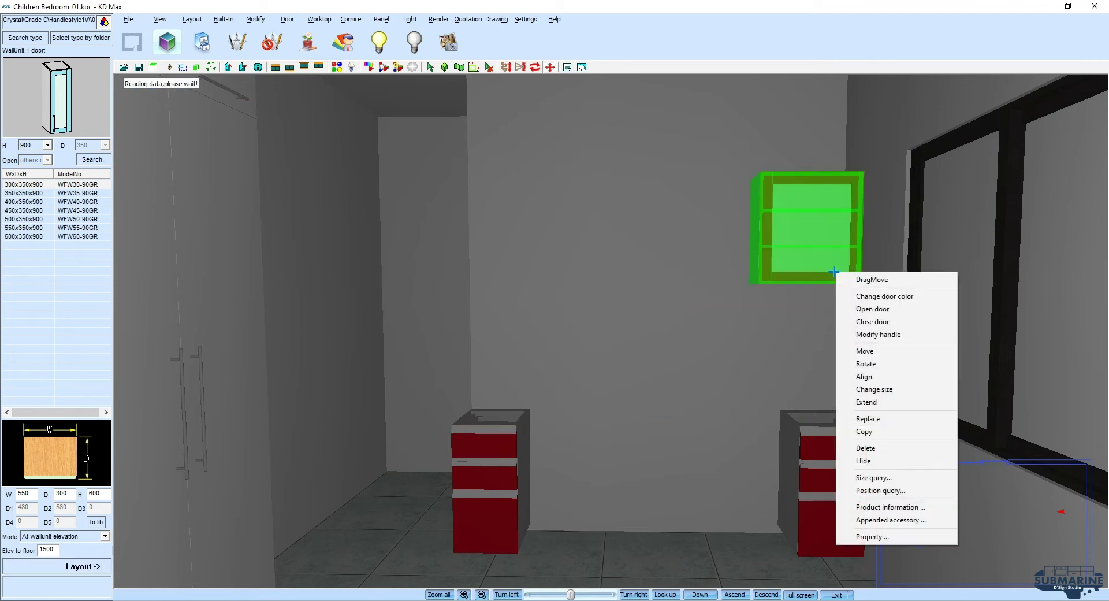
# Step: Clear the door material's texture and pick green in the Material Editor
pyautogui.press('Escape')
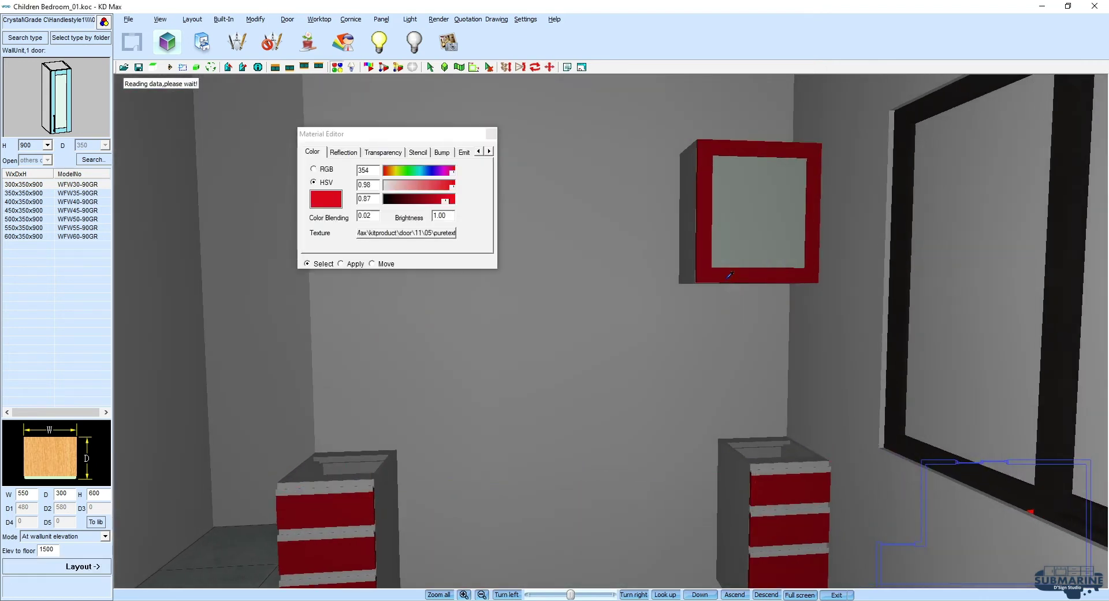
pyautogui.click(411, 232)
pyautogui.press('Return')
pyautogui.click(404, 172)
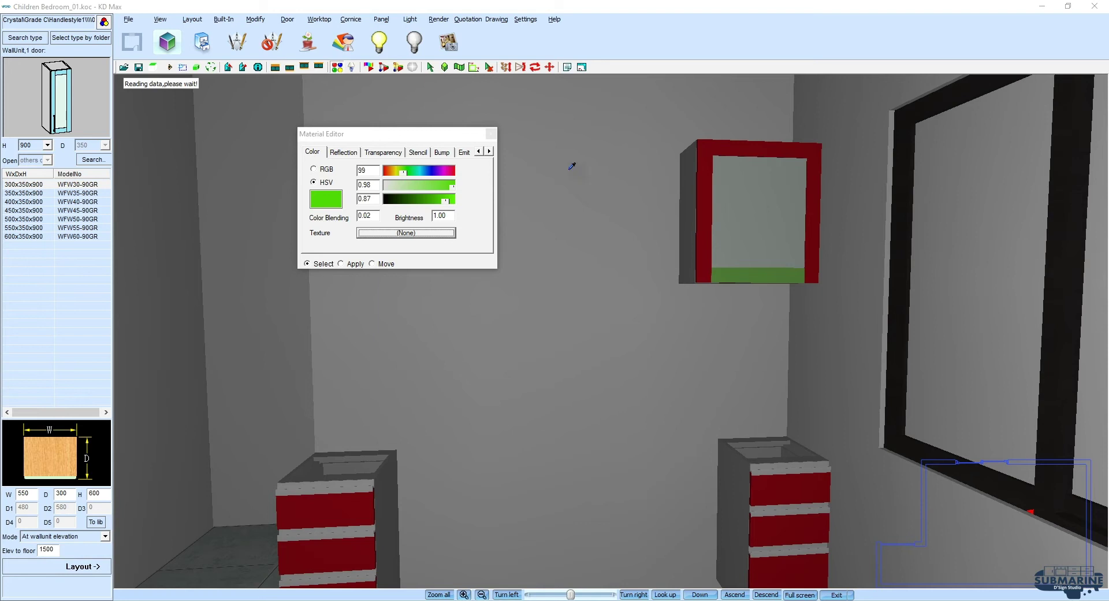
pyautogui.click(371, 263)
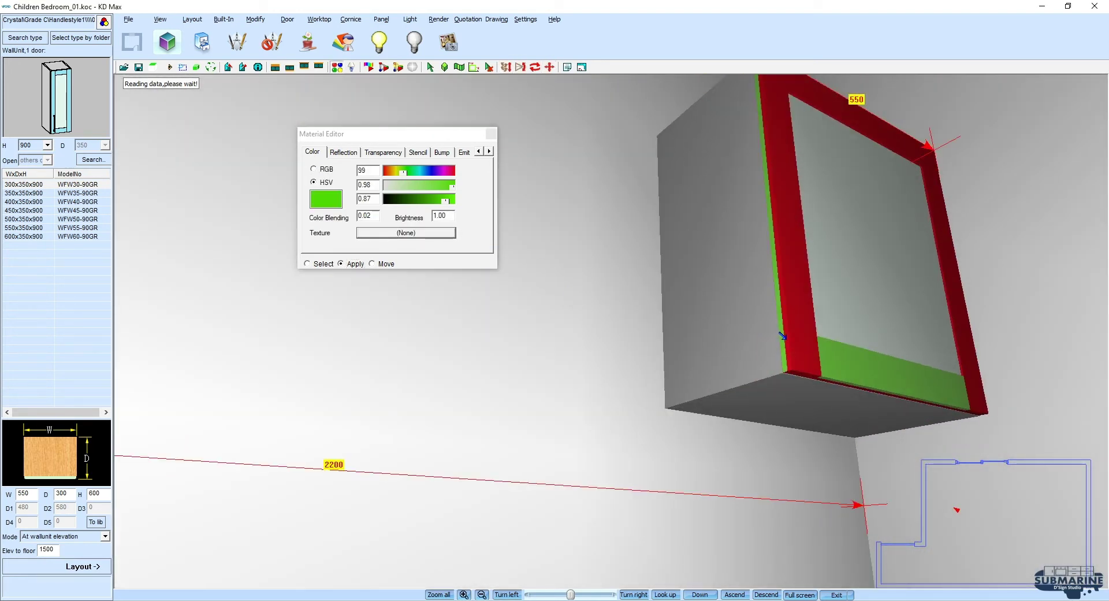
# Step: Paint the door stiles, bottom rail and cabinet top green
pyautogui.click(787, 347)
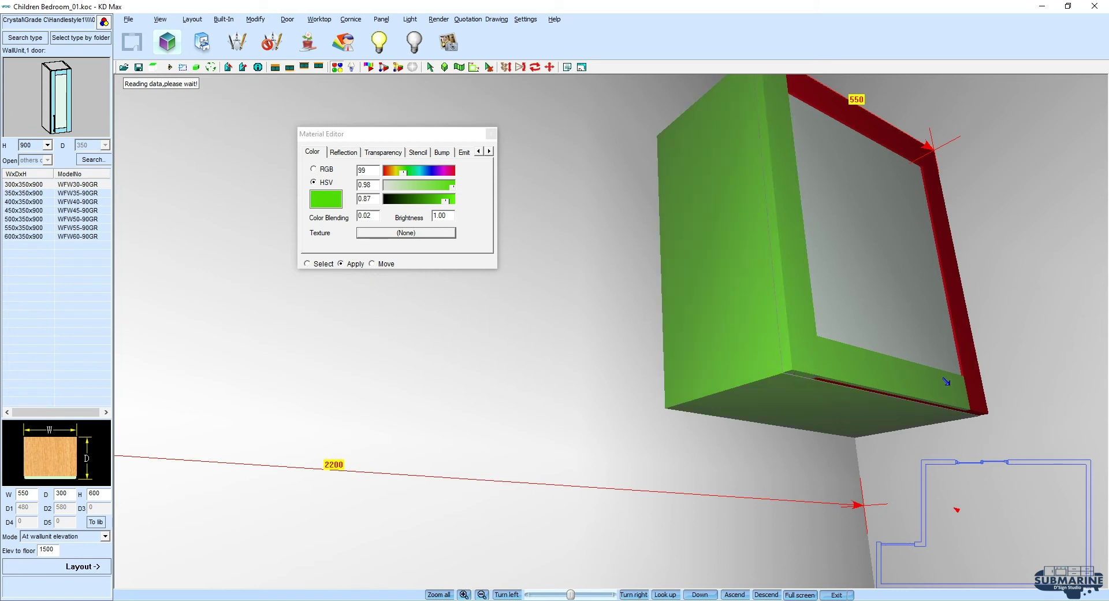
pyautogui.click(936, 405)
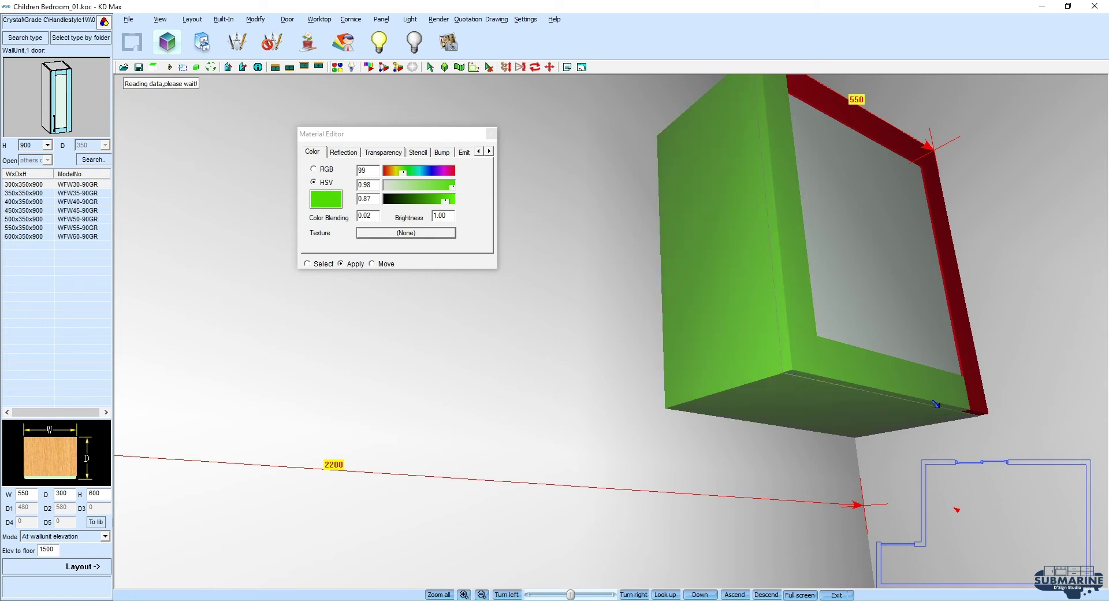
pyautogui.click(975, 402)
pyautogui.moveTo(953, 341); pyautogui.dragTo(859, 336)
pyautogui.click(359, 264)
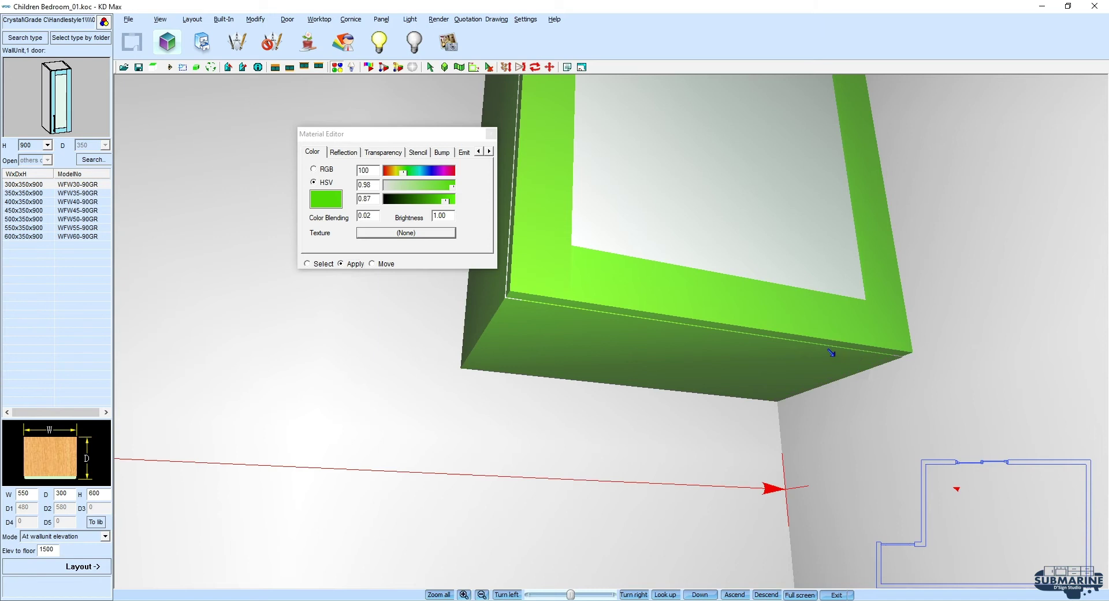
pyautogui.click(830, 352)
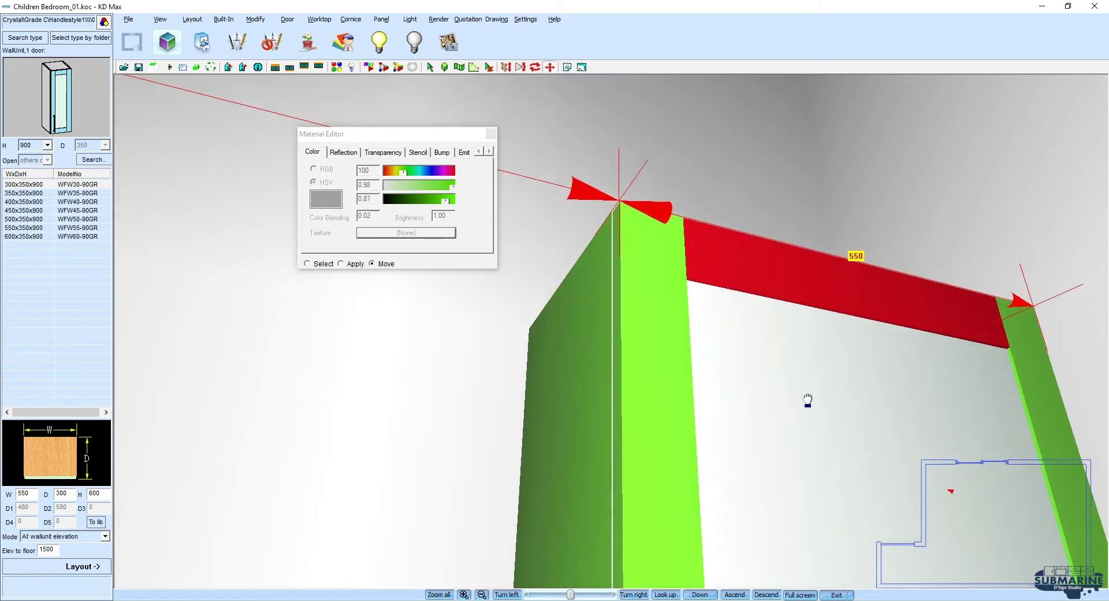
pyautogui.click(357, 264)
pyautogui.click(609, 299)
pyautogui.click(809, 280)
pyautogui.click(930, 328)
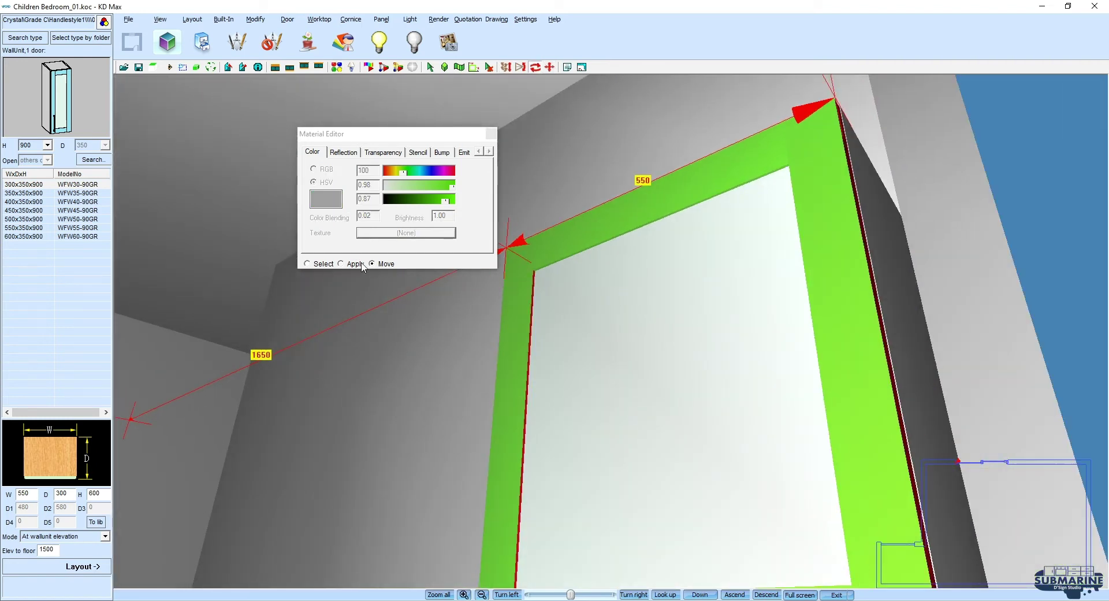
# Step: Paint the left frame edge and right side green, then face the wall straight on
pyautogui.click(362, 265)
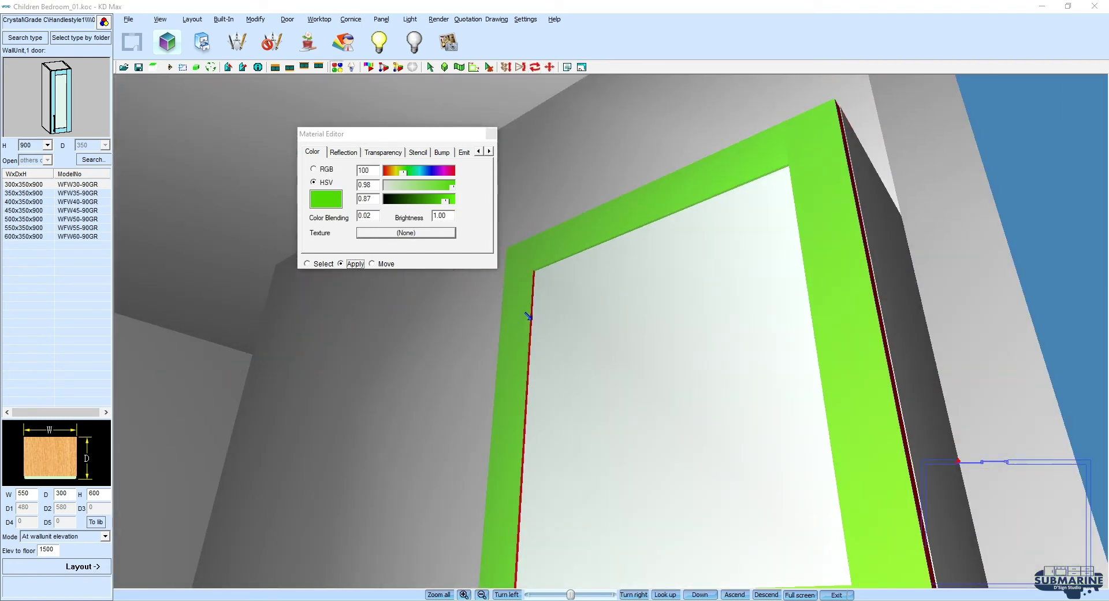
pyautogui.click(528, 315)
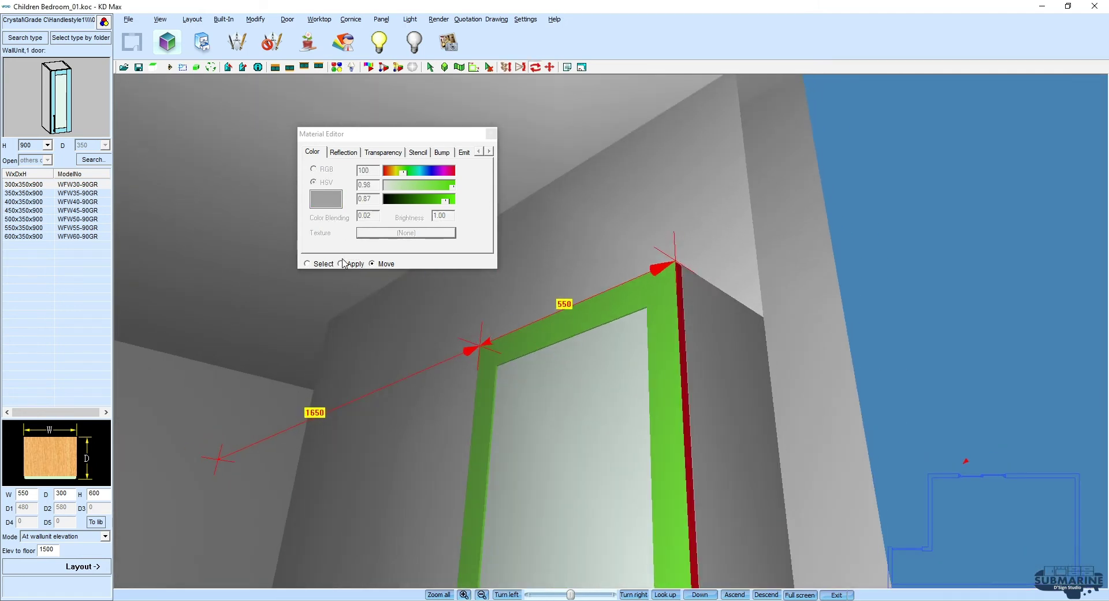
pyautogui.click(342, 263)
pyautogui.click(686, 385)
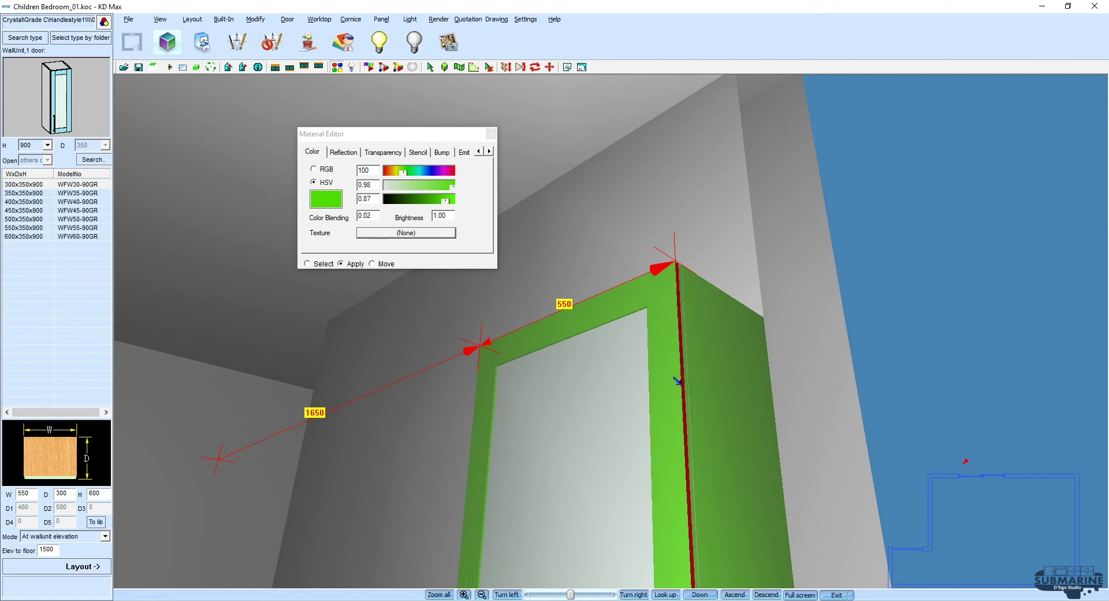
pyautogui.rightClick(665, 361)
pyautogui.moveTo(565, 255)
pyautogui.mouseDown()
pyautogui.moveTo(630, 269)
pyautogui.moveTo(634, 218)
pyautogui.moveTo(740, 275)
pyautogui.moveTo(756, 254)
pyautogui.mouseUp()
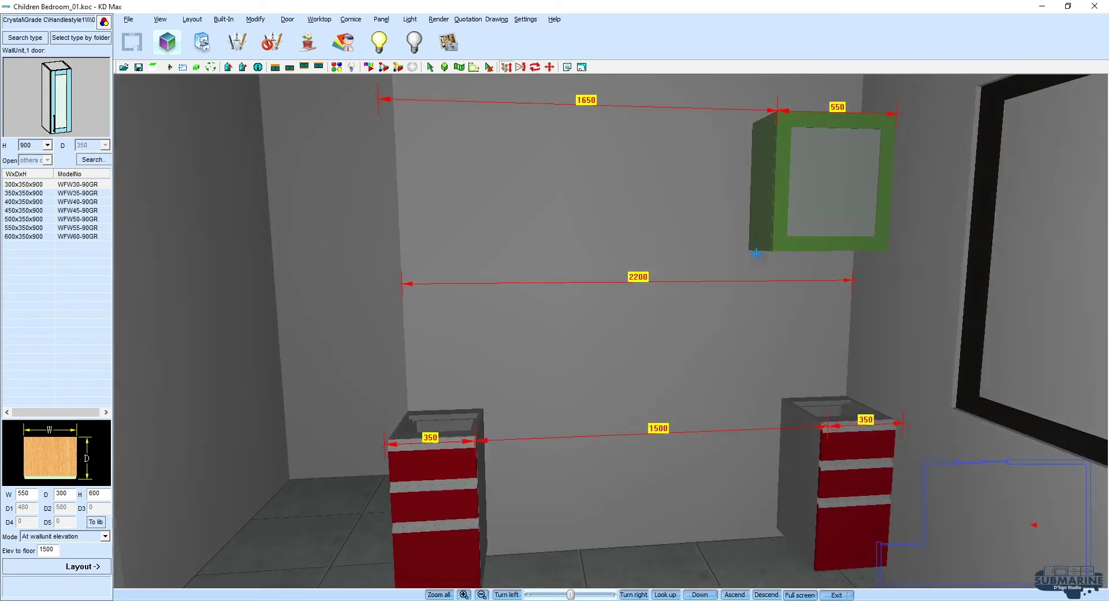
pyautogui.moveTo(821, 268); pyautogui.dragTo(830, 209)
# Step: Give the up-opening door handle style PJ-2623 at base DownMiddle, with Auto Calculate off
pyautogui.rightClick(829, 209)
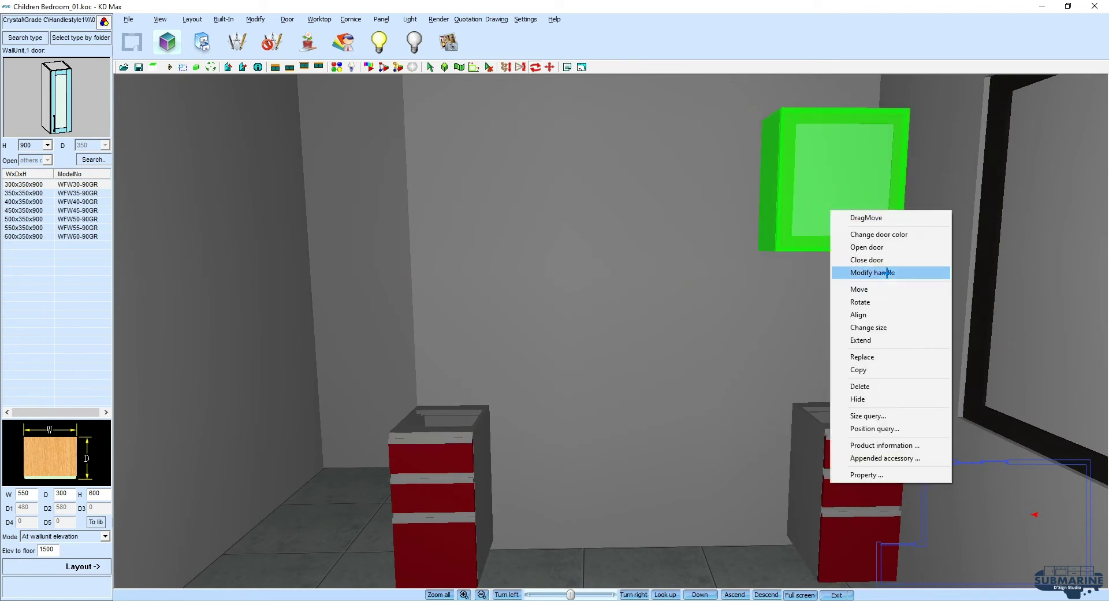
pyautogui.click(846, 272)
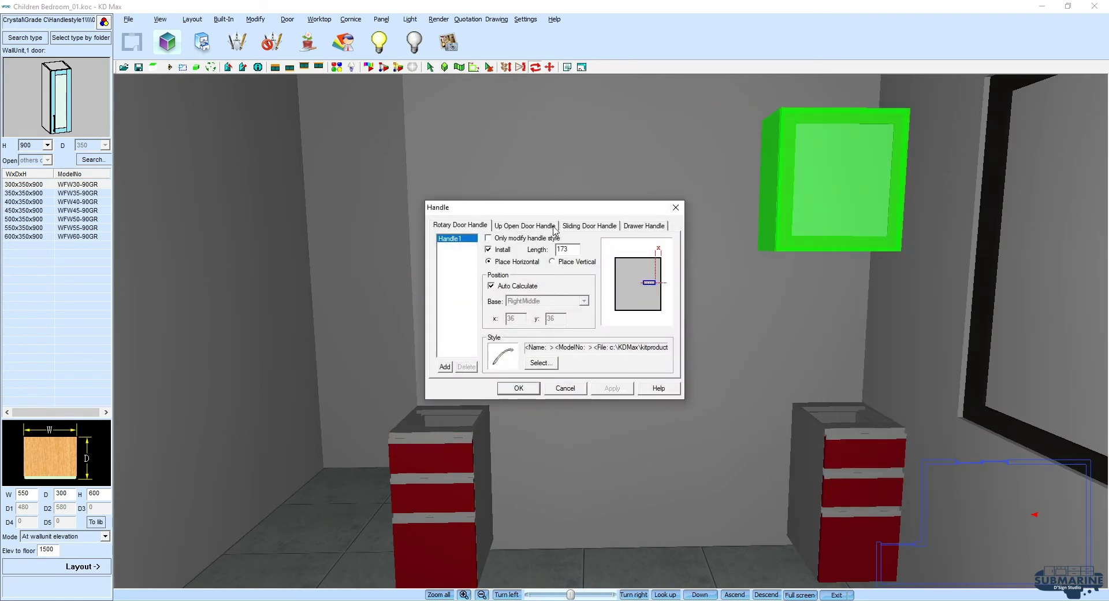
pyautogui.click(535, 225)
pyautogui.click(537, 364)
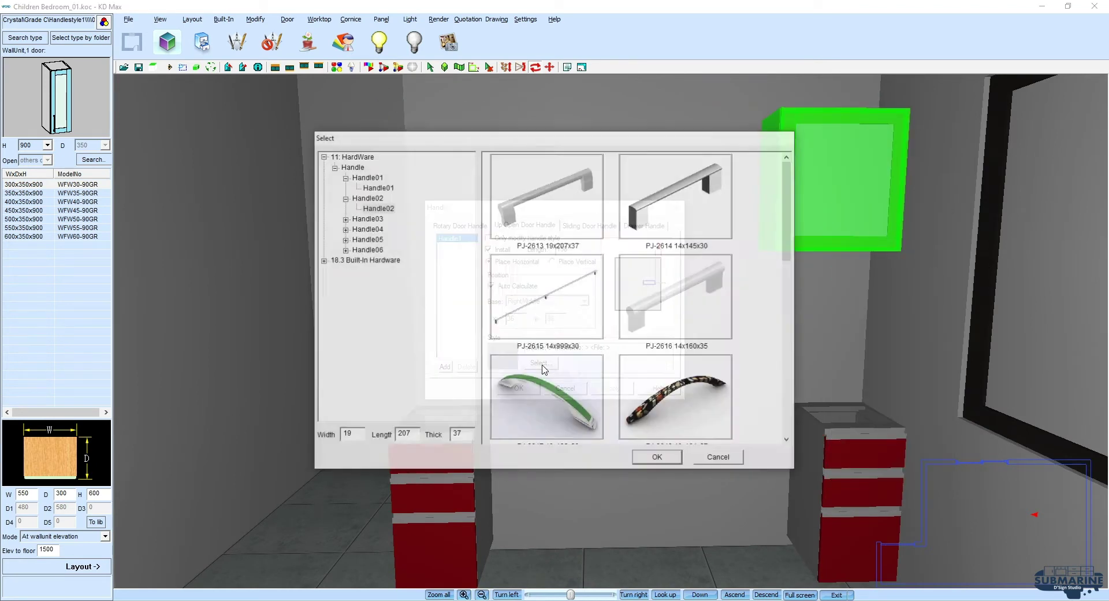
pyautogui.moveTo(793, 245); pyautogui.dragTo(793, 341)
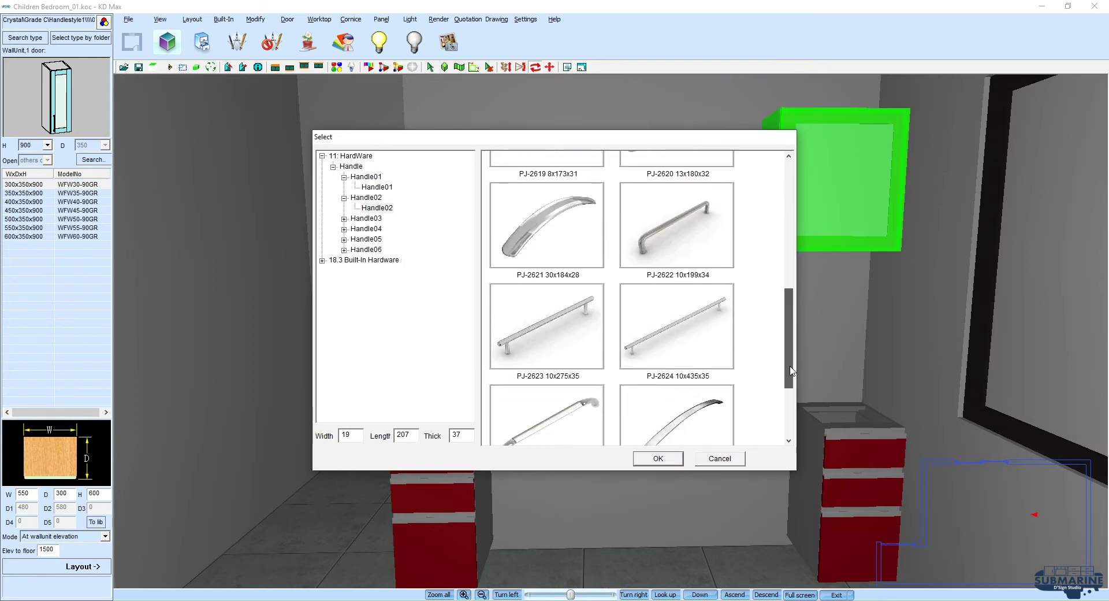
pyautogui.doubleClick(606, 323)
pyautogui.click(529, 287)
pyautogui.click(584, 301)
pyautogui.click(532, 363)
pyautogui.click(519, 389)
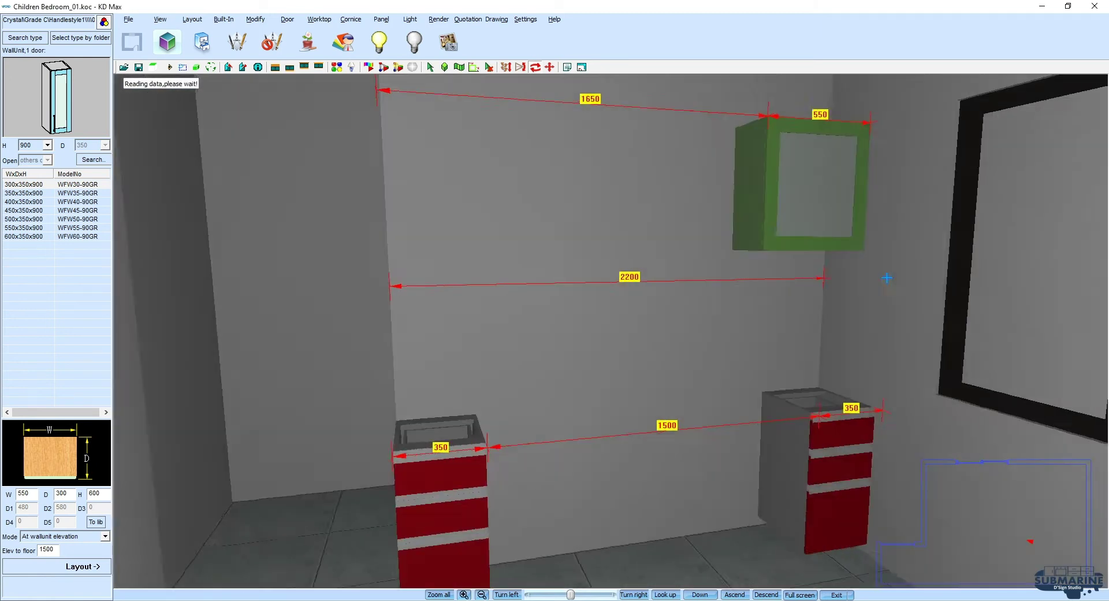
# Step: Review the sliding door, drawer and rotary door handle settings for the wall unit
pyautogui.rightClick(814, 196)
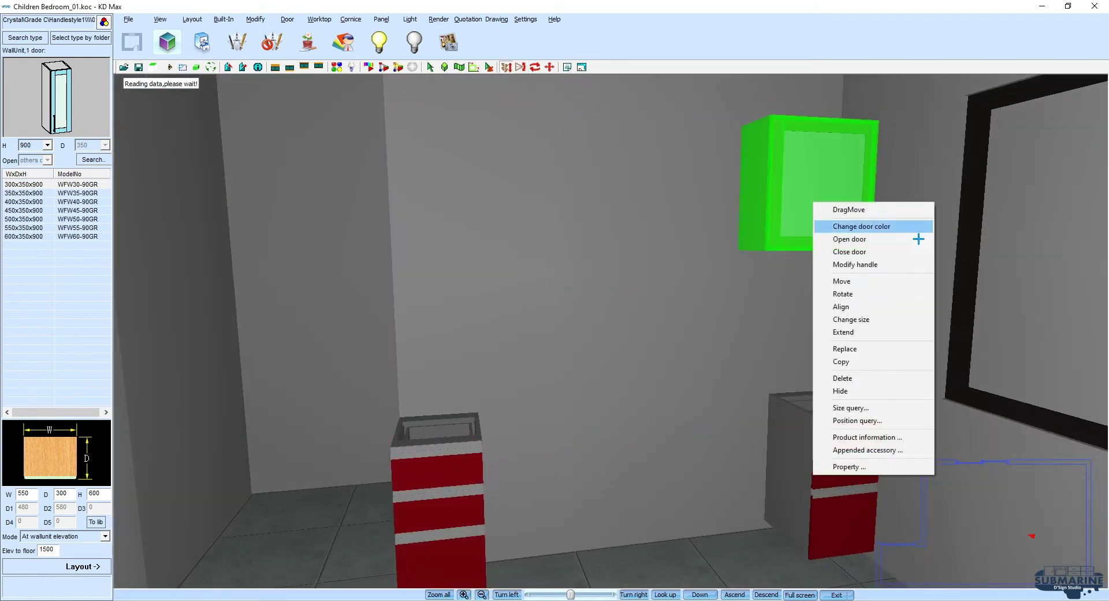
pyautogui.click(901, 264)
pyautogui.click(588, 226)
pyautogui.click(646, 226)
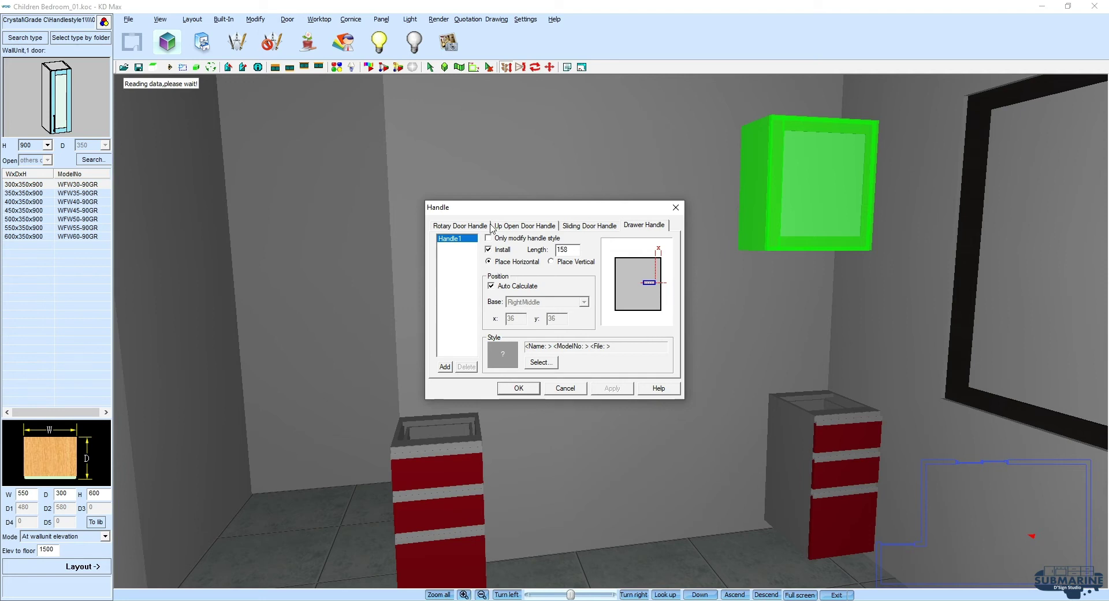
pyautogui.click(468, 226)
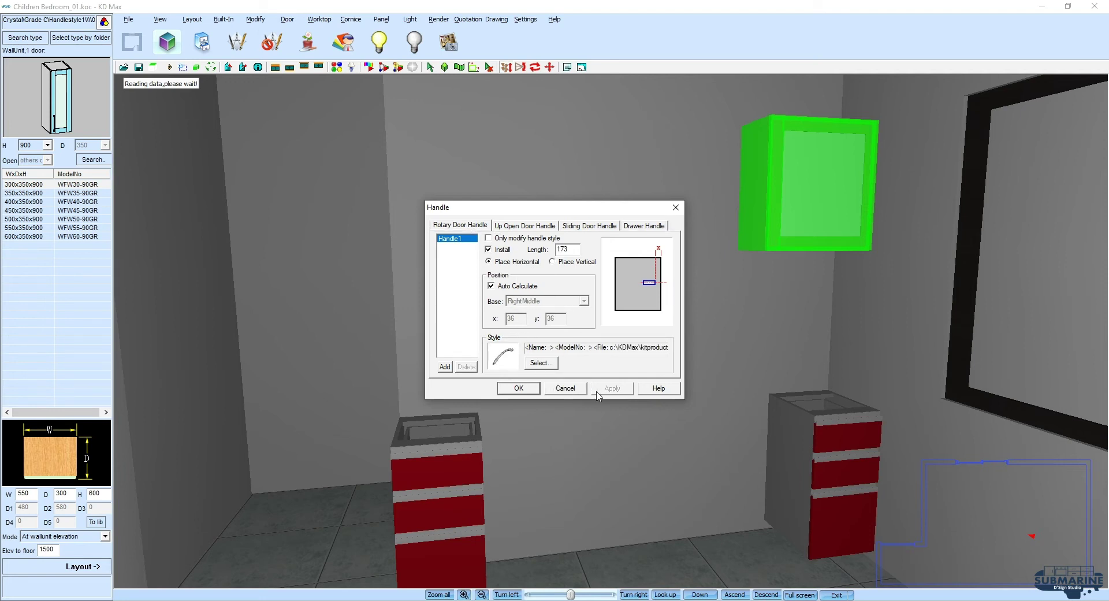
pyautogui.click(578, 388)
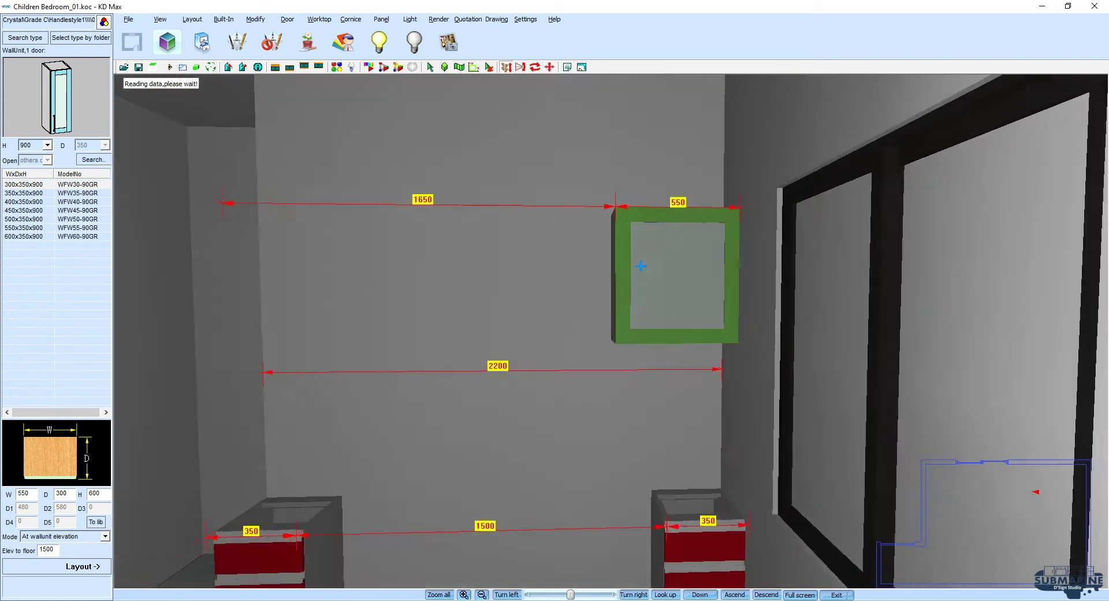
# Step: Copy the green wall unit into the space beside it
pyautogui.rightClick(646, 254)
pyautogui.click(665, 421)
pyautogui.click(633, 300)
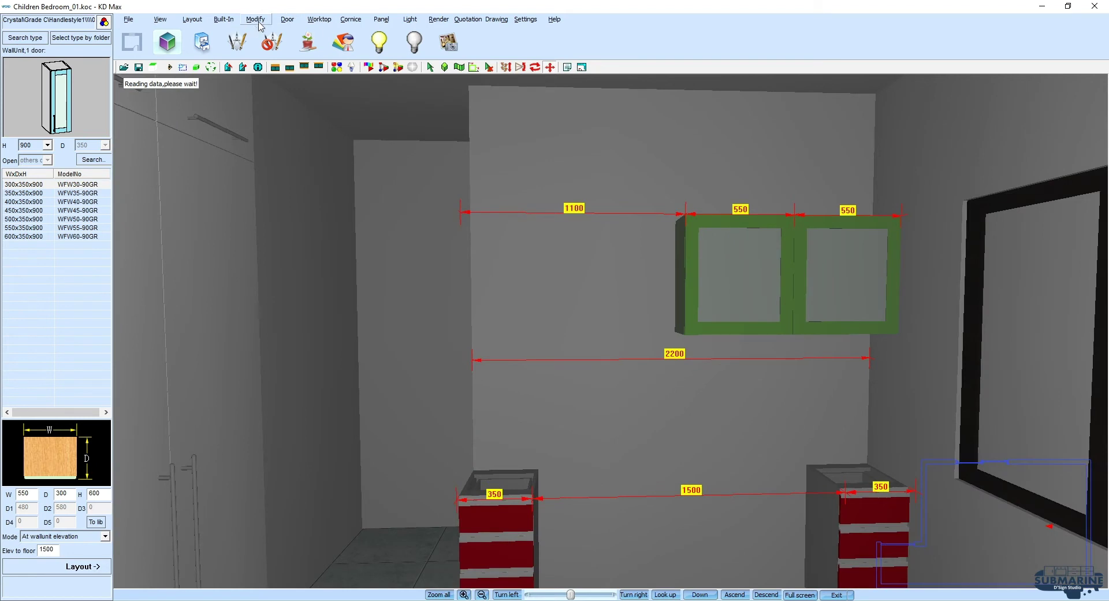
# Step: Copy both wall units and paste them to the left, filling the 2200 wall
pyautogui.click(255, 19)
pyautogui.click(271, 185)
pyautogui.click(844, 295)
pyautogui.click(600, 345)
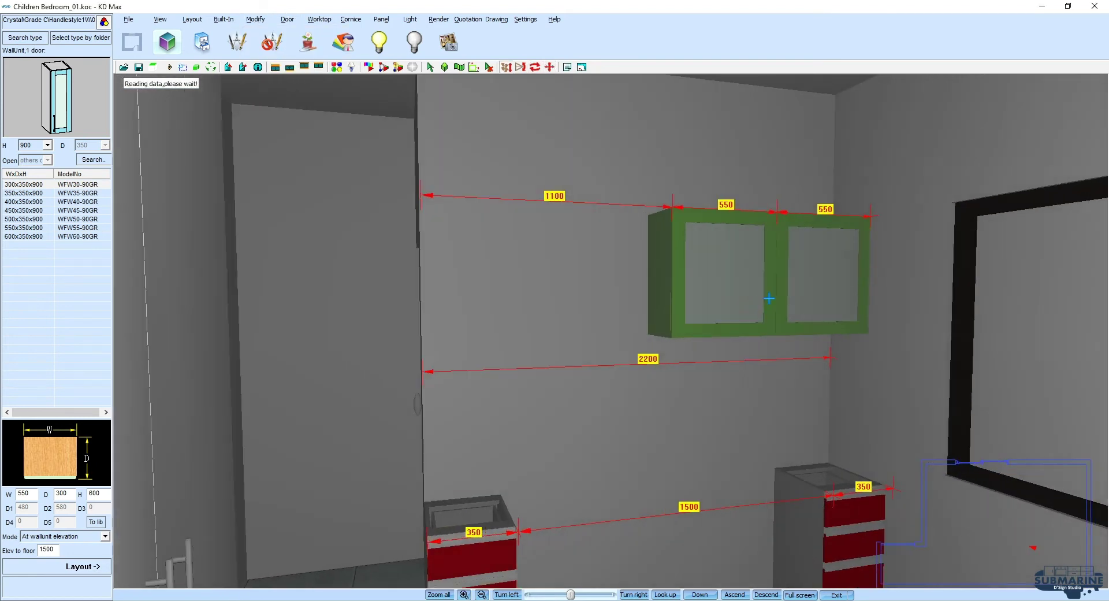
pyautogui.rightClick(726, 292)
pyautogui.click(737, 452)
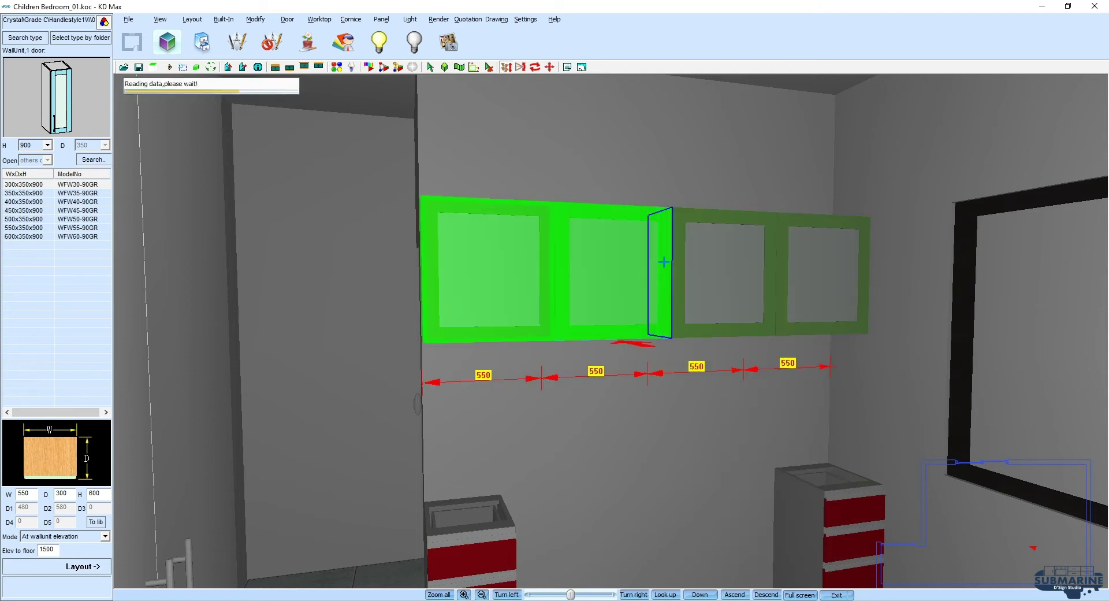
pyautogui.scroll(-2, 852, 299)
pyautogui.scroll(-2, 829, 309)
pyautogui.scroll(-2, 809, 292)
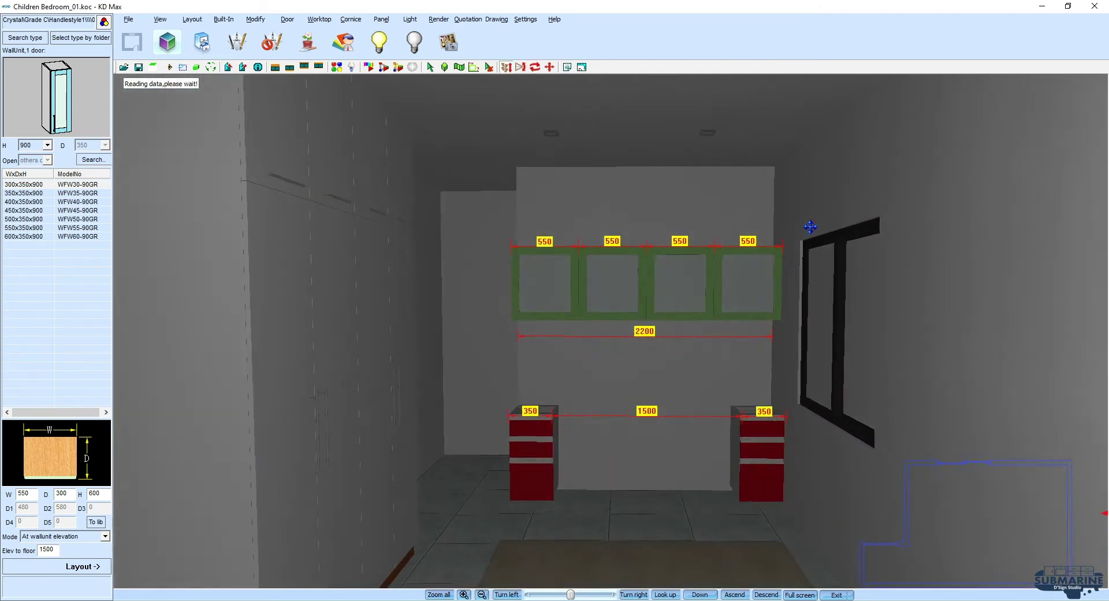
pyautogui.scroll(-1, 810, 228)
pyautogui.moveTo(809, 215)
pyautogui.mouseDown()
pyautogui.moveTo(718, 252)
pyautogui.moveTo(666, 253)
pyautogui.moveTo(786, 280)
pyautogui.moveTo(807, 272)
pyautogui.moveTo(782, 305)
pyautogui.moveTo(746, 315)
pyautogui.mouseUp()
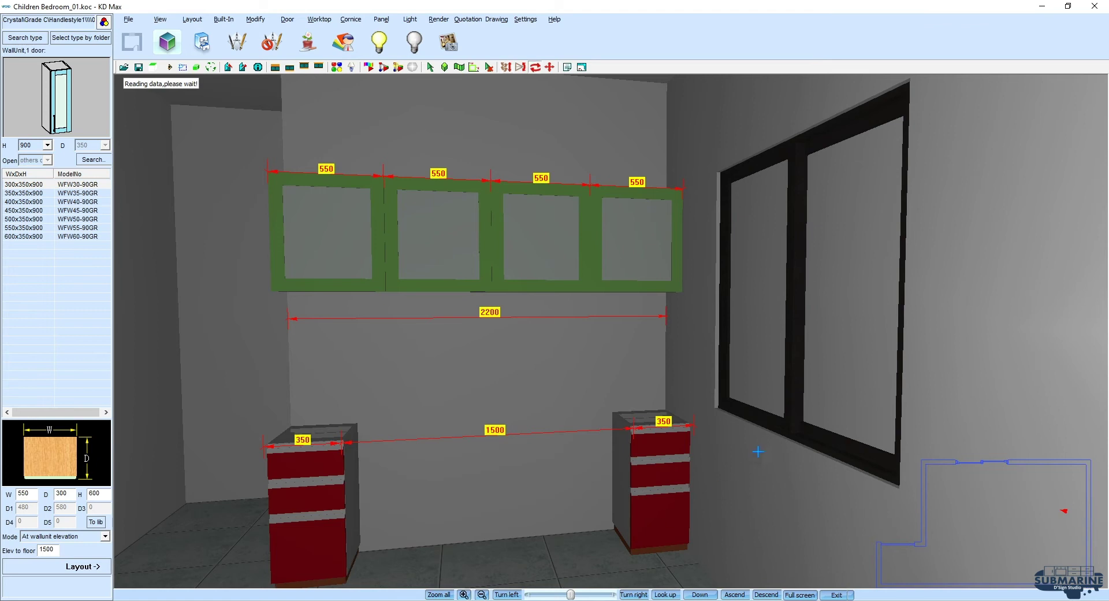
pyautogui.moveTo(758, 451); pyautogui.dragTo(445, 189)
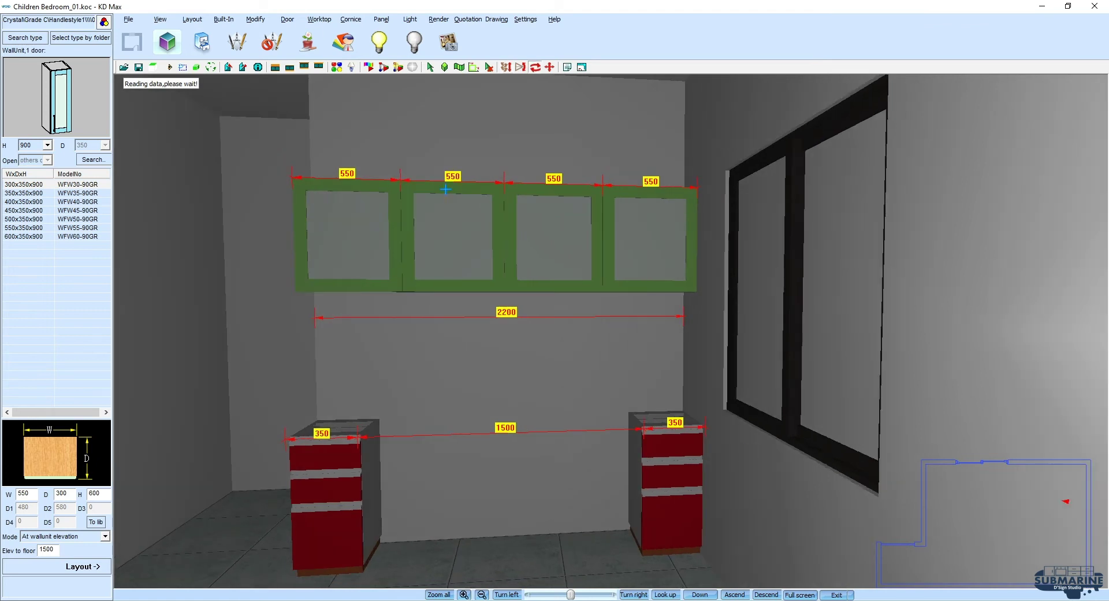
# Step: Draw a ceiling-filler desk top between the cabinets at 750 elevation and 30 height
pyautogui.click(330, 23)
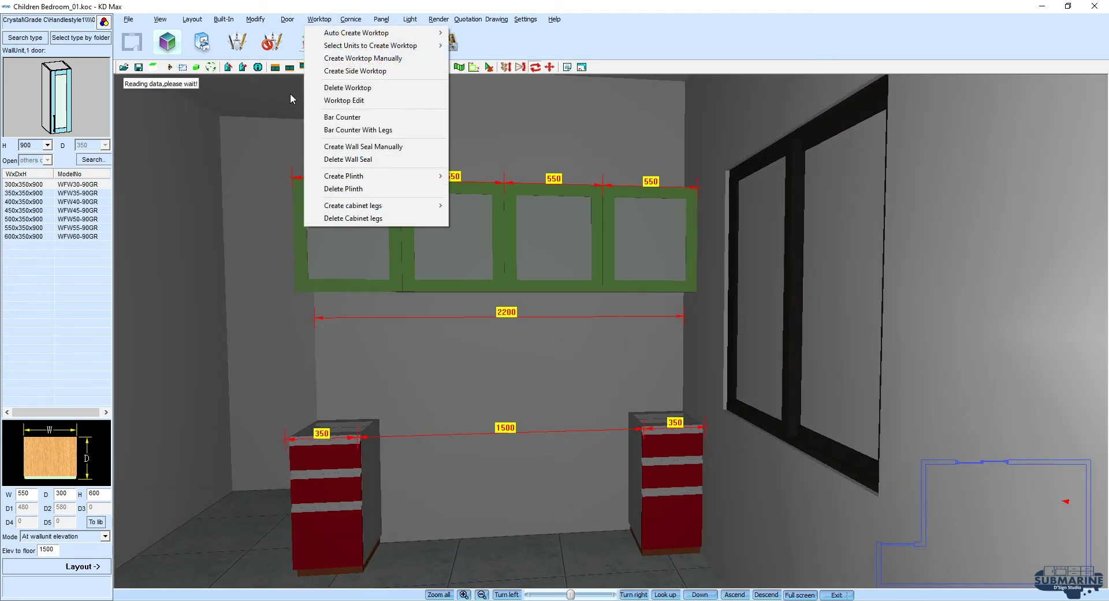
pyautogui.click(563, 167)
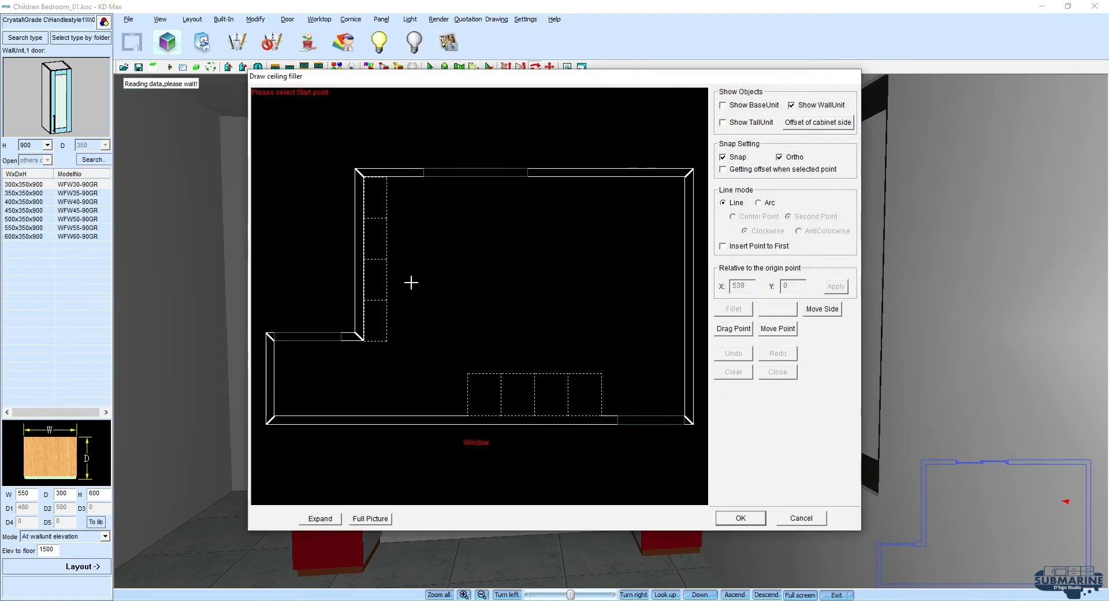
pyautogui.click(362, 341)
pyautogui.click(724, 517)
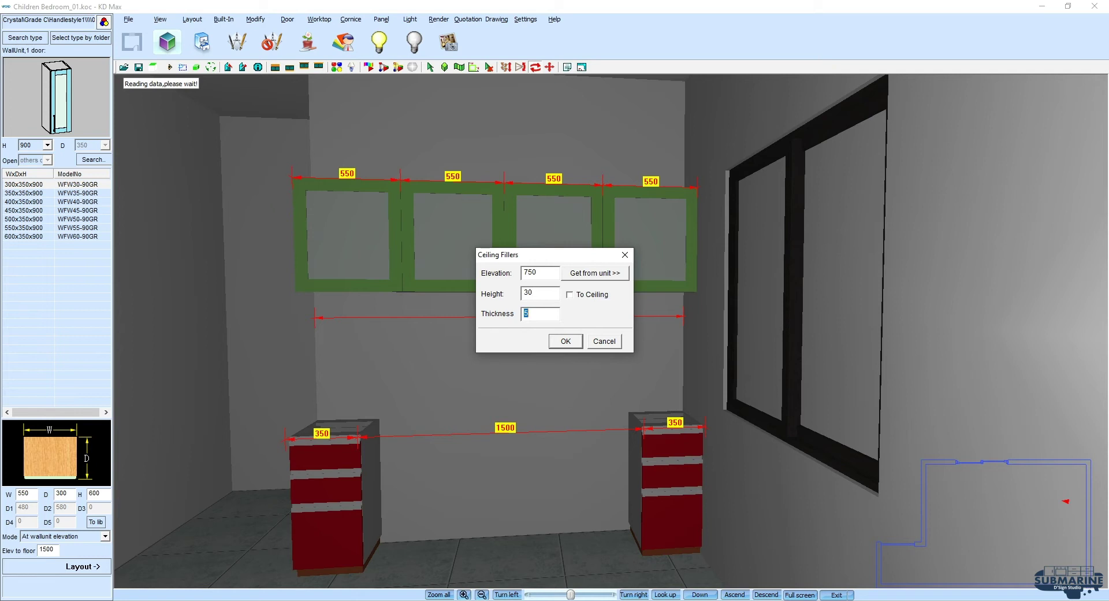
pyautogui.write('0')
pyautogui.press('Return')
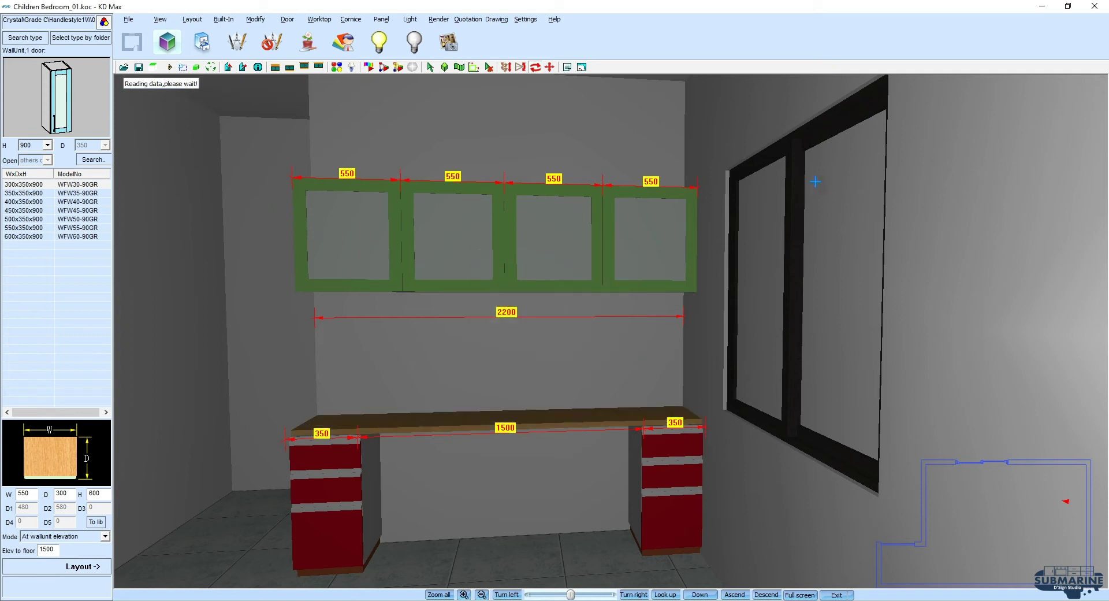
pyautogui.moveTo(534, 176)
pyautogui.mouseDown()
pyautogui.moveTo(643, 307)
pyautogui.moveTo(575, 308)
pyautogui.mouseUp()
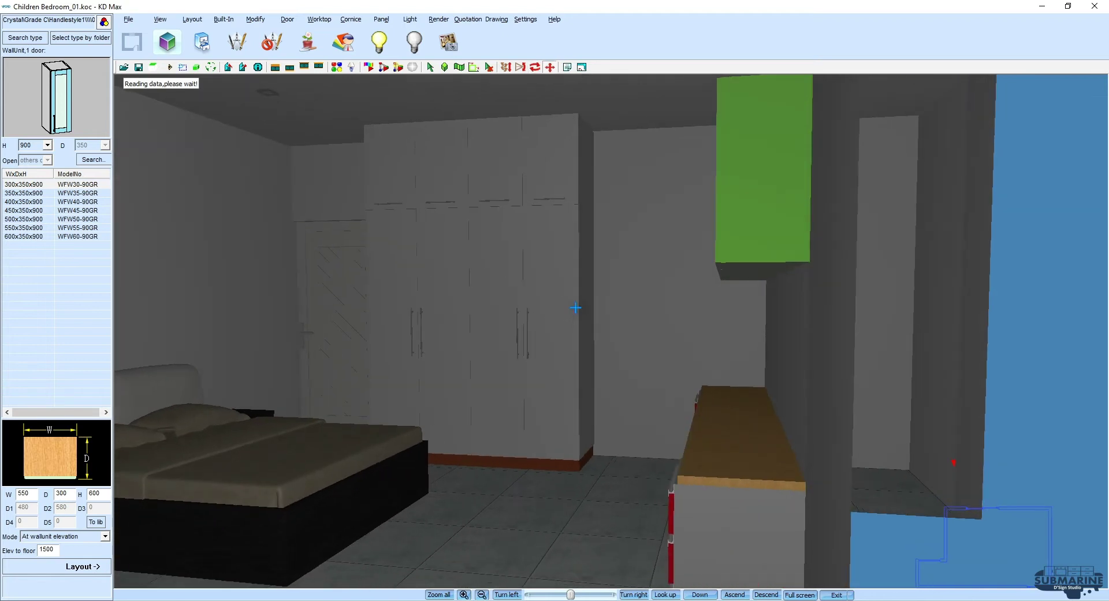
# Step: Edit the desk top's ceiling filler and set its thickness to 420
pyautogui.rightClick(722, 437)
pyautogui.click(748, 442)
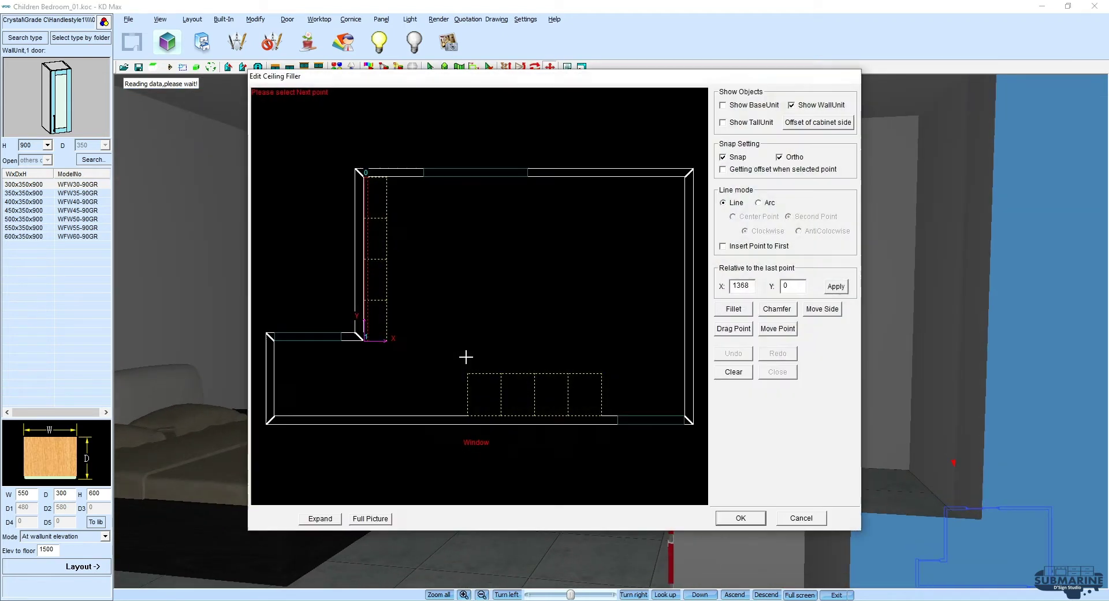
pyautogui.click(732, 520)
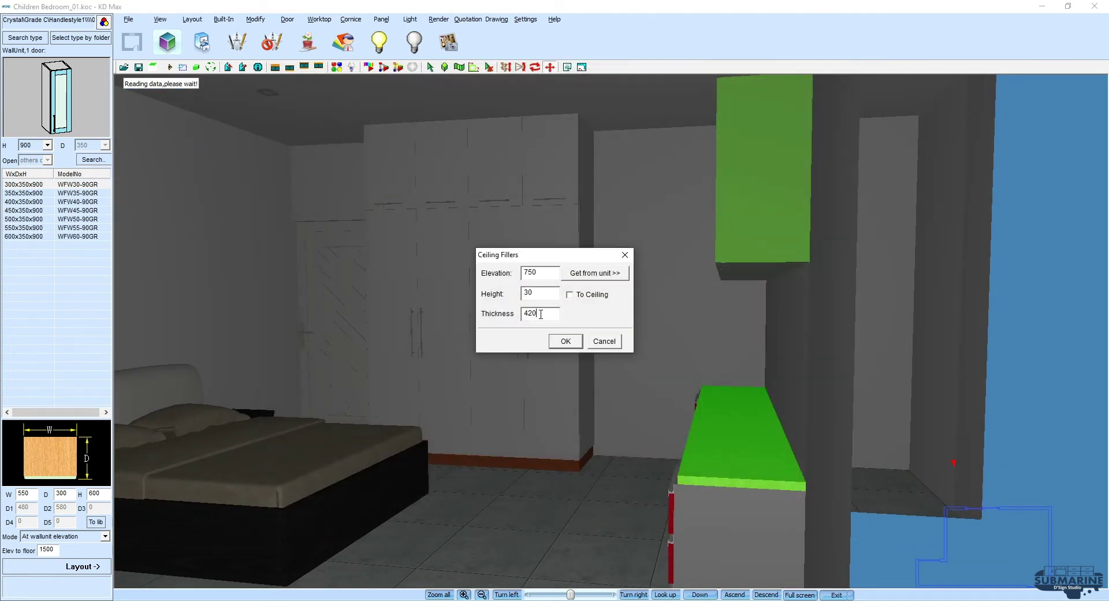
pyautogui.press('Return')
pyautogui.moveTo(585, 341)
pyautogui.mouseDown()
pyautogui.moveTo(840, 335)
pyautogui.moveTo(704, 406)
pyautogui.moveTo(722, 415)
pyautogui.moveTo(722, 396)
pyautogui.moveTo(723, 415)
pyautogui.moveTo(658, 423)
pyautogui.moveTo(668, 391)
pyautogui.moveTo(703, 380)
pyautogui.mouseUp()
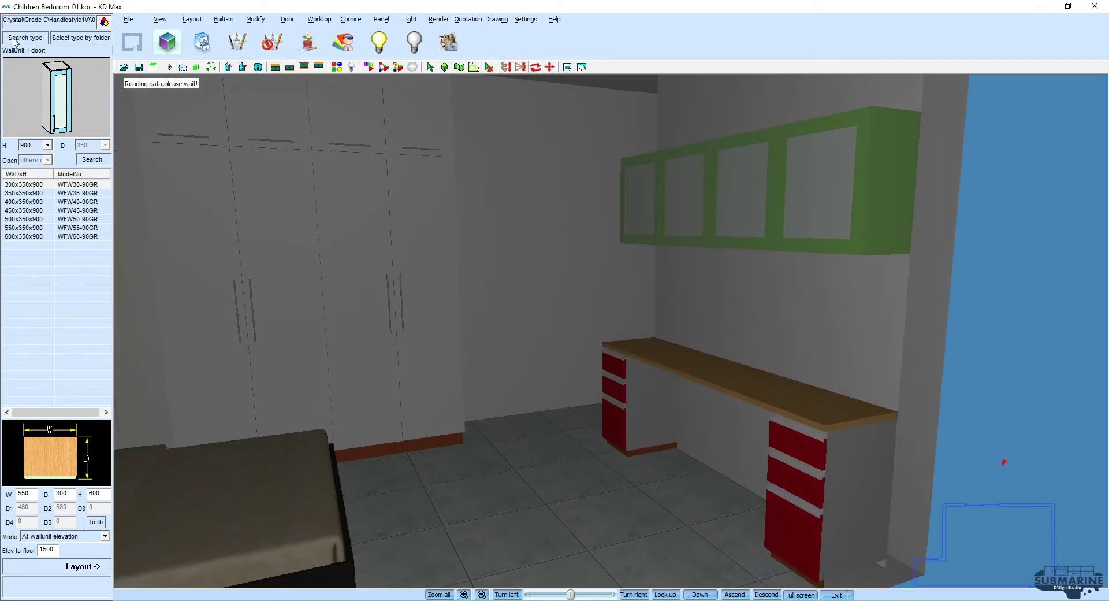
# Step: Open the chair collection under Other products and switch to top-down plan view
pyautogui.click(721, 159)
pyautogui.click(725, 237)
pyautogui.click(725, 237)
pyautogui.click(725, 237)
pyautogui.doubleClick(658, 265)
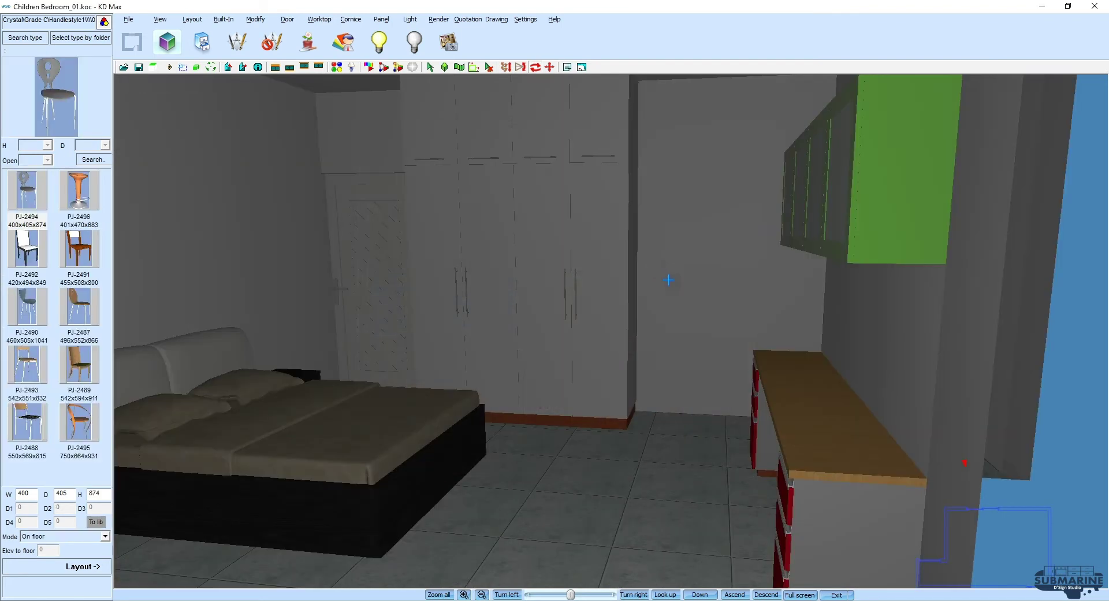
pyautogui.moveTo(668, 270); pyautogui.dragTo(750, 295)
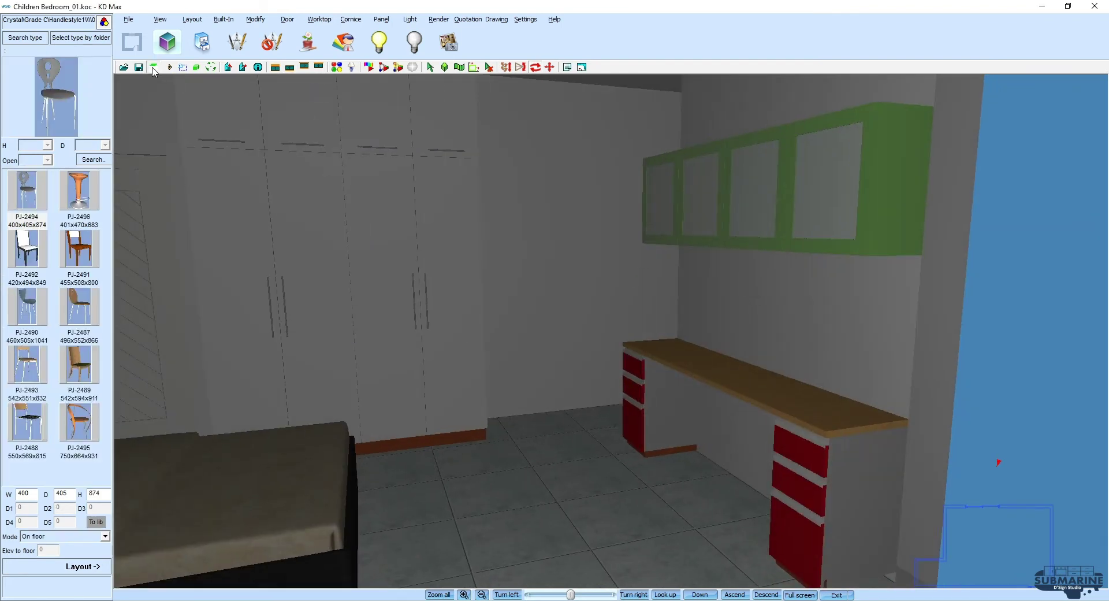
pyautogui.click(153, 67)
pyautogui.moveTo(599, 243); pyautogui.dragTo(516, 340)
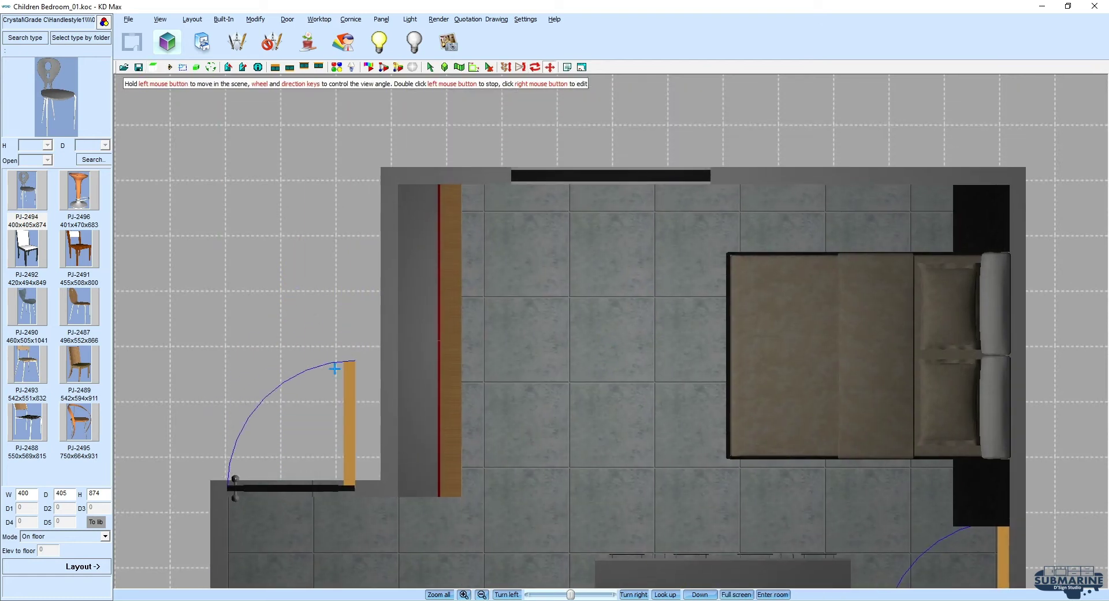
# Step: Place a rotated white PJ-2492 chair in front of the desk and copy a second beside it
pyautogui.click(27, 267)
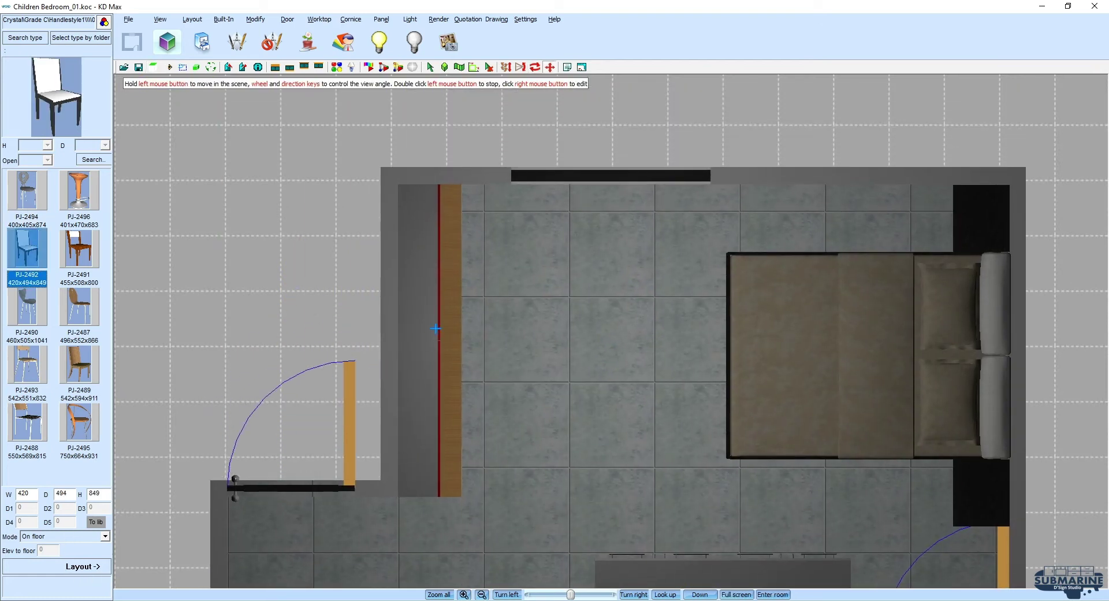
pyautogui.click(80, 567)
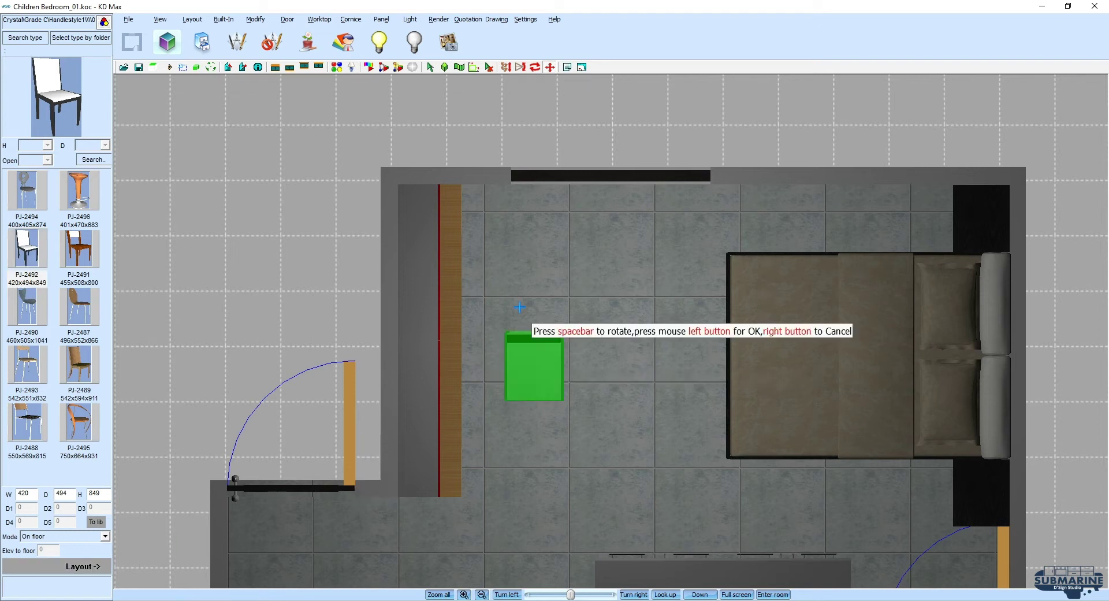
pyautogui.press('space')
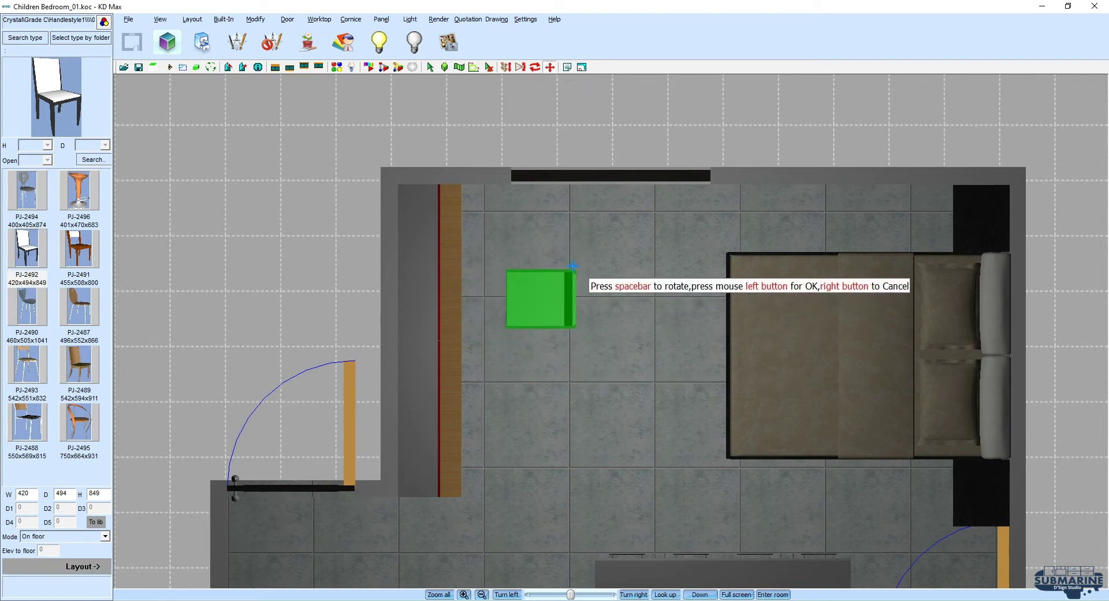
pyautogui.click(535, 255)
pyautogui.rightClick(511, 281)
pyautogui.click(552, 388)
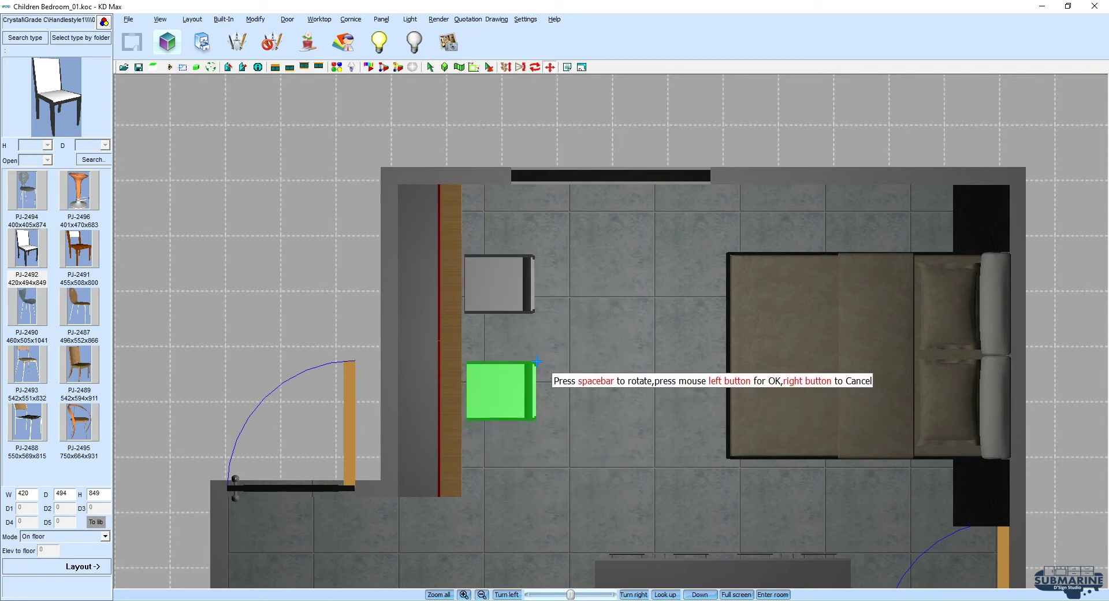
pyautogui.click(537, 361)
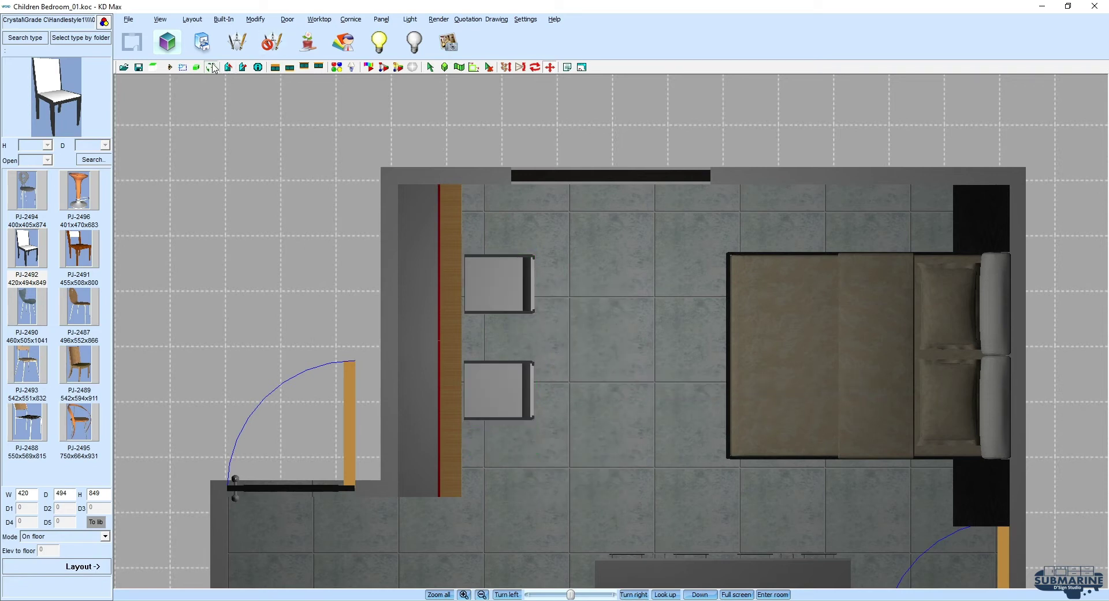
pyautogui.click(212, 67)
pyautogui.moveTo(508, 242)
pyautogui.mouseDown()
pyautogui.moveTo(267, 220)
pyautogui.moveTo(255, 269)
pyautogui.moveTo(351, 232)
pyautogui.moveTo(376, 240)
pyautogui.mouseUp()
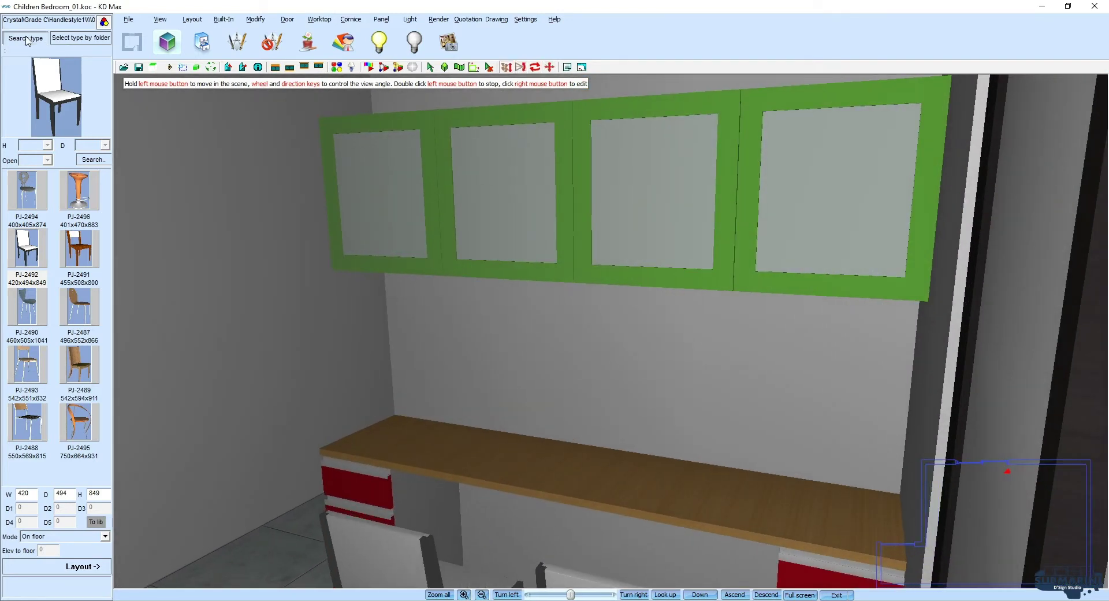
# Step: Load the Appliance class from the product category browser so TV models like the 1000 × 255 × 560 television appear
pyautogui.click(27, 40)
pyautogui.click(751, 237)
pyautogui.click(751, 237)
pyautogui.click(751, 237)
pyautogui.click(751, 236)
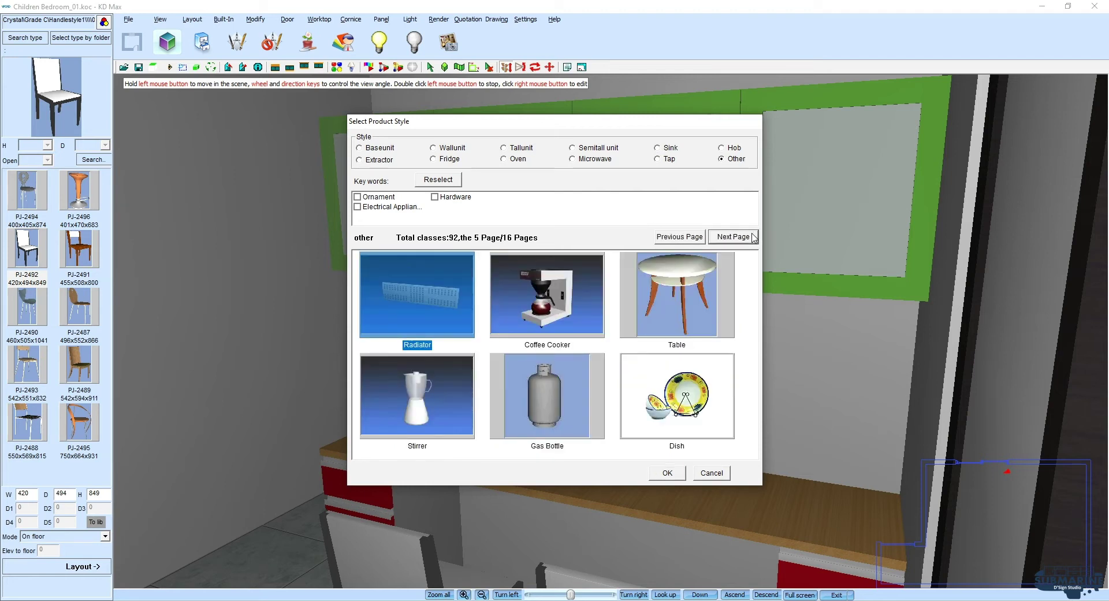
pyautogui.click(751, 237)
pyautogui.click(751, 237)
pyautogui.click(751, 237)
pyautogui.click(751, 237)
pyautogui.click(751, 237)
pyautogui.click(751, 236)
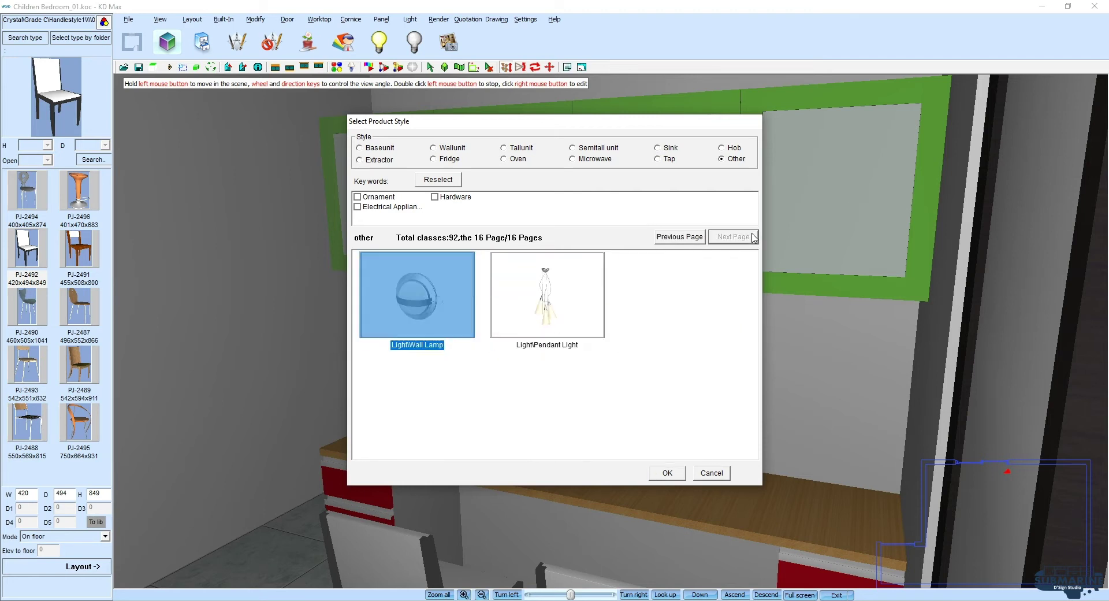
pyautogui.click(703, 237)
pyautogui.doubleClick(427, 407)
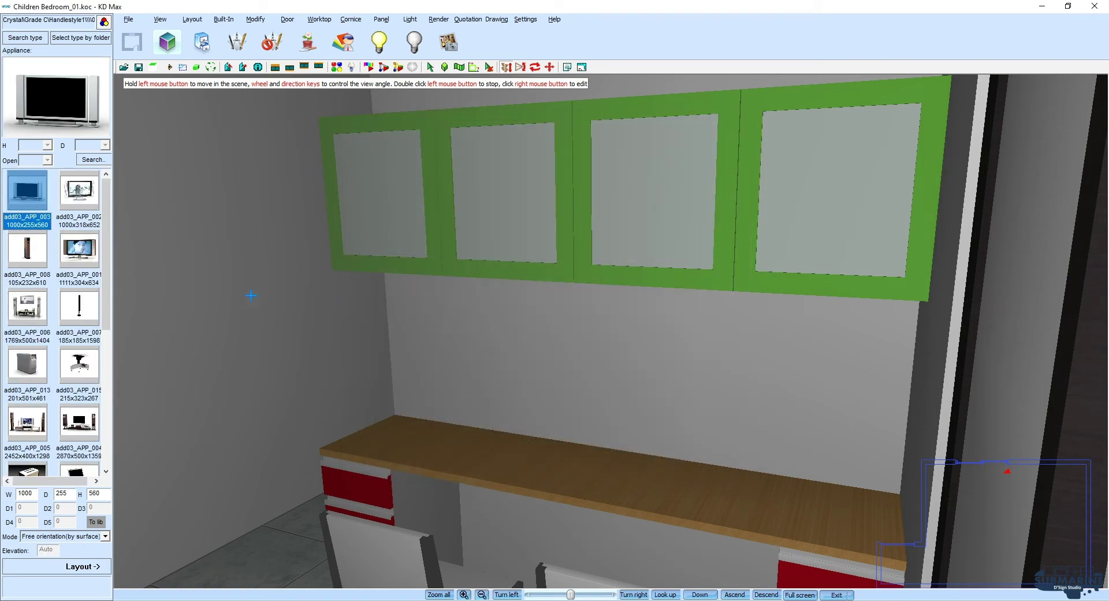
# Step: Place the add03_APP_012 laptop on the left-centre of the desk, rotated to face the room
pyautogui.scroll(-1, 104, 295)
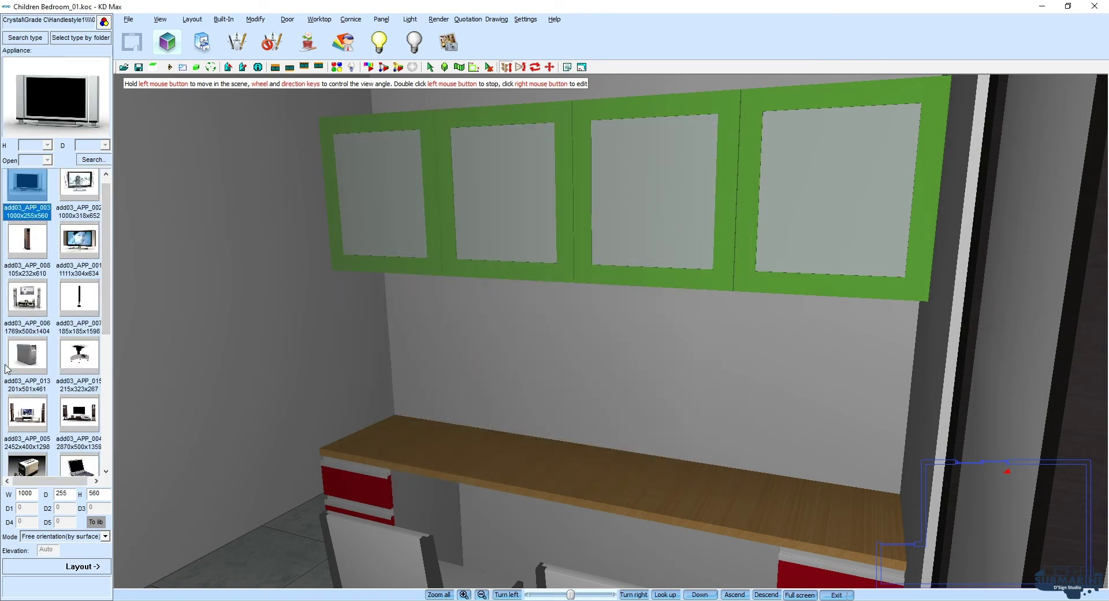
pyautogui.scroll(-5, 106, 273)
pyautogui.click(77, 370)
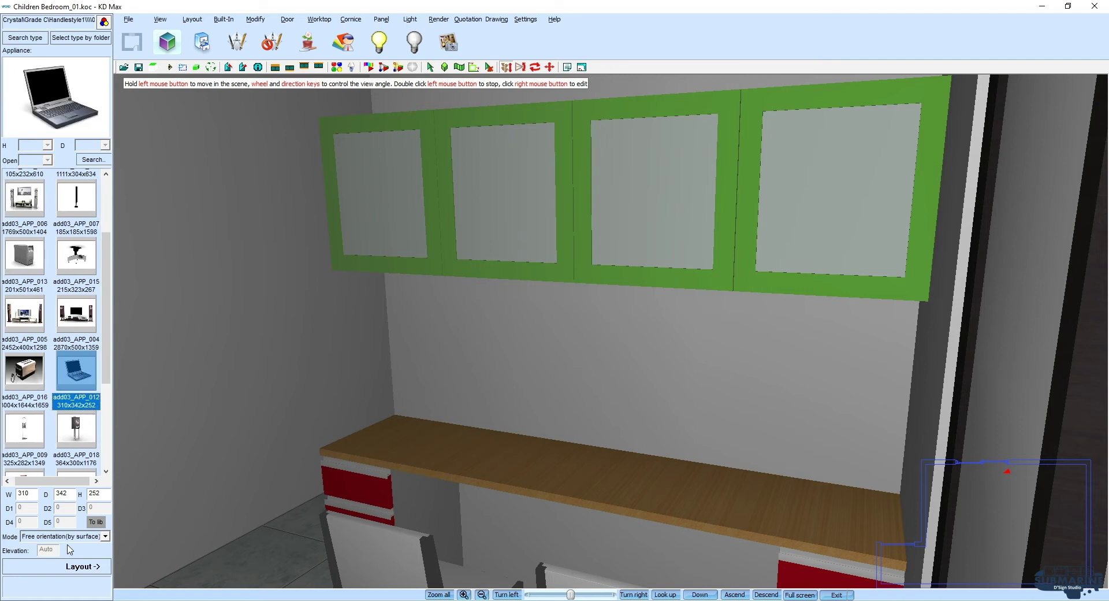
pyautogui.press('space')
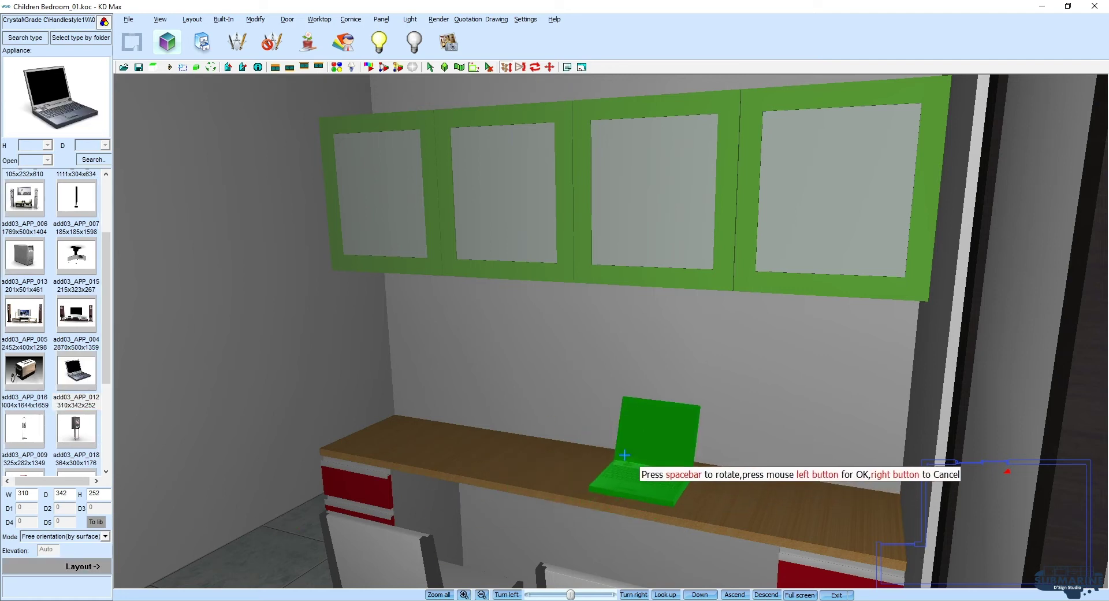
pyautogui.click(634, 456)
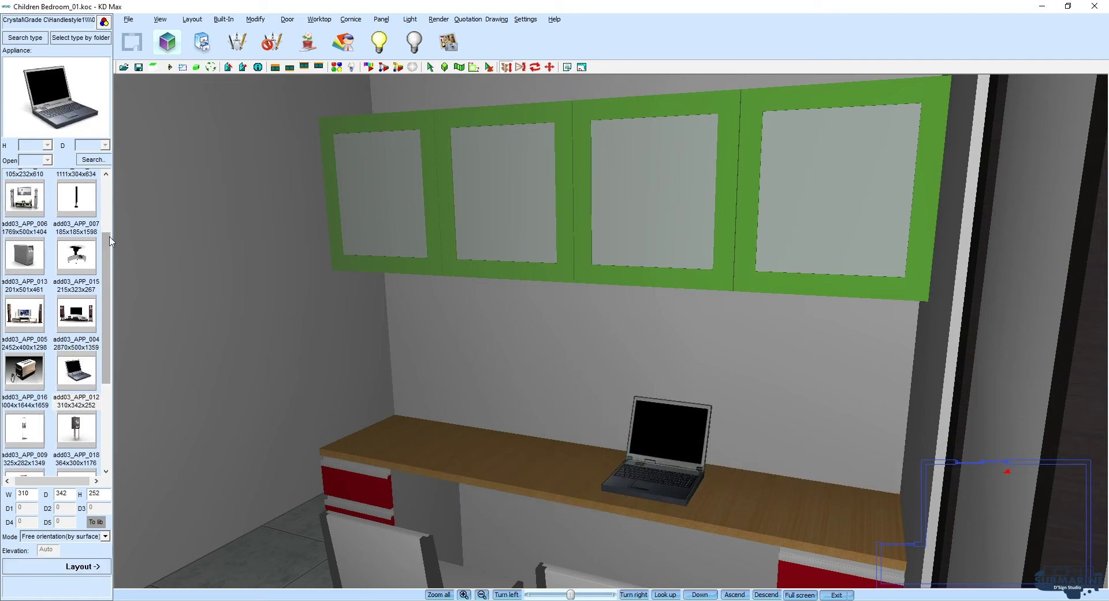
pyautogui.click(638, 483)
pyautogui.press('space')
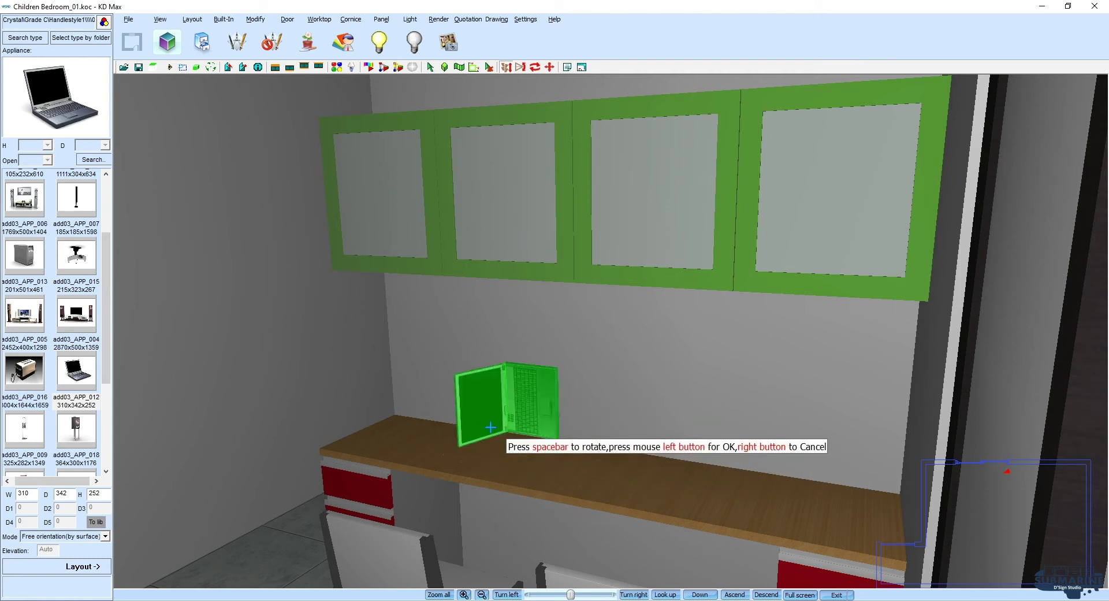
pyautogui.press('space')
pyautogui.click(487, 433)
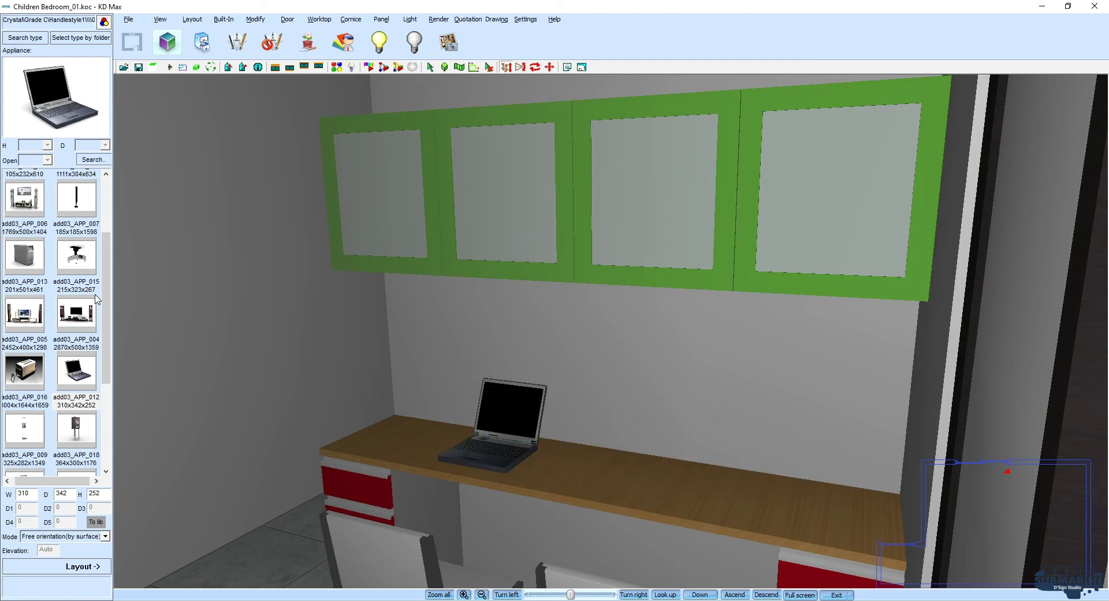
# Step: Preview the add03_APP_016 appliance and add03_APP_013 PC tower, and reframe the view on the desk wall
pyautogui.click(23, 374)
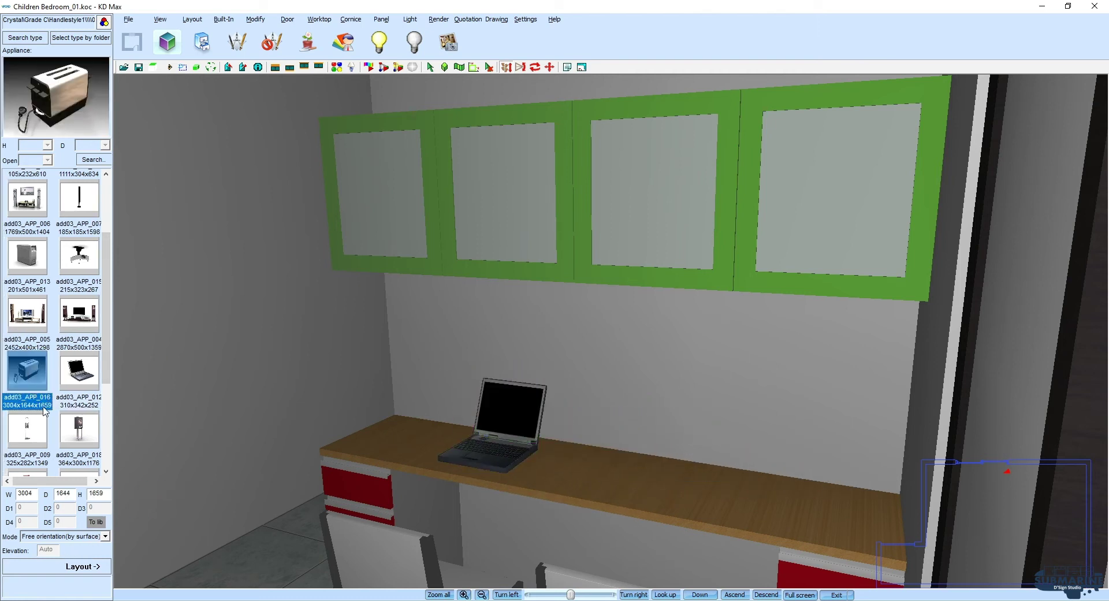
pyautogui.moveTo(107, 362); pyautogui.dragTo(106, 451)
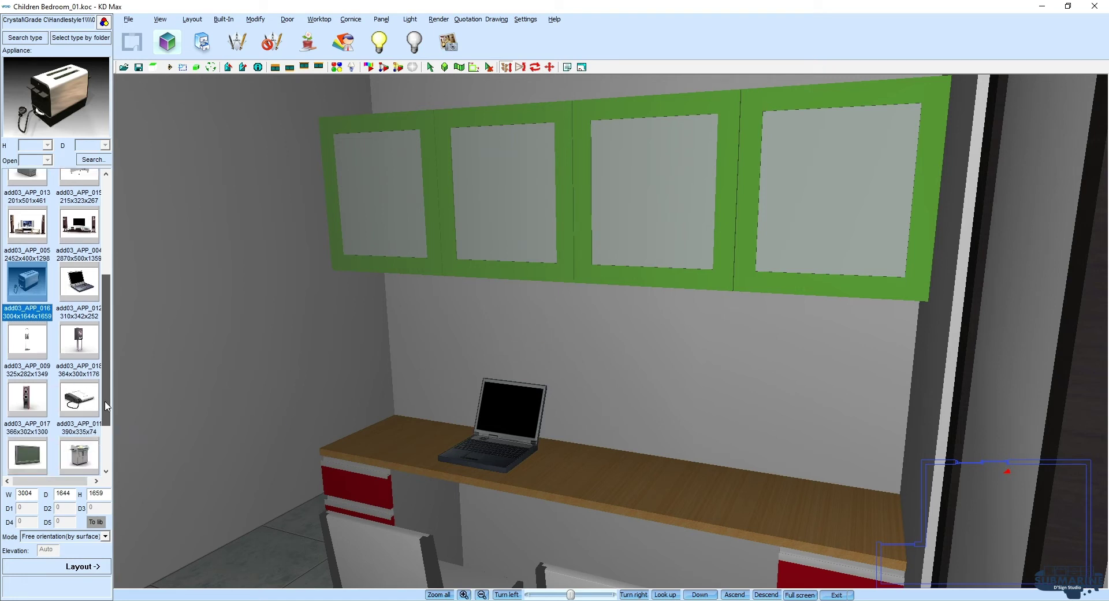
pyautogui.moveTo(103, 445); pyautogui.dragTo(103, 297)
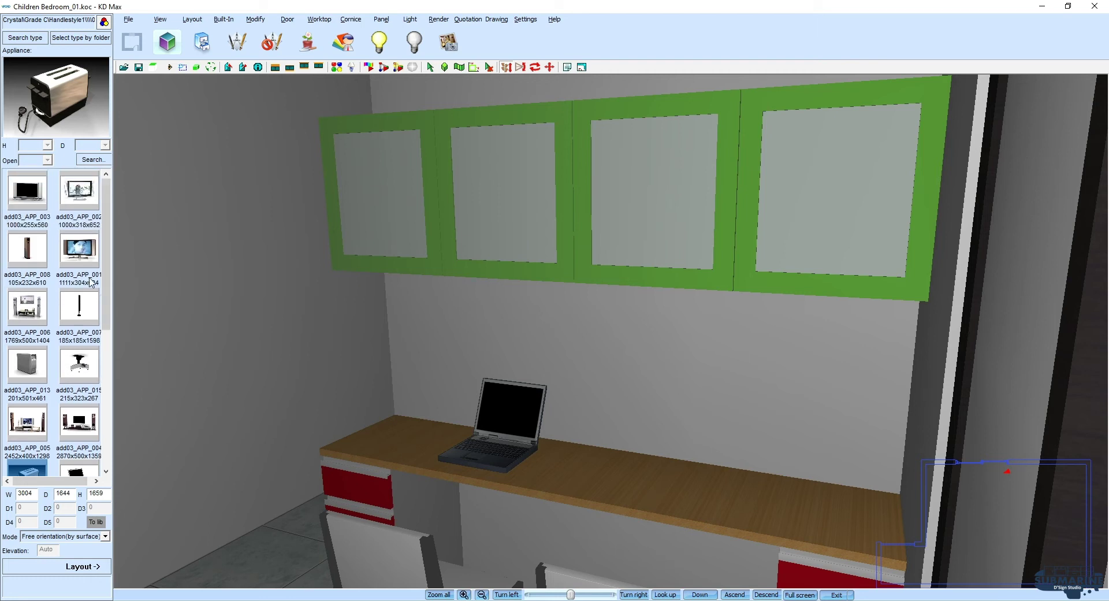
pyautogui.click(33, 364)
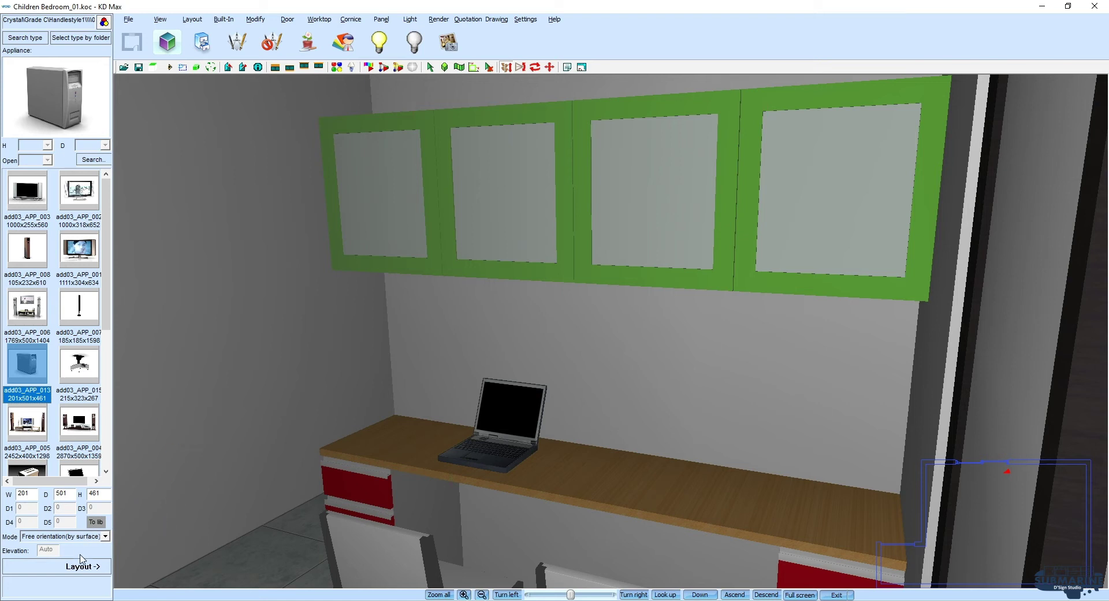
pyautogui.moveTo(621, 392); pyautogui.dragTo(681, 370)
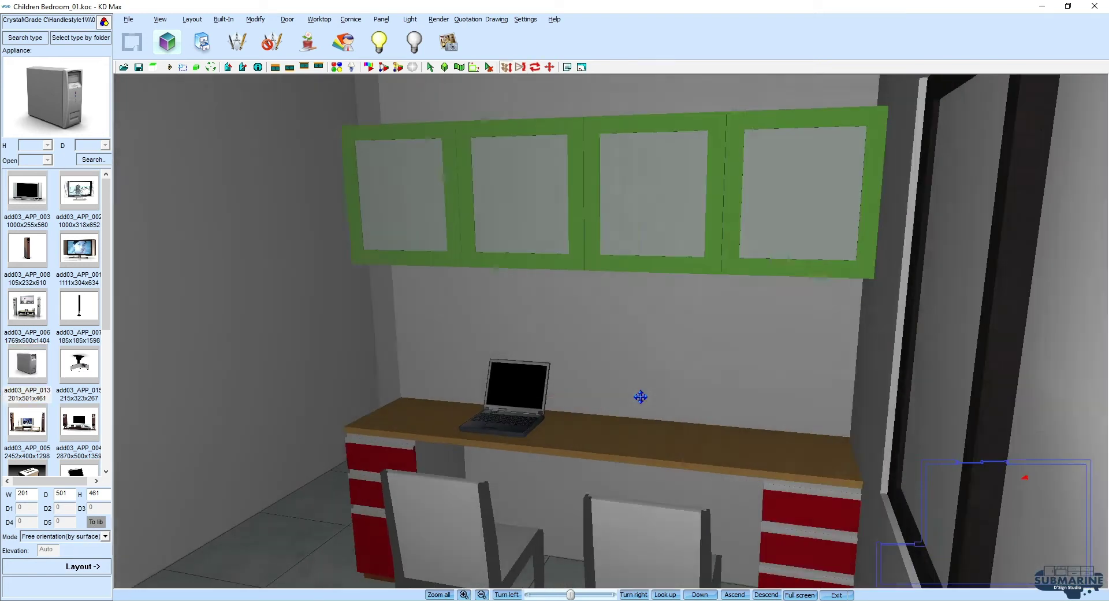
pyautogui.moveTo(680, 369); pyautogui.dragTo(624, 415)
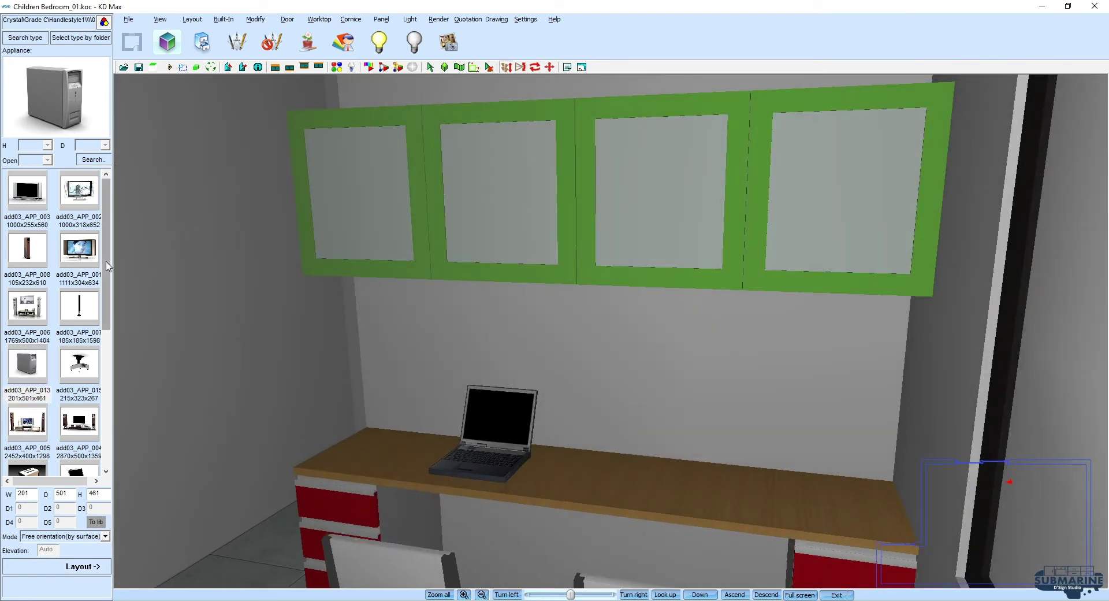
pyautogui.click(24, 38)
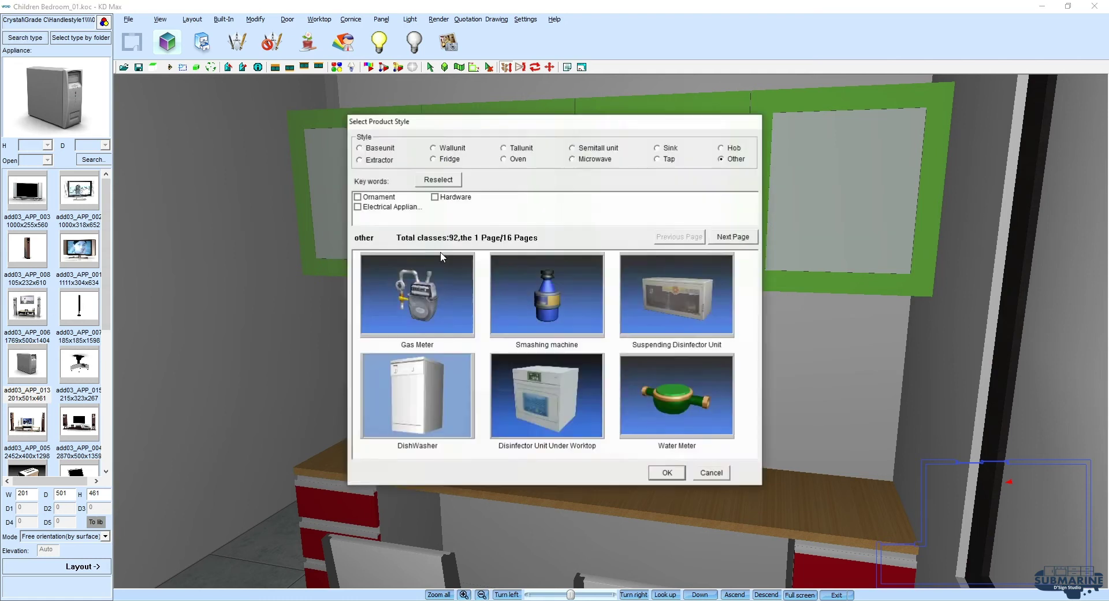
# Step: Place the add03_APP_011 telephone on the right end of the study desk
pyautogui.click(732, 236)
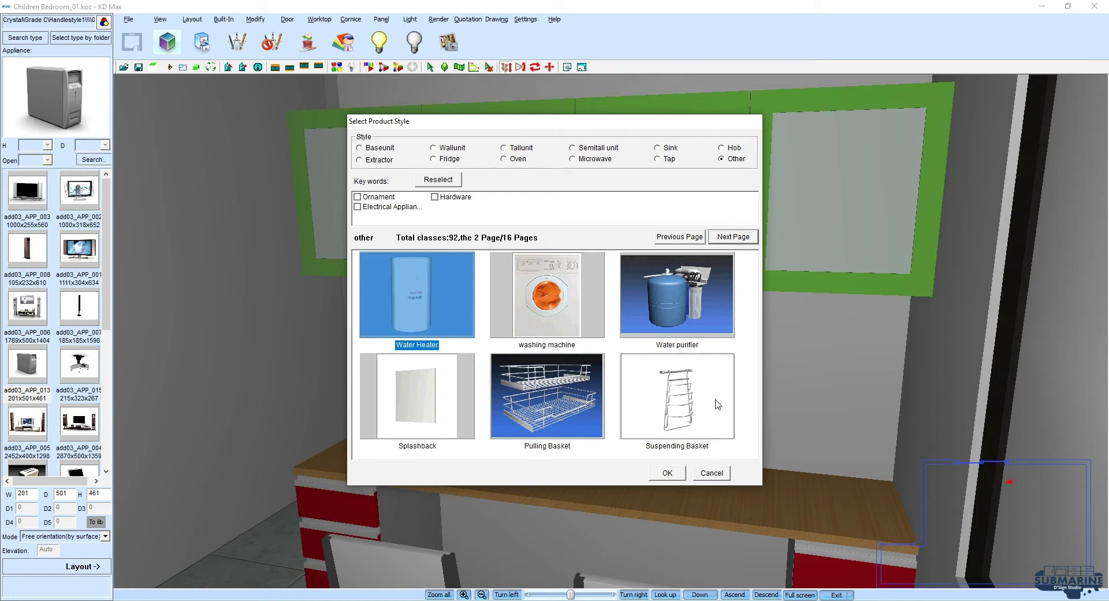
pyautogui.click(711, 470)
pyautogui.moveTo(108, 242); pyautogui.dragTo(108, 361)
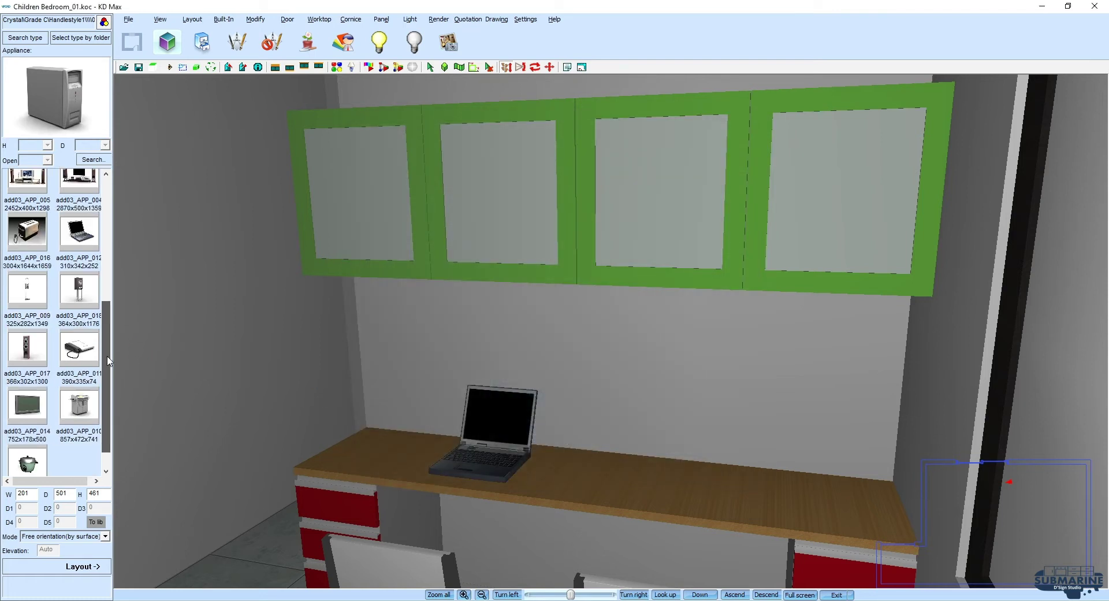
pyautogui.click(77, 382)
pyautogui.click(87, 570)
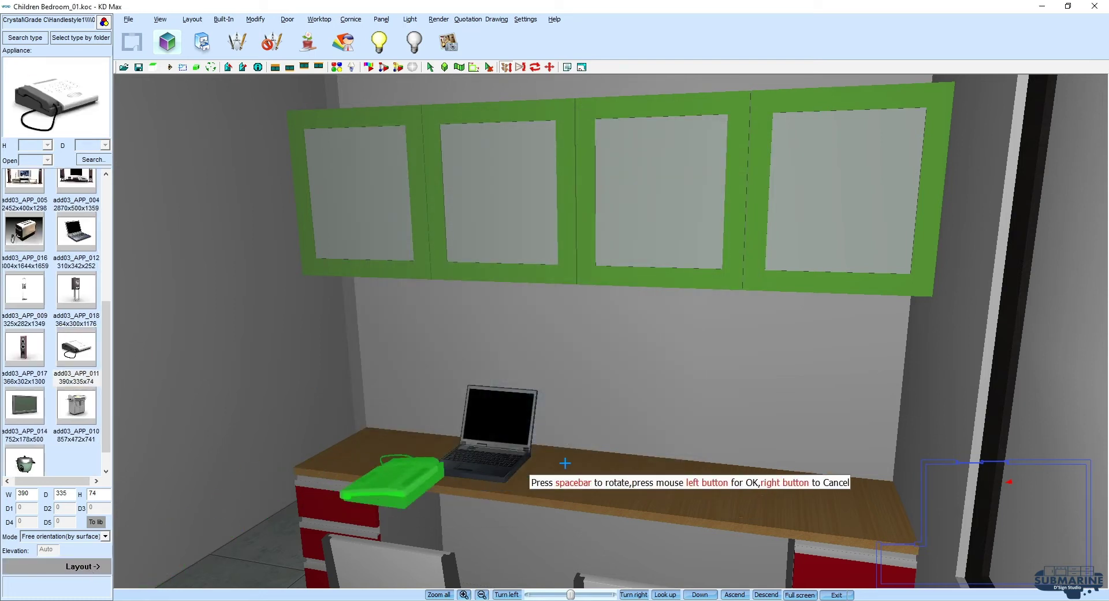
pyautogui.click(745, 477)
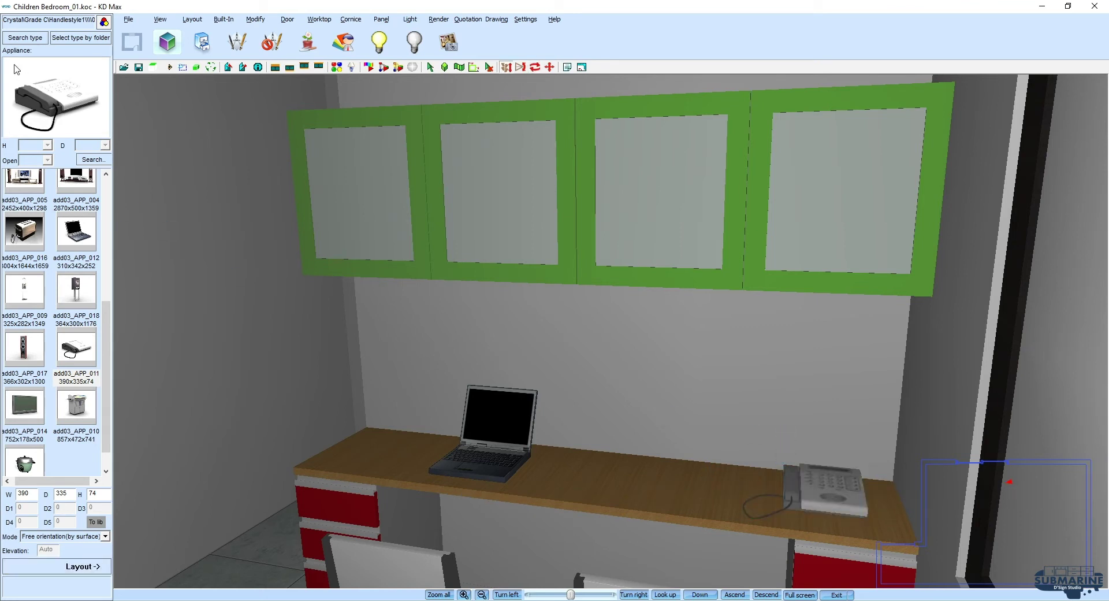
# Step: Switch the library to the Decoration category and pick an upright book to place
pyautogui.click(26, 38)
pyautogui.click(734, 237)
pyautogui.click(734, 237)
pyautogui.click(733, 236)
pyautogui.click(733, 237)
pyautogui.click(733, 237)
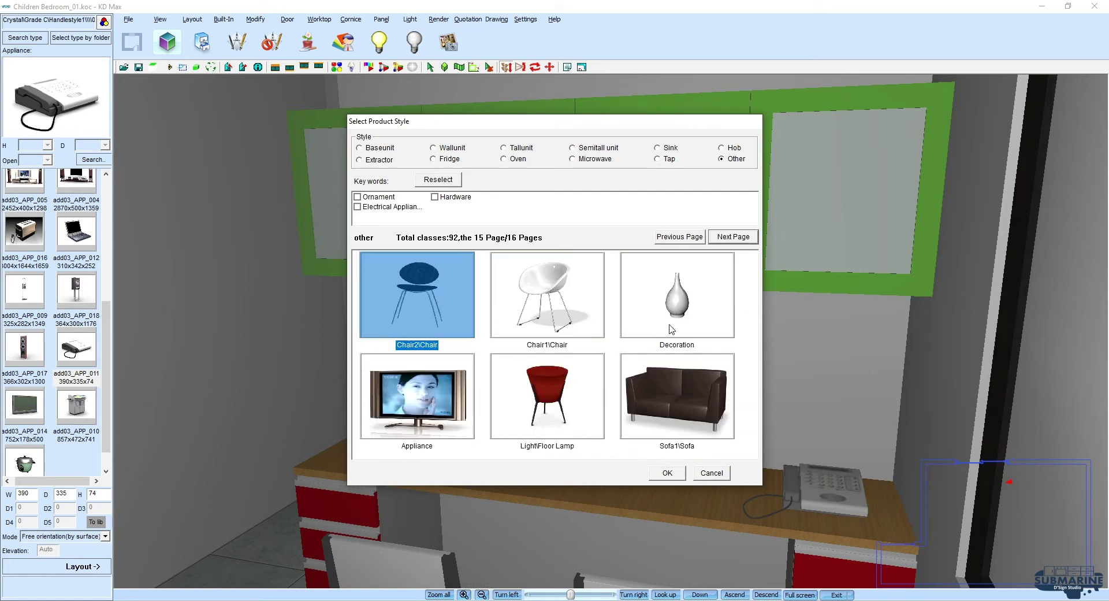
pyautogui.doubleClick(677, 295)
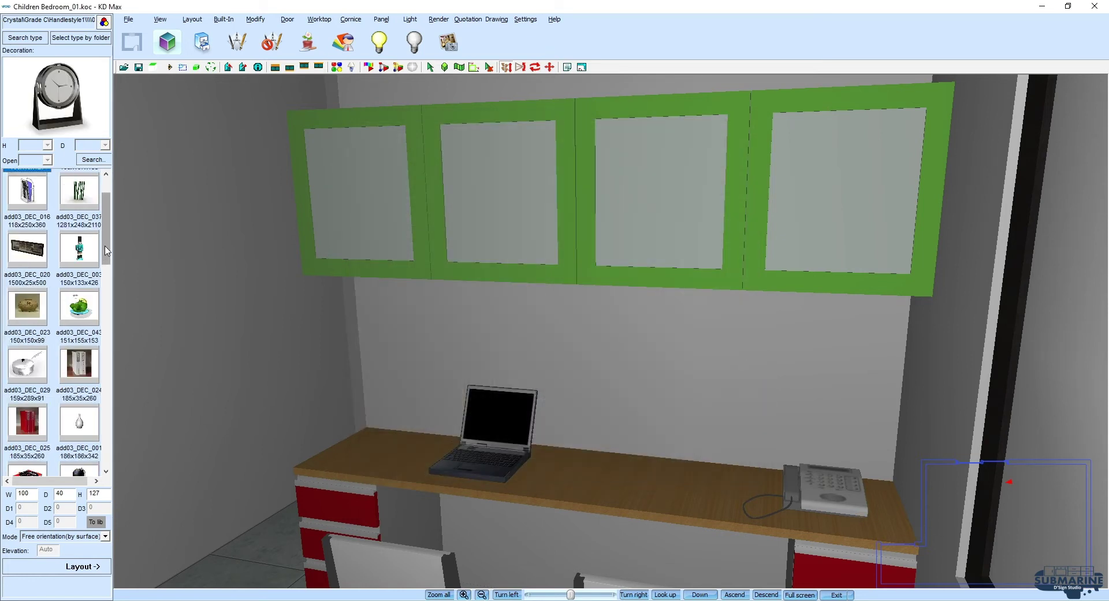
pyautogui.click(81, 366)
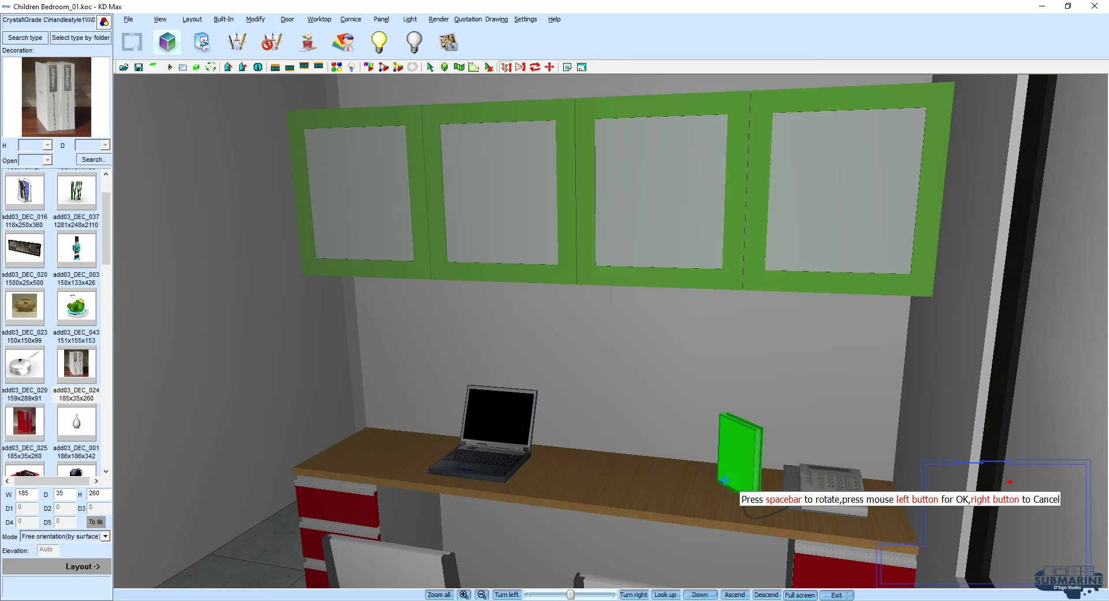
# Step: Place the add03_DEC_018 book stack beside the telephone and a copy left of the laptop
pyautogui.click(716, 471)
pyautogui.moveTo(109, 253); pyautogui.dragTo(110, 294)
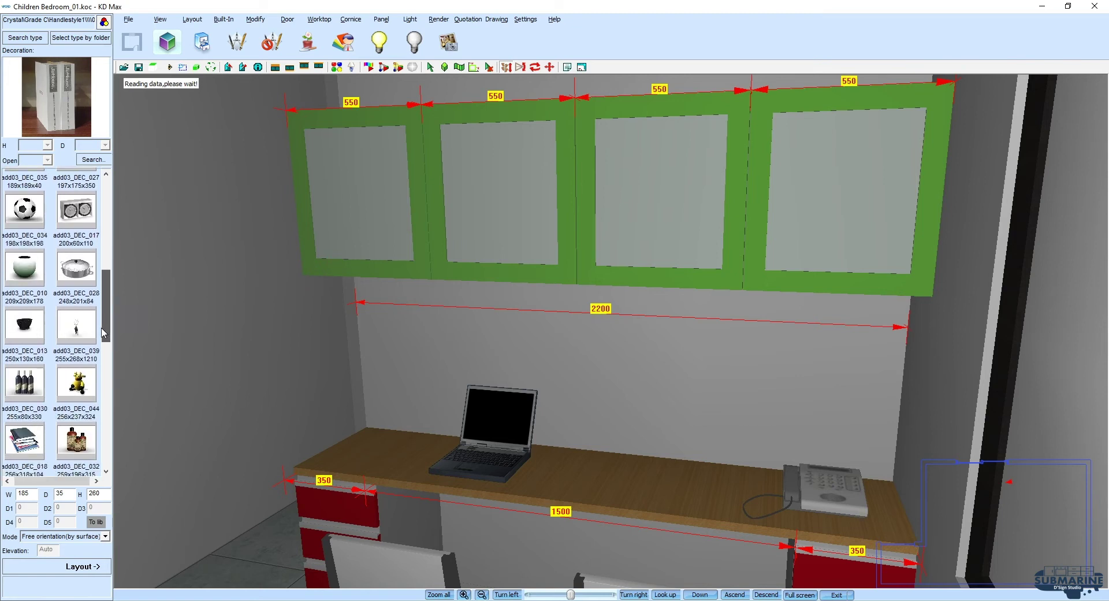
pyautogui.moveTo(109, 295); pyautogui.dragTo(110, 353)
pyautogui.click(27, 344)
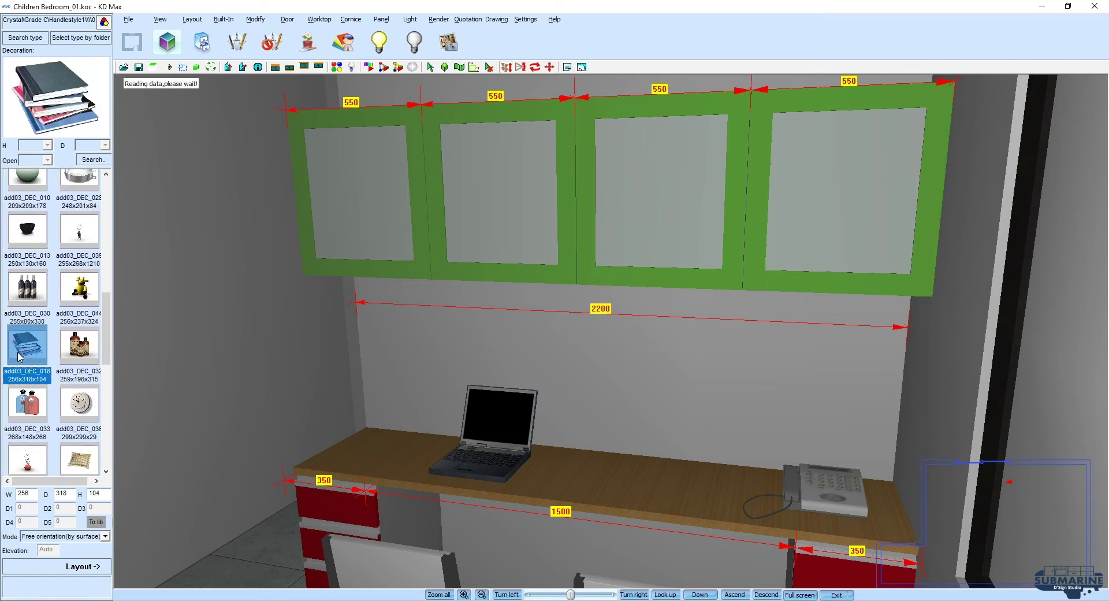
pyautogui.click(737, 483)
pyautogui.rightClick(716, 492)
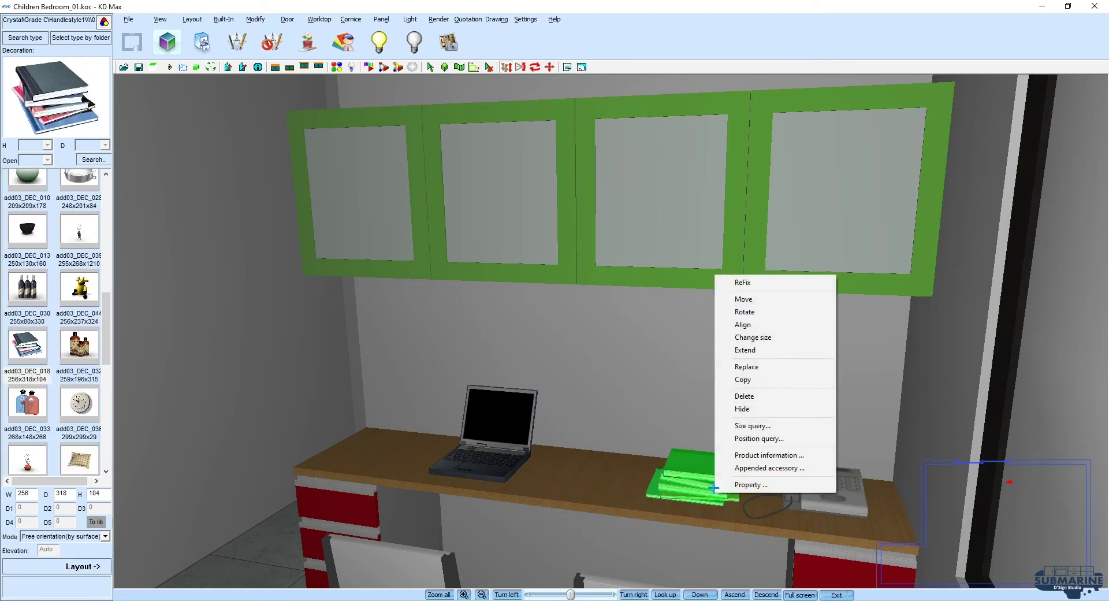
pyautogui.click(746, 379)
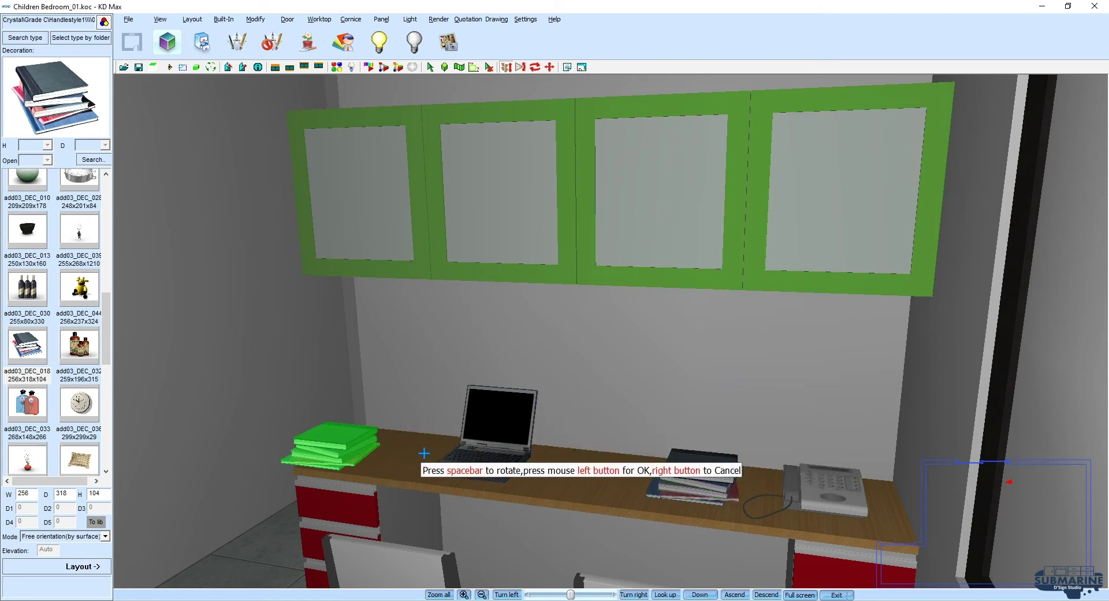
pyautogui.click(439, 444)
# Step: Select the laptop on the desk and start editing it
pyautogui.scroll(-3, 439, 444)
pyautogui.scroll(2, 403, 384)
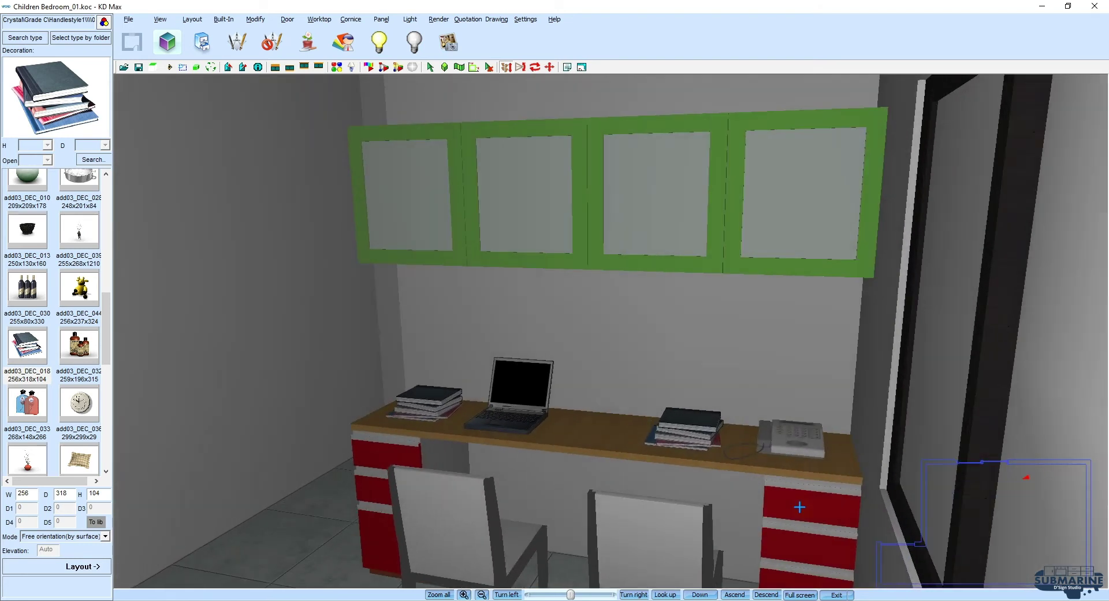
pyautogui.scroll(2, 455, 393)
pyautogui.scroll(2, 483, 416)
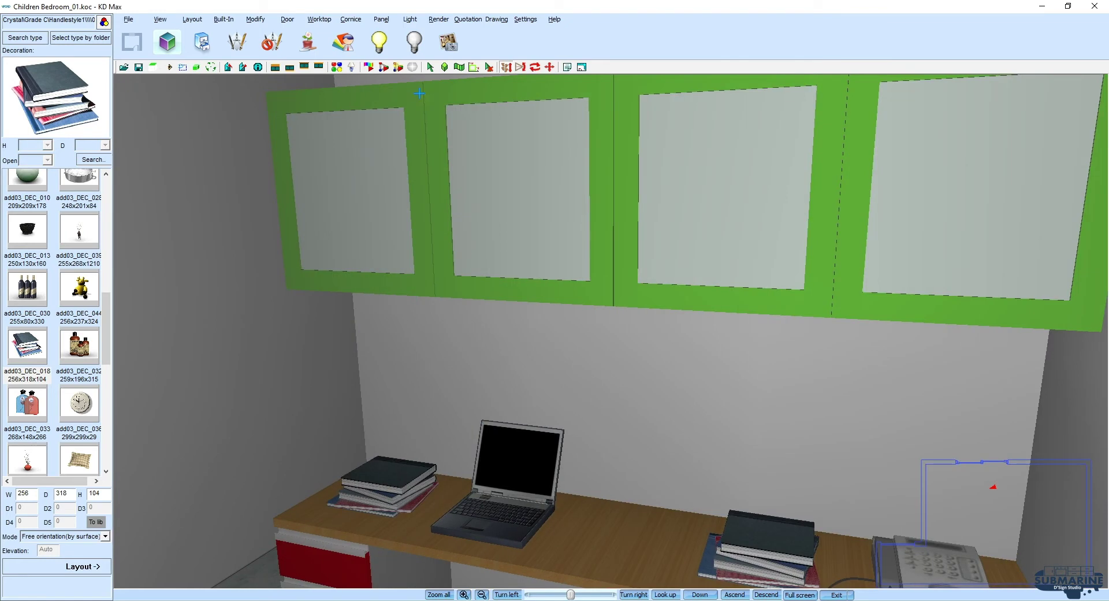
pyautogui.click(520, 471)
pyautogui.rightClick(519, 471)
pyautogui.click(486, 452)
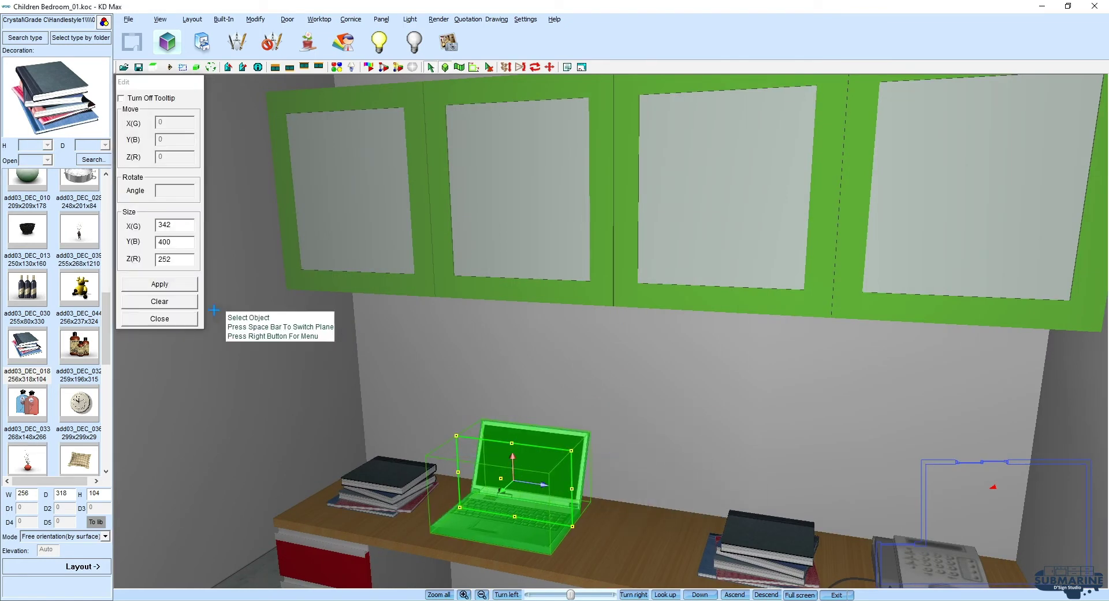
# Step: Give the laptop screen the Material\screen-0.jpg texture in the Material Editor
pyautogui.click(182, 316)
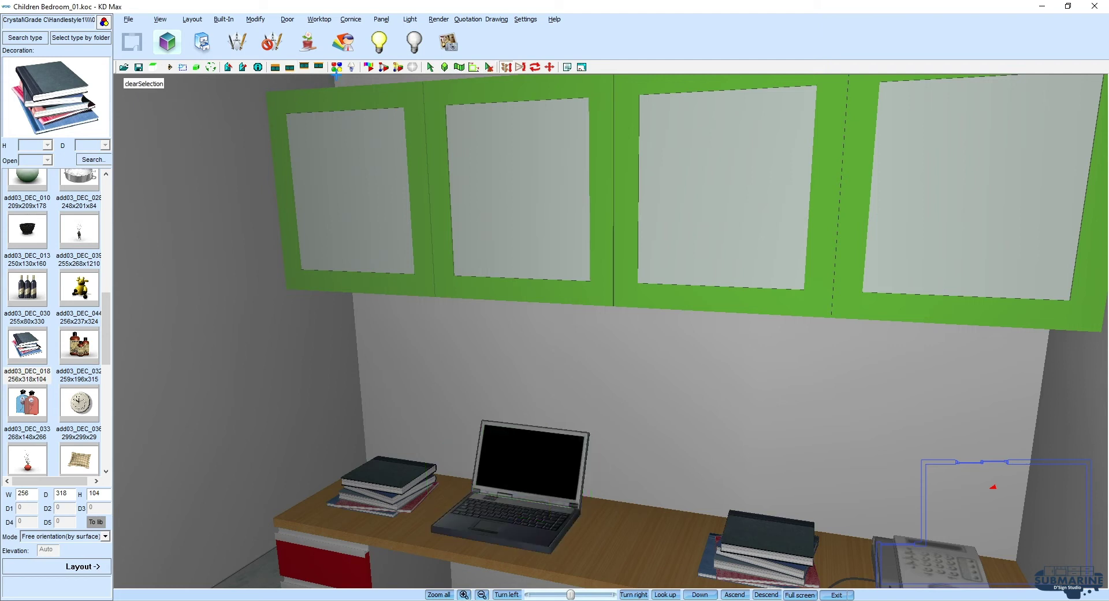
pyautogui.click(336, 67)
pyautogui.click(407, 232)
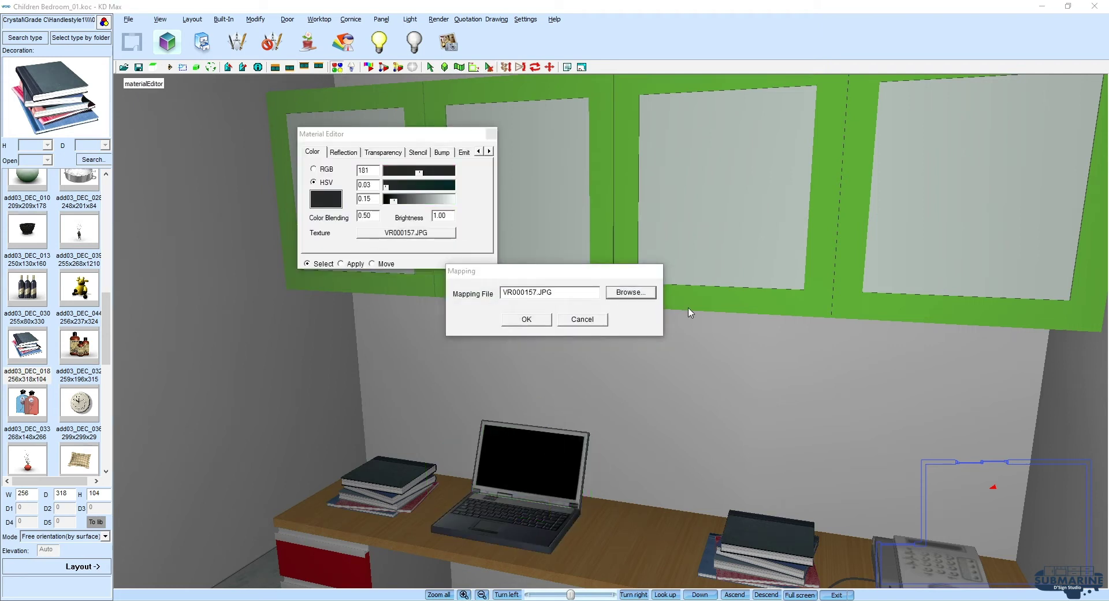
pyautogui.click(631, 292)
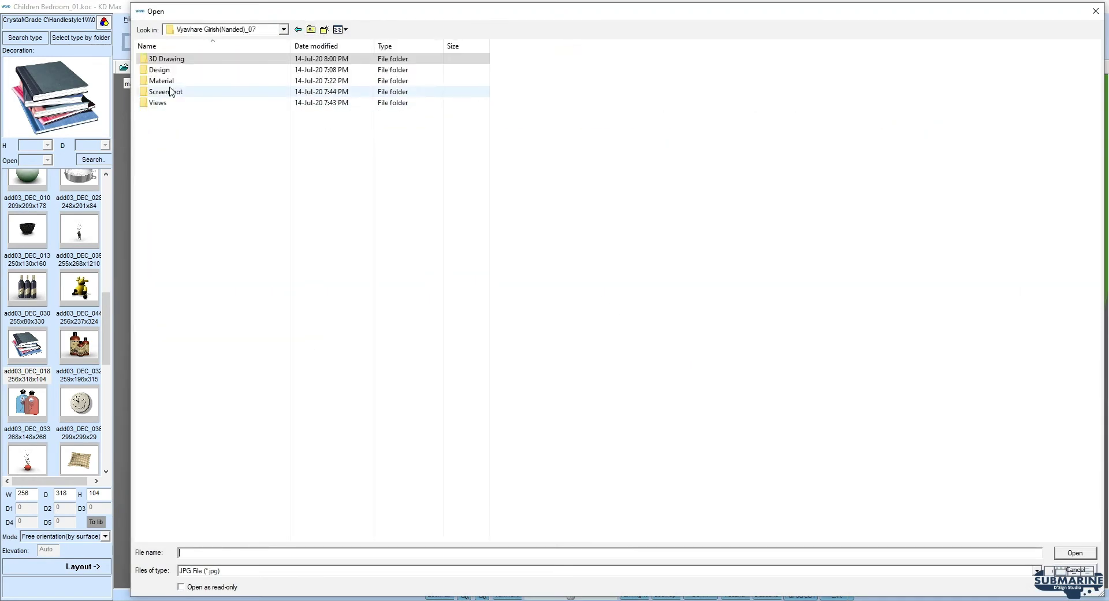
pyautogui.doubleClick(163, 80)
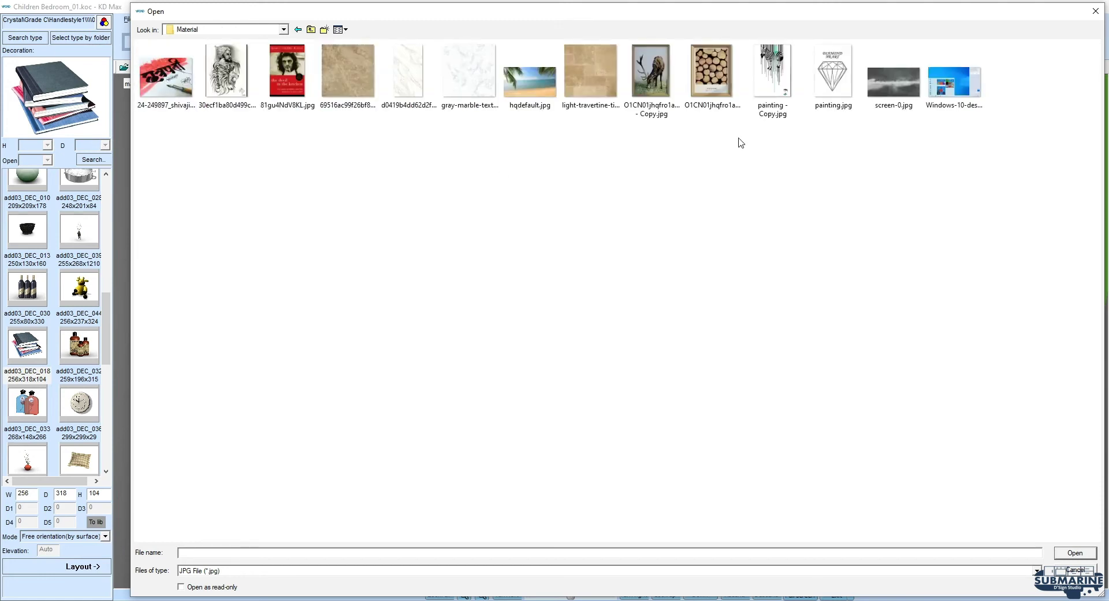
pyautogui.doubleClick(890, 93)
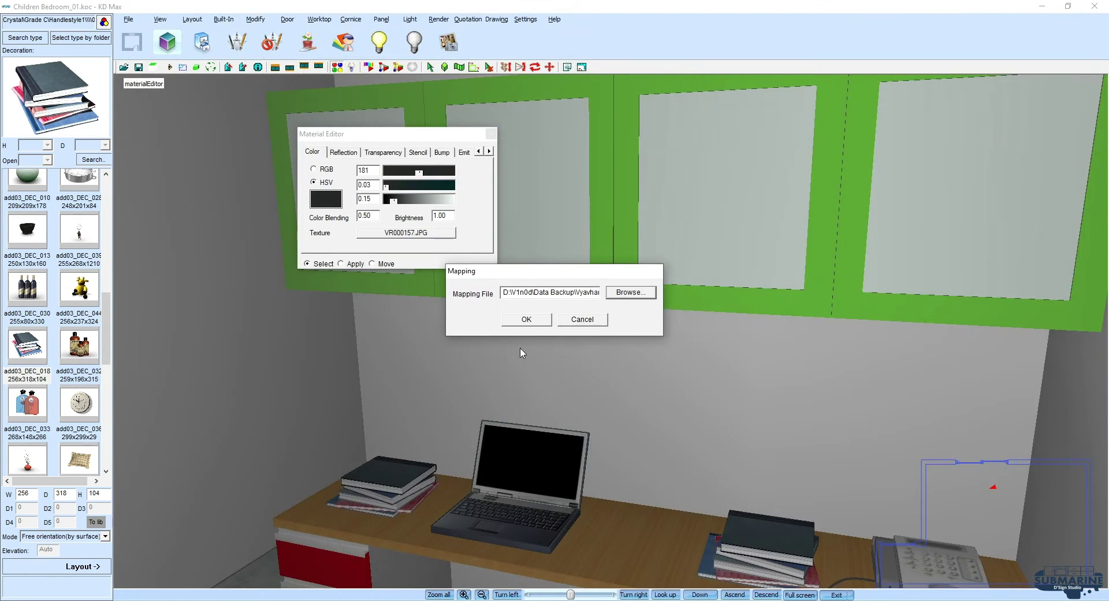
pyautogui.click(525, 349)
pyautogui.click(491, 134)
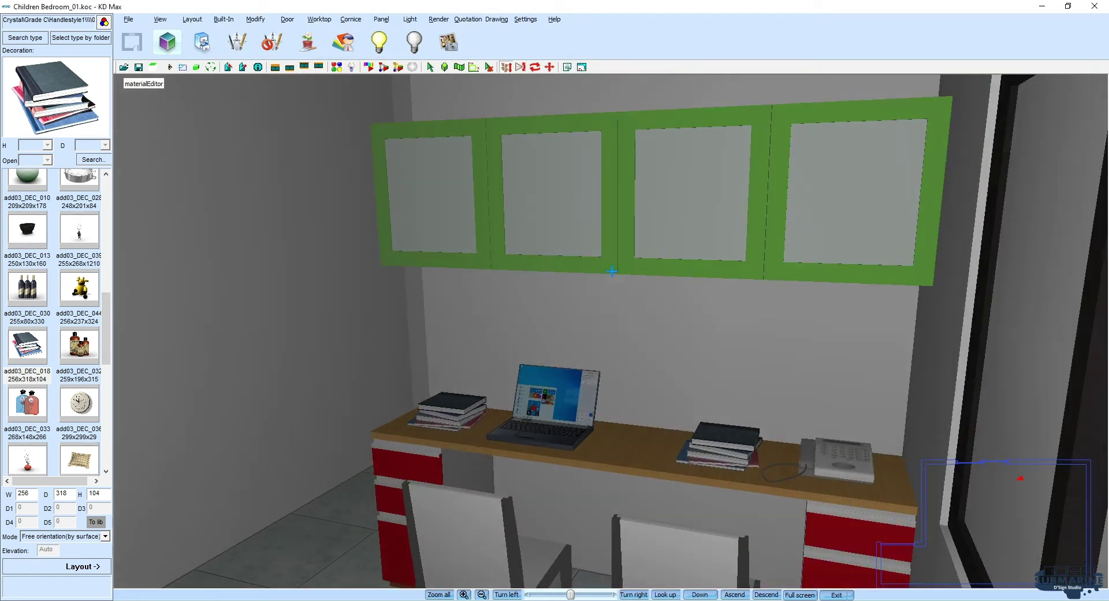
pyautogui.moveTo(520, 231); pyautogui.dragTo(666, 275)
# Step: Save the scene and select both desk drawer cabinets for a door colour change
pyautogui.hotkey('ctrl', 's')
pyautogui.press('Return')
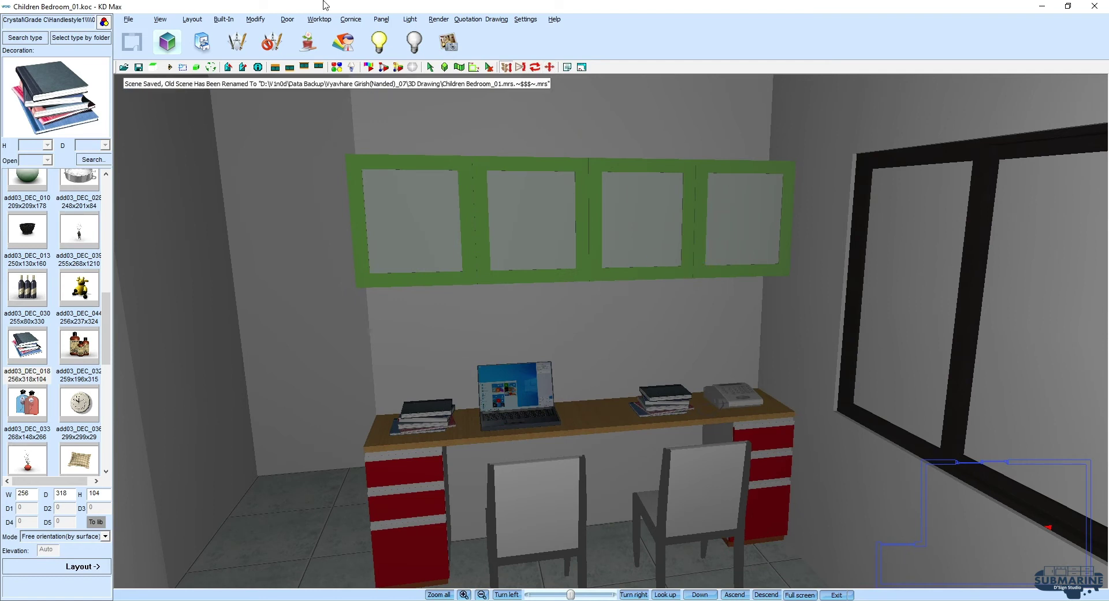
pyautogui.click(293, 23)
pyautogui.click(439, 34)
pyautogui.click(405, 491)
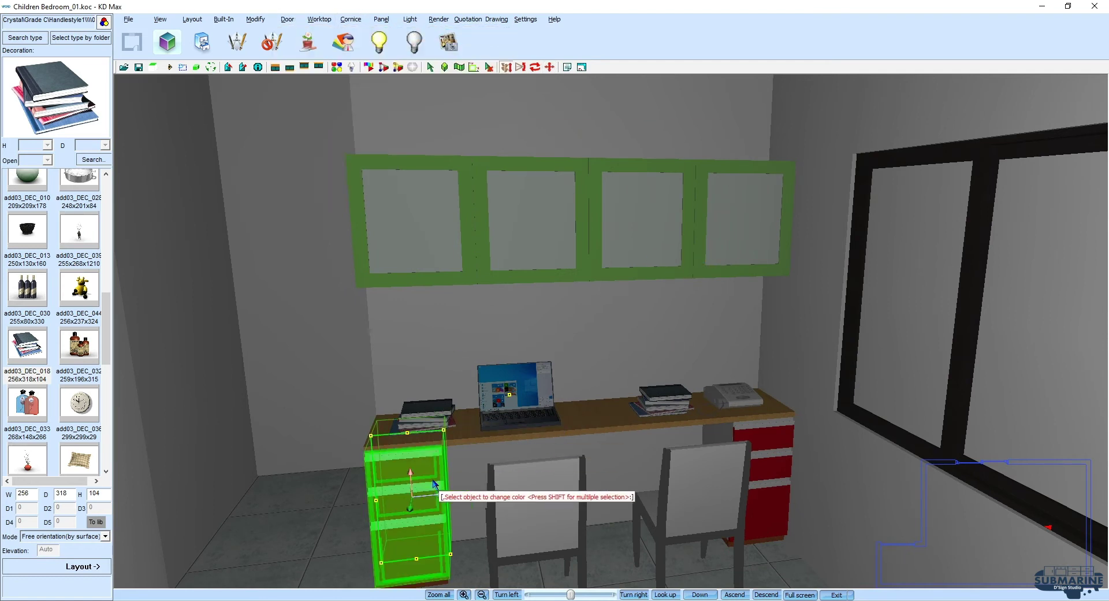
pyautogui.click(774, 472)
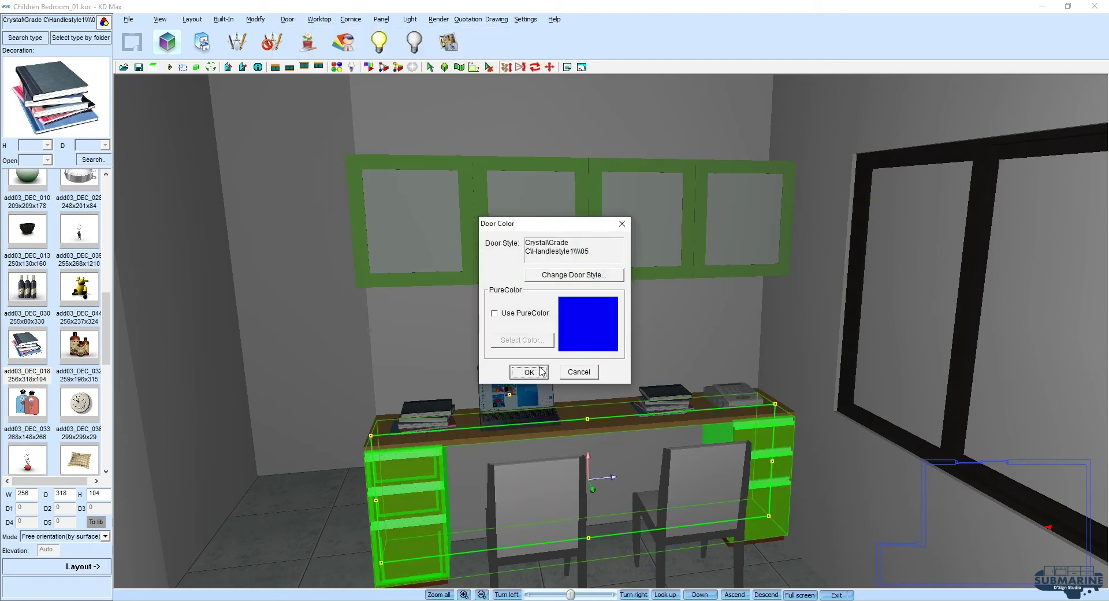
# Step: Restyle the drawer fronts with the Default door shape and finish 14
pyautogui.click(574, 275)
pyautogui.click(729, 153)
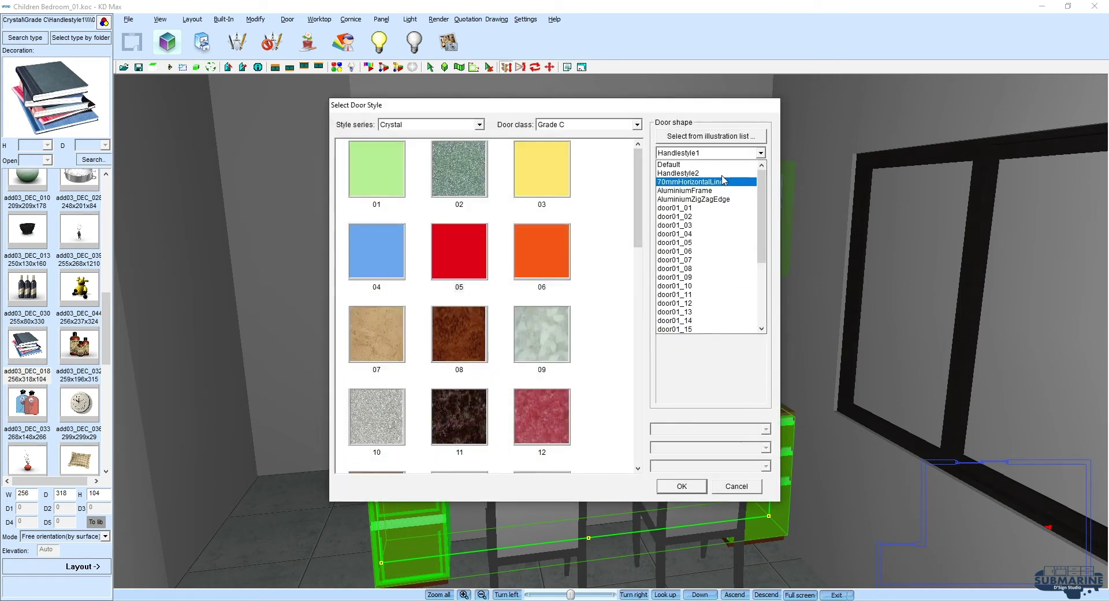
pyautogui.click(673, 165)
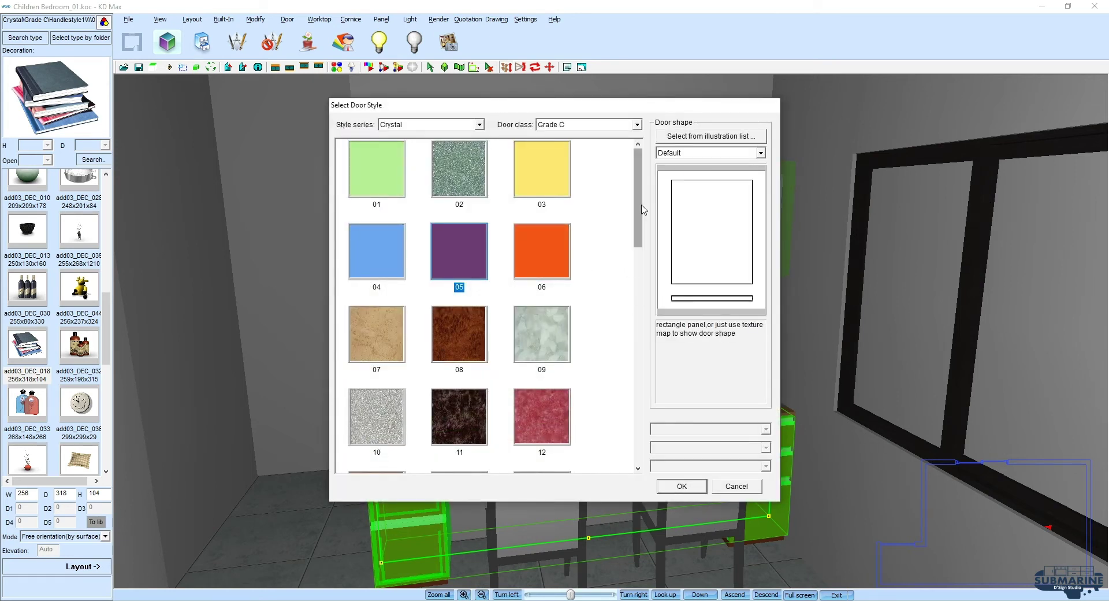
pyautogui.moveTo(639, 205); pyautogui.dragTo(639, 308)
pyautogui.click(456, 172)
pyautogui.doubleClick(456, 173)
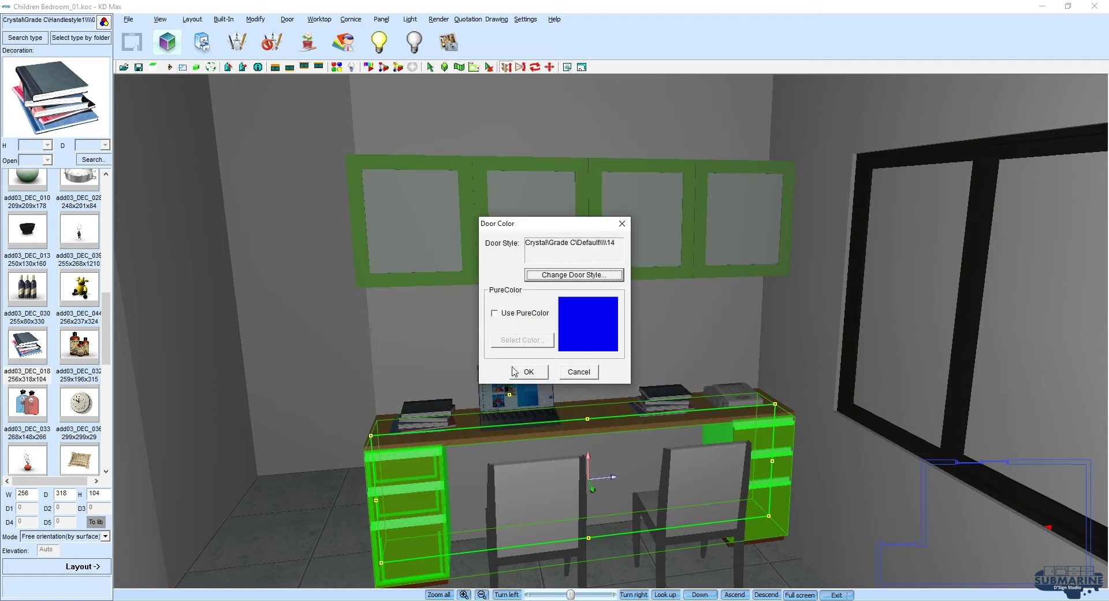
pyautogui.click(507, 370)
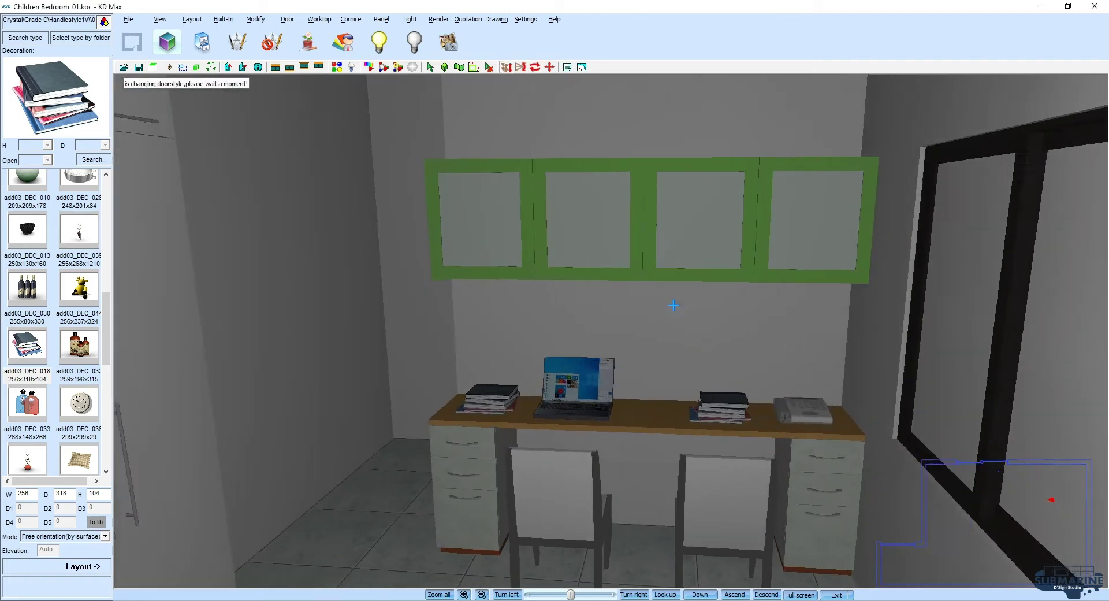
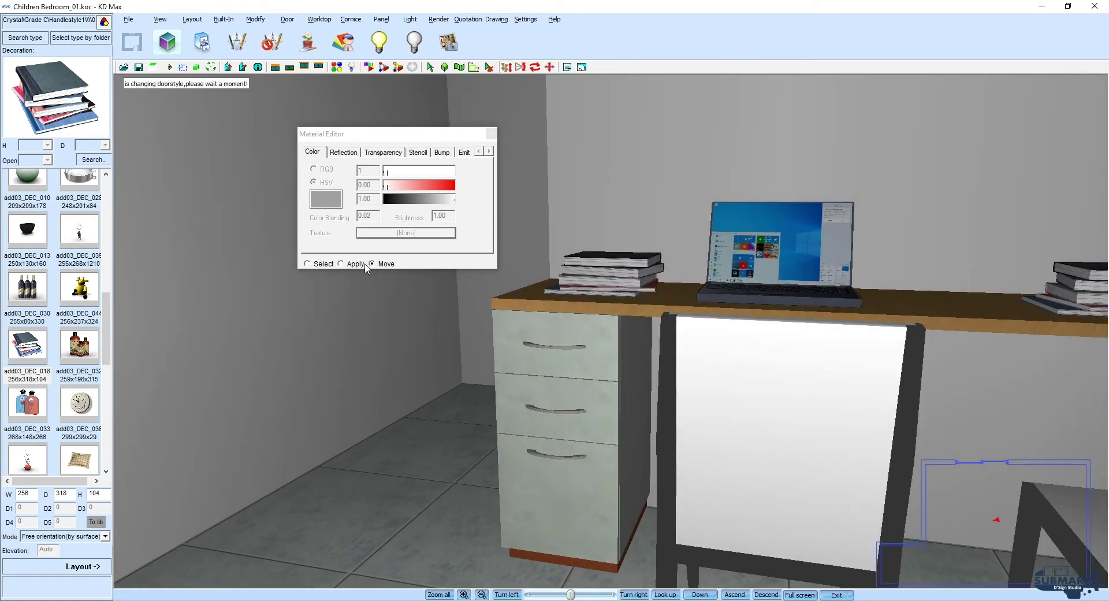
# Step: Paint the desk's top, middle and bottom drawer fronts and cabinet side white
pyautogui.click(353, 264)
pyautogui.click(615, 362)
pyautogui.click(614, 386)
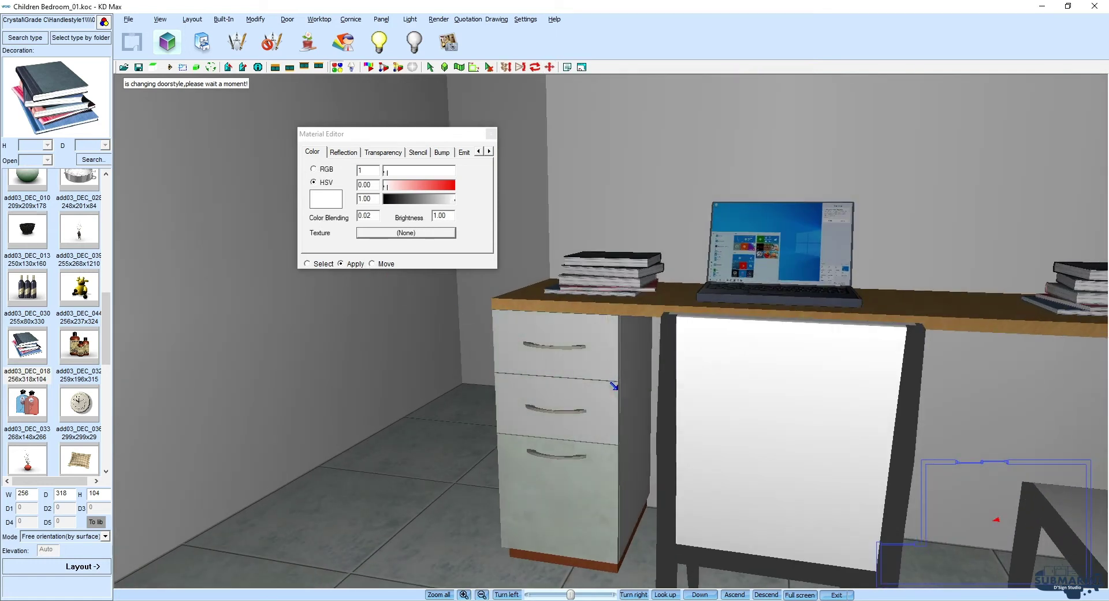
pyautogui.click(613, 469)
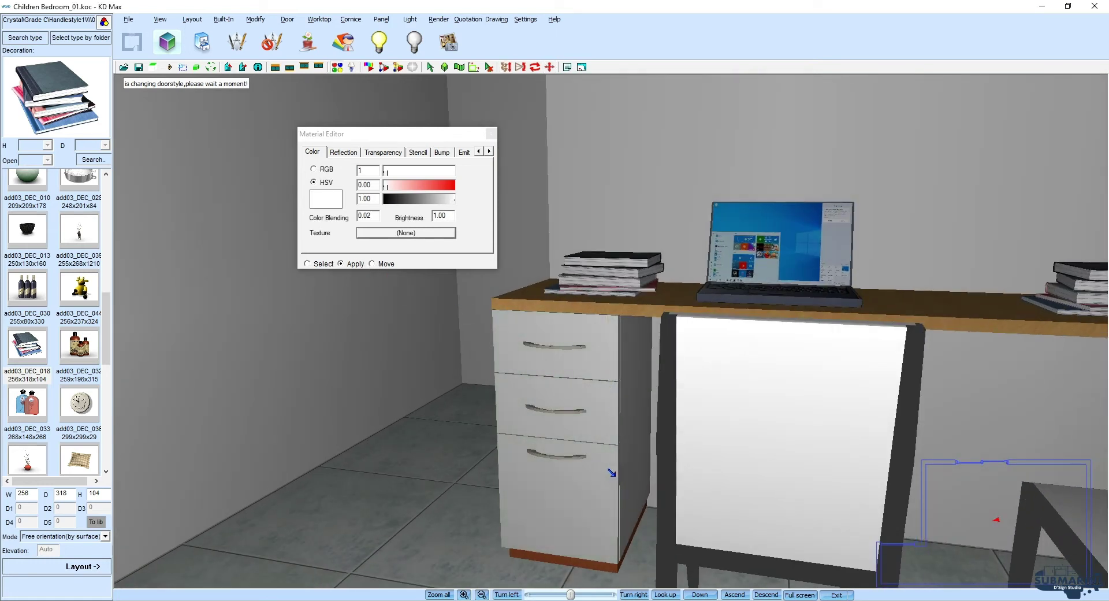
# Step: Paint the desk worktop and the panel beside the chair white
pyautogui.rightClick(617, 478)
pyautogui.moveTo(688, 400)
pyautogui.mouseDown()
pyautogui.moveTo(713, 408)
pyautogui.moveTo(460, 401)
pyautogui.moveTo(532, 408)
pyautogui.moveTo(452, 304)
pyautogui.mouseUp()
pyautogui.click(346, 263)
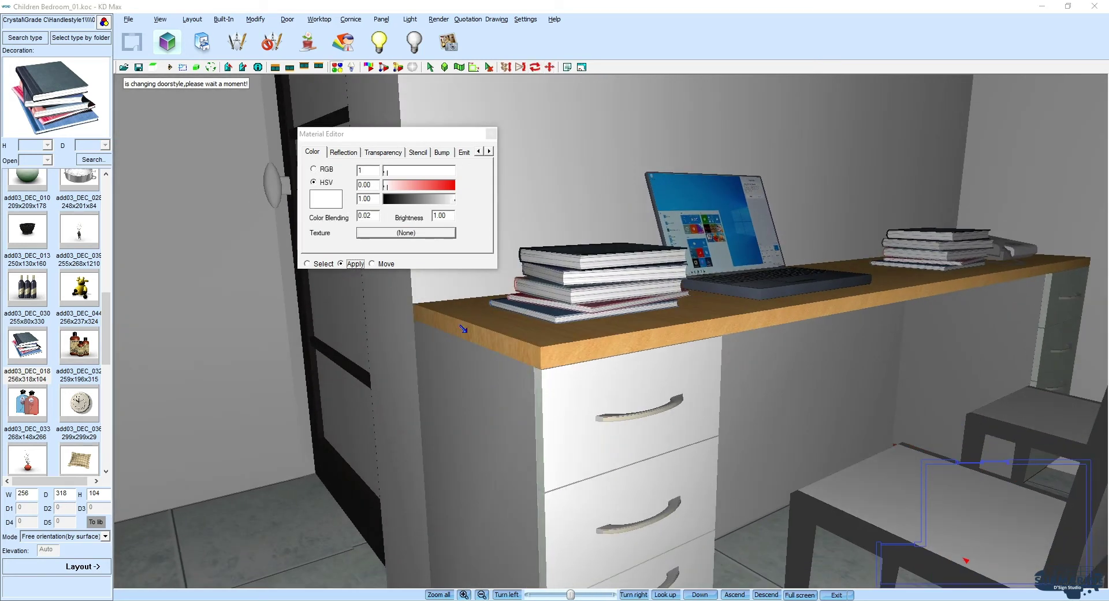
pyautogui.click(497, 347)
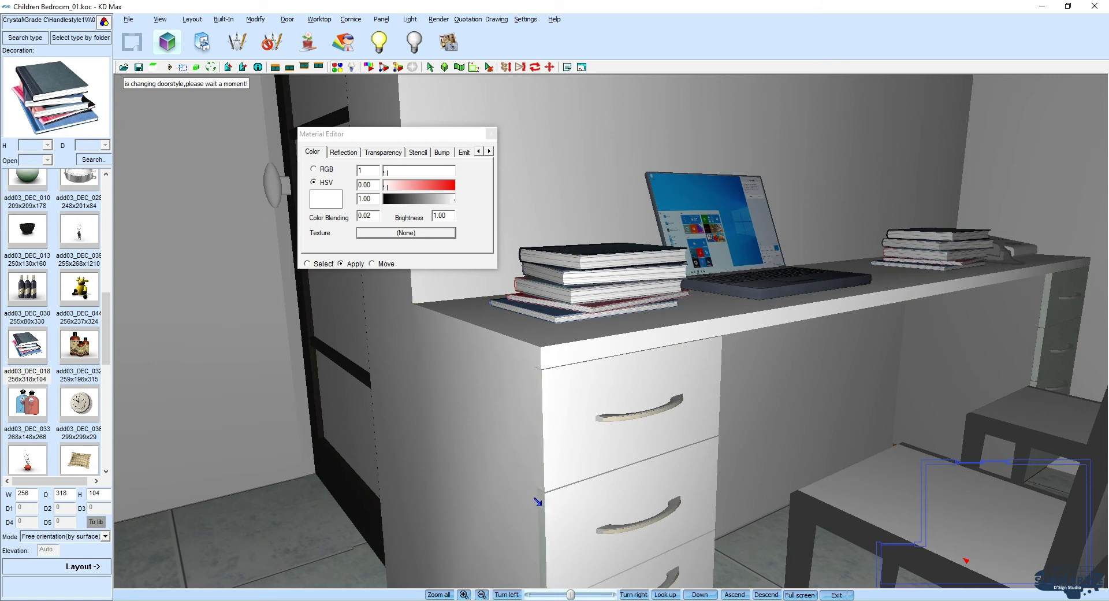
pyautogui.rightClick(522, 430)
pyautogui.moveTo(522, 431); pyautogui.dragTo(538, 470)
pyautogui.click(363, 264)
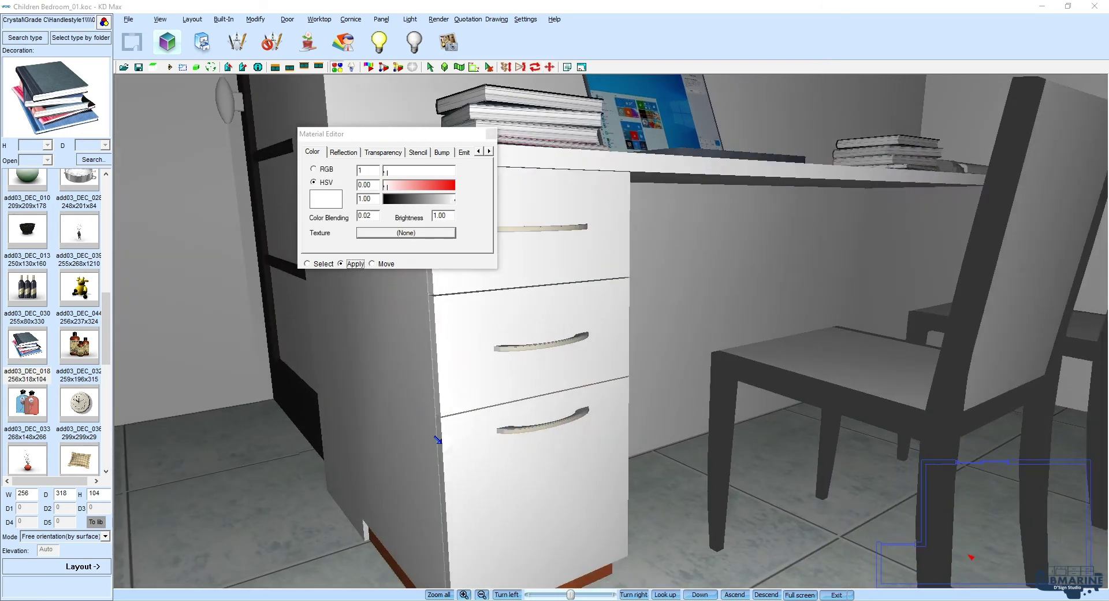
pyautogui.rightClick(436, 439)
pyautogui.moveTo(436, 439)
pyautogui.mouseDown()
pyautogui.moveTo(548, 439)
pyautogui.moveTo(561, 416)
pyautogui.mouseUp()
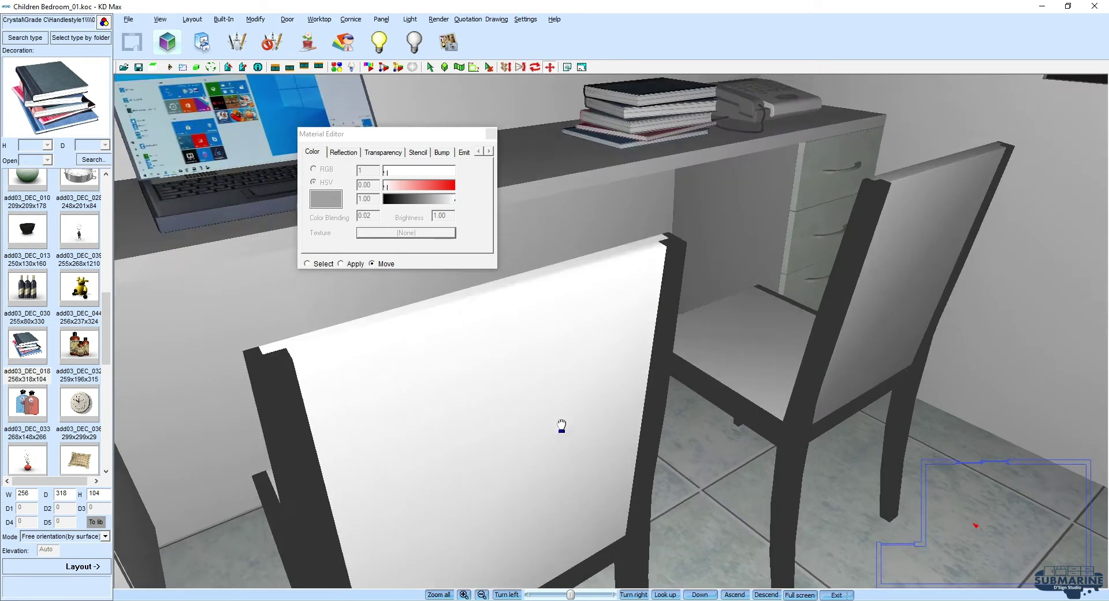
pyautogui.click(559, 417)
# Step: Paint the small drawer cabinet by the wall white, including its drawers and side
pyautogui.moveTo(790, 397)
pyautogui.mouseDown()
pyautogui.moveTo(800, 383)
pyautogui.moveTo(787, 408)
pyautogui.moveTo(687, 357)
pyautogui.mouseUp()
pyautogui.click(351, 265)
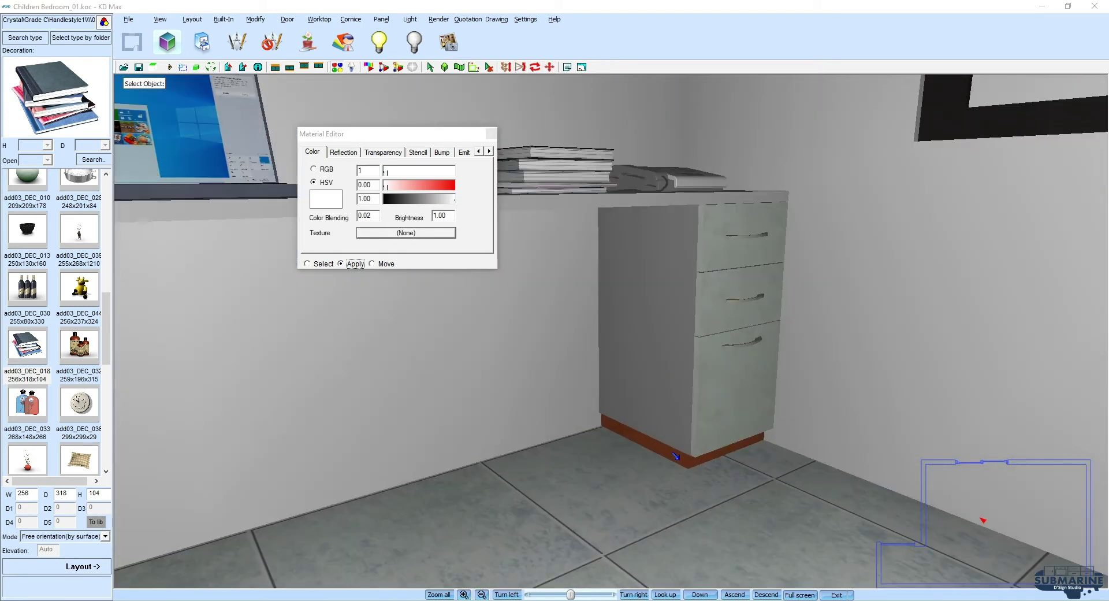
pyautogui.click(685, 455)
pyautogui.click(696, 430)
pyautogui.click(696, 311)
pyautogui.click(692, 256)
pyautogui.click(699, 245)
pyautogui.rightClick(699, 246)
pyautogui.moveTo(699, 245)
pyautogui.mouseDown()
pyautogui.moveTo(708, 282)
pyautogui.moveTo(678, 322)
pyautogui.mouseUp()
# Step: Finish painting the drawer cabinet white and close the Material Editor
pyautogui.click(355, 264)
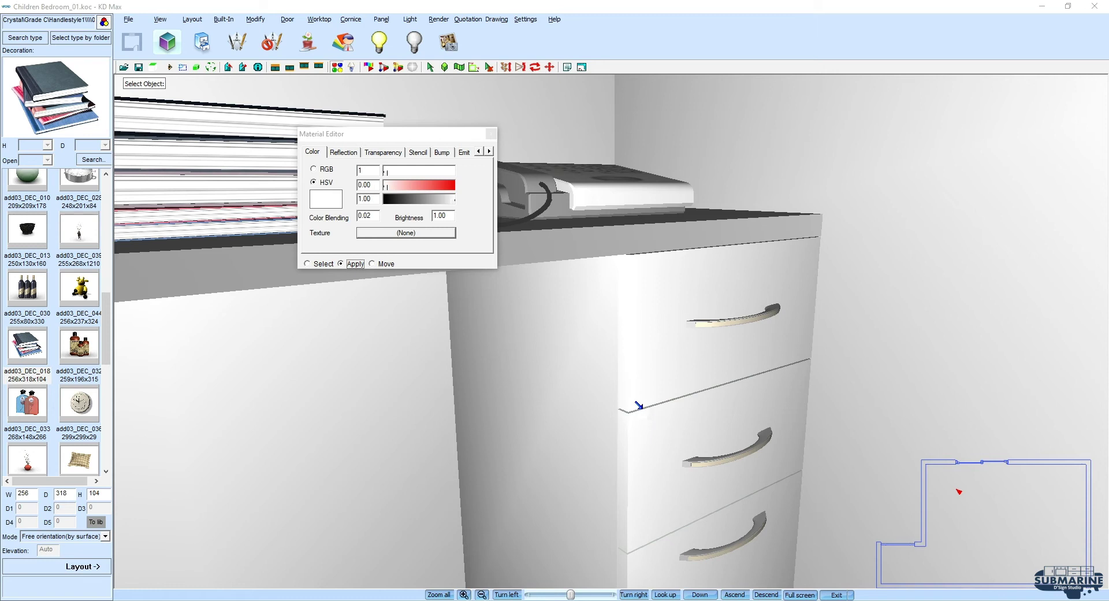
pyautogui.rightClick(627, 548)
pyautogui.moveTo(606, 541); pyautogui.dragTo(620, 402)
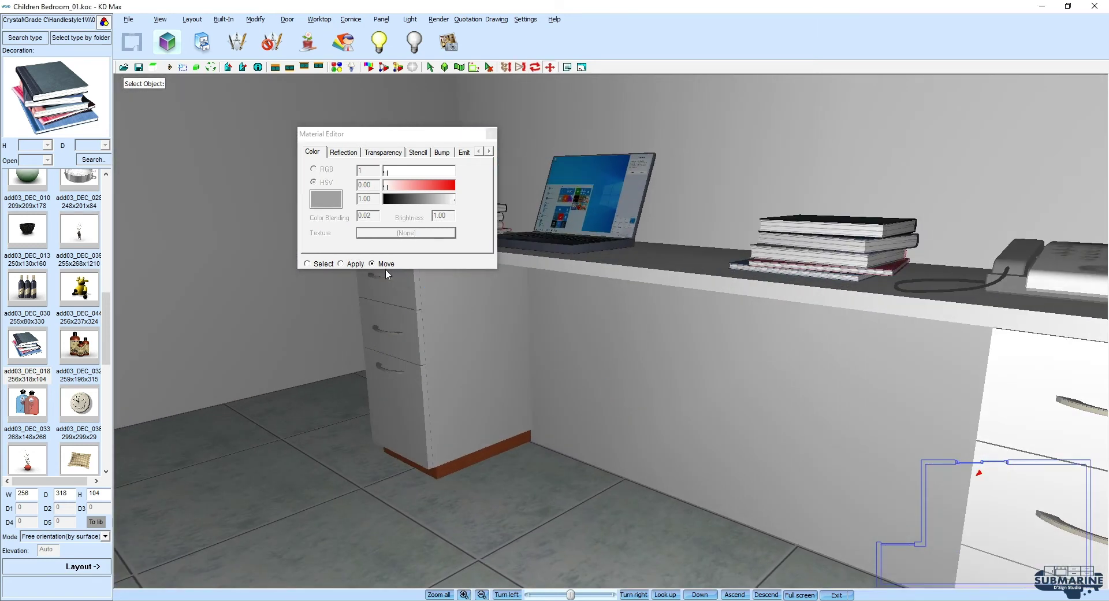
pyautogui.click(340, 263)
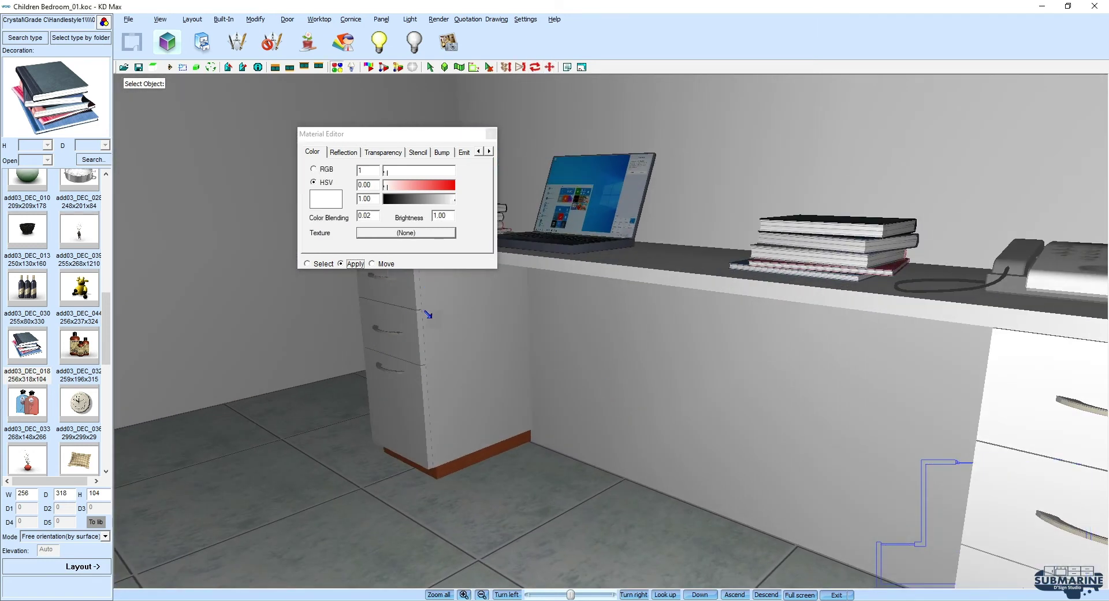
pyautogui.moveTo(638, 267); pyautogui.dragTo(541, 199, button='right')
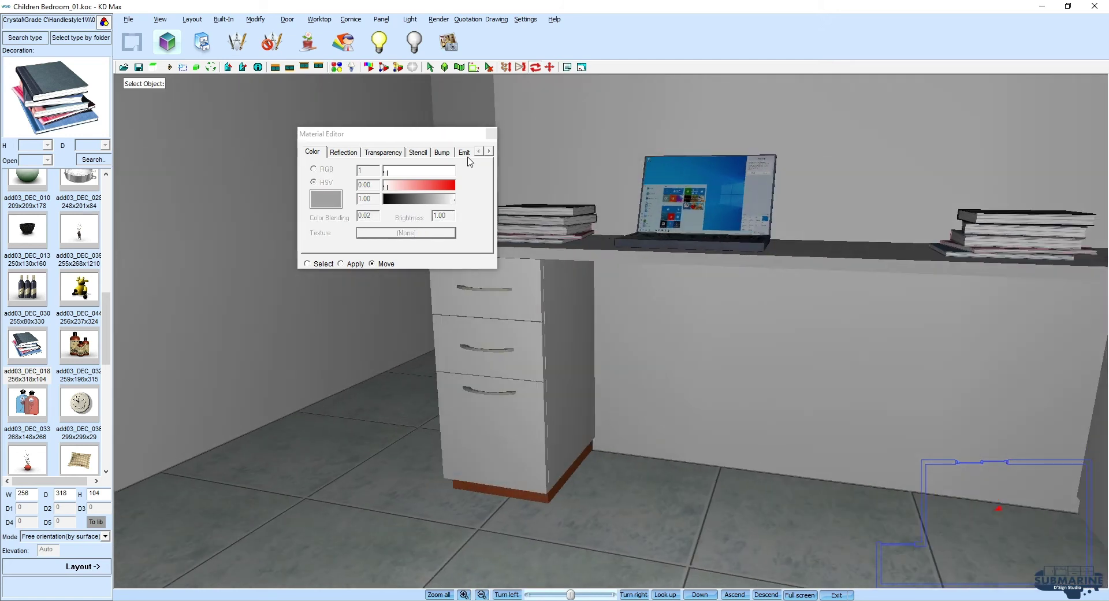
pyautogui.click(491, 133)
pyautogui.scroll(-5, 522, 191)
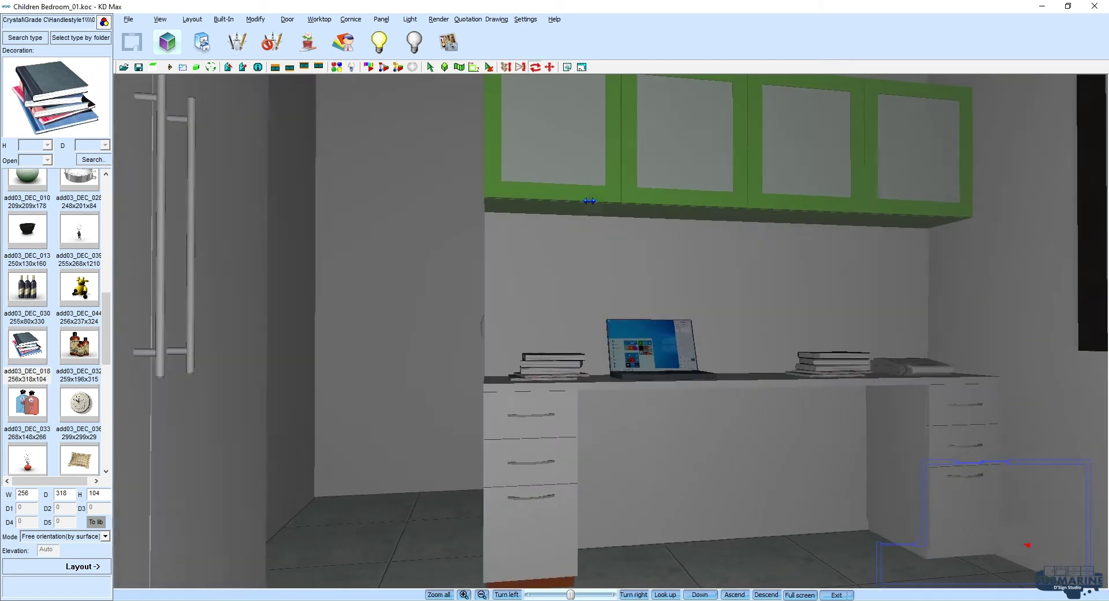
pyautogui.moveTo(589, 200)
pyautogui.mouseDown(button='right')
pyautogui.moveTo(552, 183)
pyautogui.moveTo(661, 166)
pyautogui.moveTo(508, 191)
pyautogui.moveTo(700, 214)
pyautogui.moveTo(646, 304)
pyautogui.moveTo(636, 288)
pyautogui.mouseUp(button='right')
# Step: Reopen the Material Editor and paint the bed side and first nightstand's drawers white
pyautogui.press('m')
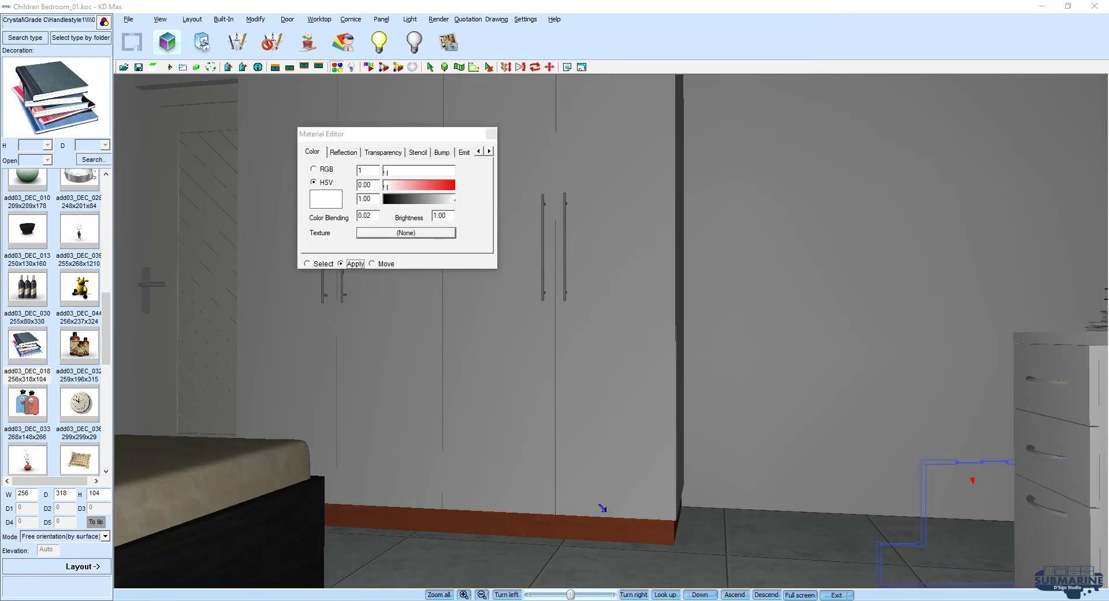
pyautogui.moveTo(599, 502); pyautogui.dragTo(605, 507, button='right')
pyautogui.click(342, 263)
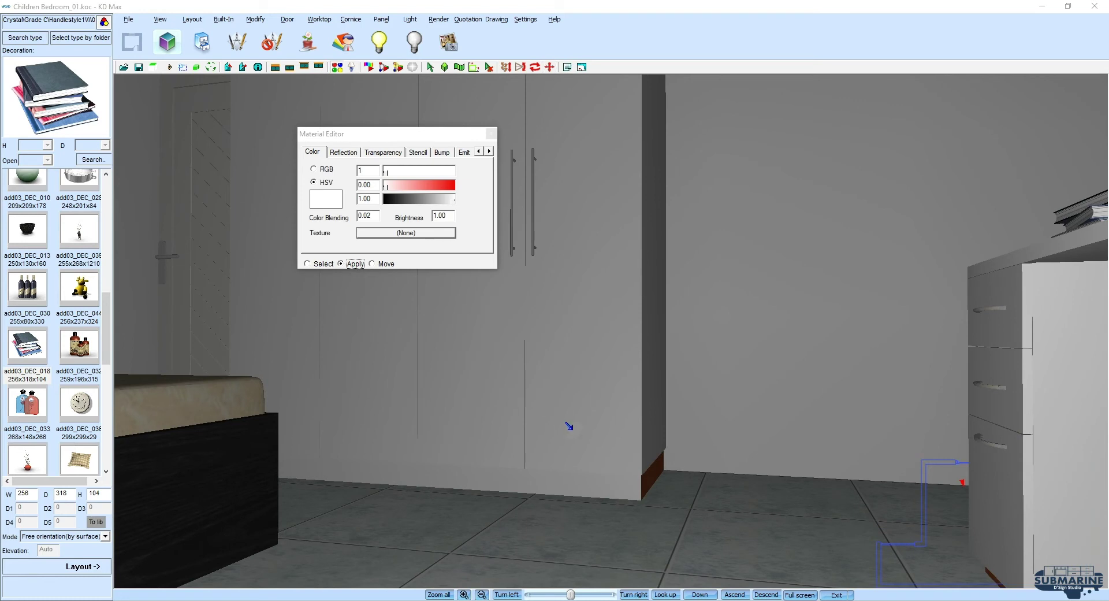
pyautogui.moveTo(651, 476)
pyautogui.mouseDown(button='right')
pyautogui.moveTo(662, 514)
pyautogui.moveTo(599, 410)
pyautogui.mouseUp(button='right')
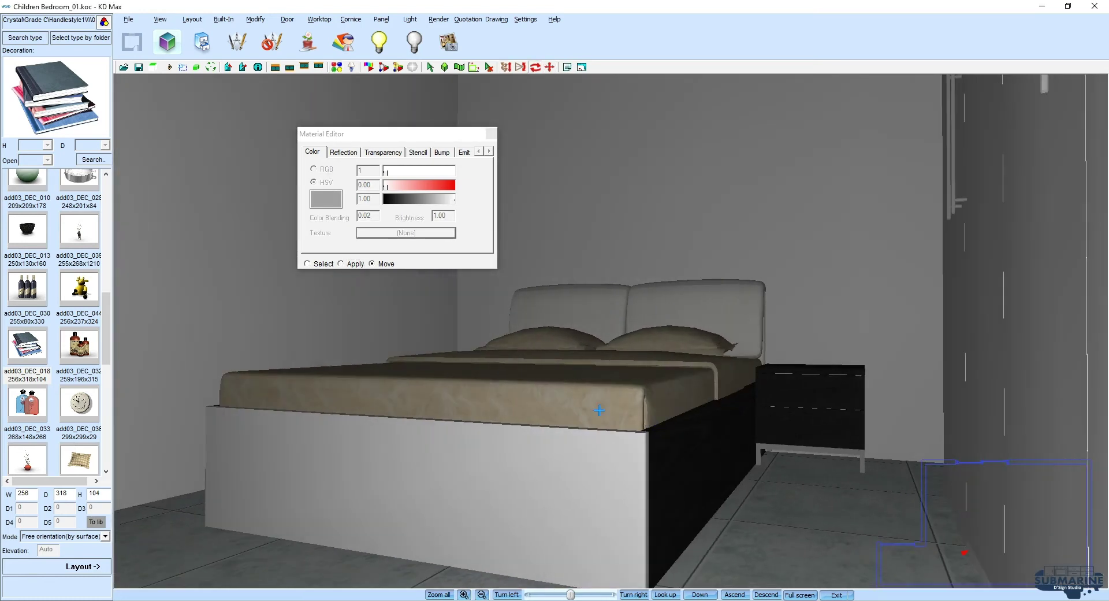
pyautogui.click(341, 263)
pyautogui.click(658, 447)
pyautogui.click(803, 389)
pyautogui.click(804, 408)
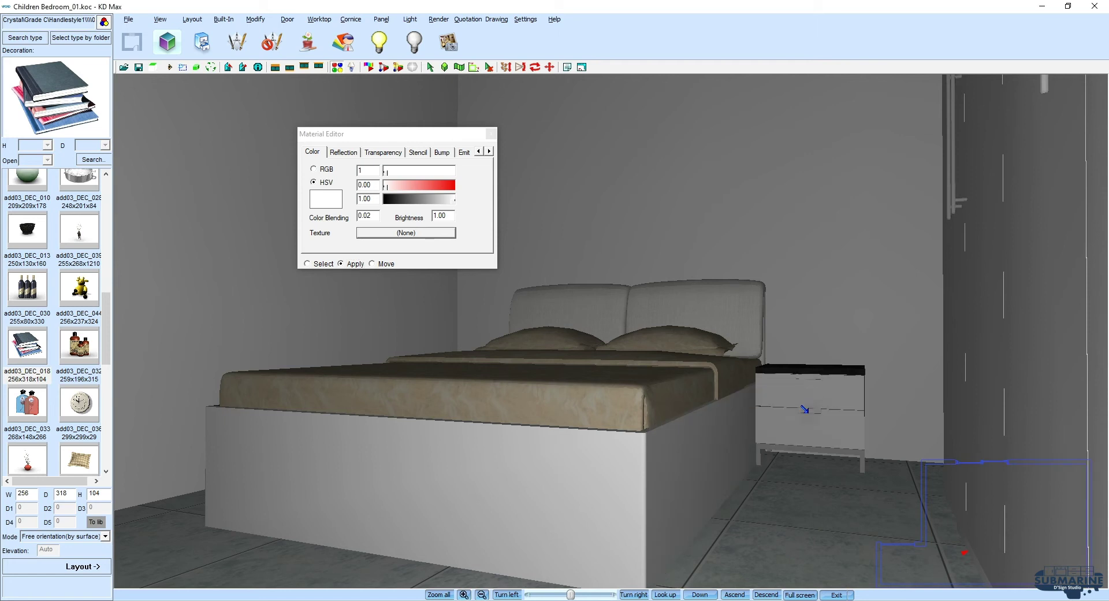
# Step: Paint the second nightstand's top, drawer fronts and side white
pyautogui.moveTo(823, 364); pyautogui.dragTo(808, 421, button='right')
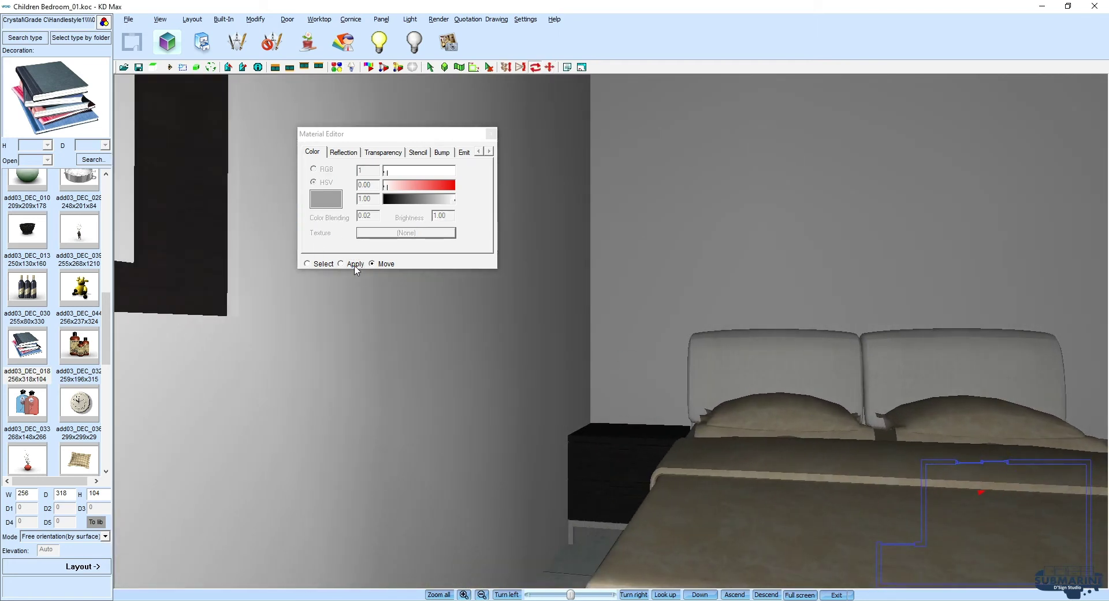
pyautogui.click(355, 266)
pyautogui.click(621, 439)
pyautogui.click(630, 430)
pyautogui.click(618, 463)
pyautogui.click(605, 490)
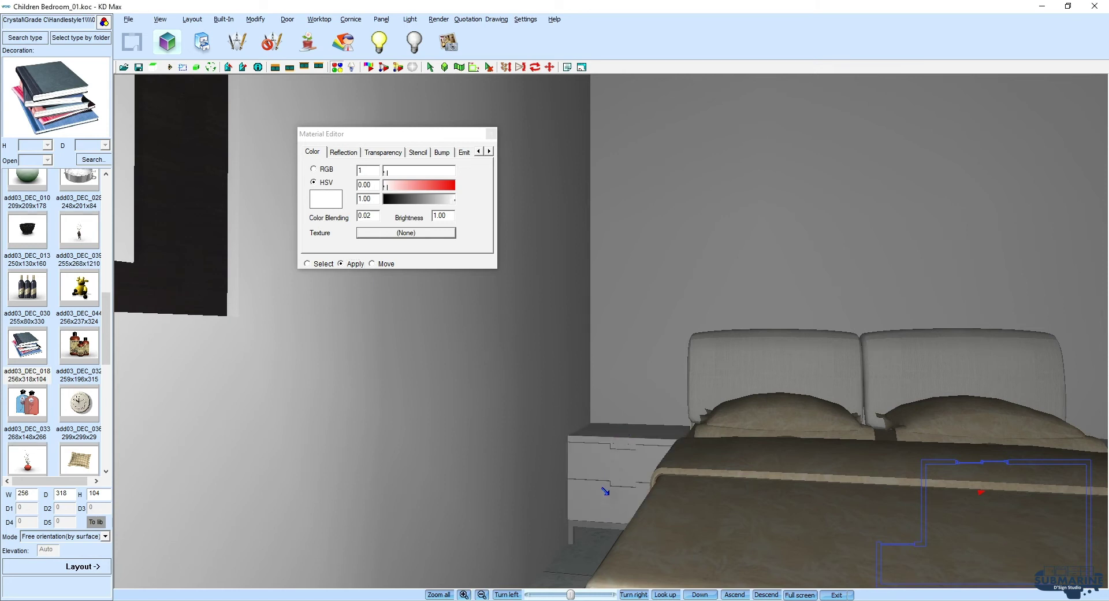
# Step: Close the Material Editor and save the Children Bedroom scene with Ctrl+S
pyautogui.moveTo(605, 490); pyautogui.dragTo(539, 486, button='right')
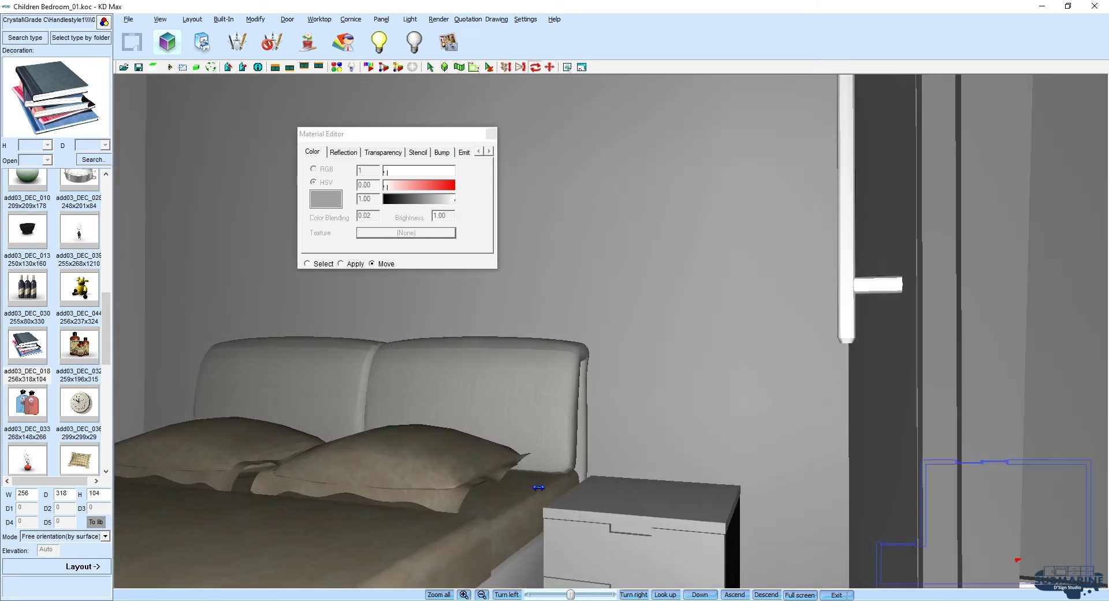
pyautogui.click(353, 263)
pyautogui.moveTo(718, 539); pyautogui.dragTo(359, 330, button='right')
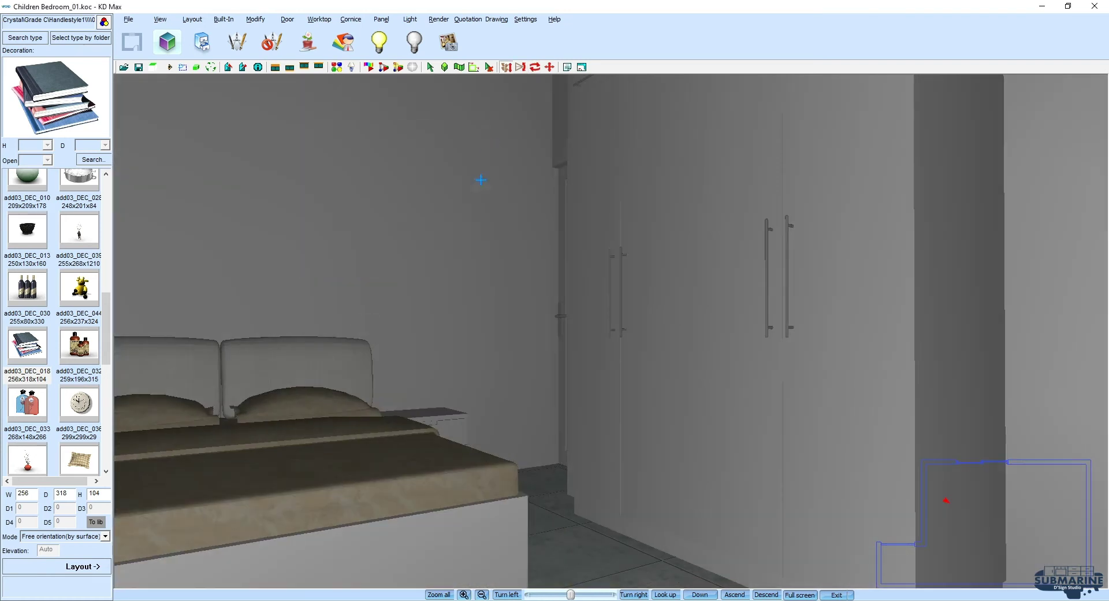
pyautogui.click(491, 133)
pyautogui.moveTo(483, 178)
pyautogui.mouseDown(button='right')
pyautogui.moveTo(467, 301)
pyautogui.moveTo(541, 400)
pyautogui.mouseUp(button='right')
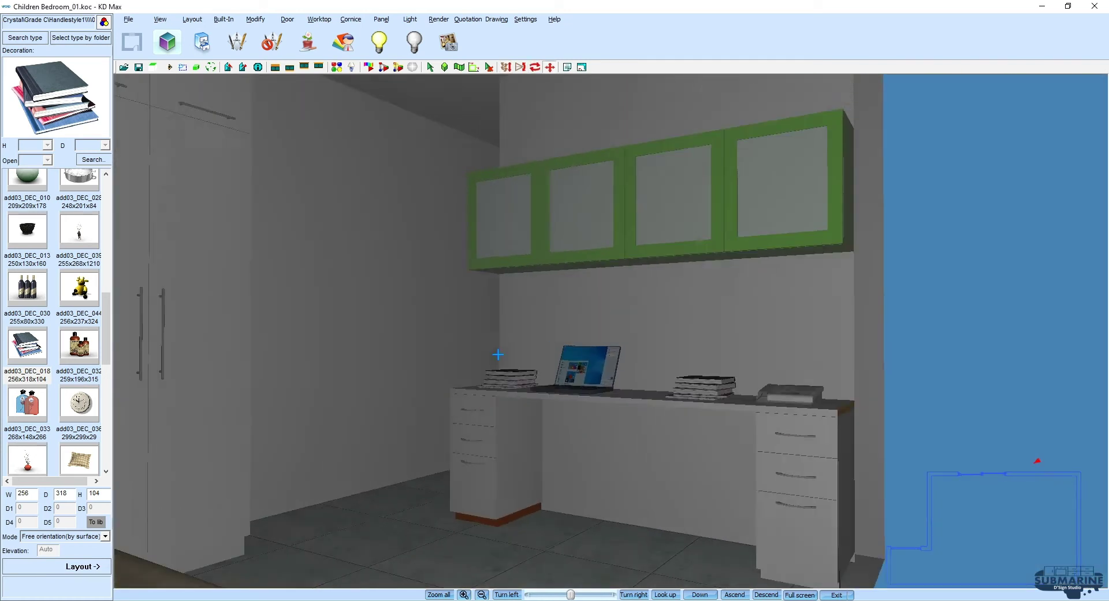
pyautogui.hotkey('ctrl', 's')
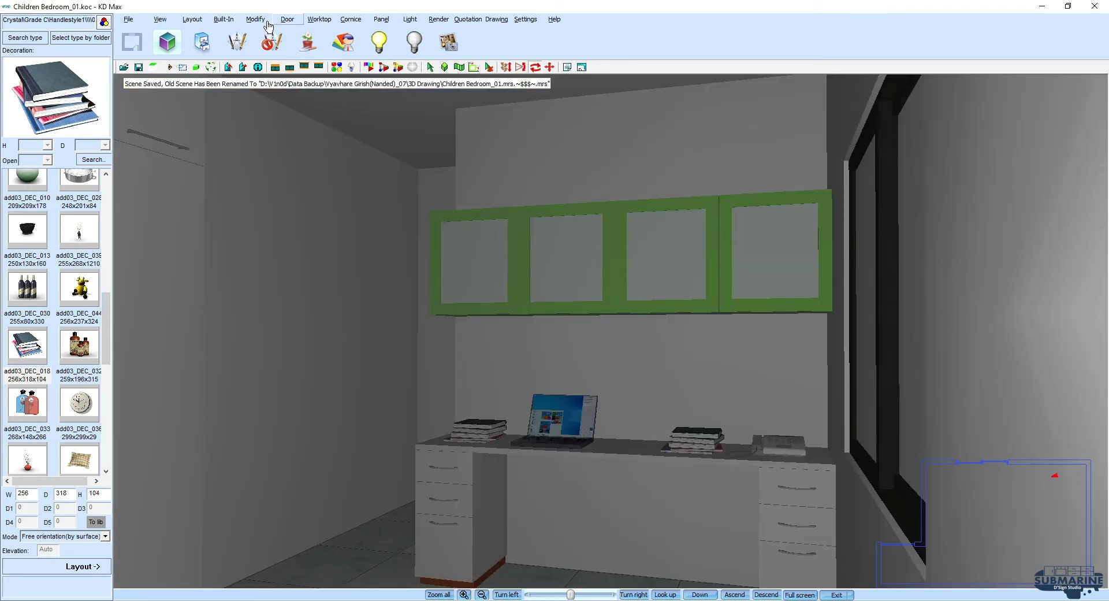
# Step: Draw a manual ceiling filler along the desk wall: elevation 0, height 1500, thickness 5
pyautogui.click(319, 19)
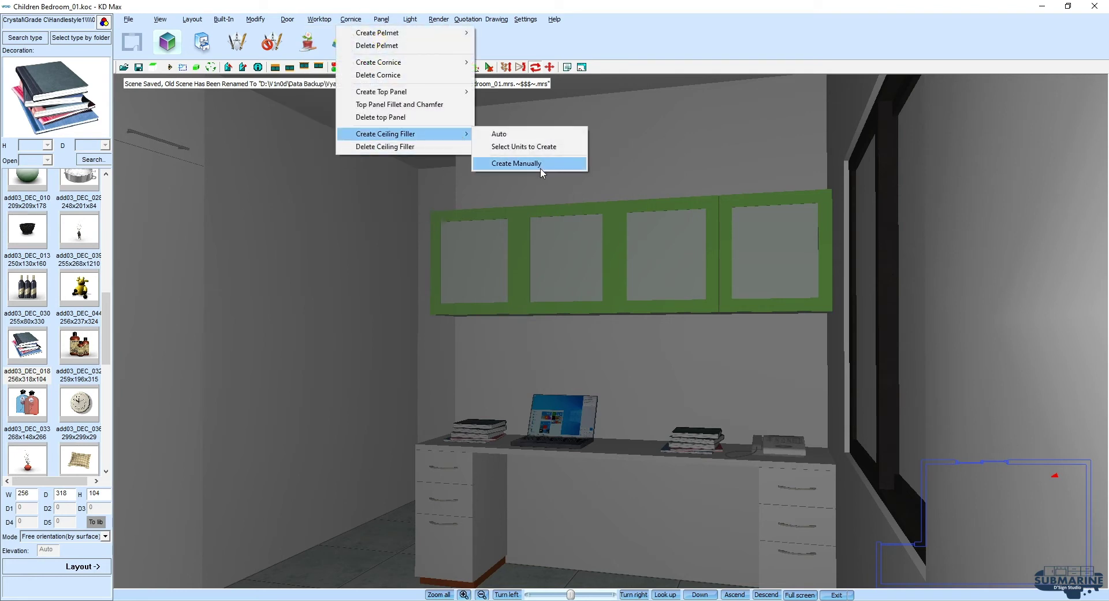
pyautogui.moveTo(385, 133)
pyautogui.click(520, 166)
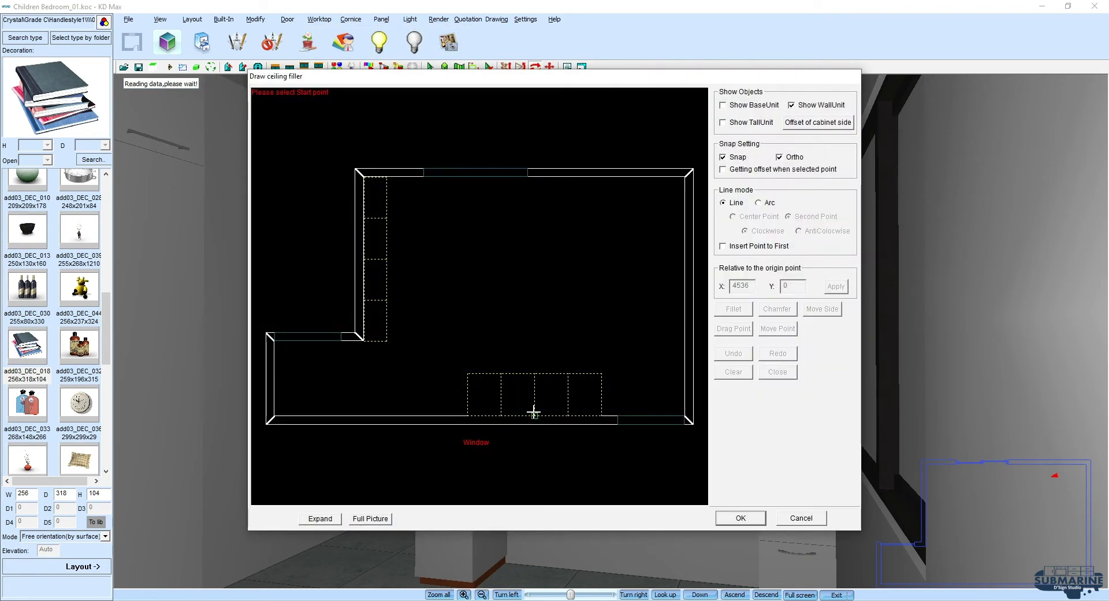
pyautogui.click(366, 173)
pyautogui.click(366, 337)
pyautogui.click(736, 516)
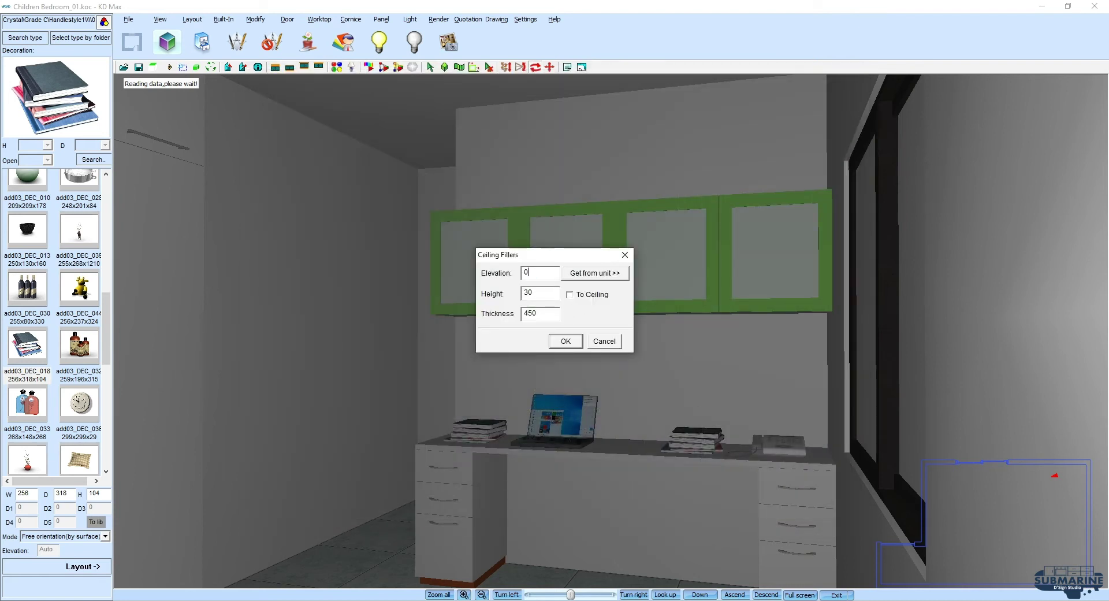
pyautogui.press('Tab')
pyautogui.write('1')
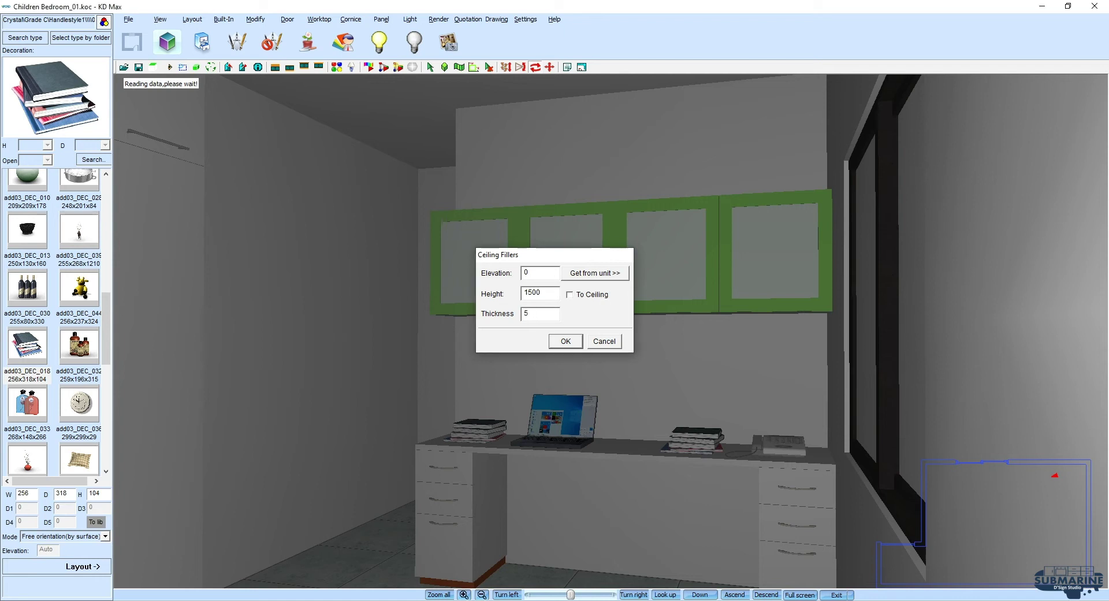
pyautogui.press('Return')
pyautogui.moveTo(707, 282); pyautogui.dragTo(726, 297)
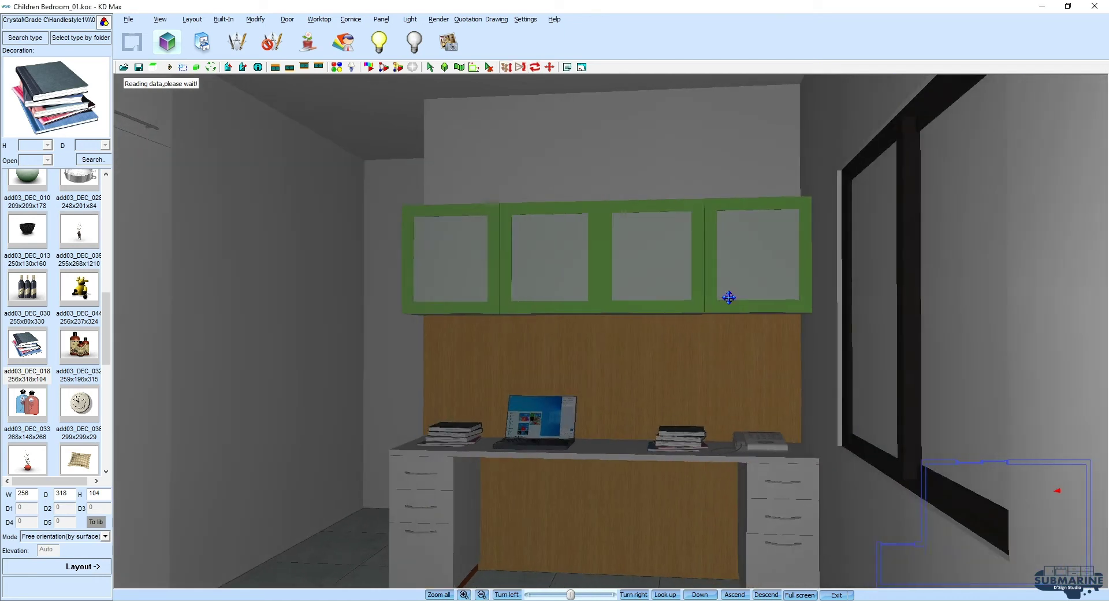
pyautogui.click(300, 20)
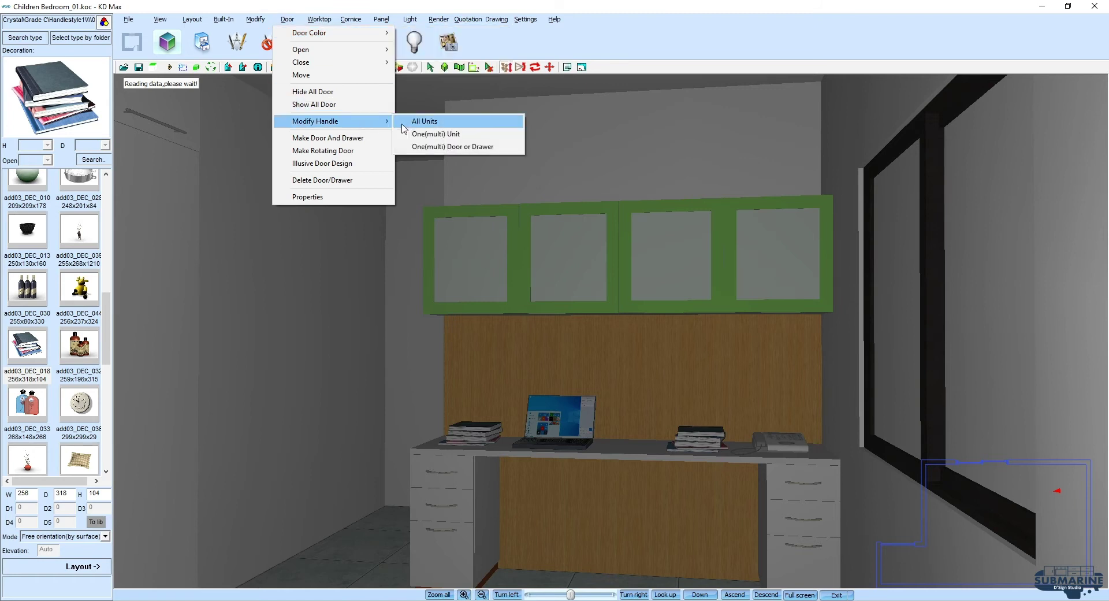
# Step: Select both desk drawer units for handle modification via One(multi) Unit
pyautogui.moveTo(315, 120)
pyautogui.click(463, 121)
pyautogui.click(612, 387)
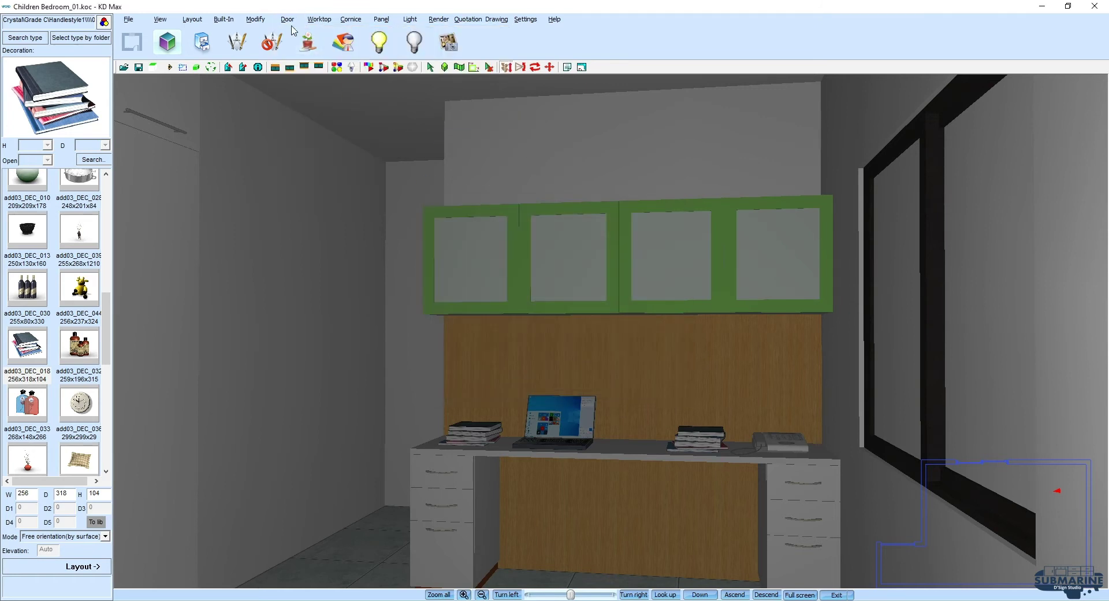
pyautogui.click(287, 19)
pyautogui.click(436, 133)
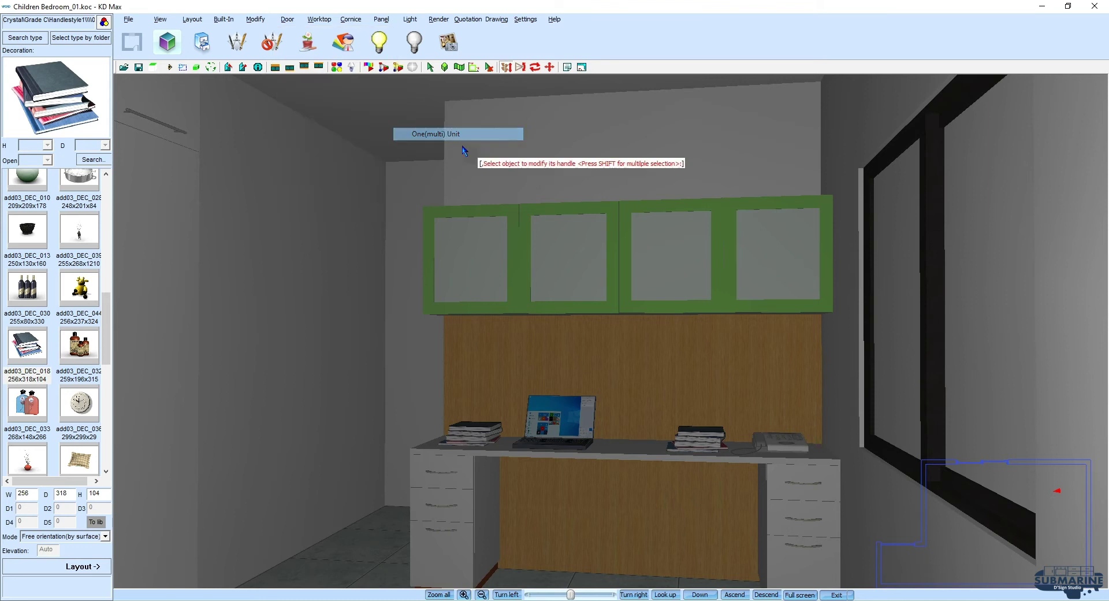
pyautogui.click(451, 491)
pyautogui.keyDown('shift'); pyautogui.click(792, 507); pyautogui.keyUp('shift')
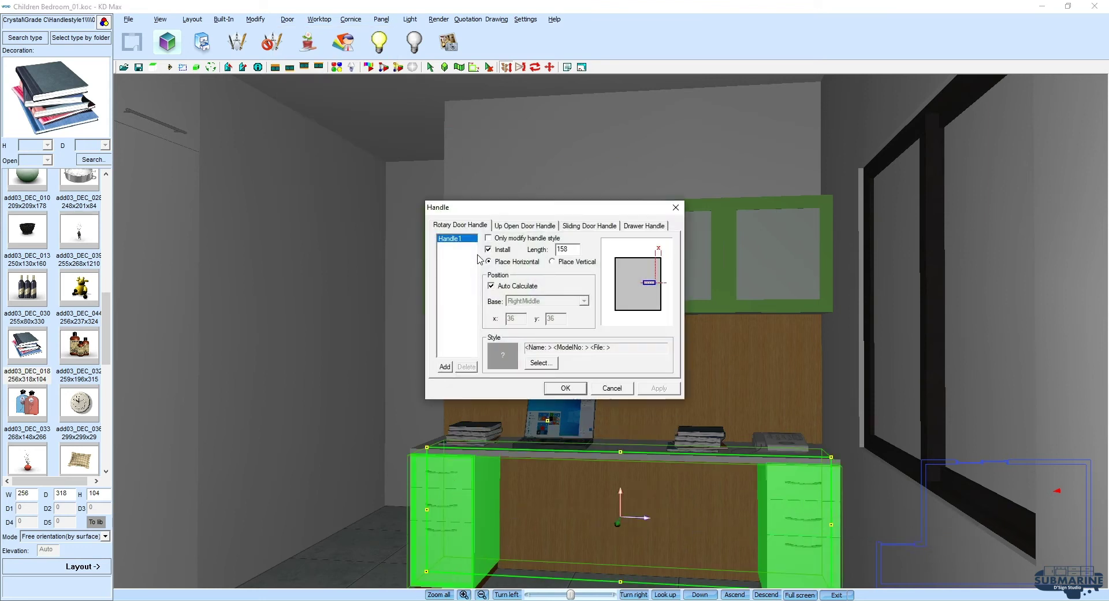
# Step: Set the drawer handles to PJ-2623 at the UpMiddle base position and confirm
pyautogui.click(641, 229)
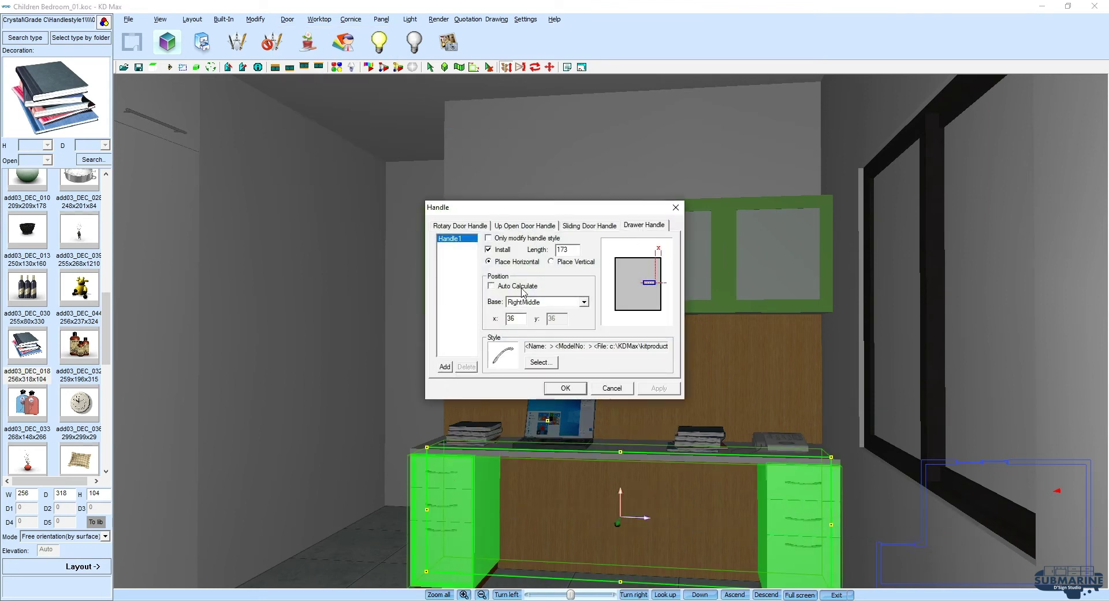
pyautogui.click(549, 304)
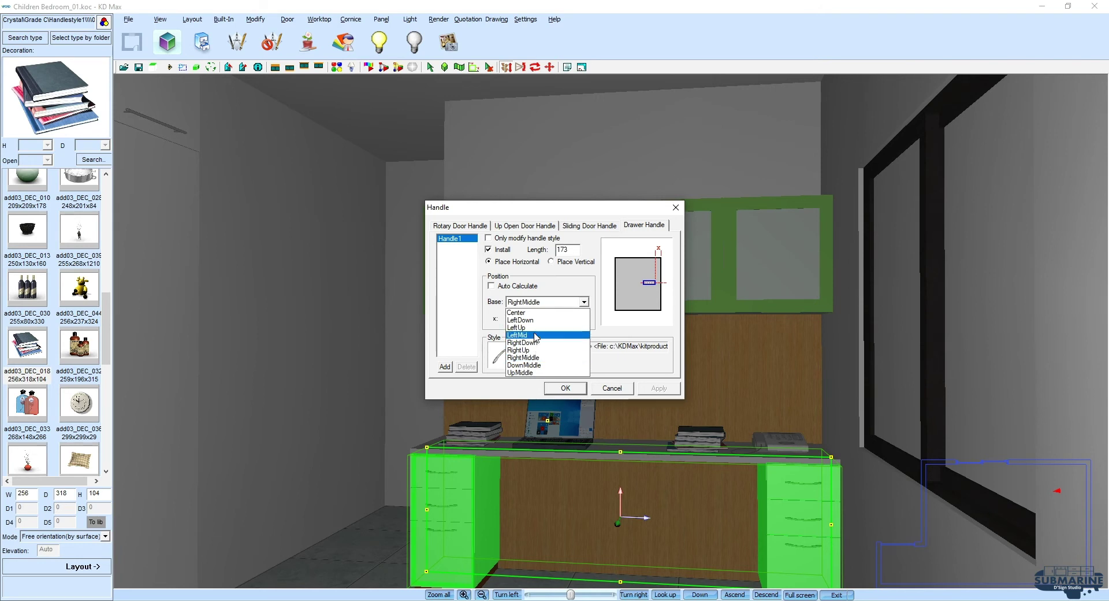
pyautogui.click(535, 372)
pyautogui.click(538, 363)
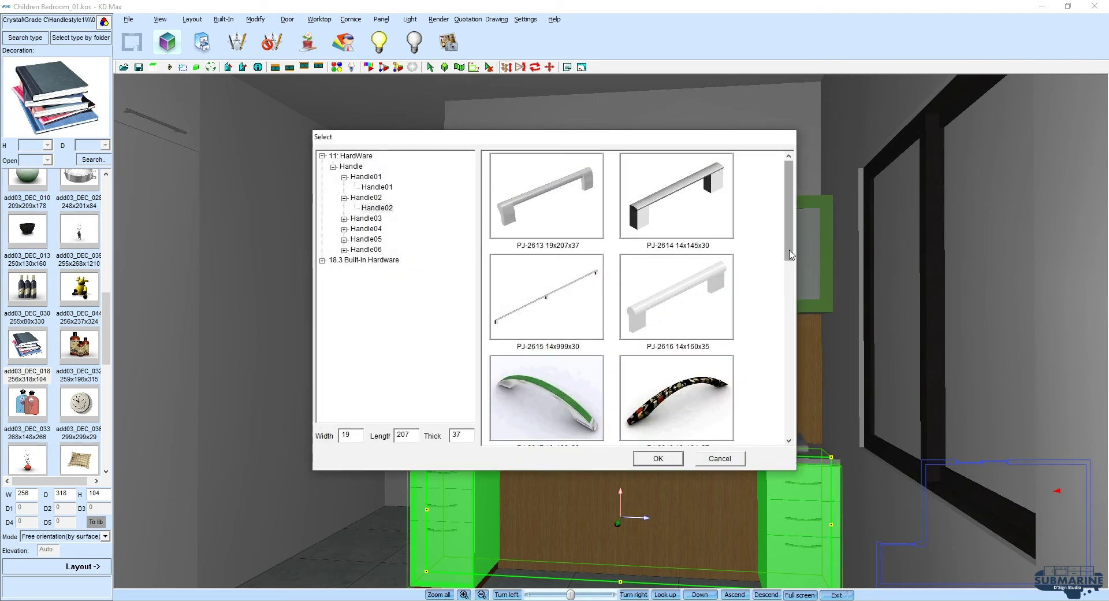
pyautogui.moveTo(789, 256); pyautogui.dragTo(783, 338)
pyautogui.scroll(-2, 549, 375)
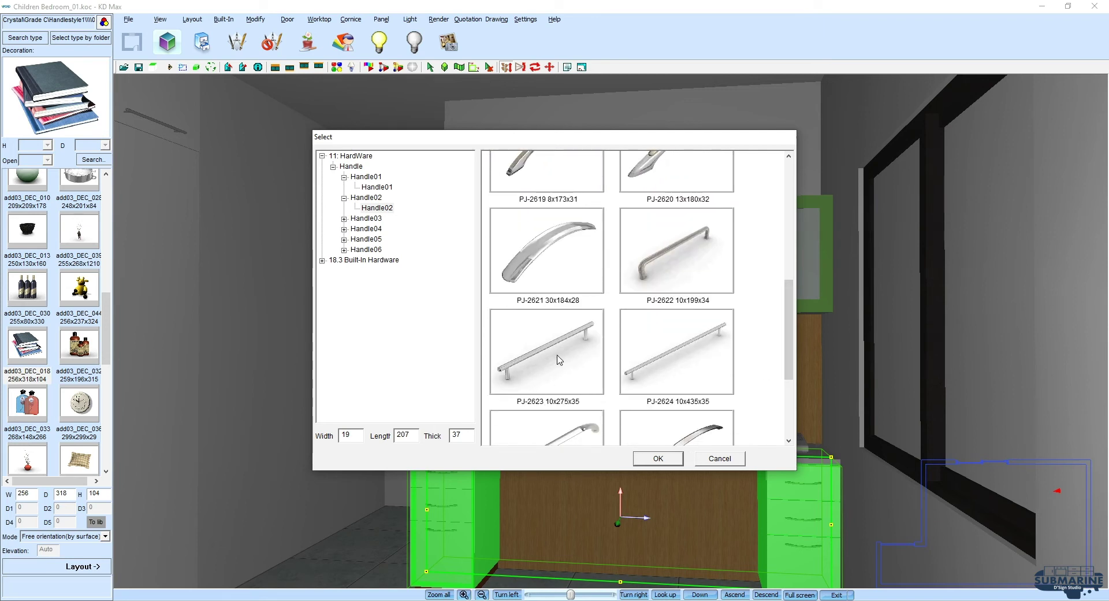
pyautogui.doubleClick(559, 359)
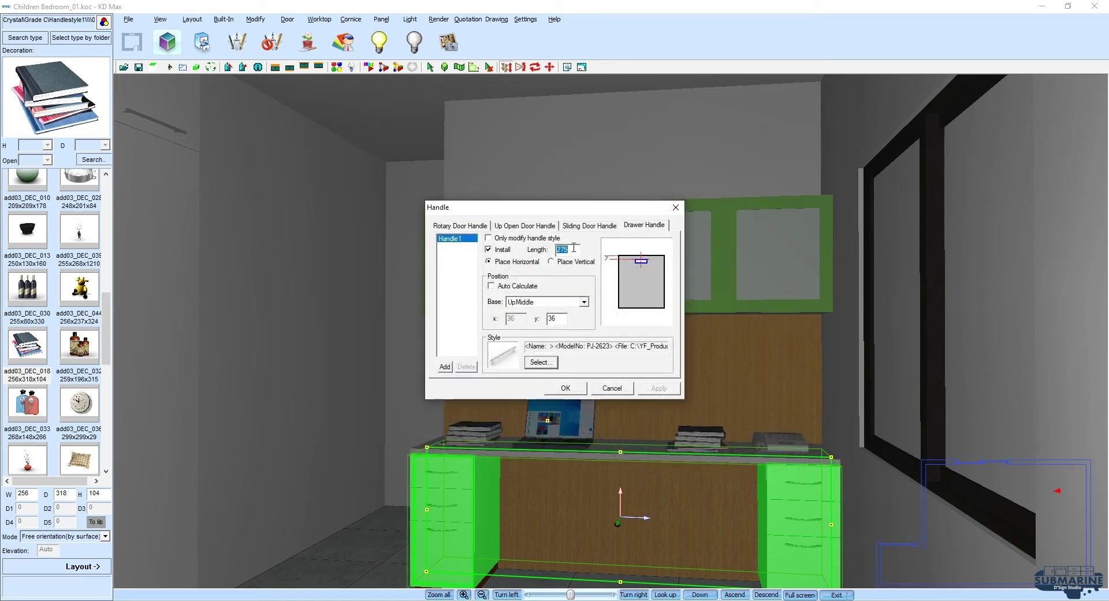
pyautogui.click(565, 387)
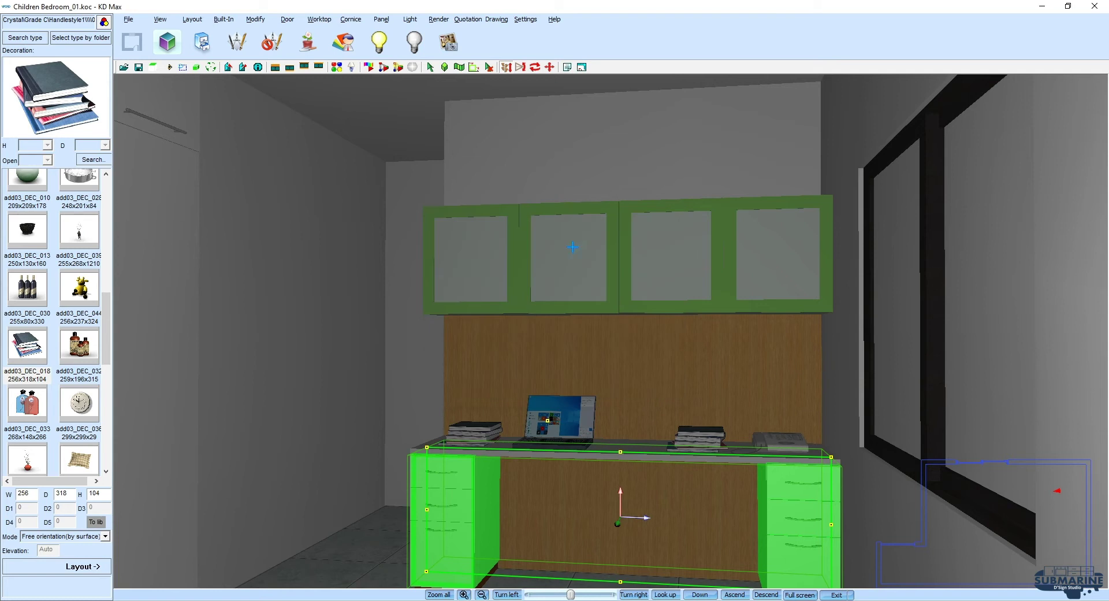
pyautogui.scroll(3, 793, 265)
pyautogui.moveTo(792, 265); pyautogui.dragTo(730, 272)
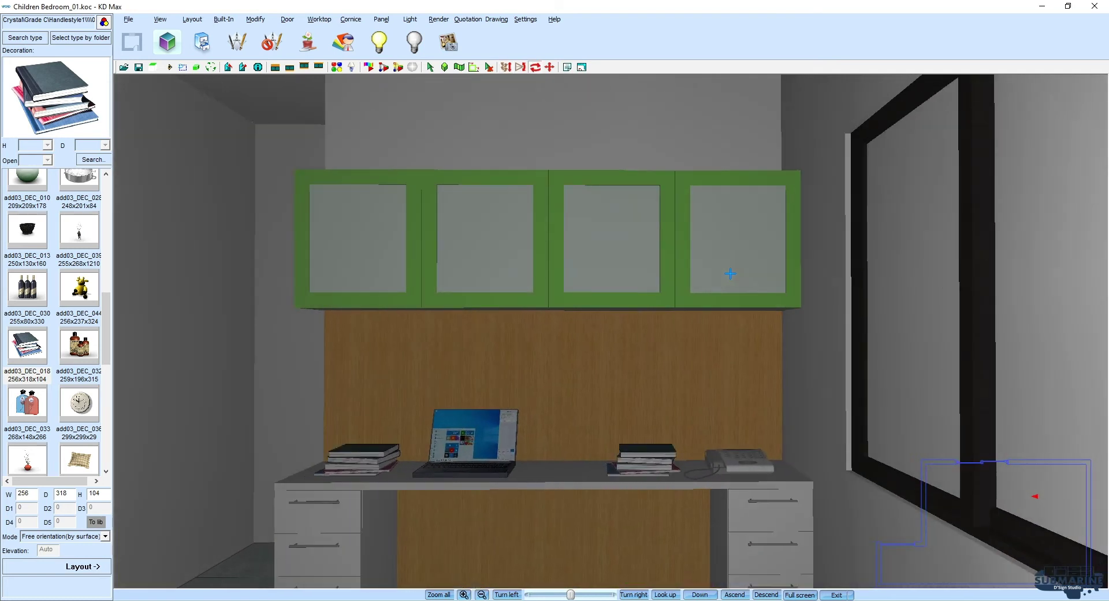
# Step: Load the Handle03 range into the library and pick the PJ-2638 handle
pyautogui.click(25, 41)
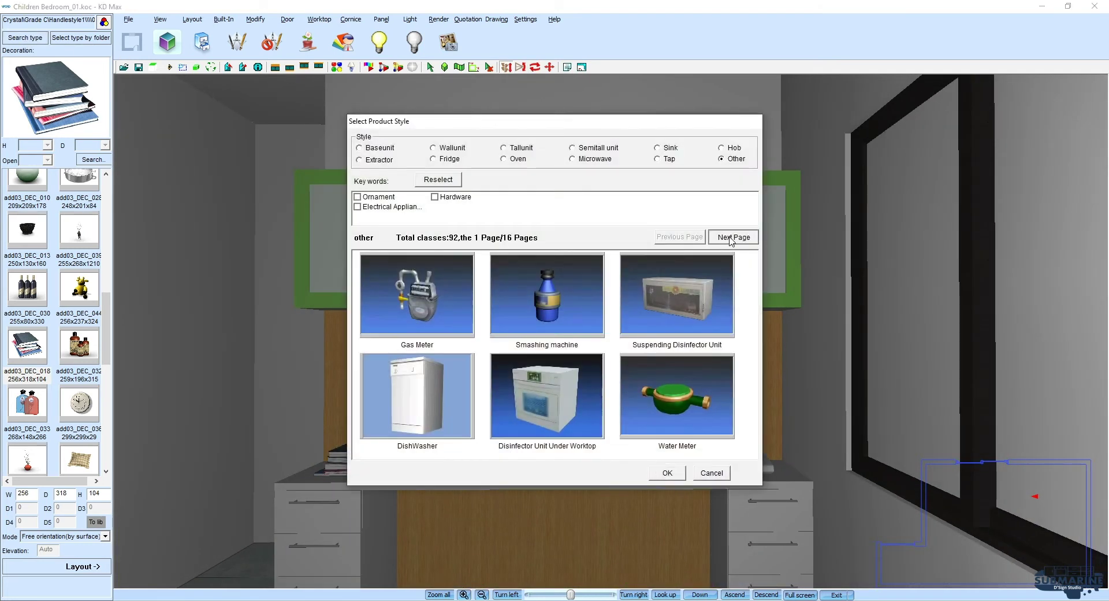
pyautogui.click(728, 237)
pyautogui.click(729, 237)
pyautogui.click(729, 237)
pyautogui.click(675, 237)
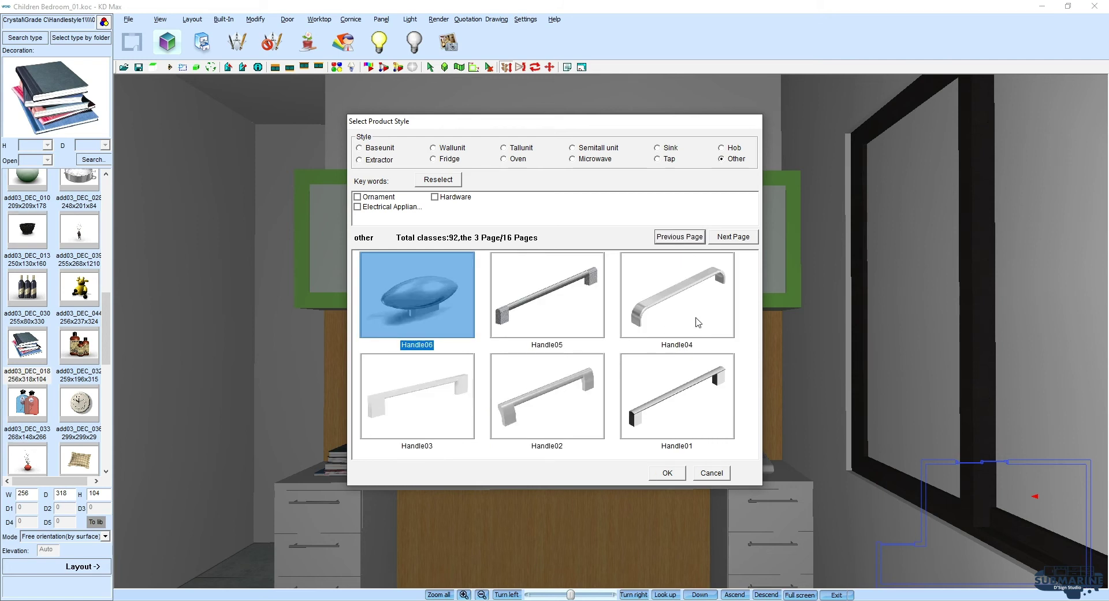
pyautogui.doubleClick(462, 397)
pyautogui.moveTo(114, 228); pyautogui.dragTo(113, 193)
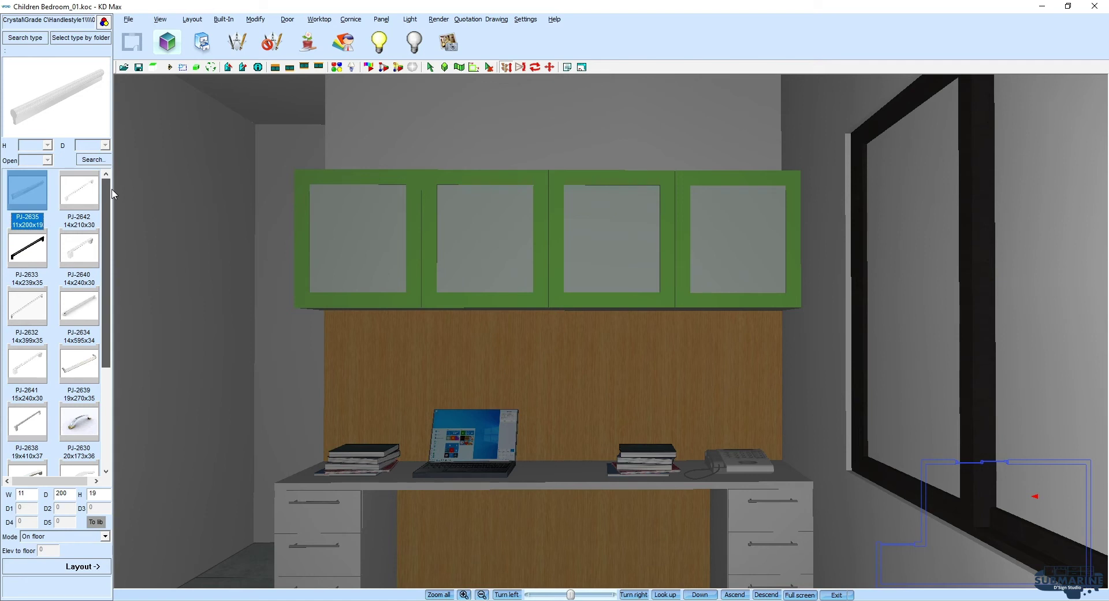
pyautogui.moveTo(113, 194); pyautogui.dragTo(114, 246)
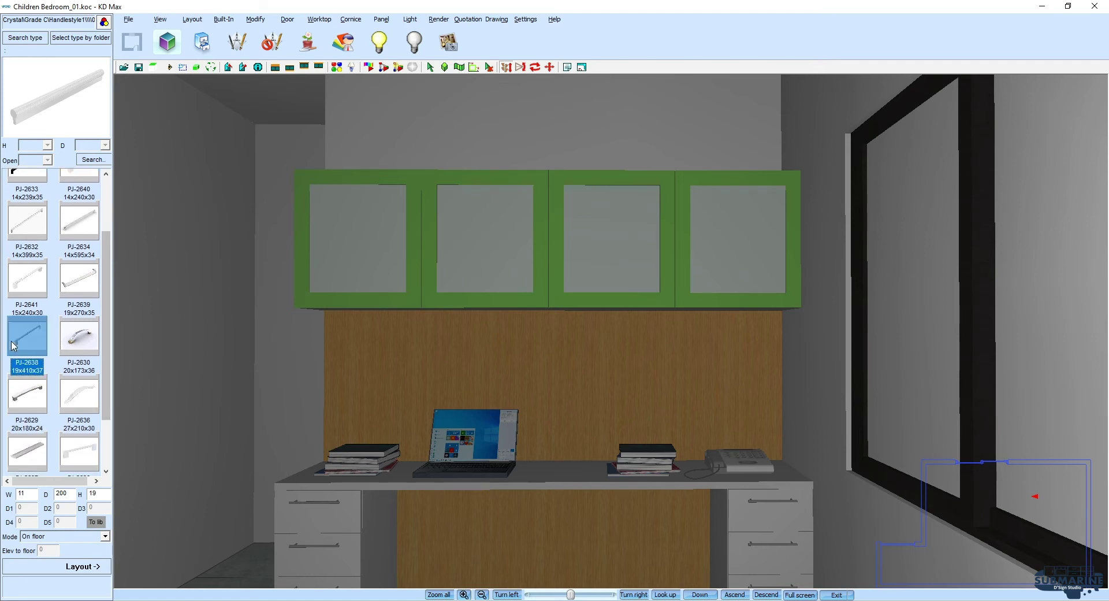
pyautogui.click(41, 338)
pyautogui.moveTo(116, 297); pyautogui.dragTo(119, 361)
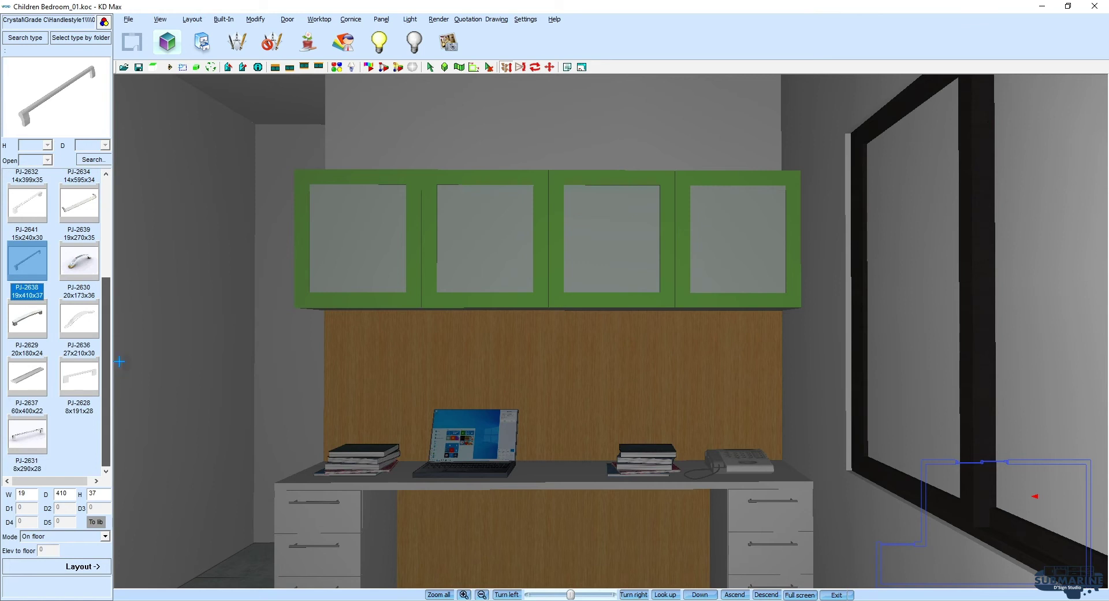
# Step: Load the Handle04 range instead and choose the PJ-2650 handle
pyautogui.click(80, 566)
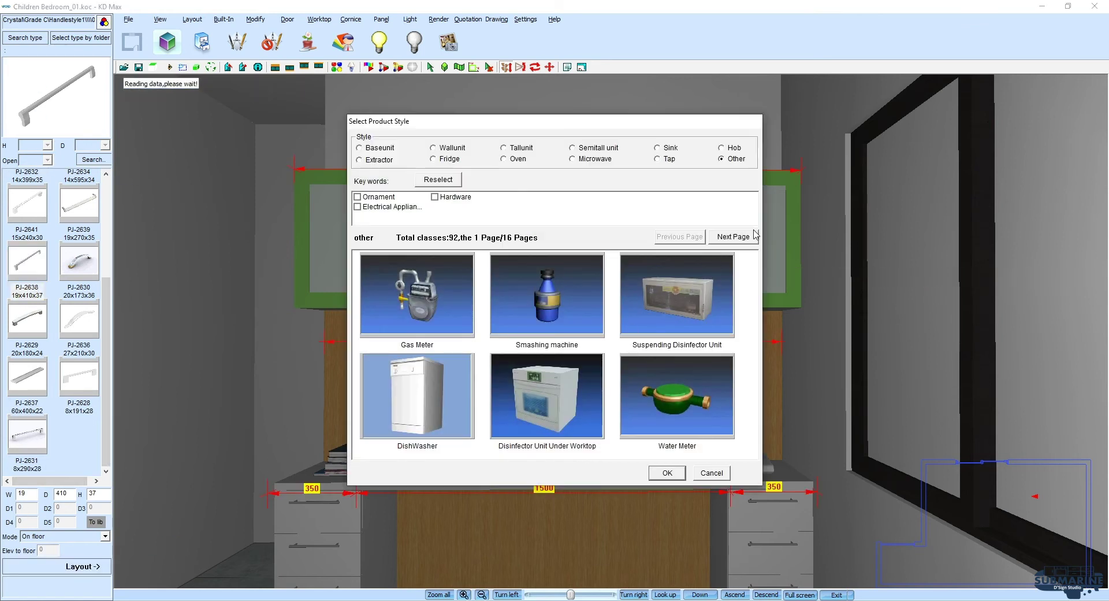
pyautogui.click(752, 237)
pyautogui.click(749, 238)
pyautogui.doubleClick(692, 311)
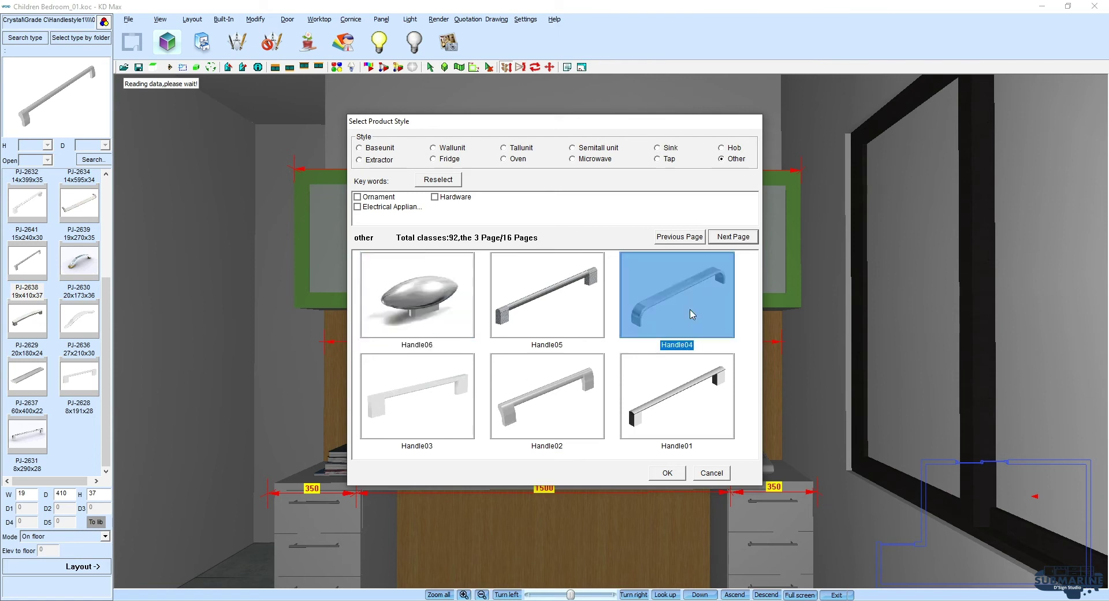
pyautogui.click(36, 253)
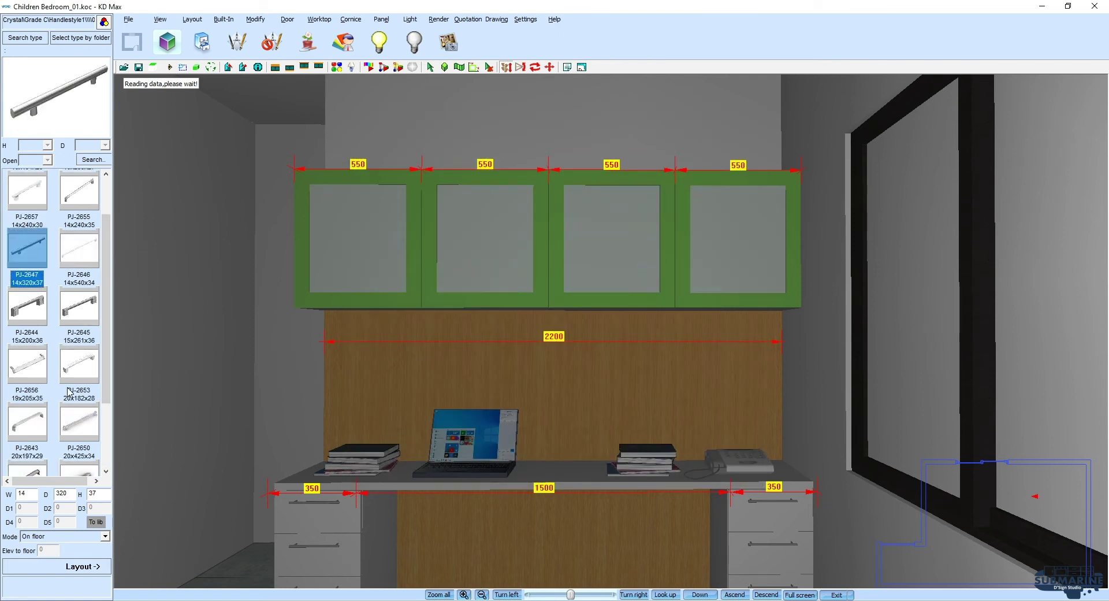
pyautogui.click(84, 420)
pyautogui.moveTo(102, 300)
pyautogui.mouseDown()
pyautogui.moveTo(105, 366)
pyautogui.moveTo(104, 267)
pyautogui.mouseUp()
# Step: Choose the PJ-2648 handle with depth 200 and Free orientation (by surface) mode
pyautogui.click(66, 199)
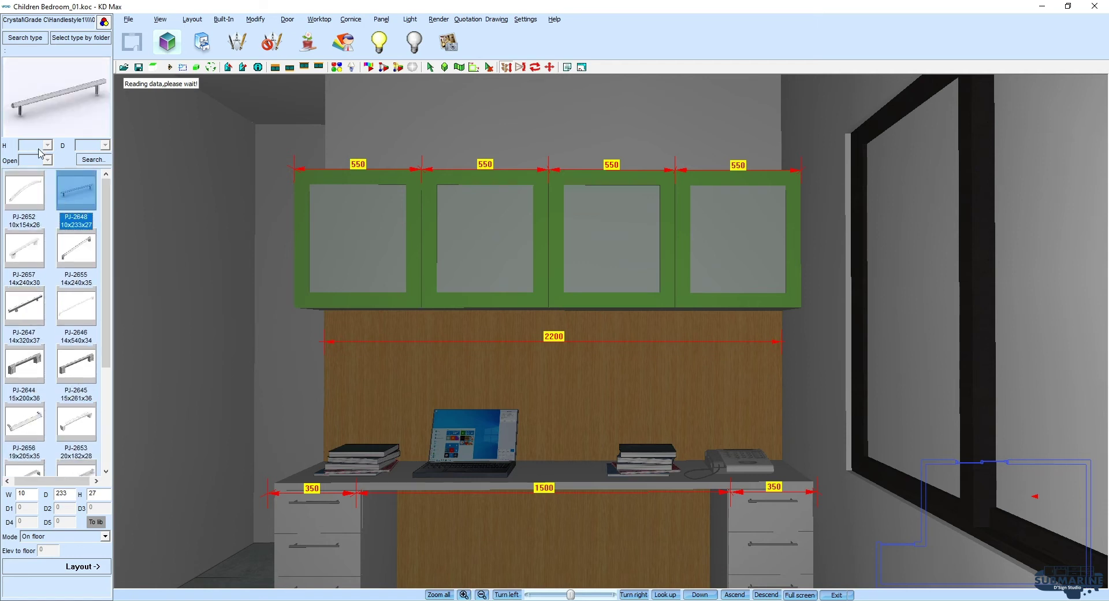
pyautogui.click(71, 494)
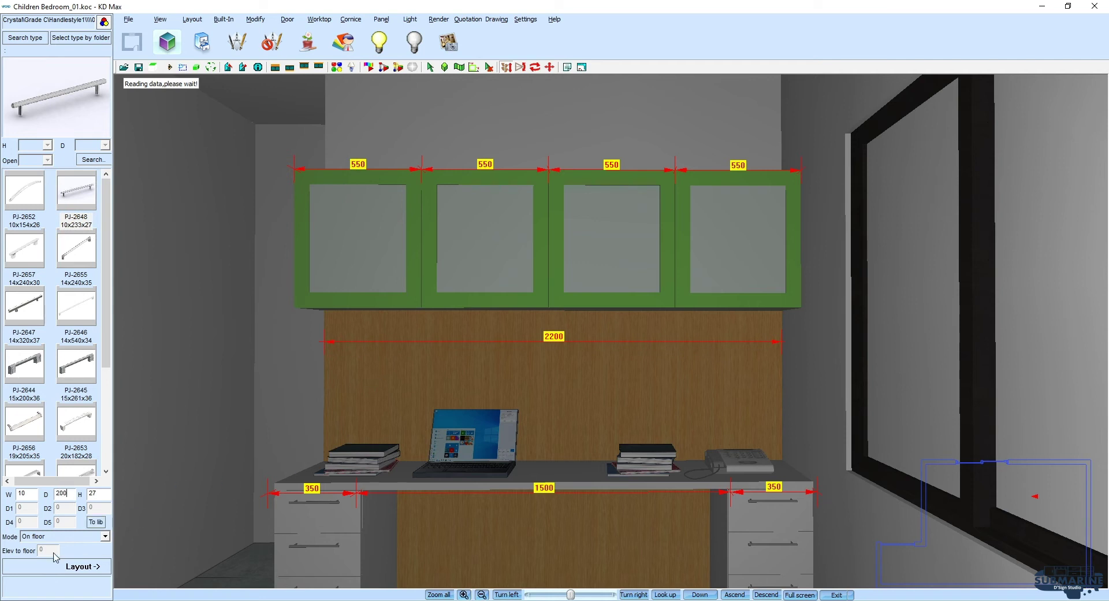
pyautogui.click(63, 536)
pyautogui.click(57, 524)
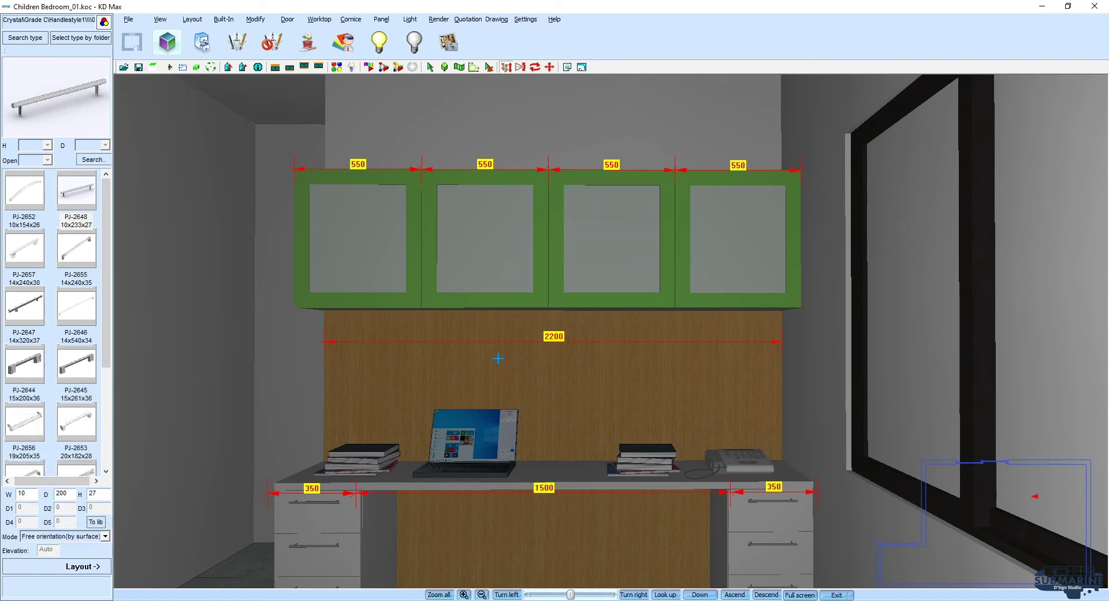
pyautogui.scroll(2, 498, 358)
pyautogui.scroll(3, 499, 346)
pyautogui.scroll(2, 498, 344)
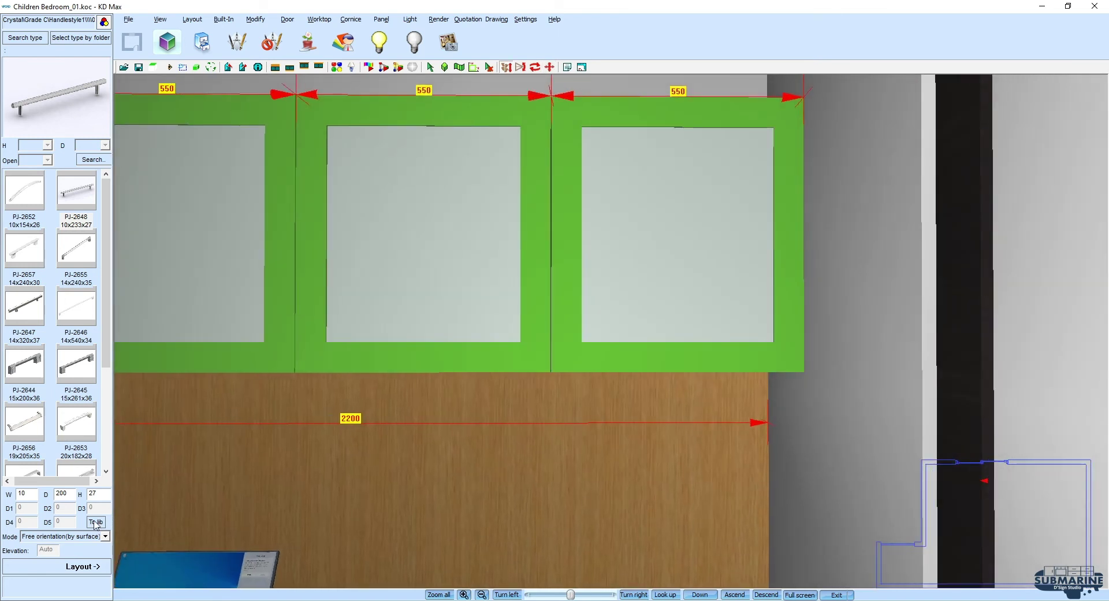
# Step: Place the handle on the rightmost wall cabinet door and switch to front elevation view
pyautogui.click(84, 567)
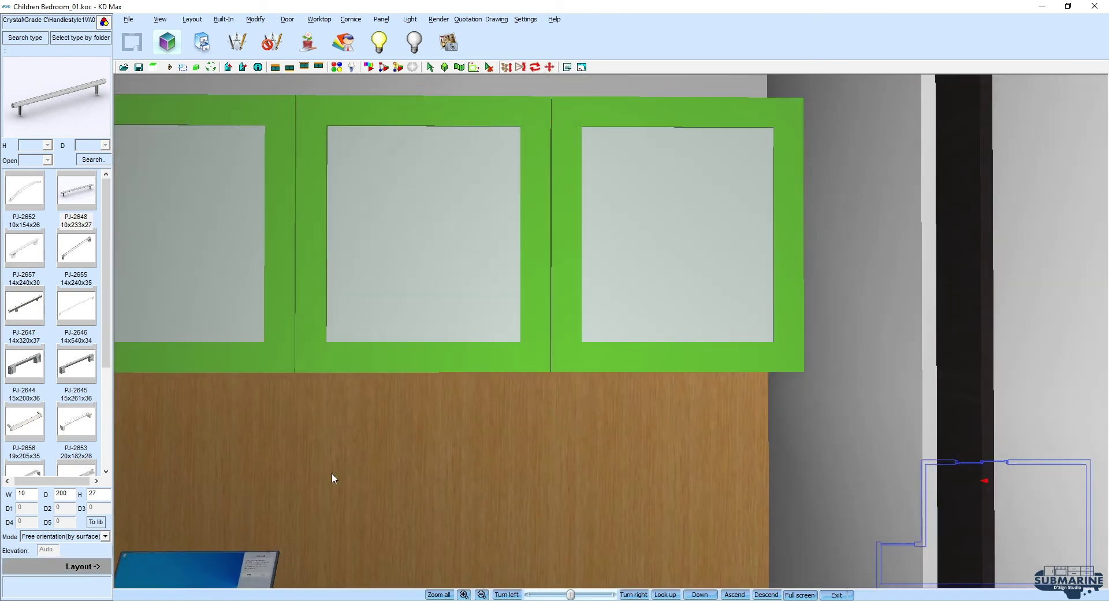
pyautogui.click(637, 354)
pyautogui.scroll(-3, 507, 323)
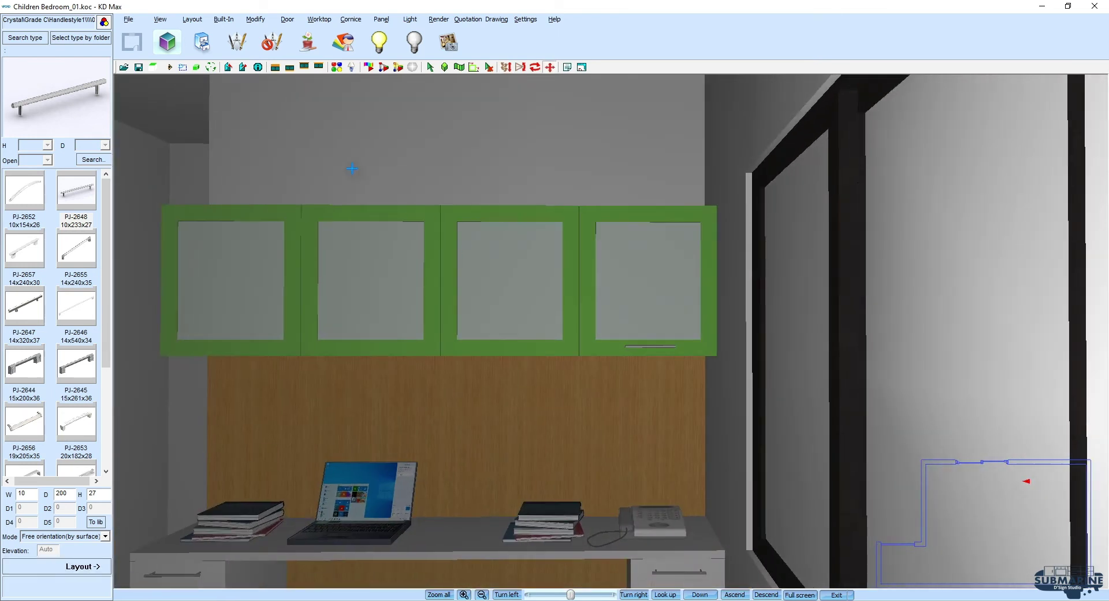
pyautogui.click(169, 68)
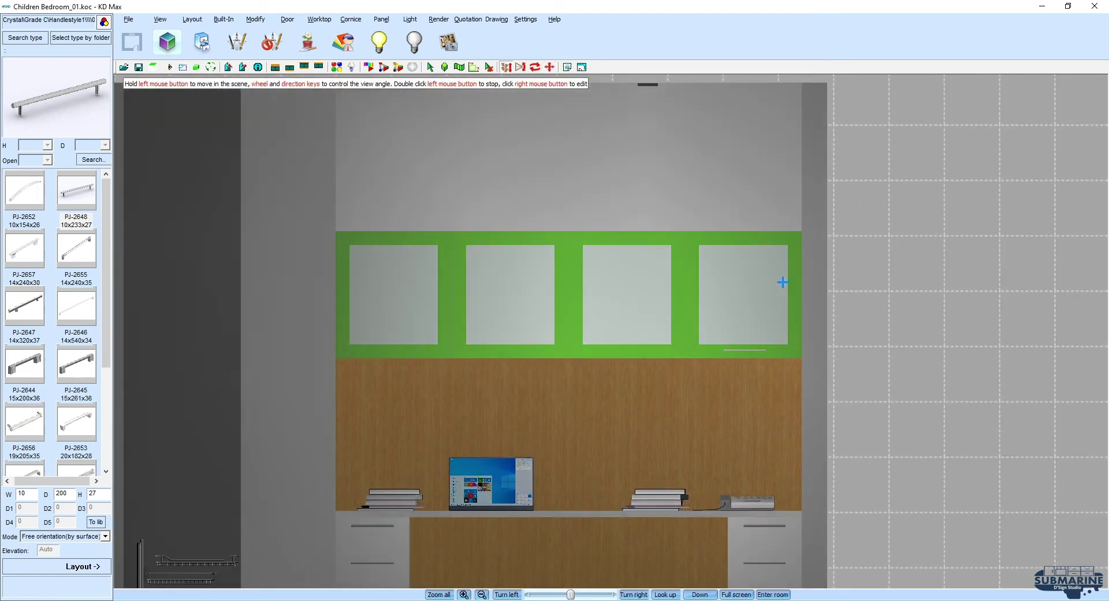
# Step: Copy the wall cabinet door handle and apply its new position
pyautogui.moveTo(777, 328); pyautogui.dragTo(753, 147)
pyautogui.moveTo(843, 284); pyautogui.dragTo(849, 332)
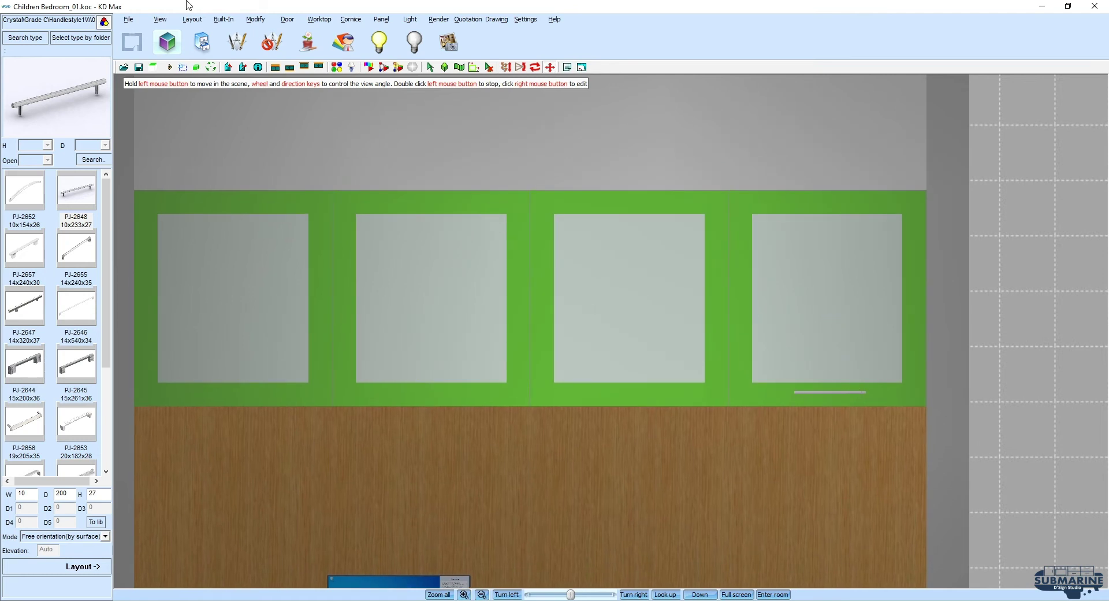
pyautogui.click(256, 19)
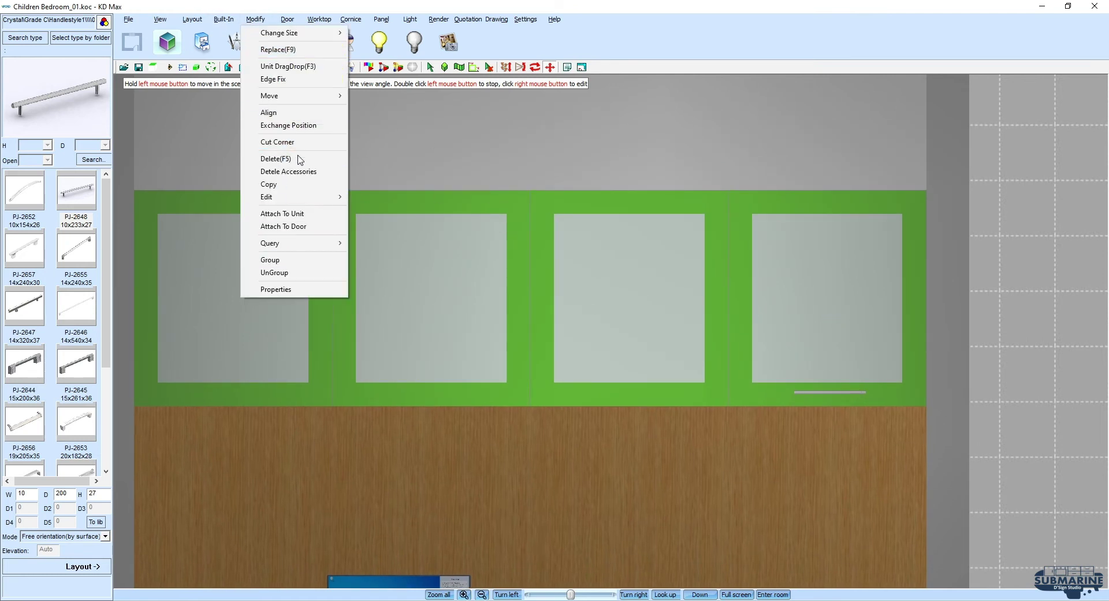
pyautogui.click(288, 184)
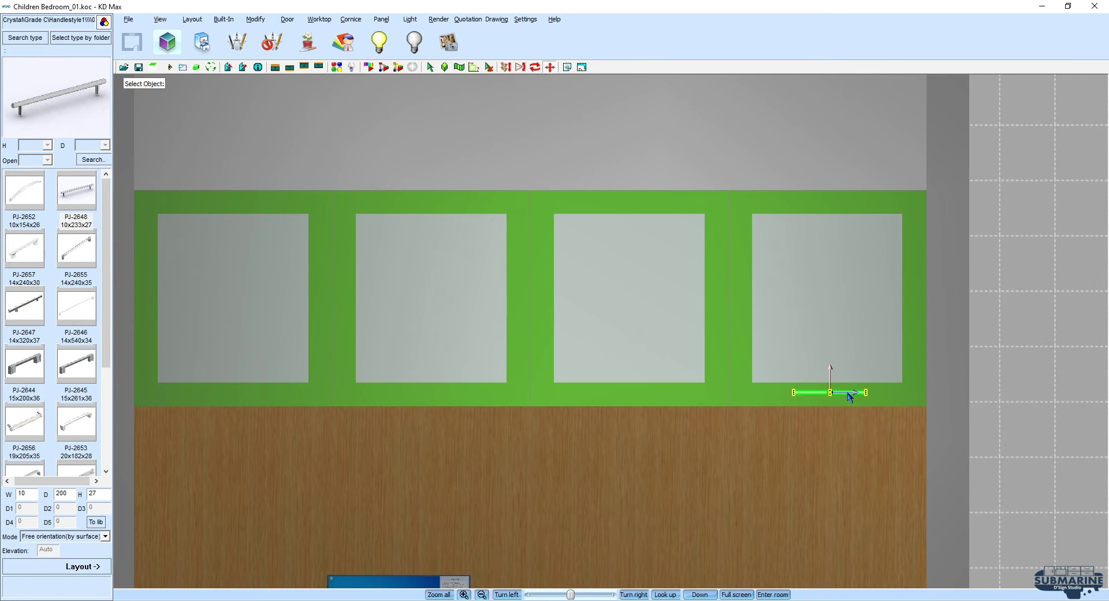
pyautogui.click(848, 397)
pyautogui.click(620, 344)
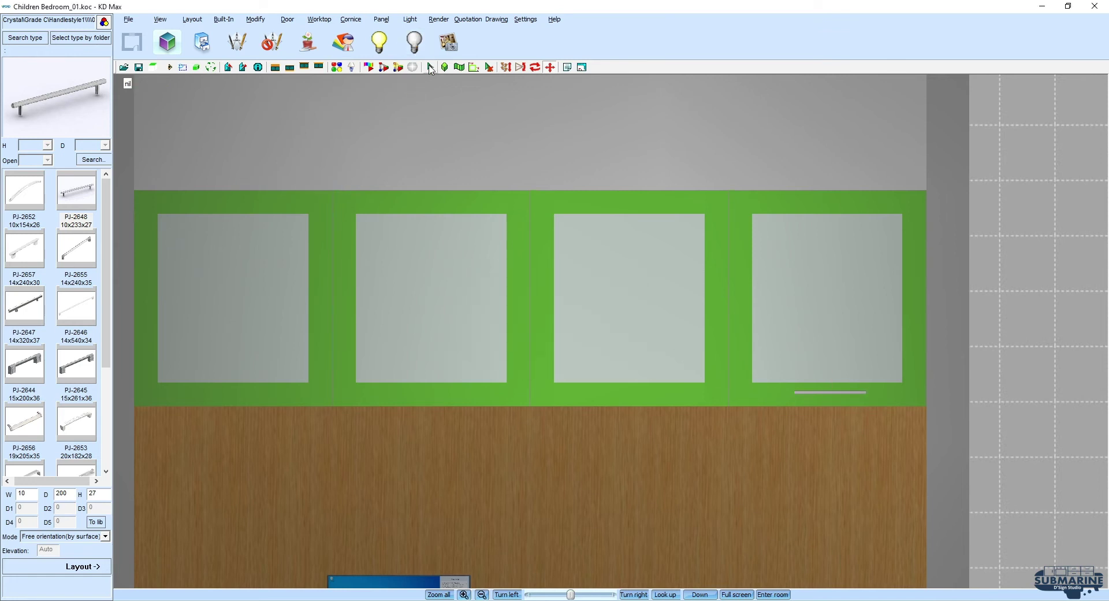
pyautogui.rightClick(743, 318)
pyautogui.click(755, 324)
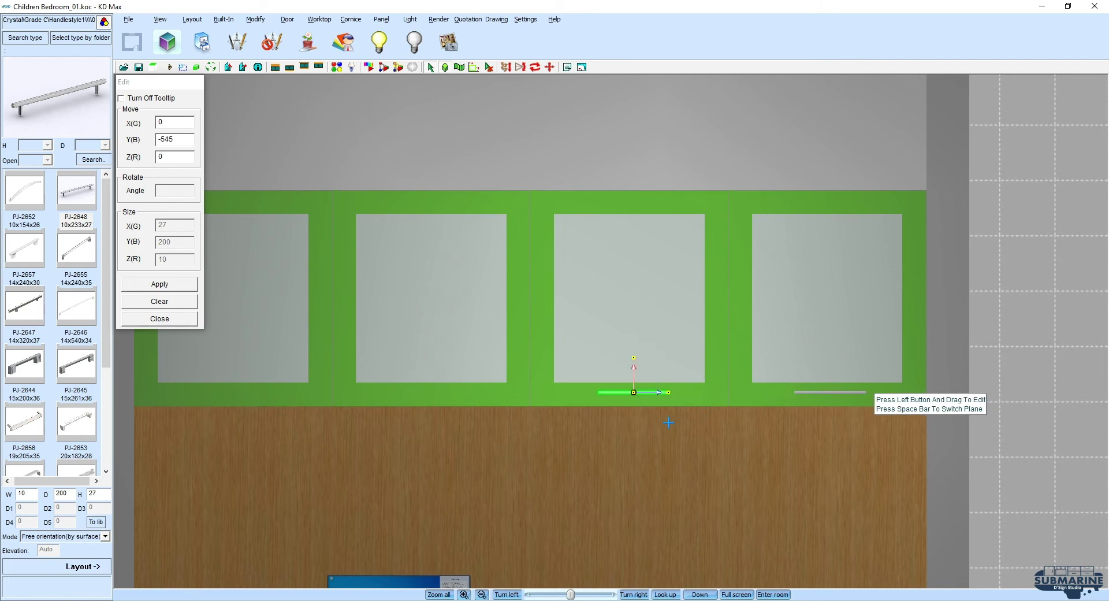
pyautogui.click(173, 285)
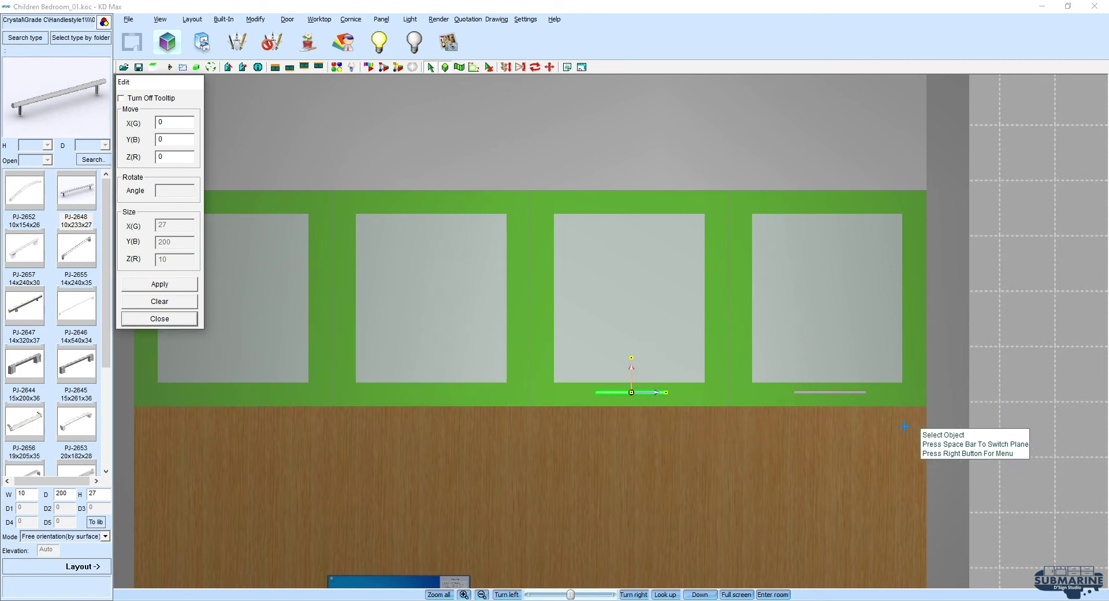
# Step: Copy both handles, move the copies under the left cabinet doors, and apply
pyautogui.keyDown('ctrl'); pyautogui.click(836, 392); pyautogui.keyUp('ctrl')
pyautogui.click(242, 20)
pyautogui.click(312, 185)
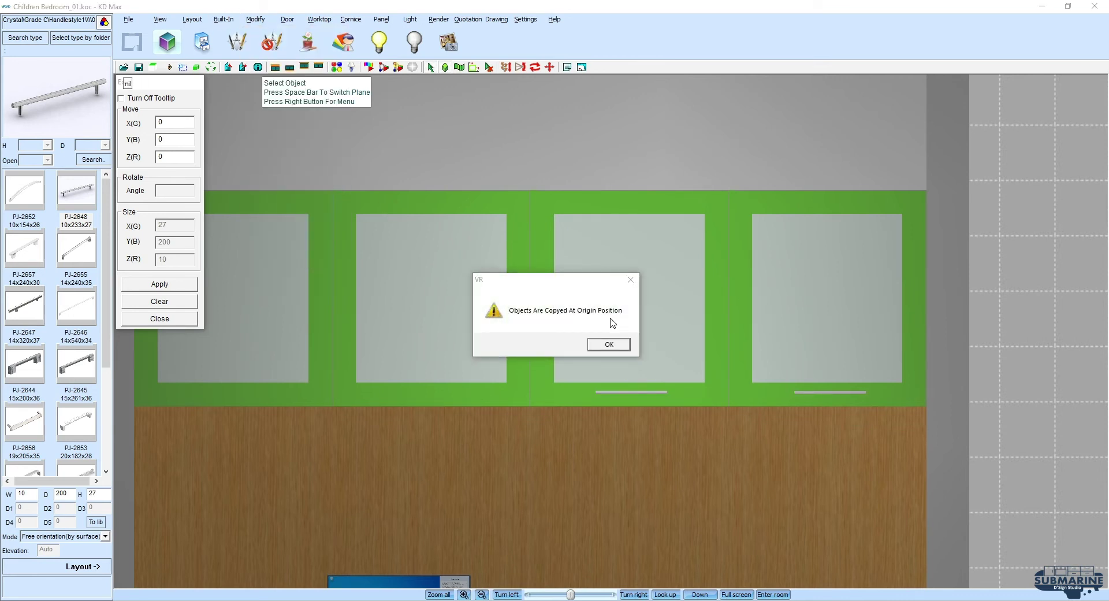
pyautogui.click(609, 344)
pyautogui.click(629, 393)
pyautogui.keyDown('ctrl'); pyautogui.click(851, 393); pyautogui.keyUp('ctrl')
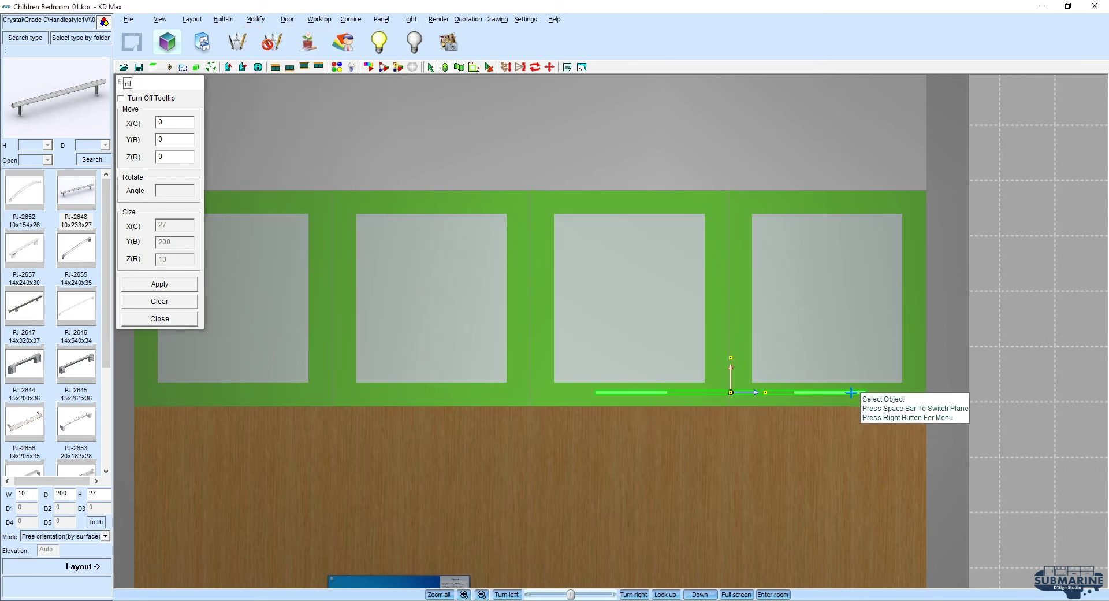
pyautogui.moveTo(762, 393); pyautogui.dragTo(376, 394)
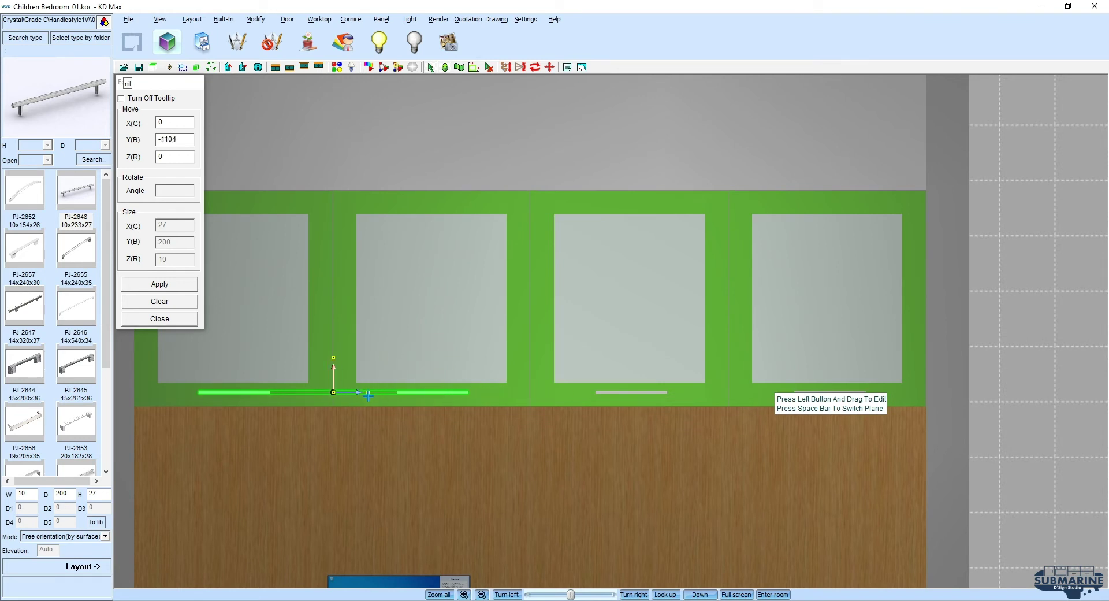
pyautogui.click(177, 284)
pyautogui.click(160, 318)
pyautogui.click(506, 67)
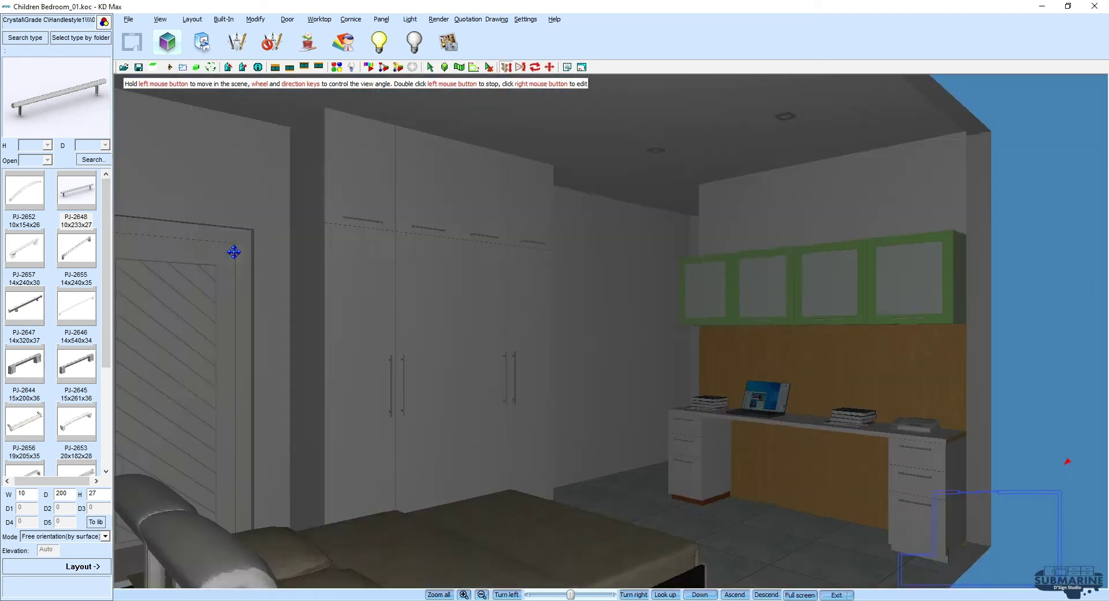
# Step: Walk up to the wall cabinets above the desk and open their doors
pyautogui.moveTo(234, 252); pyautogui.dragTo(366, 167)
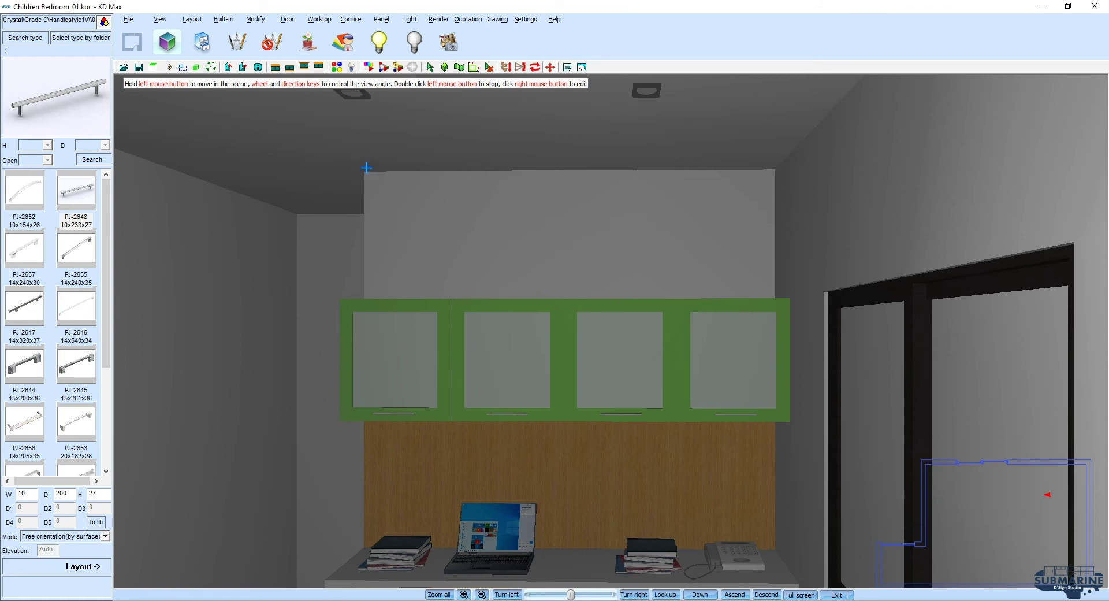
pyautogui.click(229, 68)
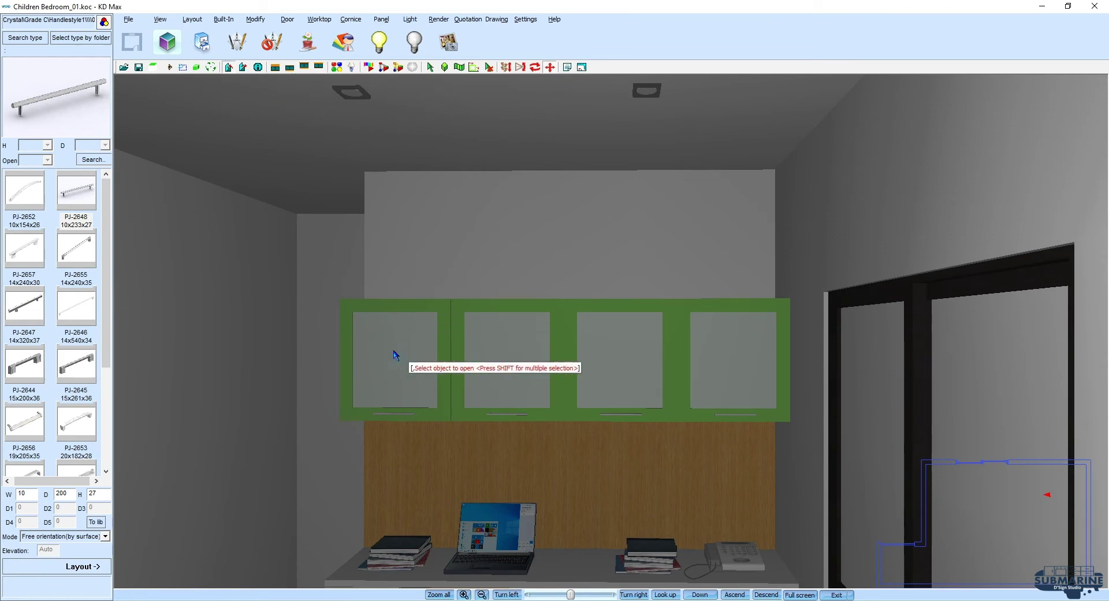
pyautogui.click(726, 371)
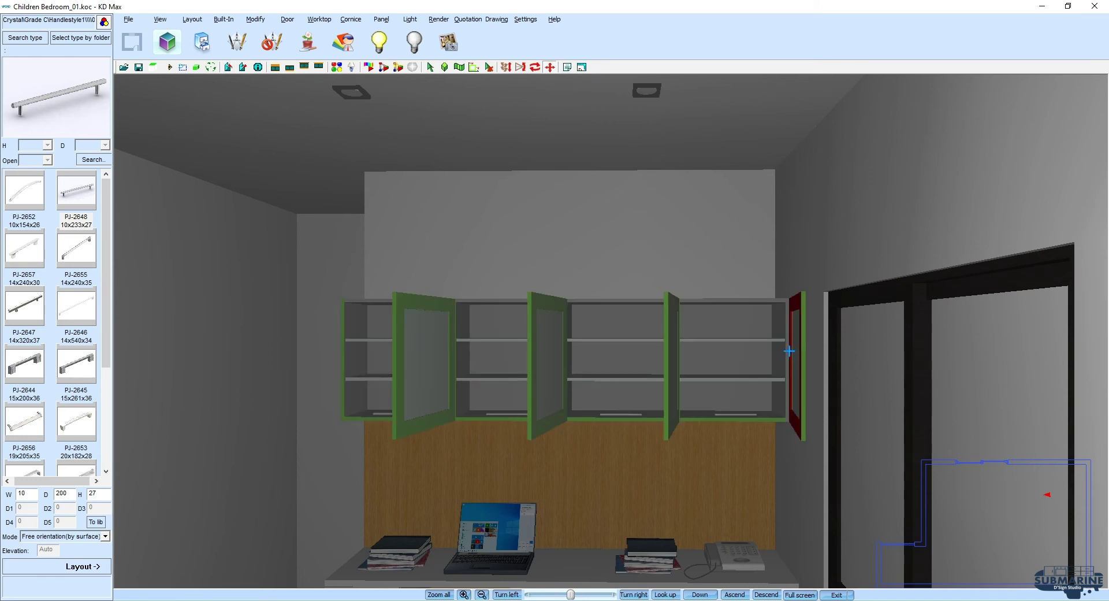
pyautogui.moveTo(790, 351); pyautogui.dragTo(787, 364)
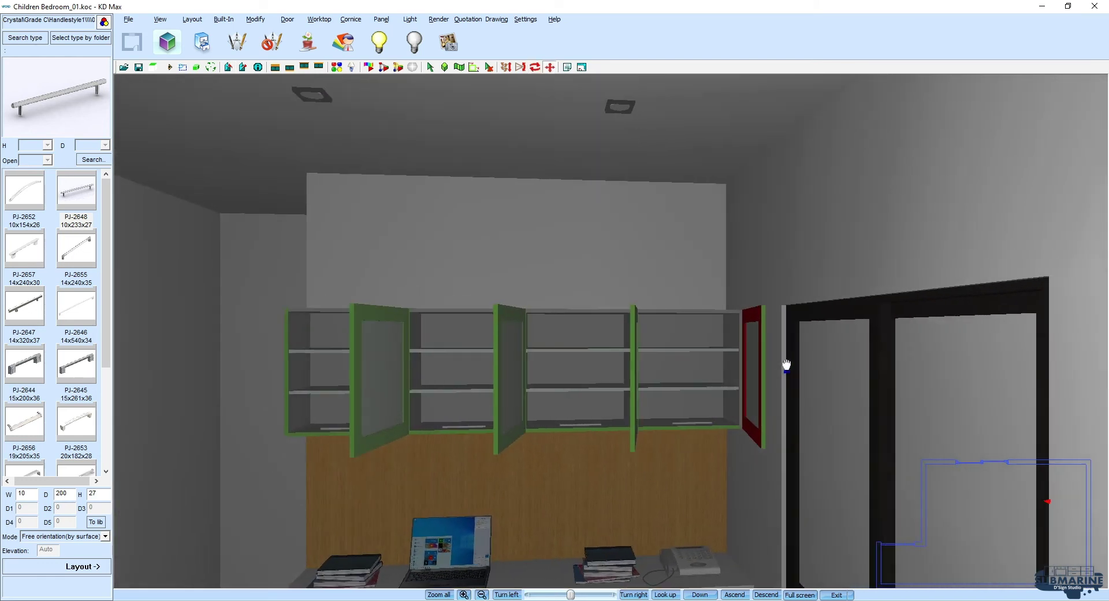
pyautogui.scroll(2, 671, 320)
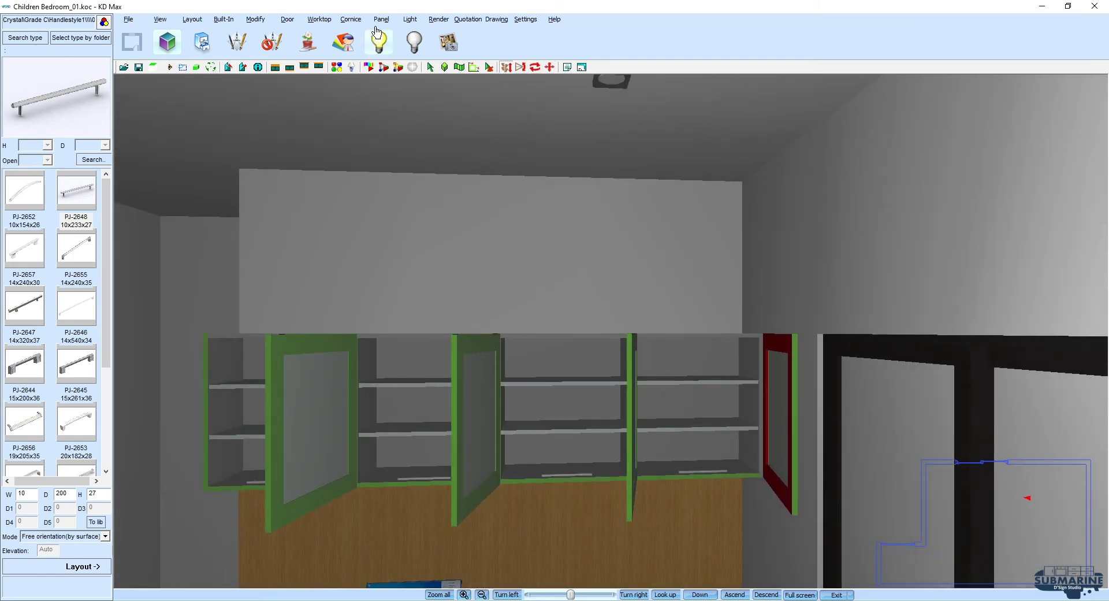
# Step: Delete the three lower shelves from the wall cabinets and confirm
pyautogui.click(382, 19)
pyautogui.click(415, 189)
pyautogui.click(237, 432)
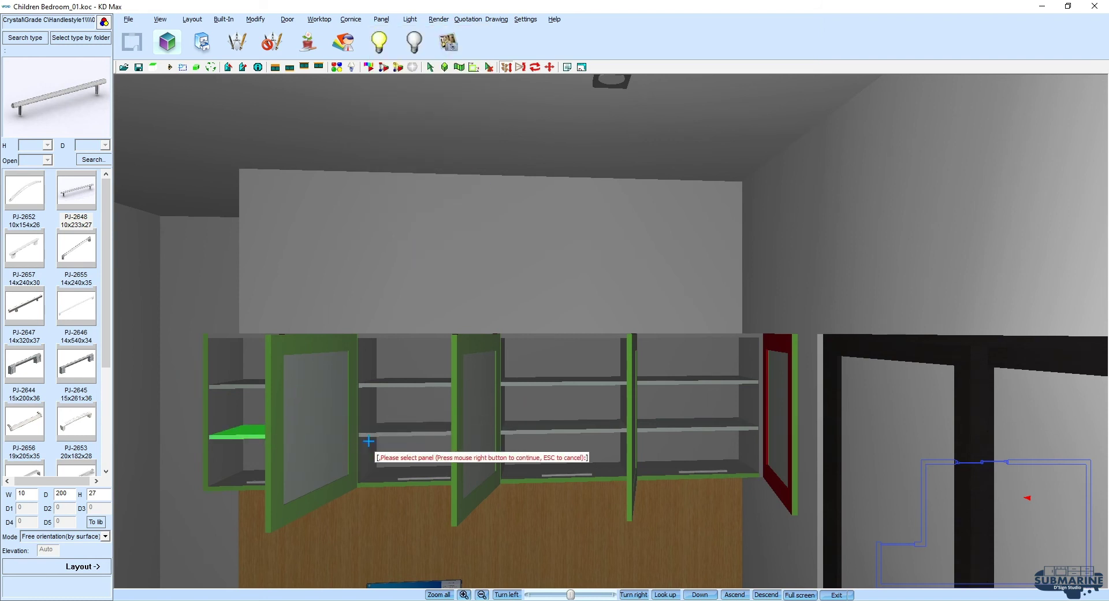
pyautogui.click(404, 430)
pyautogui.click(557, 430)
pyautogui.rightClick(673, 426)
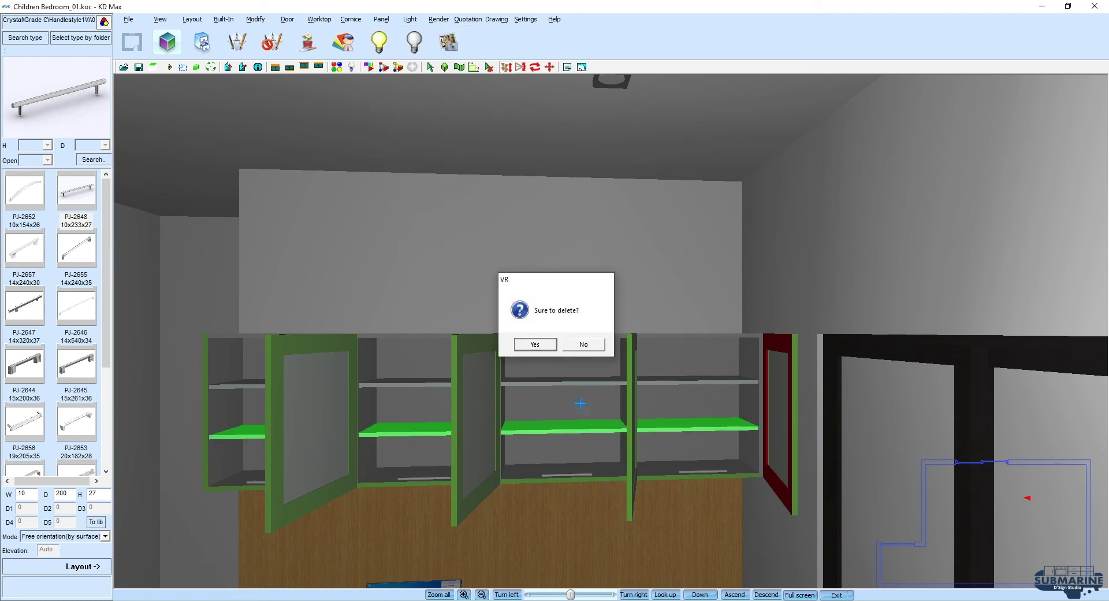
pyautogui.press('Return')
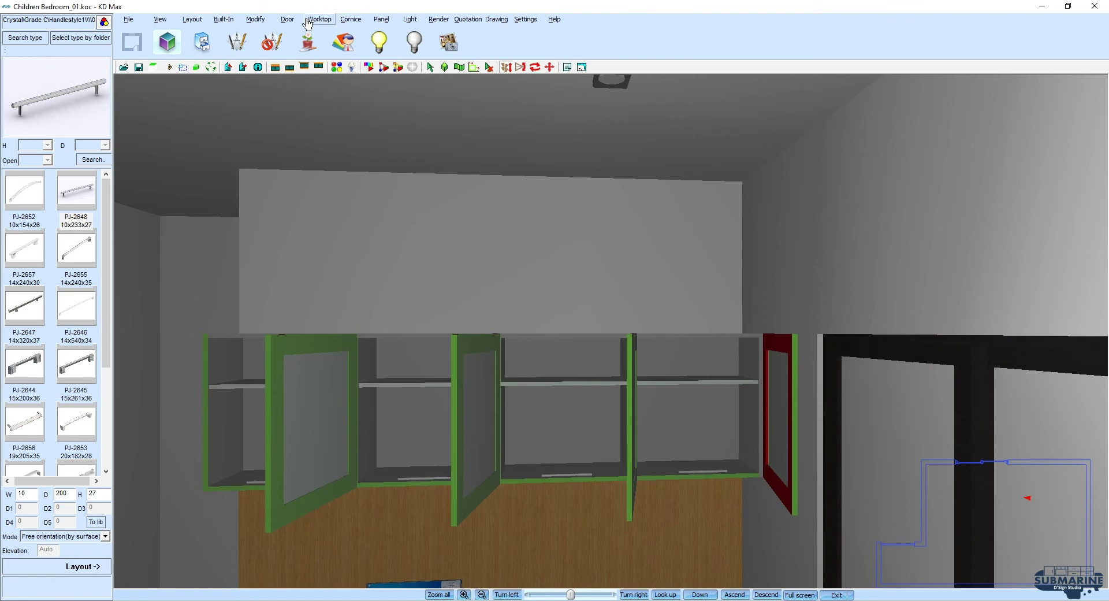
pyautogui.click(381, 19)
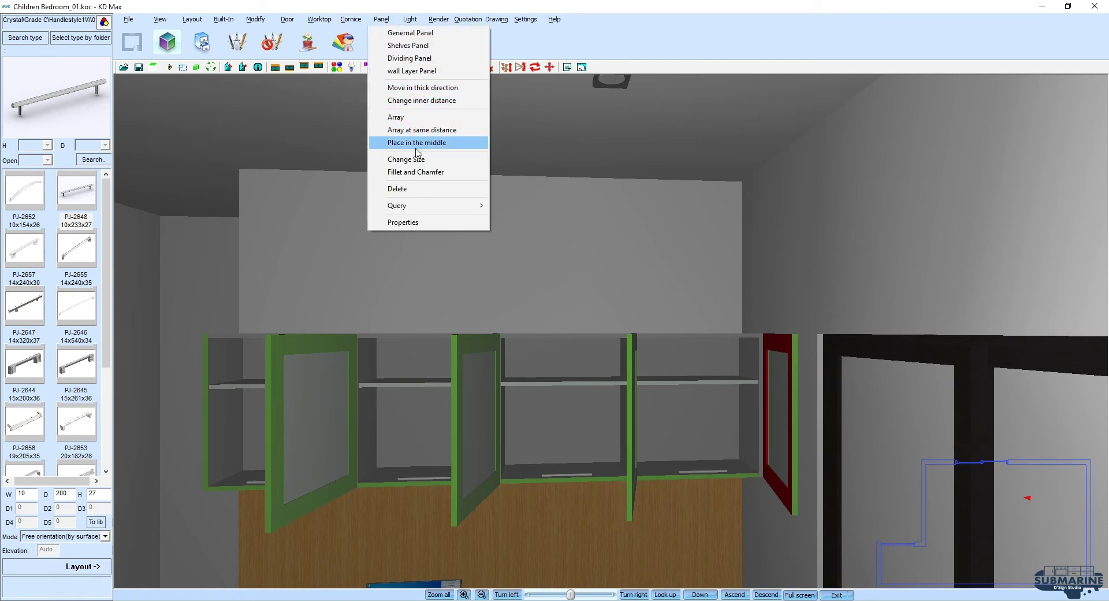
# Step: Lower the wall cabinet shelves by changing their inner distance to Y -125
pyautogui.click(413, 101)
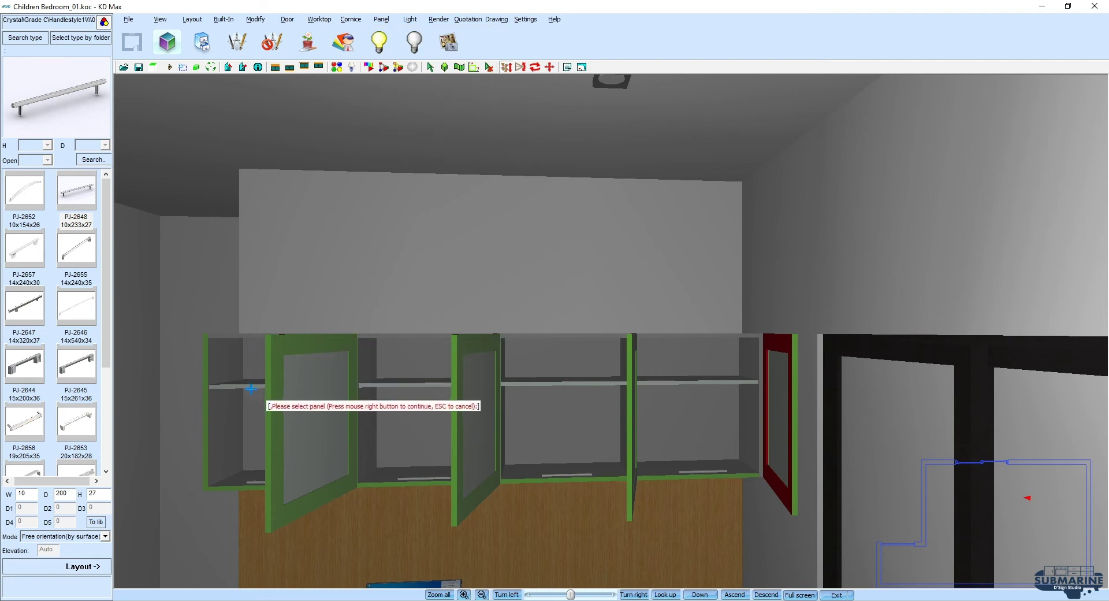
pyautogui.click(556, 380)
pyautogui.rightClick(665, 376)
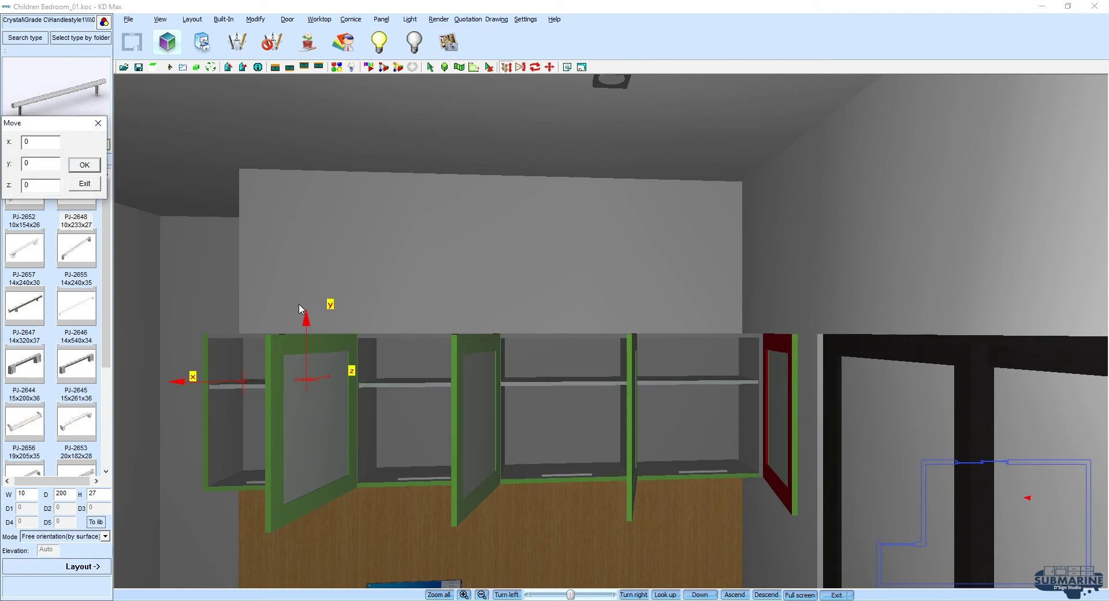
pyautogui.moveTo(37, 123); pyautogui.dragTo(434, 201)
pyautogui.write('-125')
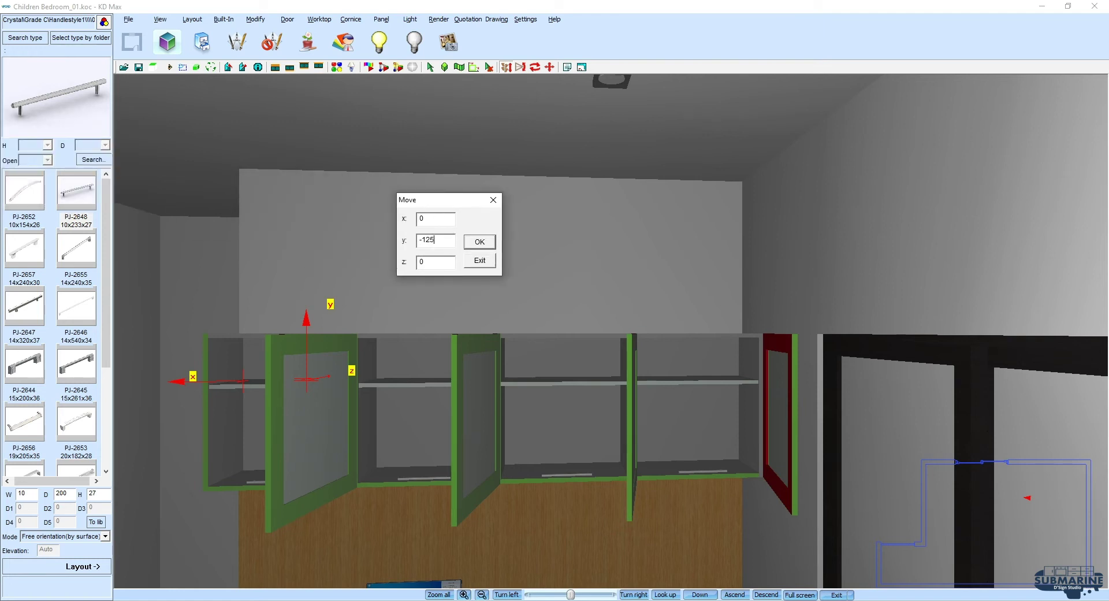
pyautogui.press('Return')
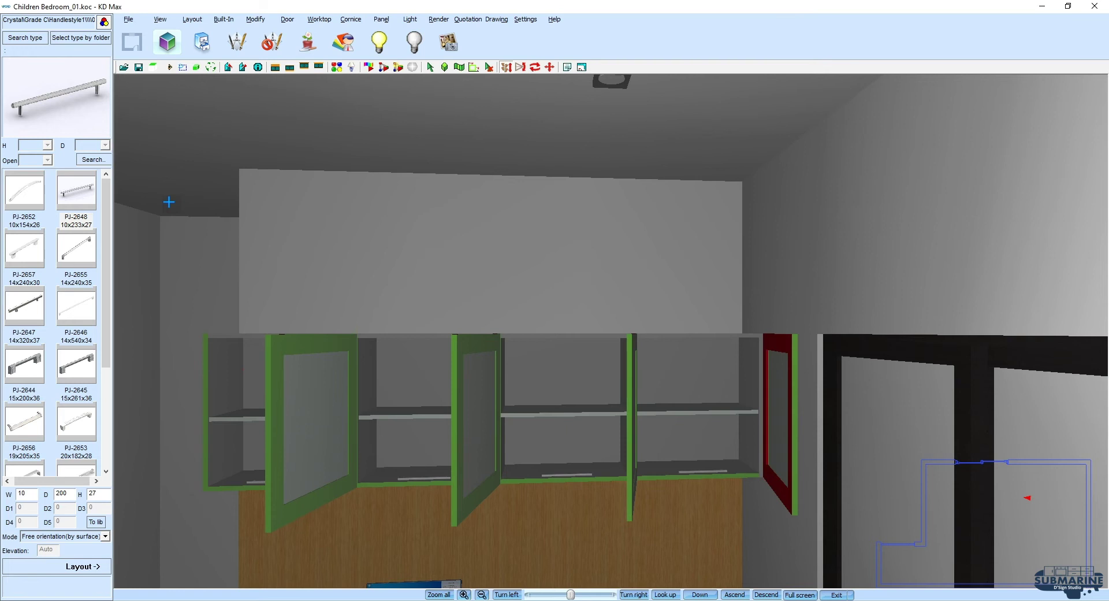
# Step: Shift the four shelves by 20 in their thickness direction so they sit mid-compartment
pyautogui.moveTo(188, 202); pyautogui.dragTo(659, 302)
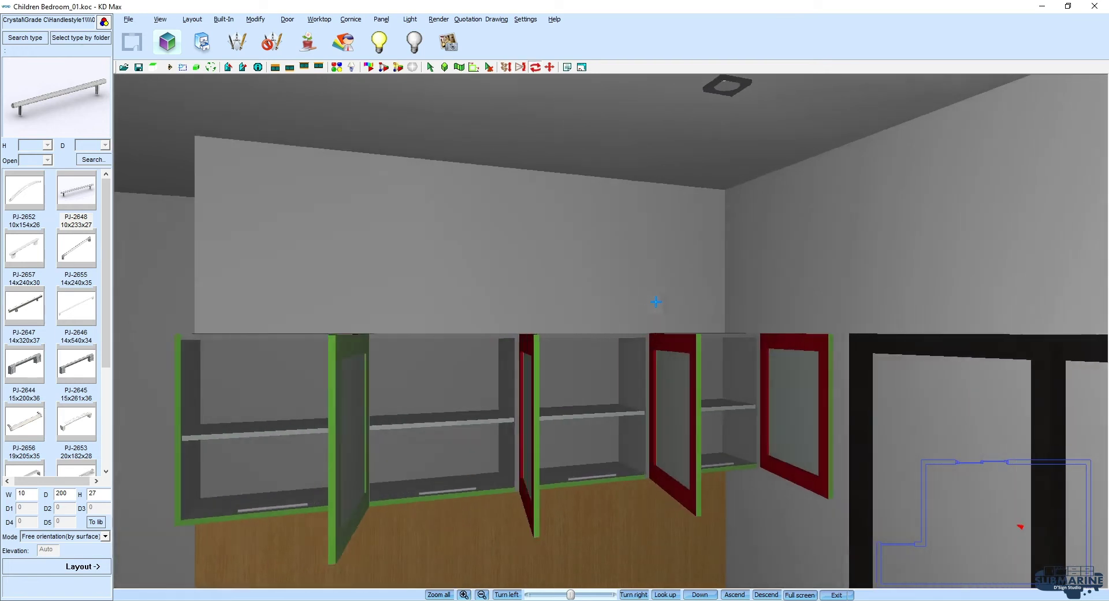
pyautogui.moveTo(659, 302)
pyautogui.mouseDown()
pyautogui.moveTo(549, 332)
pyautogui.moveTo(358, 76)
pyautogui.mouseUp()
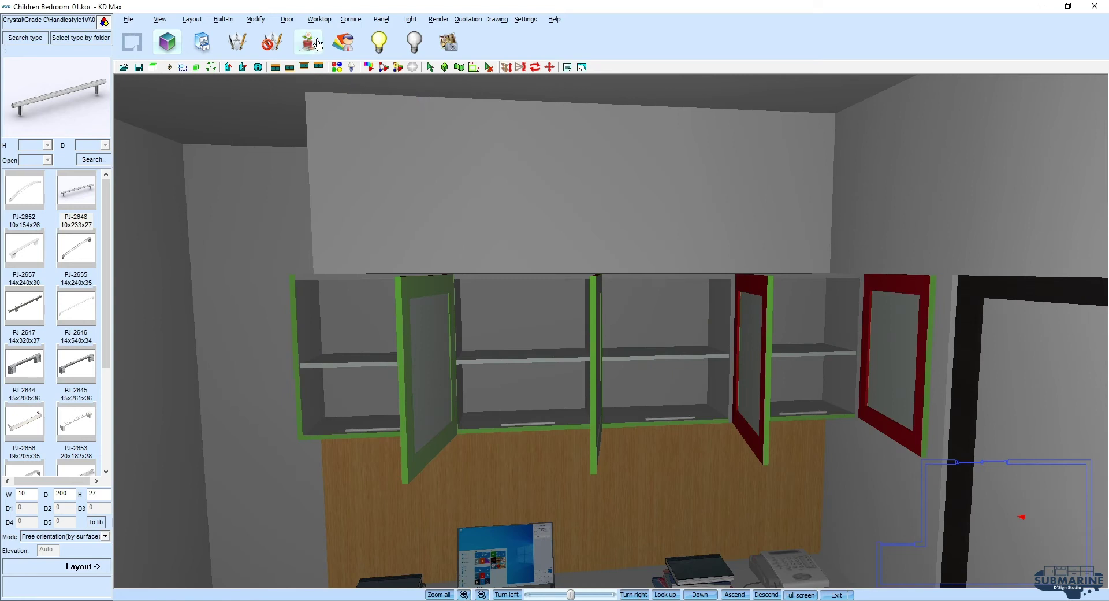
pyautogui.click(381, 20)
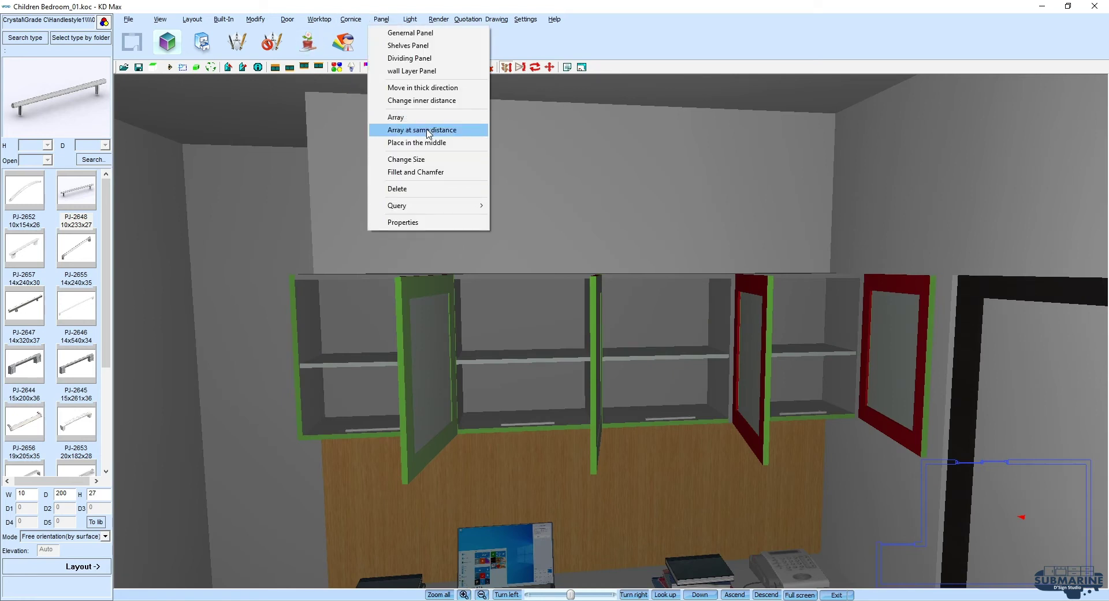
pyautogui.click(425, 88)
pyautogui.click(348, 363)
pyautogui.click(529, 357)
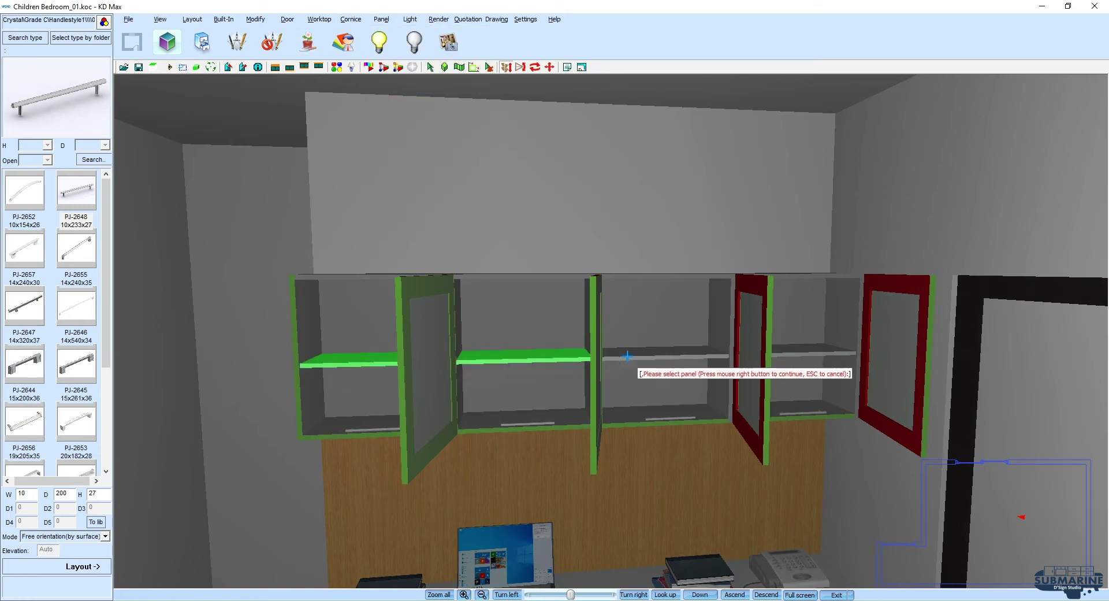
pyautogui.click(626, 356)
pyautogui.click(832, 353)
pyautogui.rightClick(832, 353)
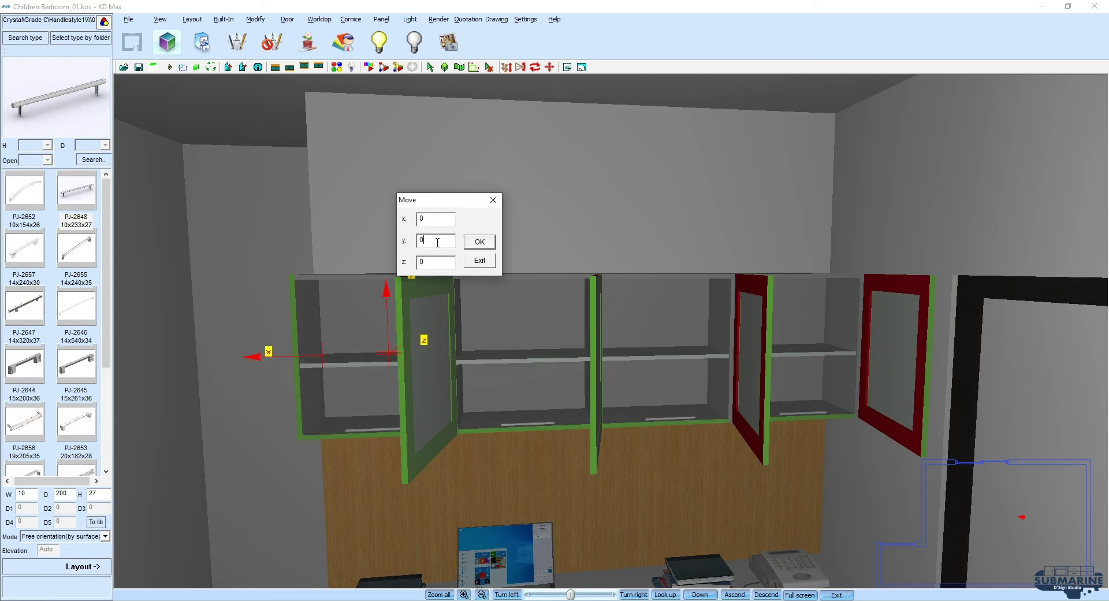
pyautogui.write('20')
pyautogui.press('Return')
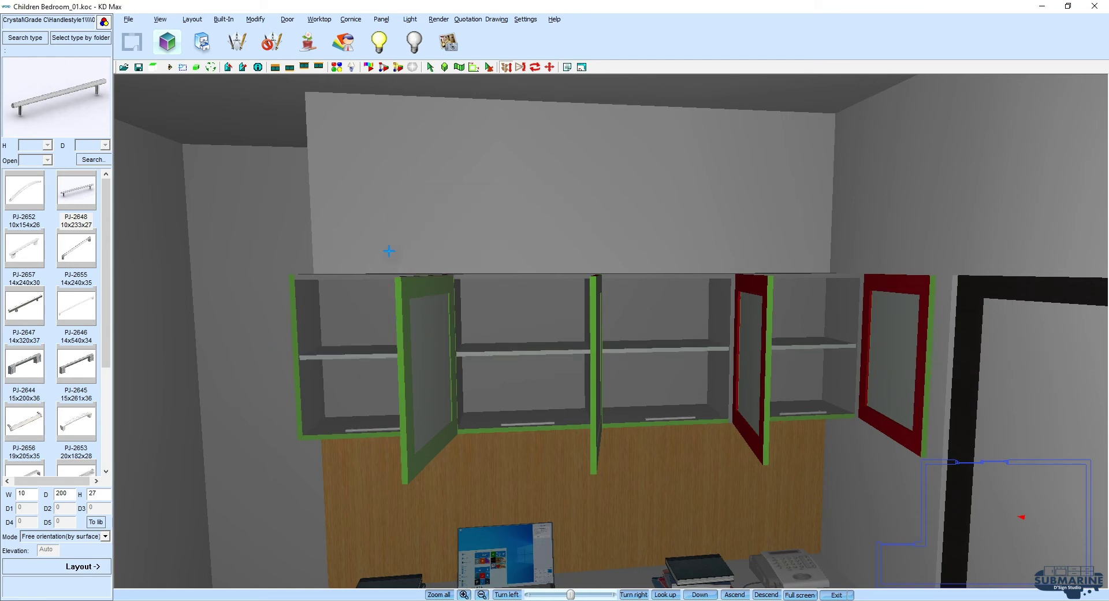
pyautogui.scroll(2, 488, 286)
pyautogui.scroll(2, 571, 309)
pyautogui.scroll(1, 330, 232)
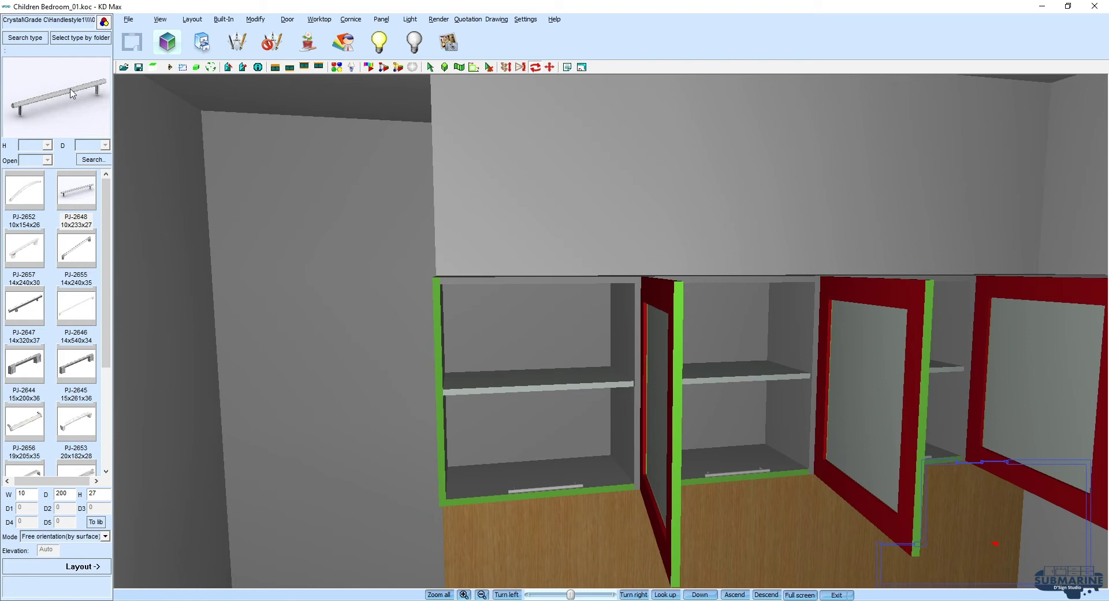
# Step: Load the Decoration category into the product library
pyautogui.click(40, 38)
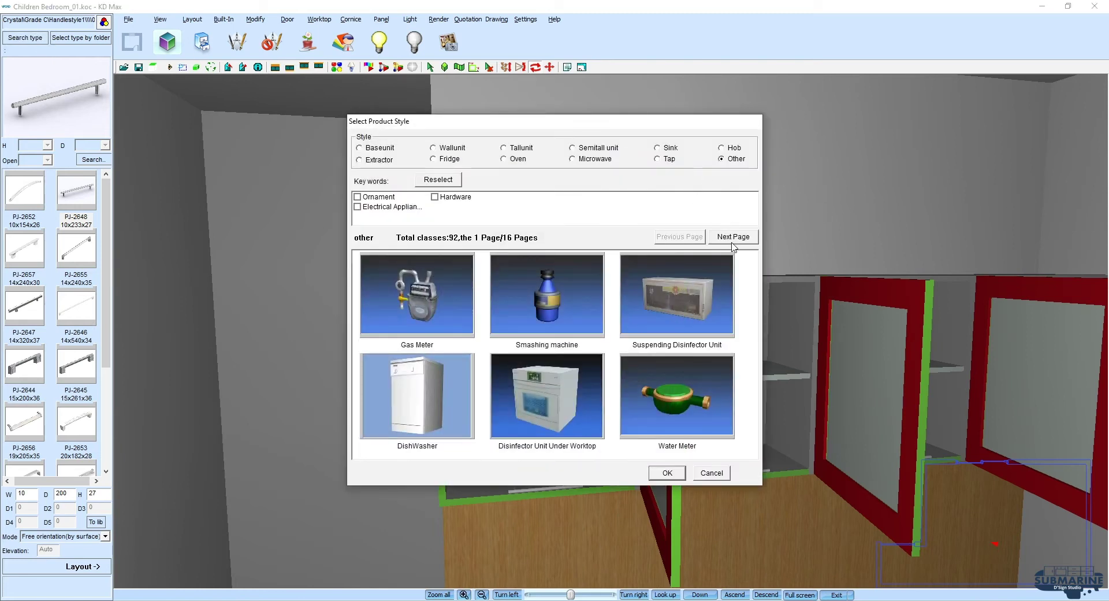
pyautogui.click(733, 237)
pyautogui.click(734, 237)
pyautogui.click(733, 237)
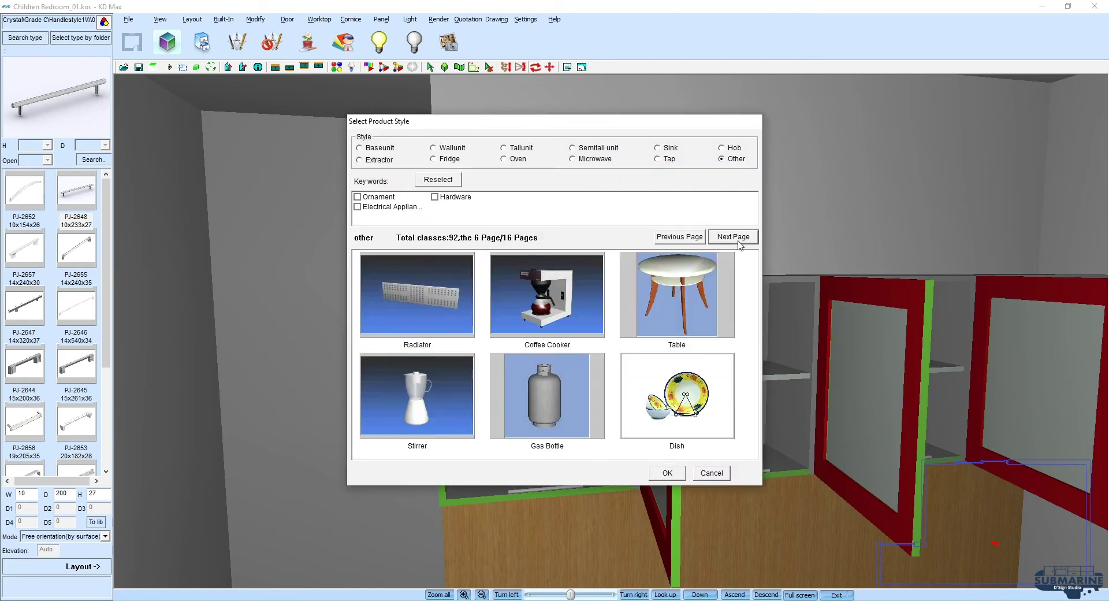
pyautogui.click(734, 237)
pyautogui.click(733, 237)
pyautogui.click(734, 236)
pyautogui.click(733, 237)
pyautogui.click(734, 237)
pyautogui.click(733, 236)
pyautogui.click(738, 241)
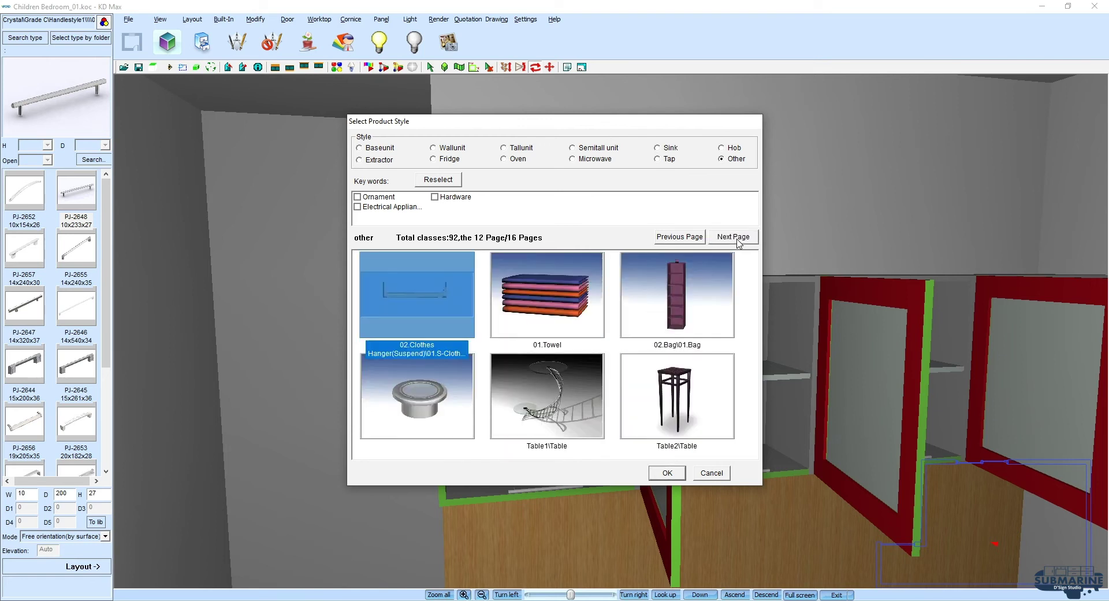
pyautogui.click(738, 241)
pyautogui.click(739, 242)
pyautogui.click(738, 241)
pyautogui.click(633, 316)
pyautogui.doubleClick(632, 316)
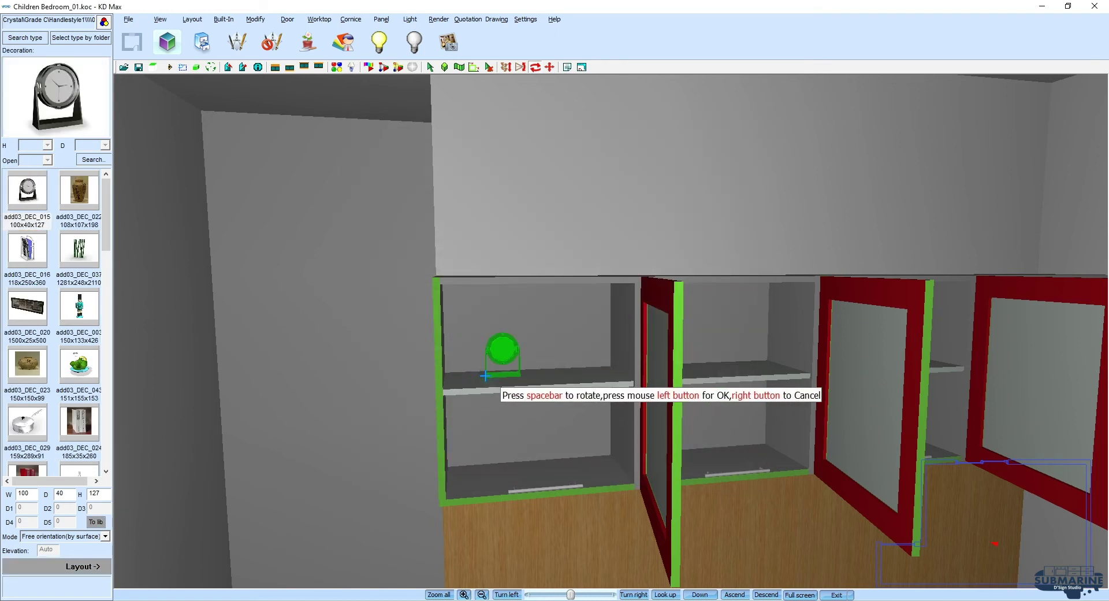
# Step: Place a clock on a wall cabinet shelf and move it into position
pyautogui.click(458, 382)
pyautogui.rightClick(490, 359)
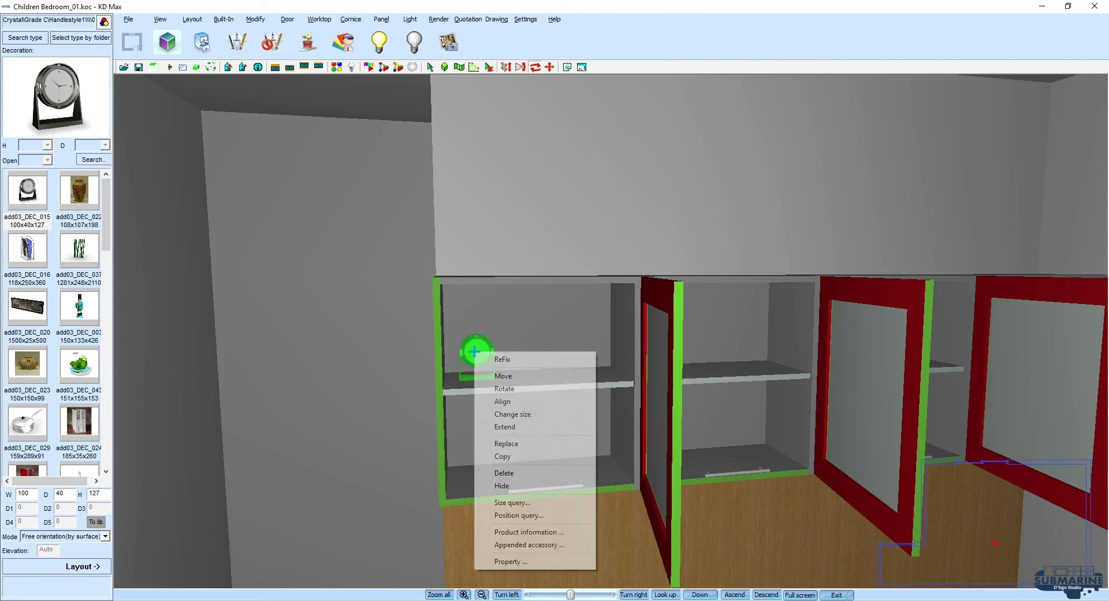
pyautogui.click(508, 468)
pyautogui.click(746, 460)
# Step: Place a magazine rack on the lower shelf and copy it into another cabinet
pyautogui.click(38, 263)
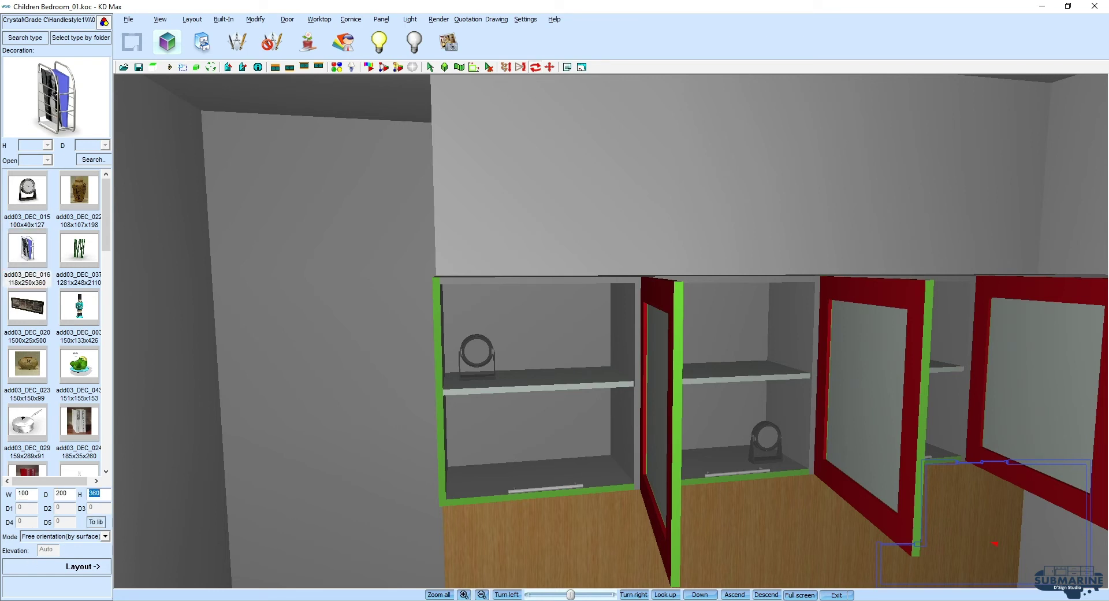
pyautogui.write('250')
pyautogui.click(97, 566)
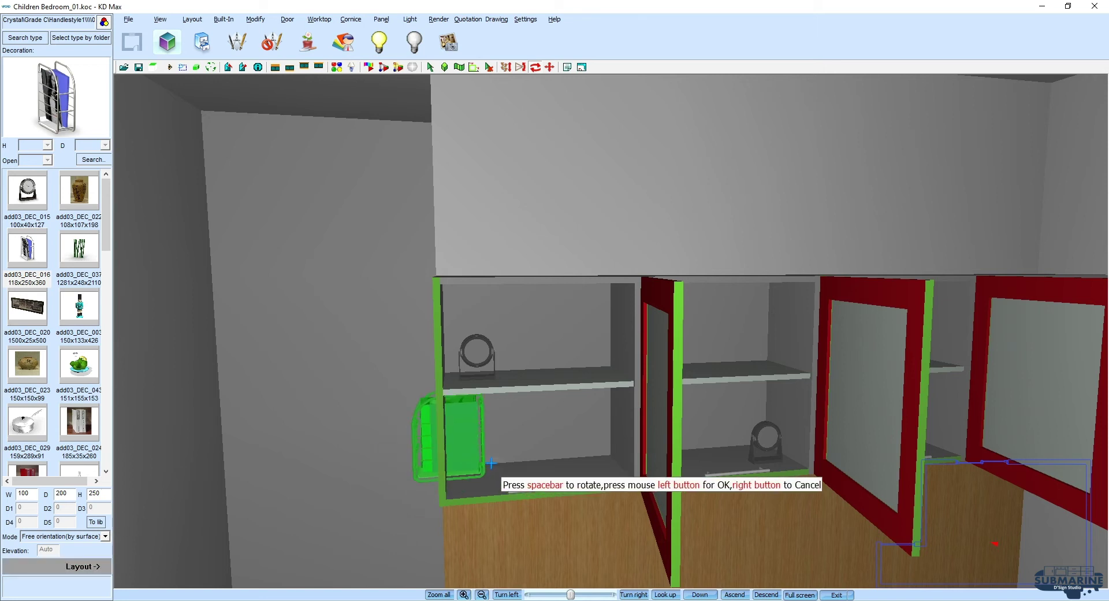
pyautogui.click(533, 475)
pyautogui.scroll(-3, 624, 500)
pyautogui.rightClick(410, 456)
pyautogui.click(439, 450)
pyautogui.rightClick(422, 480)
pyautogui.click(478, 370)
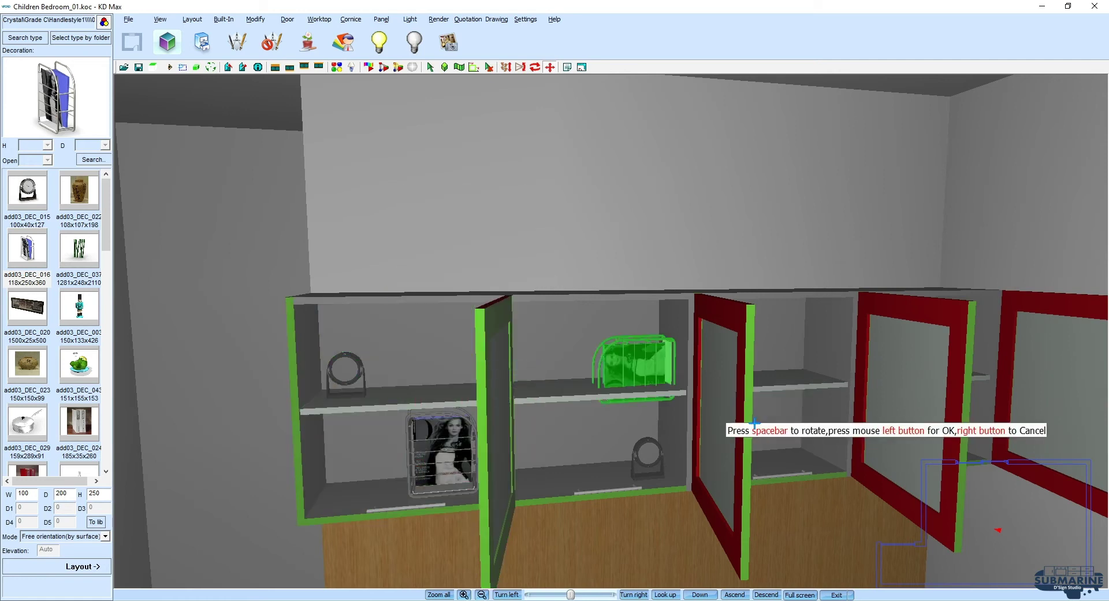
pyautogui.click(774, 474)
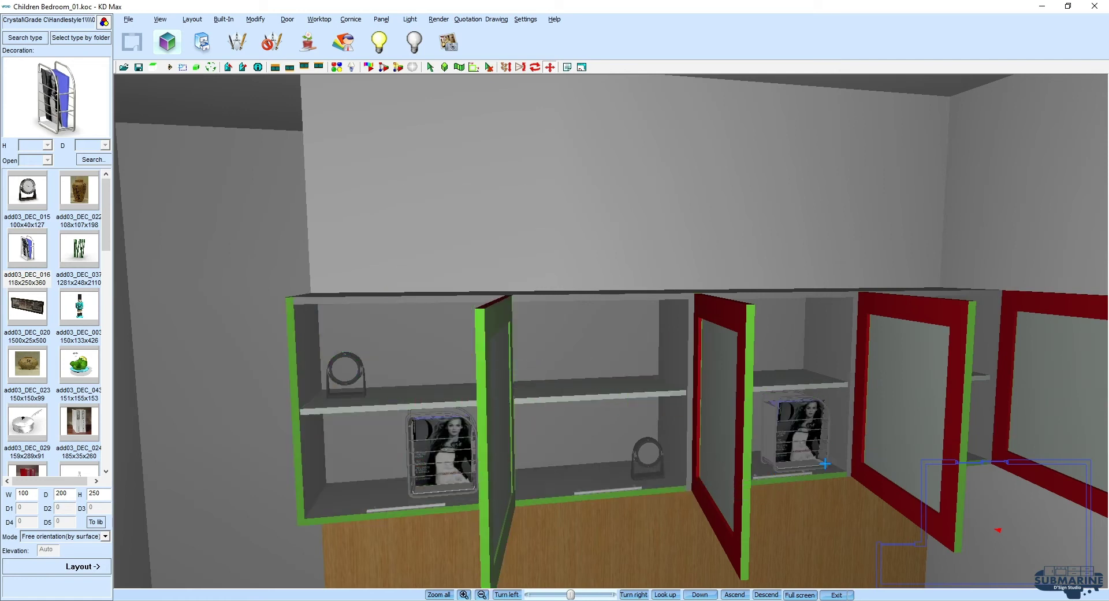
# Step: Place the wide 1500x25x500 decoration above the cabinets
pyautogui.moveTo(774, 473); pyautogui.dragTo(855, 446)
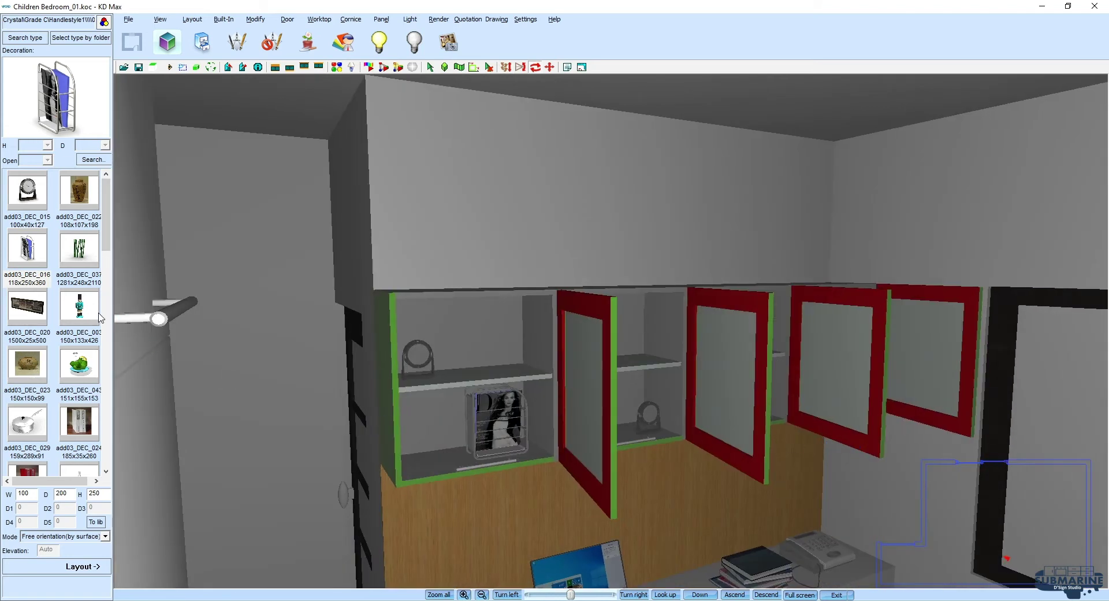
pyautogui.moveTo(107, 255); pyautogui.dragTo(111, 302)
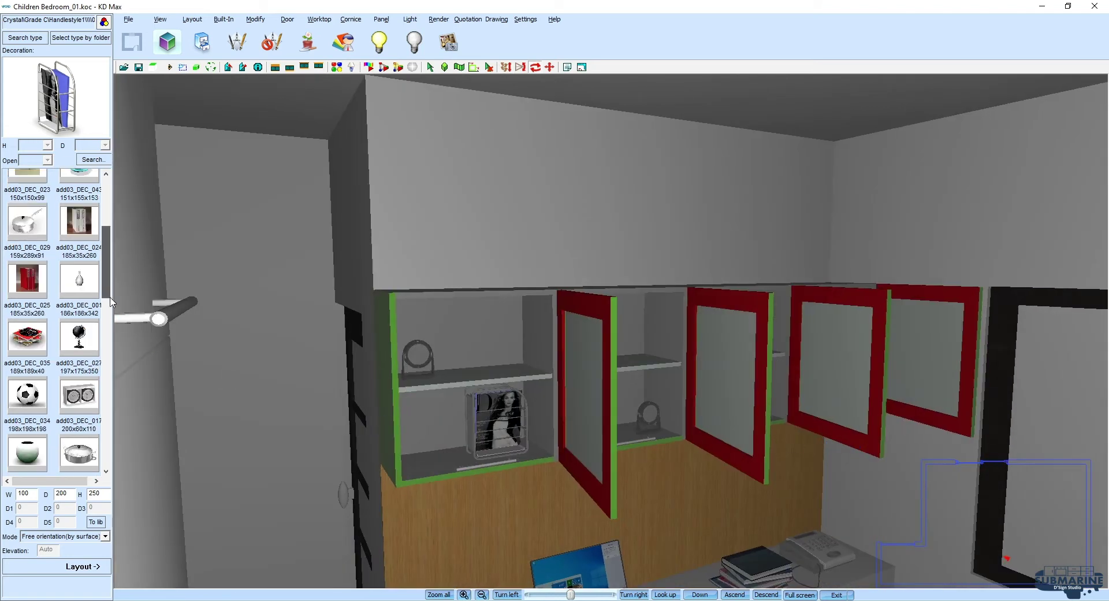
pyautogui.scroll(3, 109, 289)
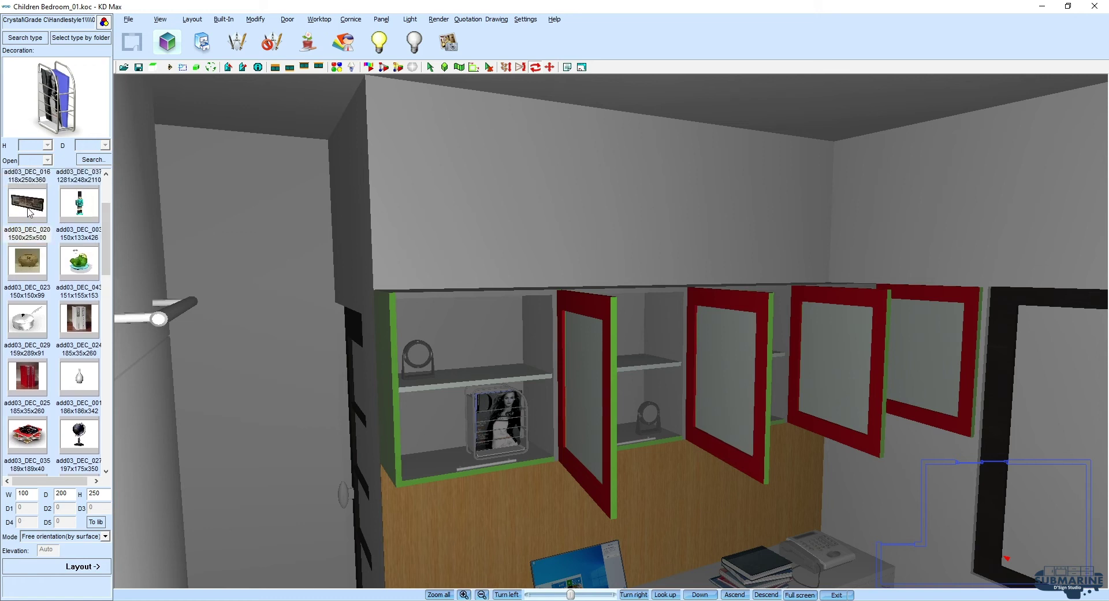
pyautogui.click(29, 208)
pyautogui.click(498, 237)
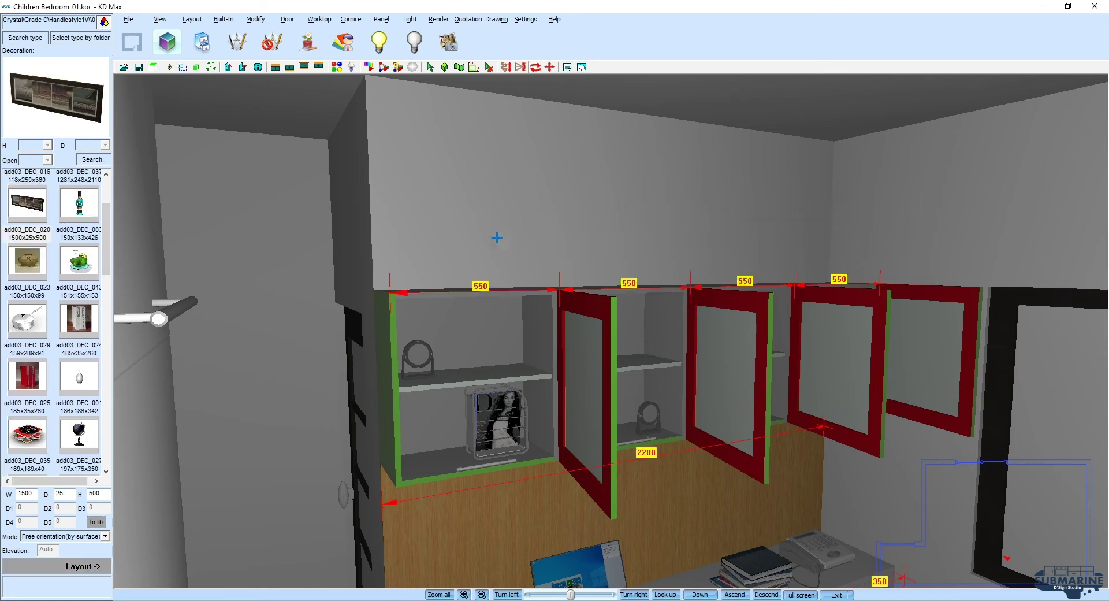
# Step: Move the book stack slightly further right on the desk
pyautogui.scroll(-1, 108, 265)
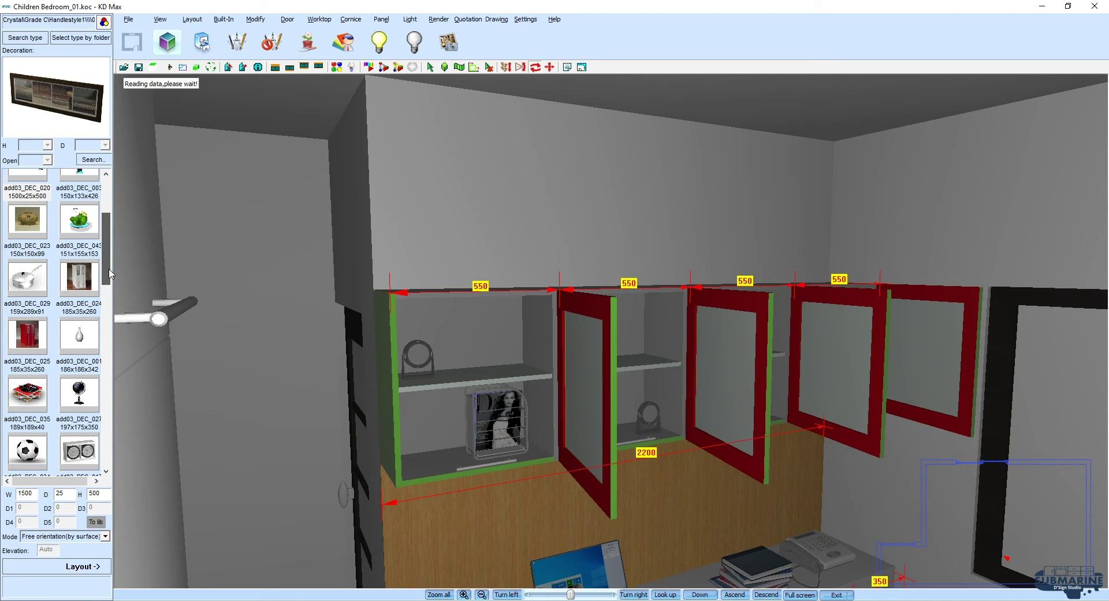
pyautogui.moveTo(520, 289); pyautogui.dragTo(525, 477)
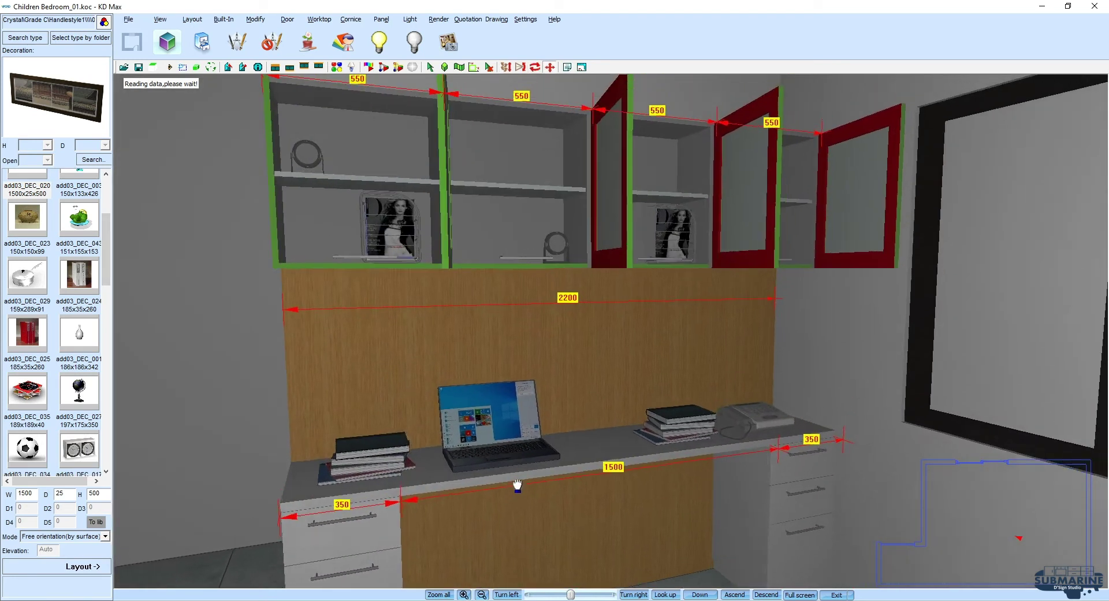
pyautogui.rightClick(409, 418)
pyautogui.click(434, 218)
pyautogui.click(647, 362)
# Step: Place a globe on the desk
pyautogui.click(79, 394)
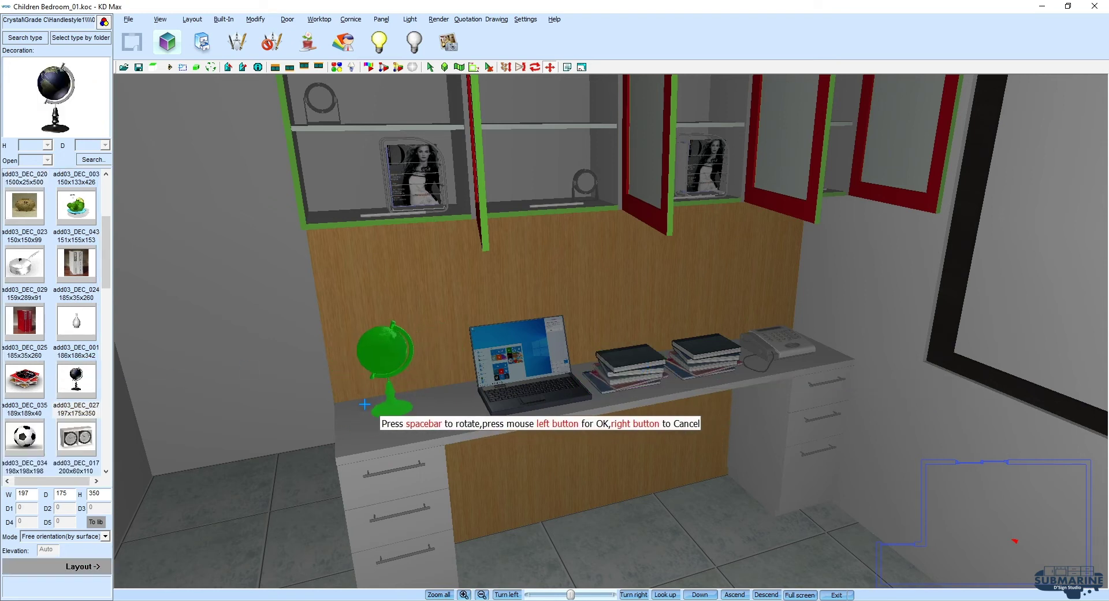
pyautogui.click(378, 406)
pyautogui.scroll(-3, 526, 403)
pyautogui.scroll(3, 527, 402)
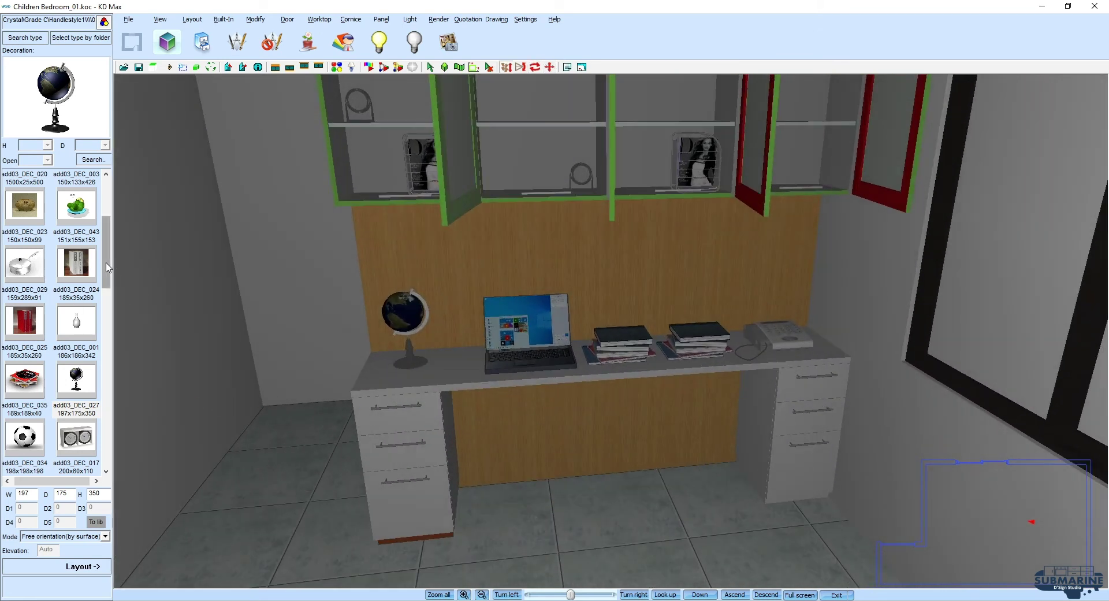
# Step: Place a soccer ball on the floor under the desk
pyautogui.click(29, 442)
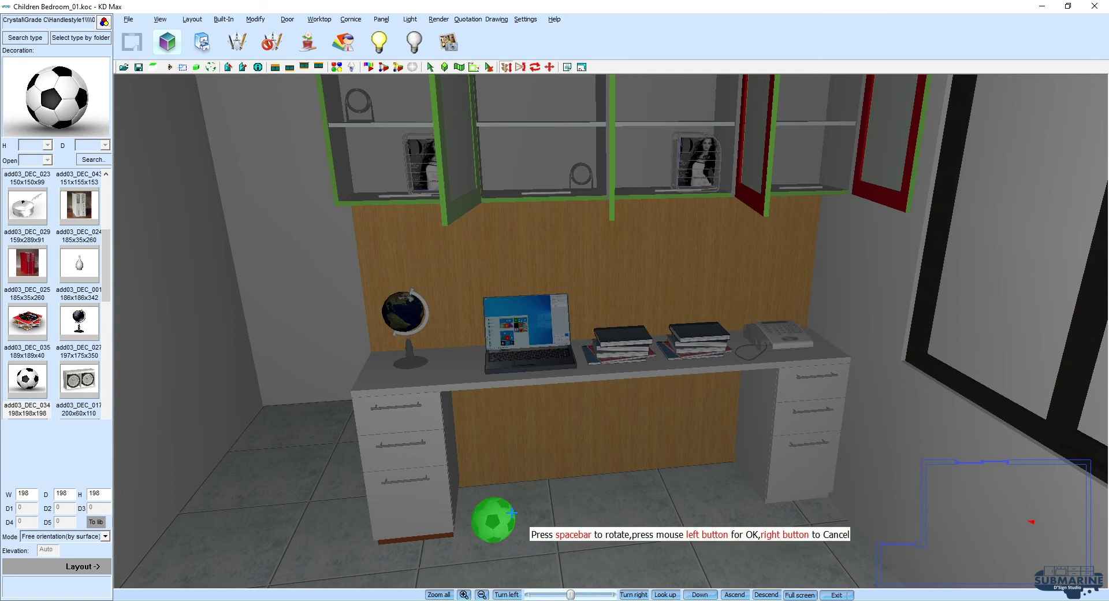
pyautogui.click(504, 499)
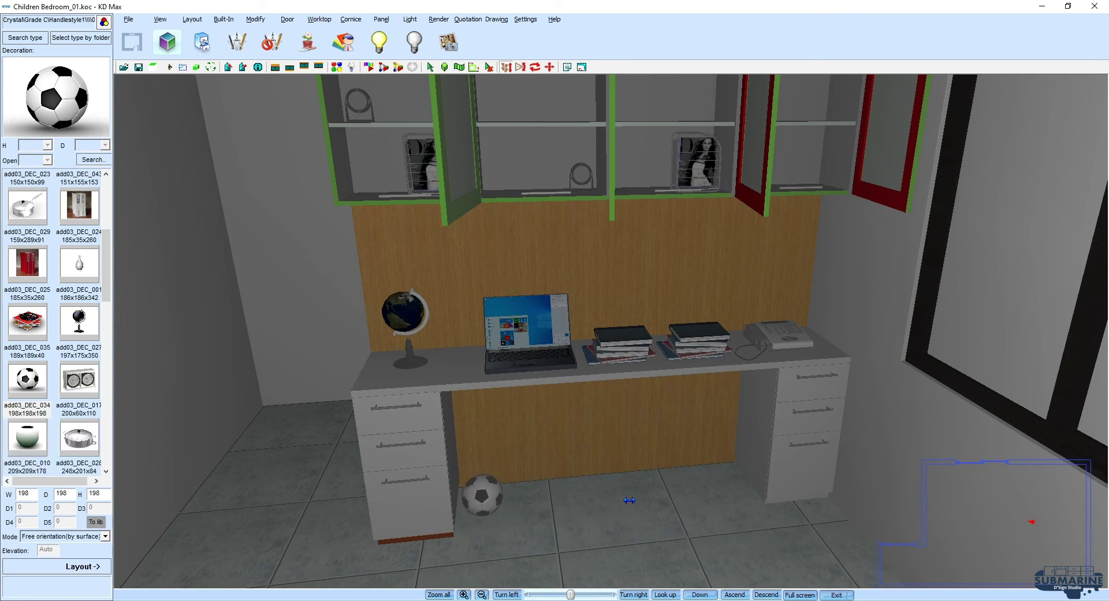
pyautogui.moveTo(629, 500); pyautogui.dragTo(640, 474)
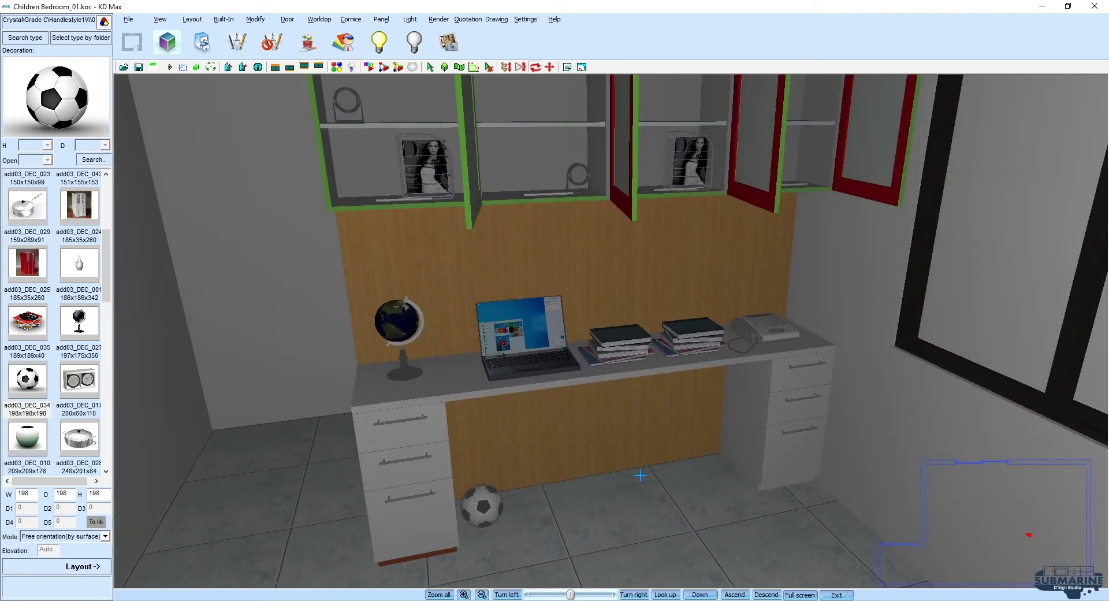
pyautogui.moveTo(640, 475)
pyautogui.mouseDown()
pyautogui.moveTo(608, 474)
pyautogui.moveTo(589, 505)
pyautogui.moveTo(228, 423)
pyautogui.moveTo(227, 387)
pyautogui.mouseUp()
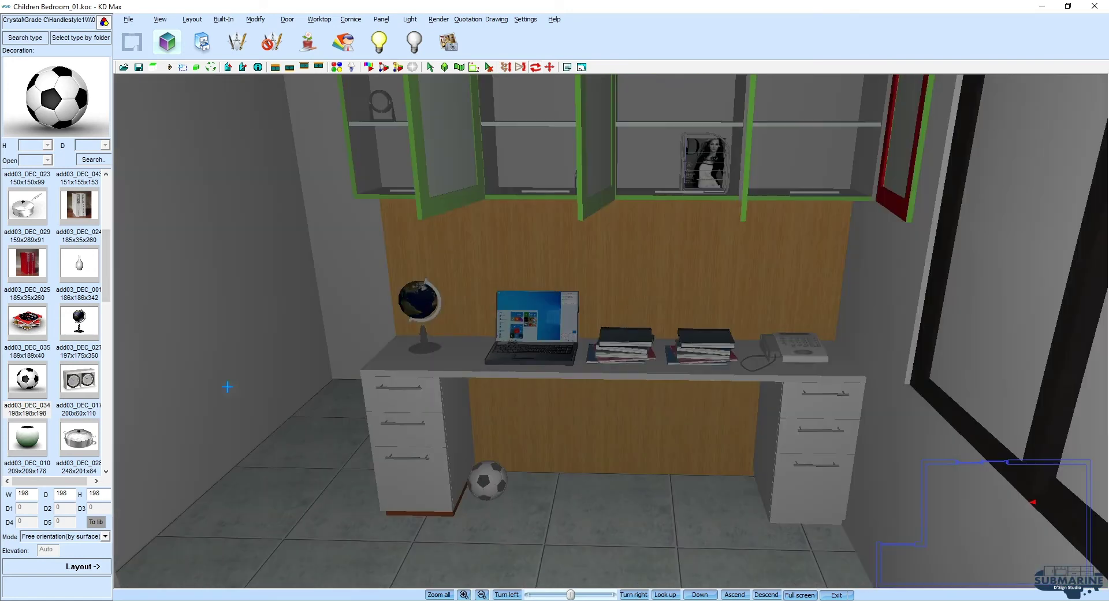
pyautogui.moveTo(107, 277); pyautogui.dragTo(107, 389)
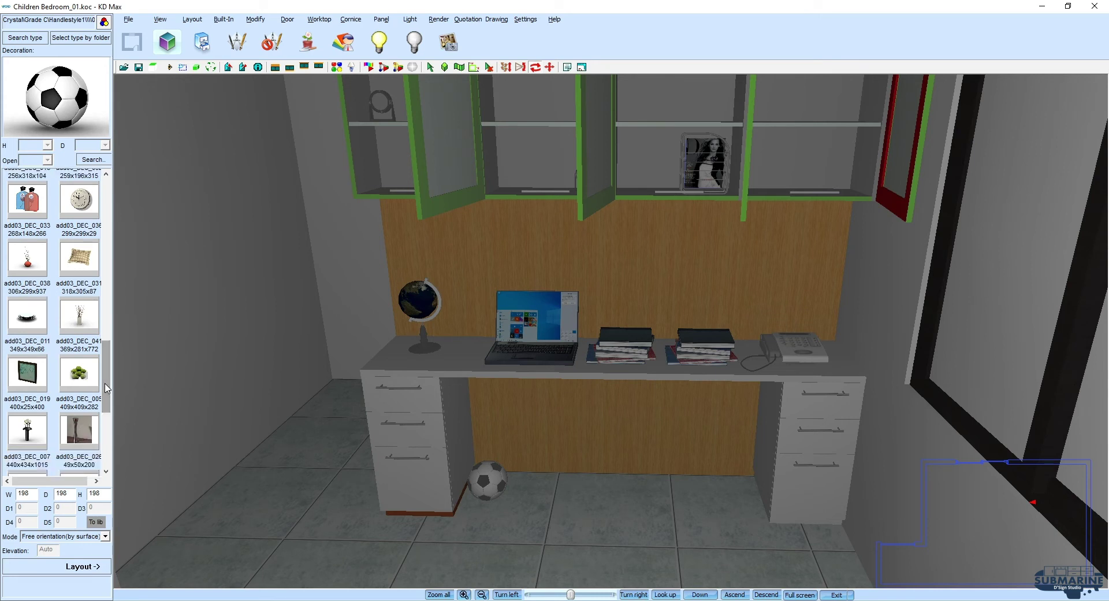
pyautogui.click(22, 378)
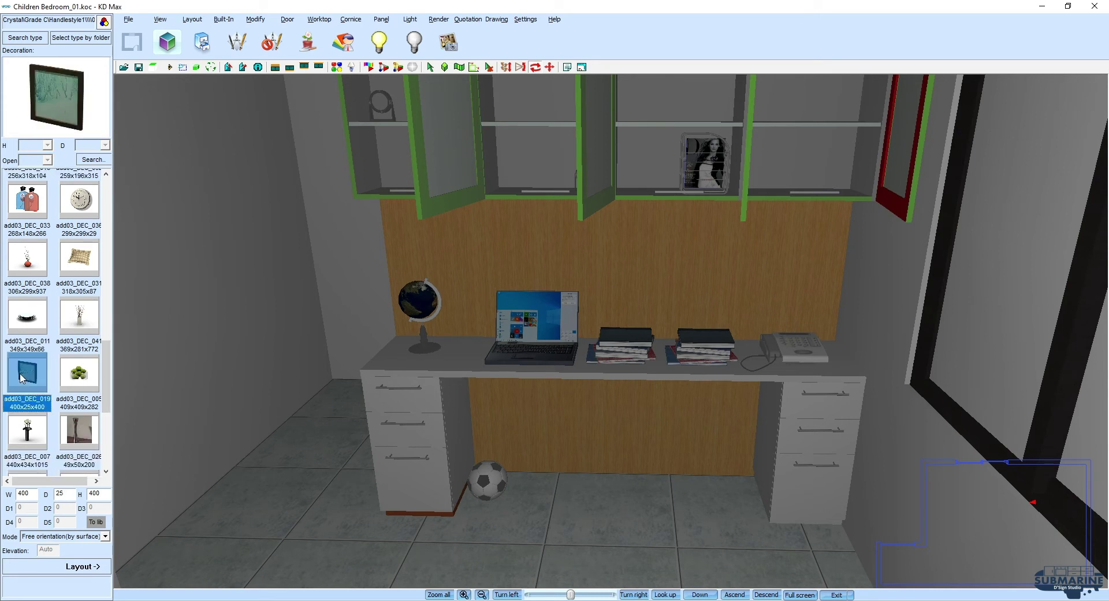
# Step: Place the square picture frame in the room near the wall corner
pyautogui.moveTo(635, 399)
pyautogui.mouseDown()
pyautogui.moveTo(557, 340)
pyautogui.moveTo(335, 317)
pyautogui.moveTo(765, 441)
pyautogui.moveTo(779, 478)
pyautogui.moveTo(688, 400)
pyautogui.moveTo(629, 372)
pyautogui.mouseUp()
pyautogui.doubleClick(38, 382)
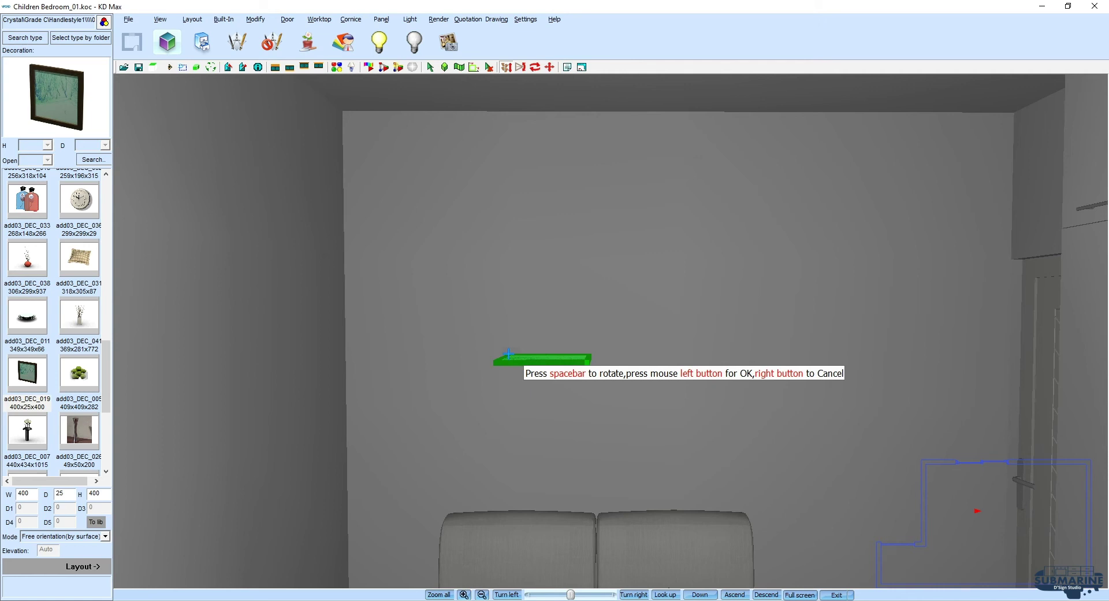
pyautogui.click(508, 354)
pyautogui.moveTo(508, 354)
pyautogui.mouseDown()
pyautogui.moveTo(589, 391)
pyautogui.moveTo(574, 367)
pyautogui.moveTo(567, 426)
pyautogui.moveTo(478, 86)
pyautogui.mouseUp()
# Step: Rotate the picture frame by 90° so it stands upright, then view from the top
pyautogui.click(431, 68)
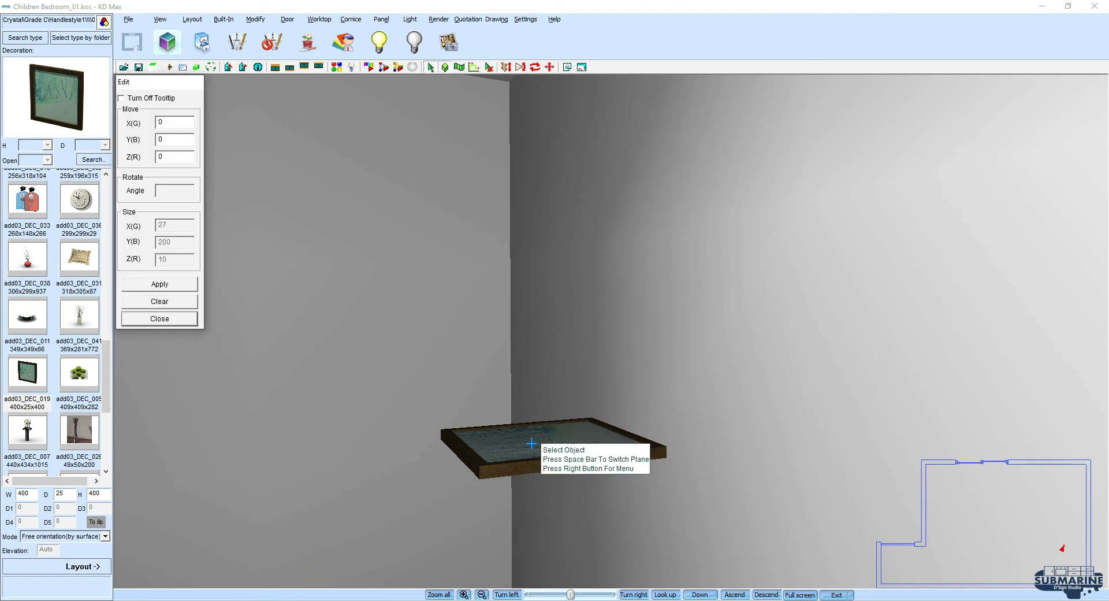
pyautogui.click(537, 438)
pyautogui.rightClick(417, 370)
pyautogui.click(448, 389)
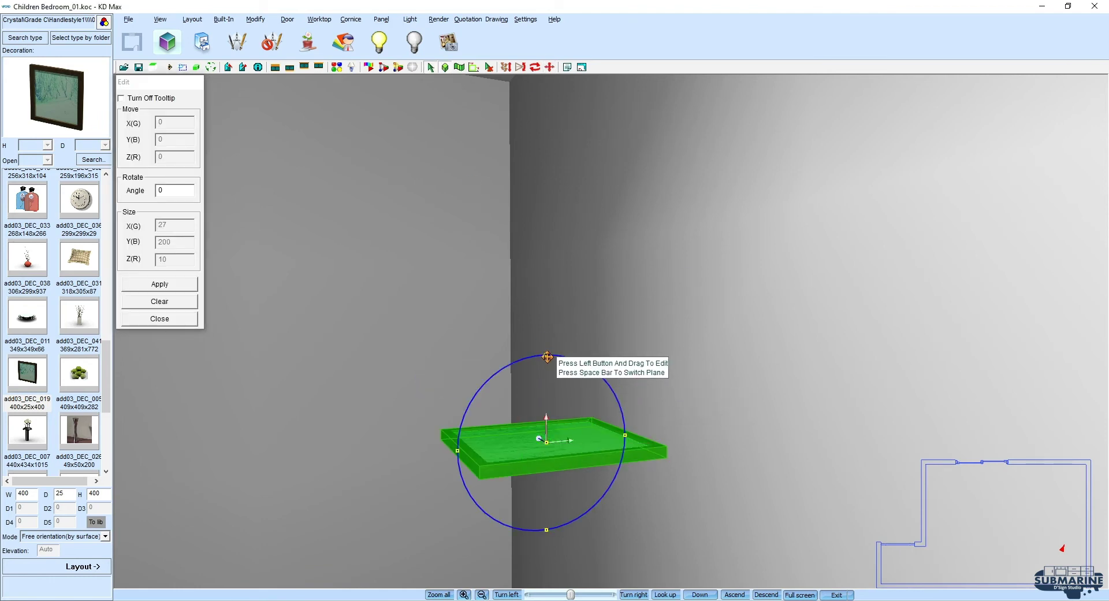
pyautogui.moveTo(561, 356); pyautogui.dragTo(537, 361)
pyautogui.write('90')
pyautogui.press('Return')
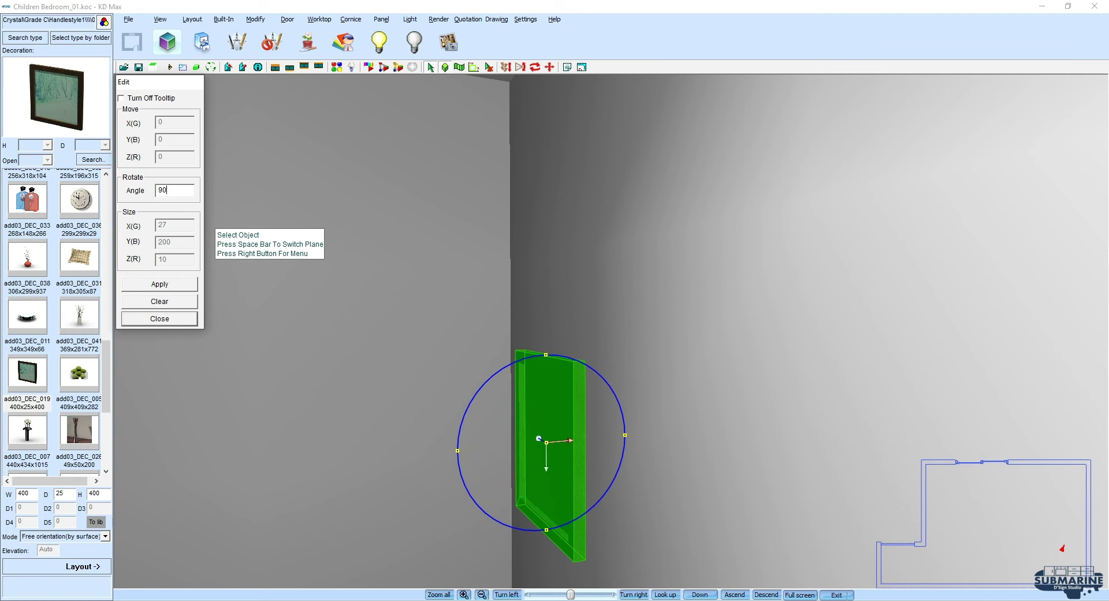
pyautogui.click(160, 316)
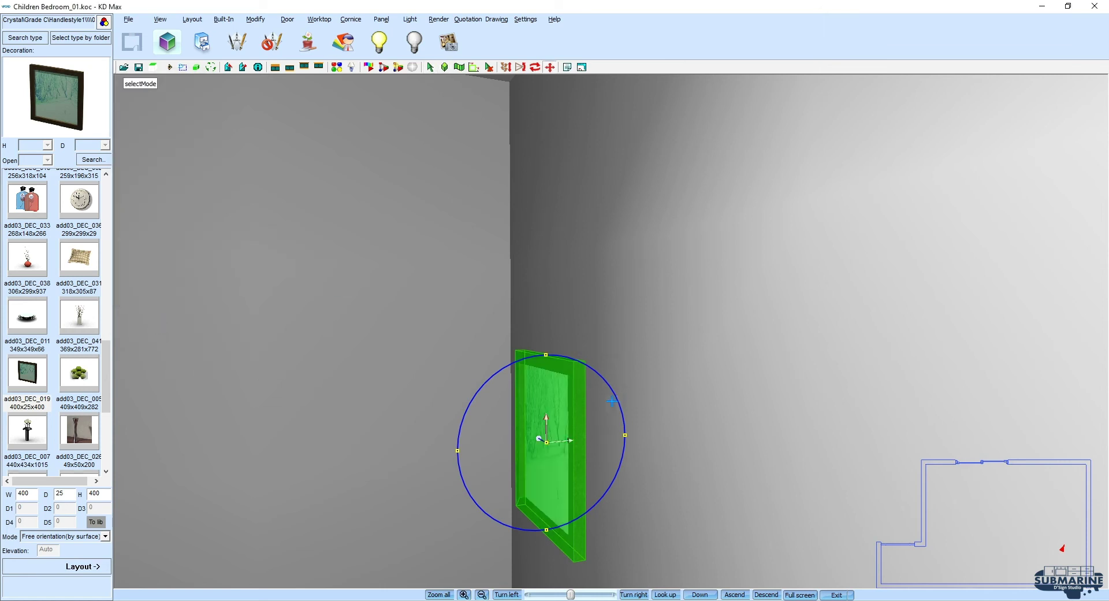
pyautogui.click(155, 68)
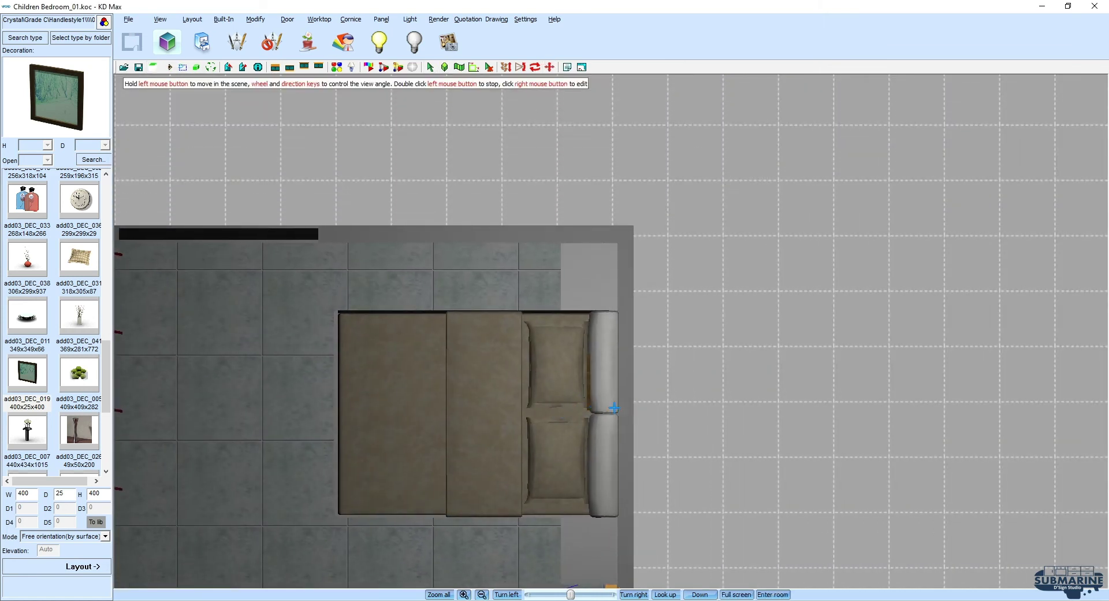
# Step: Move the picture frame to X 209 against the wall behind the headboard
pyautogui.moveTo(614, 407); pyautogui.dragTo(635, 203)
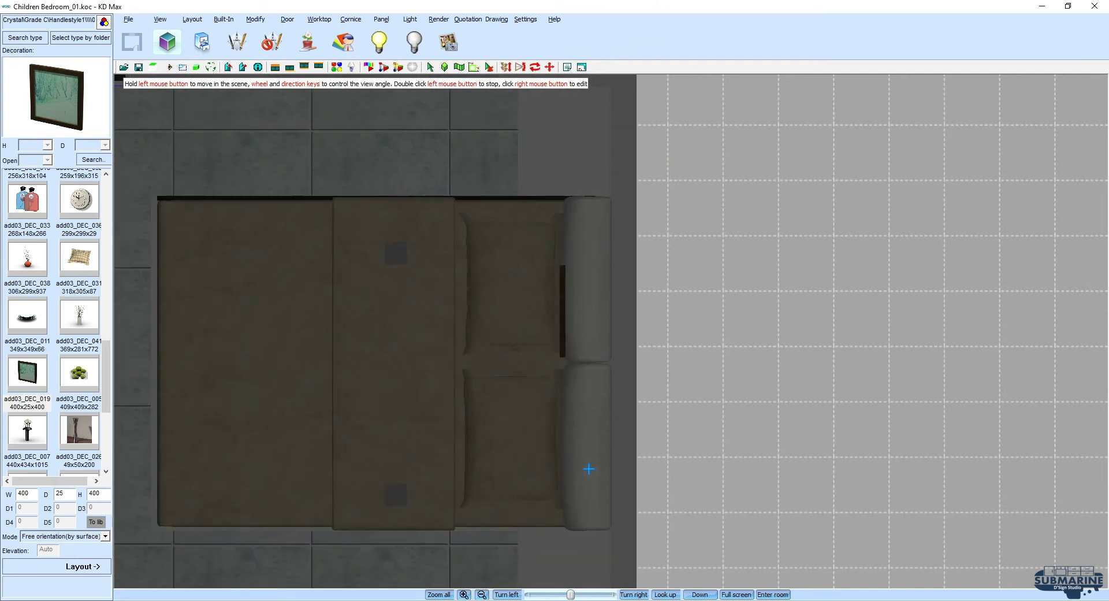
pyautogui.moveTo(587, 469); pyautogui.dragTo(611, 147)
pyautogui.click(431, 67)
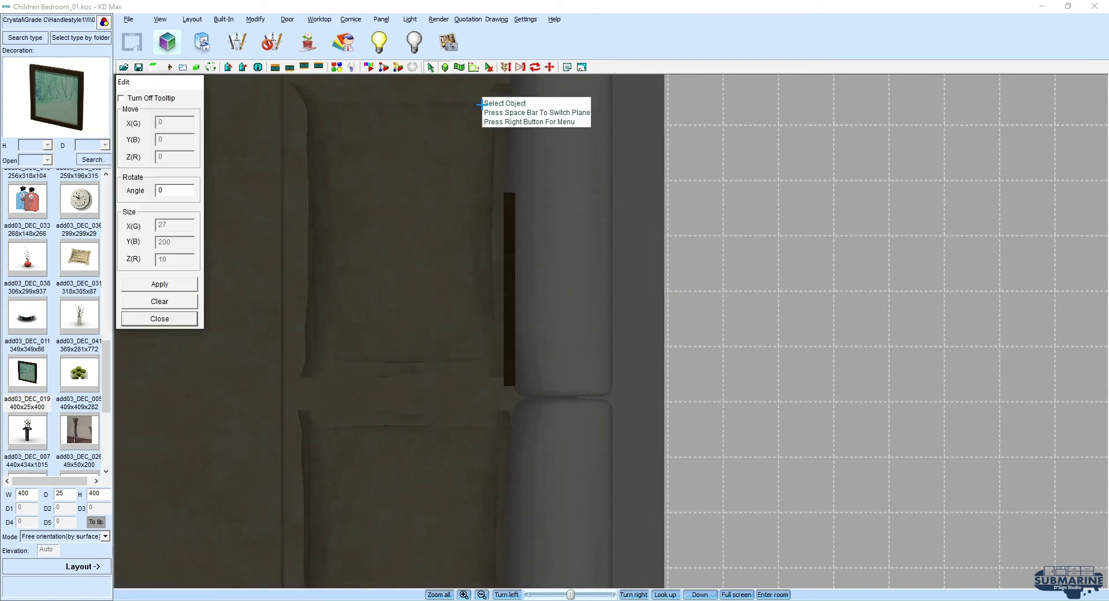
pyautogui.click(509, 289)
pyautogui.click(442, 229)
pyautogui.moveTo(533, 290); pyautogui.dragTo(648, 317)
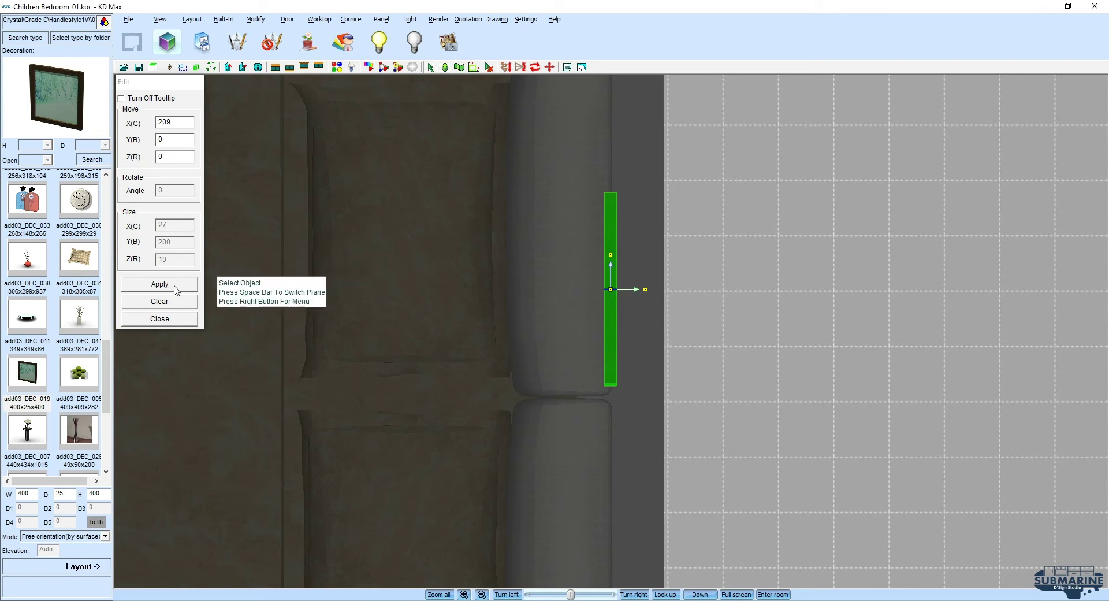
pyautogui.click(159, 318)
pyautogui.click(211, 67)
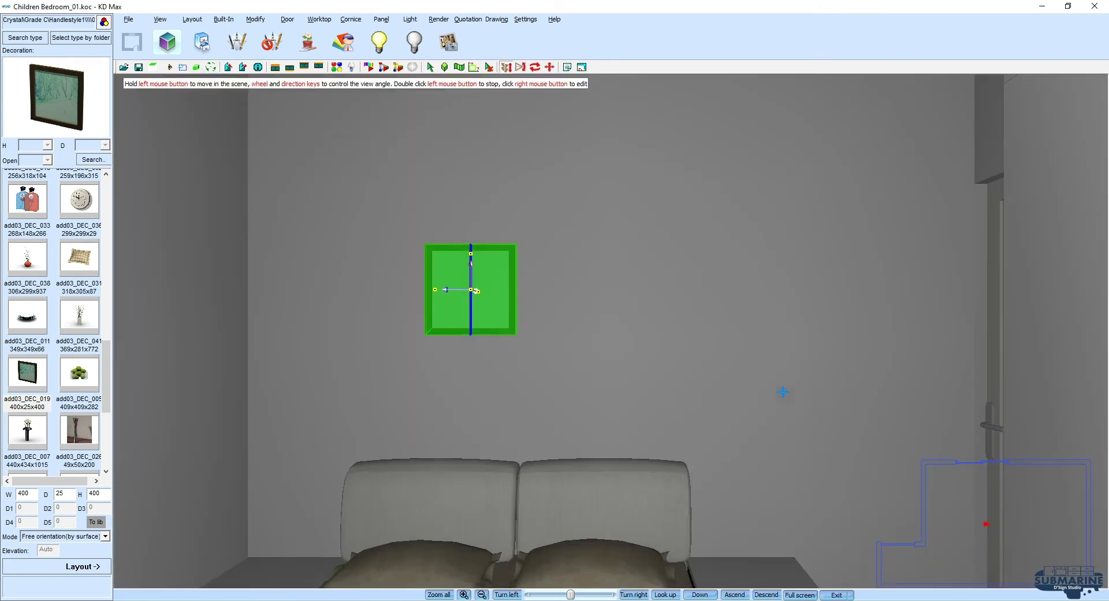
# Step: Scale the picture frame above the bed to 511 by 606
pyautogui.moveTo(713, 340); pyautogui.dragTo(784, 363)
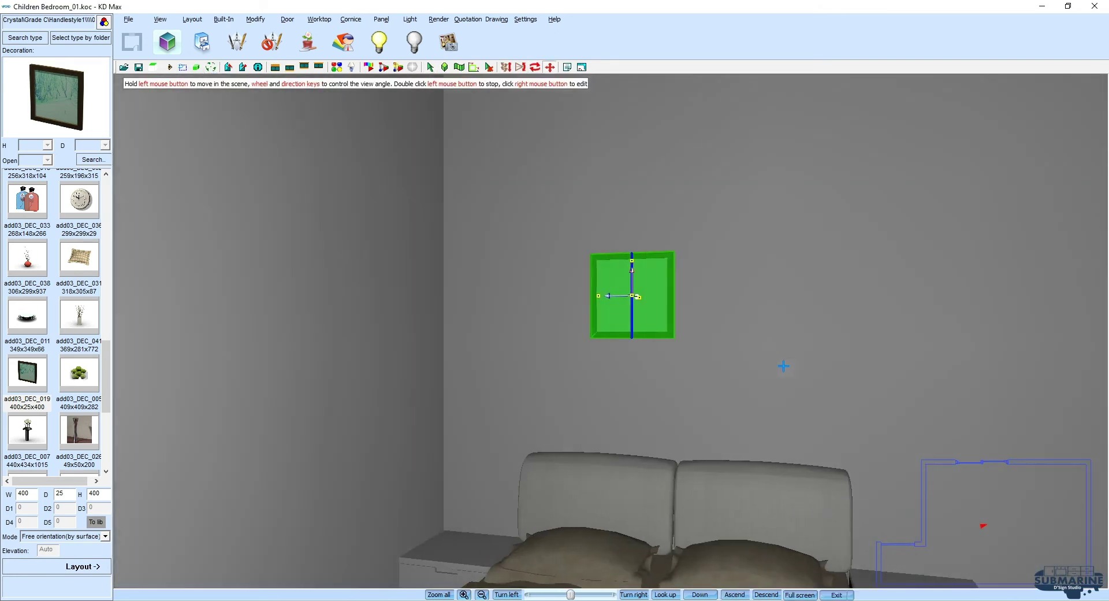
pyautogui.click(431, 67)
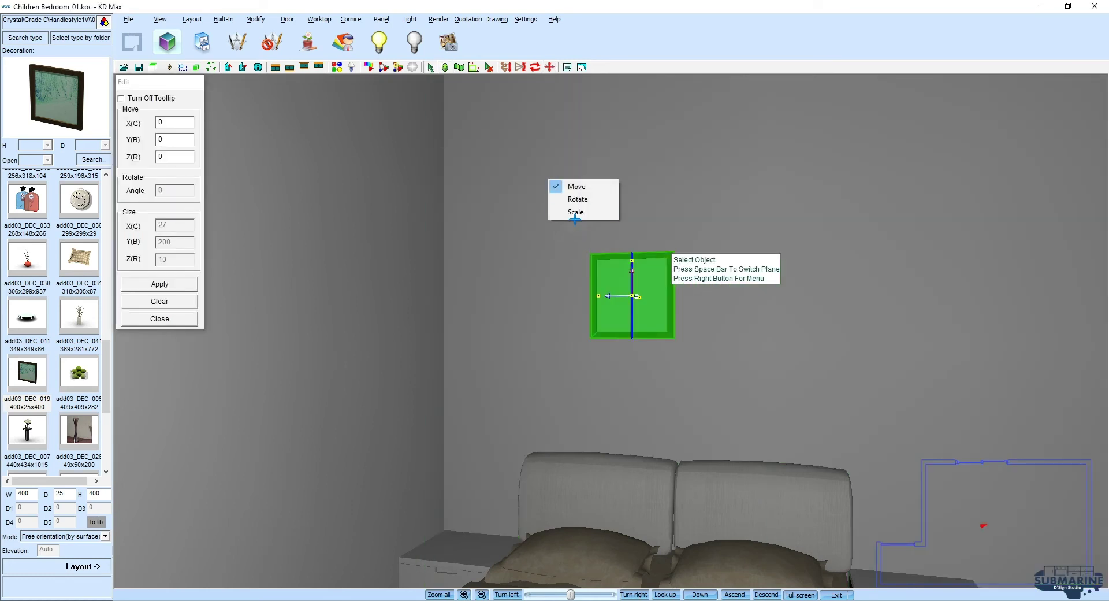
pyautogui.click(575, 212)
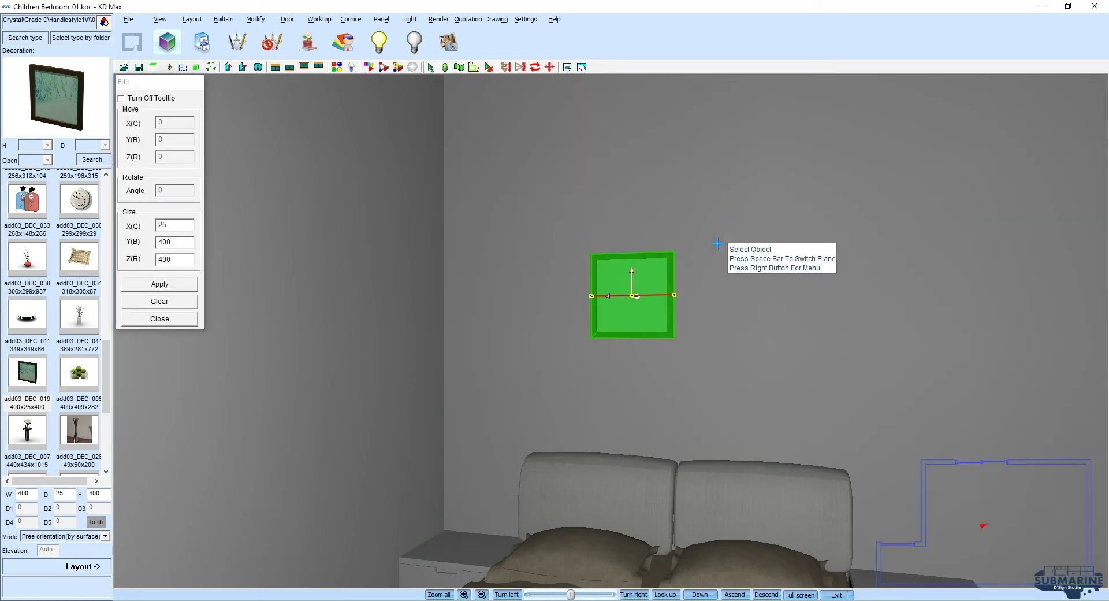
pyautogui.moveTo(632, 253); pyautogui.dragTo(643, 208)
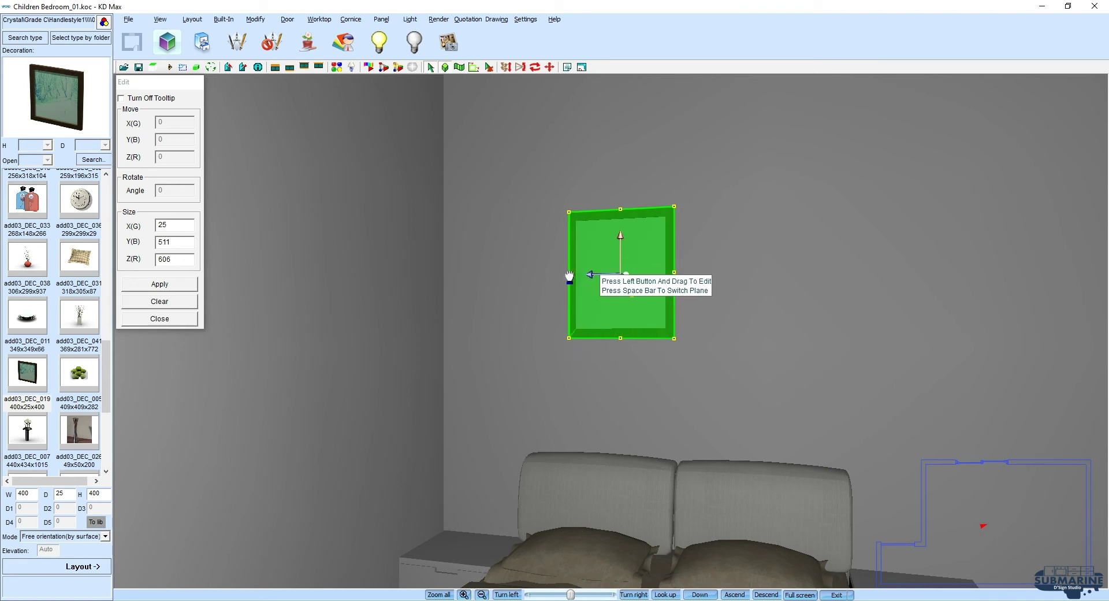
# Step: Reposition the enlarged frame lower and to the left on the wall
pyautogui.rightClick(535, 234)
pyautogui.click(551, 241)
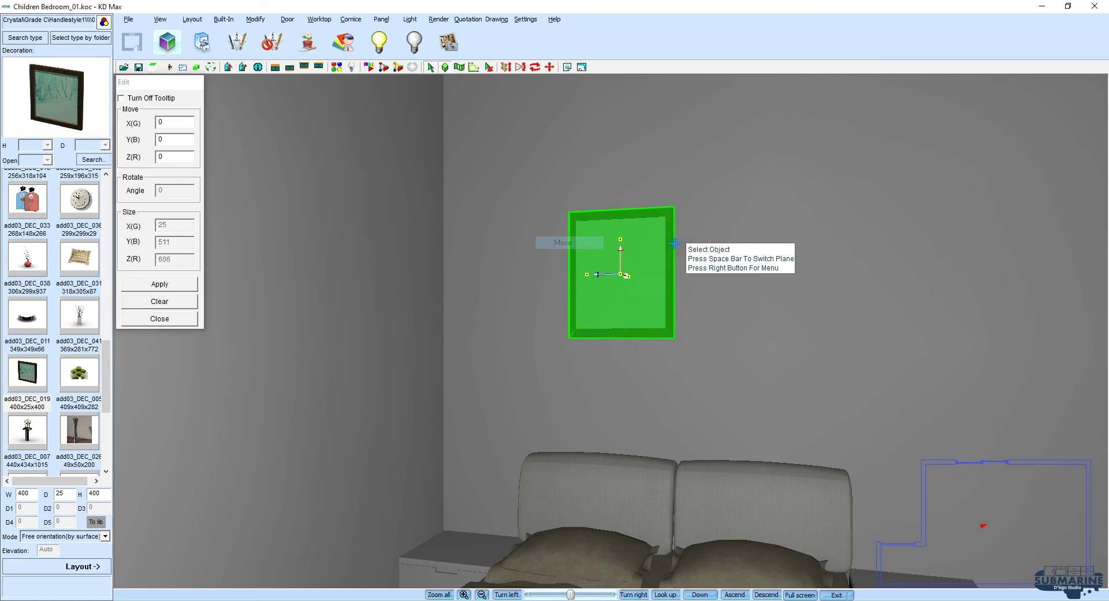
pyautogui.moveTo(620, 239); pyautogui.dragTo(626, 266)
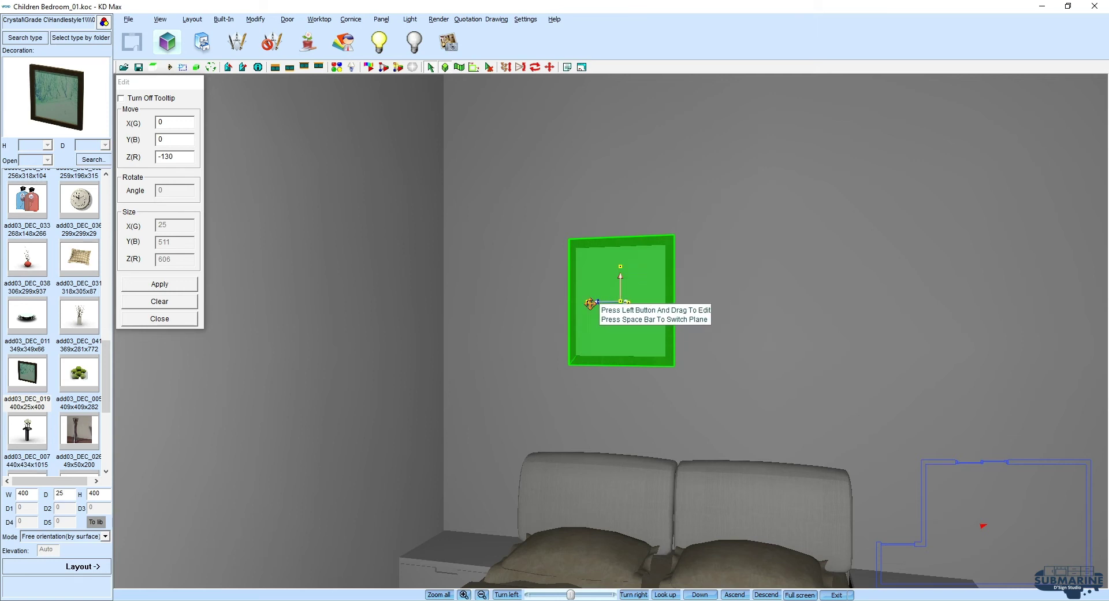
pyautogui.moveTo(578, 300); pyautogui.dragTo(522, 302)
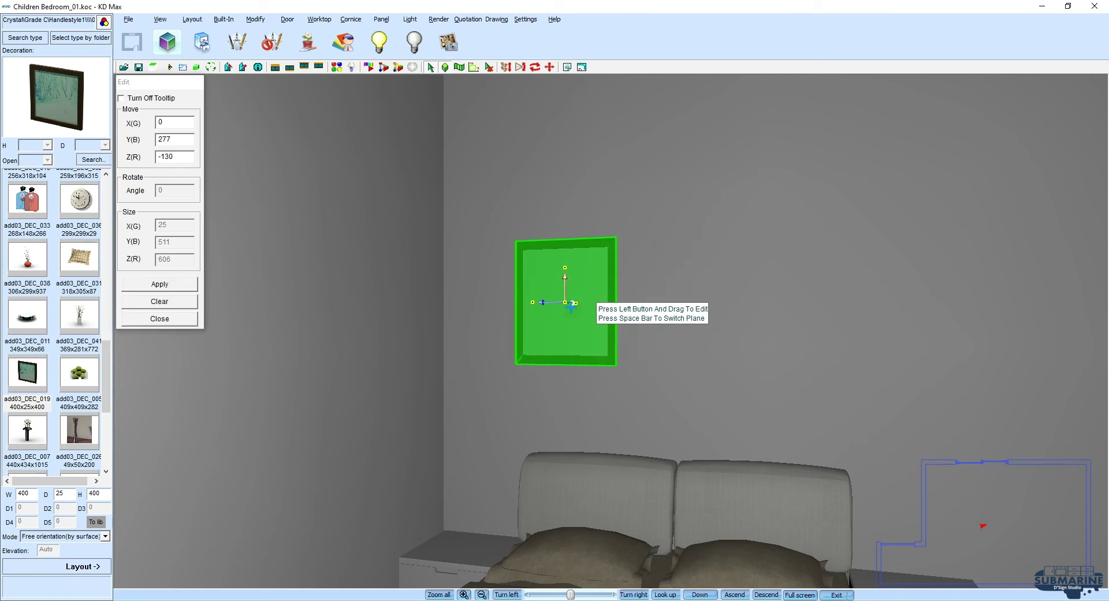
pyautogui.click(164, 306)
pyautogui.click(166, 318)
# Step: Duplicate the picture frame in place with Modify > Copy
pyautogui.moveTo(411, 330)
pyautogui.mouseDown(button='middle')
pyautogui.moveTo(520, 339)
pyautogui.moveTo(418, 151)
pyautogui.mouseUp(button='middle')
pyautogui.click(428, 68)
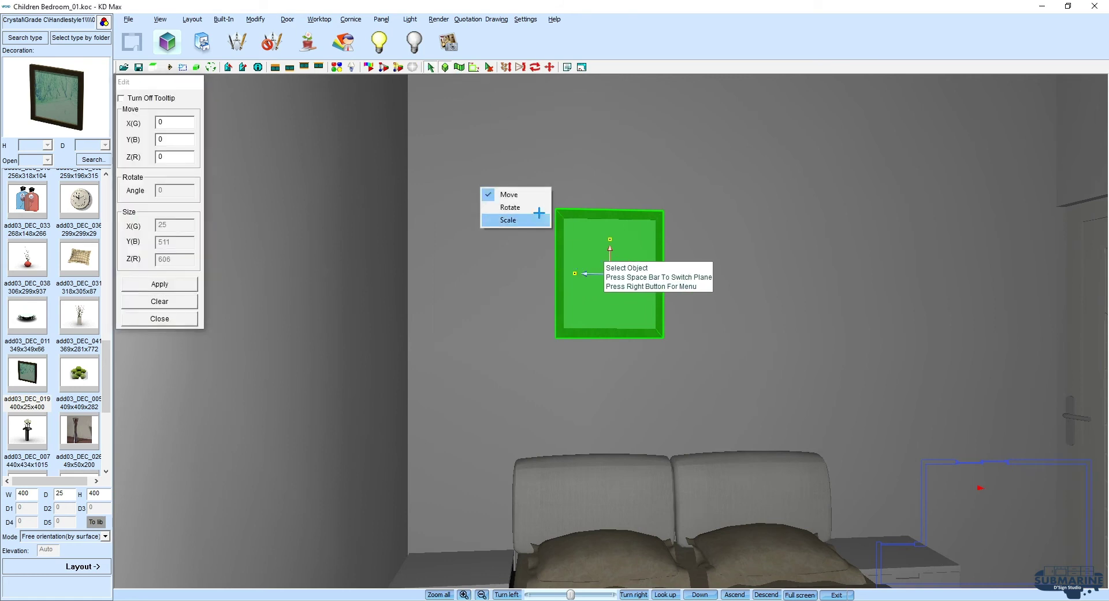
pyautogui.moveTo(574, 272)
pyautogui.mouseDown()
pyautogui.moveTo(562, 267)
pyautogui.moveTo(582, 289)
pyautogui.mouseUp()
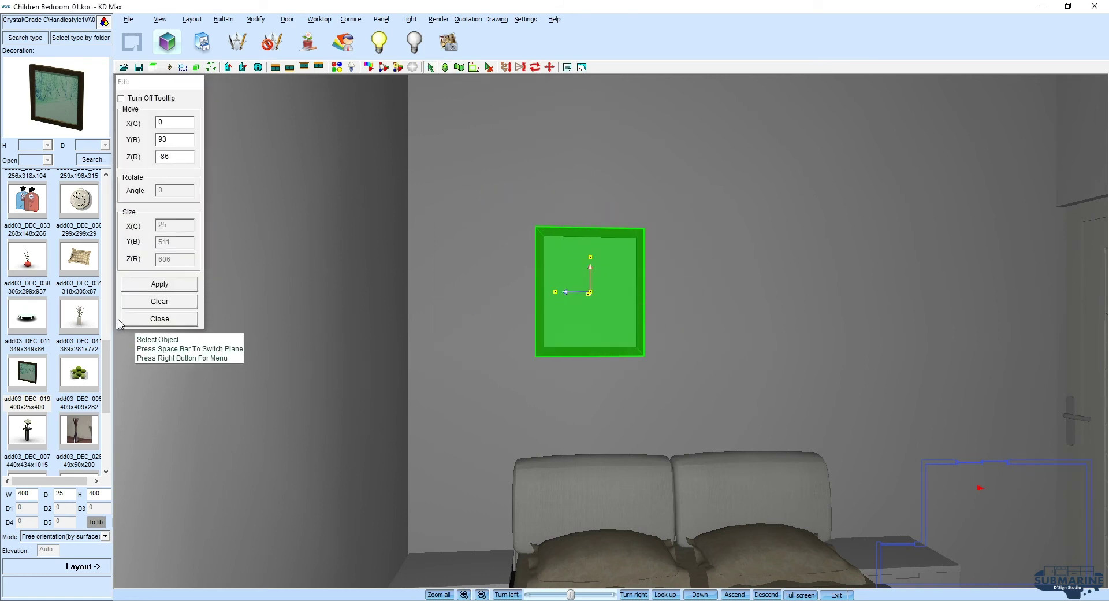
pyautogui.click(160, 301)
pyautogui.click(257, 22)
pyautogui.click(271, 195)
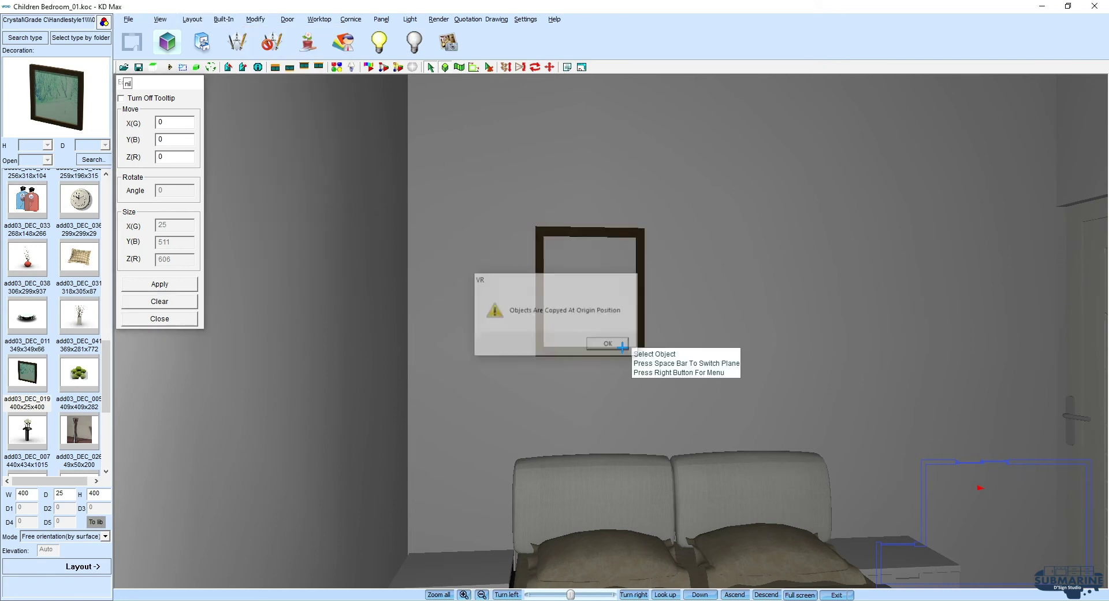
# Step: Slide the copied frame to the right of the original and raise it higher
pyautogui.click(622, 347)
pyautogui.moveTo(698, 309)
pyautogui.mouseDown()
pyautogui.moveTo(568, 325)
pyautogui.moveTo(673, 337)
pyautogui.mouseUp()
pyautogui.click(431, 67)
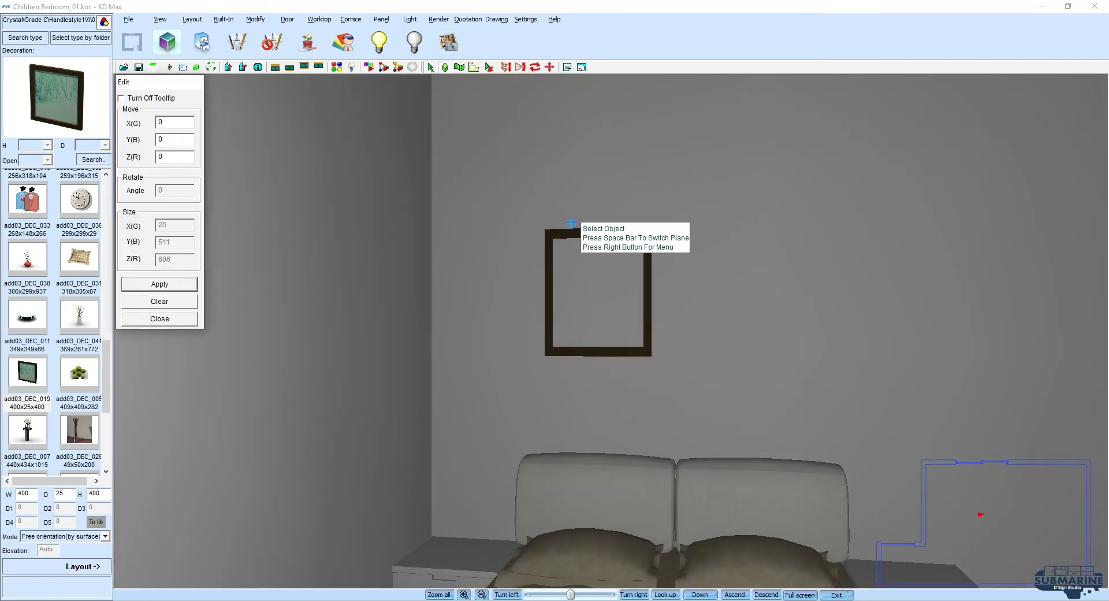
pyautogui.click(601, 234)
pyautogui.rightClick(490, 166)
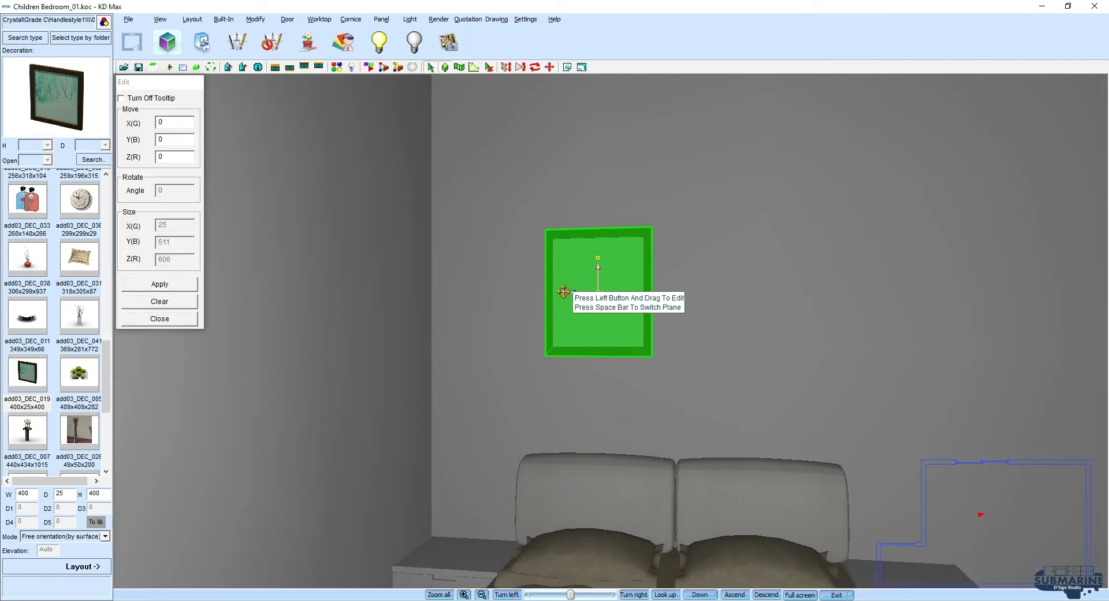
pyautogui.moveTo(558, 321); pyautogui.dragTo(715, 318)
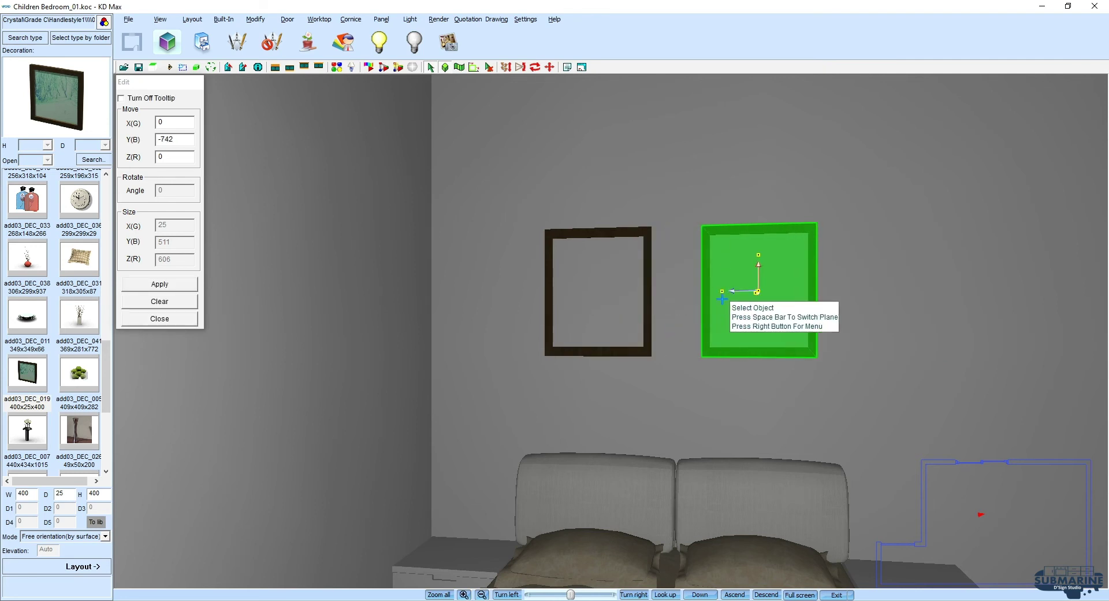
pyautogui.moveTo(758, 255); pyautogui.dragTo(760, 208)
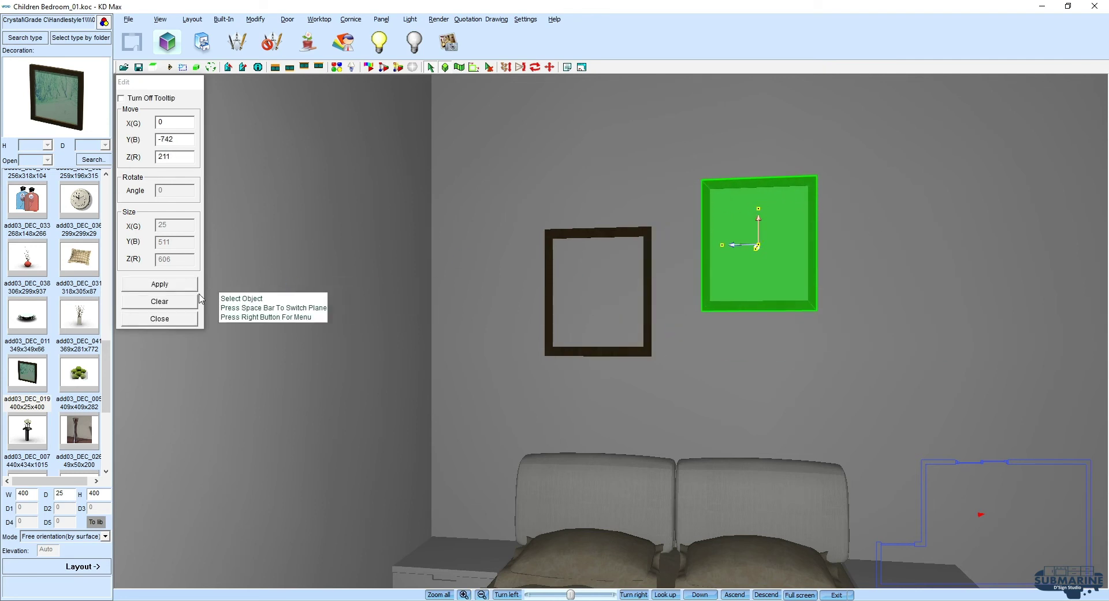
pyautogui.click(166, 284)
# Step: Select both frames and set their X(G) offset to -30
pyautogui.moveTo(639, 321); pyautogui.dragTo(593, 357, button='middle')
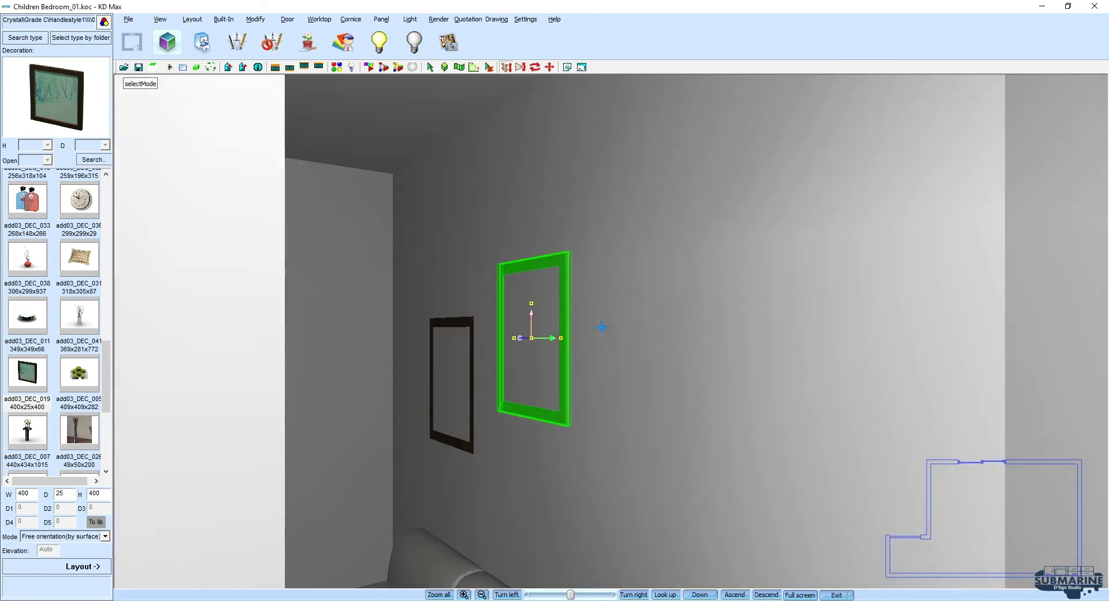
pyautogui.click(431, 67)
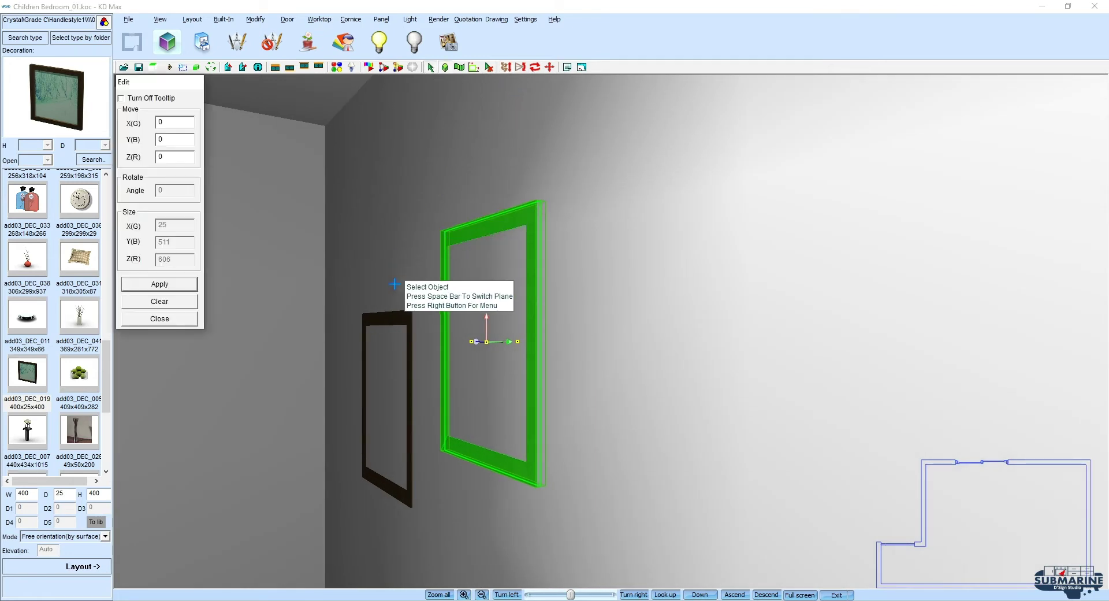
pyautogui.click(409, 370)
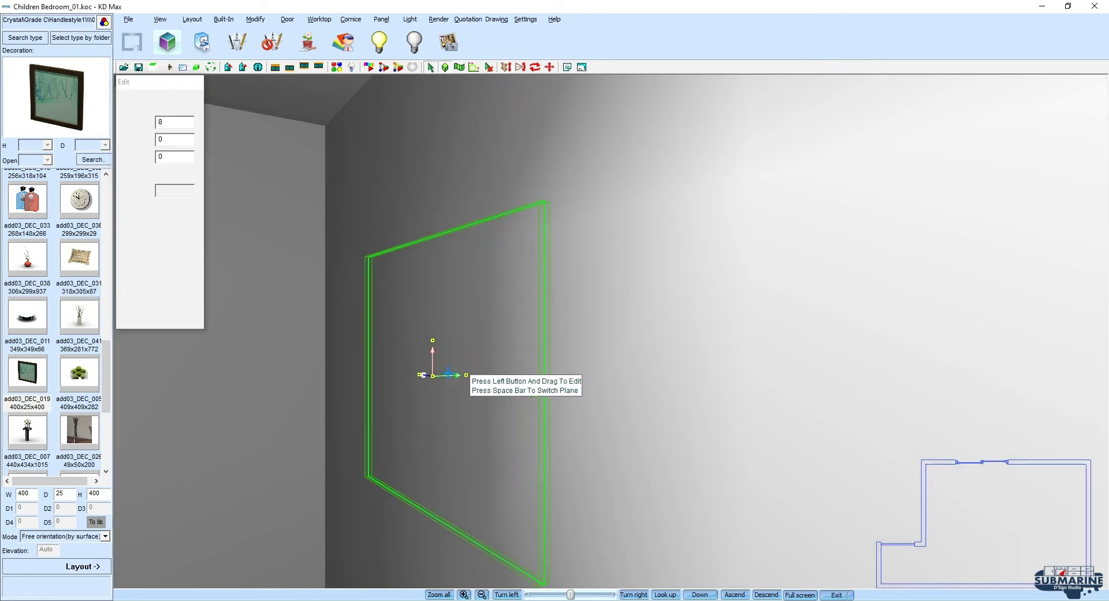
pyautogui.moveTo(457, 375); pyautogui.dragTo(396, 375)
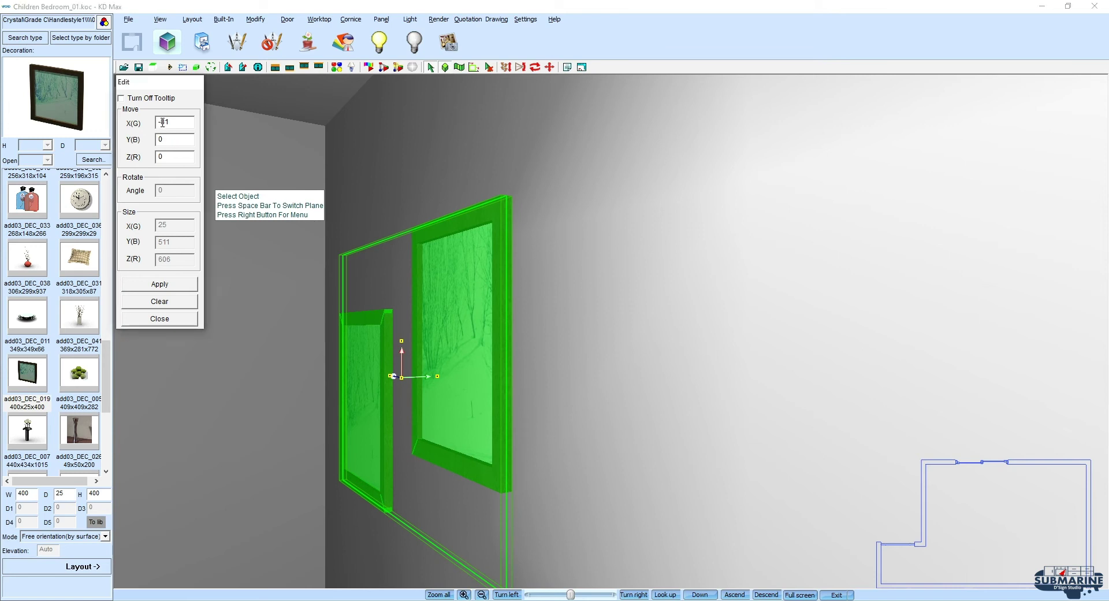
pyautogui.moveTo(162, 123); pyautogui.dragTo(255, 123)
pyautogui.write('30')
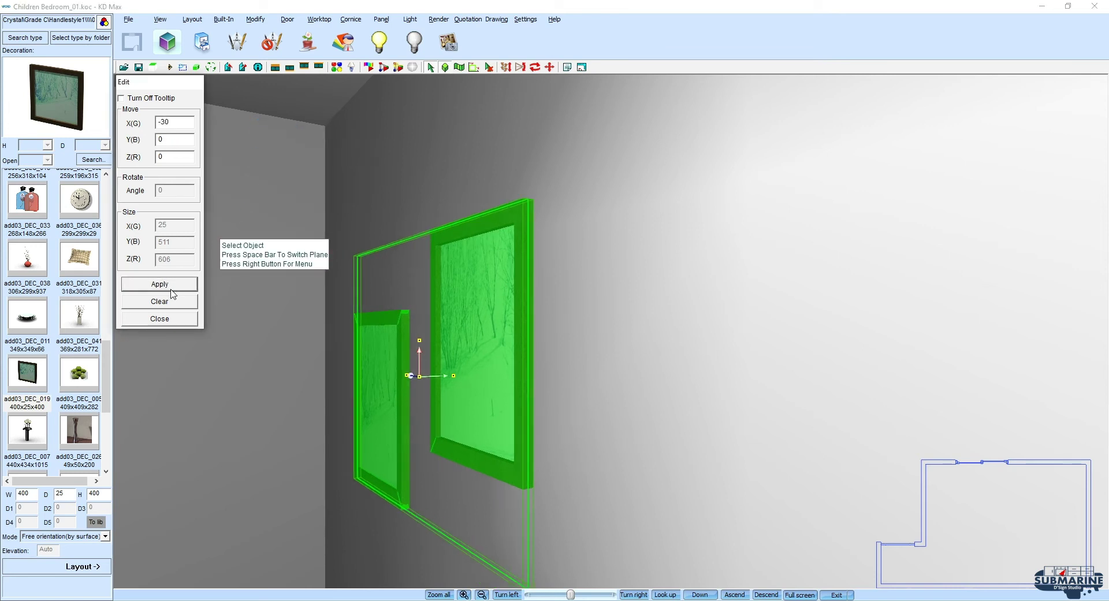
pyautogui.click(167, 320)
pyautogui.scroll(-3, 545, 129)
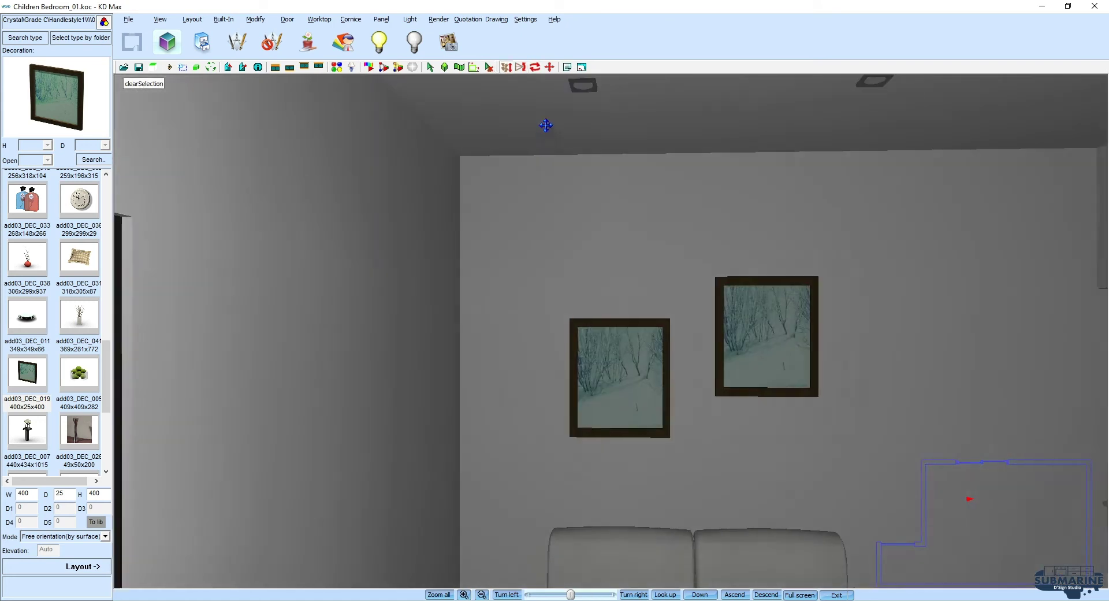
pyautogui.scroll(-3, 547, 98)
pyautogui.scroll(3, 547, 98)
pyautogui.scroll(2, 515, 216)
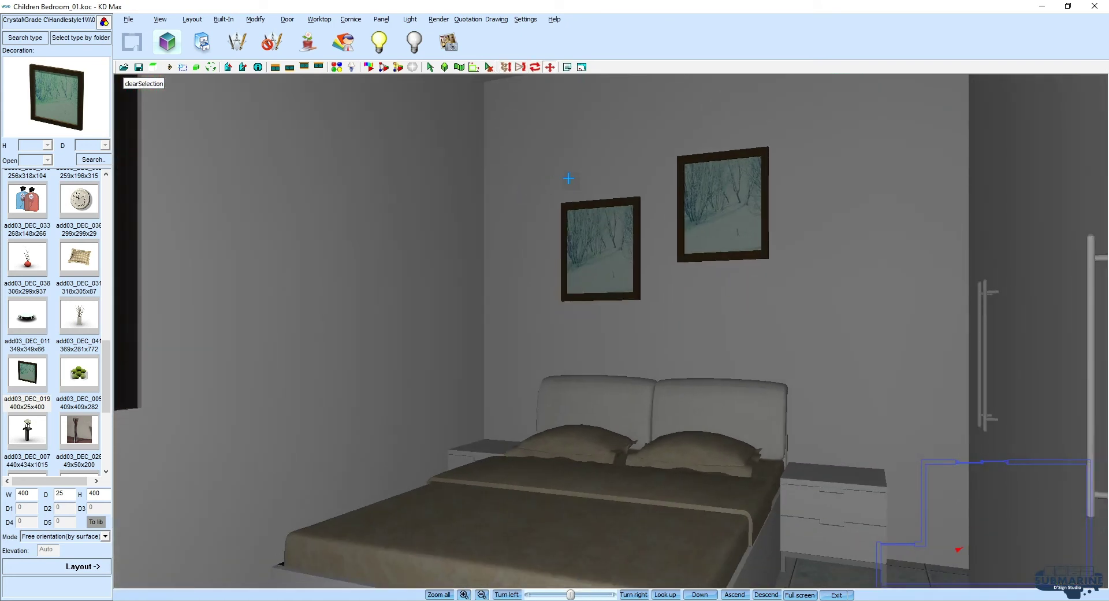
pyautogui.scroll(1, 600, 191)
# Step: Lower both pictures together and shift them slightly right above the bed
pyautogui.moveTo(599, 192); pyautogui.dragTo(595, 173)
pyautogui.click(458, 67)
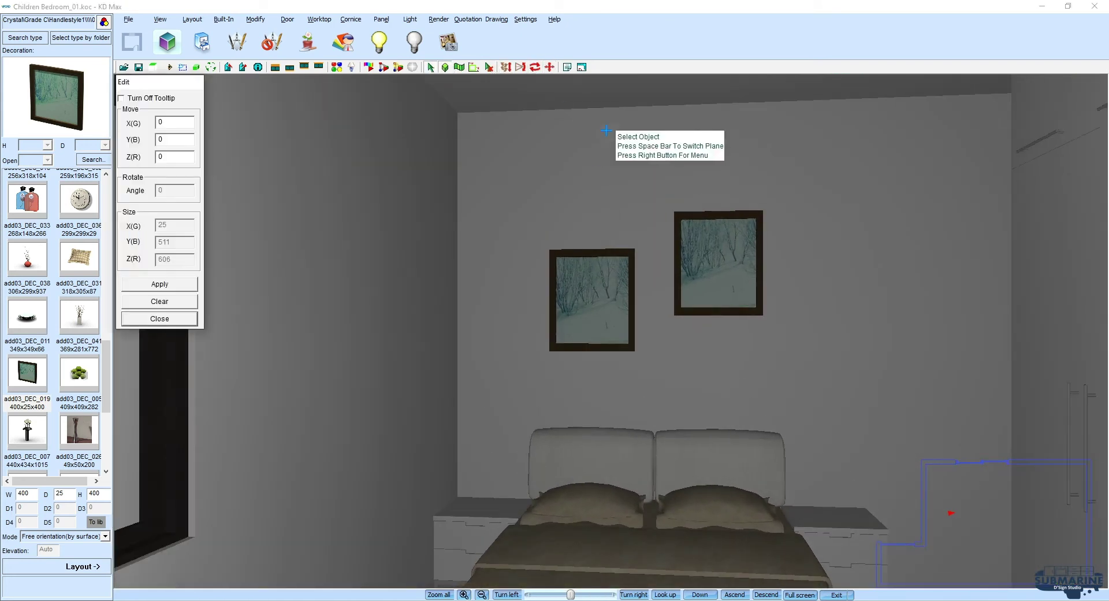
pyautogui.click(589, 277)
pyautogui.keyDown('ctrl'); pyautogui.click(690, 257); pyautogui.keyUp('ctrl')
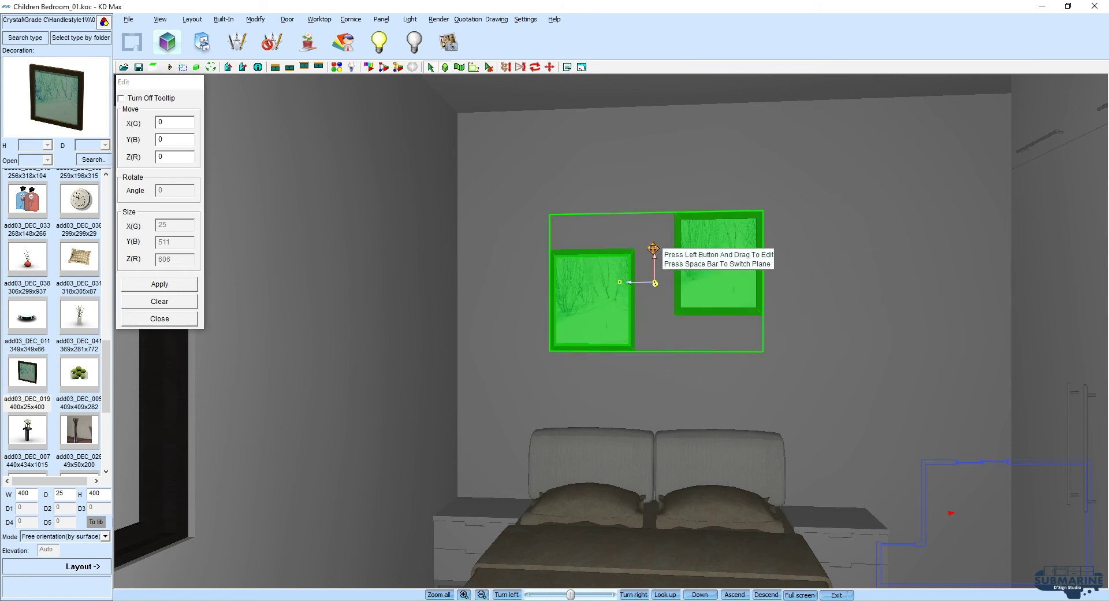
pyautogui.moveTo(653, 248); pyautogui.dragTo(653, 263)
pyautogui.moveTo(619, 299); pyautogui.dragTo(627, 298)
pyautogui.click(164, 318)
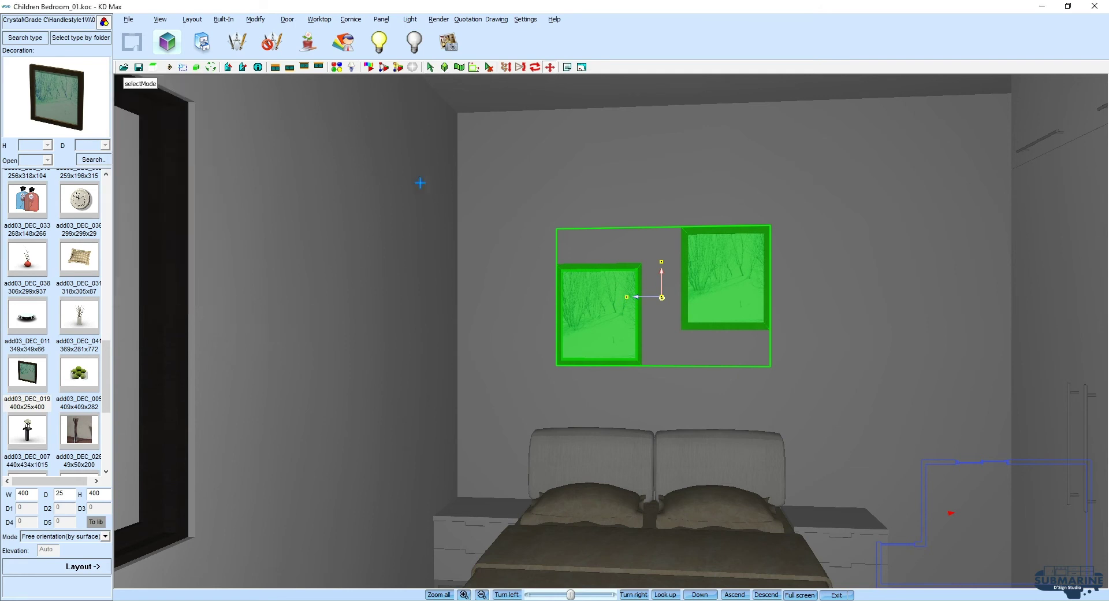
pyautogui.click(489, 67)
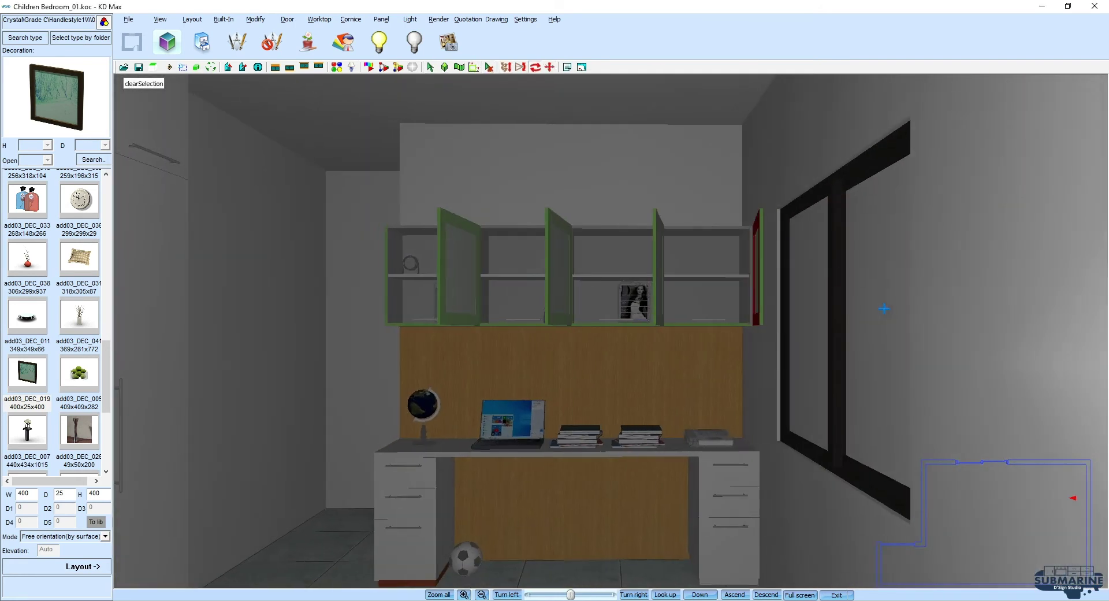
# Step: Hang the wall clock decoration on the wall above the desk cabinets
pyautogui.moveTo(903, 315)
pyautogui.mouseDown()
pyautogui.moveTo(733, 255)
pyautogui.moveTo(284, 297)
pyautogui.mouseUp()
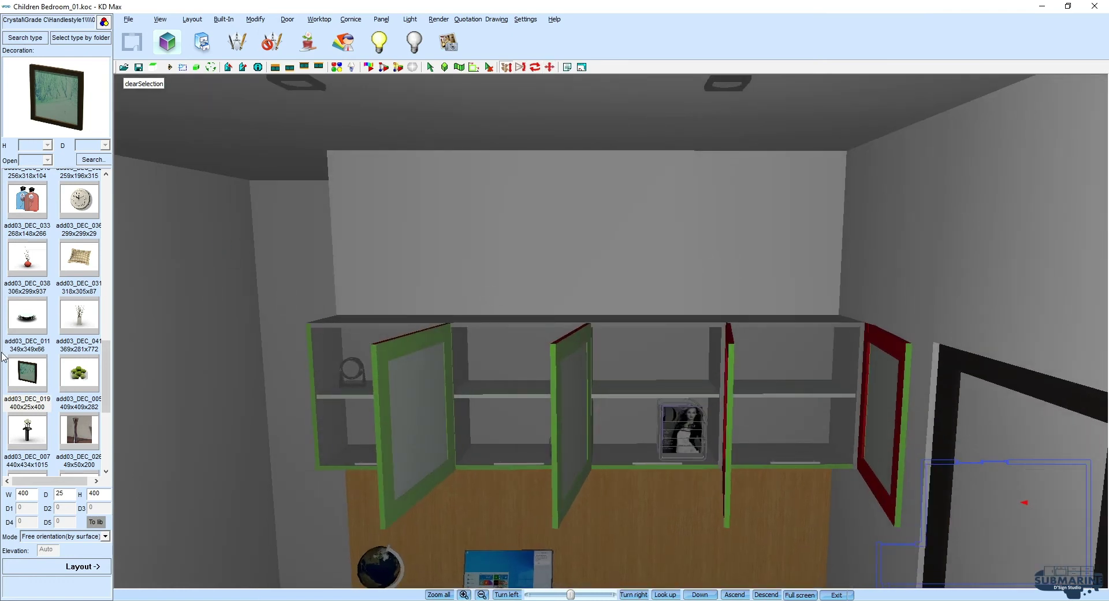
pyautogui.moveTo(382, 254)
pyautogui.mouseDown()
pyautogui.moveTo(441, 276)
pyautogui.moveTo(286, 262)
pyautogui.mouseUp()
pyautogui.click(84, 209)
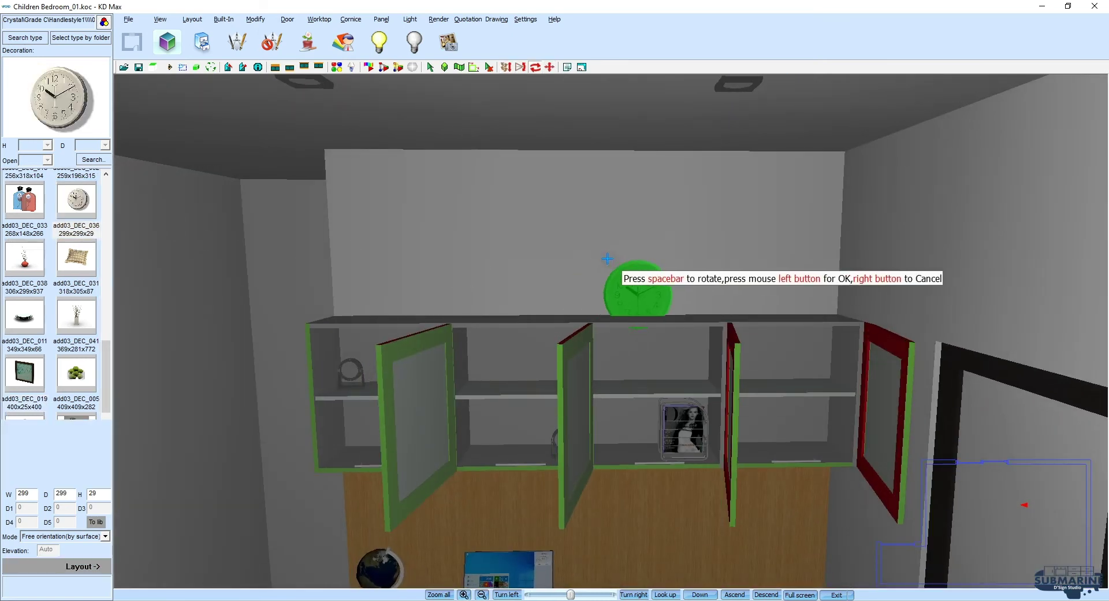
pyautogui.click(551, 237)
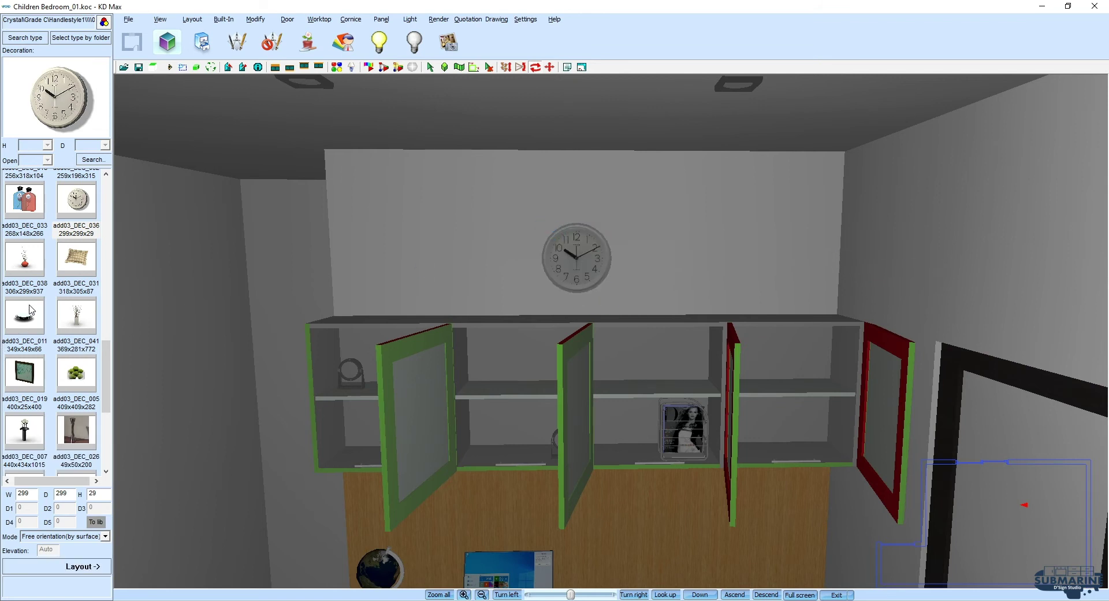
# Step: Set a tall bottle vase and a copy on the upper shelf, then add a pencil cup
pyautogui.moveTo(110, 355); pyautogui.dragTo(109, 410)
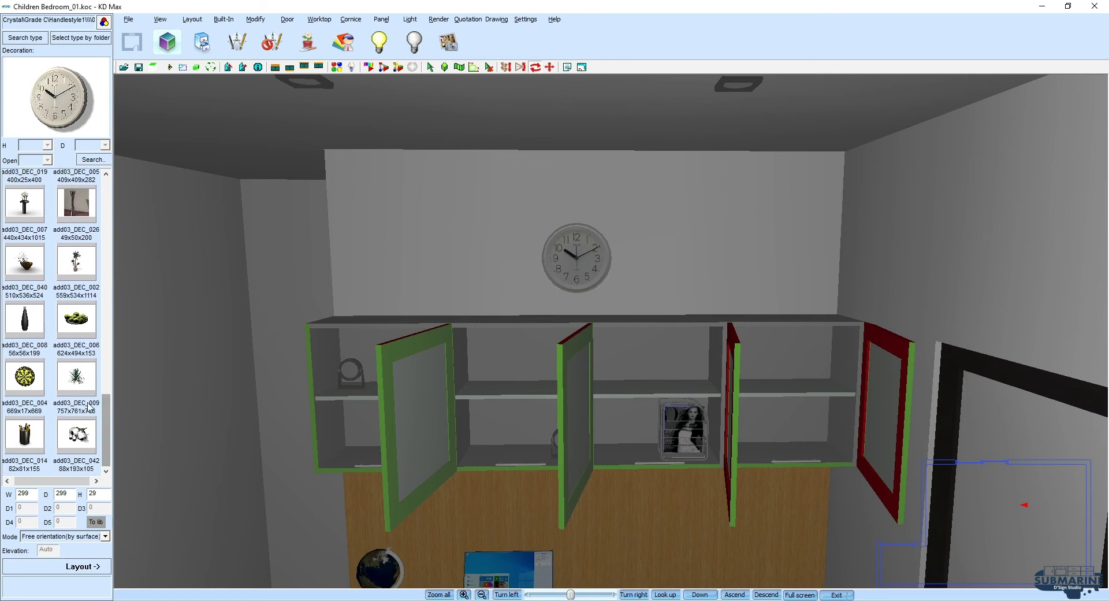
pyautogui.click(27, 318)
pyautogui.click(806, 386)
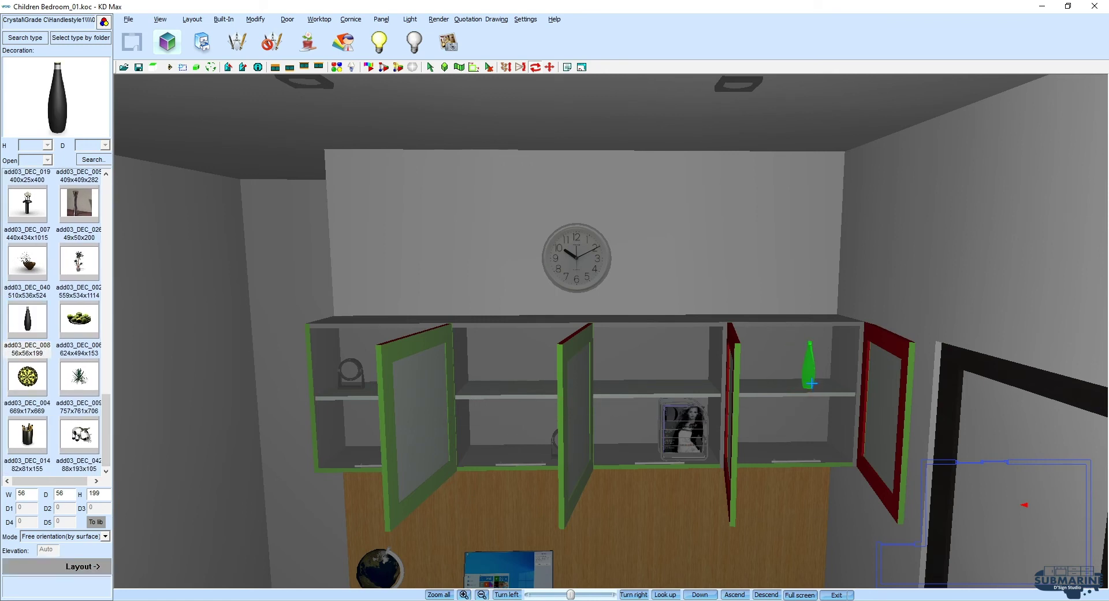
pyautogui.rightClick(843, 388)
pyautogui.click(847, 487)
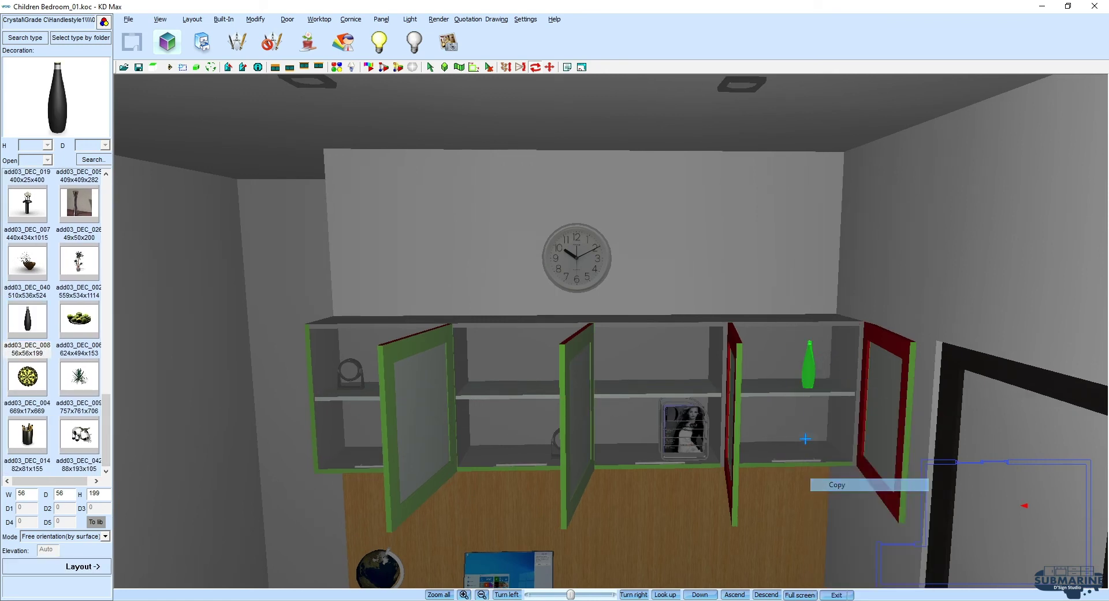
pyautogui.click(792, 388)
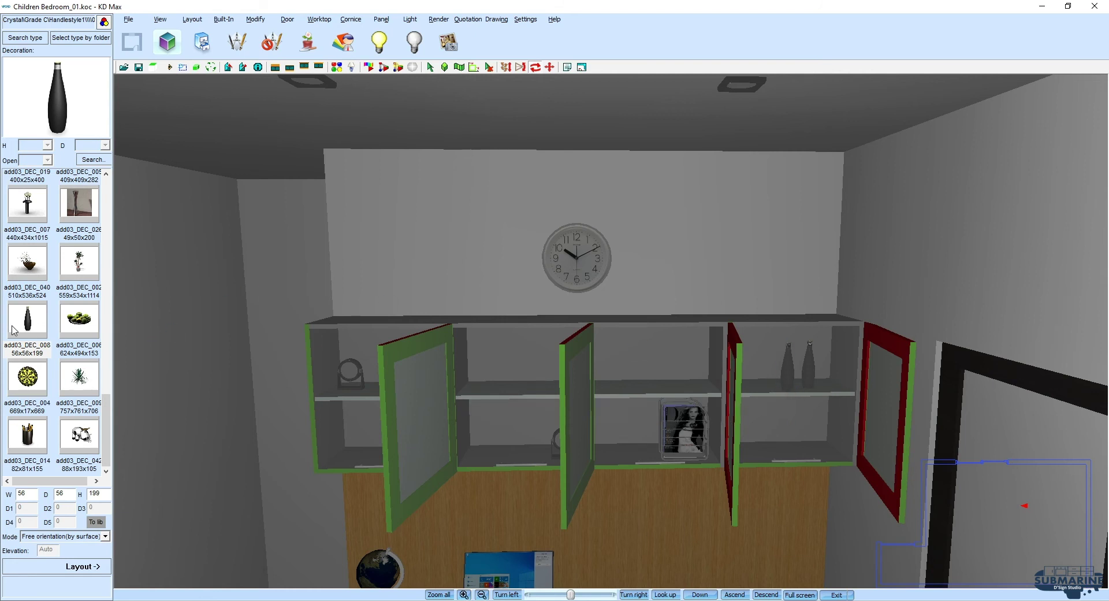
pyautogui.click(27, 434)
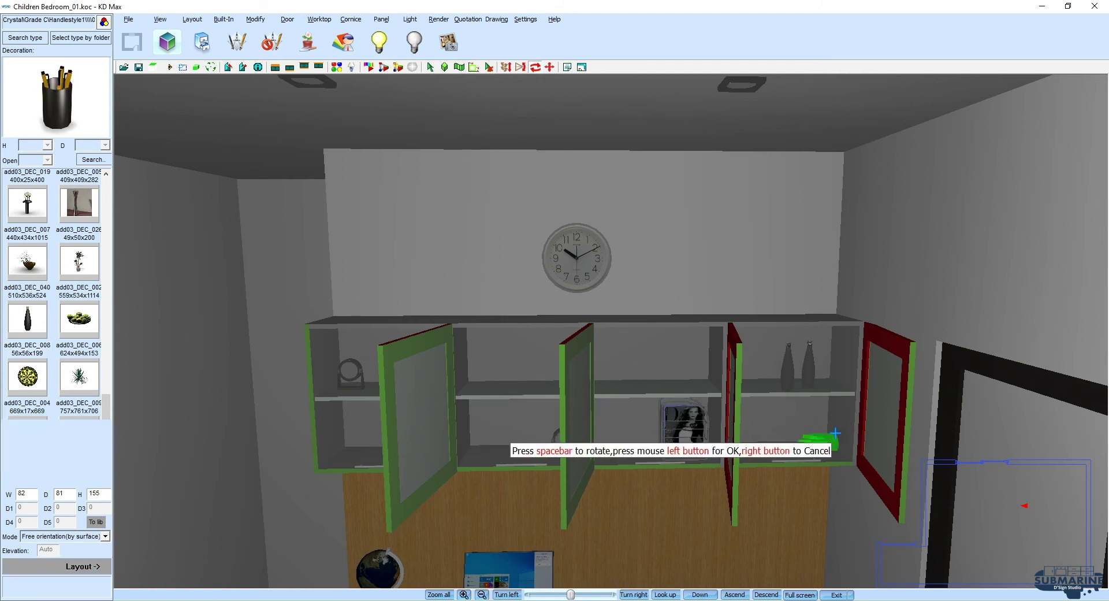
pyautogui.rightClick(815, 433)
pyautogui.click(839, 332)
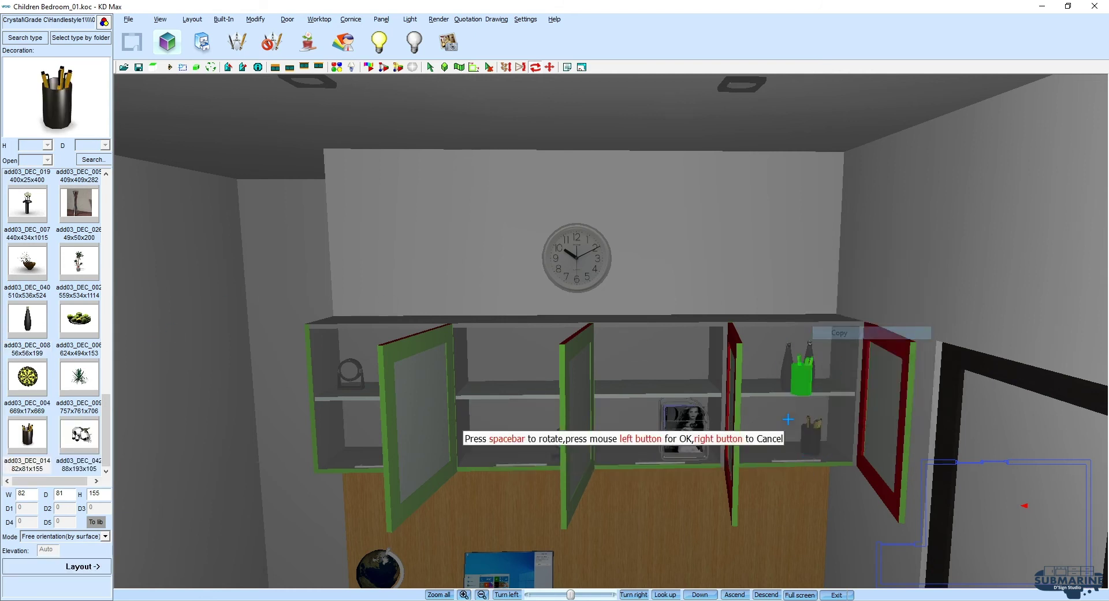
# Step: Copy three bottle vases into the middle compartment
pyautogui.press('Left')
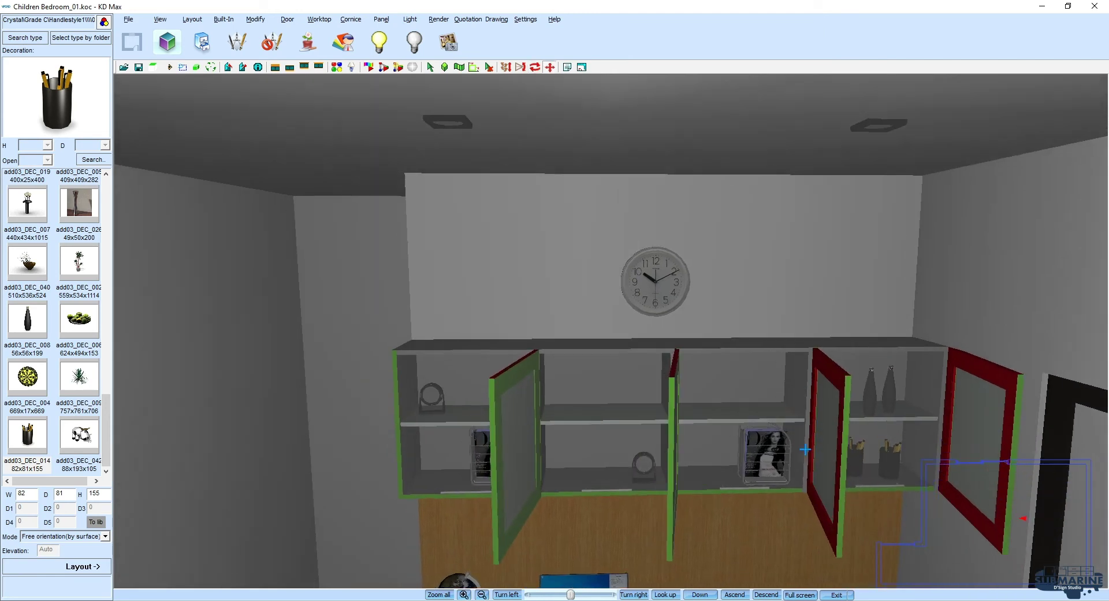
pyautogui.rightClick(891, 402)
pyautogui.click(921, 287)
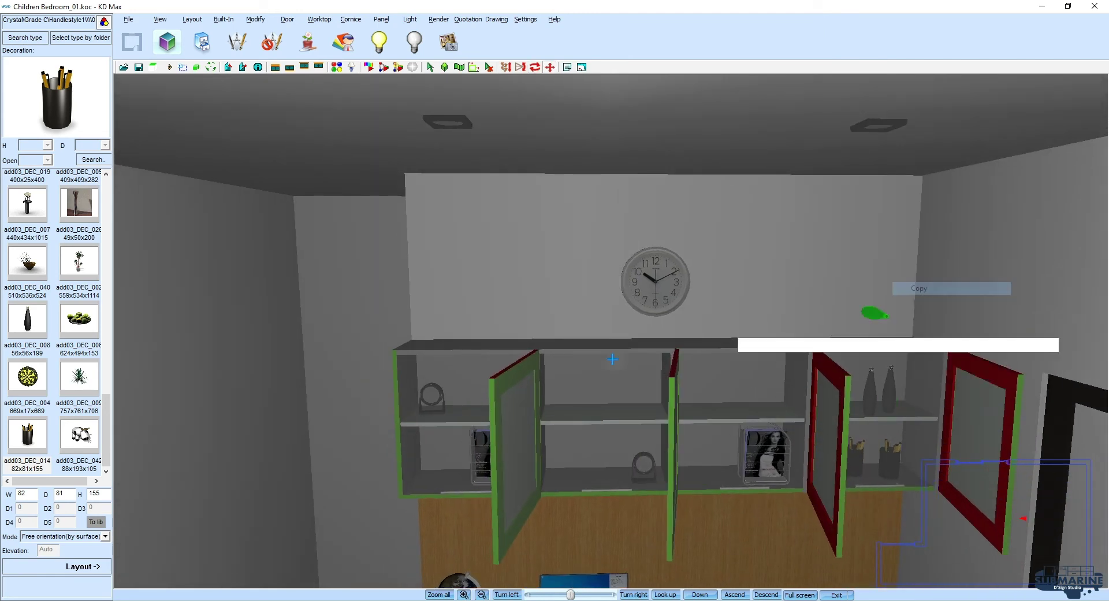
pyautogui.click(566, 406)
pyautogui.rightClick(567, 406)
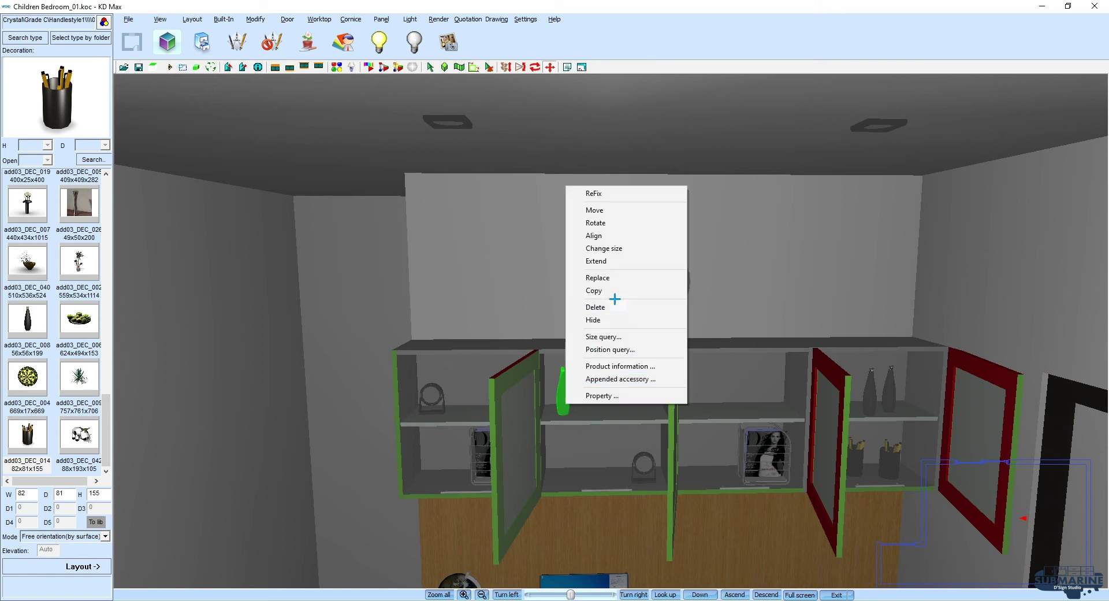
pyautogui.click(615, 290)
pyautogui.click(584, 408)
pyautogui.rightClick(584, 408)
pyautogui.click(634, 290)
pyautogui.click(614, 413)
# Step: Copy pencil cups onto other shelves, including the lower middle shelf
pyautogui.rightClick(890, 442)
pyautogui.click(913, 371)
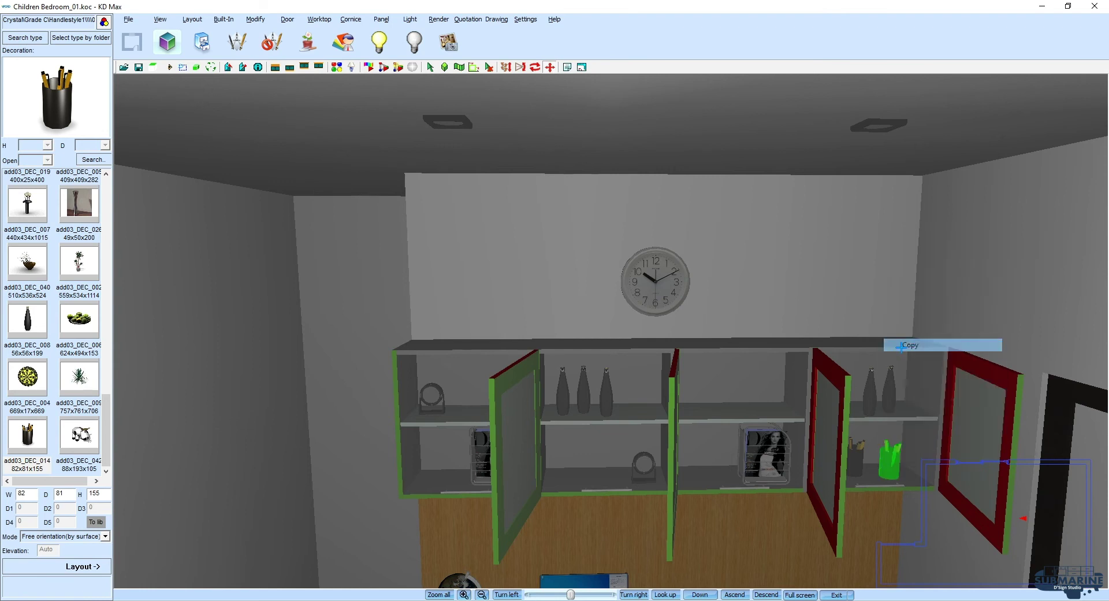
pyautogui.click(702, 408)
pyautogui.rightClick(695, 402)
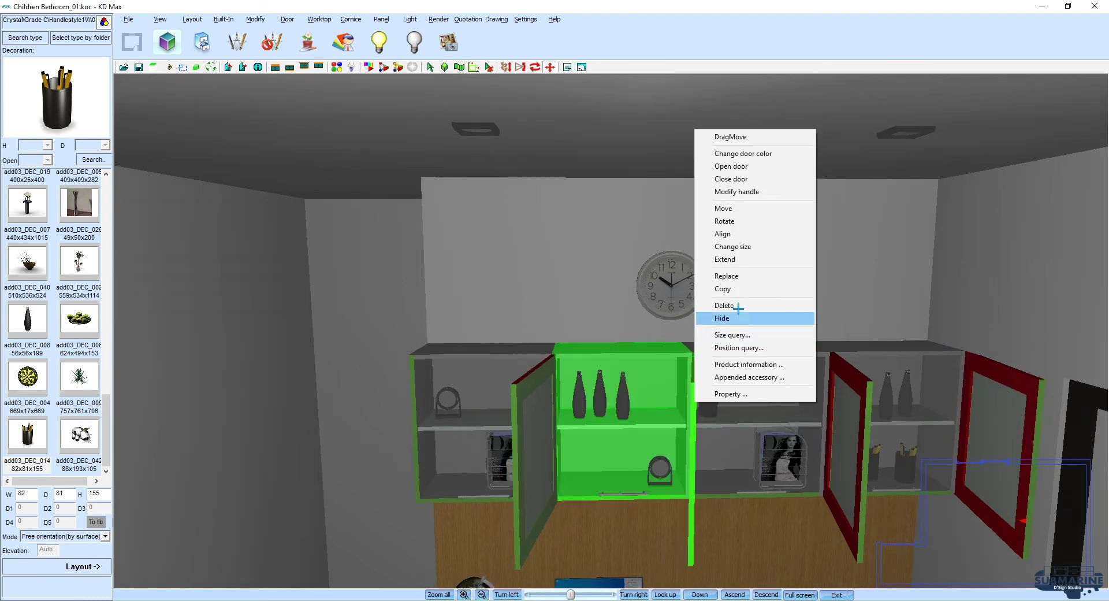
pyautogui.press('Escape')
pyautogui.rightClick(709, 407)
pyautogui.click(750, 305)
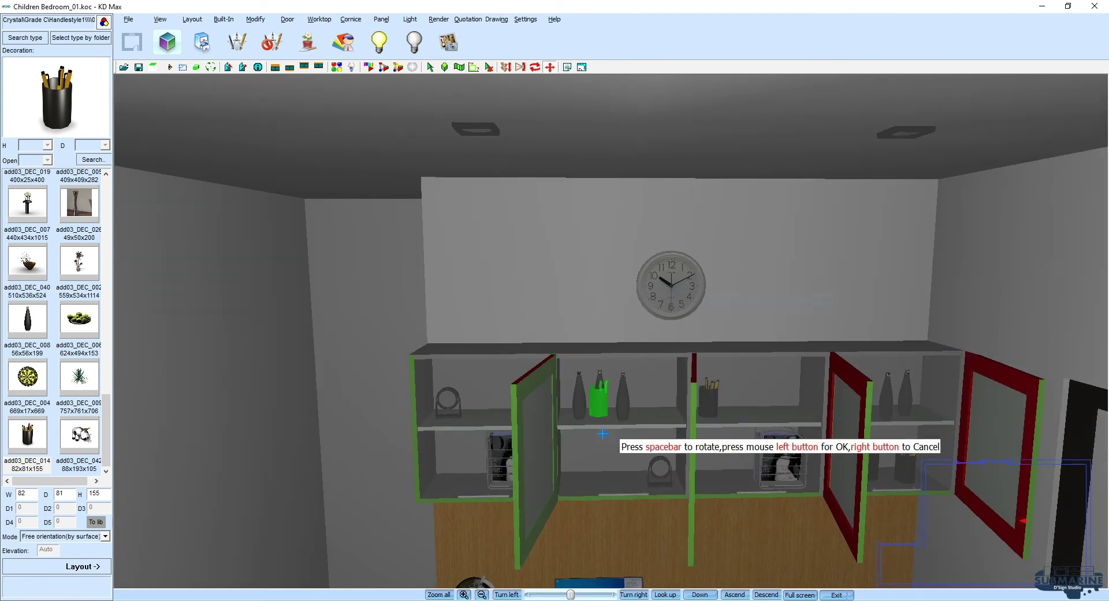
pyautogui.click(605, 479)
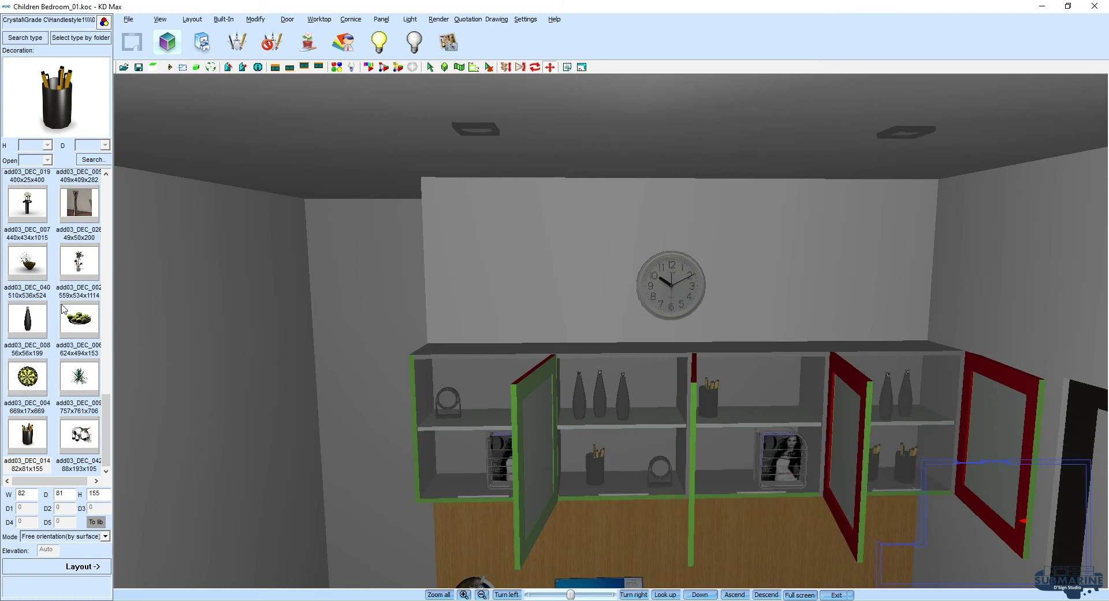
pyautogui.moveTo(104, 406); pyautogui.dragTo(117, 287)
# Step: Place the 150×150×200 bamboo-stem decoration add03_DEC_037 on the third compartment's upper shelf
pyautogui.moveTo(396, 378); pyautogui.dragTo(500, 325)
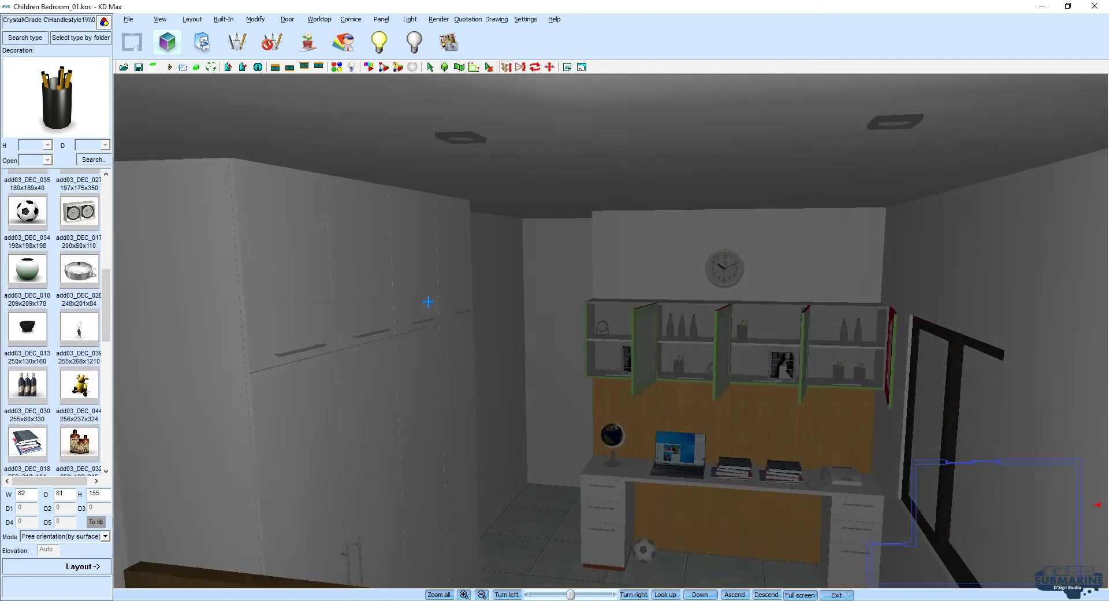
pyautogui.moveTo(602, 344); pyautogui.dragTo(613, 391)
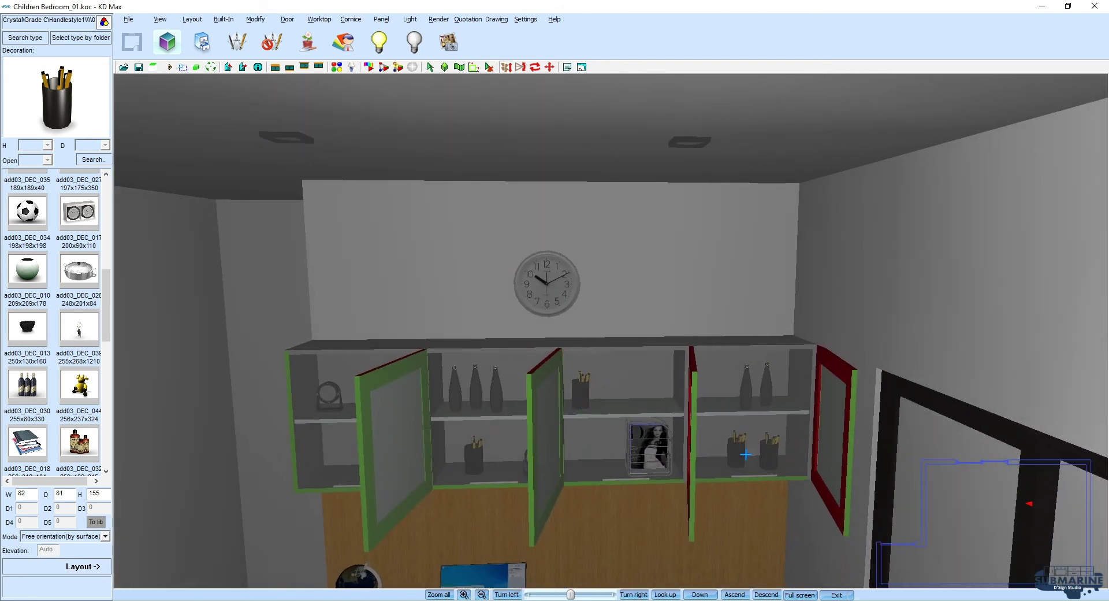
pyautogui.moveTo(113, 301); pyautogui.dragTo(119, 202)
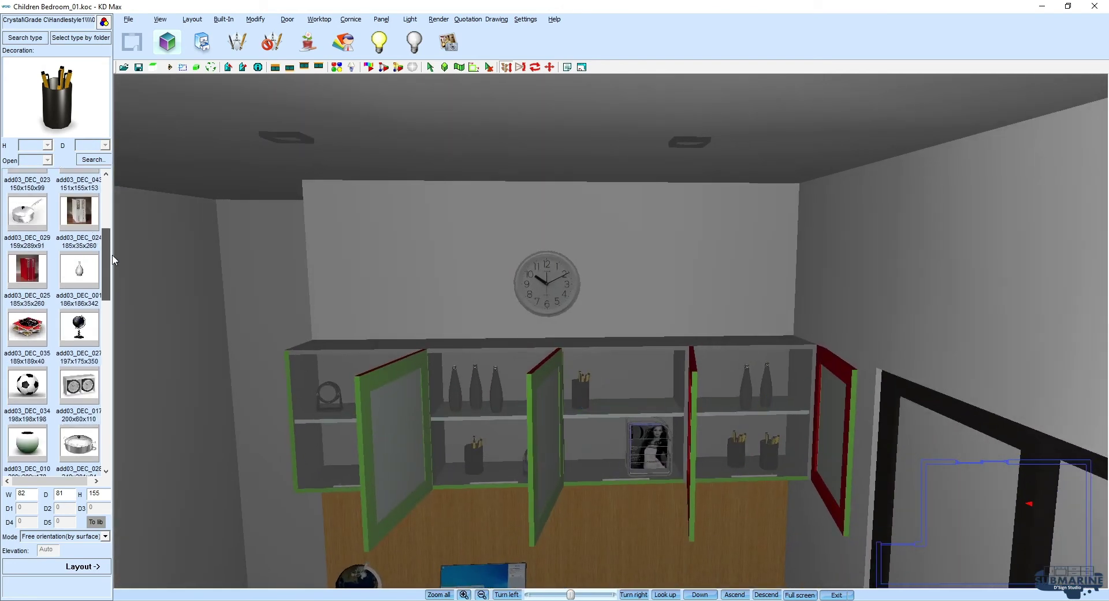
pyautogui.click(65, 239)
pyautogui.write('200')
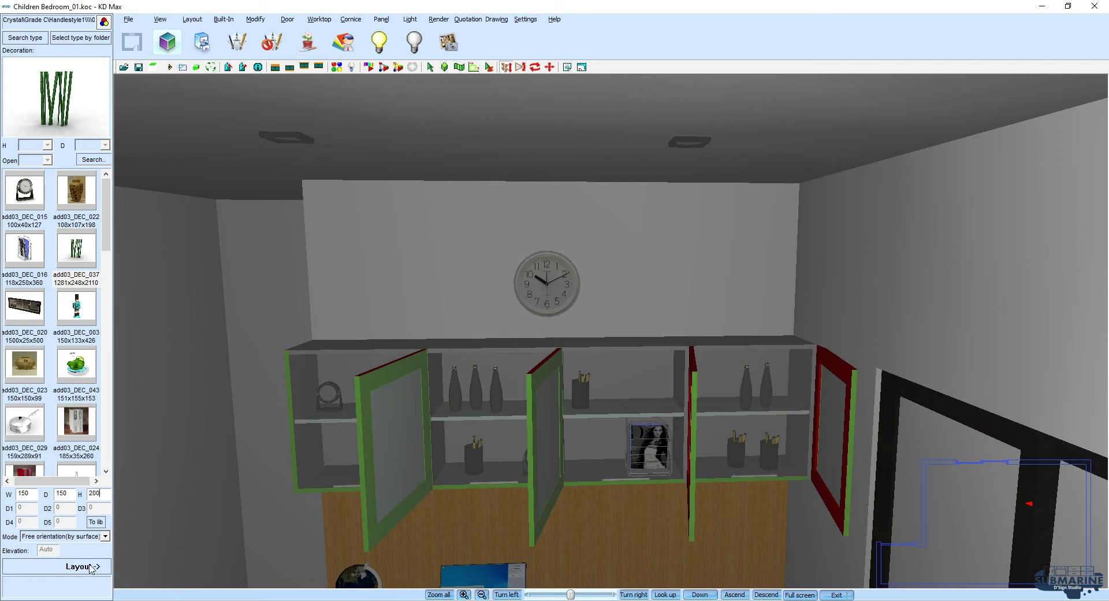
pyautogui.click(91, 567)
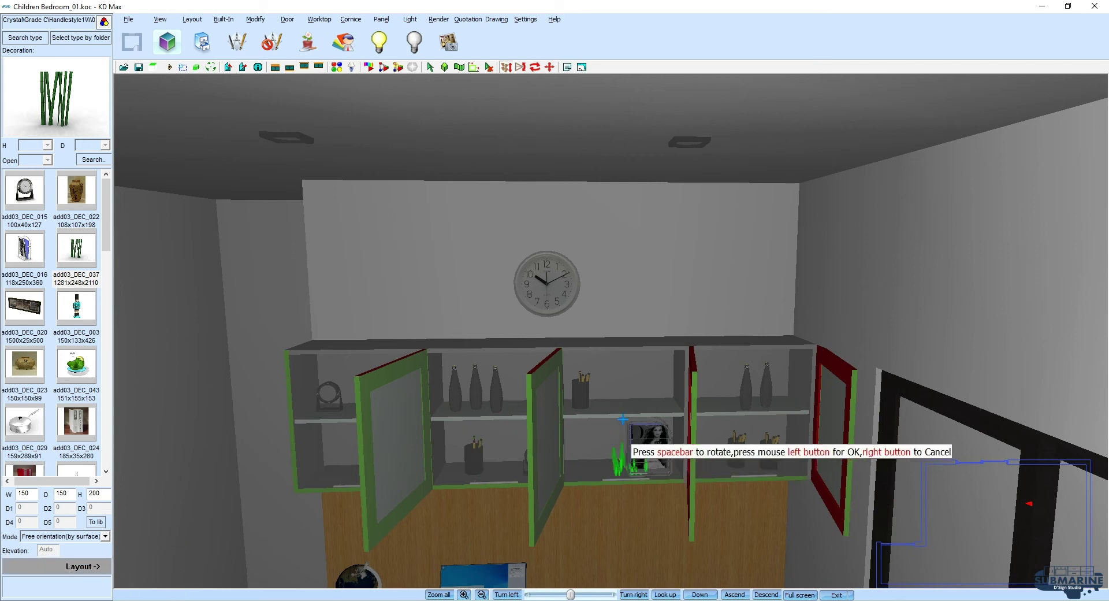
pyautogui.click(638, 403)
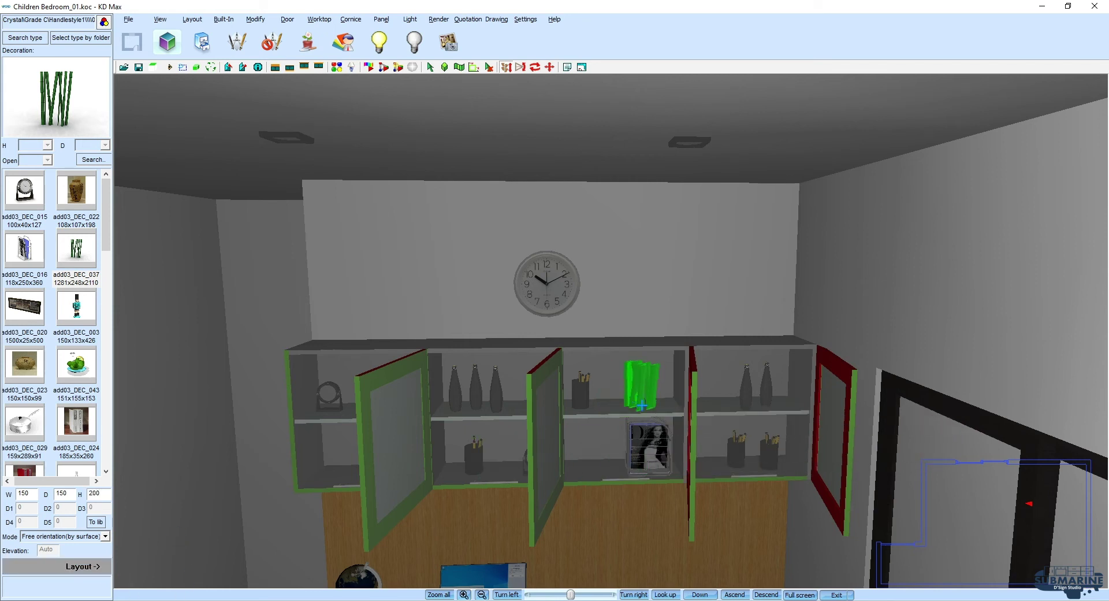
pyautogui.scroll(-5, 677, 488)
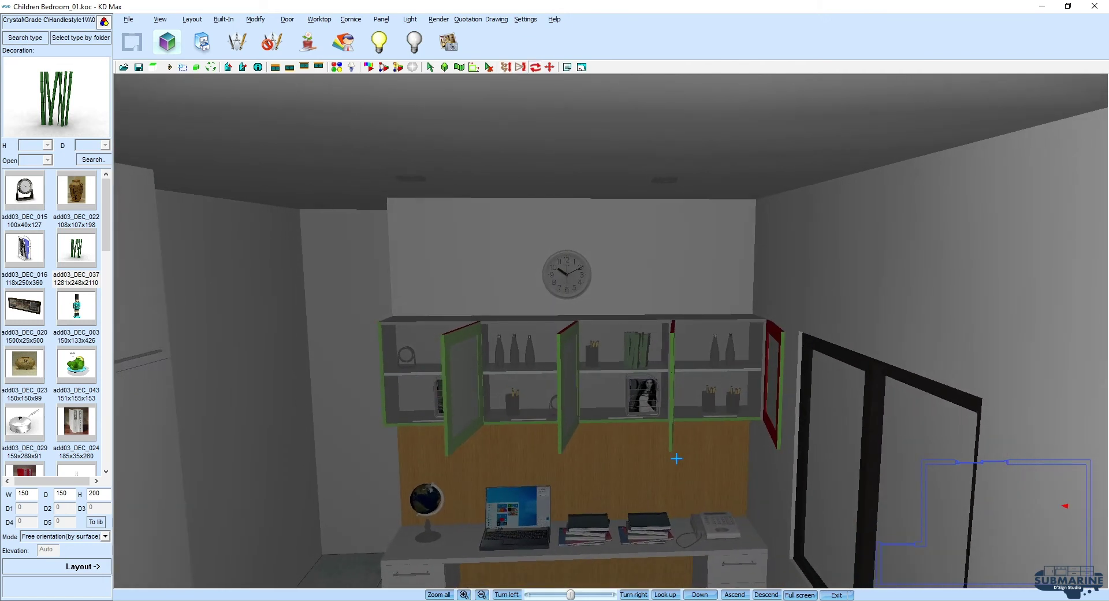
pyautogui.click(289, 19)
pyautogui.moveTo(300, 61)
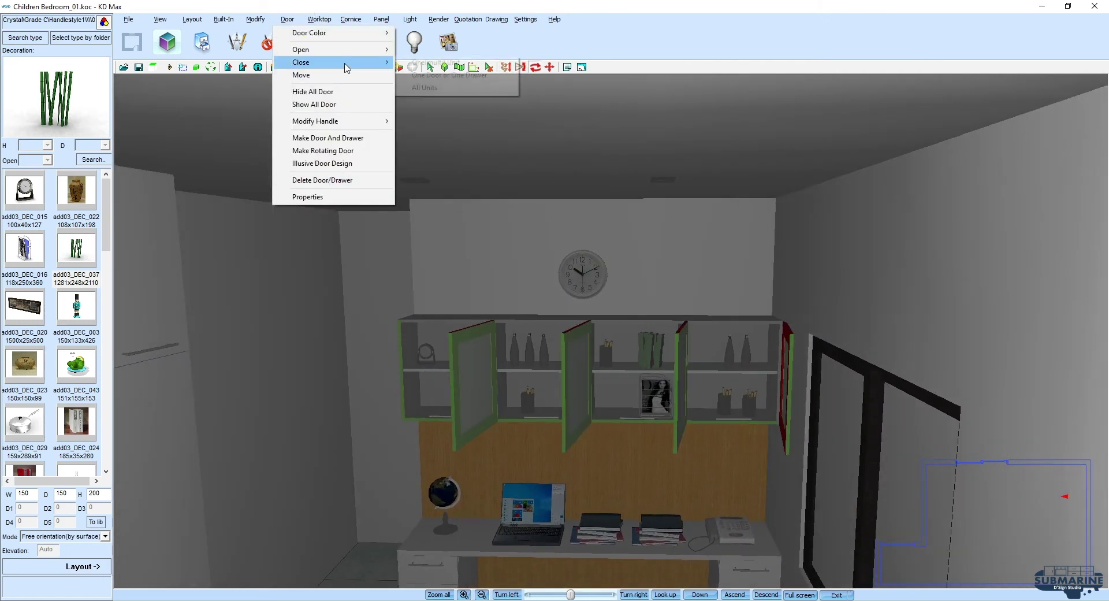
# Step: Close every wall cabinet door and look toward the desk and window
pyautogui.click(423, 76)
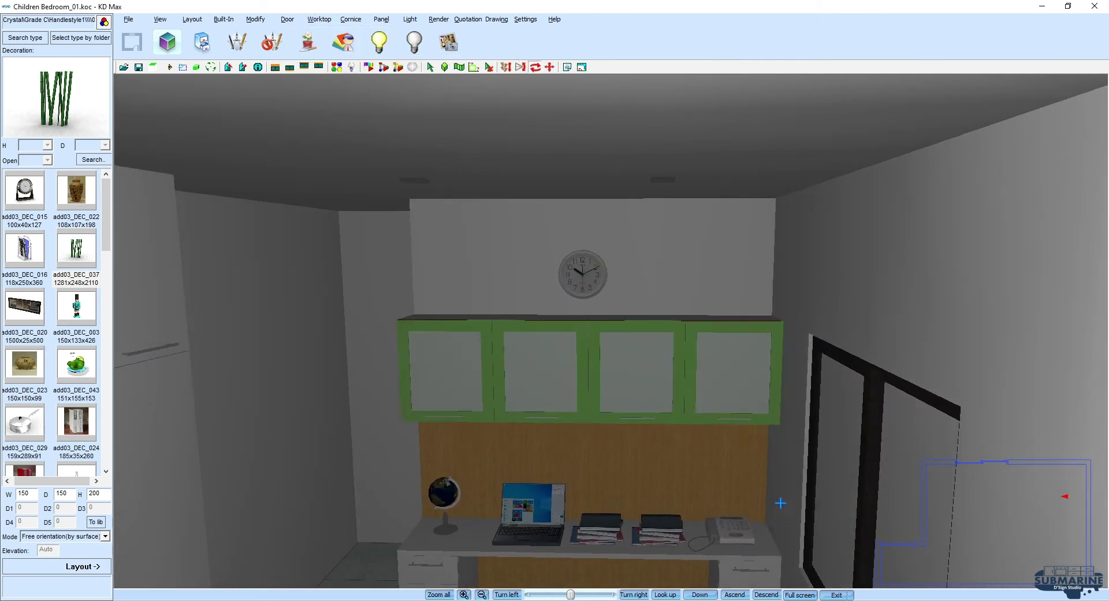
pyautogui.scroll(-5, 770, 473)
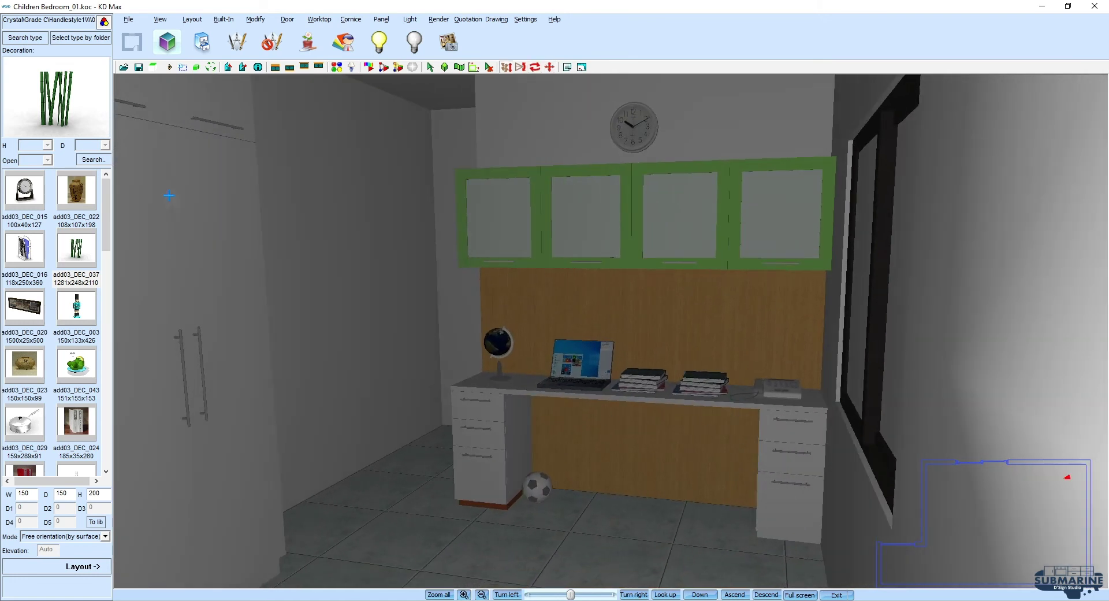
pyautogui.moveTo(598, 373)
pyautogui.mouseDown()
pyautogui.moveTo(679, 428)
pyautogui.moveTo(566, 408)
pyautogui.moveTo(696, 406)
pyautogui.mouseUp()
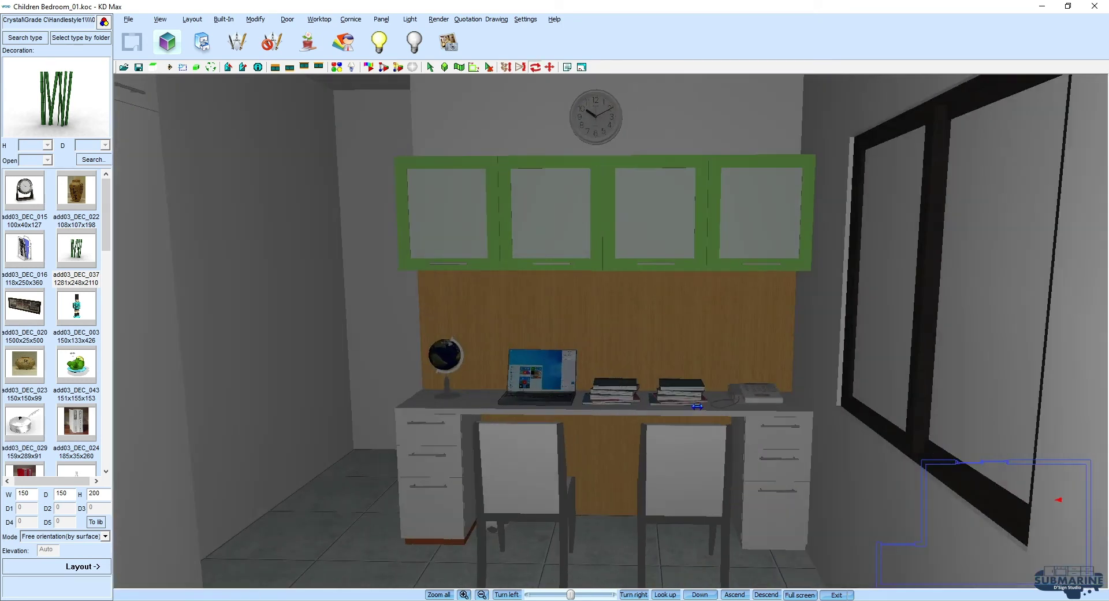
# Step: Give the orange backing panel a light wood-grain texture from the 3D Drawing folder
pyautogui.click(345, 68)
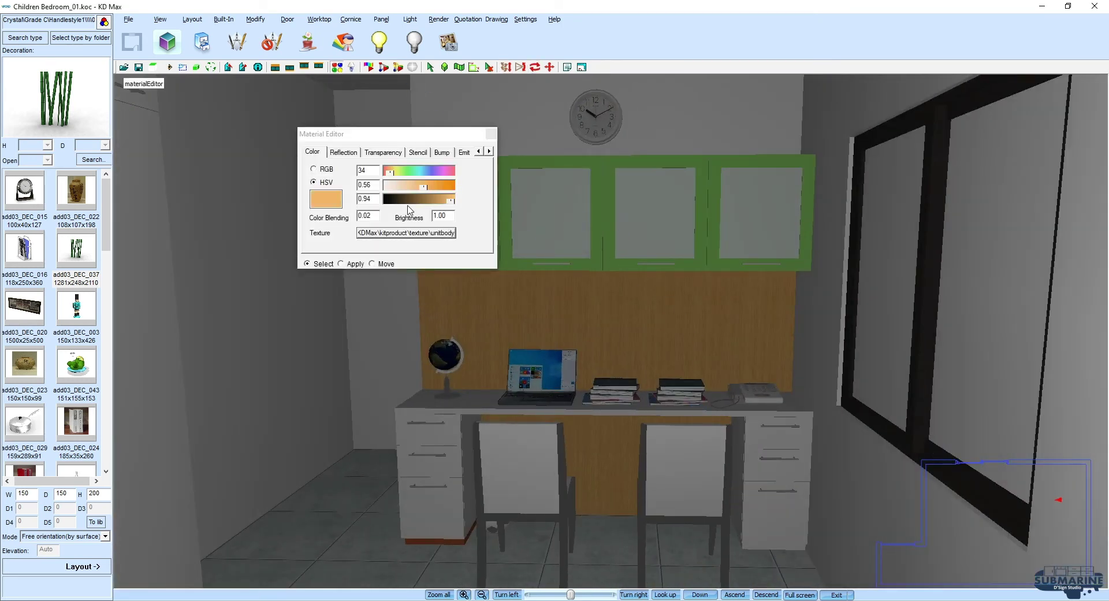
pyautogui.click(406, 233)
pyautogui.click(631, 291)
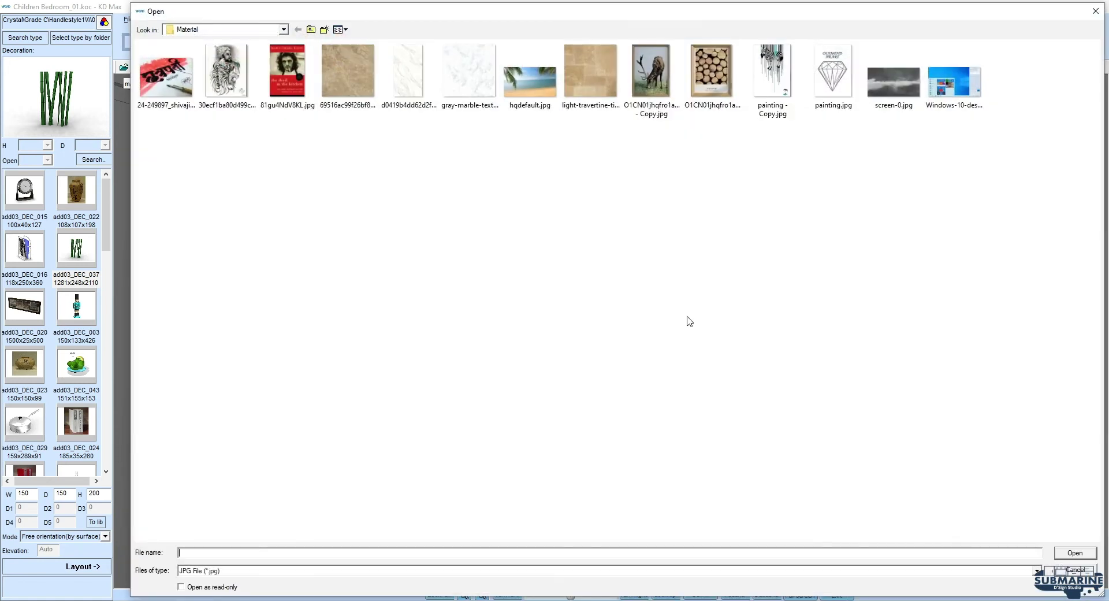
pyautogui.click(309, 31)
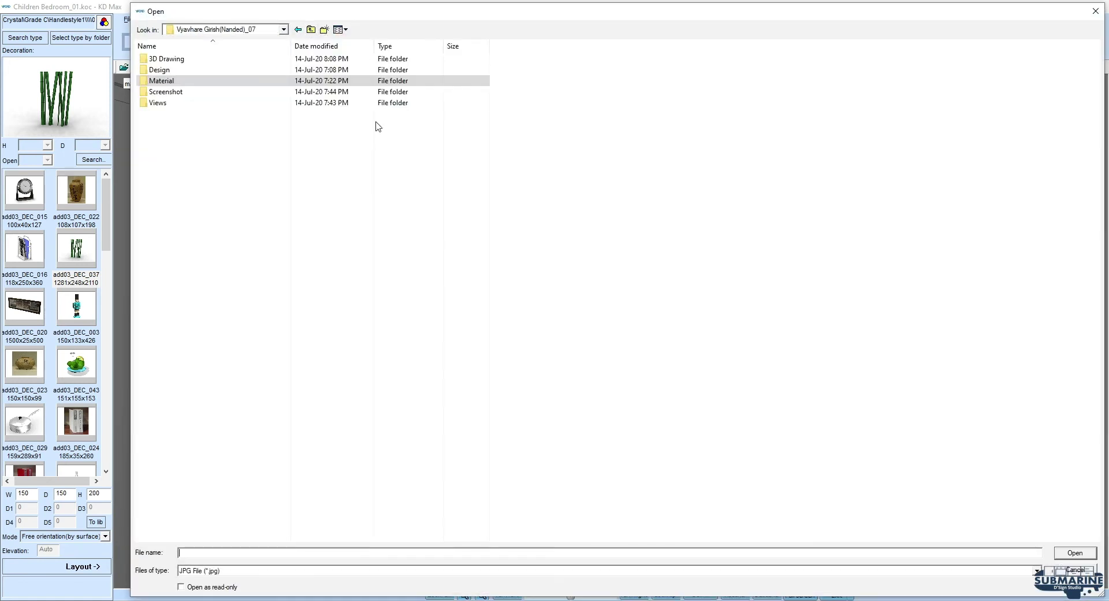
pyautogui.doubleClick(179, 61)
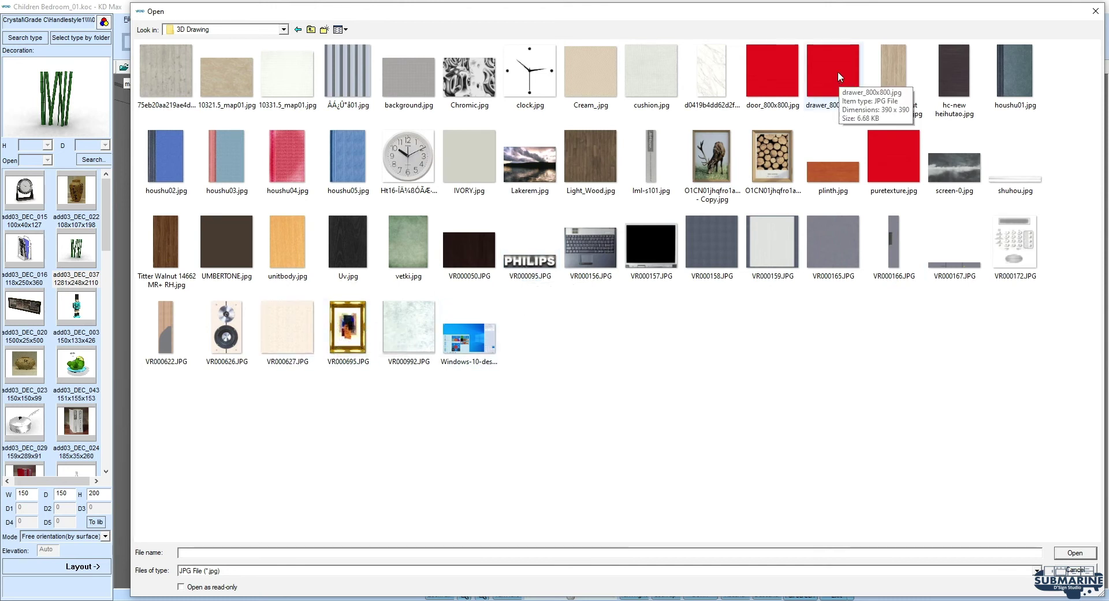
pyautogui.doubleClick(166, 71)
pyautogui.click(516, 314)
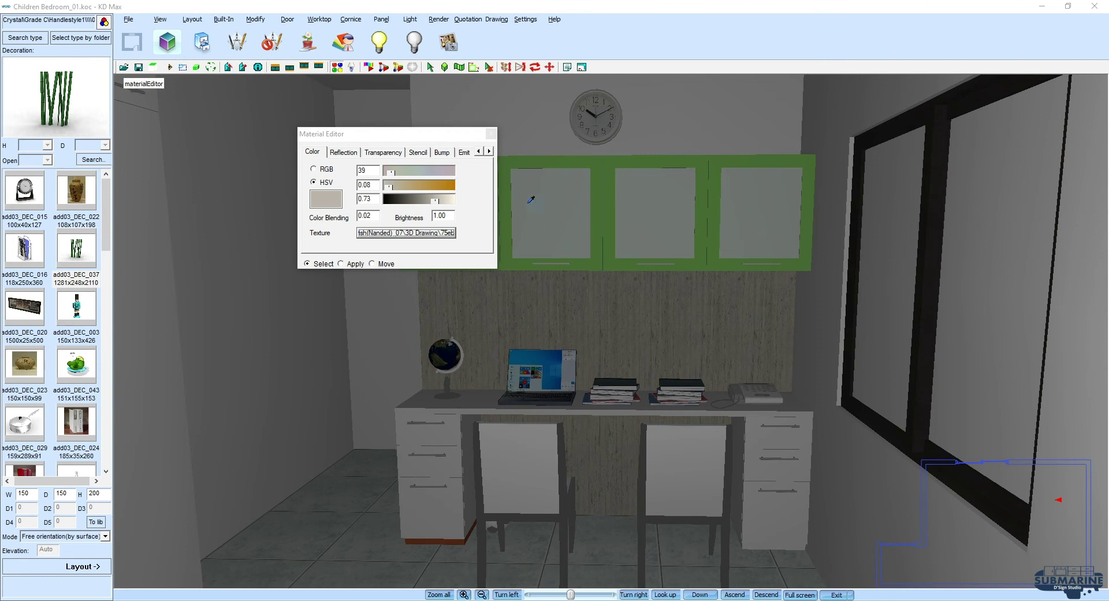
# Step: Browse to the IMOS MATERIAL LIBRARY Wallpaper folder and reveal its full path
pyautogui.click(443, 242)
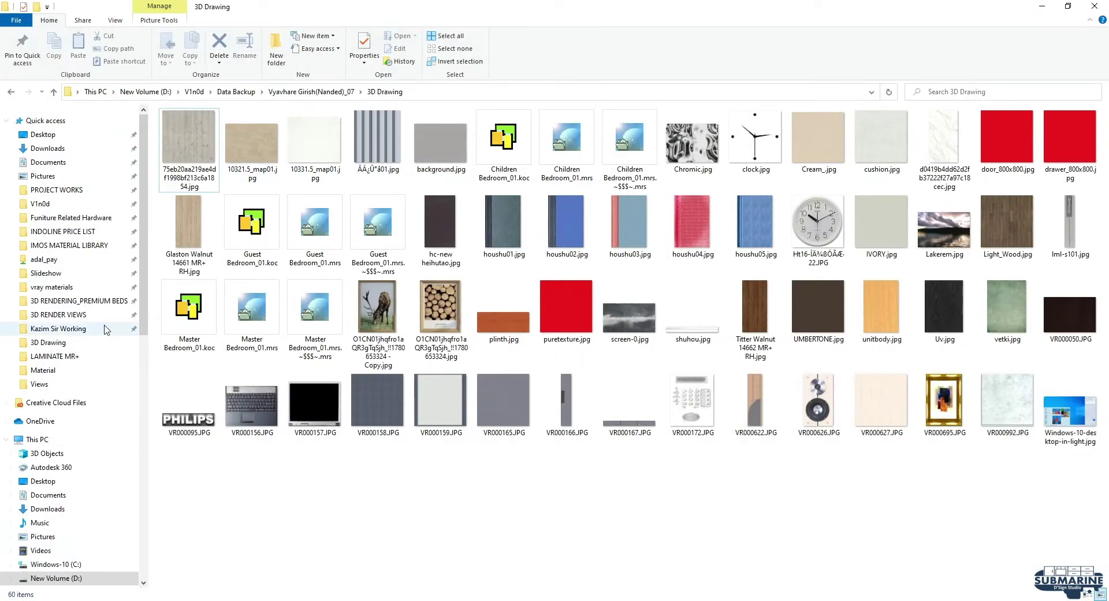
pyautogui.click(76, 245)
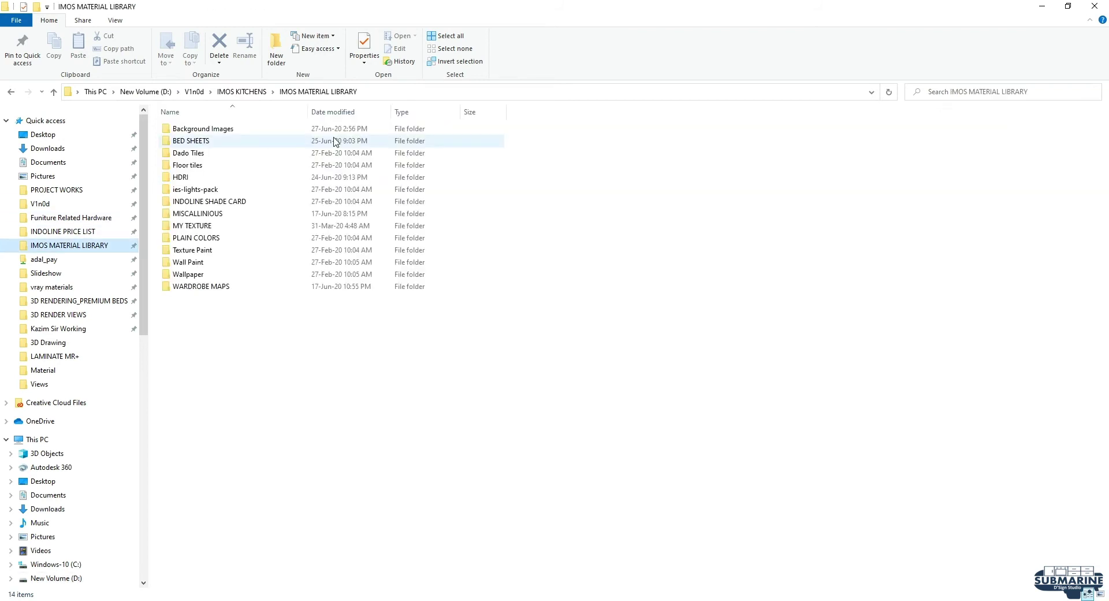
pyautogui.doubleClick(194, 274)
pyautogui.click(468, 92)
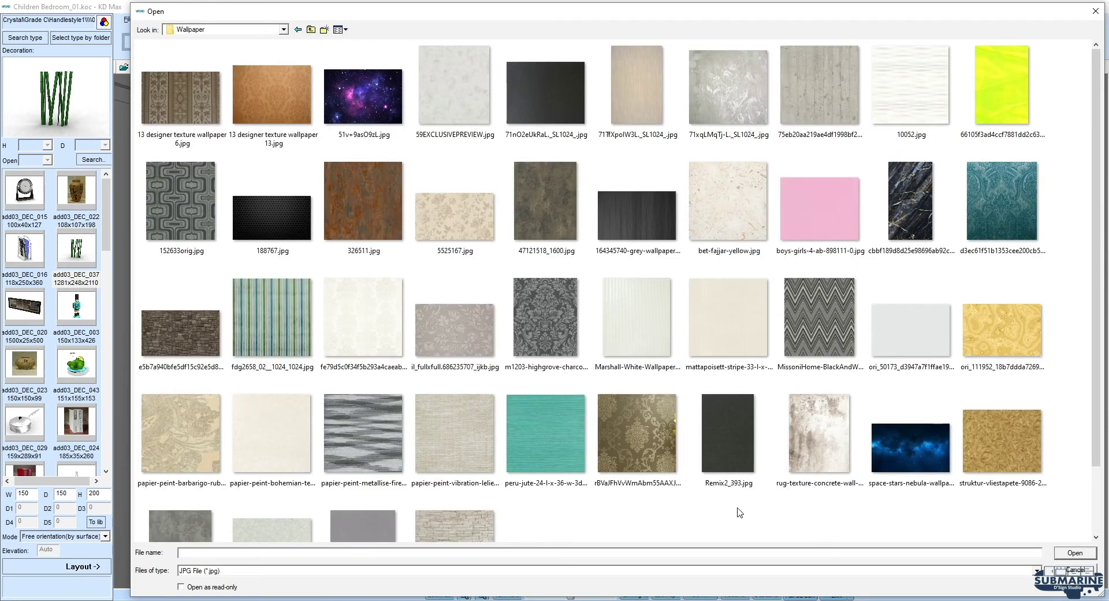
# Step: Apply the grey Tapete-Strukturiert-Metallic wallpaper to the desk wall panel and close the Material Editor
pyautogui.scroll(-1, 364, 300)
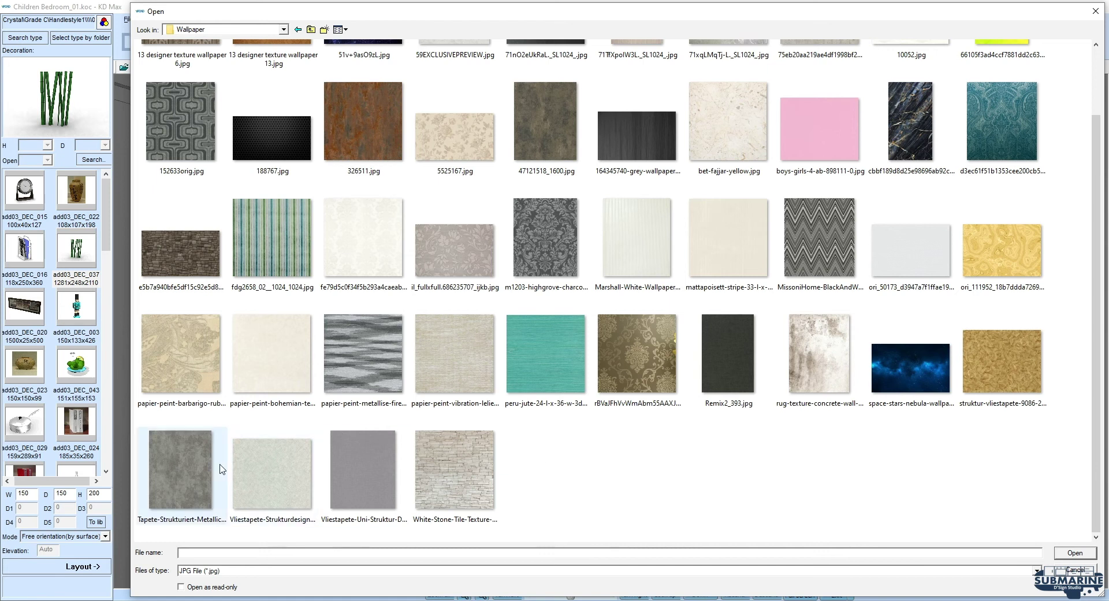
pyautogui.doubleClick(180, 469)
pyautogui.click(520, 324)
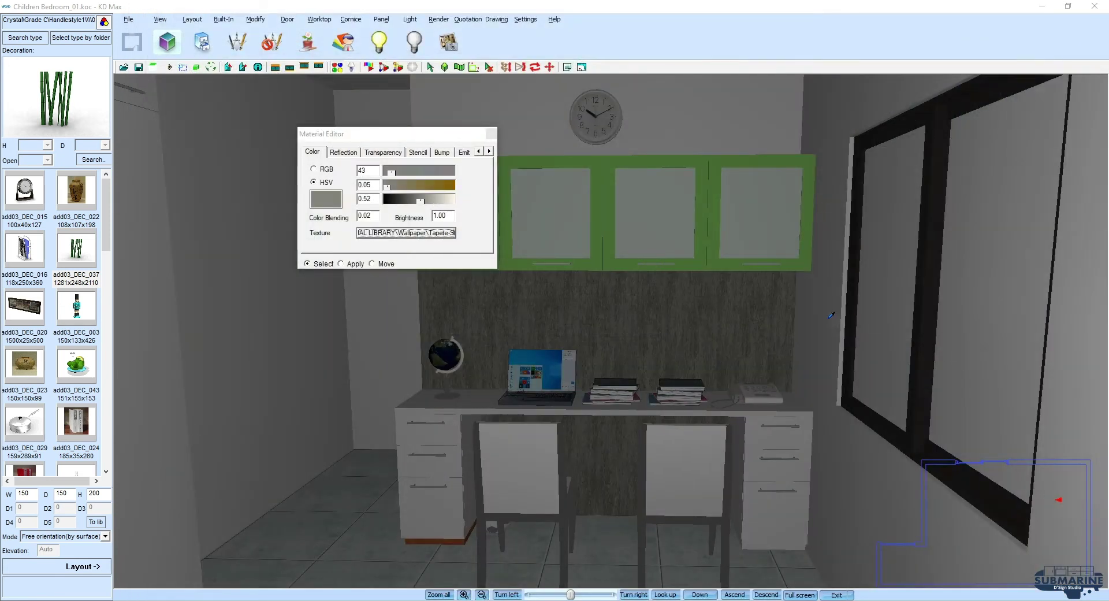
pyautogui.click(490, 134)
pyautogui.moveTo(496, 151)
pyautogui.mouseDown()
pyautogui.moveTo(937, 261)
pyautogui.moveTo(766, 252)
pyautogui.moveTo(717, 279)
pyautogui.moveTo(792, 280)
pyautogui.moveTo(614, 278)
pyautogui.moveTo(572, 295)
pyautogui.mouseUp()
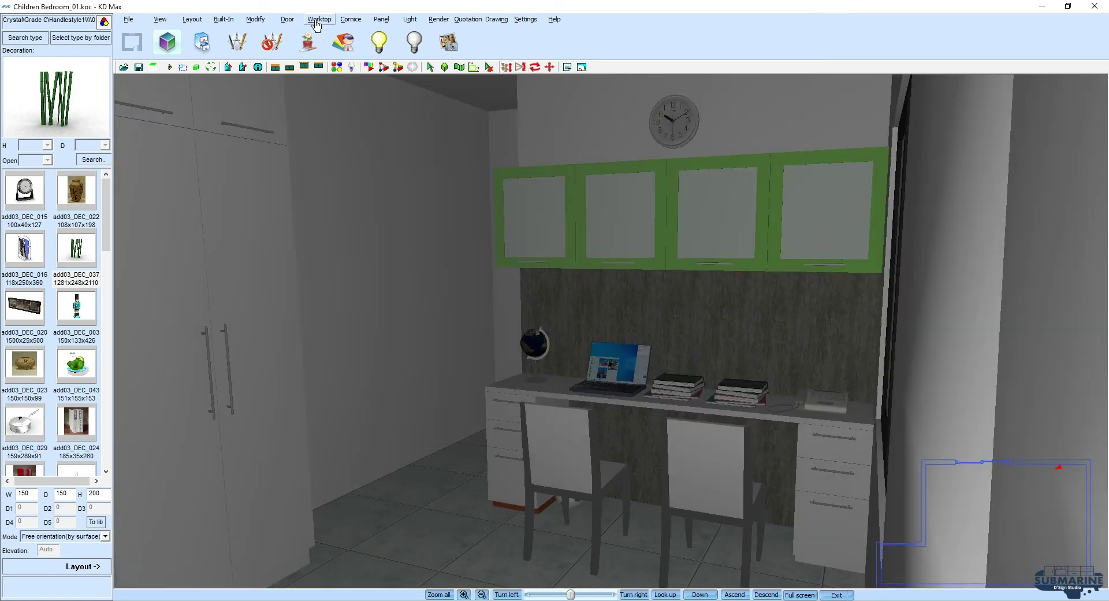
# Step: Fit a 6-watt light under every wall unit
pyautogui.click(411, 19)
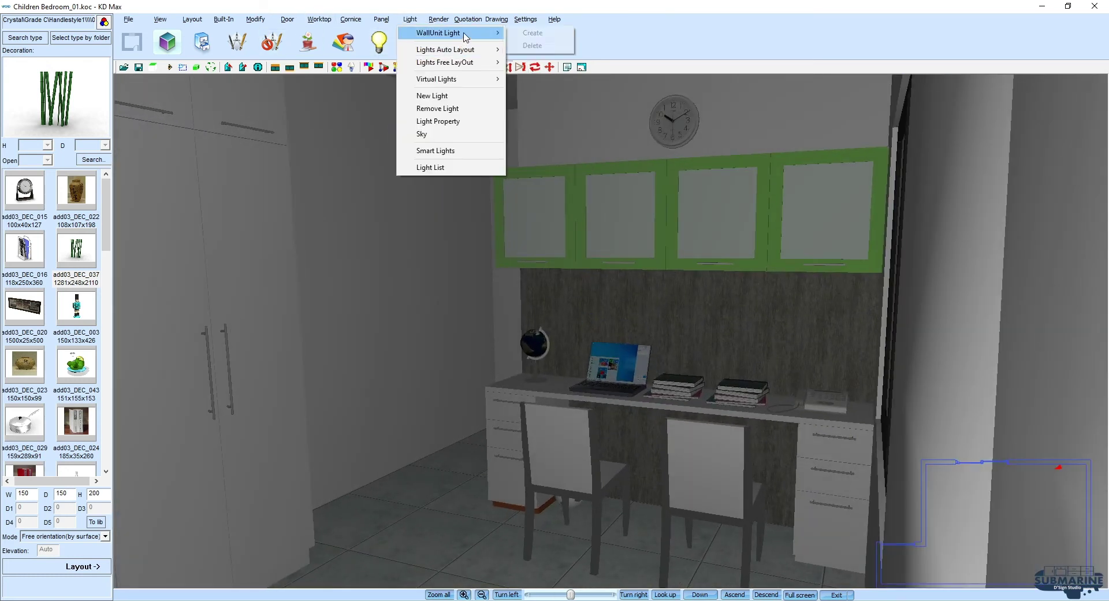
pyautogui.click(533, 33)
pyautogui.click(582, 344)
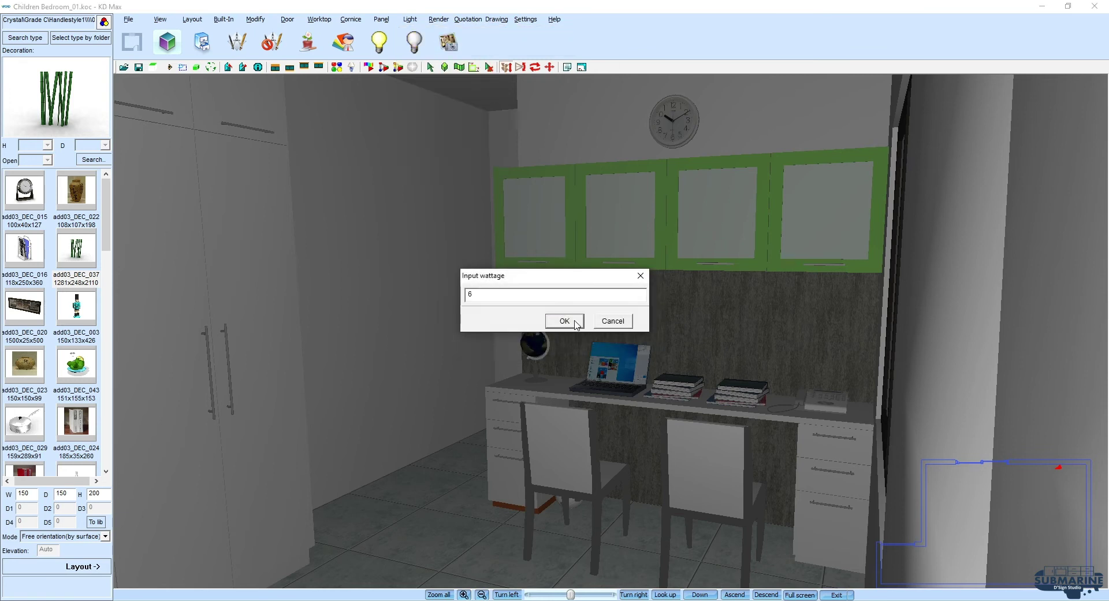
pyautogui.click(567, 322)
# Step: Delete the lower wardrobe doors
pyautogui.moveTo(624, 312)
pyautogui.mouseDown()
pyautogui.moveTo(416, 205)
pyautogui.moveTo(413, 218)
pyautogui.moveTo(639, 296)
pyautogui.mouseUp()
pyautogui.click(435, 335)
pyautogui.press('Delete')
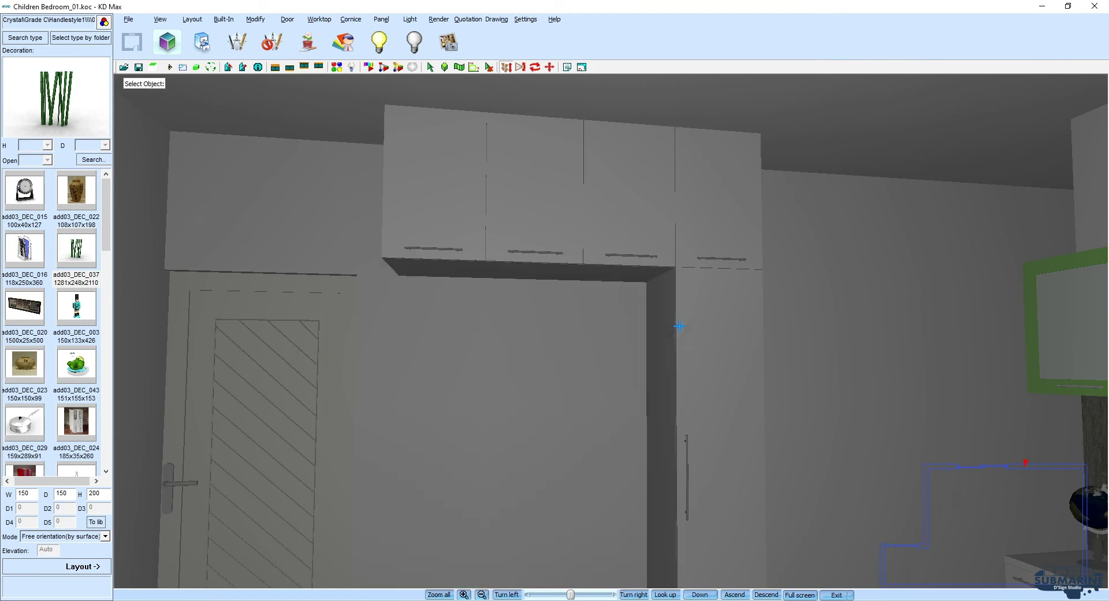
# Step: Use the built-in delete command on the strip under the wall cabinets
pyautogui.scroll(5, 615, 335)
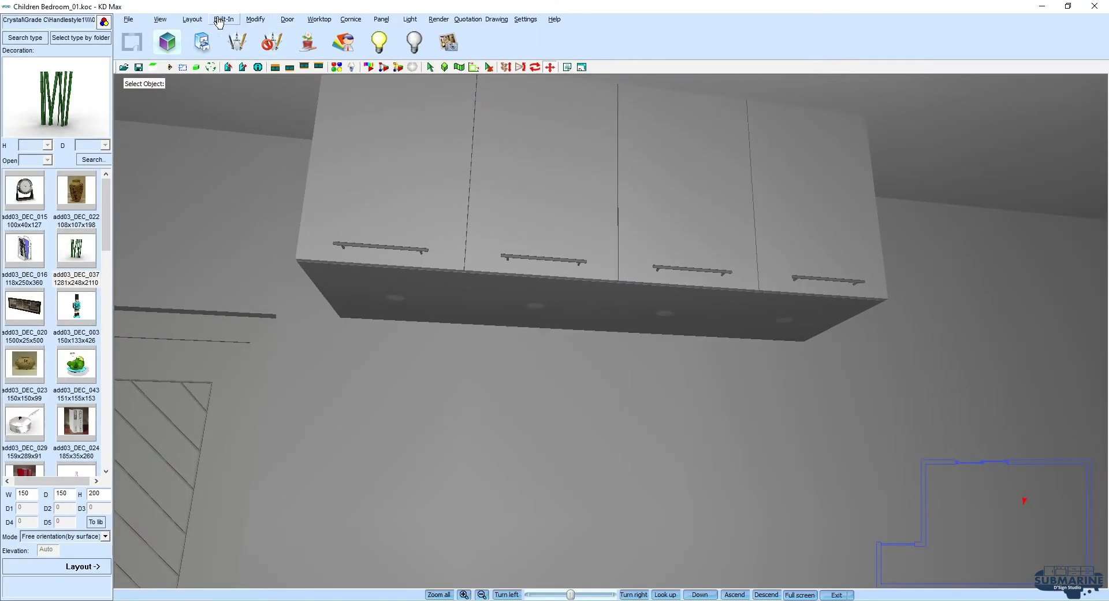
pyautogui.click(219, 22)
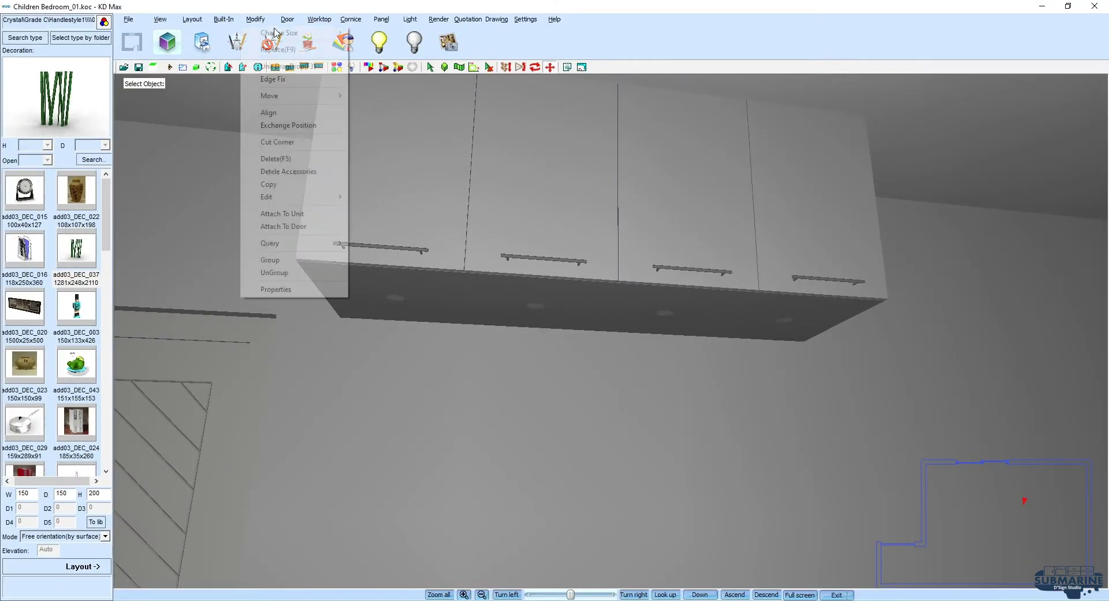
pyautogui.click(325, 159)
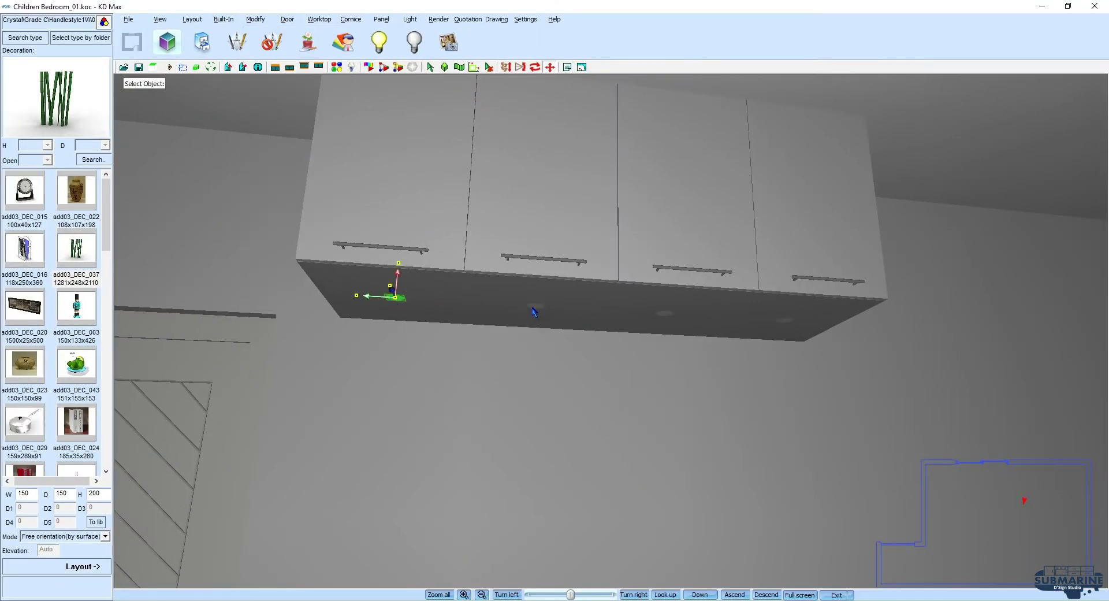
pyautogui.click(789, 322)
pyautogui.press('Escape')
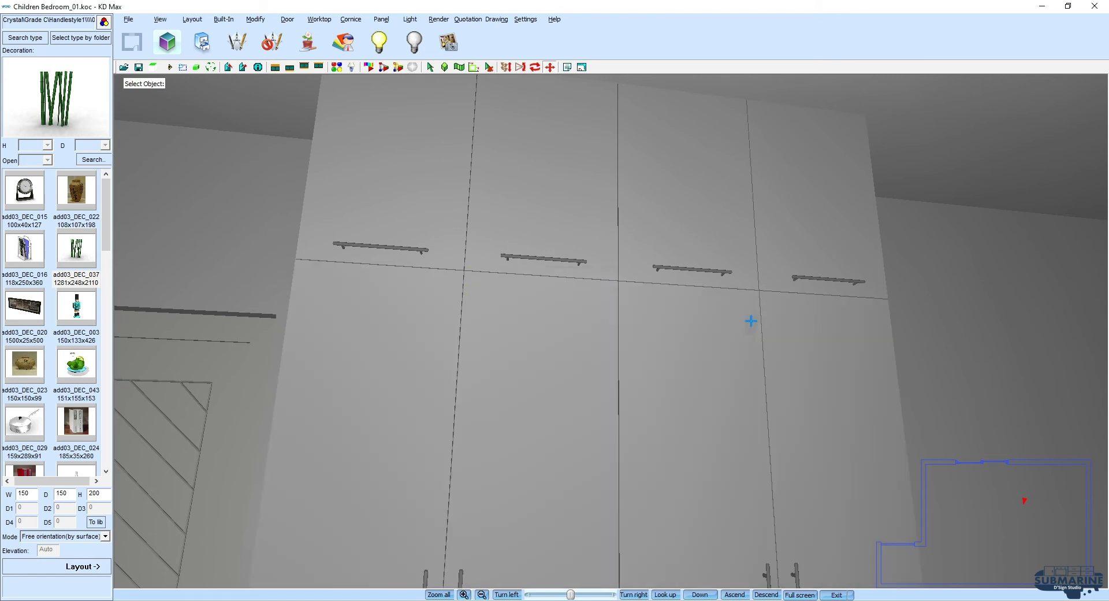
# Step: Replace the room door with Door093
pyautogui.moveTo(749, 335)
pyautogui.mouseDown()
pyautogui.moveTo(907, 279)
pyautogui.moveTo(831, 306)
pyautogui.moveTo(669, 408)
pyautogui.mouseUp()
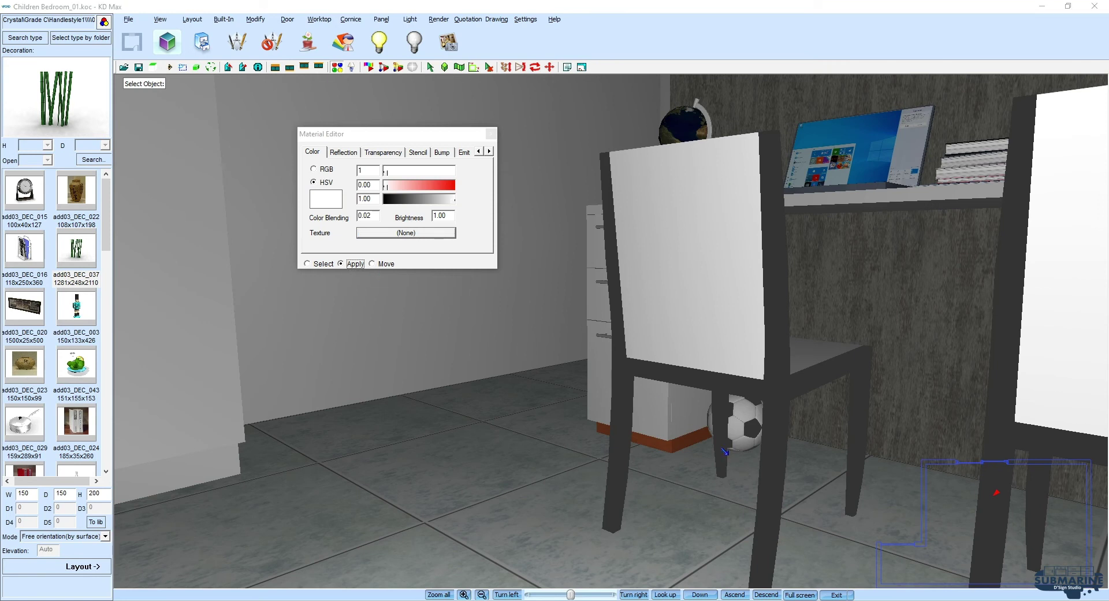
pyautogui.moveTo(702, 441)
pyautogui.mouseDown()
pyautogui.moveTo(731, 432)
pyautogui.moveTo(379, 366)
pyautogui.moveTo(762, 471)
pyautogui.moveTo(783, 413)
pyautogui.moveTo(803, 485)
pyautogui.moveTo(826, 435)
pyautogui.moveTo(602, 372)
pyautogui.mouseUp()
pyautogui.rightClick(601, 371)
pyautogui.click(639, 449)
pyautogui.click(576, 262)
pyautogui.click(657, 455)
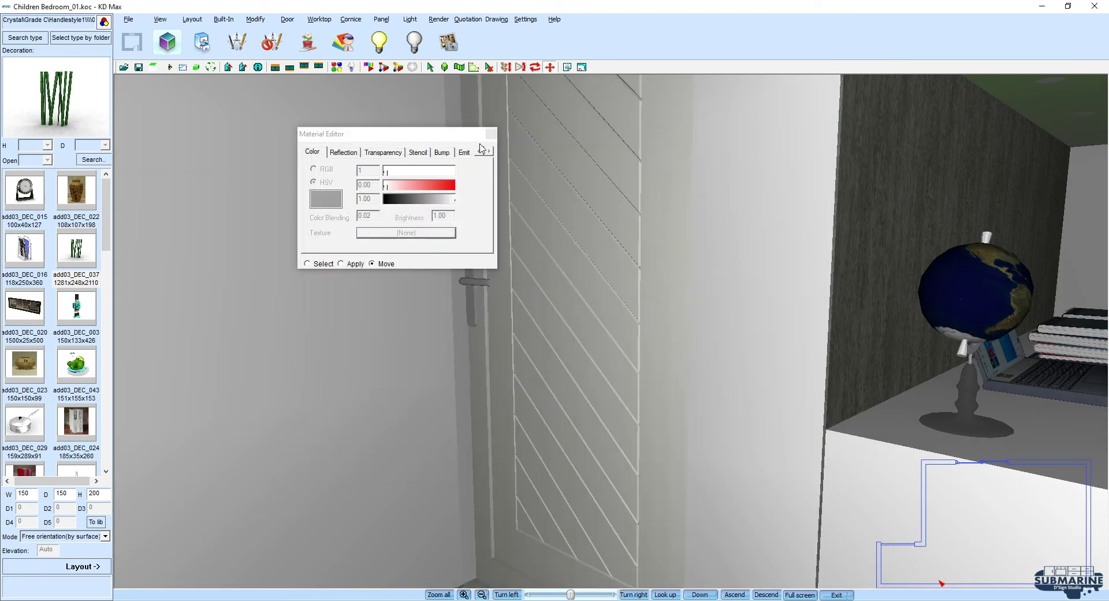
# Step: Map the bright wooden texture from the Floor tiles folder onto the floor
pyautogui.moveTo(644, 203)
pyautogui.mouseDown()
pyautogui.moveTo(689, 231)
pyautogui.moveTo(733, 230)
pyautogui.moveTo(705, 241)
pyautogui.moveTo(705, 267)
pyautogui.moveTo(605, 254)
pyautogui.moveTo(1005, 314)
pyautogui.moveTo(543, 314)
pyautogui.moveTo(732, 374)
pyautogui.mouseUp()
pyautogui.press('m')
pyautogui.click(415, 234)
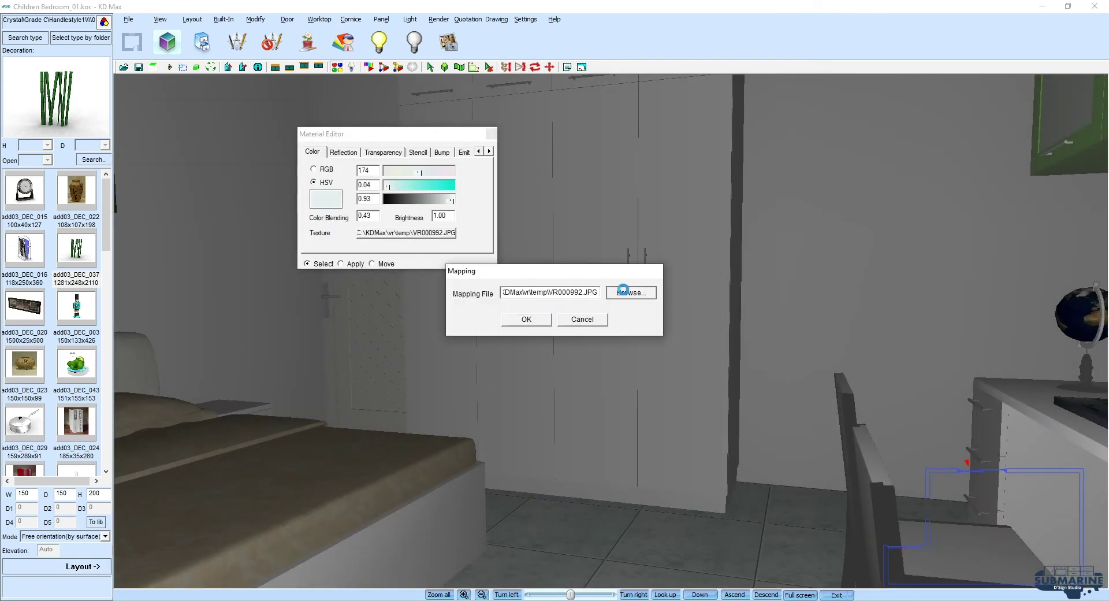
pyautogui.click(633, 294)
pyautogui.click(311, 30)
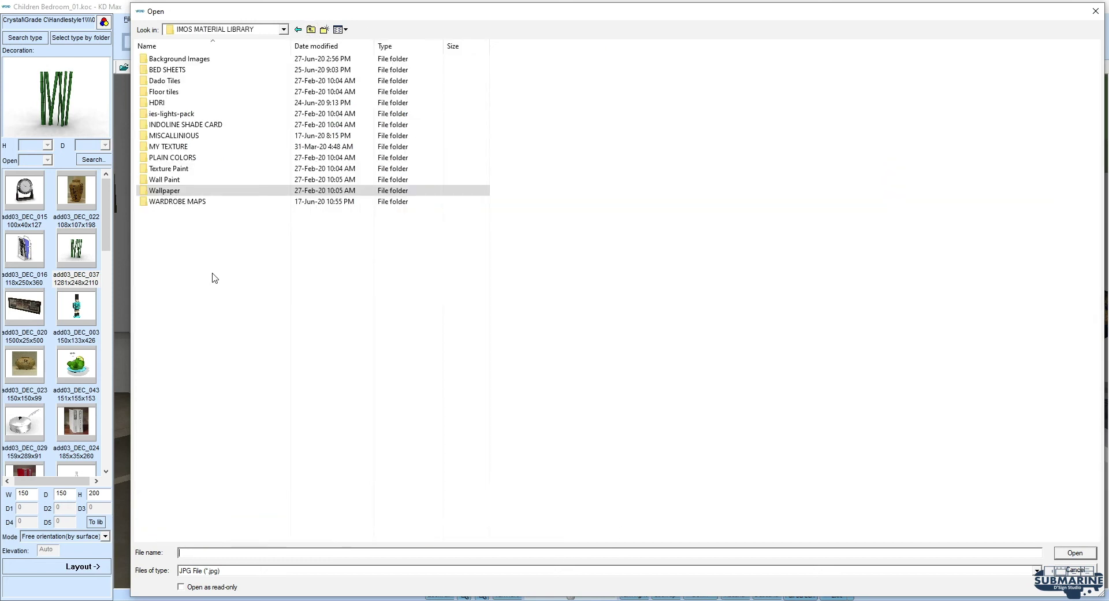
pyautogui.doubleClick(163, 91)
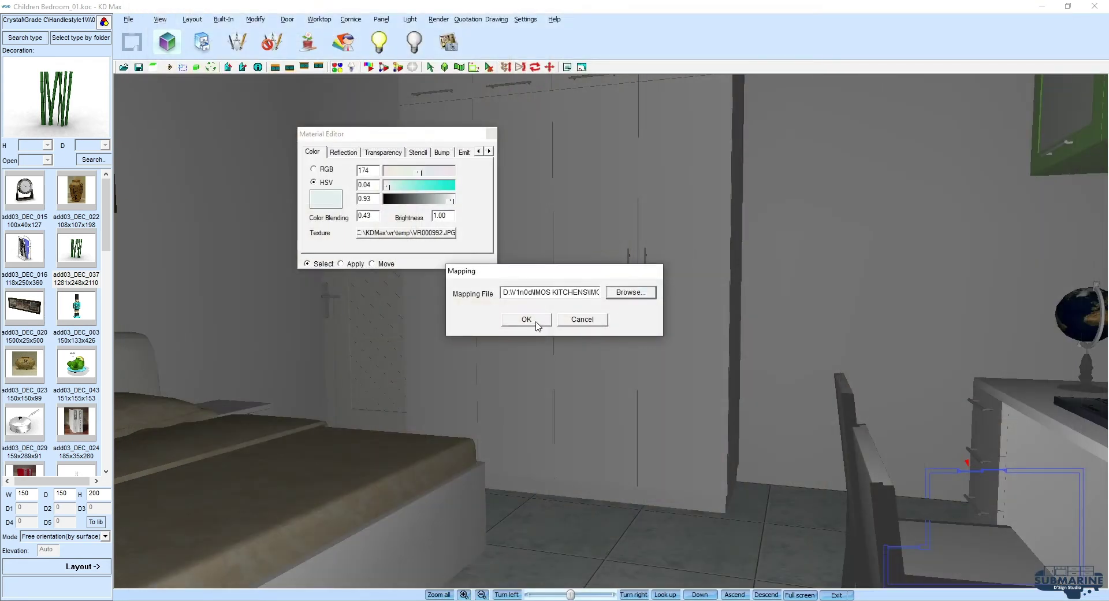
pyautogui.click(534, 321)
pyautogui.click(491, 134)
# Step: Browse from the bed's material to the 3D RENDERING_ECO BEDS texture folder
pyautogui.moveTo(619, 260)
pyautogui.mouseDown()
pyautogui.moveTo(769, 294)
pyautogui.moveTo(913, 346)
pyautogui.moveTo(911, 367)
pyautogui.moveTo(847, 396)
pyautogui.mouseUp()
pyautogui.click(714, 472)
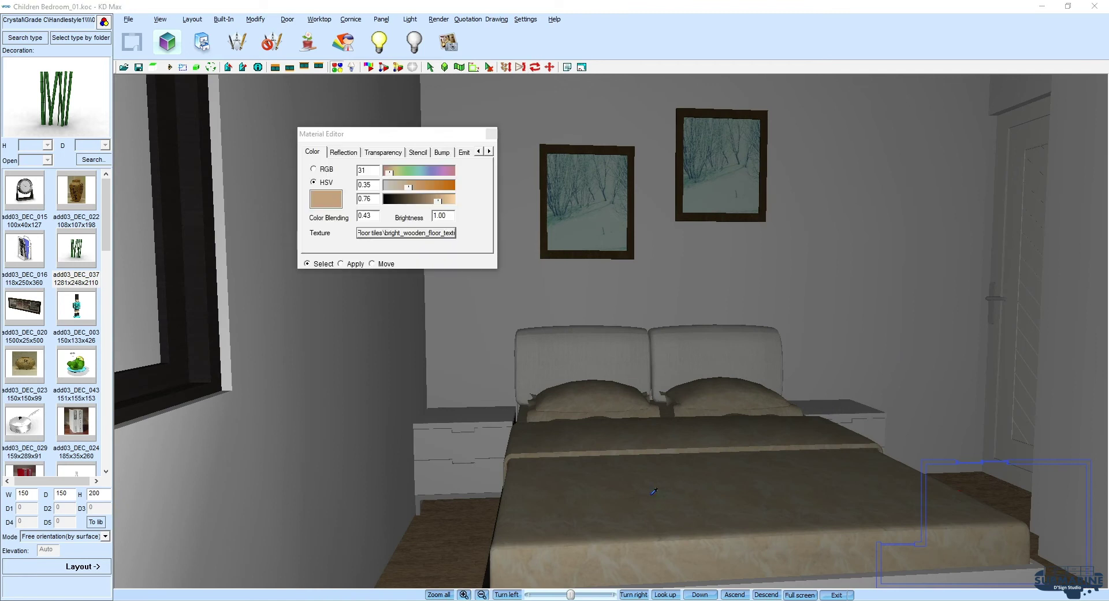
pyautogui.click(429, 233)
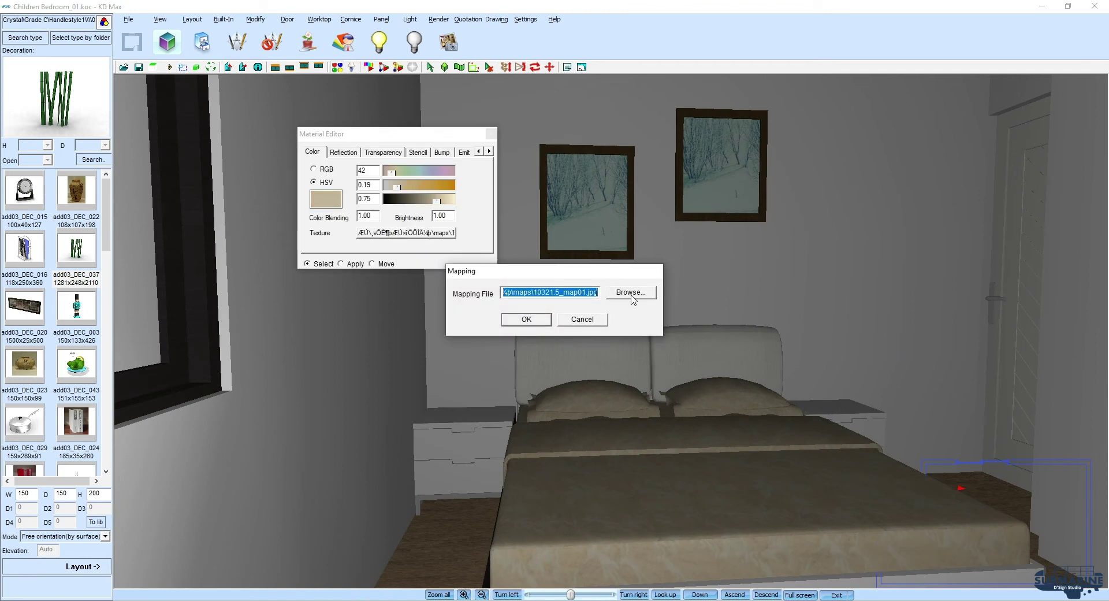
pyautogui.click(632, 293)
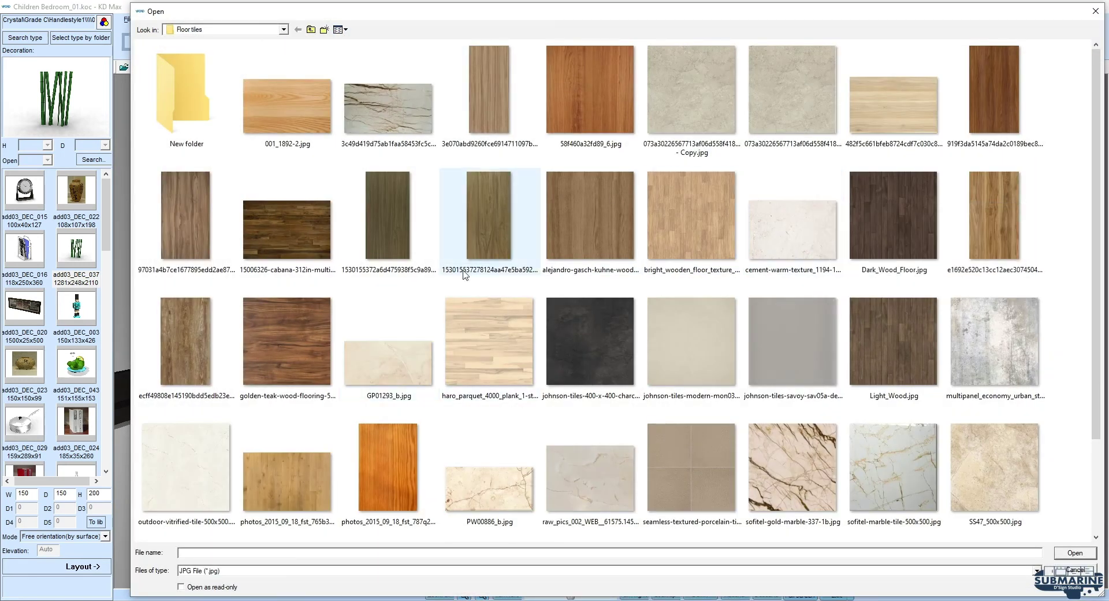
pyautogui.click(268, 29)
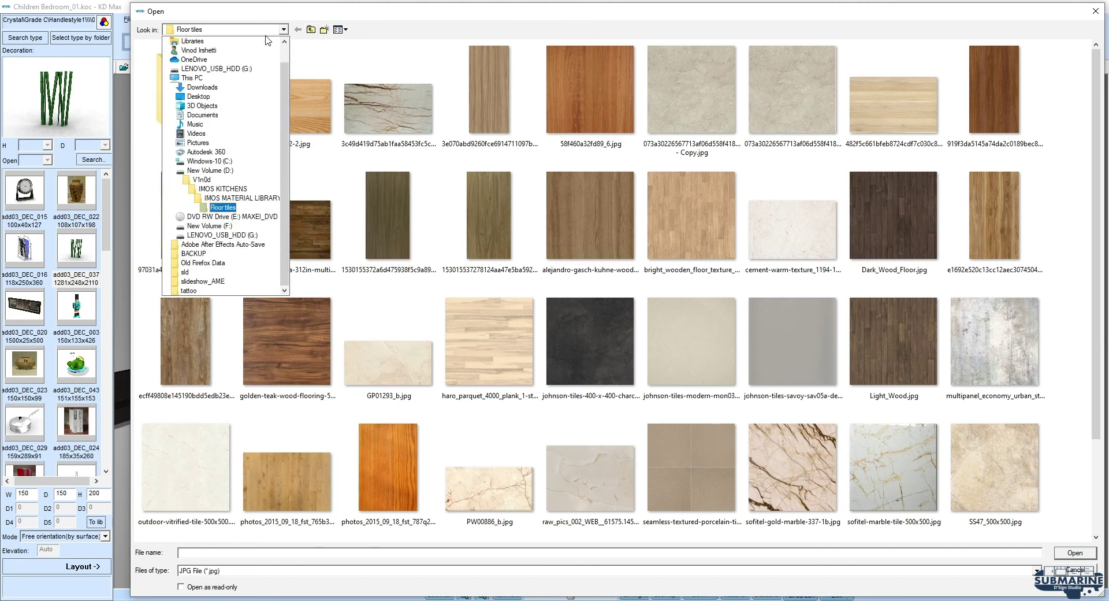
pyautogui.click(251, 179)
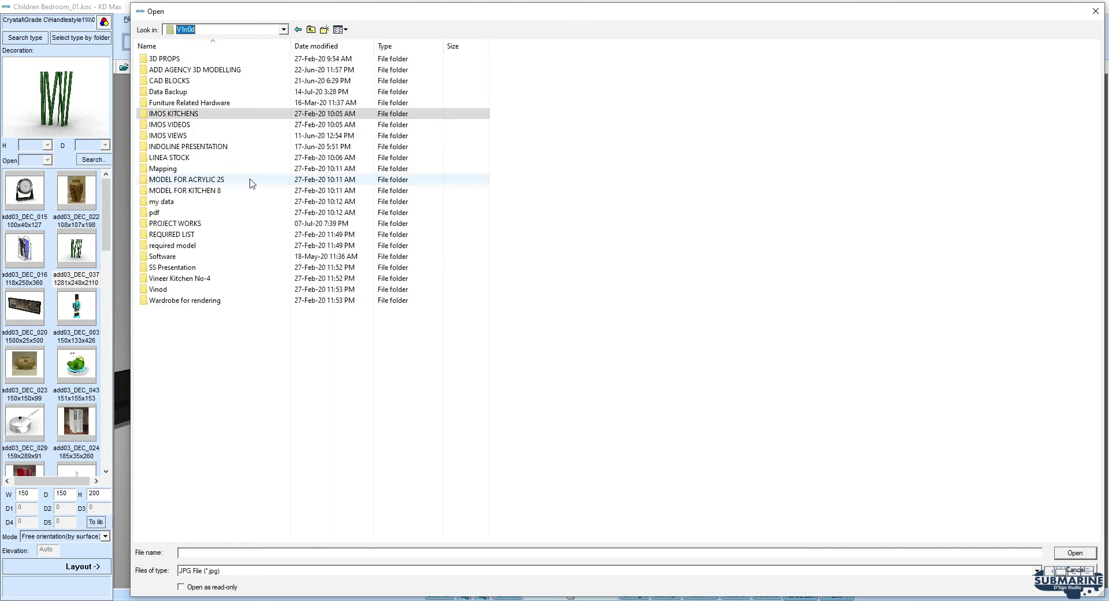
pyautogui.doubleClick(182, 223)
pyautogui.doubleClick(179, 59)
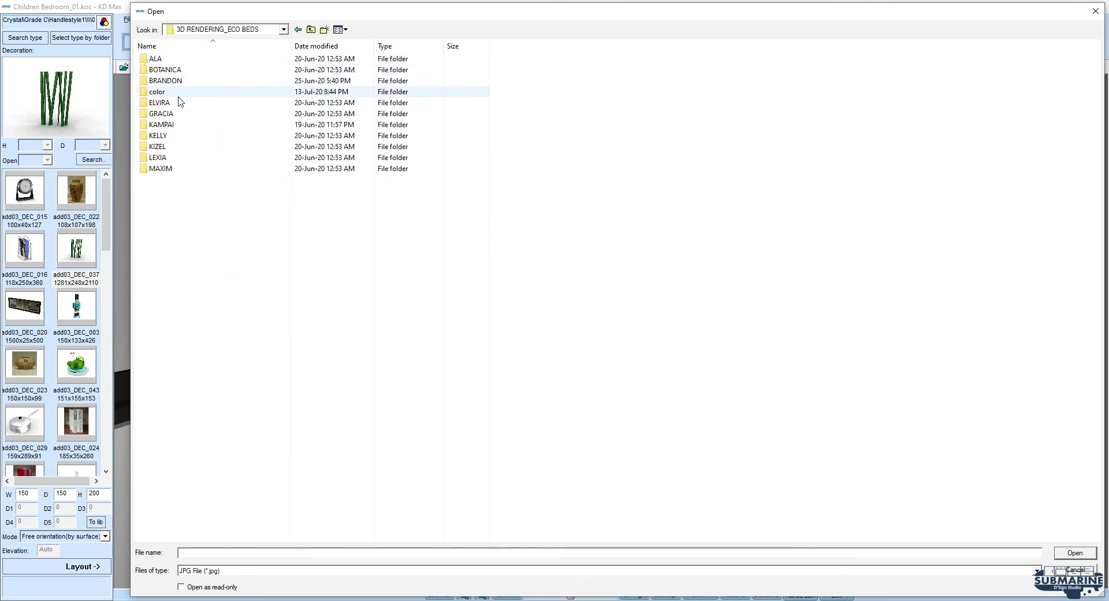
# Step: Apply BRANDON\Material\cushion.jpg fabric to the bed and close the Material Editor
pyautogui.doubleClick(165, 80)
pyautogui.doubleClick(159, 80)
pyautogui.doubleClick(684, 154)
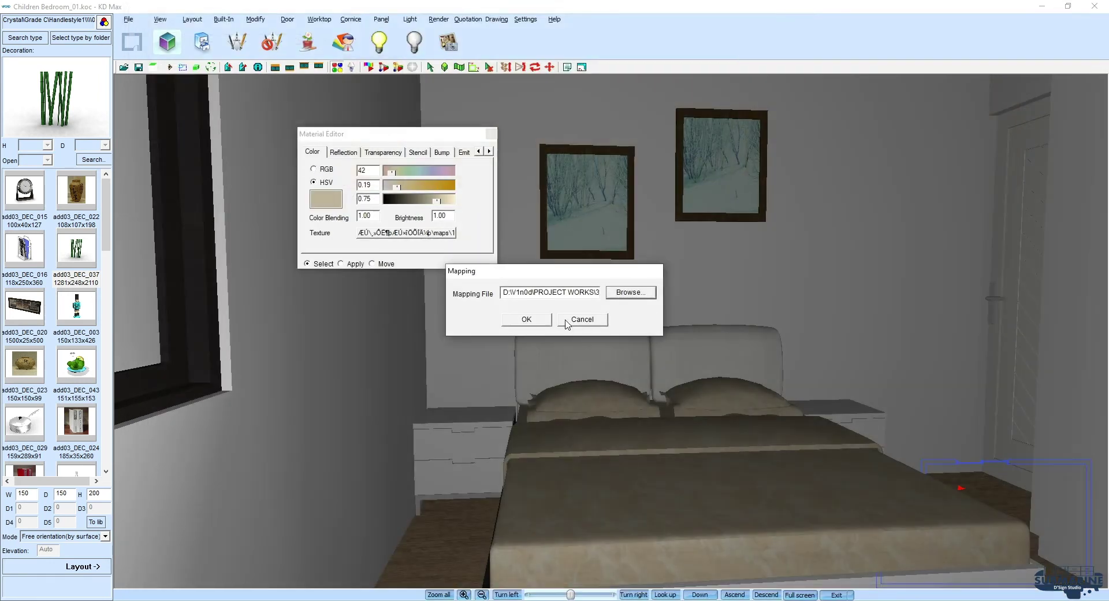
pyautogui.click(531, 320)
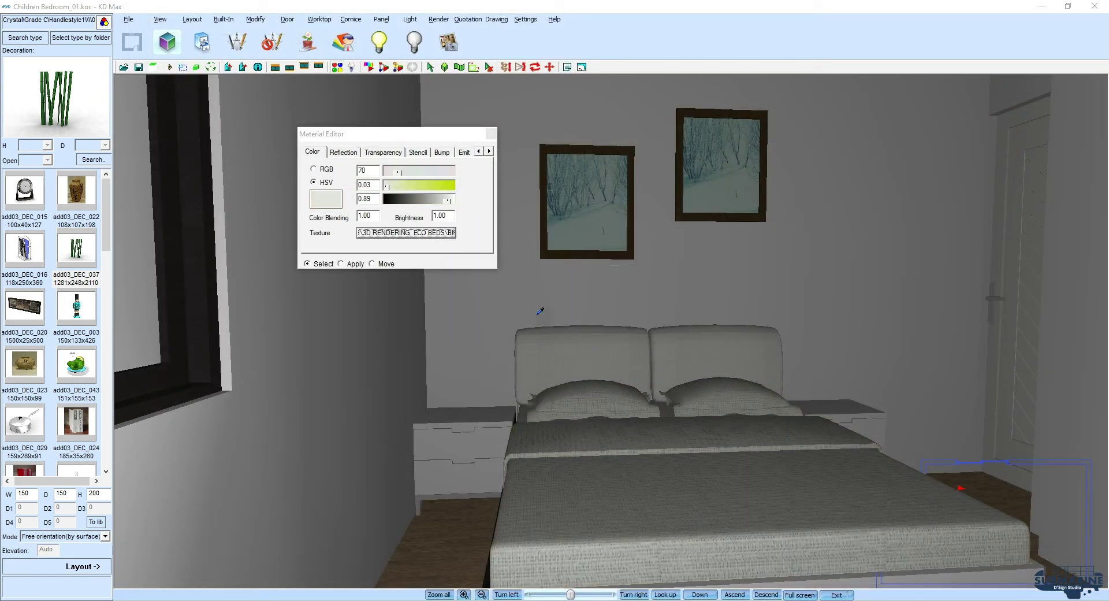
pyautogui.click(341, 264)
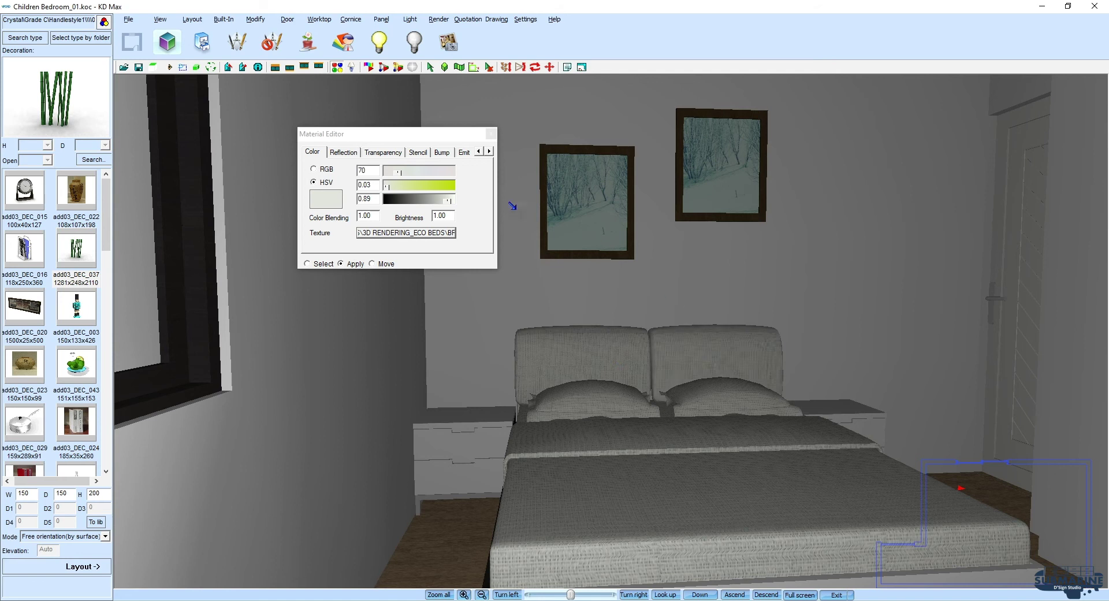
pyautogui.click(491, 133)
pyautogui.moveTo(675, 260); pyautogui.dragTo(680, 291)
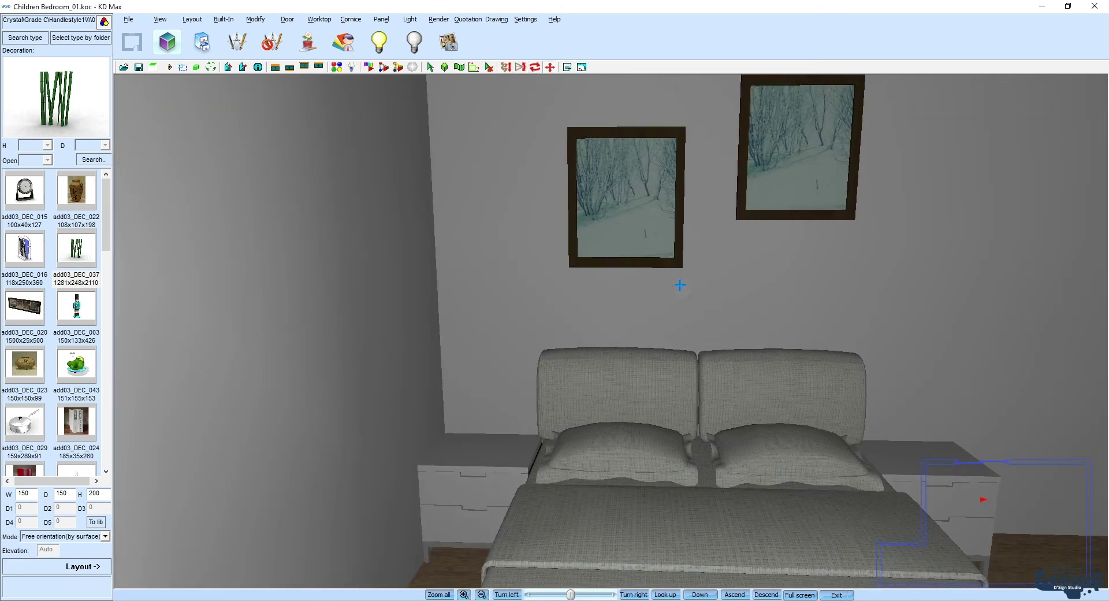
# Step: Page through the product catalogue to the Floor Lamp library
pyautogui.click(37, 40)
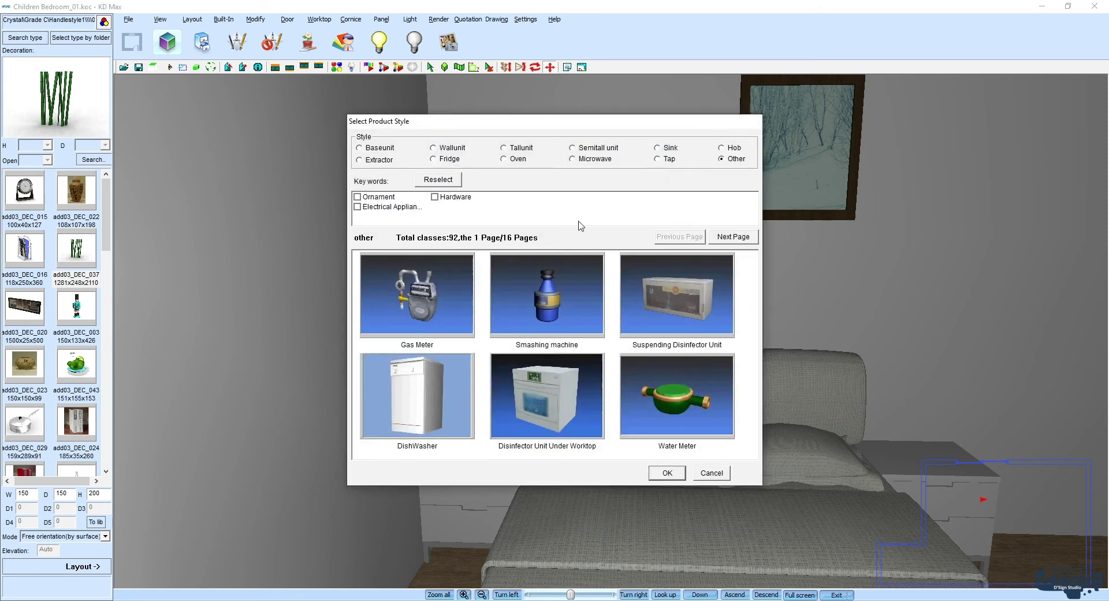
pyautogui.click(745, 238)
pyautogui.click(732, 237)
pyautogui.click(732, 237)
pyautogui.click(733, 237)
pyautogui.click(732, 237)
pyautogui.click(733, 237)
pyautogui.click(732, 237)
pyautogui.click(732, 237)
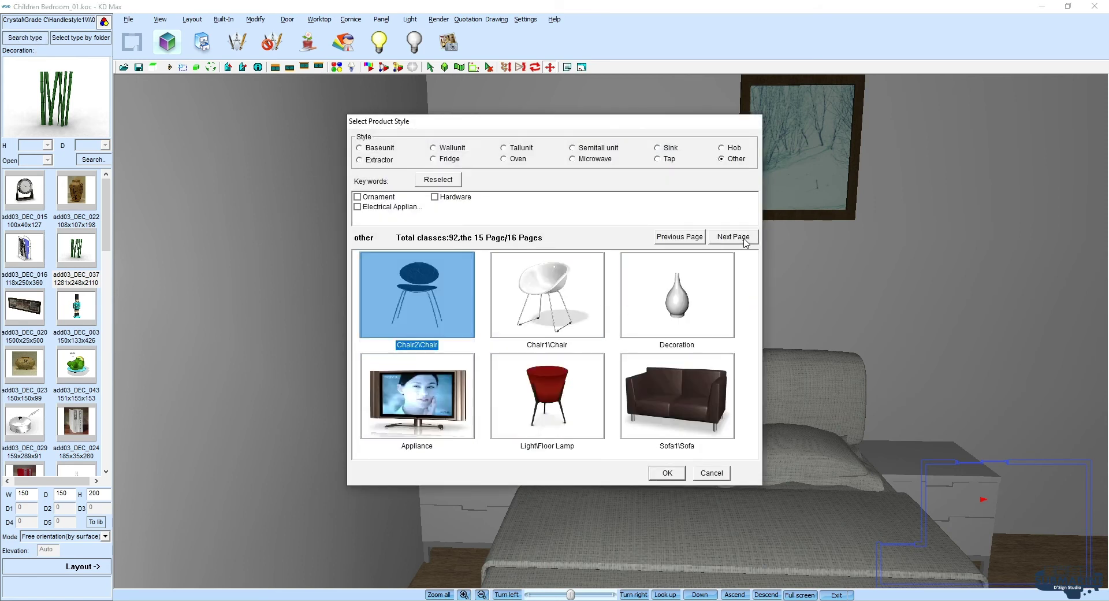
pyautogui.doubleClick(510, 412)
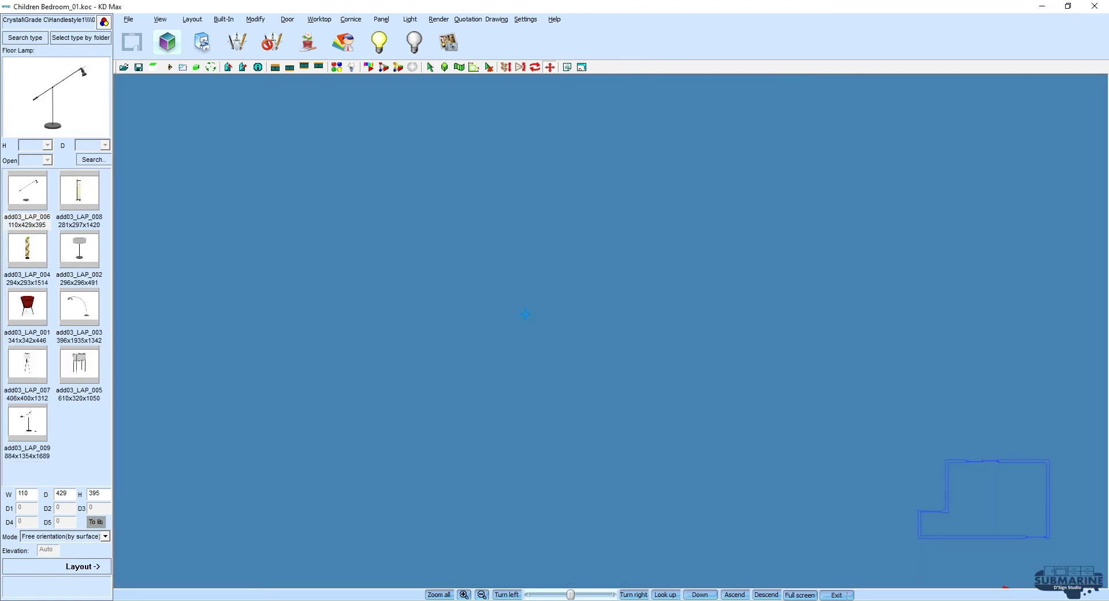
# Step: In walkthrough view, place add03_LAP_002 table lamps on both nightstands
pyautogui.click(217, 68)
pyautogui.moveTo(662, 288); pyautogui.dragTo(414, 263)
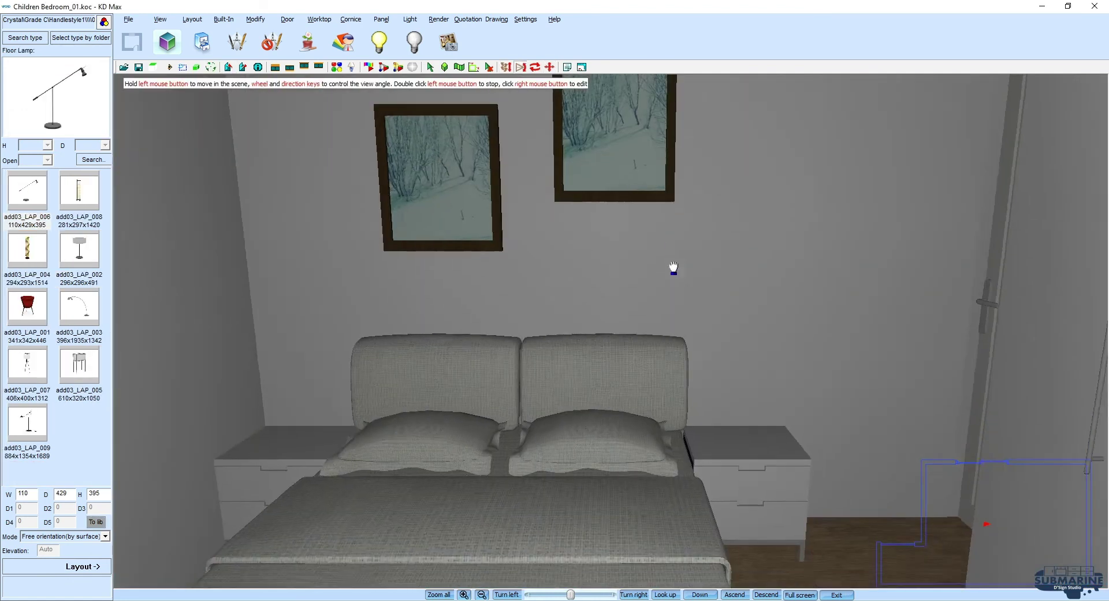
pyautogui.click(79, 249)
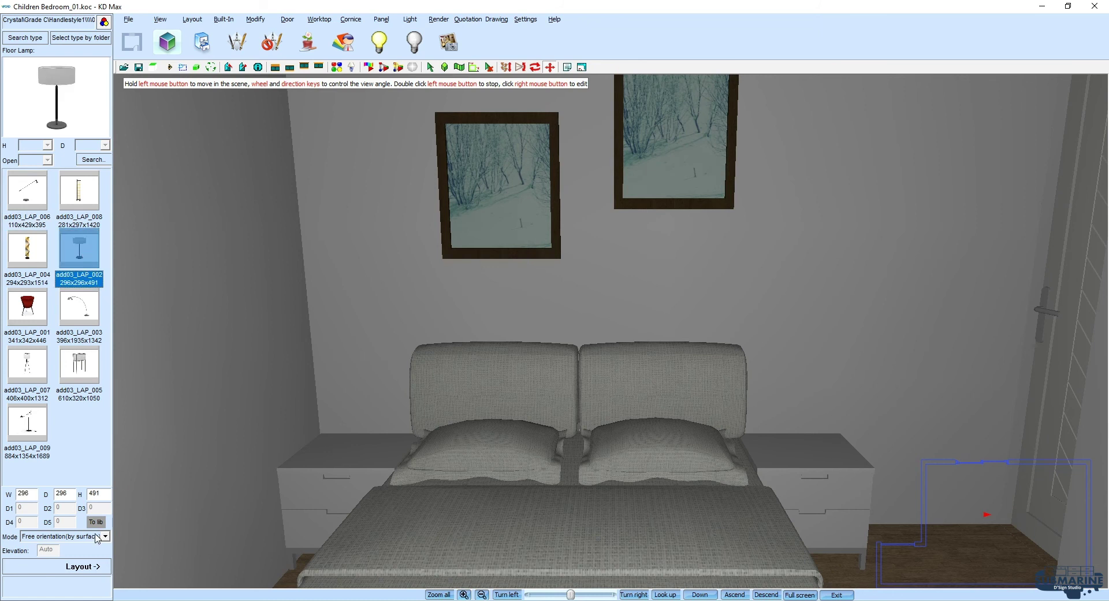
pyautogui.click(309, 460)
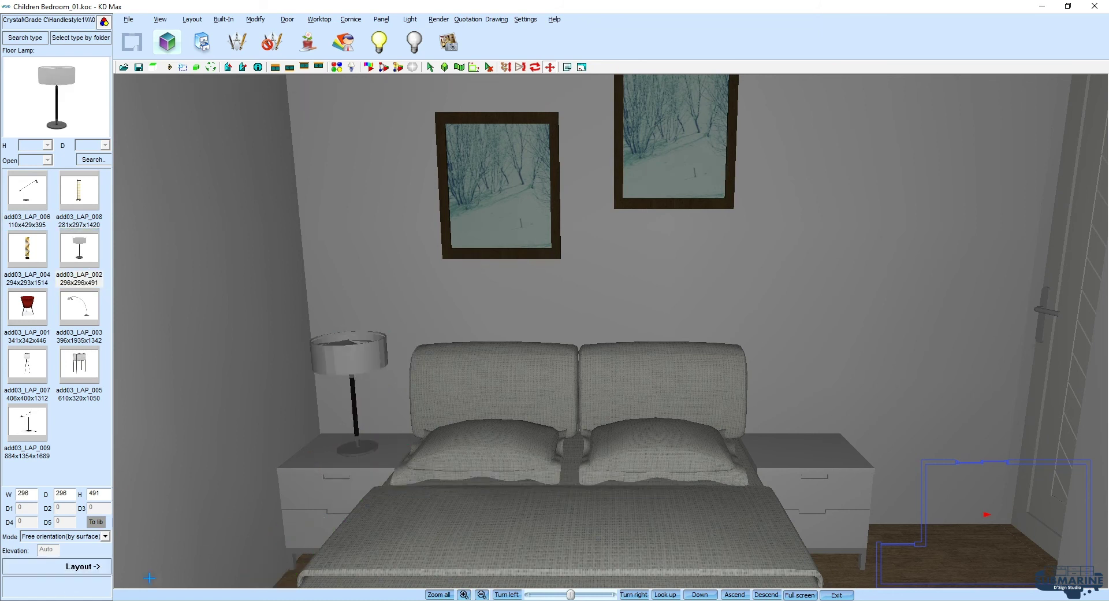
pyautogui.click(787, 460)
pyautogui.moveTo(889, 468)
pyautogui.mouseDown()
pyautogui.moveTo(1003, 447)
pyautogui.moveTo(876, 413)
pyautogui.moveTo(834, 437)
pyautogui.moveTo(666, 398)
pyautogui.mouseUp()
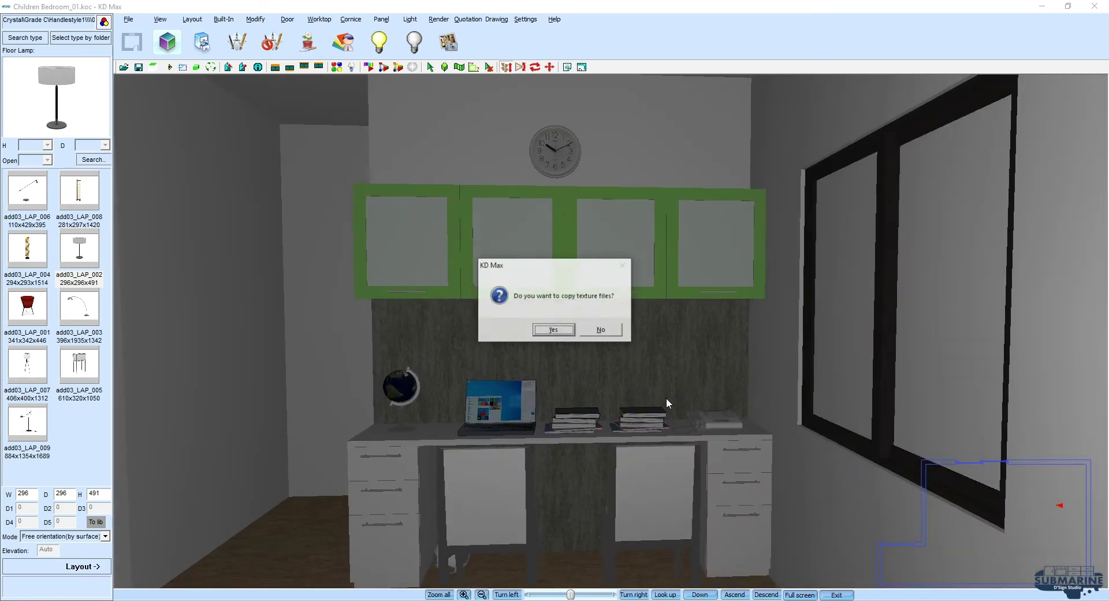
# Step: Save the scene and make the wall cabinet doors grey with saturation 0 and value 0.61
pyautogui.press('Return')
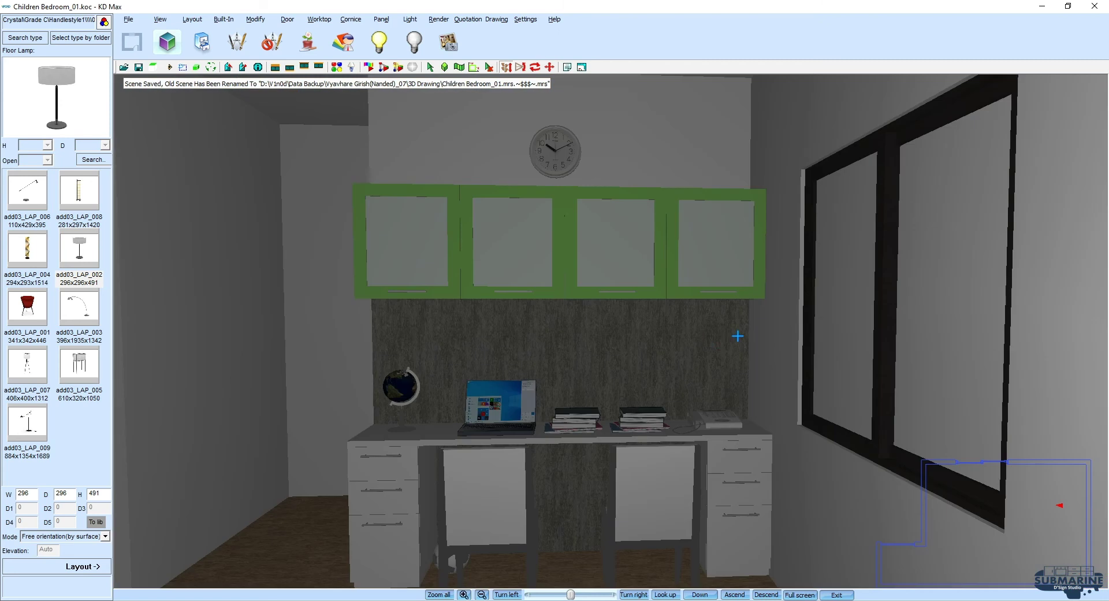
pyautogui.moveTo(714, 352); pyautogui.dragTo(649, 314)
pyautogui.doubleClick(649, 312)
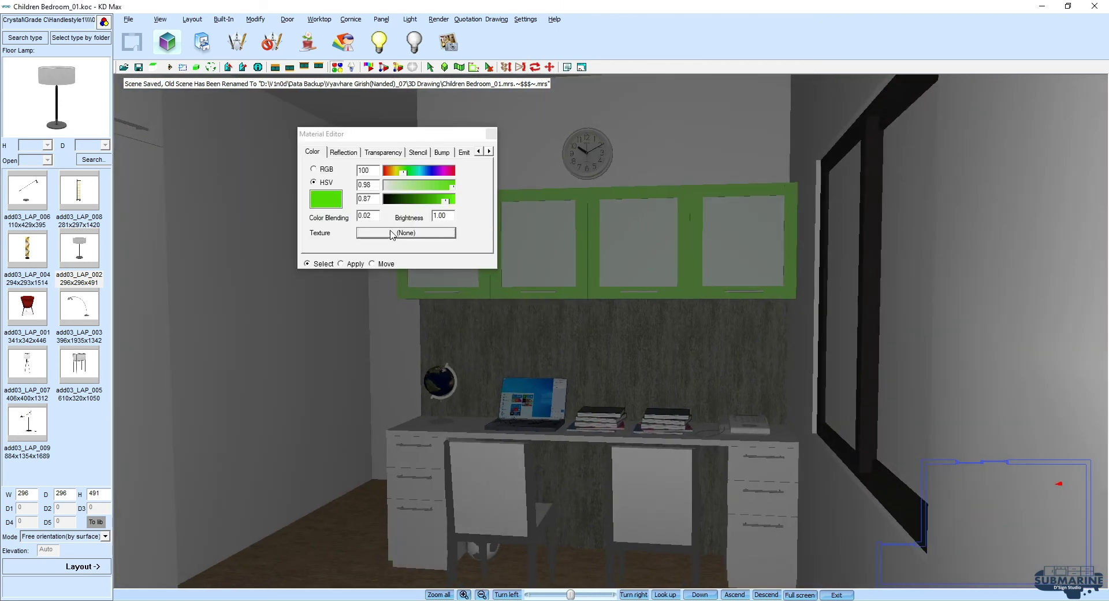
pyautogui.click(385, 171)
pyautogui.click(402, 184)
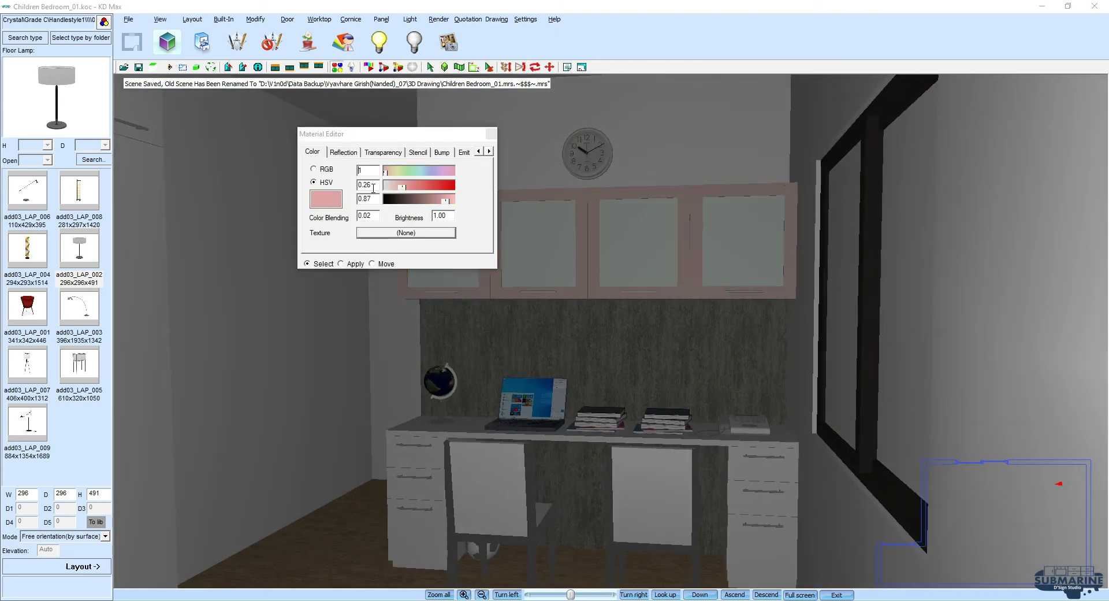
pyautogui.write('0')
pyautogui.click(438, 202)
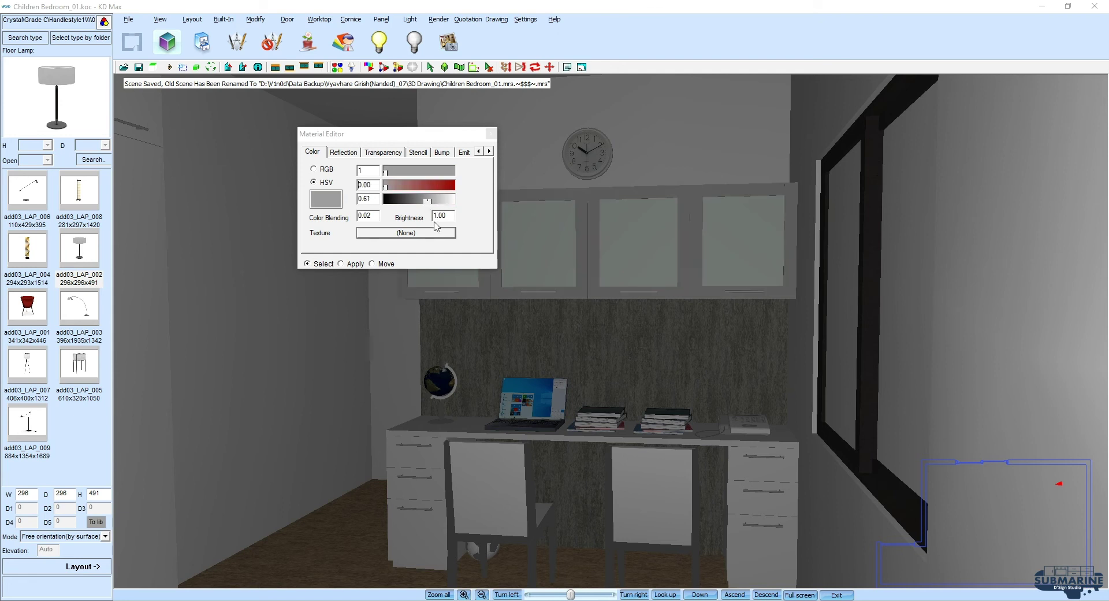
pyautogui.click(491, 134)
# Step: Look around the bedroom and step back in walk-through for a wide desk-wall view
pyautogui.press('Left')
pyautogui.press('Left')
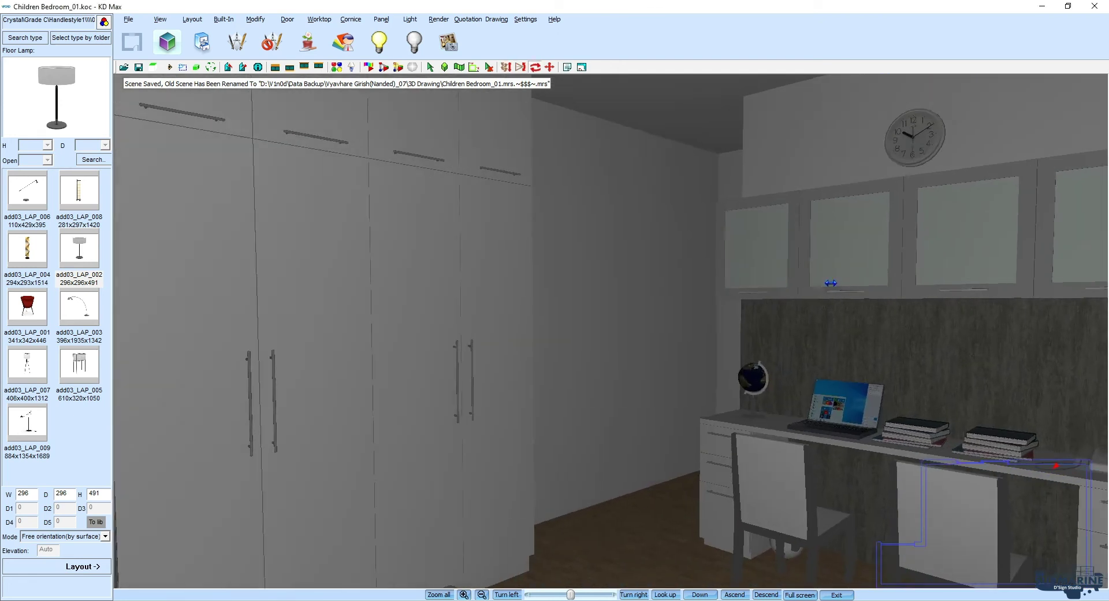
pyautogui.press('Left')
pyautogui.press('Left')
pyautogui.press('Left')
pyautogui.press('Left')
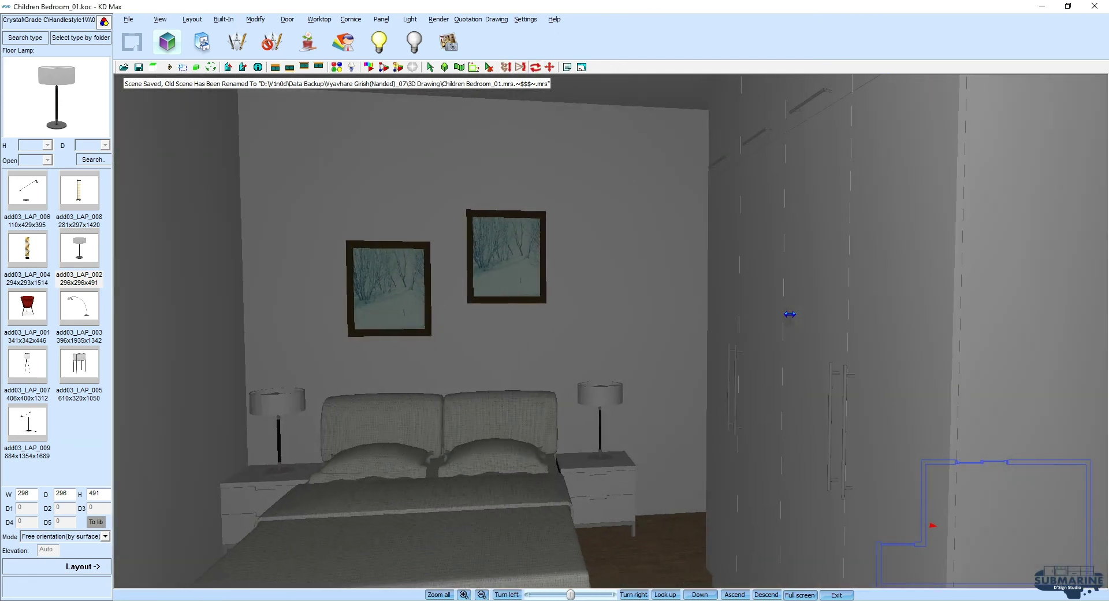
pyautogui.press('Left')
pyautogui.moveTo(839, 321)
pyautogui.mouseDown()
pyautogui.moveTo(946, 312)
pyautogui.moveTo(792, 328)
pyautogui.moveTo(800, 309)
pyautogui.mouseUp()
pyautogui.click(210, 67)
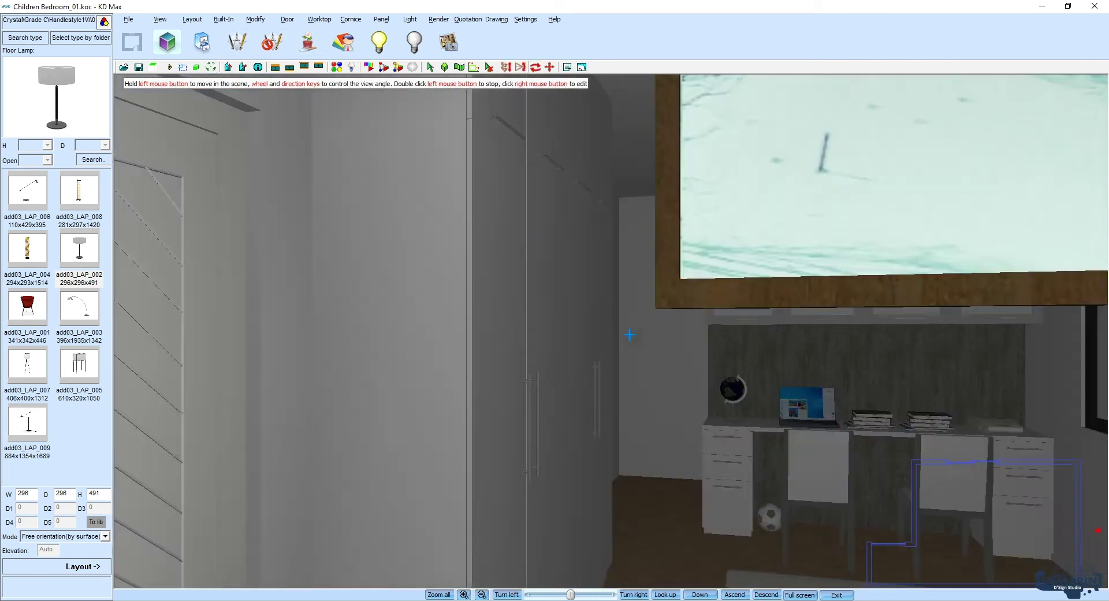
pyautogui.moveTo(630, 334)
pyautogui.mouseDown()
pyautogui.moveTo(523, 283)
pyautogui.moveTo(594, 266)
pyautogui.mouseUp()
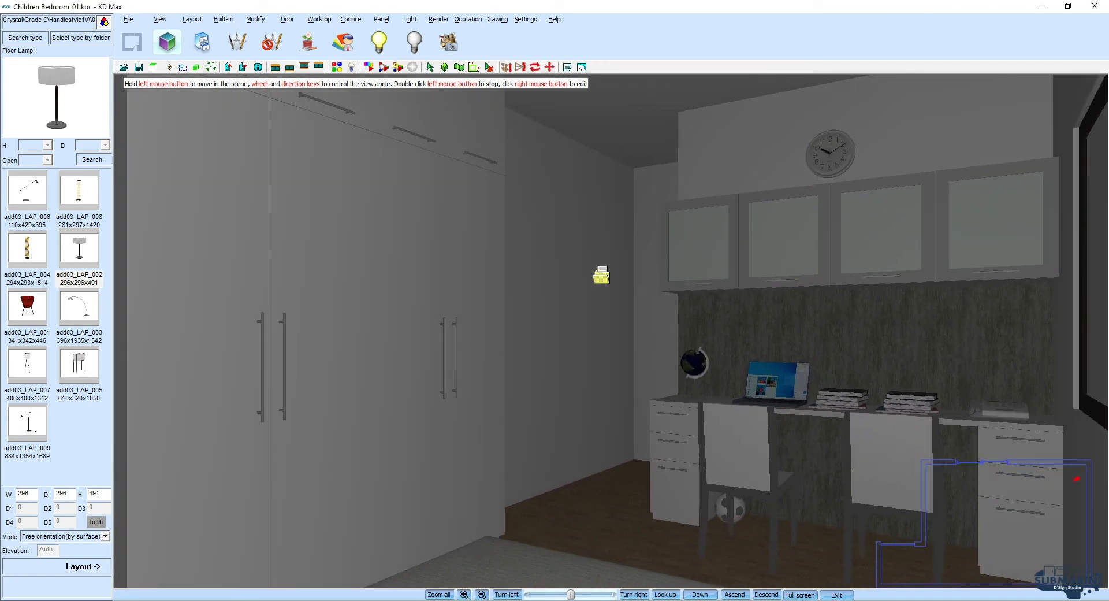
# Step: From an exterior overview, make the four ceiling lights 60-watt spot lights
pyautogui.rightClick(721, 339)
pyautogui.click(351, 68)
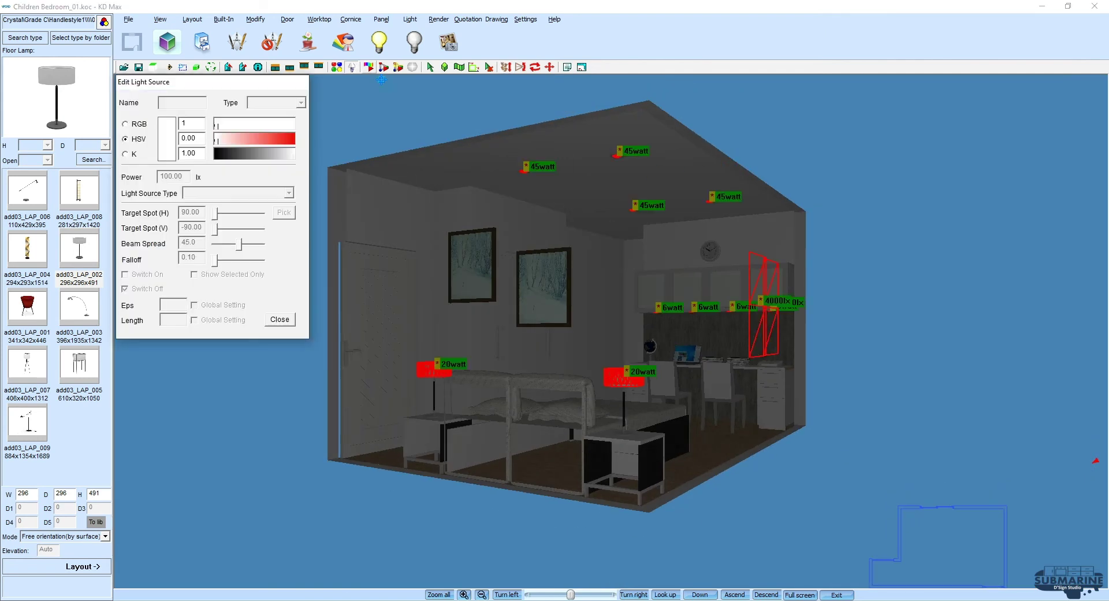
pyautogui.moveTo(860, 94); pyautogui.dragTo(509, 225)
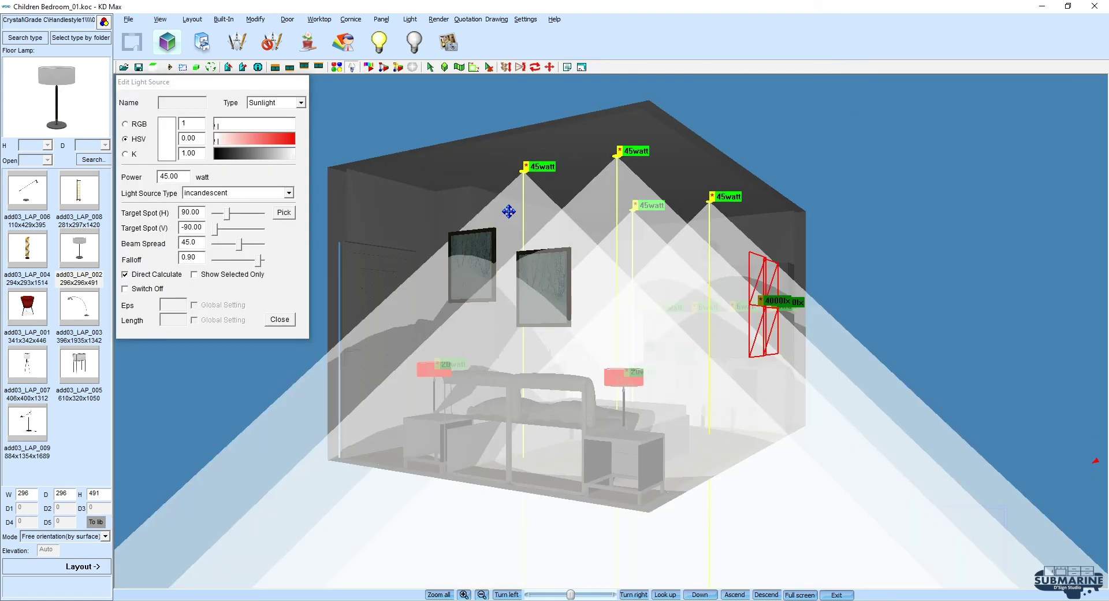
pyautogui.click(285, 106)
pyautogui.click(273, 123)
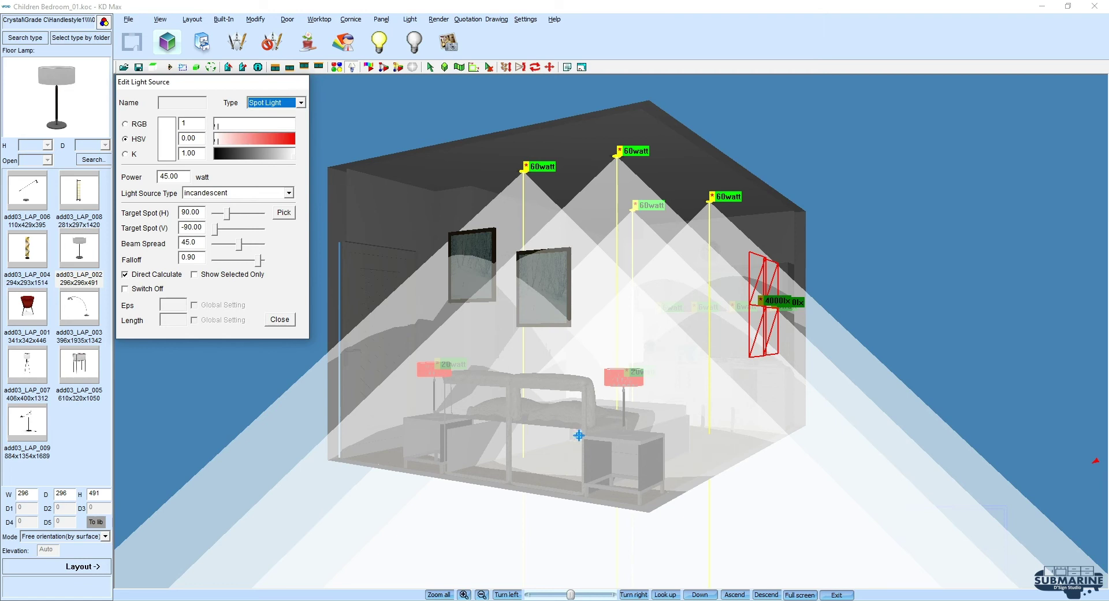
# Step: Make the two bedside lamps 150-watt general lights with a warm cream colour
pyautogui.moveTo(654, 350); pyautogui.dragTo(353, 461)
pyautogui.click(282, 103)
pyautogui.click(272, 108)
pyautogui.click(276, 106)
pyautogui.click(274, 115)
pyautogui.doubleClick(172, 177)
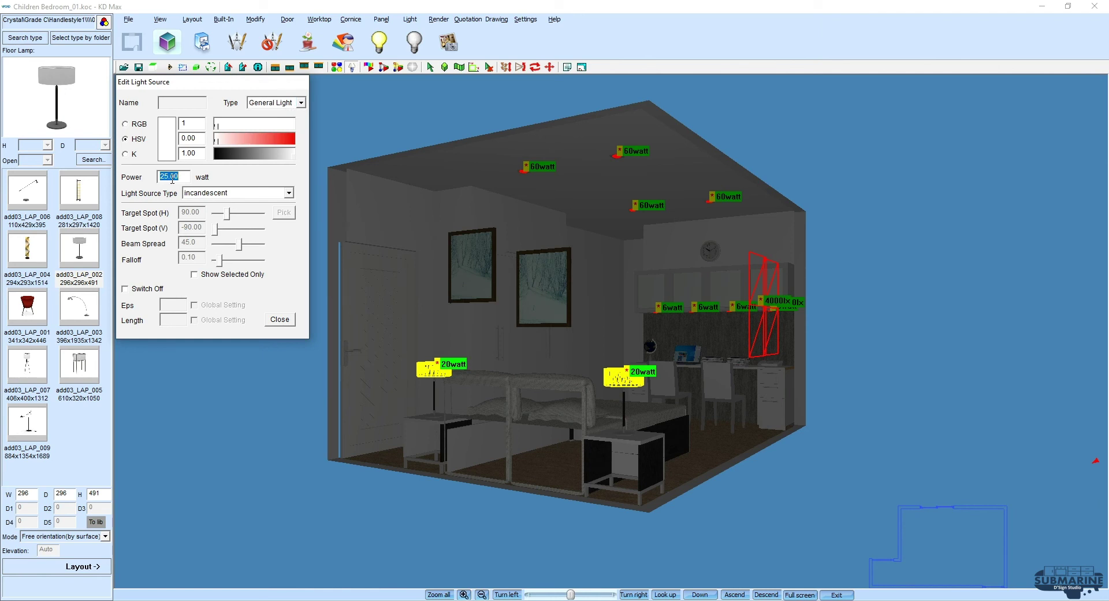
pyautogui.write('150')
pyautogui.click(219, 139)
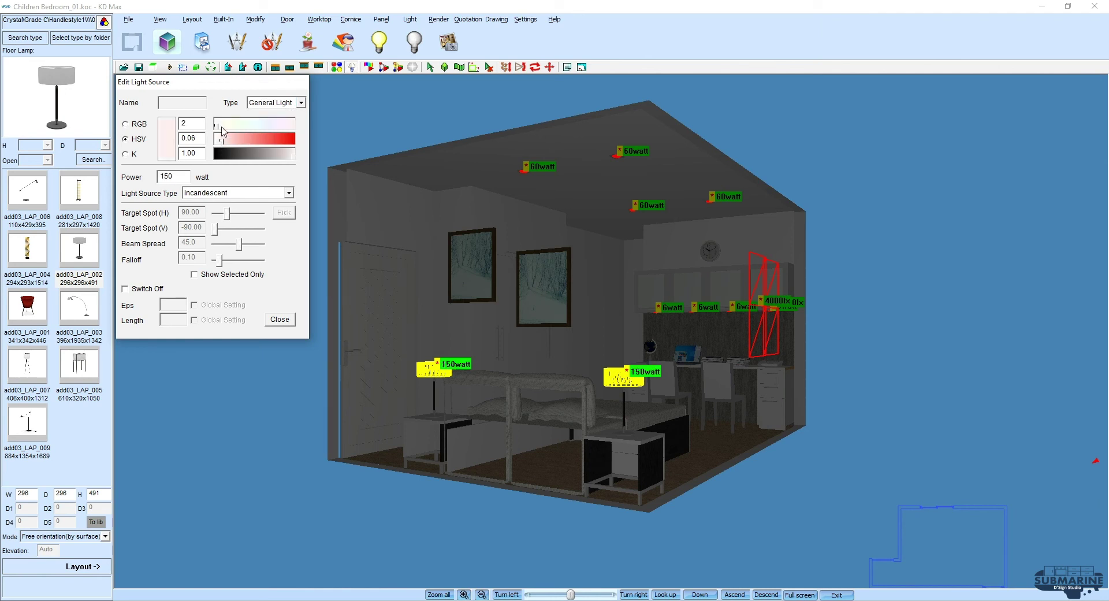
pyautogui.click(223, 125)
# Step: Make the desk wall spots IES lights using the 04.IES profile from KDMax\vr\vrlib
pyautogui.moveTo(613, 276); pyautogui.dragTo(797, 324)
pyautogui.moveTo(806, 249); pyautogui.dragTo(754, 274)
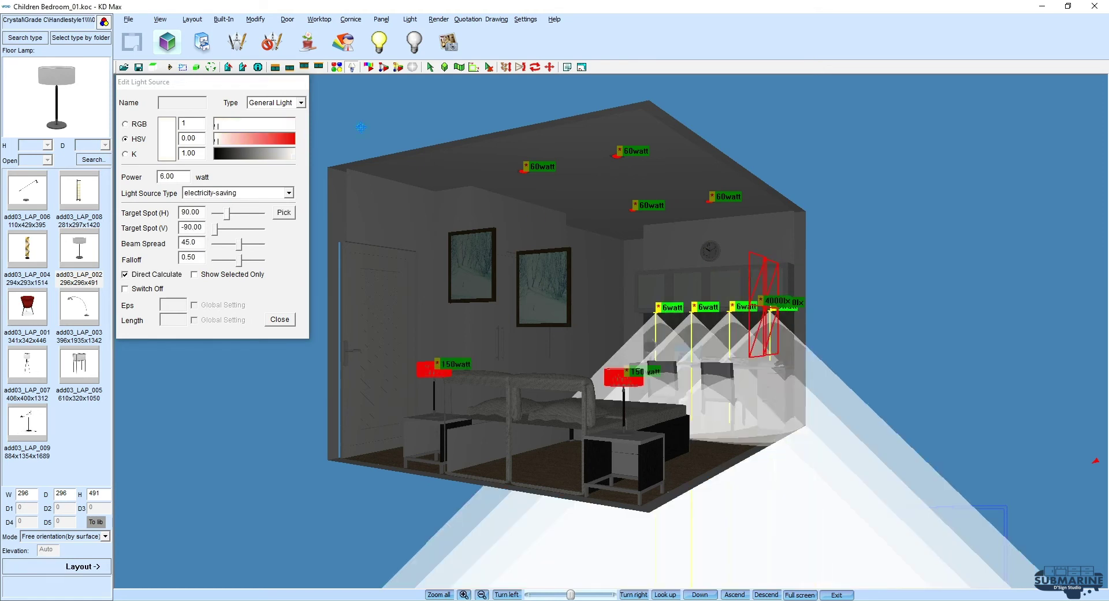
pyautogui.click(293, 104)
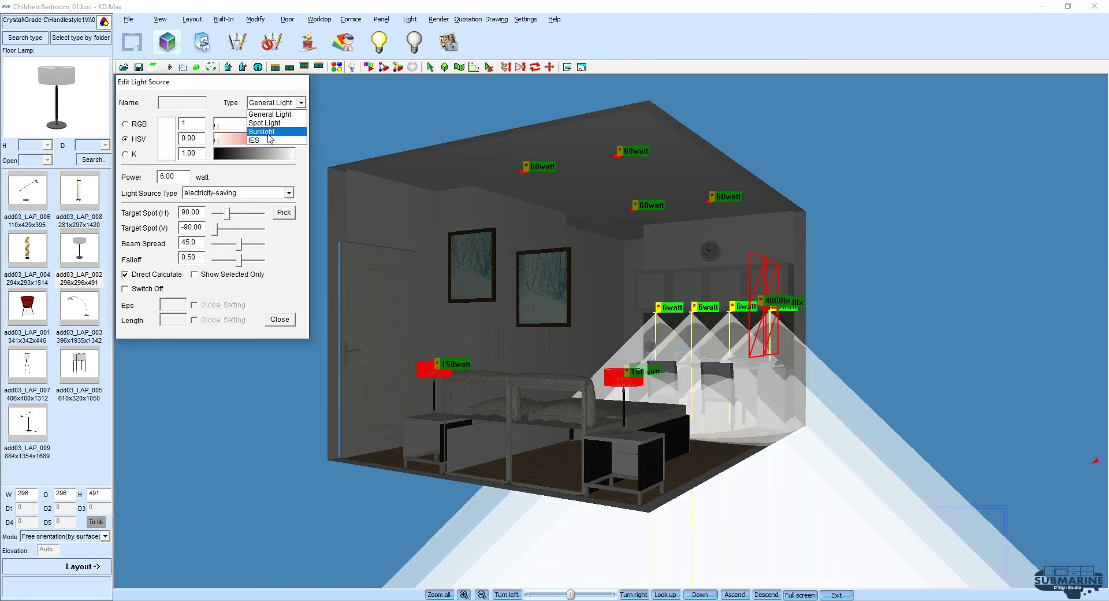
pyautogui.click(254, 139)
pyautogui.click(205, 29)
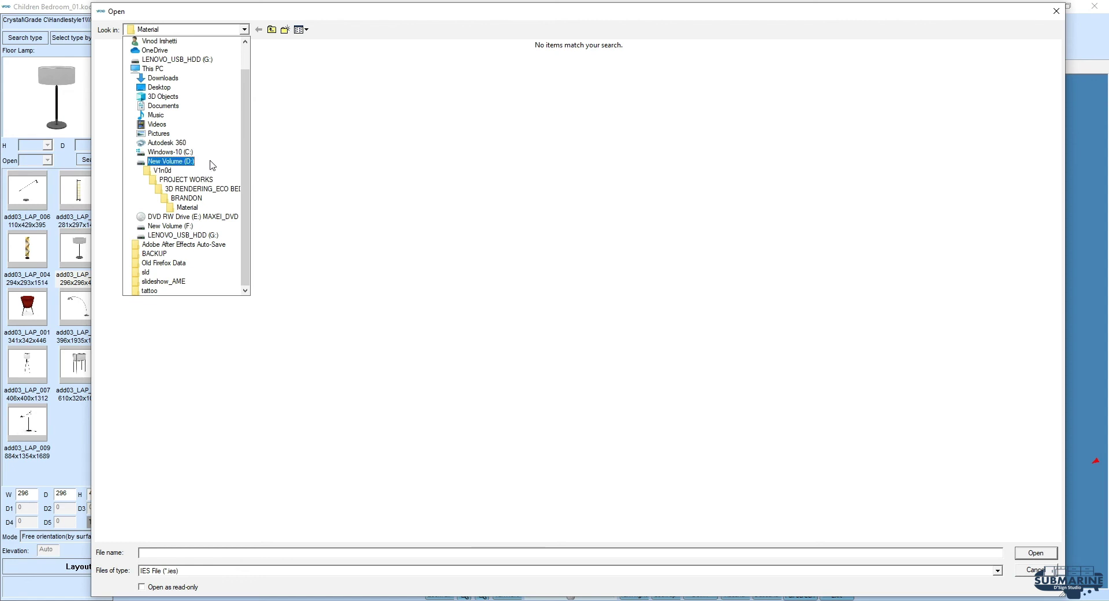
pyautogui.click(170, 151)
pyautogui.doubleClick(121, 70)
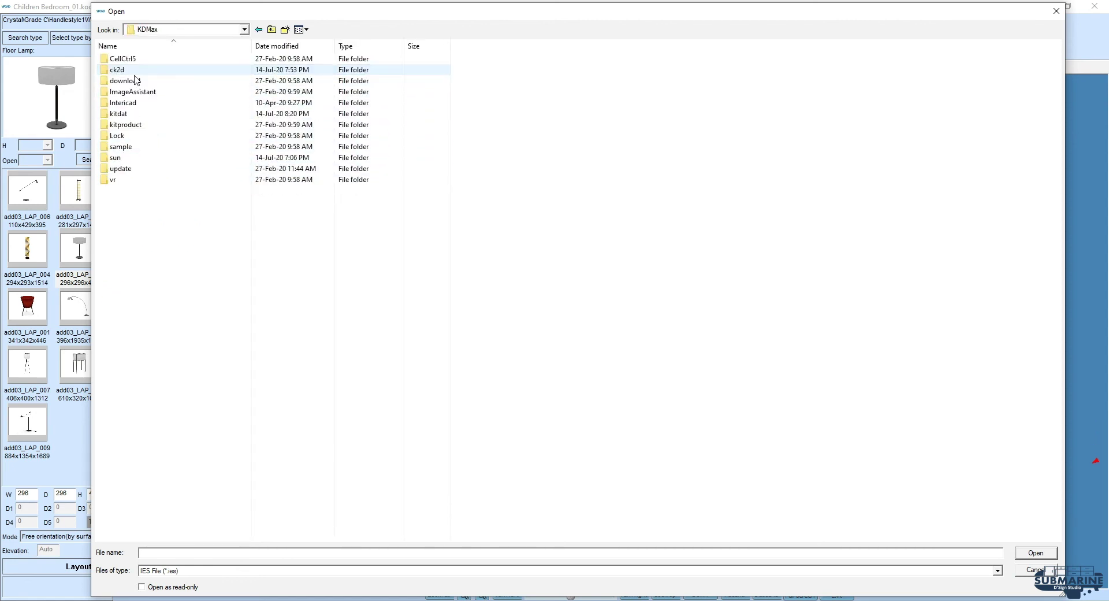
pyautogui.doubleClick(117, 169)
pyautogui.doubleClick(118, 124)
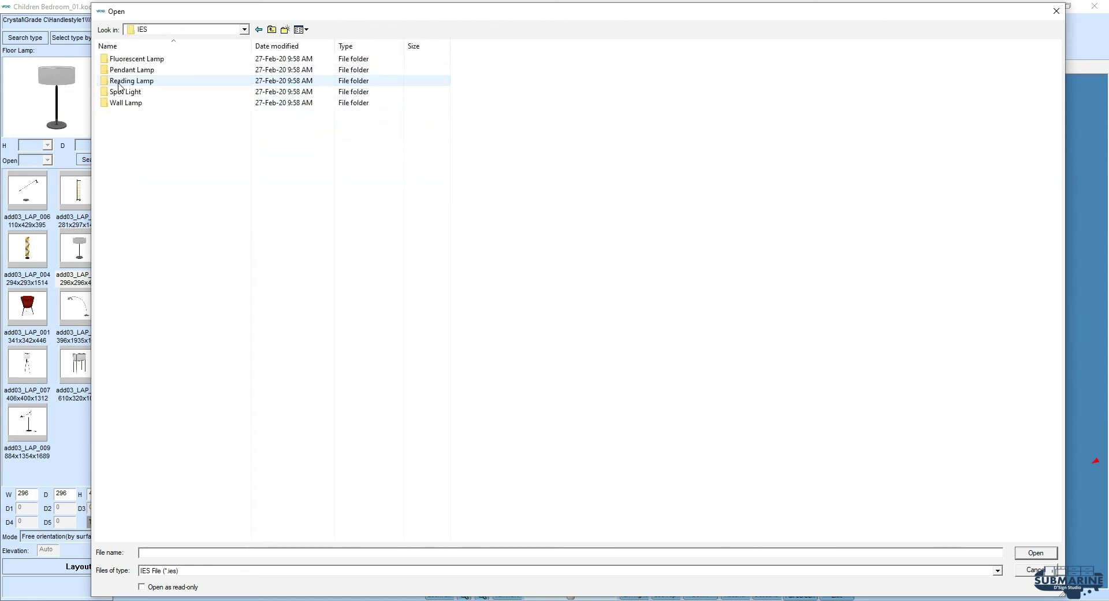
pyautogui.doubleClick(122, 92)
pyautogui.click(328, 81)
pyautogui.doubleClick(328, 81)
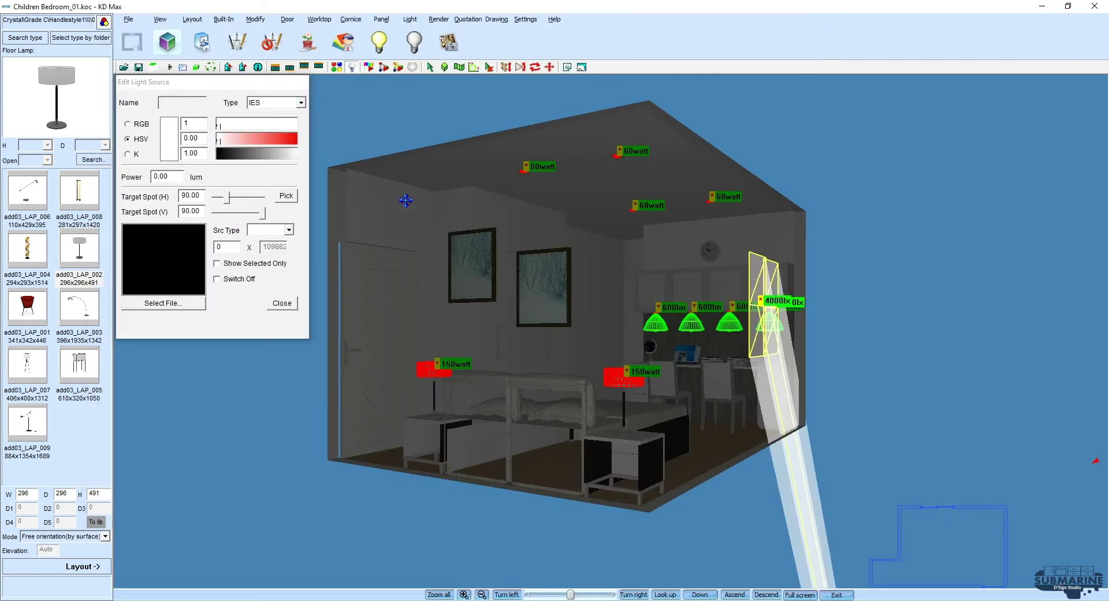
# Step: Re-pick the sunlight target on the floor, aiming the beam further into the room
pyautogui.click(300, 102)
pyautogui.click(271, 138)
pyautogui.click(283, 212)
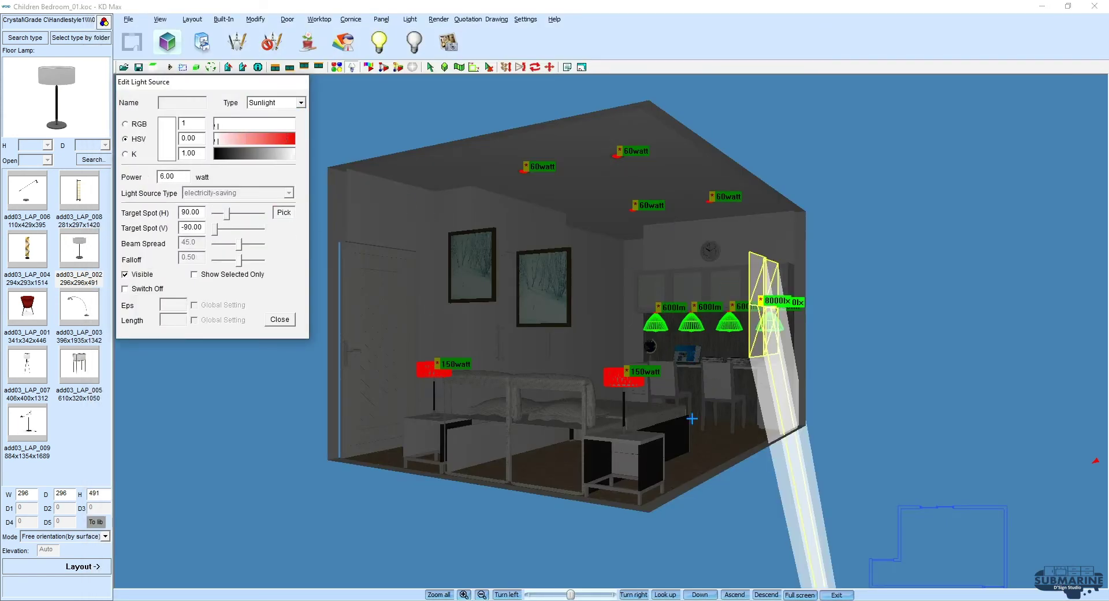
pyautogui.click(720, 439)
pyautogui.moveTo(708, 445); pyautogui.dragTo(705, 447)
pyautogui.click(281, 319)
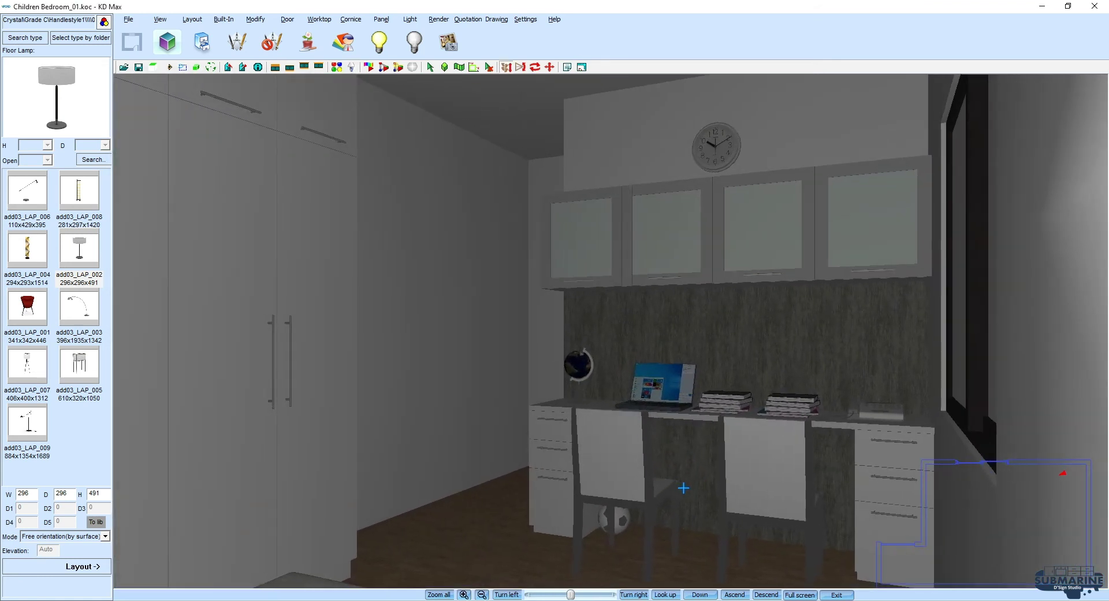
pyautogui.moveTo(680, 486); pyautogui.dragTo(797, 396)
pyautogui.rightClick(797, 396)
# Step: Save the scene, show the 3D view full screen, and start the radiosity render
pyautogui.press('Return')
pyautogui.click(800, 595)
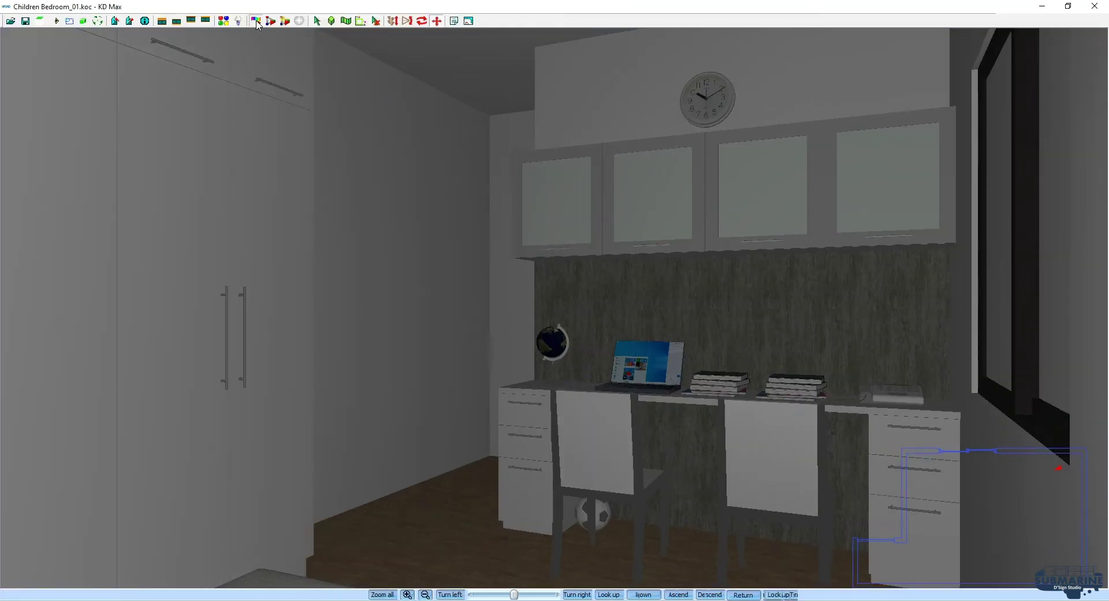
pyautogui.click(255, 21)
pyautogui.write('1.2')
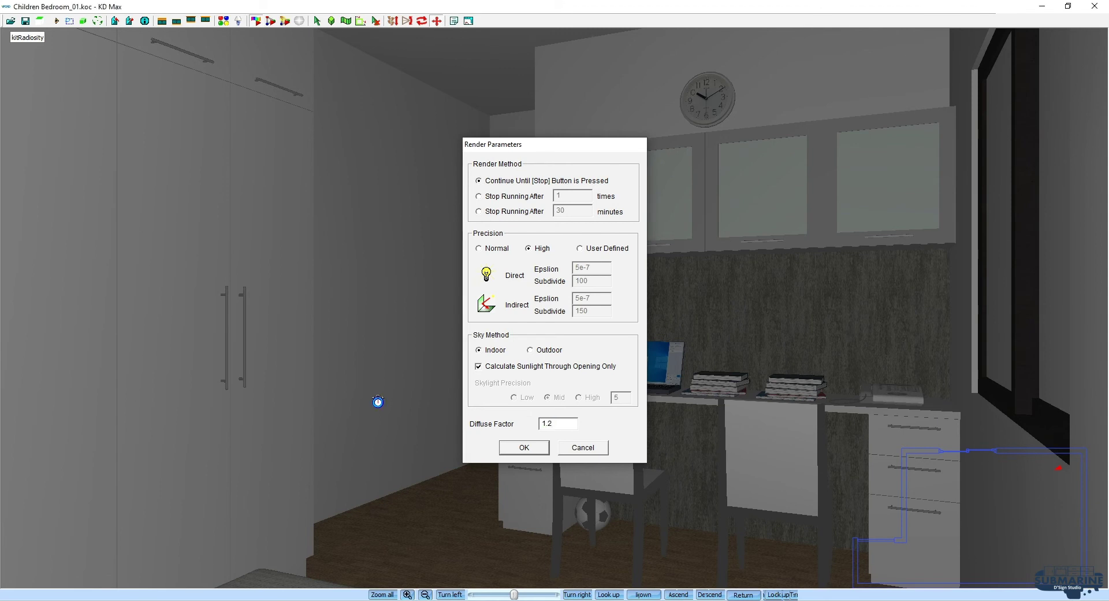
pyautogui.press('Return')
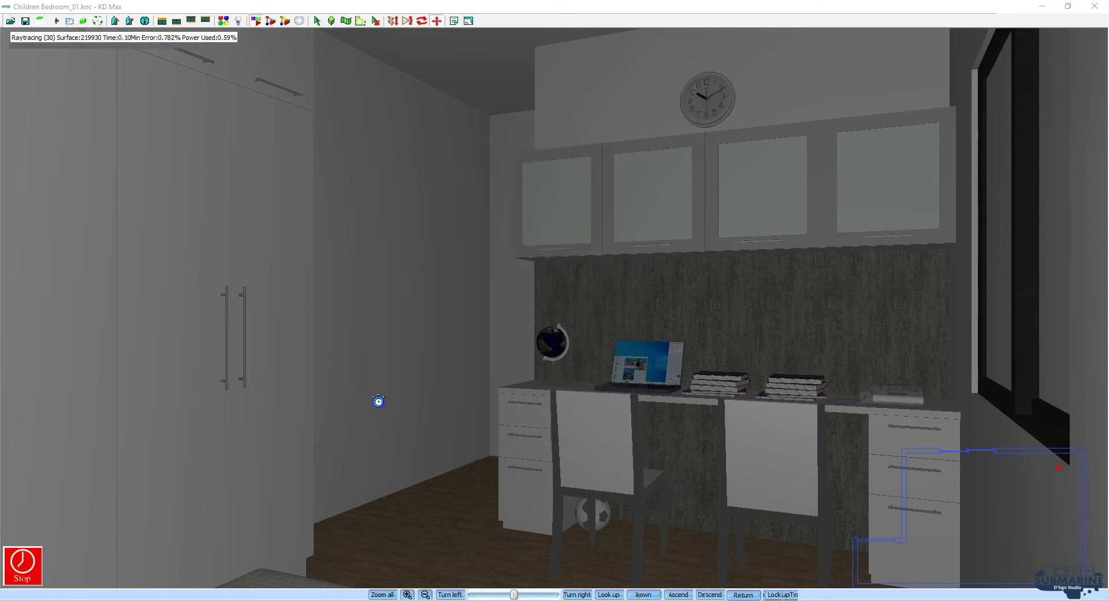
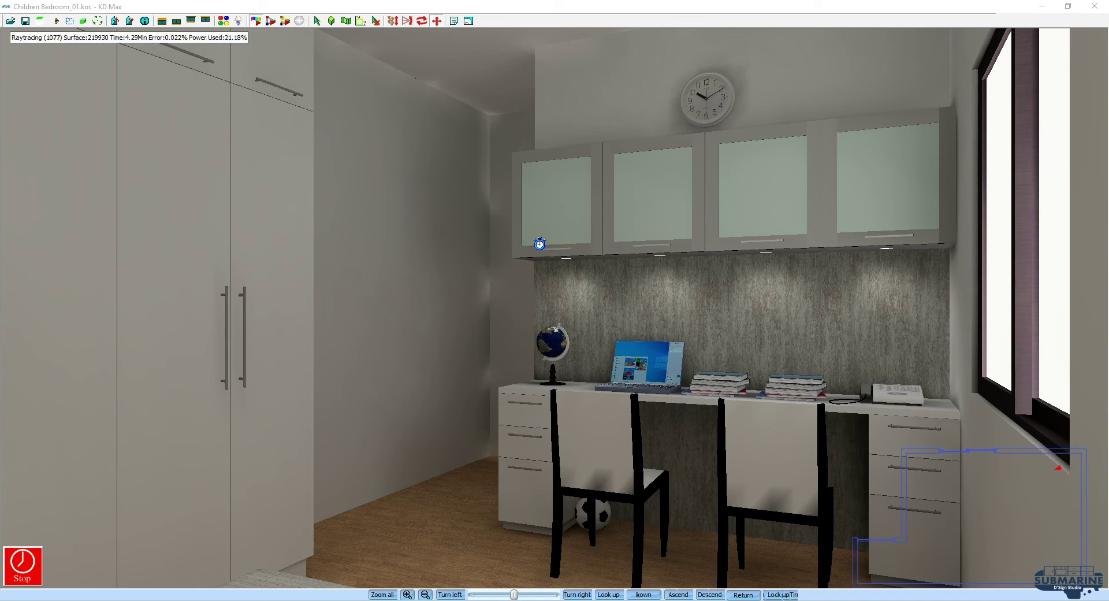
# Step: Accept the autosave prompt and stop the raytrace so the camera can move
pyautogui.click(567, 348)
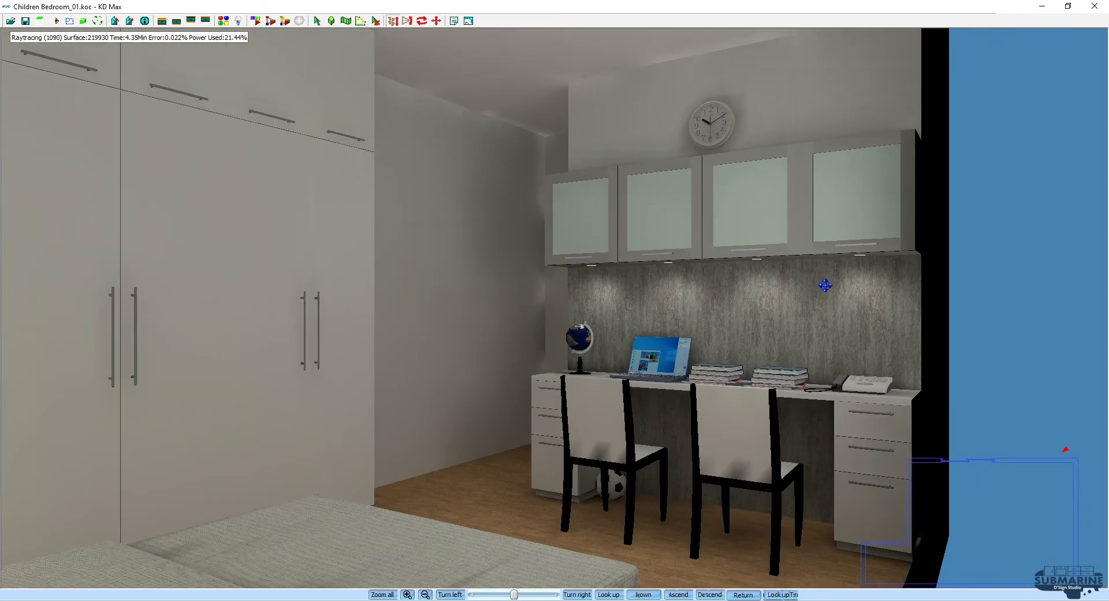
pyautogui.moveTo(825, 285)
pyautogui.mouseDown()
pyautogui.moveTo(948, 306)
pyautogui.moveTo(911, 343)
pyautogui.moveTo(887, 341)
pyautogui.mouseUp()
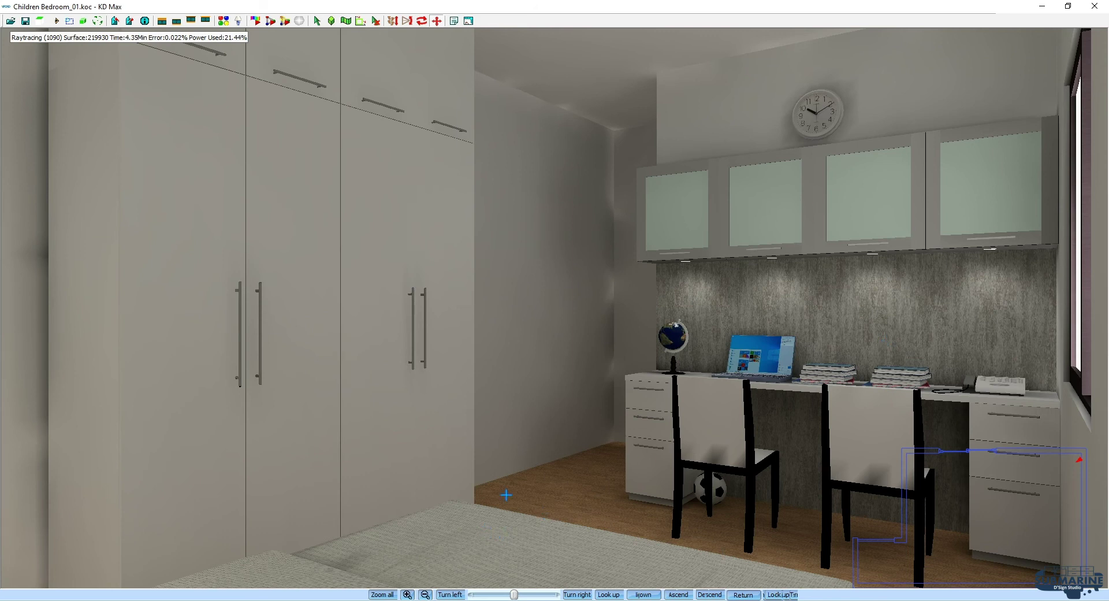
pyautogui.click(489, 533)
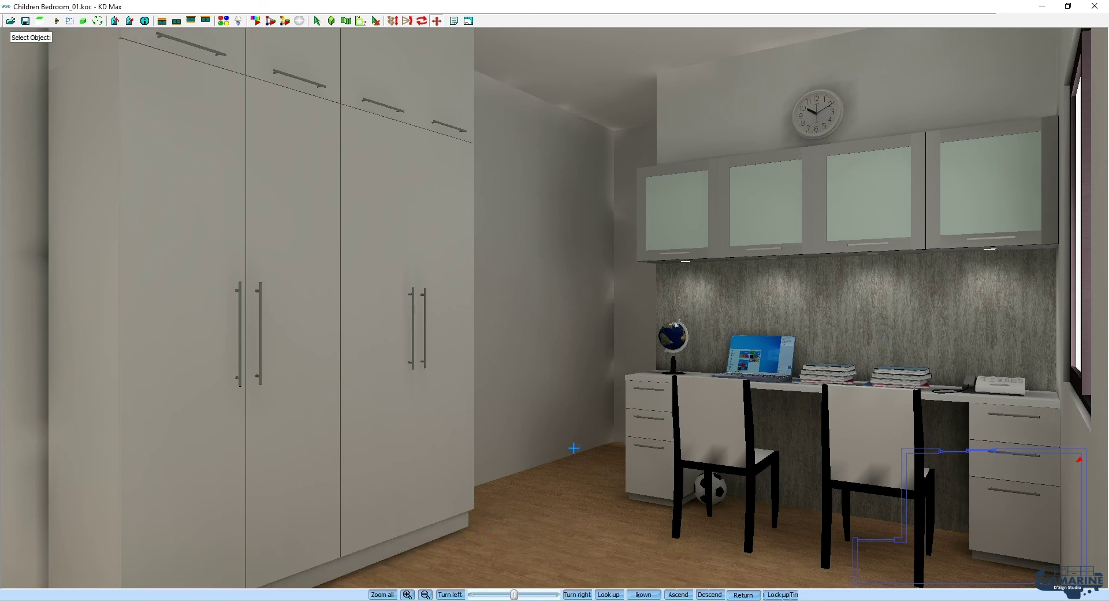
# Step: Walk the camera toward the desk to frame the wardrobe and desk, and store the view
pyautogui.moveTo(574, 447); pyautogui.dragTo(577, 415)
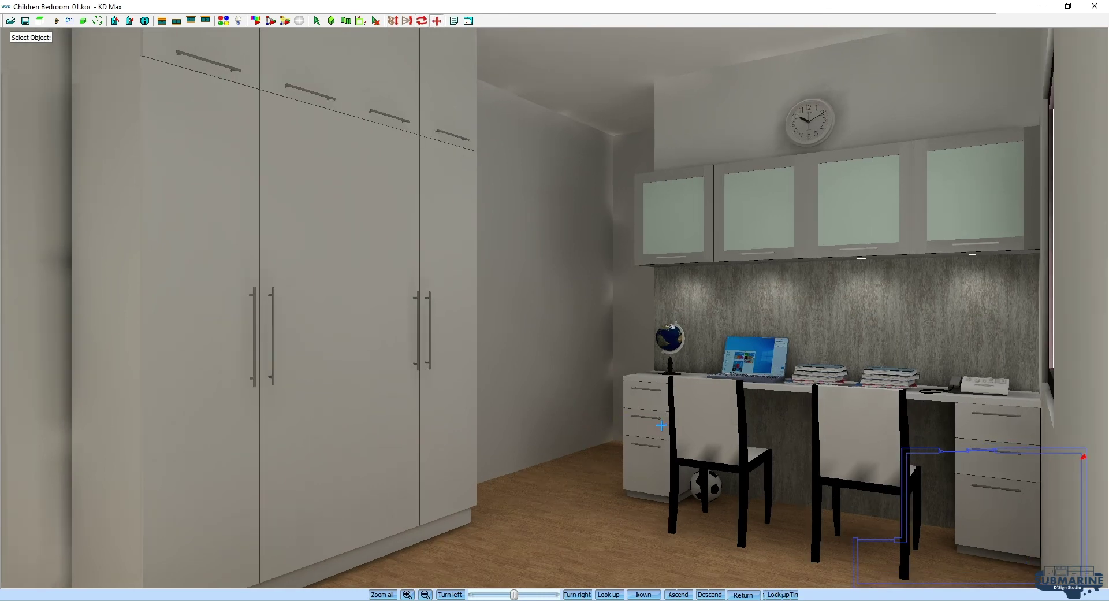
pyautogui.moveTo(662, 425); pyautogui.dragTo(663, 426)
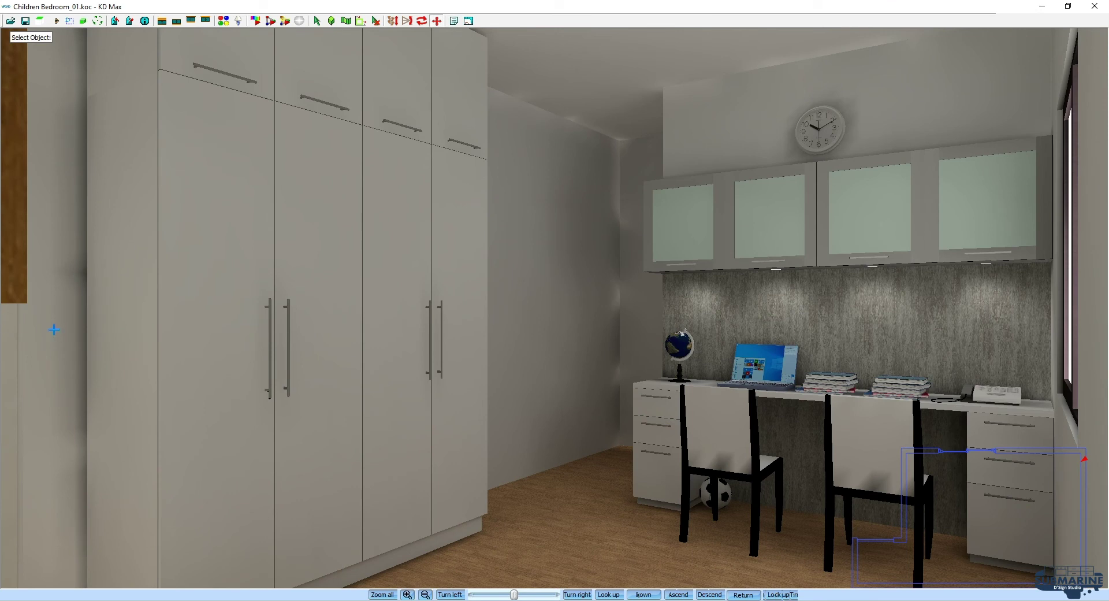
pyautogui.moveTo(492, 321); pyautogui.dragTo(497, 305)
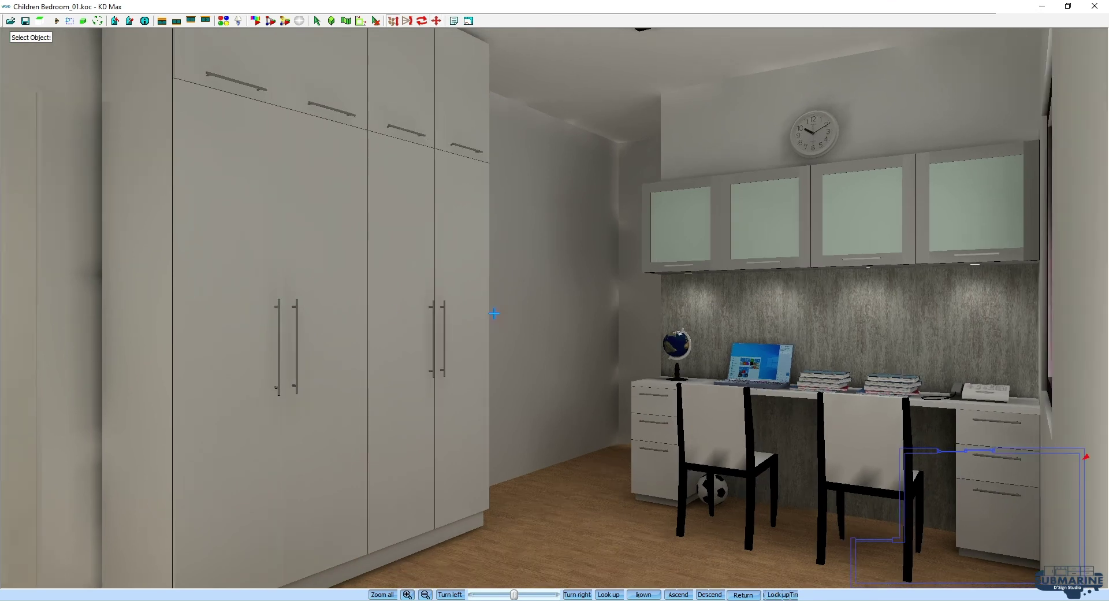
pyautogui.moveTo(616, 315)
pyautogui.mouseDown()
pyautogui.moveTo(629, 333)
pyautogui.moveTo(601, 347)
pyautogui.moveTo(601, 332)
pyautogui.moveTo(597, 347)
pyautogui.moveTo(612, 349)
pyautogui.moveTo(595, 354)
pyautogui.moveTo(630, 340)
pyautogui.moveTo(619, 343)
pyautogui.mouseUp()
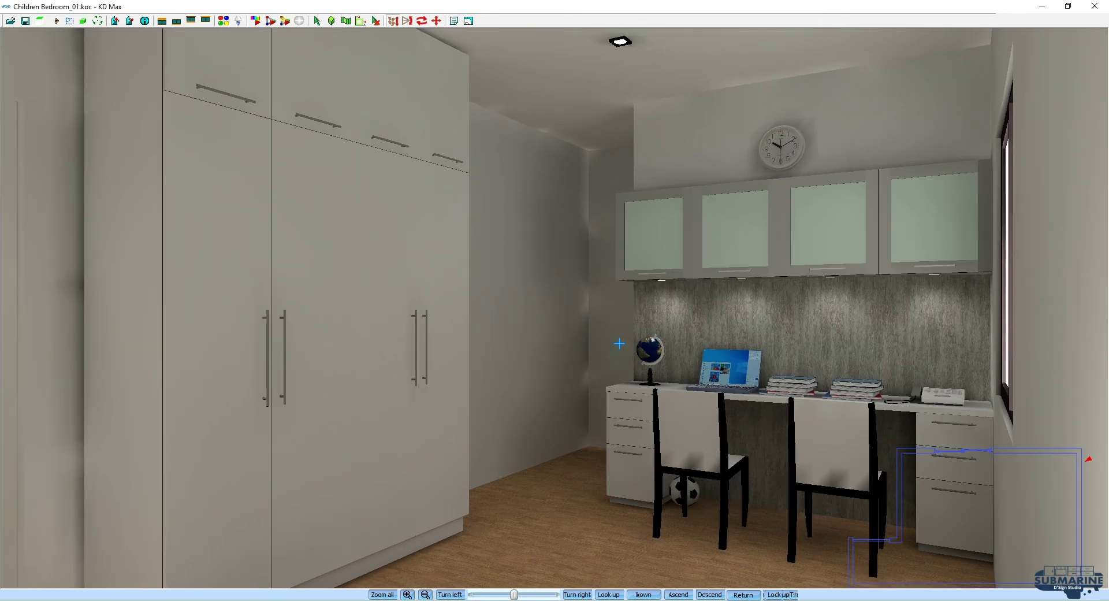
pyautogui.click(522, 321)
# Step: Start the raytrace and raise the render's exposure slightly in the Brightness dialog
pyautogui.click(98, 21)
pyautogui.click(300, 21)
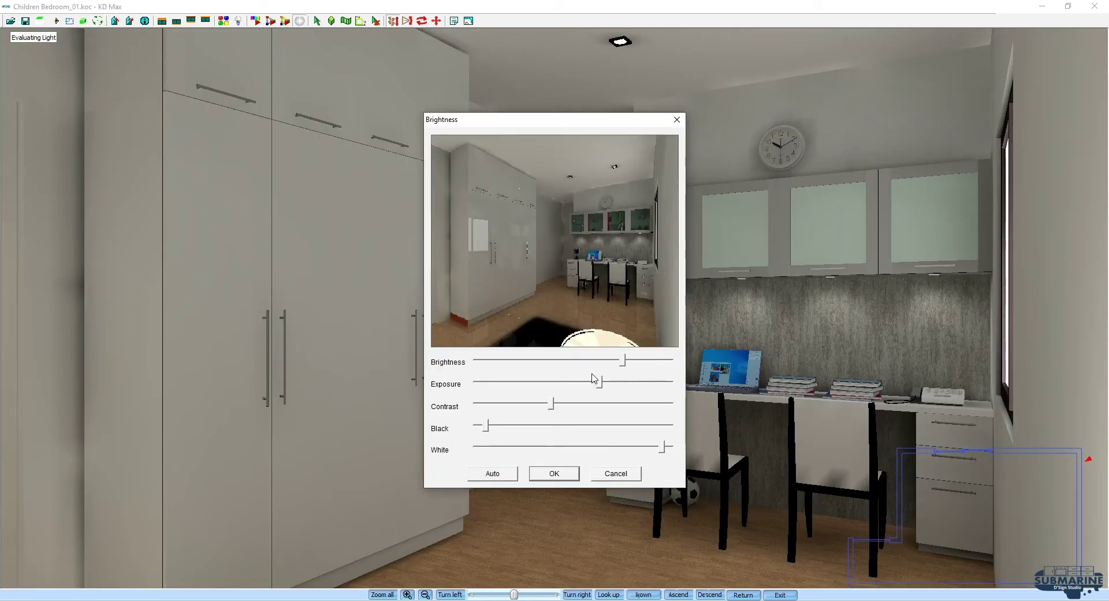
pyautogui.moveTo(492, 426); pyautogui.dragTo(487, 428)
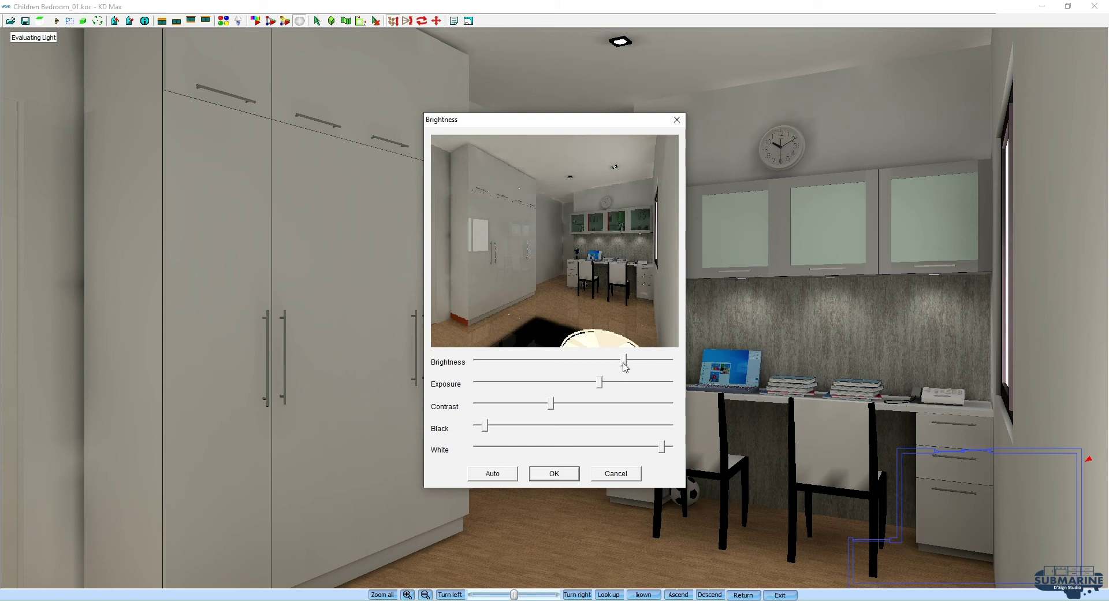
pyautogui.click(572, 479)
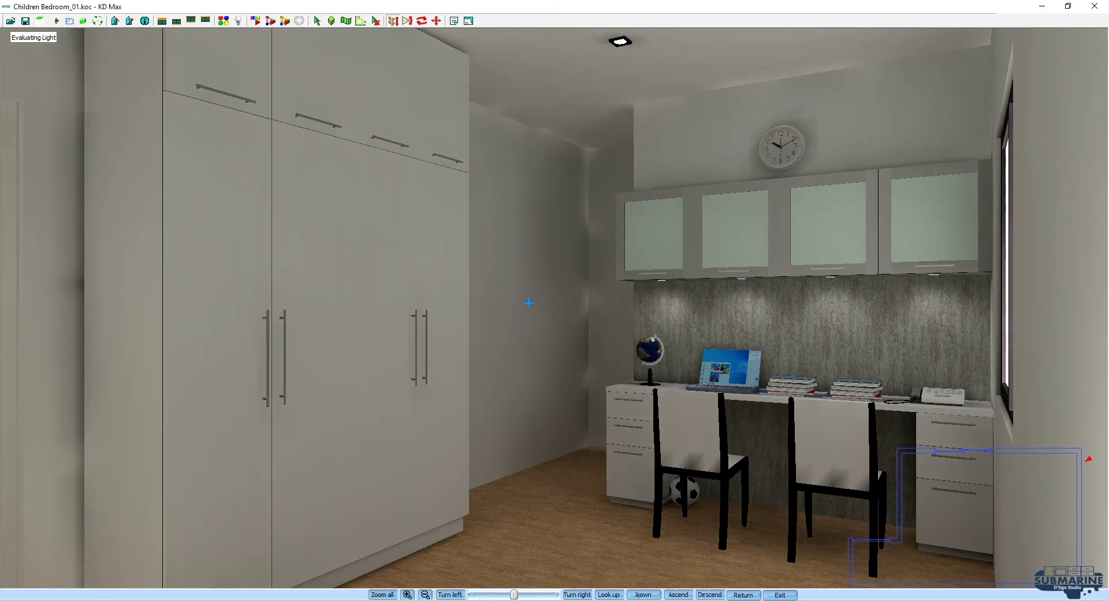
pyautogui.click(735, 431)
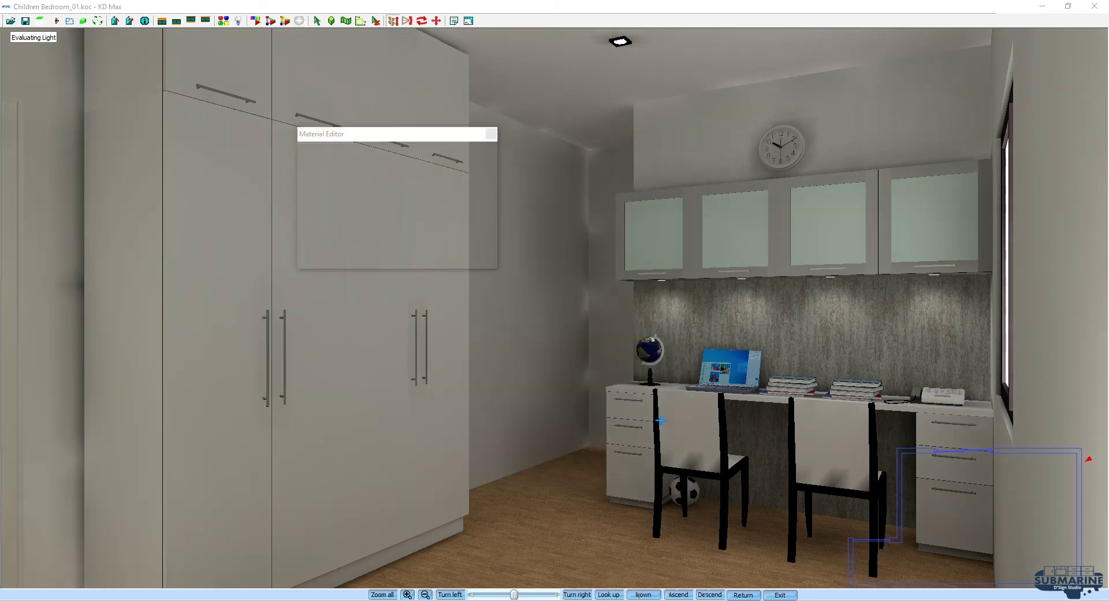
# Step: Load a wood-grain texture on a white base material and set it to apply
pyautogui.click(509, 400)
pyautogui.click(350, 263)
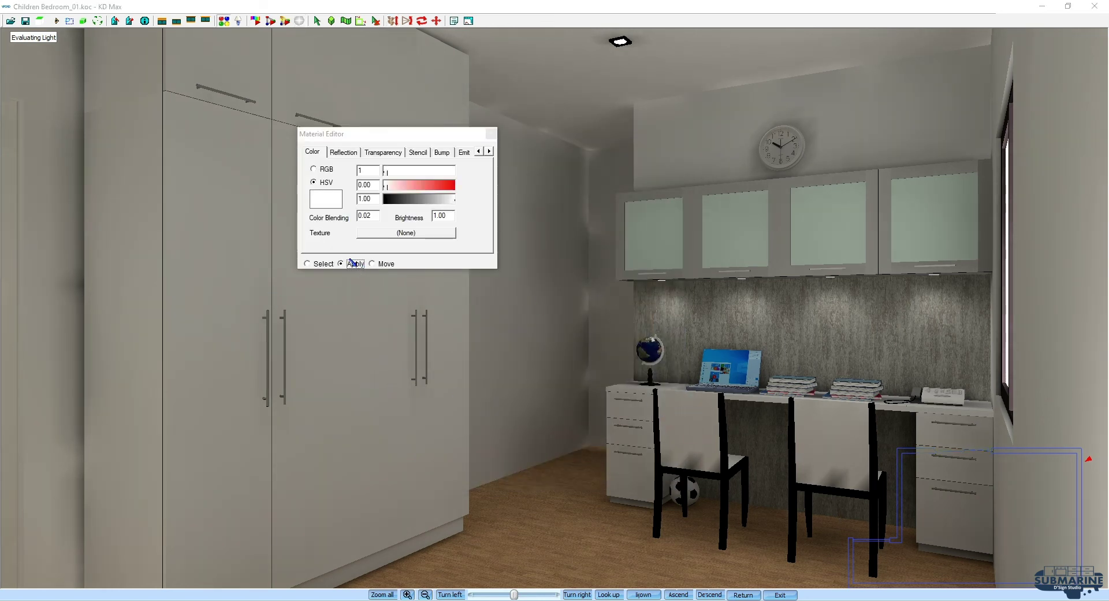
pyautogui.click(386, 233)
pyautogui.click(631, 292)
pyautogui.doubleClick(550, 217)
pyautogui.click(527, 319)
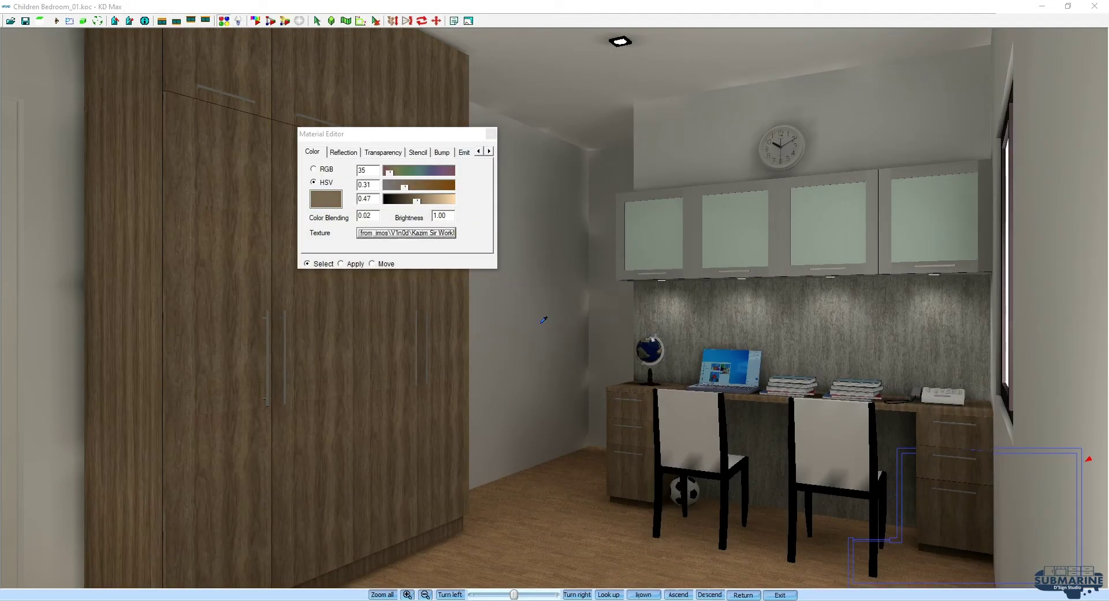
# Step: Select the four wardrobe doors and fit the wood texture 4 x 2 as a group
pyautogui.click(491, 135)
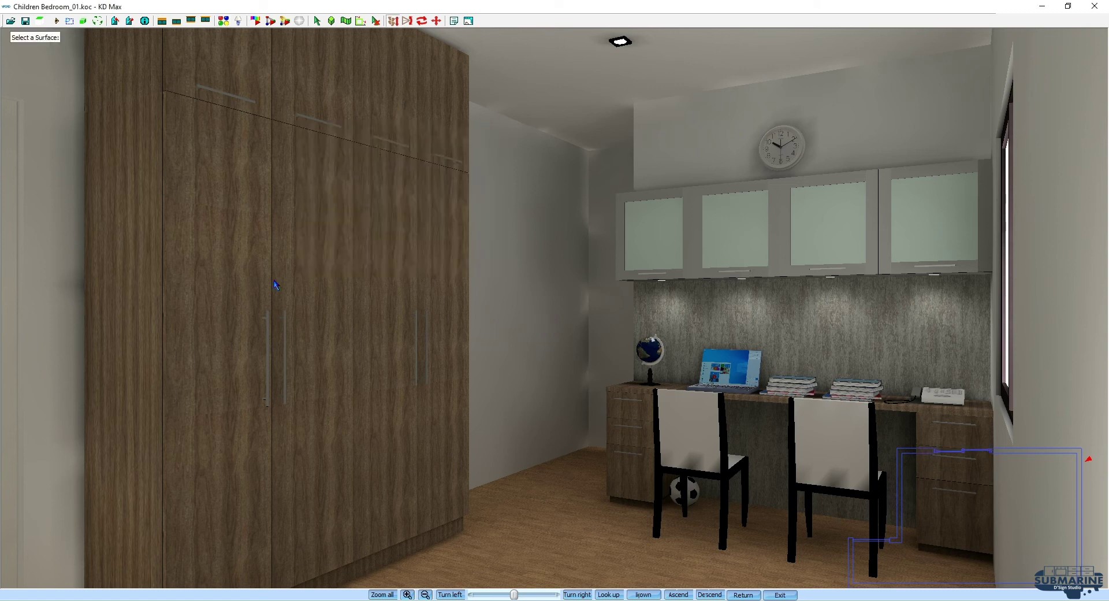
pyautogui.click(440, 111)
pyautogui.click(393, 305)
pyautogui.click(322, 342)
pyautogui.rightClick(503, 376)
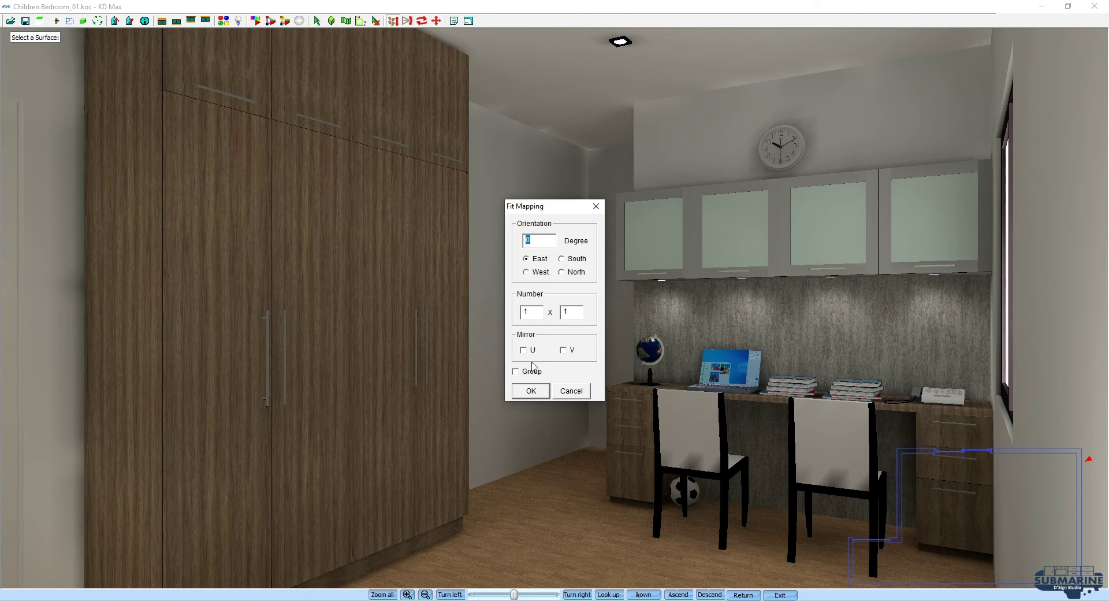
pyautogui.click(528, 373)
pyautogui.write('4')
pyautogui.press('Tab')
pyautogui.write('2')
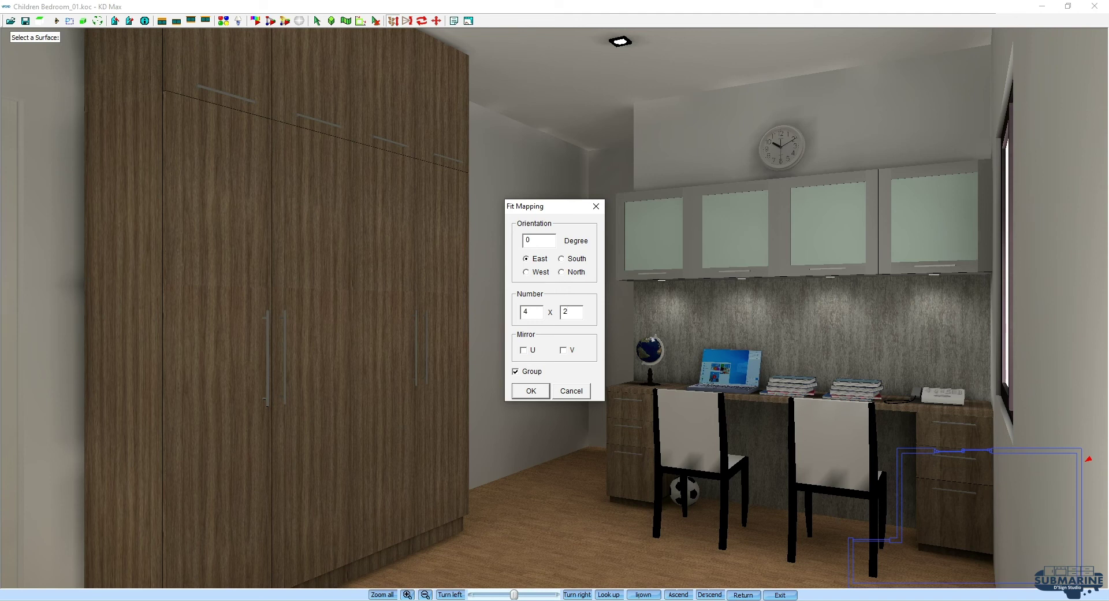
pyautogui.press('Return')
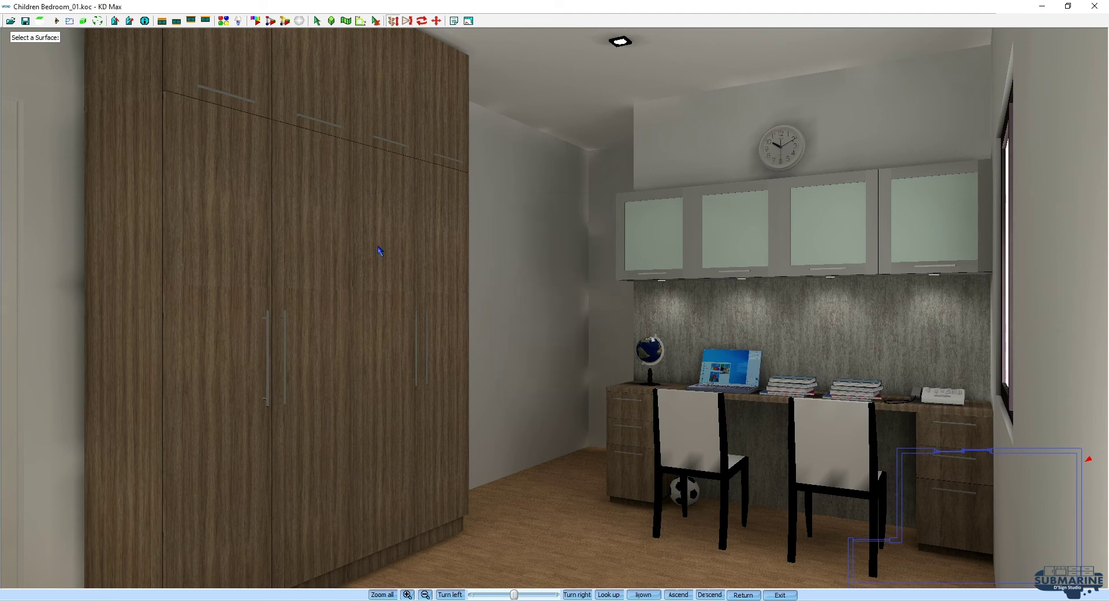
pyautogui.click(150, 104)
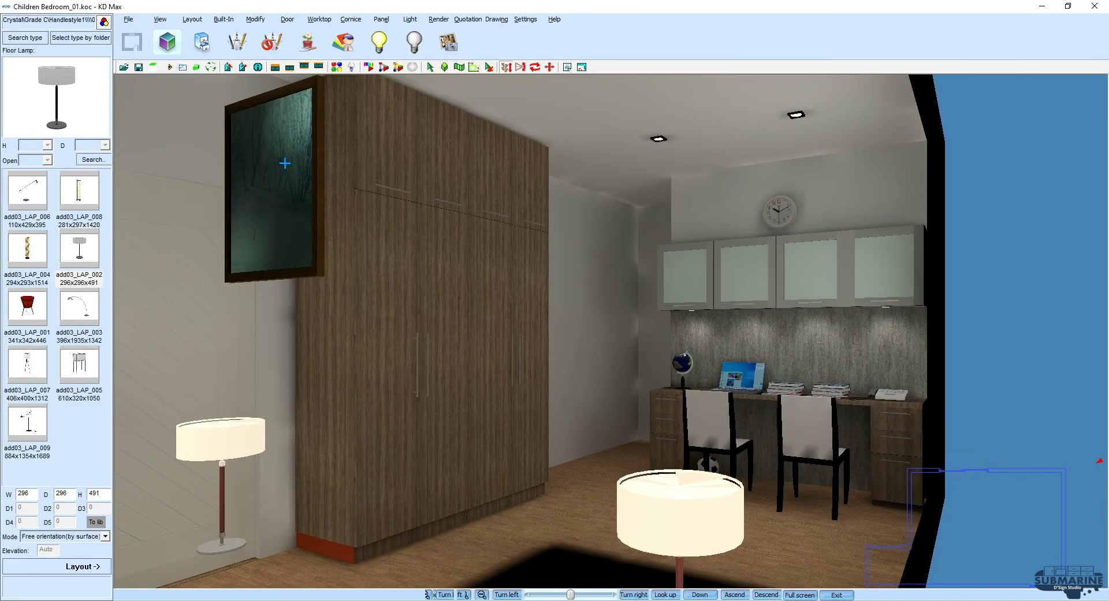
# Step: Apply the wood material to the wardrobe's left side panel and fit it 1 x 1
pyautogui.scroll(2, 285, 163)
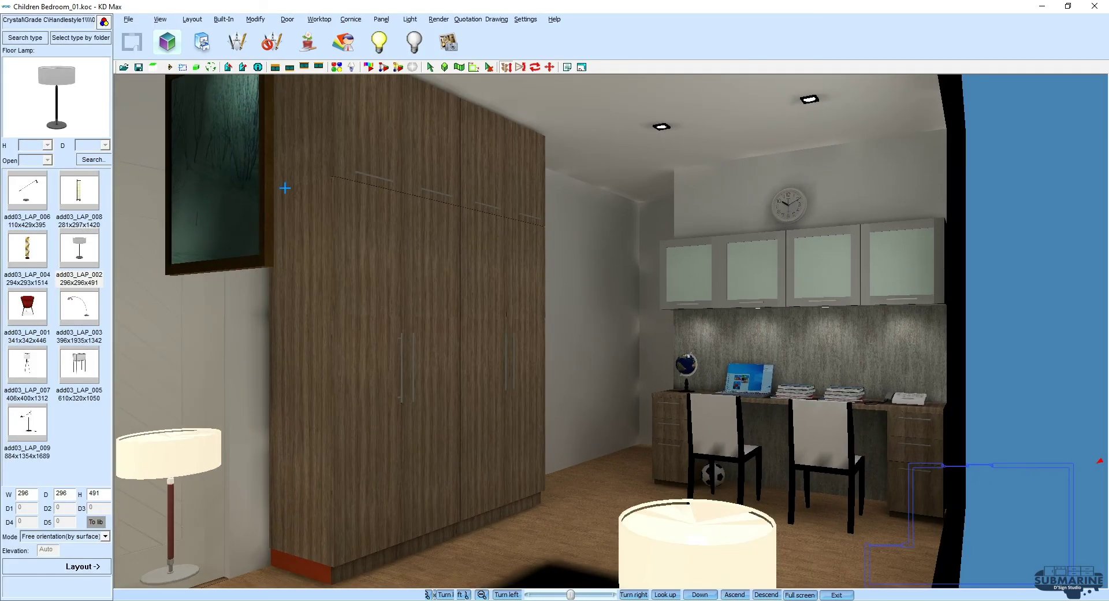
pyautogui.scroll(3, 354, 205)
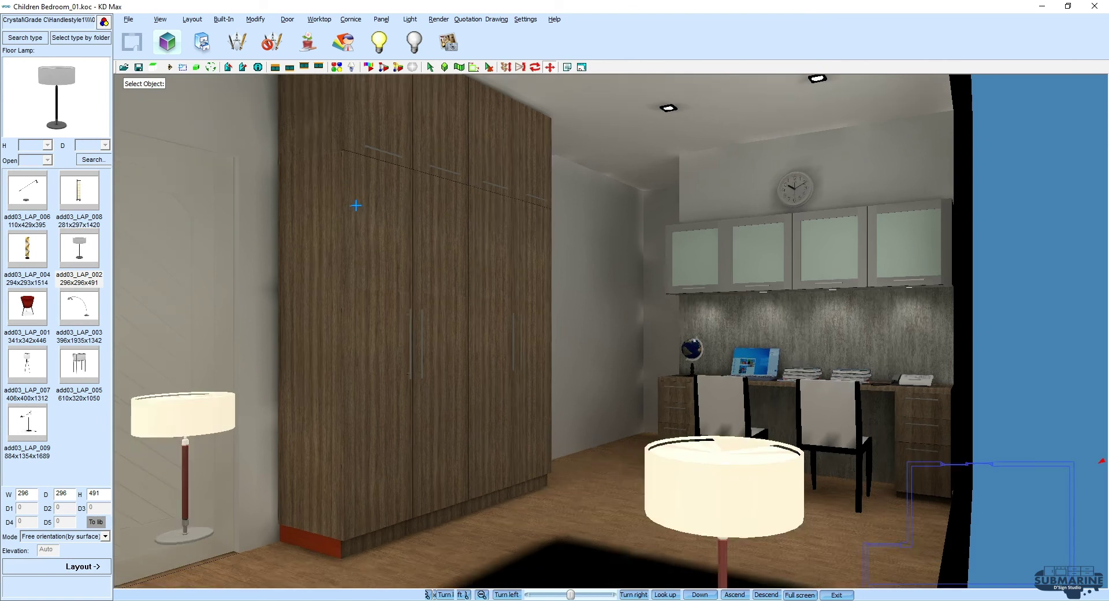
pyautogui.click(357, 264)
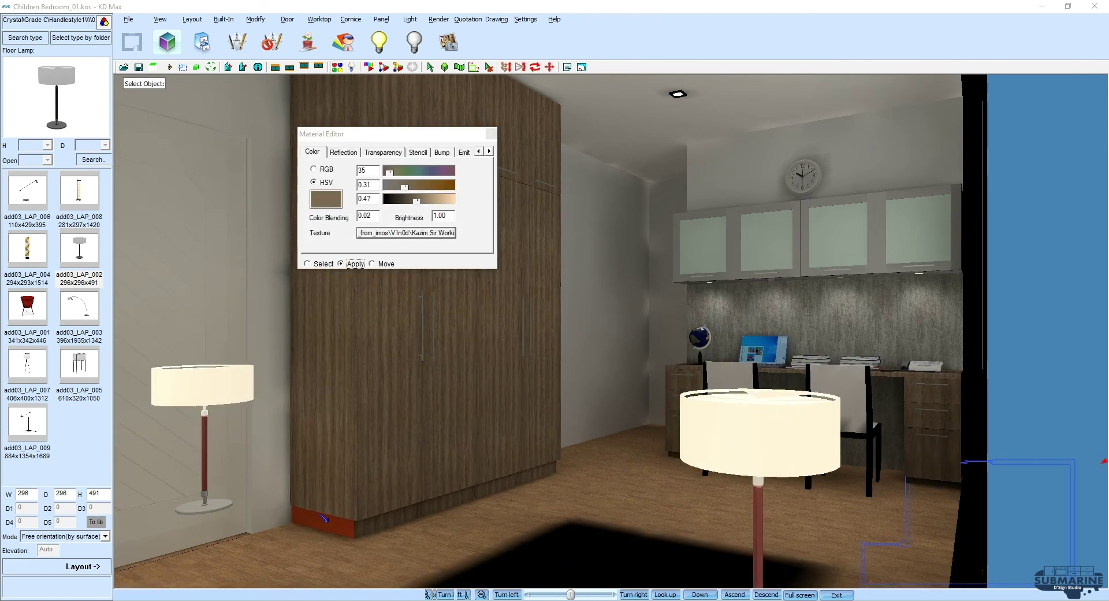
pyautogui.click(491, 133)
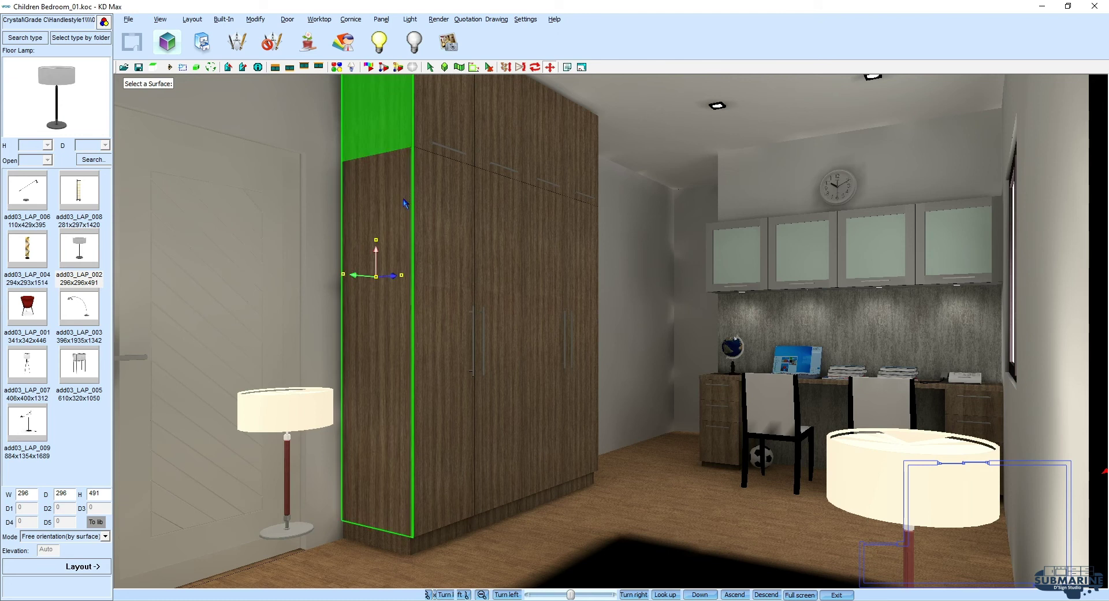
pyautogui.click(374, 532)
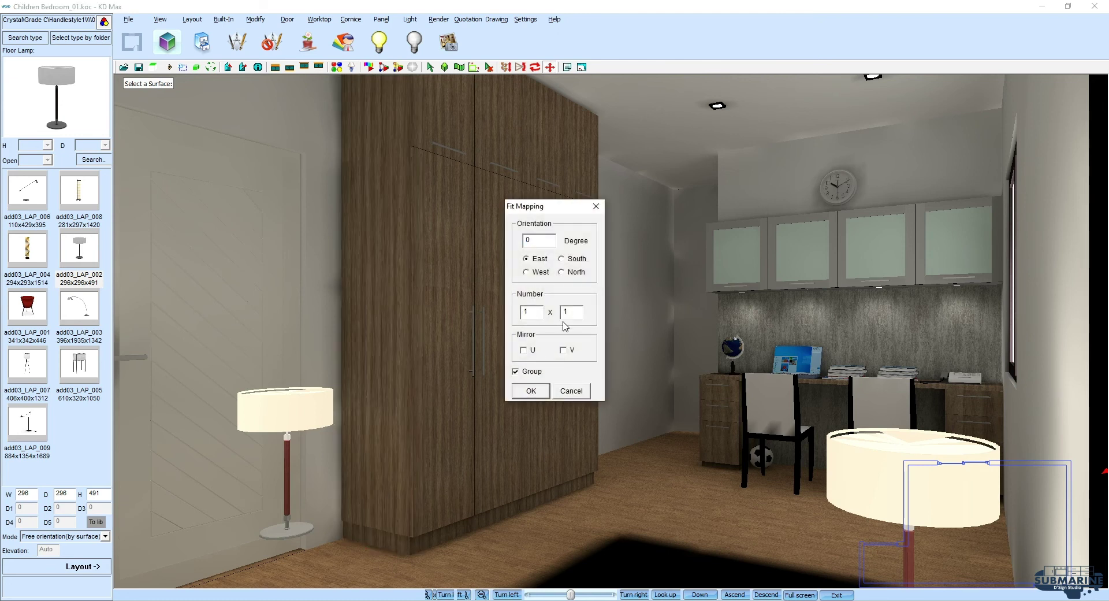
pyautogui.click(531, 390)
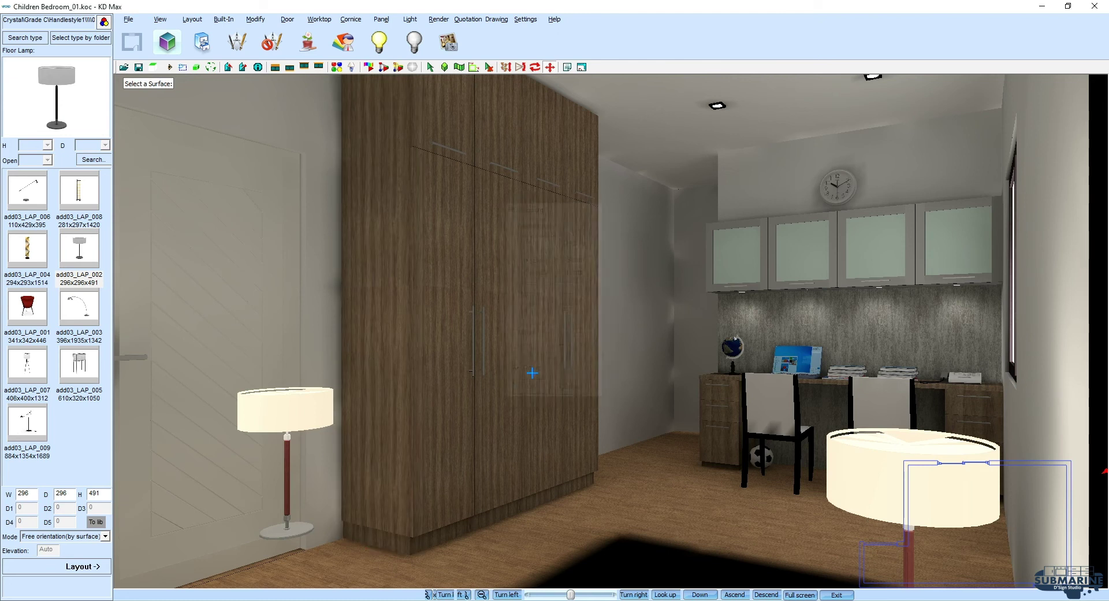
pyautogui.click(211, 68)
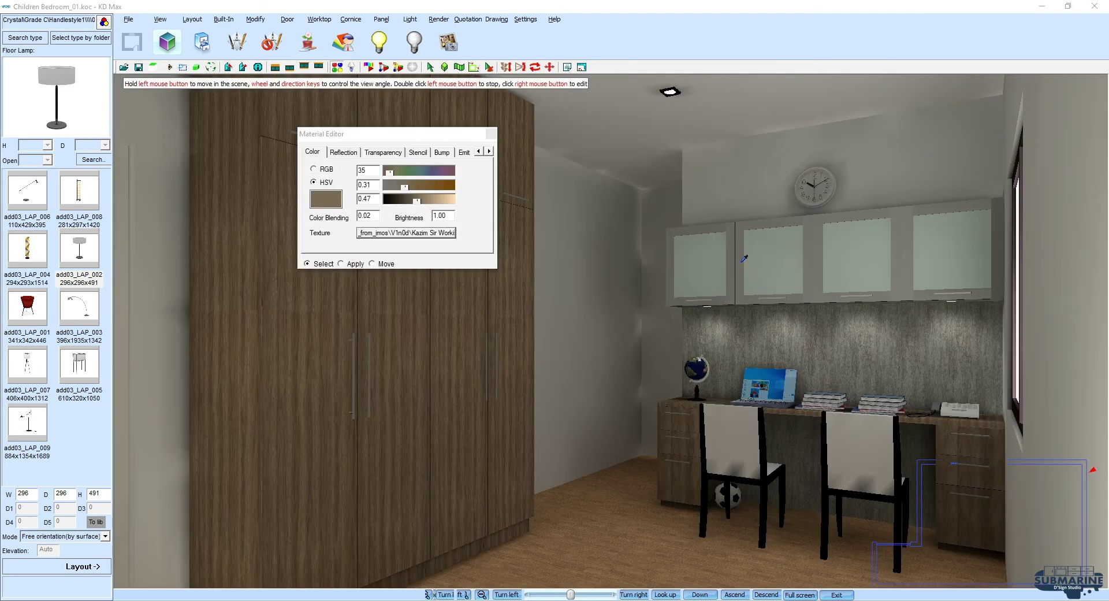
# Step: Try the SAFFRON-21024 Glossy and then the LIME-TWIST PU paint textures on the upper cabinets
pyautogui.rightClick(893, 528)
pyautogui.click(406, 232)
pyautogui.click(635, 292)
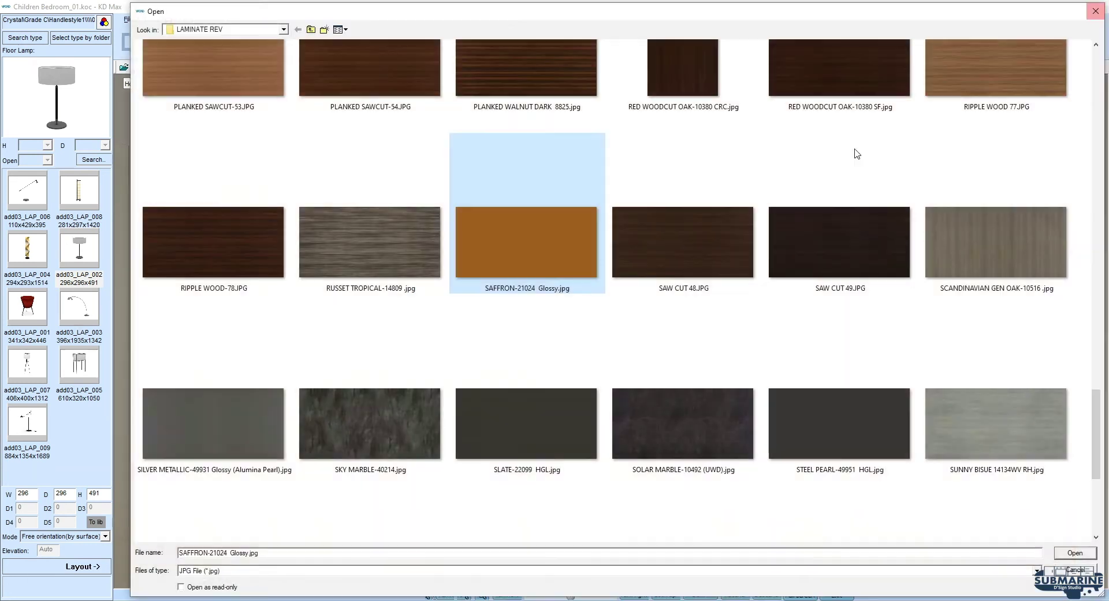
pyautogui.doubleClick(519, 258)
pyautogui.click(527, 321)
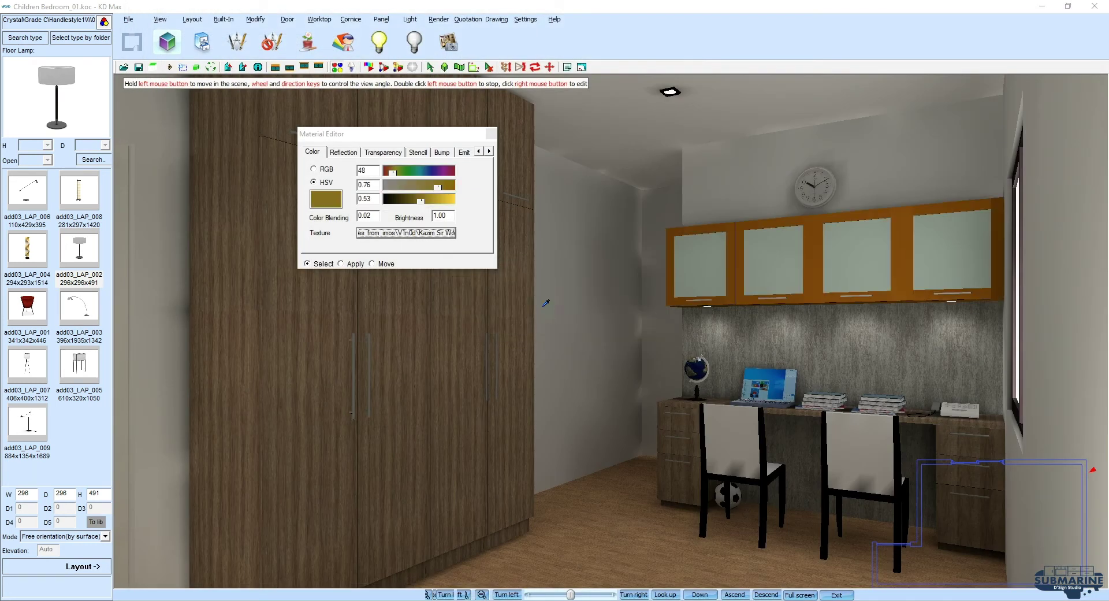
pyautogui.click(439, 233)
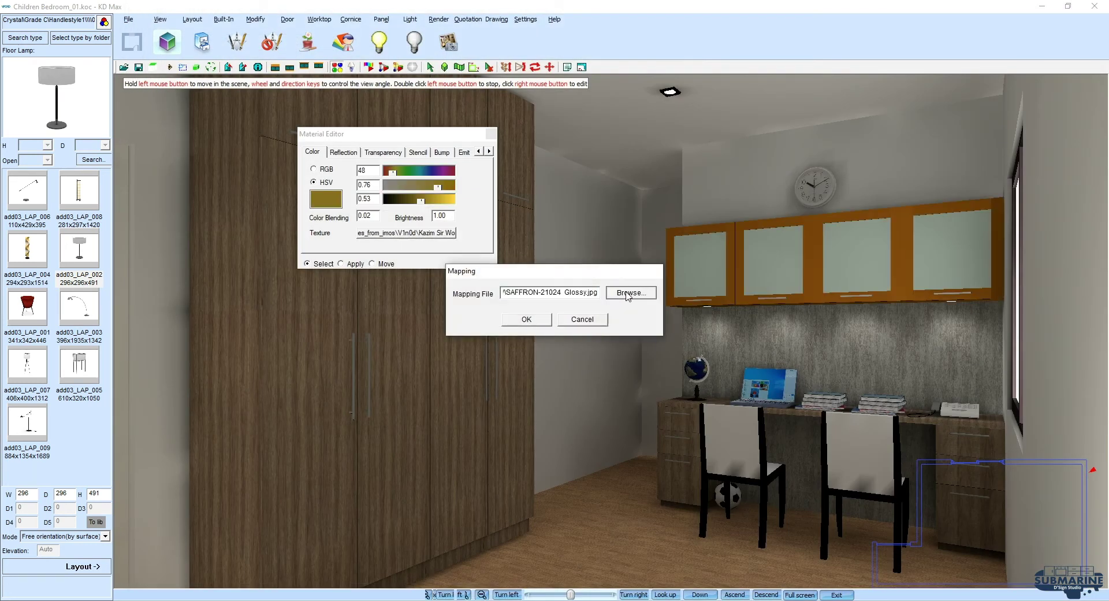
pyautogui.click(626, 295)
pyautogui.click(311, 29)
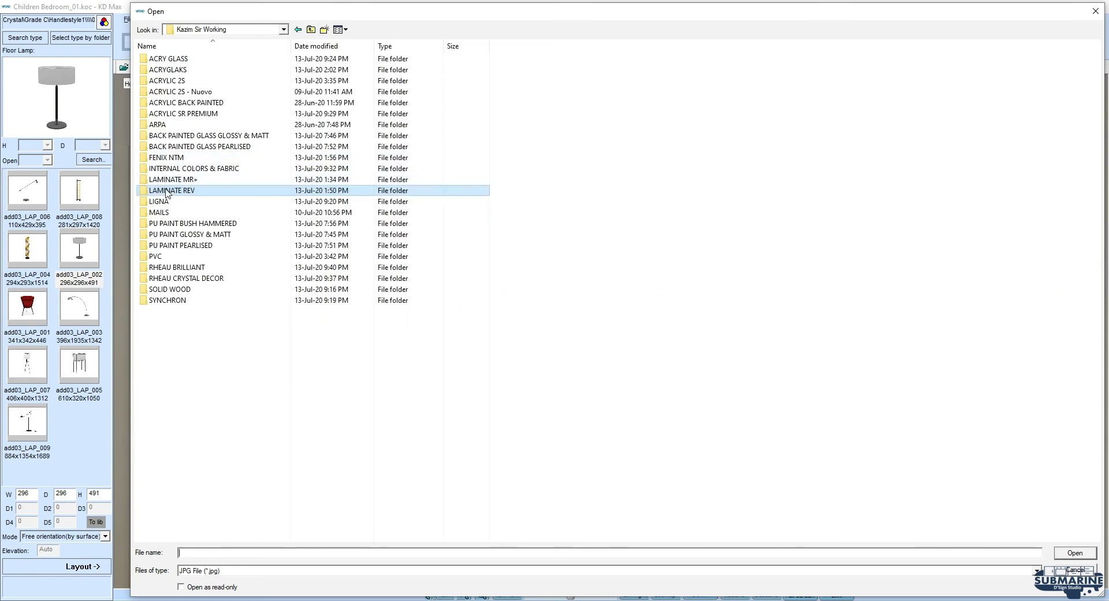
pyautogui.doubleClick(220, 235)
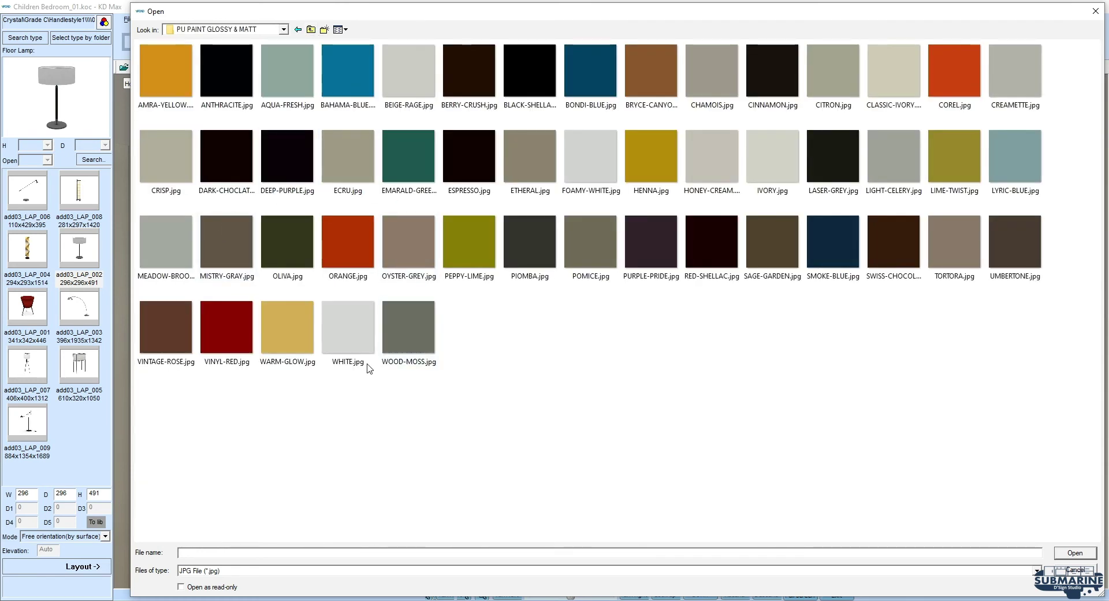
pyautogui.doubleClick(956, 168)
pyautogui.click(526, 321)
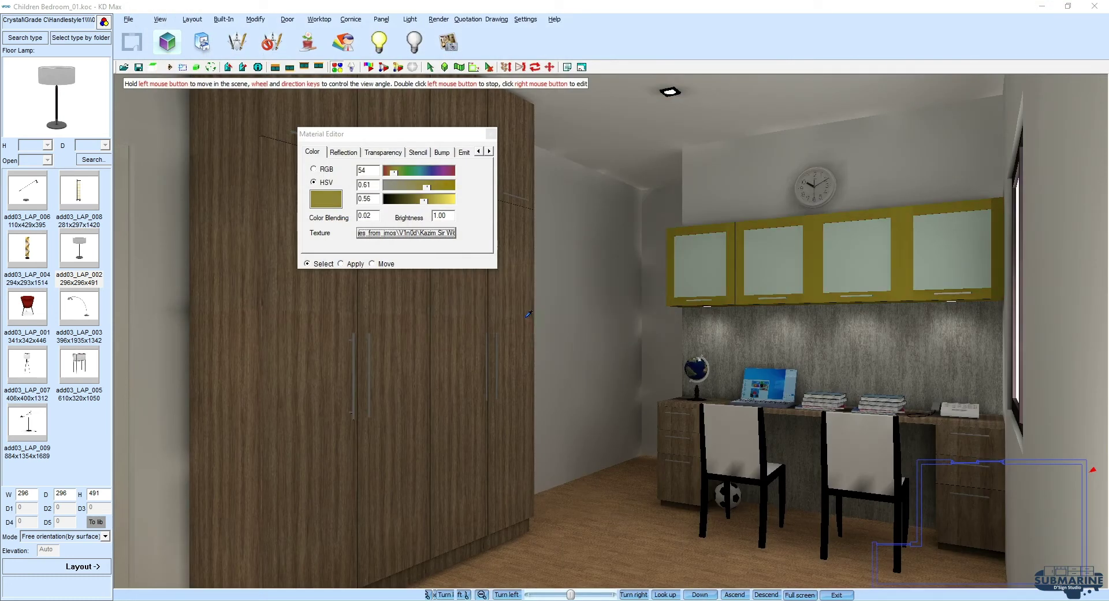
# Step: Switch the upper cabinets to the WARM-GLOW texture and close the Material Editor
pyautogui.click(428, 234)
pyautogui.click(630, 292)
pyautogui.doubleClick(308, 329)
pyautogui.click(539, 319)
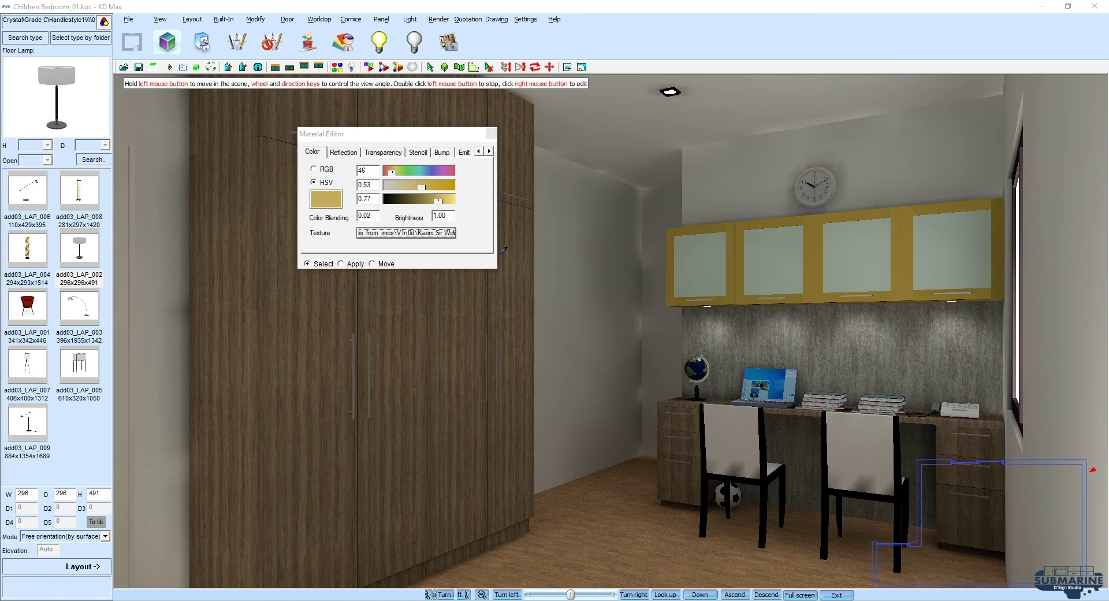
pyautogui.click(490, 133)
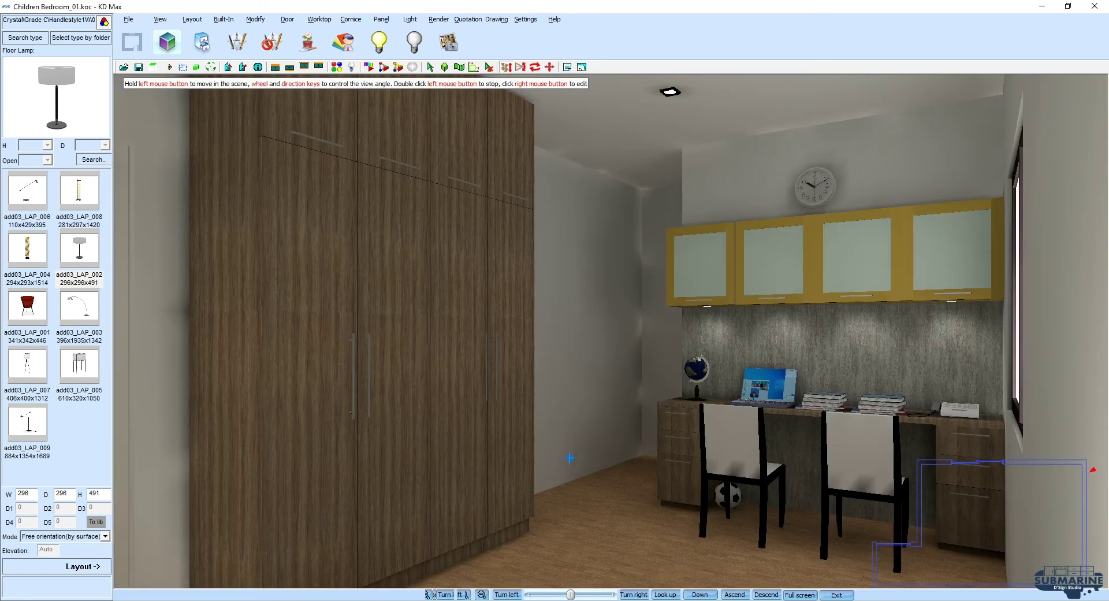
pyautogui.moveTo(779, 332)
pyautogui.mouseDown()
pyautogui.moveTo(573, 381)
pyautogui.moveTo(331, 265)
pyautogui.mouseUp()
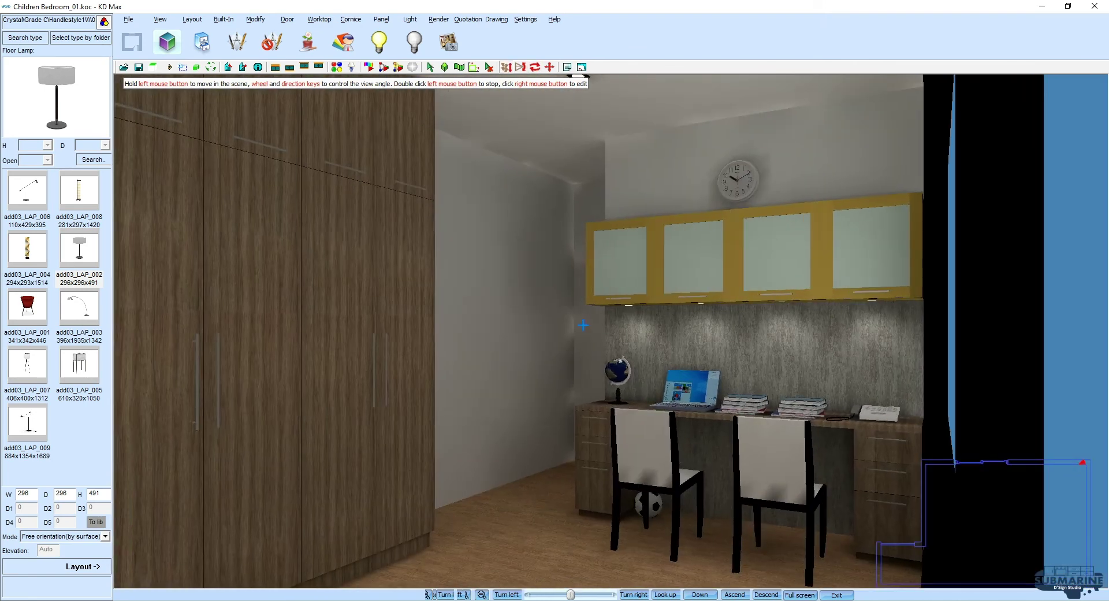
# Step: Replace the texture with the PVC Amati PC wood grain, then tick Group in the doors' Fit Mapping
pyautogui.rightClick(331, 265)
pyautogui.click(398, 234)
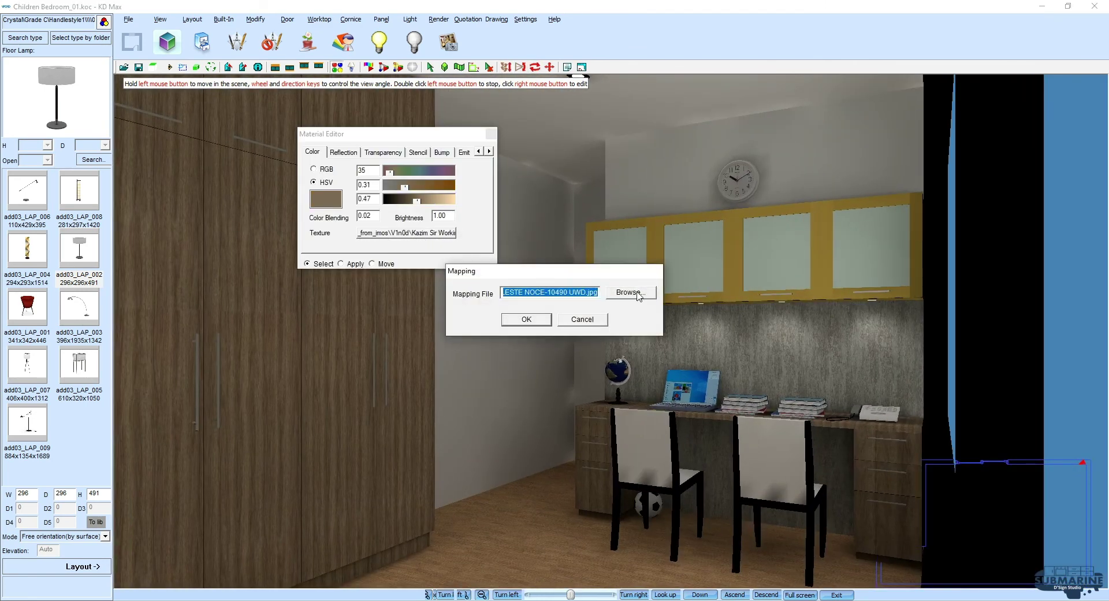
pyautogui.click(639, 296)
pyautogui.rightClick(689, 218)
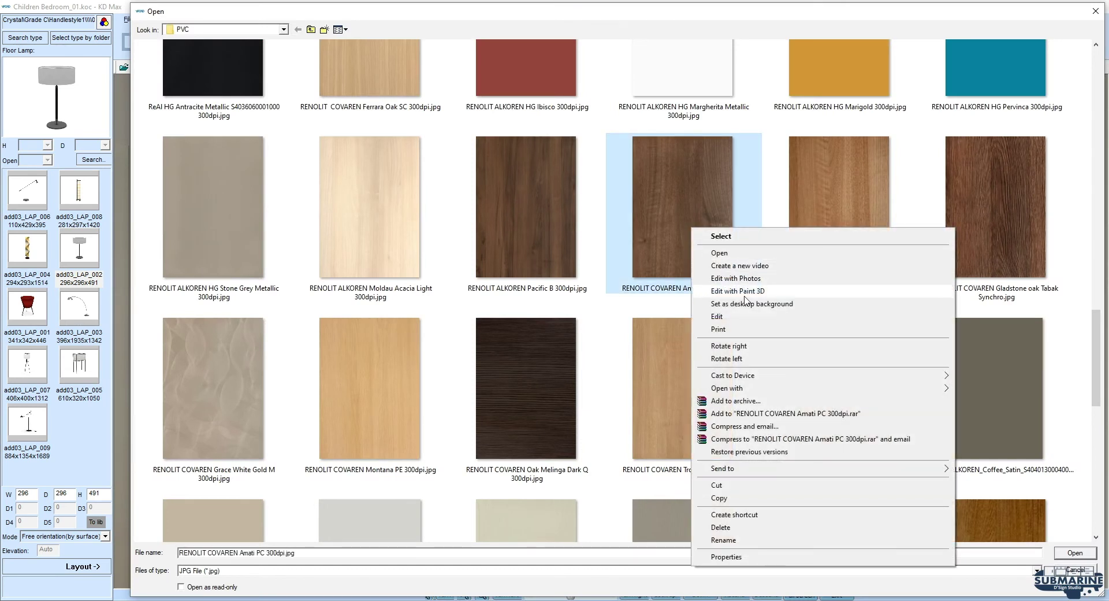
pyautogui.click(561, 214)
pyautogui.doubleClick(561, 213)
pyautogui.click(528, 317)
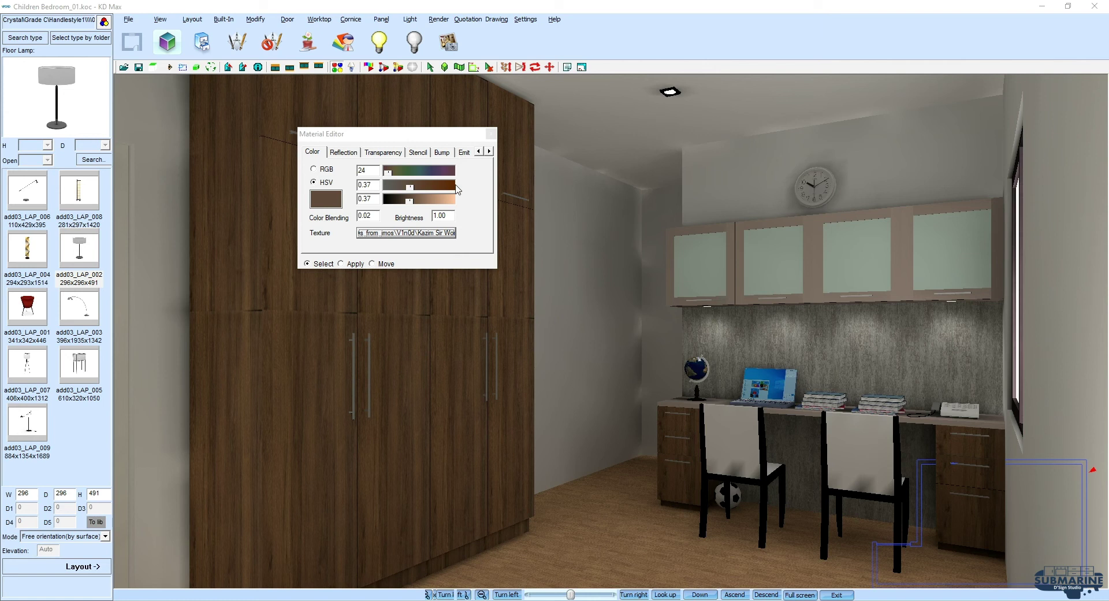
pyautogui.click(490, 134)
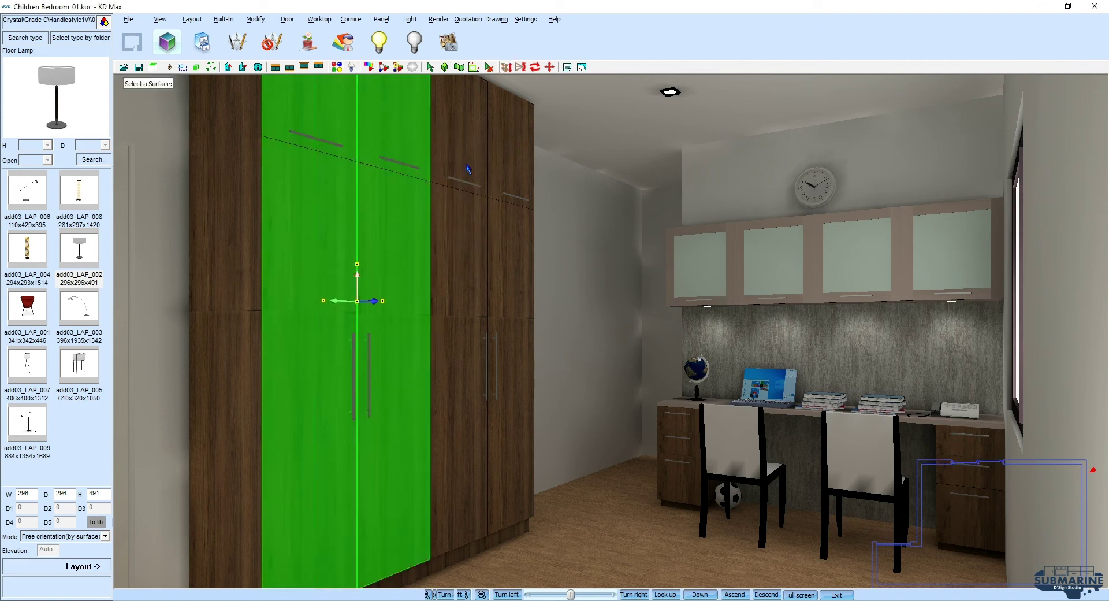
pyautogui.click(466, 552)
pyautogui.click(517, 373)
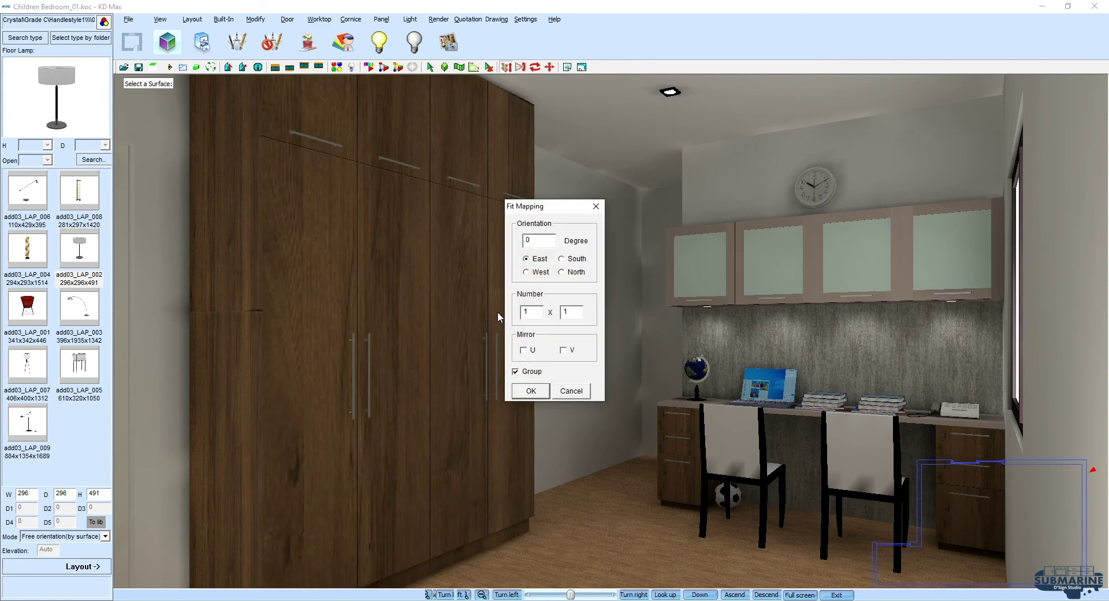
# Step: Confirm the grouped door fit, then refit the wood on the wardrobe's full-height side panel
pyautogui.press('Return')
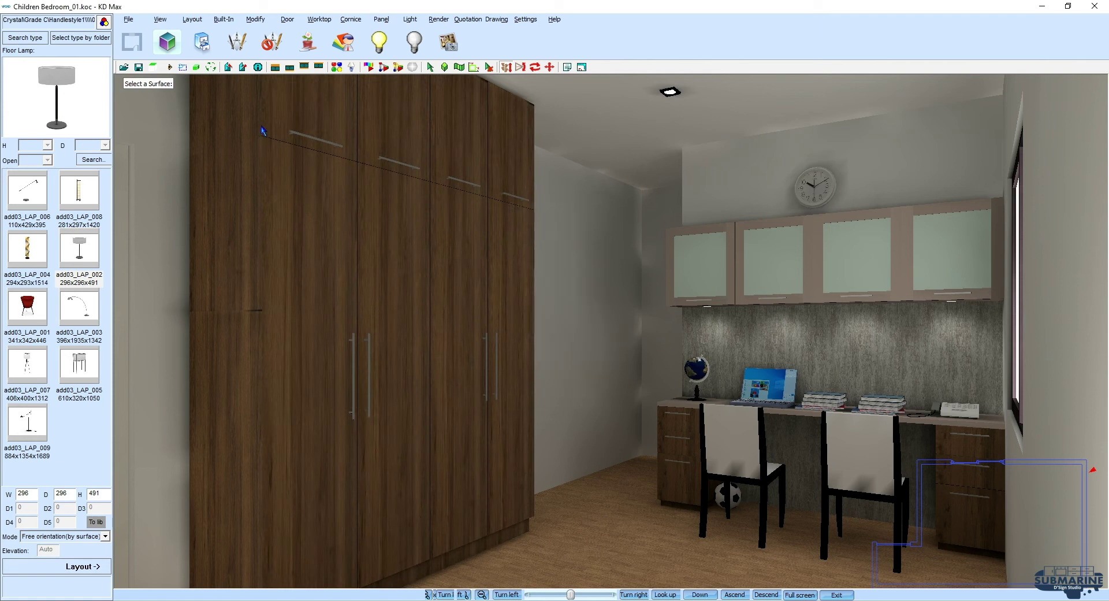
pyautogui.click(254, 200)
pyautogui.scroll(-3, 316, 231)
pyautogui.click(308, 555)
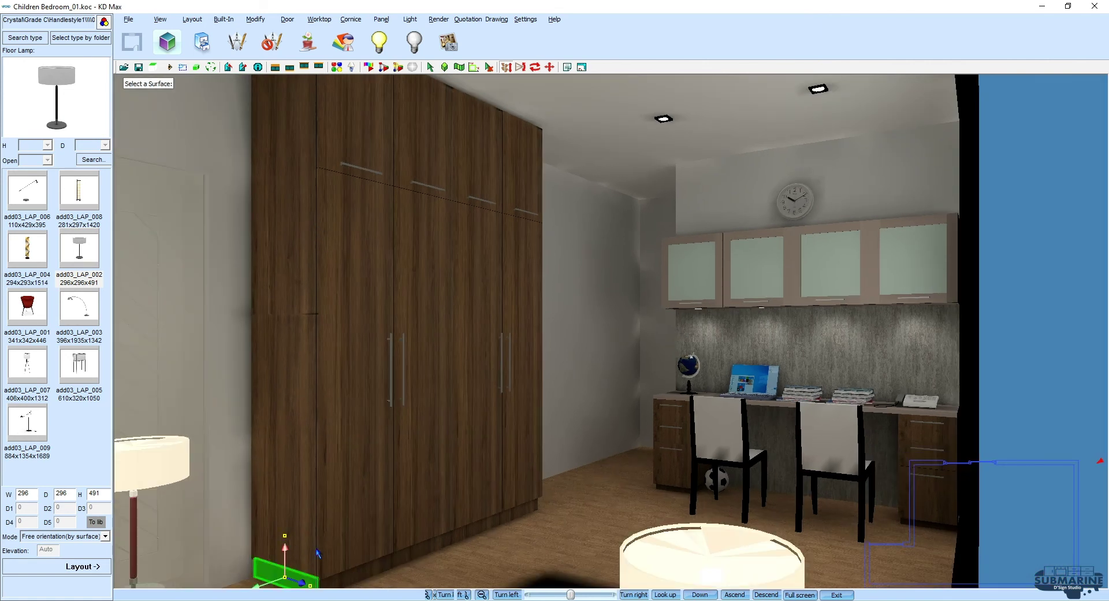
pyautogui.click(318, 552)
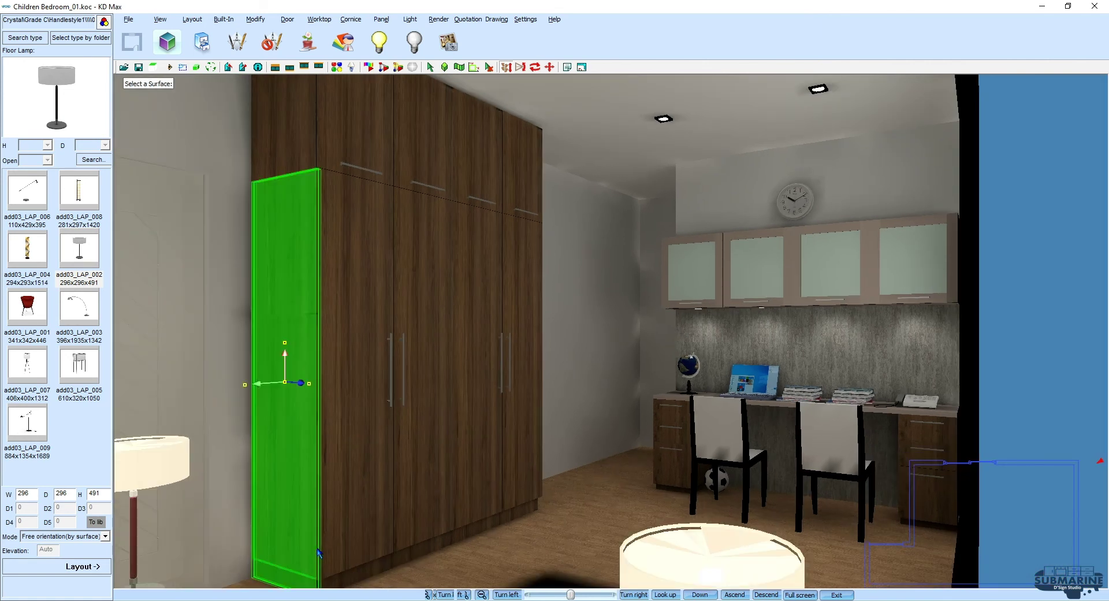
pyautogui.click(317, 161)
pyautogui.rightClick(349, 172)
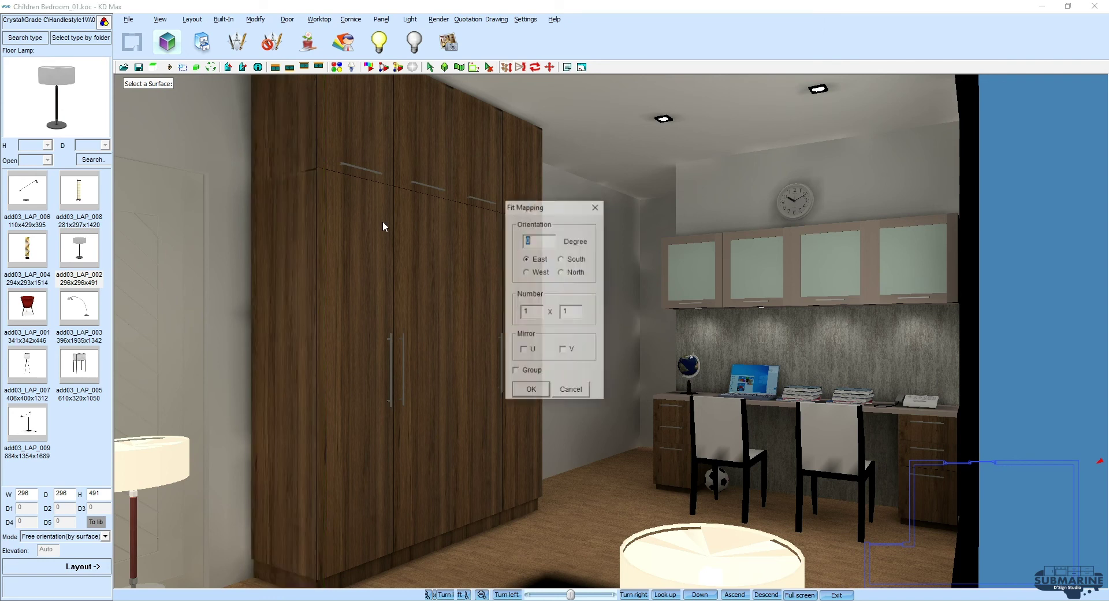
pyautogui.click(531, 391)
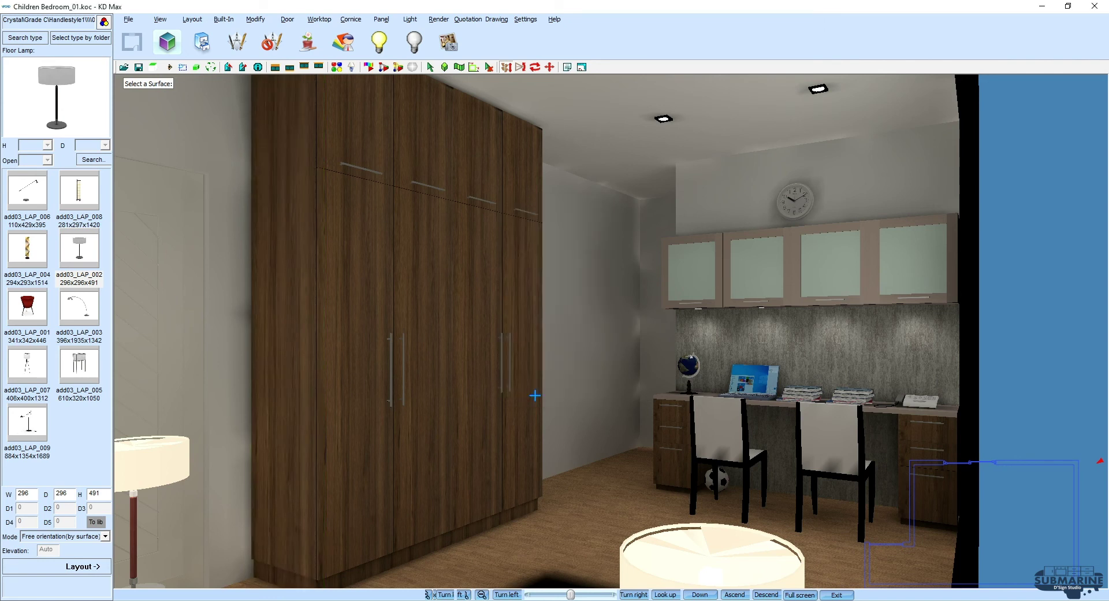
# Step: Refit the wood texture 1 x 1 on the desk side panels and return to walk mode
pyautogui.click(692, 420)
pyautogui.click(692, 422)
pyautogui.click(692, 428)
pyautogui.rightClick(692, 428)
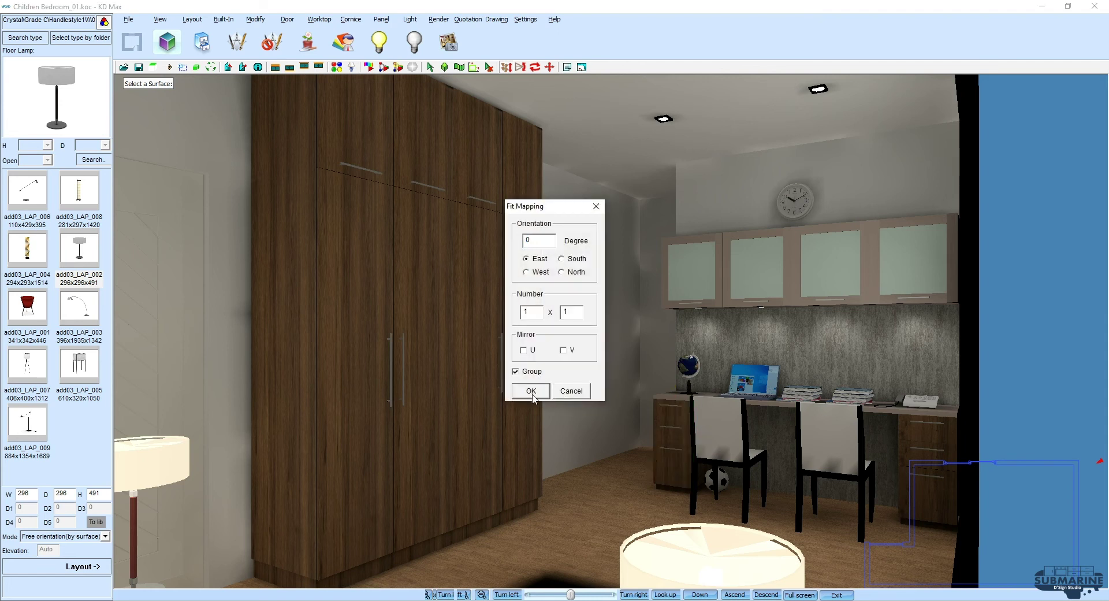
pyautogui.click(532, 392)
pyautogui.click(937, 441)
pyautogui.click(937, 442)
pyautogui.click(937, 442)
pyautogui.rightClick(937, 442)
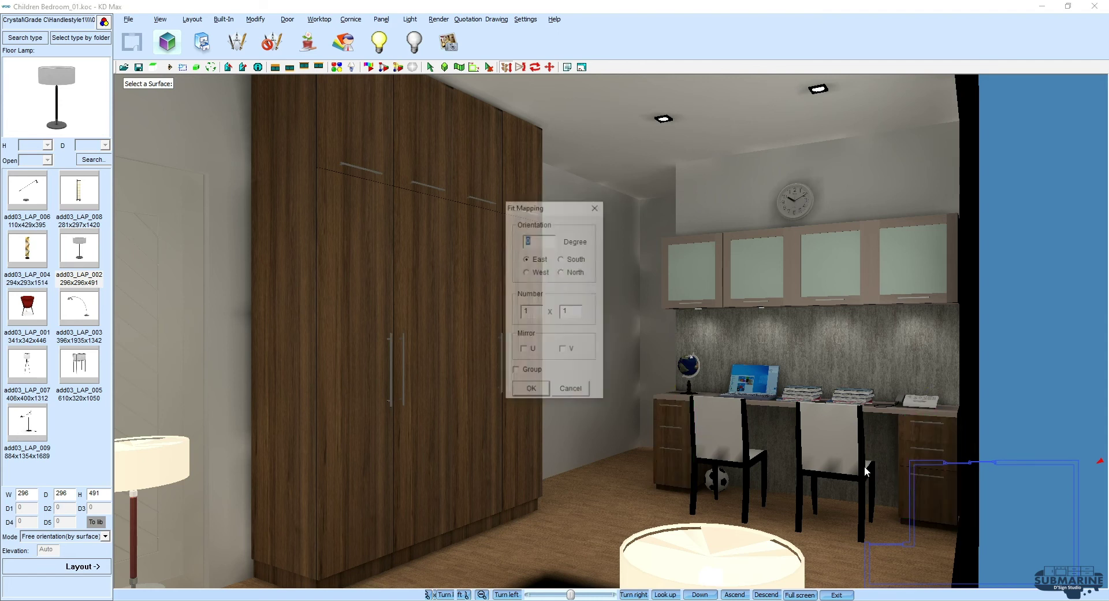
pyautogui.click(526, 392)
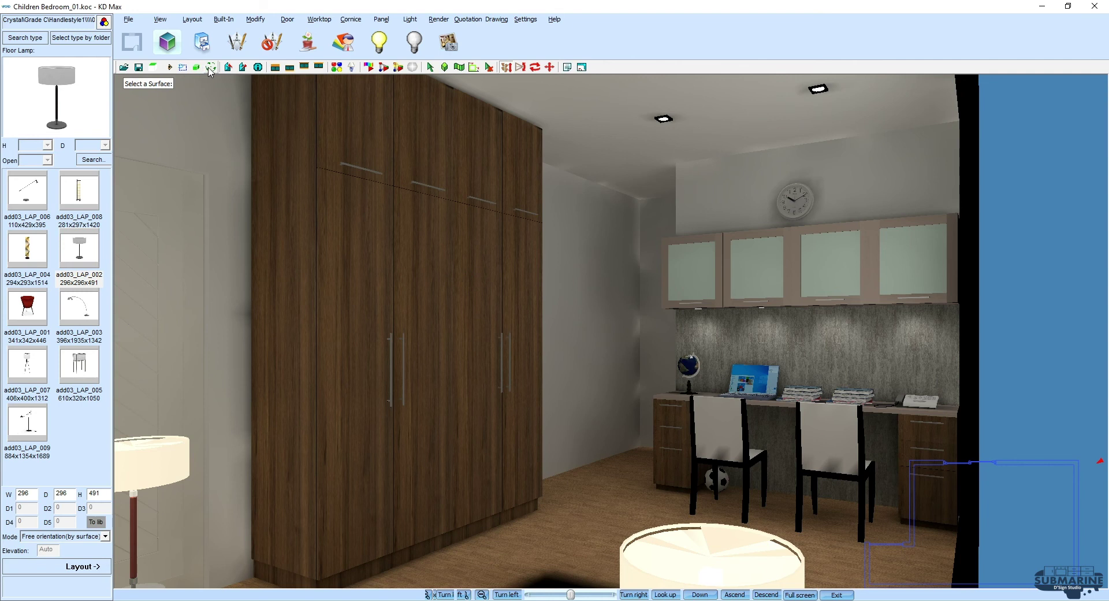
pyautogui.click(211, 68)
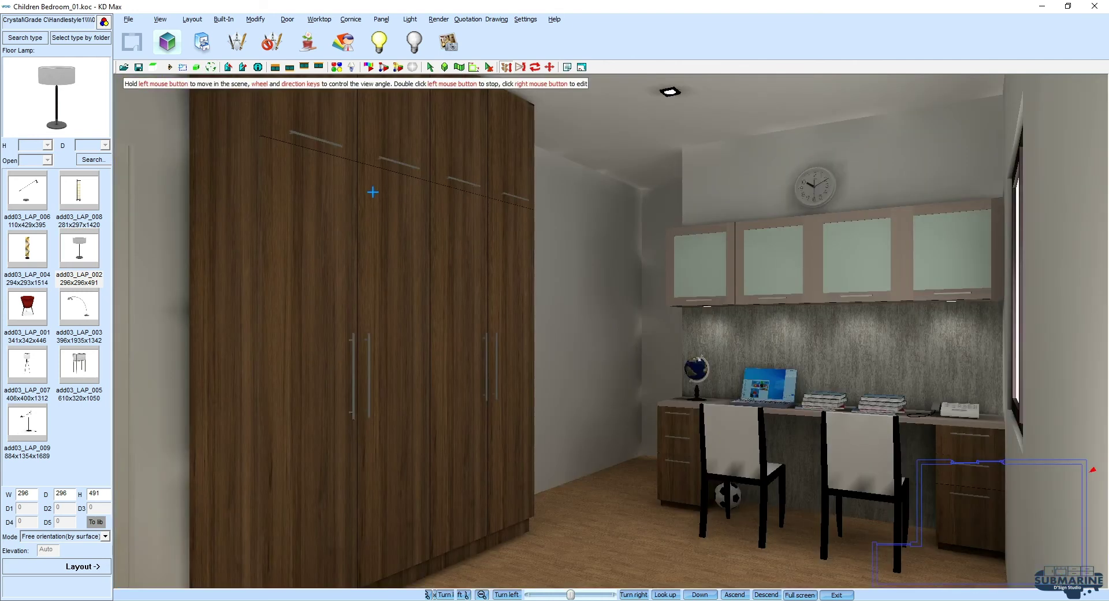
# Step: Assign AGAVE as the cabinet material's reflection texture and dismiss the zero-reflection warning
pyautogui.rightClick(875, 390)
pyautogui.click(531, 359)
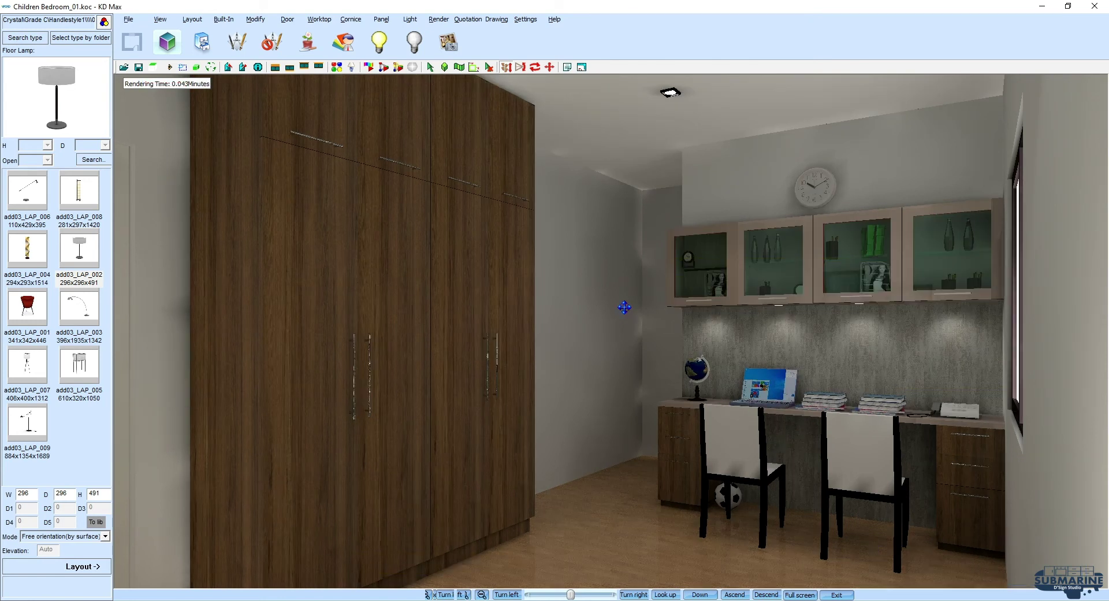
pyautogui.click(1014, 218)
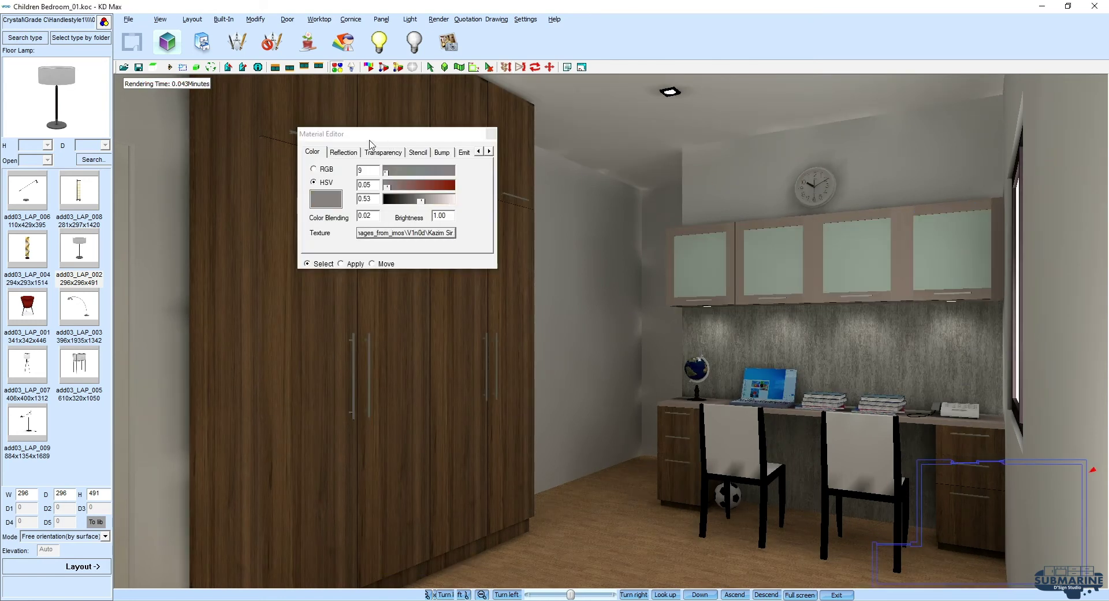
pyautogui.click(343, 151)
pyautogui.click(406, 201)
pyautogui.click(641, 295)
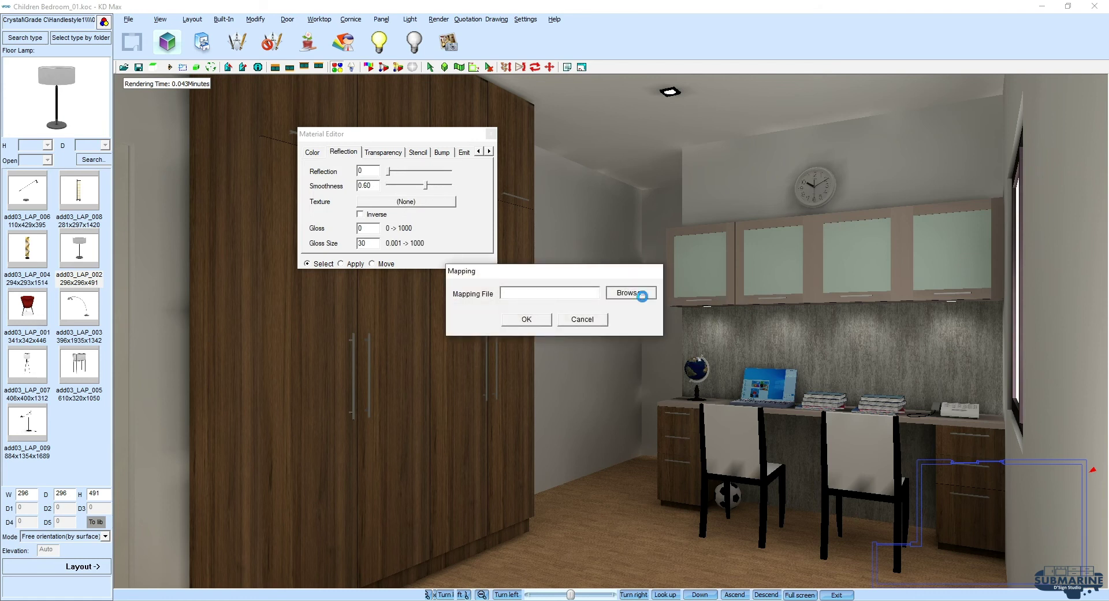
pyautogui.scroll(-5, 722, 295)
pyautogui.scroll(-2, 745, 311)
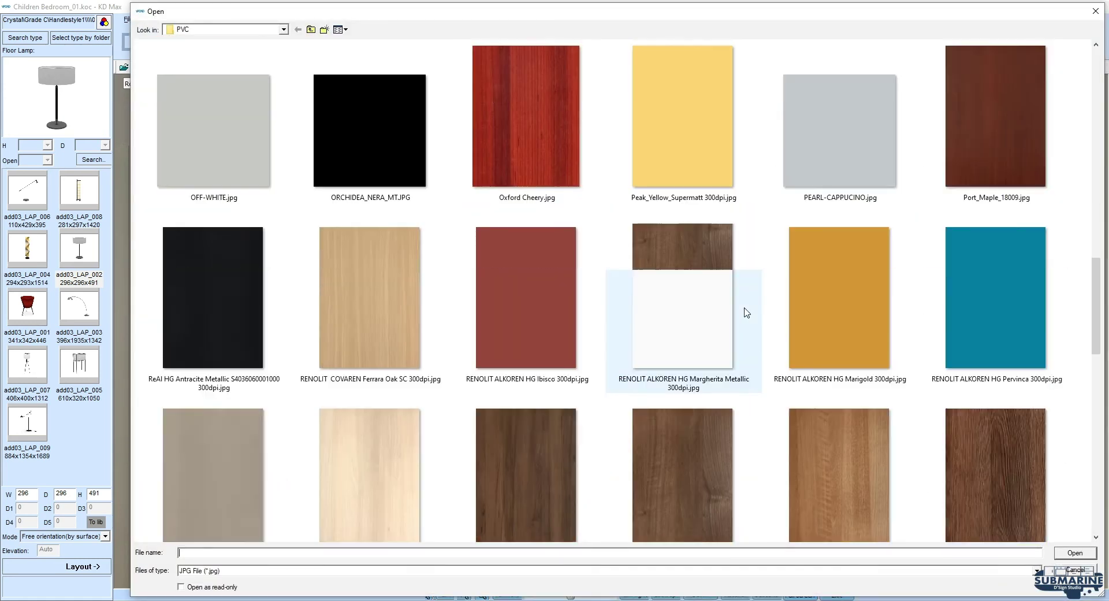
pyautogui.scroll(-3, 747, 312)
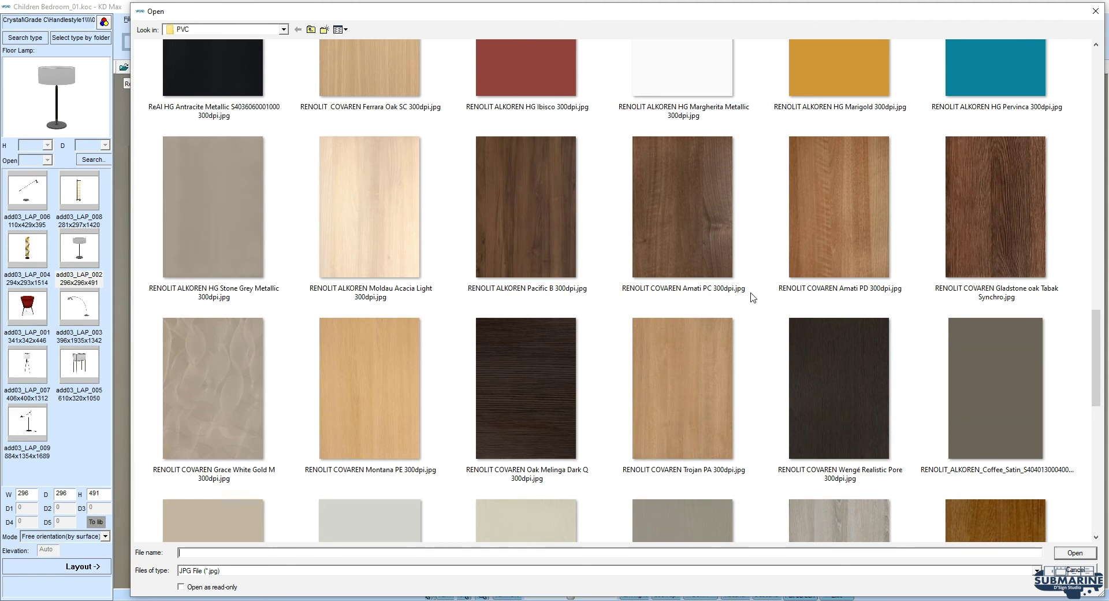
pyautogui.scroll(-3, 748, 303)
pyautogui.scroll(-3, 750, 302)
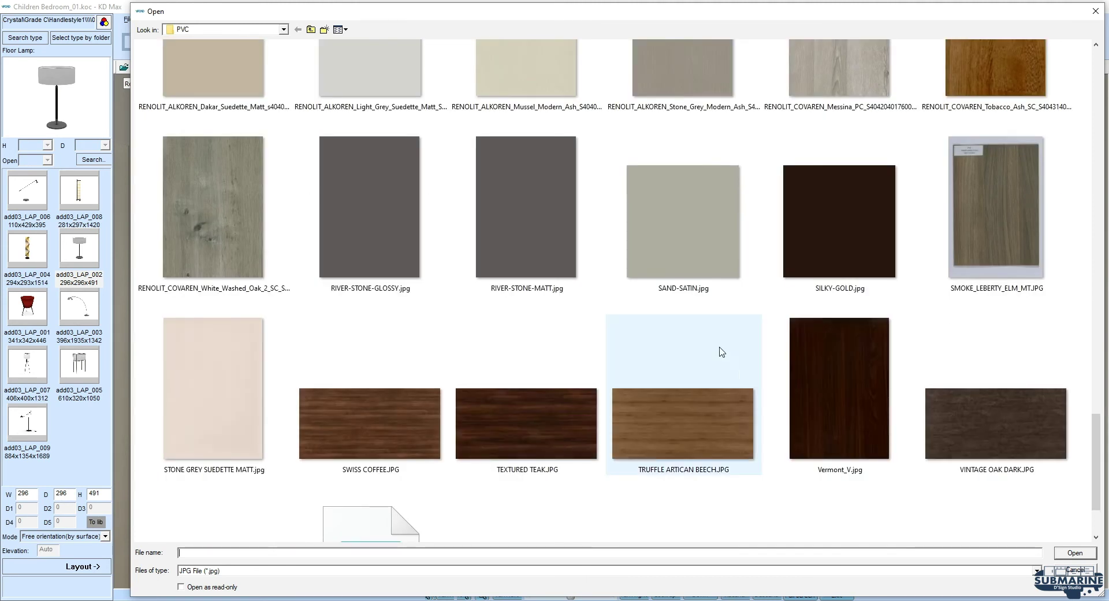
pyautogui.scroll(-3, 878, 393)
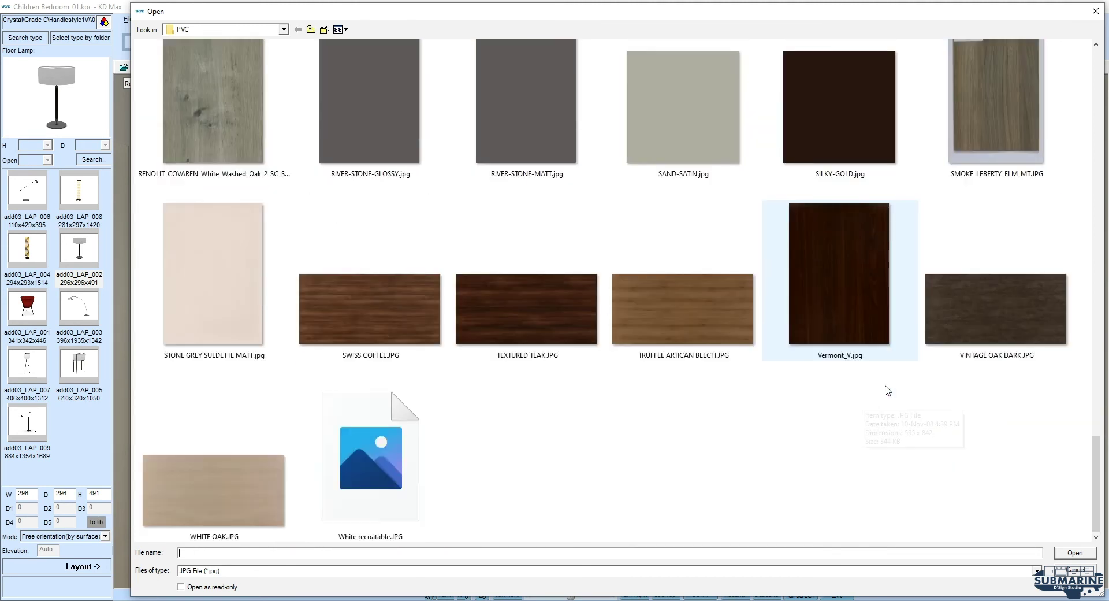
pyautogui.scroll(10, 888, 390)
pyautogui.scroll(10, 889, 383)
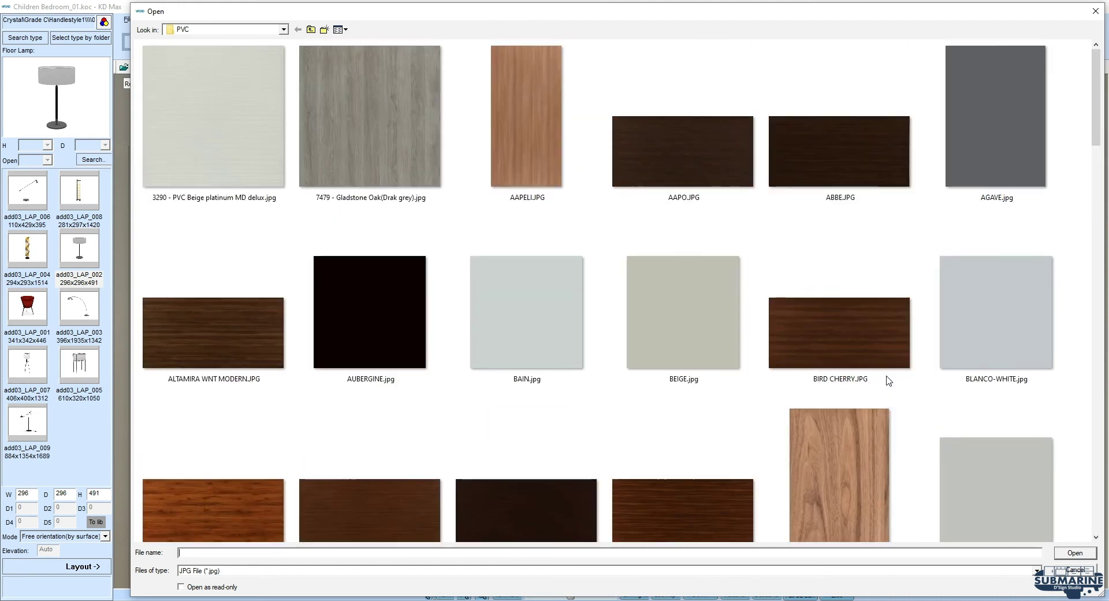
pyautogui.doubleClick(975, 172)
pyautogui.click(533, 317)
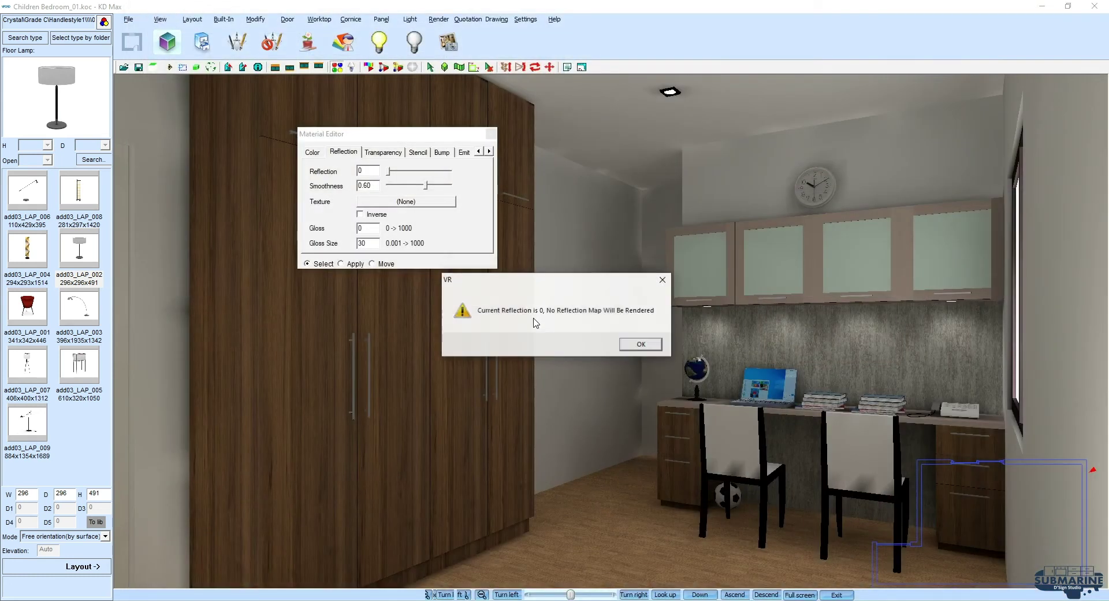
pyautogui.click(641, 344)
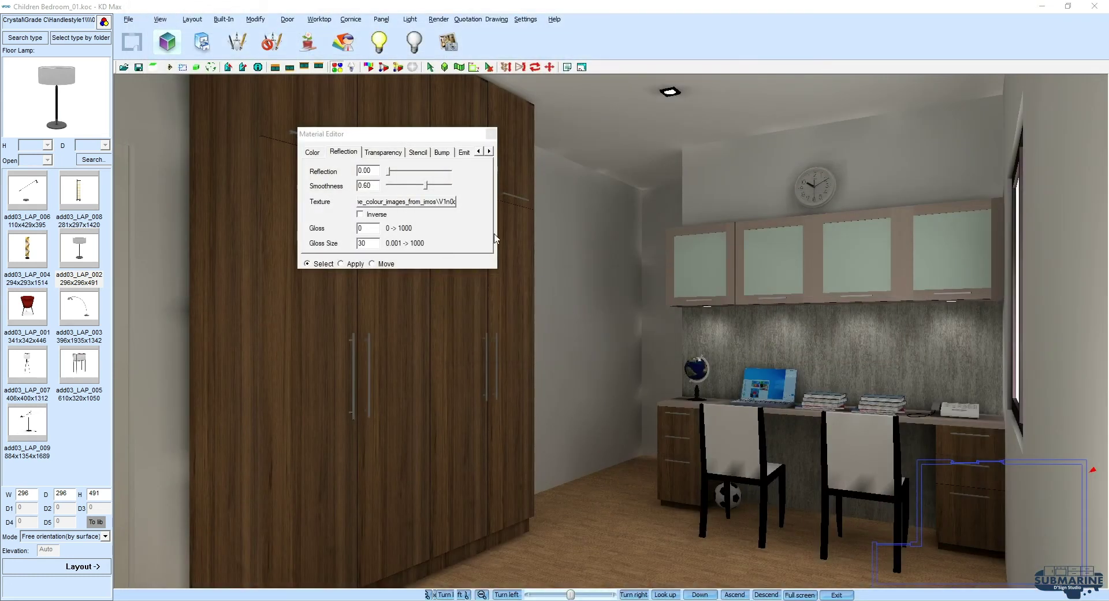
# Step: Clear the reflection texture to (None), keeping reflection 0.00 and smoothness 0.60
pyautogui.click(412, 206)
pyautogui.press('BackSpace')
pyautogui.click(542, 317)
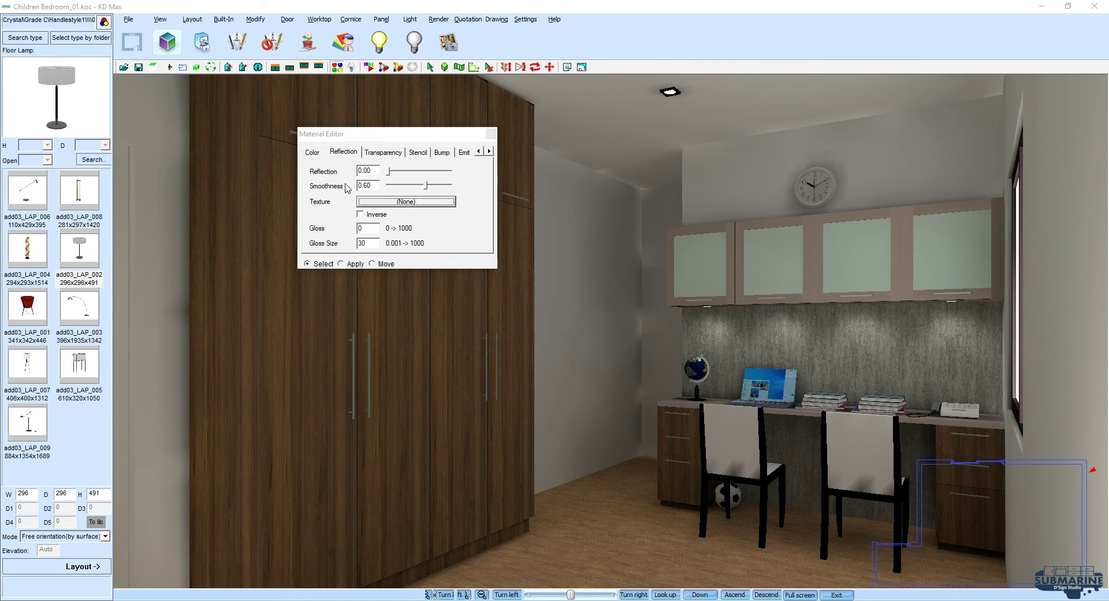
pyautogui.click(313, 152)
pyautogui.click(425, 237)
pyautogui.click(630, 294)
# Step: Try AGAVE.jpg and then the 3290 PVC Beige platinum texture as the cabinet colour
pyautogui.doubleClick(924, 184)
pyautogui.click(548, 317)
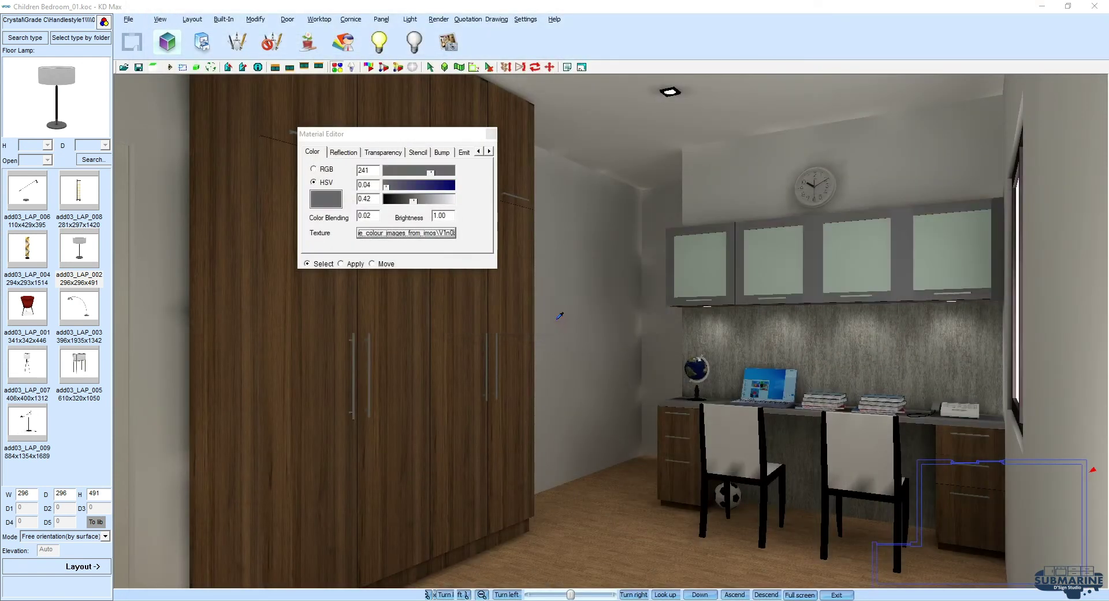
pyautogui.click(429, 234)
pyautogui.click(634, 287)
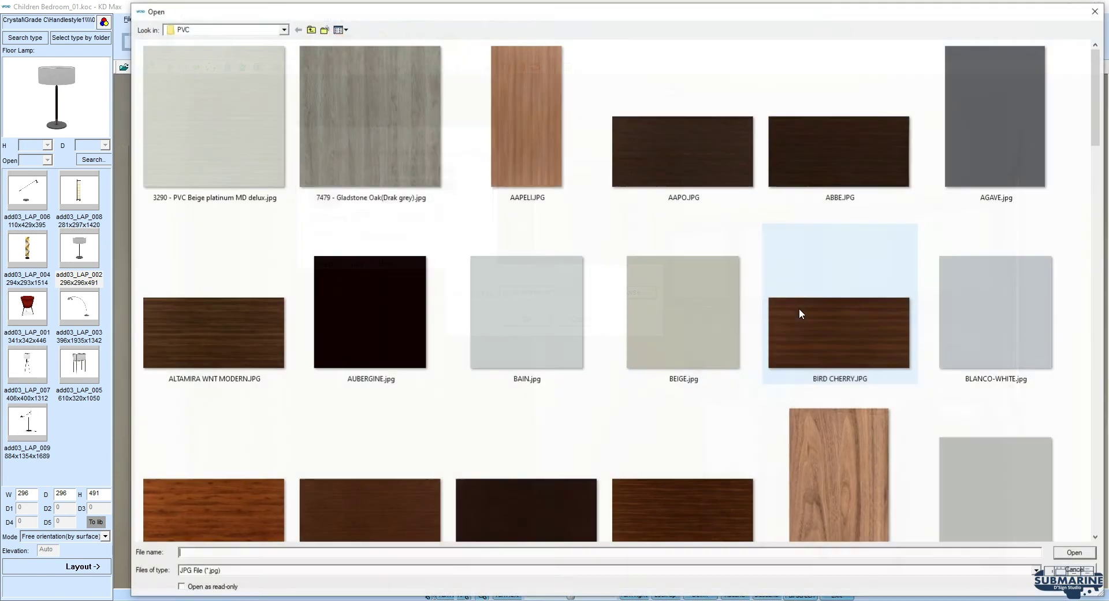
pyautogui.doubleClick(280, 150)
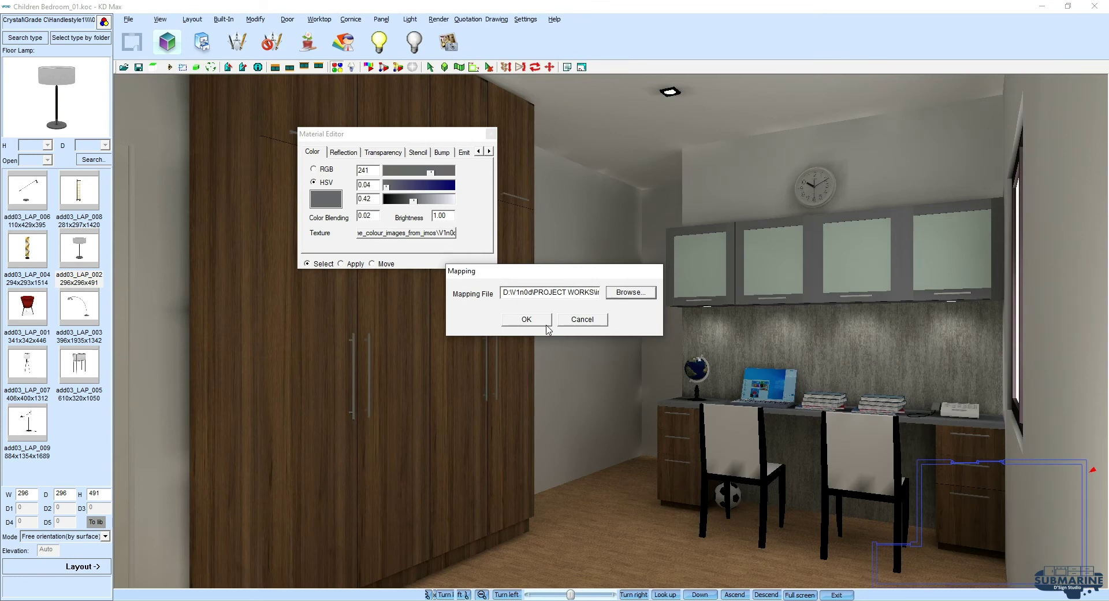
pyautogui.click(542, 321)
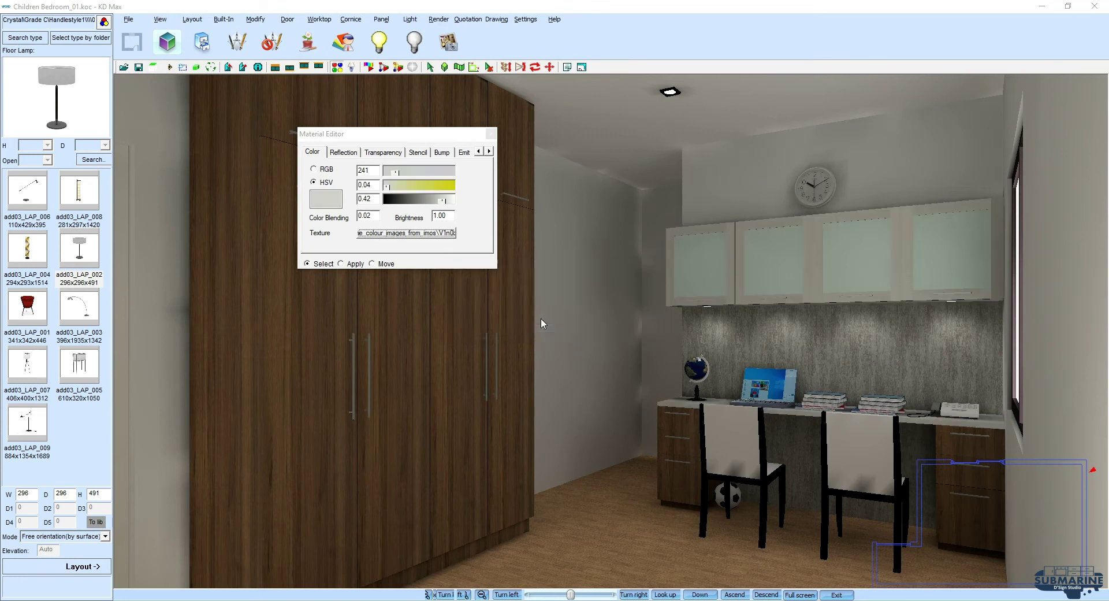
# Step: Apply the ETHERAL swatch from the PU PAINT GLOSSY & MATT folder to the cabinets
pyautogui.click(436, 234)
pyautogui.click(634, 291)
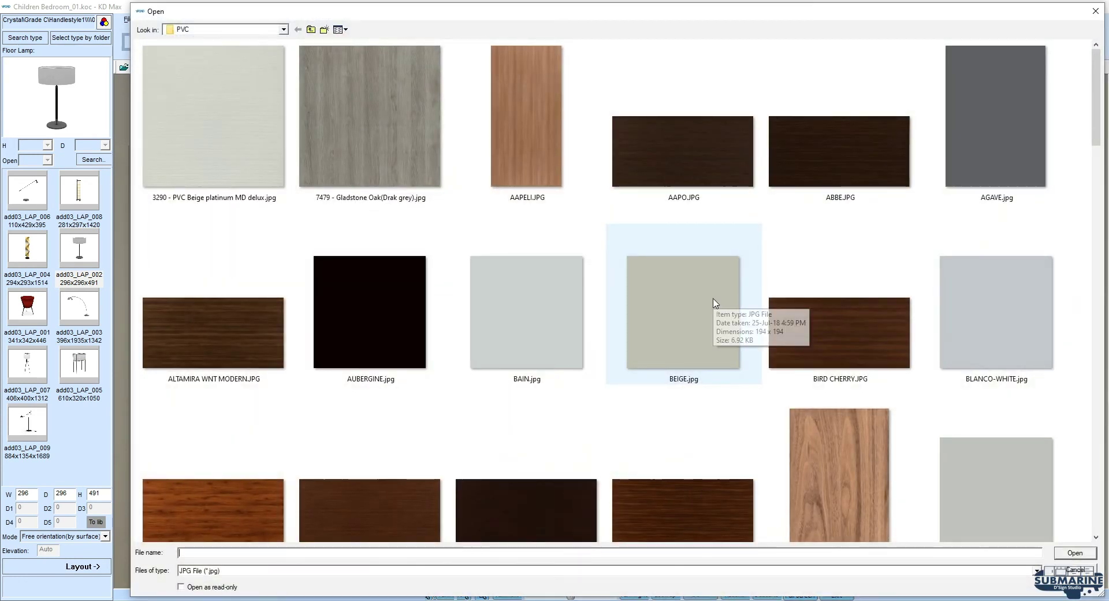
pyautogui.click(219, 173)
pyautogui.press('BackSpace')
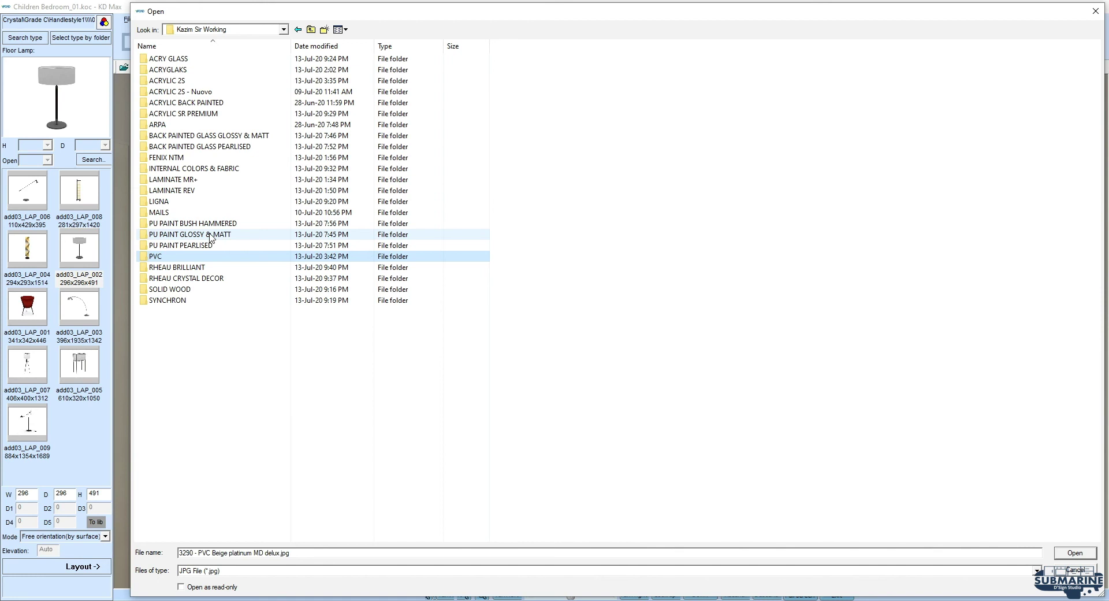
pyautogui.doubleClick(191, 234)
pyautogui.keyDown('ctrl'); pyautogui.scroll(2, 591, 378); pyautogui.keyUp('ctrl')
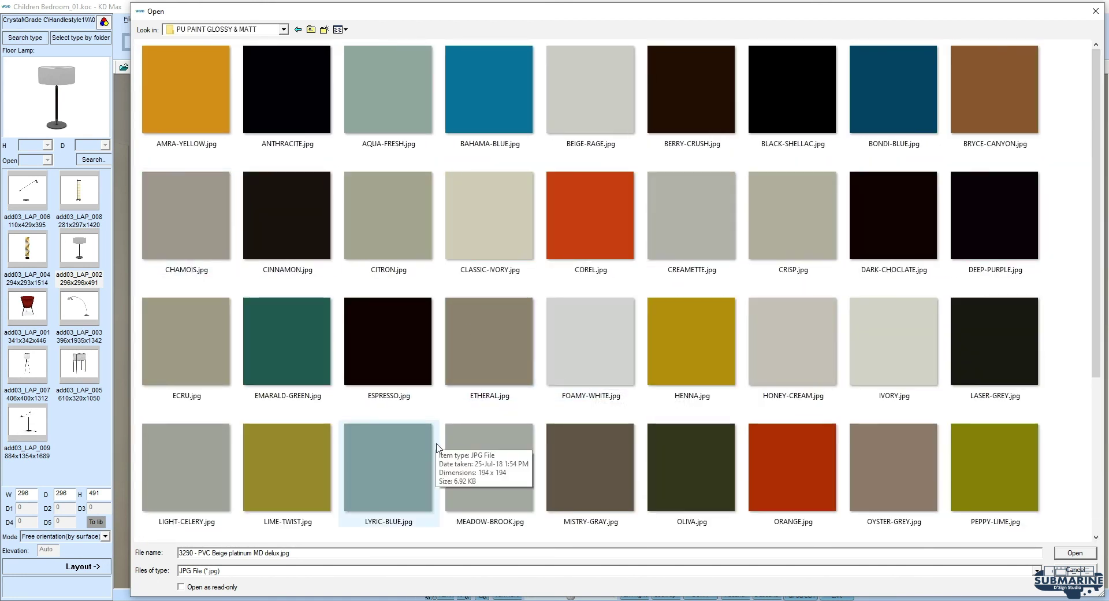
pyautogui.doubleClick(458, 343)
pyautogui.click(527, 318)
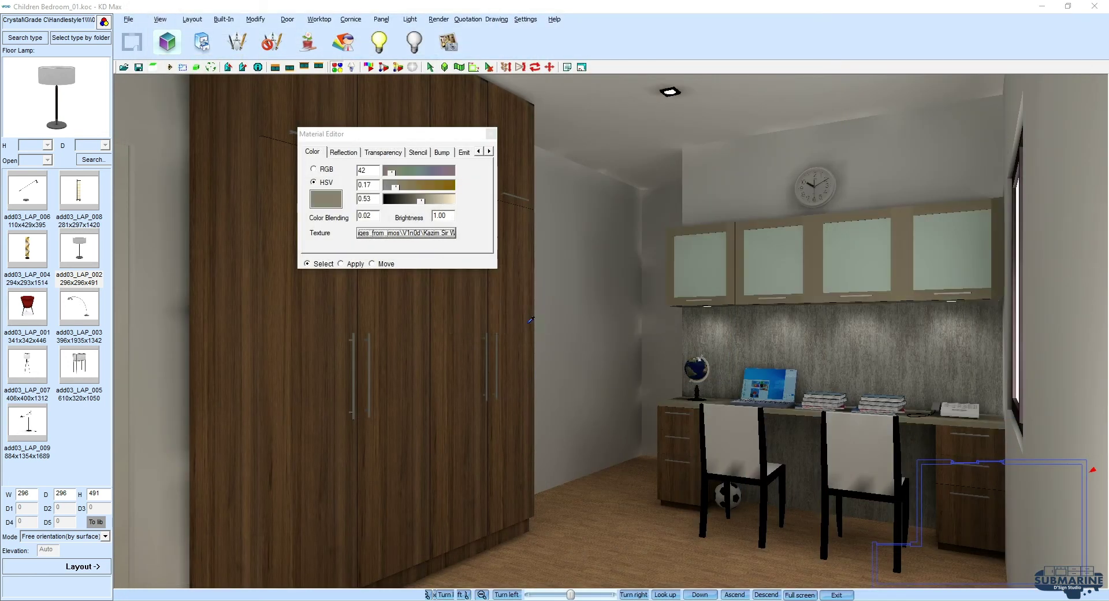
# Step: Switch the cabinets to the CRISP paint swatch and close the Material Editor
pyautogui.click(460, 231)
pyautogui.click(639, 292)
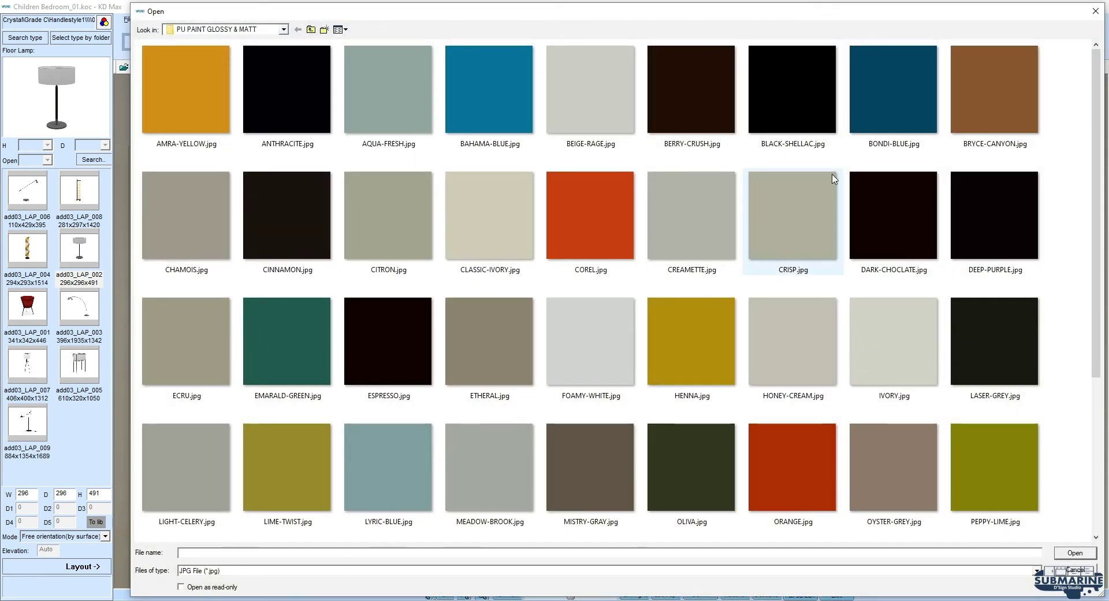
pyautogui.doubleClick(818, 241)
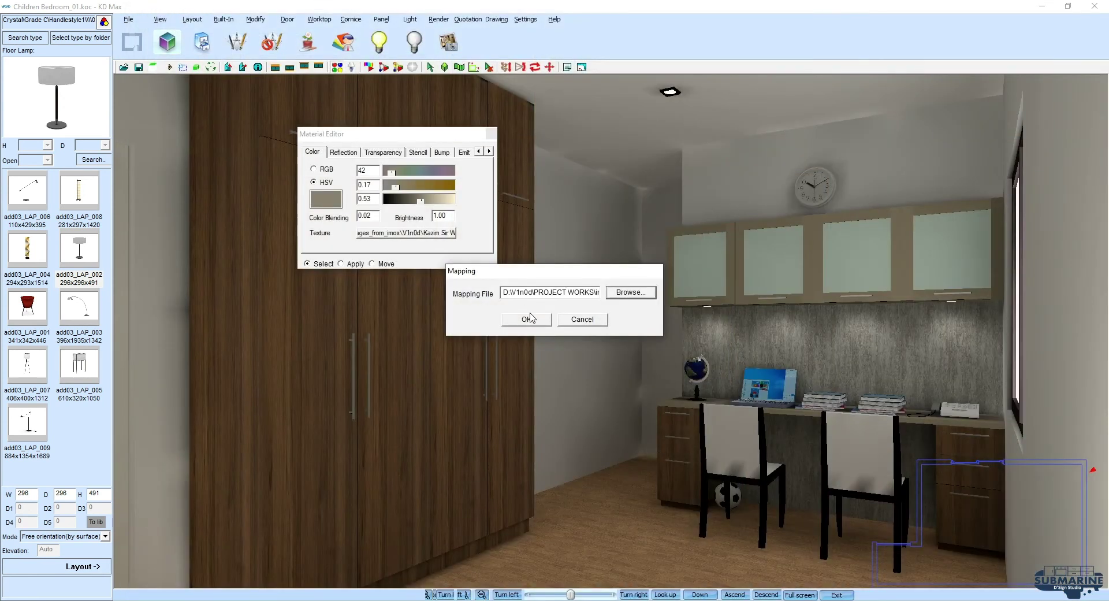
pyautogui.click(535, 312)
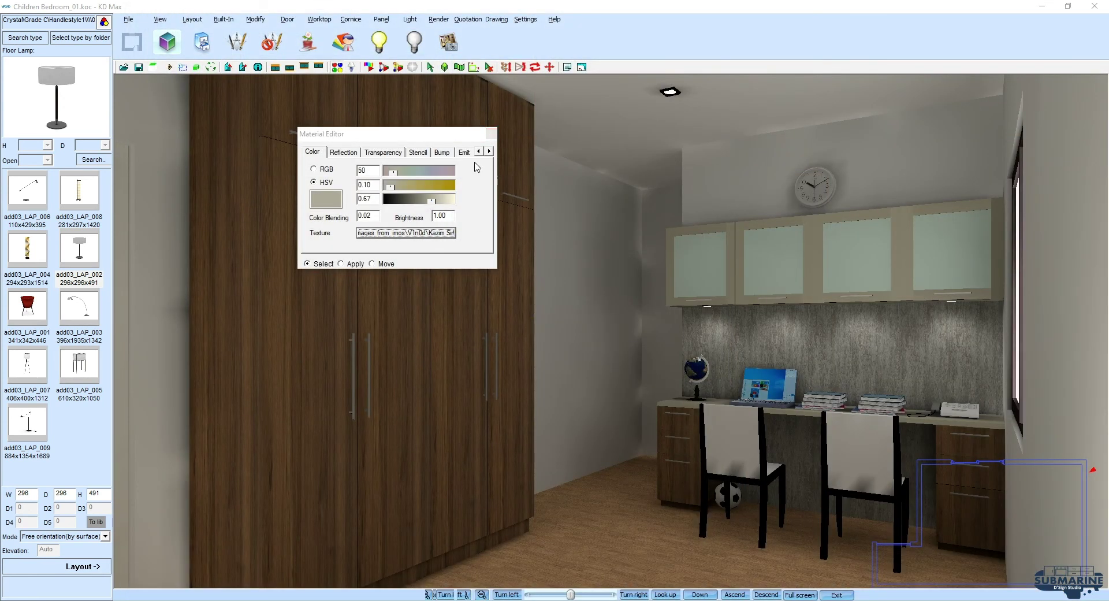
pyautogui.click(491, 133)
# Step: Render a raytraced preview, then lower the wooden floor's reflection from 0.14 to 0.08
pyautogui.click(523, 359)
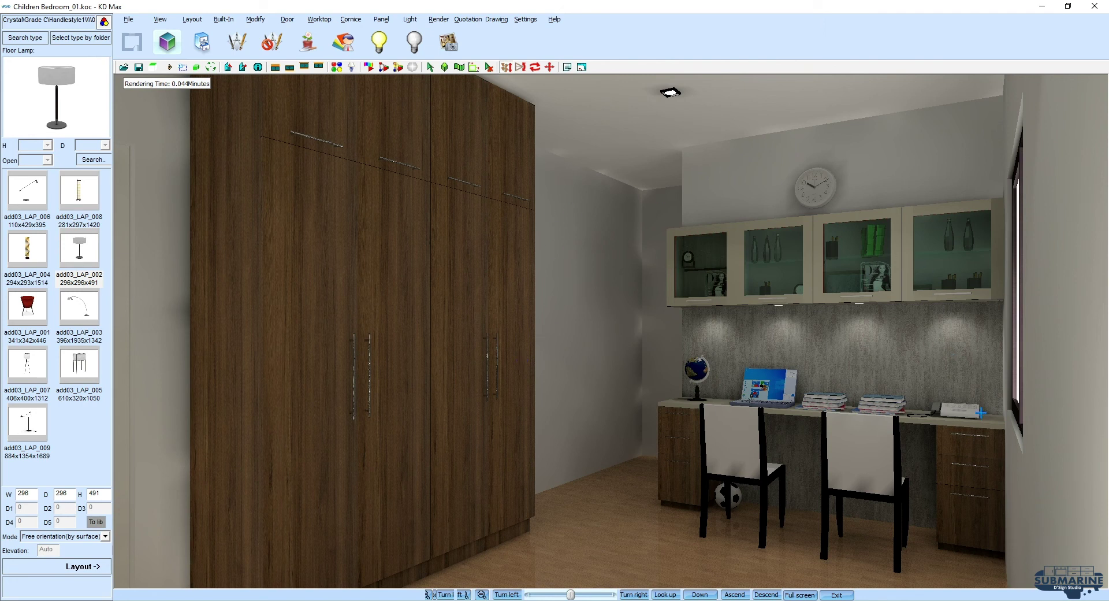
pyautogui.press('Escape')
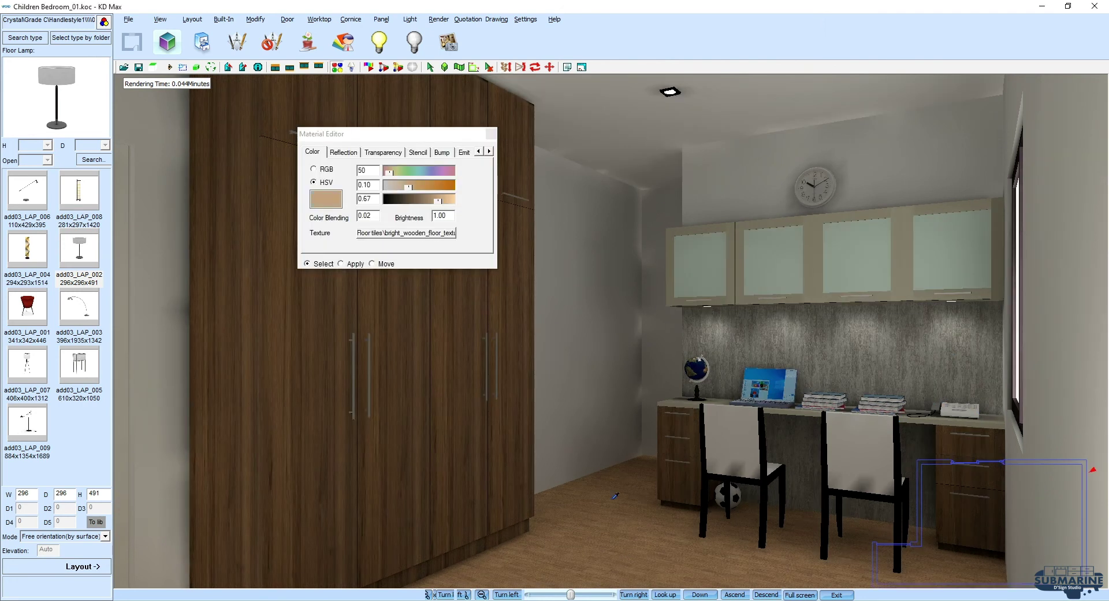
pyautogui.click(344, 152)
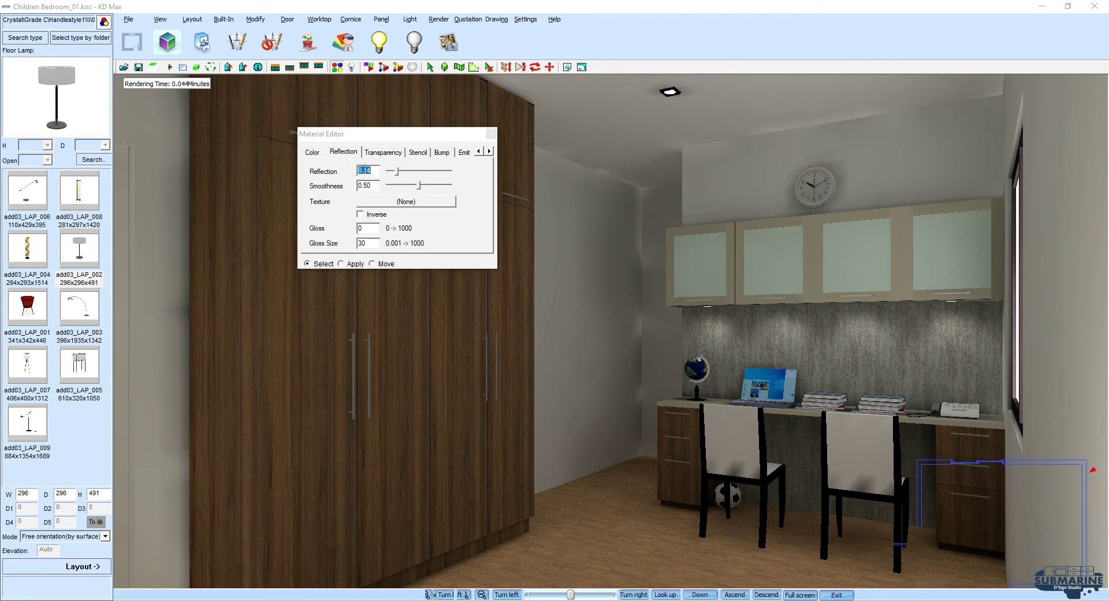
pyautogui.click(388, 171)
# Step: Close the material editor, tilt the view down and pick the floor for fit mapping
pyautogui.click(490, 134)
pyautogui.moveTo(686, 312); pyautogui.dragTo(695, 273)
pyautogui.press('Escape')
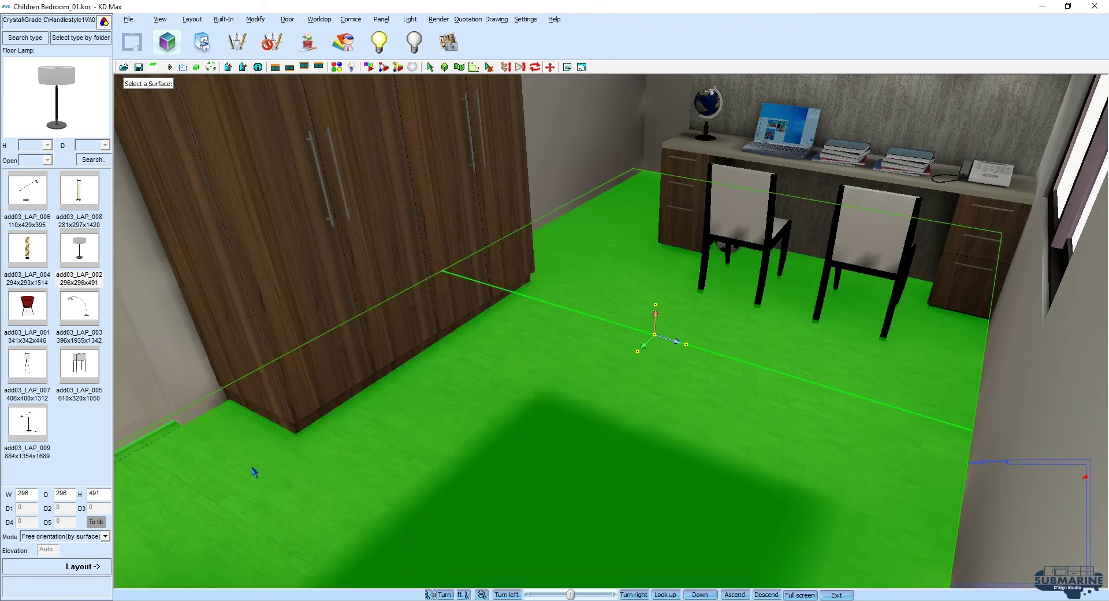
pyautogui.click(253, 465)
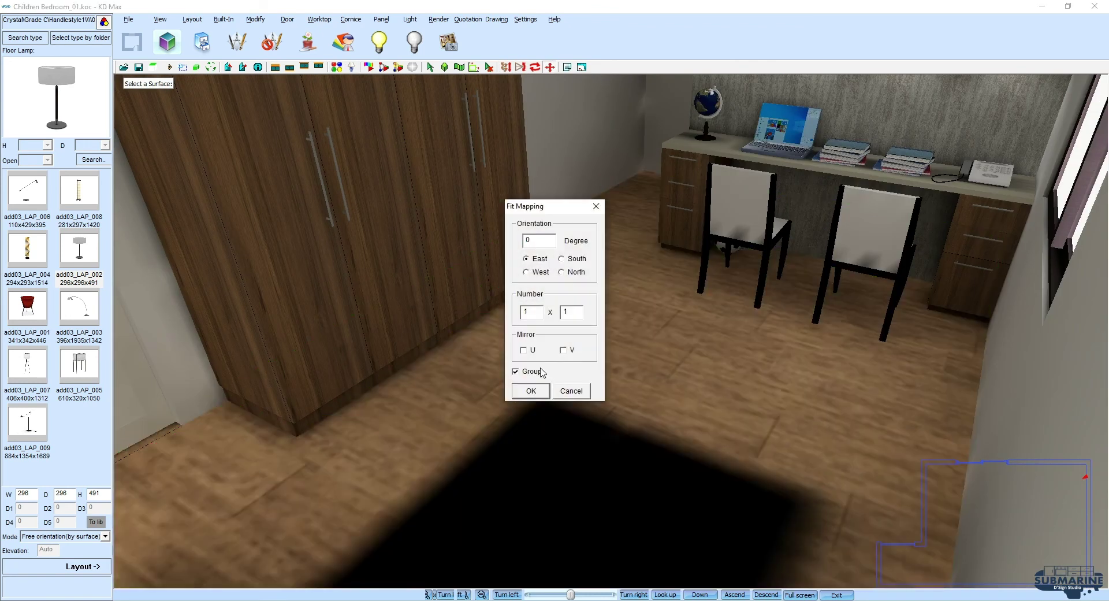
# Step: Tile the wooden floor texture 4 × 4 and confirm the fit
pyautogui.write('2')
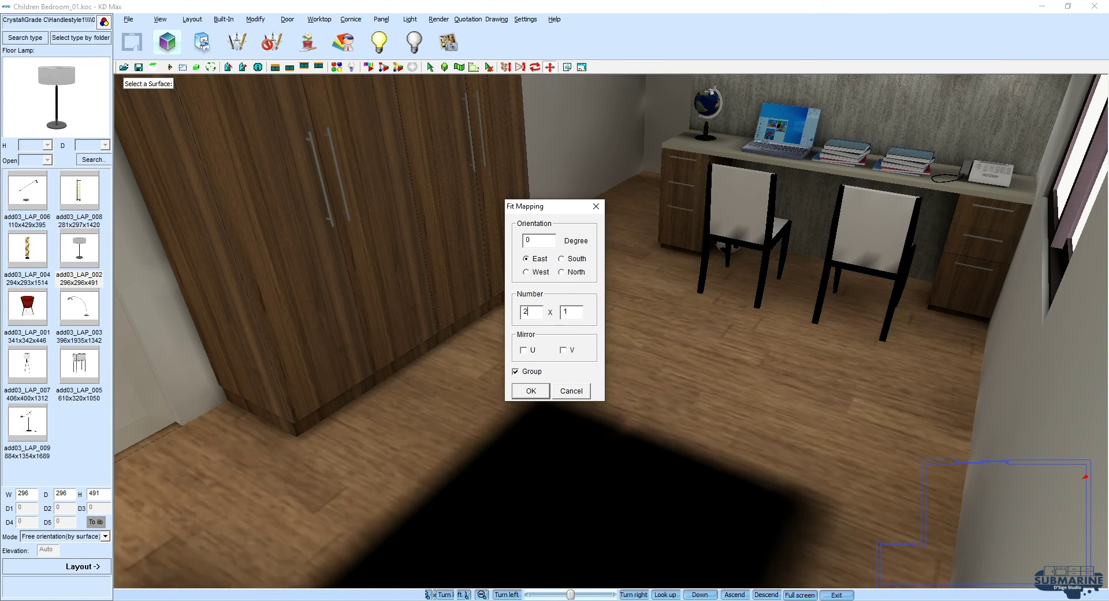
pyautogui.press('BackSpace')
pyautogui.write('4')
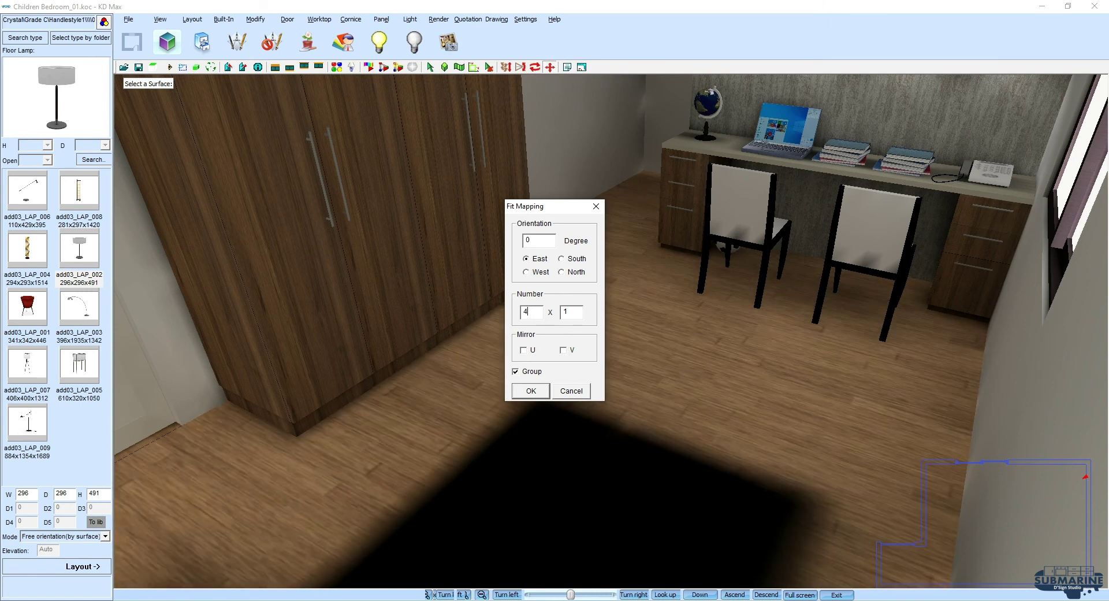
pyautogui.press('Tab')
pyautogui.write('2')
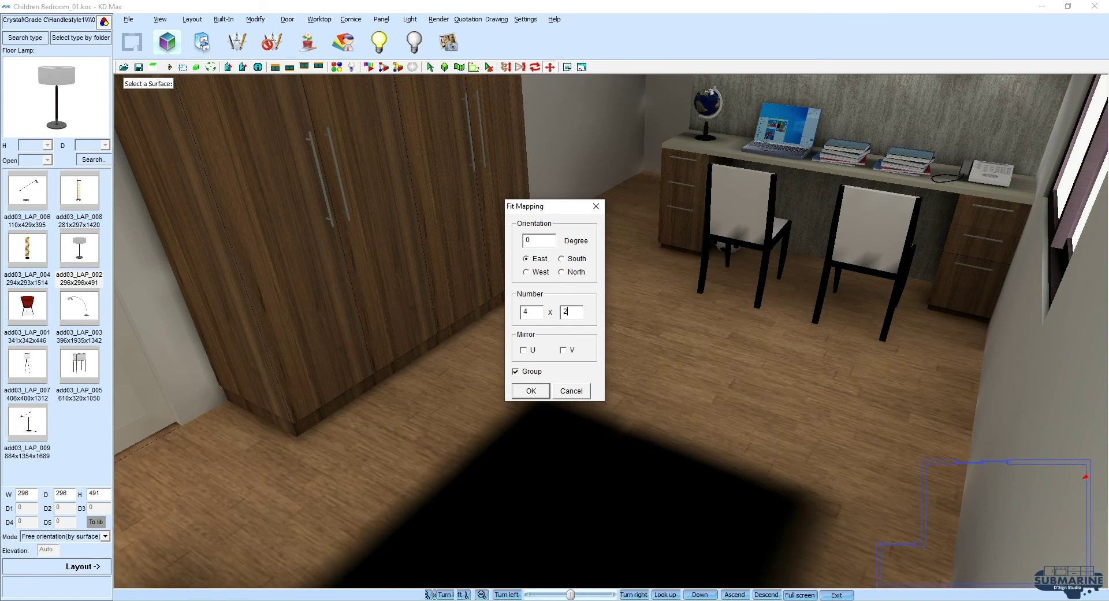
pyautogui.press('BackSpace')
pyautogui.write('4')
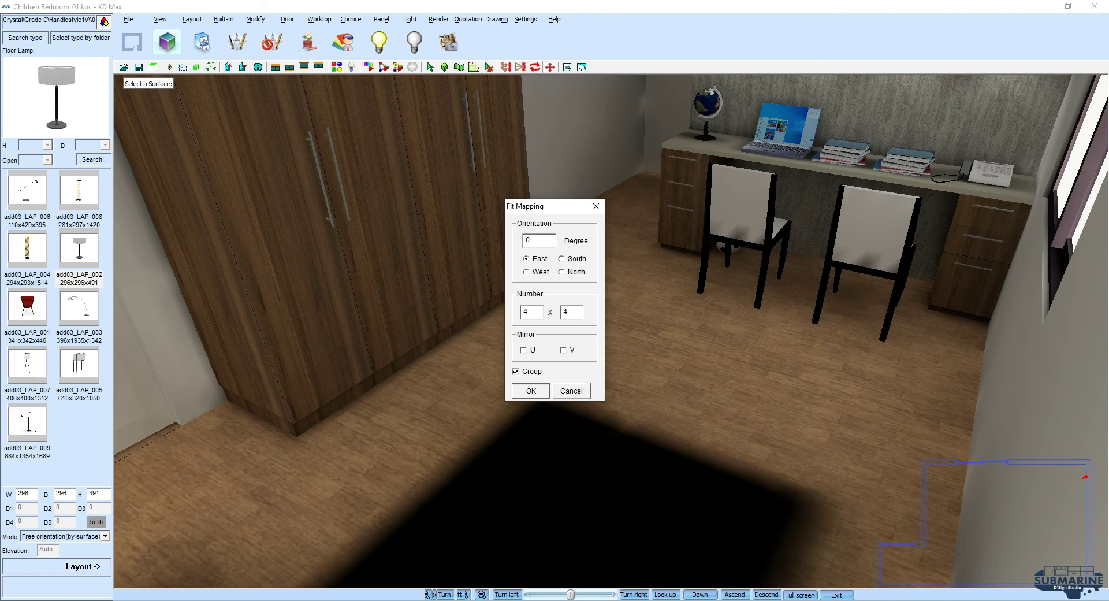
pyautogui.write('5')
pyautogui.press('Return')
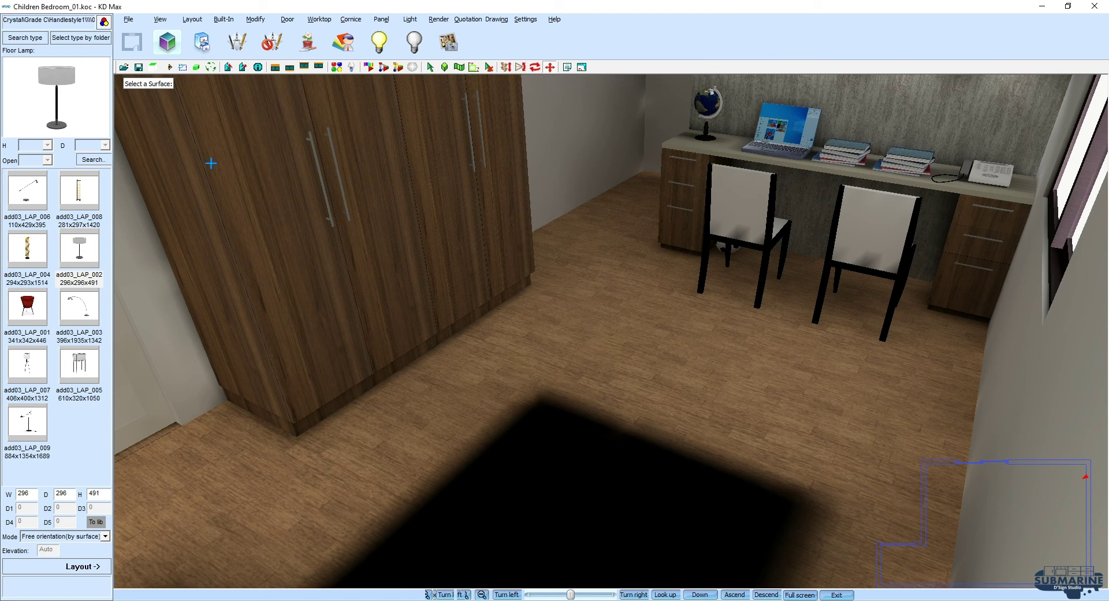
pyautogui.click(211, 67)
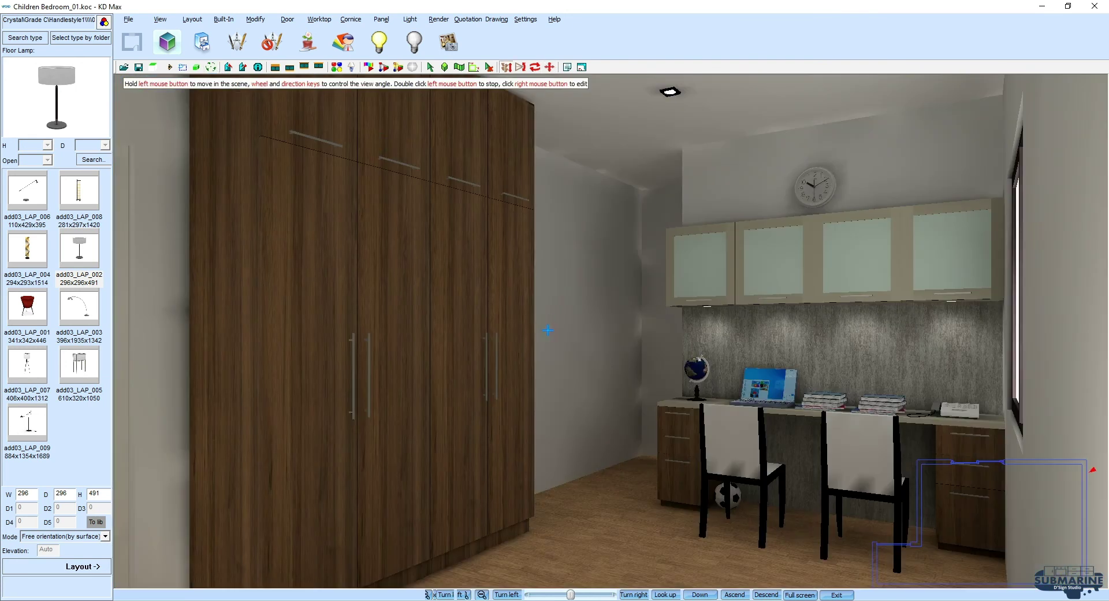
# Step: Render a raytraced preview and select the cabinet glass material for editing
pyautogui.press('Return')
pyautogui.click(932, 283)
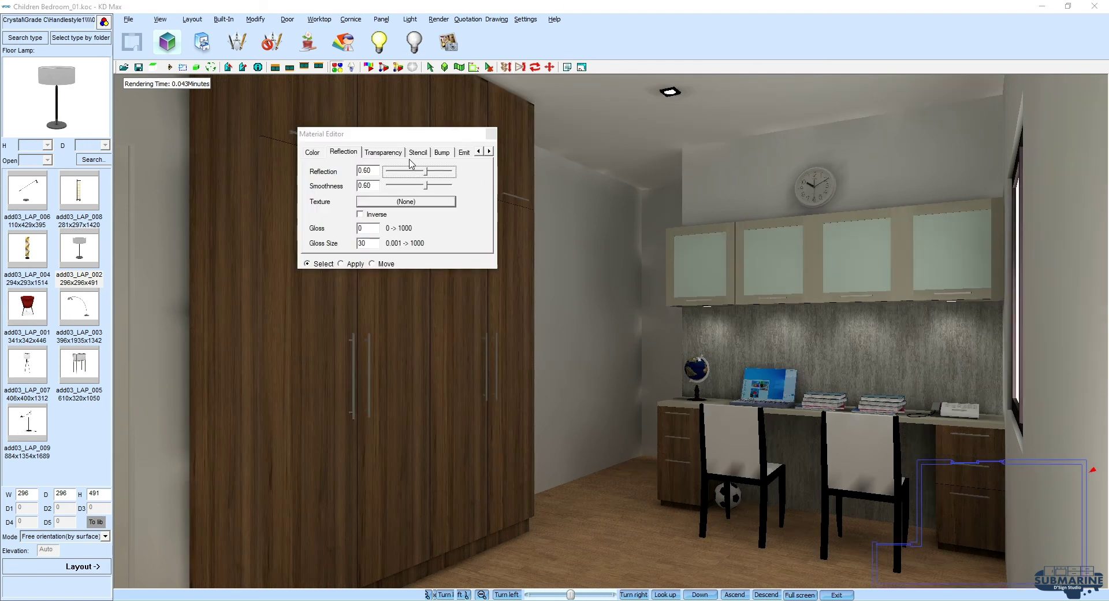
pyautogui.click(383, 152)
pyautogui.click(490, 134)
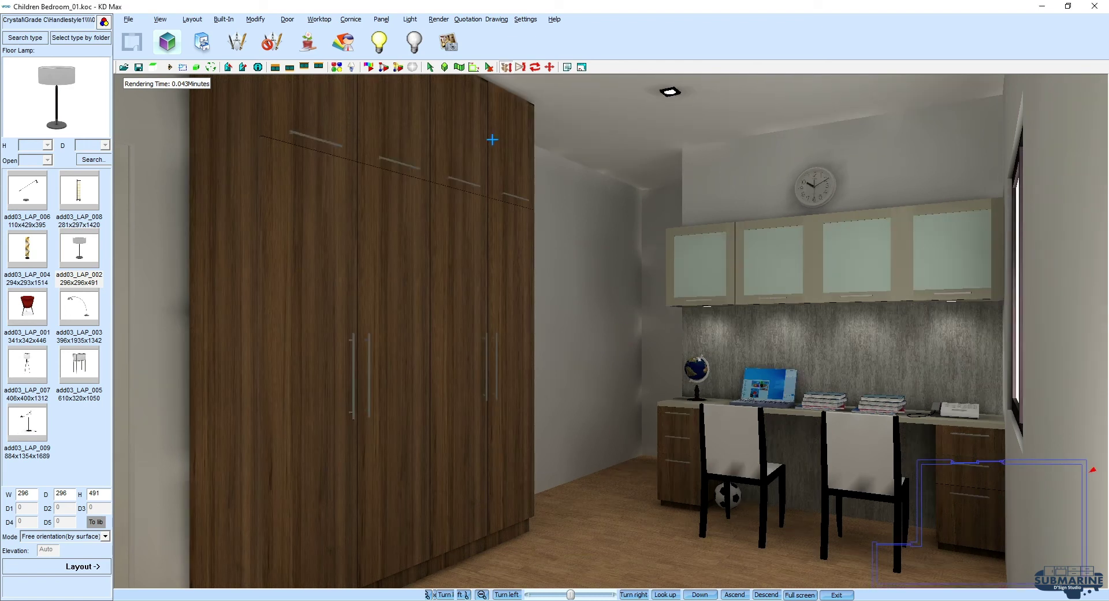
pyautogui.click(667, 256)
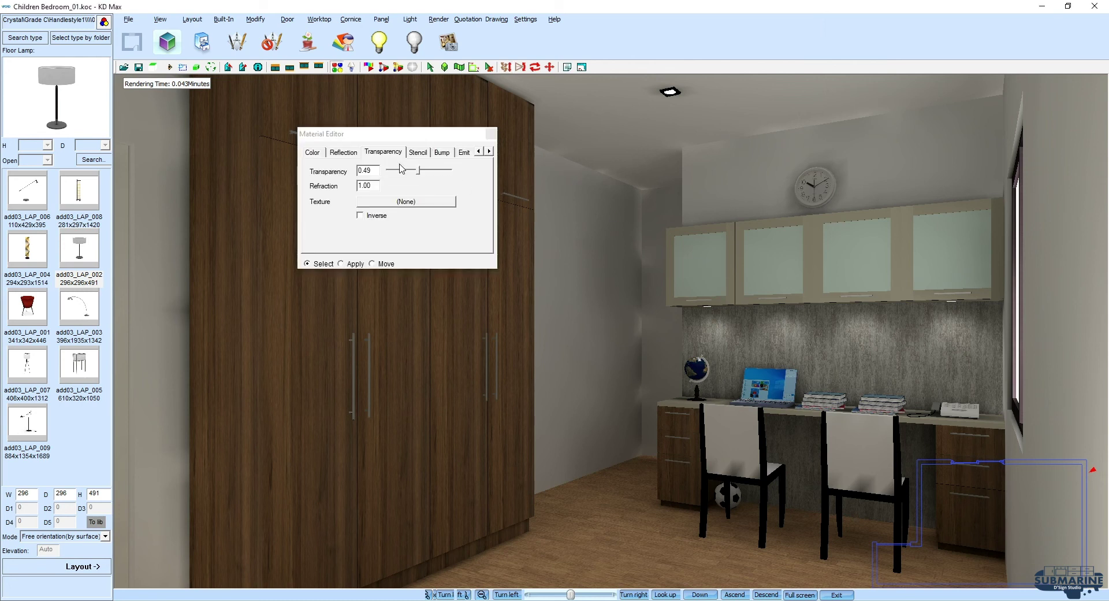
# Step: Set the cabinet glass transparency to 0.68 and re-render the view
pyautogui.click(313, 152)
pyautogui.click(367, 199)
pyautogui.write('0')
pyautogui.click(367, 184)
pyautogui.write('0')
pyautogui.click(491, 134)
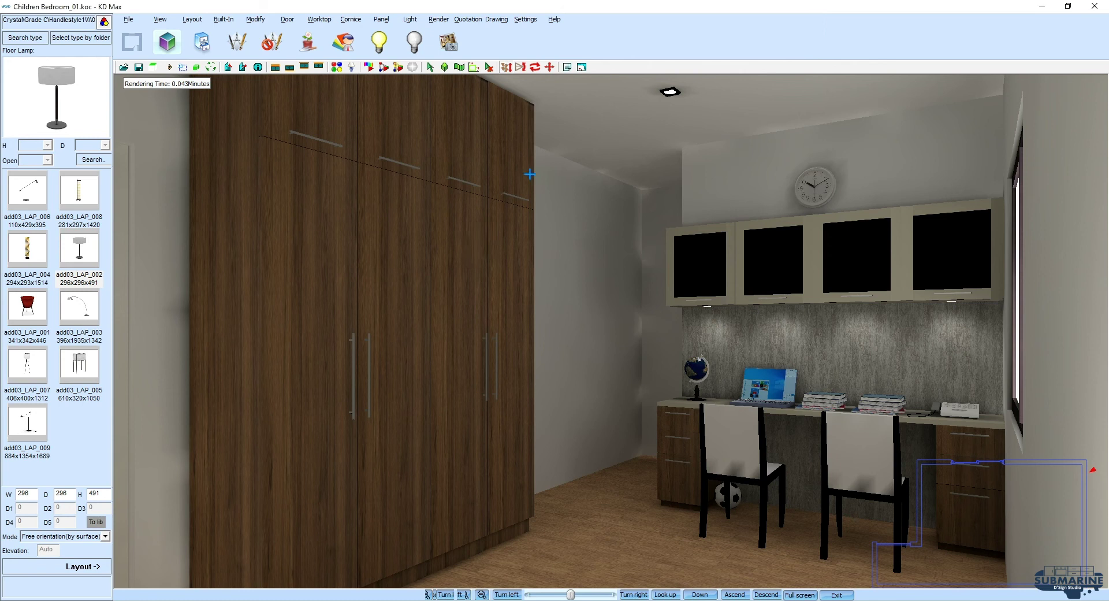
pyautogui.click(524, 359)
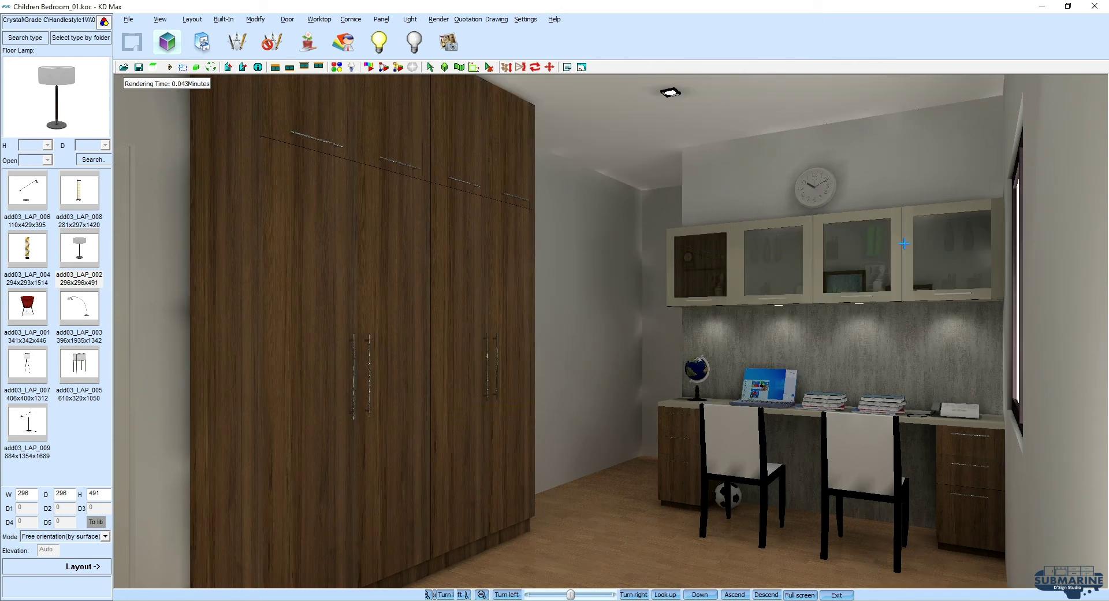
pyautogui.click(383, 152)
pyautogui.moveTo(444, 172); pyautogui.dragTo(433, 171)
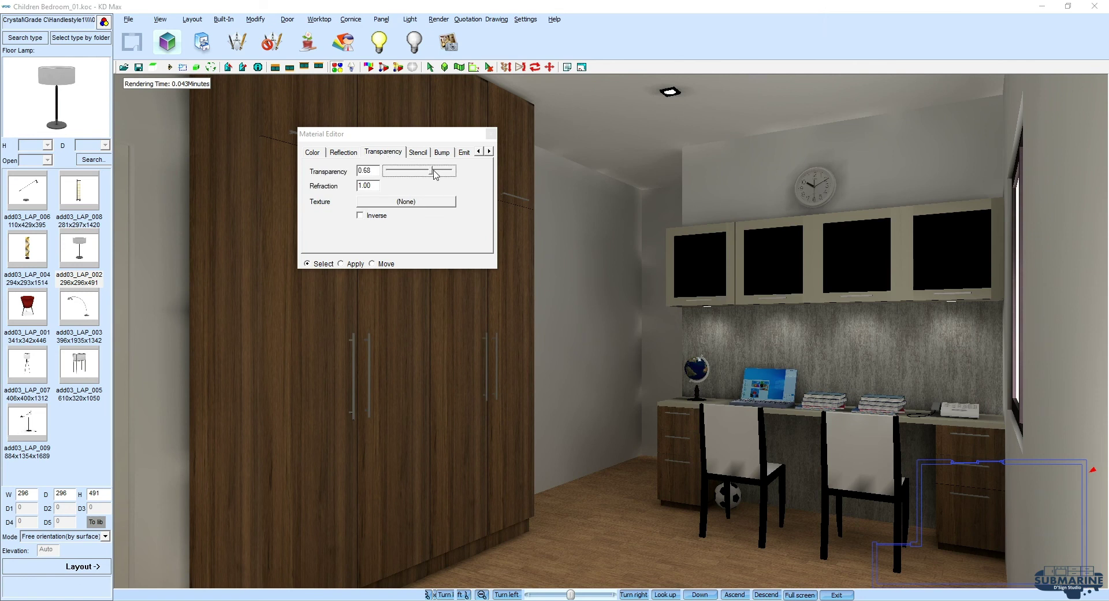
pyautogui.click(491, 133)
pyautogui.click(520, 359)
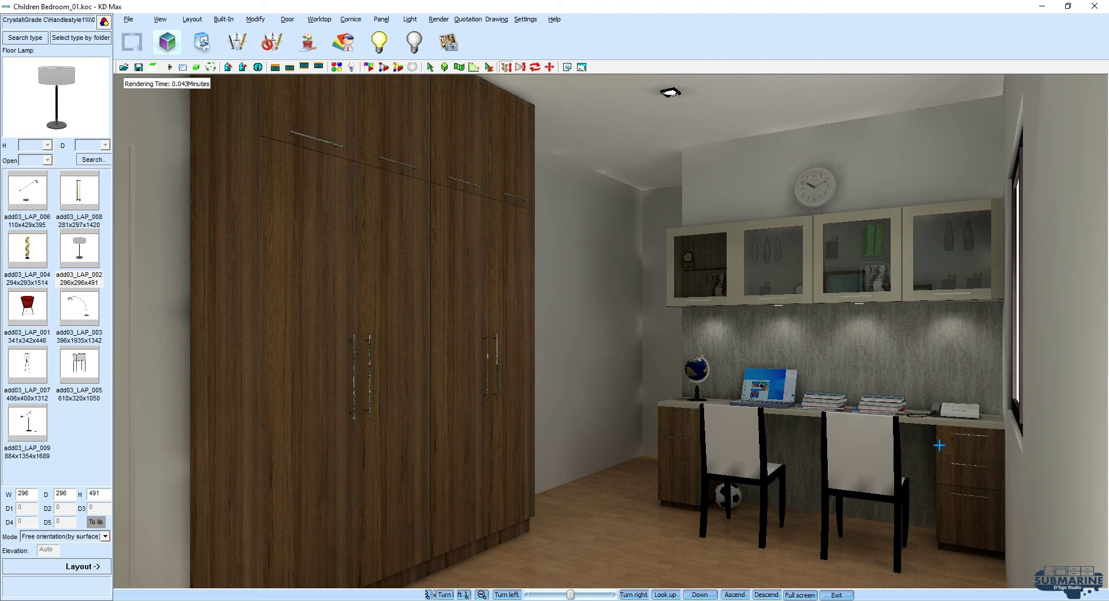
# Step: Apply the wardrobe's wood material to both desk chair frames and close the editor
pyautogui.click(718, 477)
pyautogui.click(341, 263)
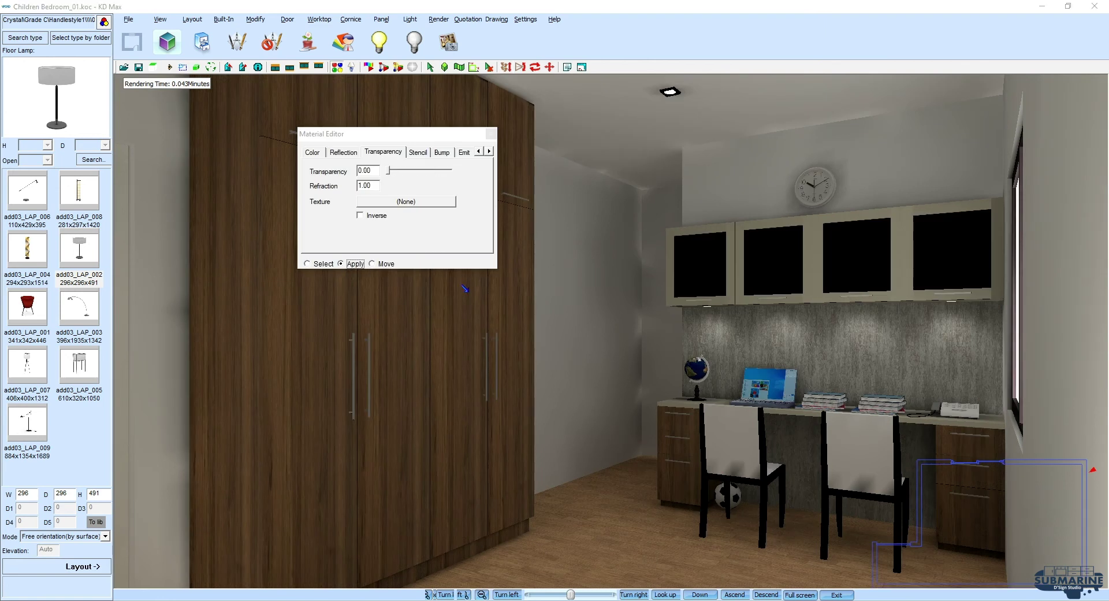
pyautogui.click(854, 444)
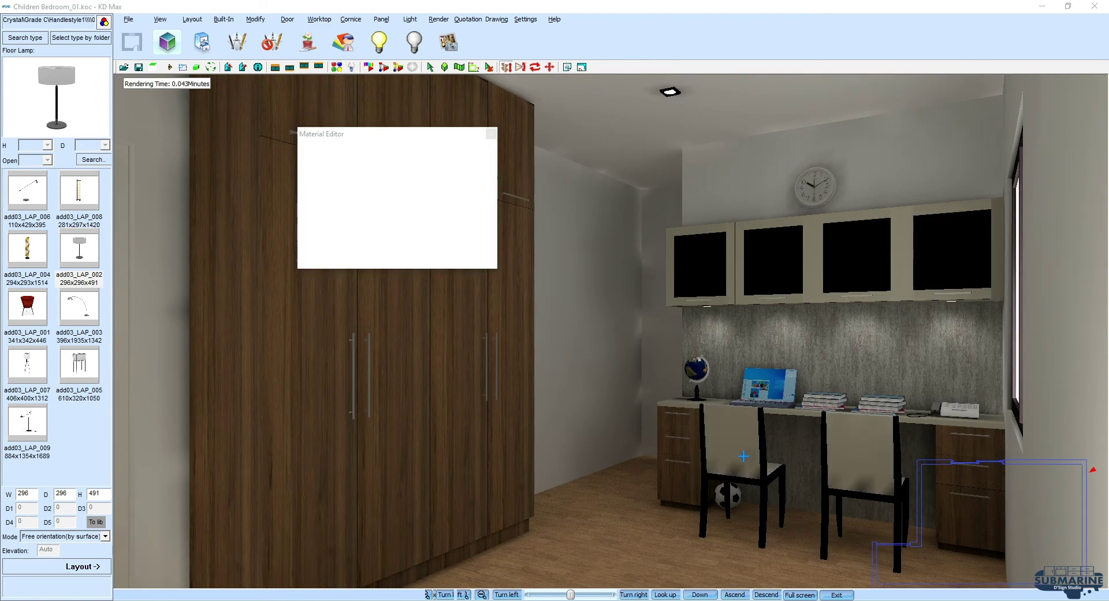
pyautogui.click(346, 263)
pyautogui.click(760, 498)
pyautogui.click(894, 499)
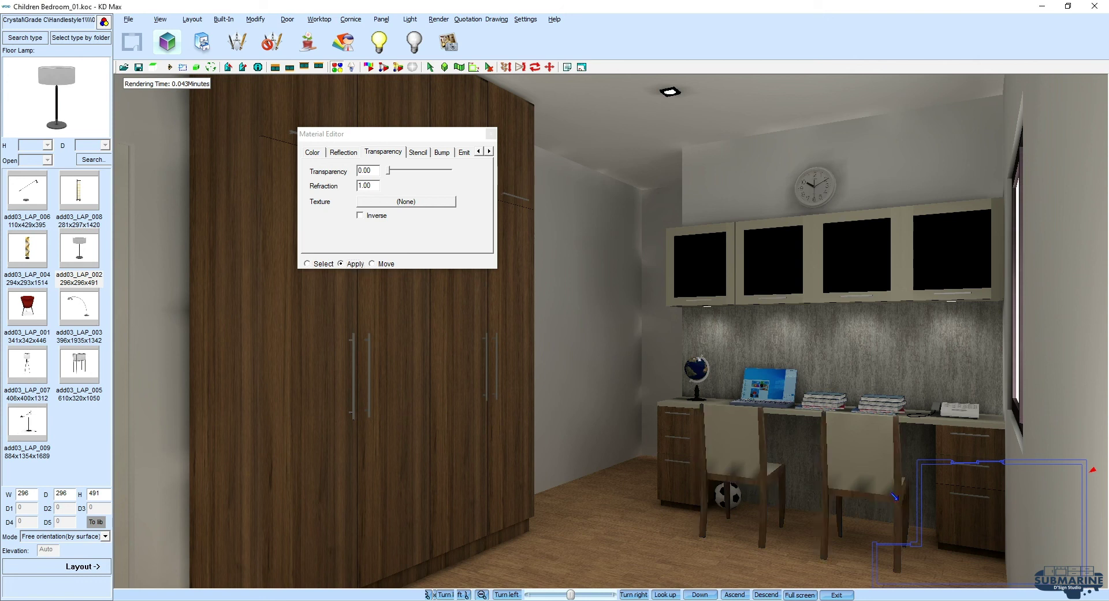
pyautogui.click(347, 264)
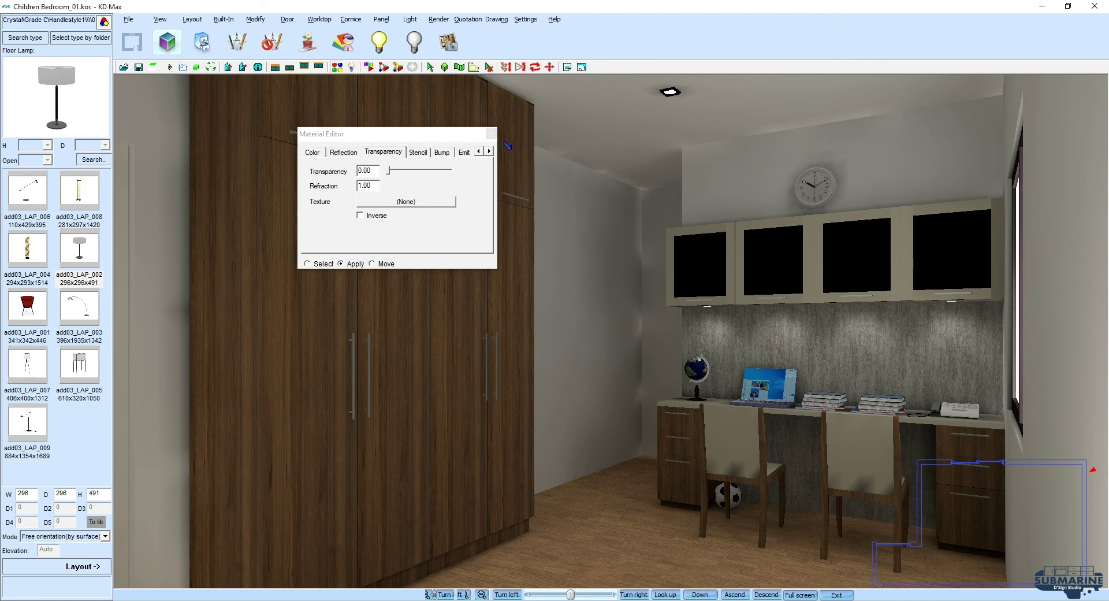
pyautogui.click(490, 133)
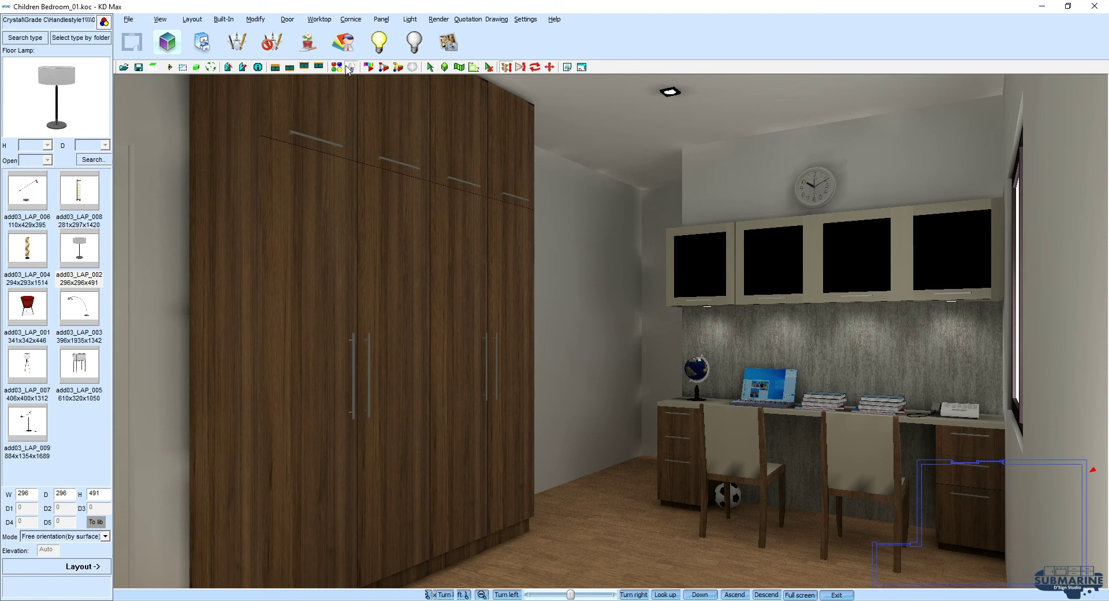
# Step: Switch the desk lights to IES type and load a Wall Lamp .ies profile
pyautogui.click(350, 67)
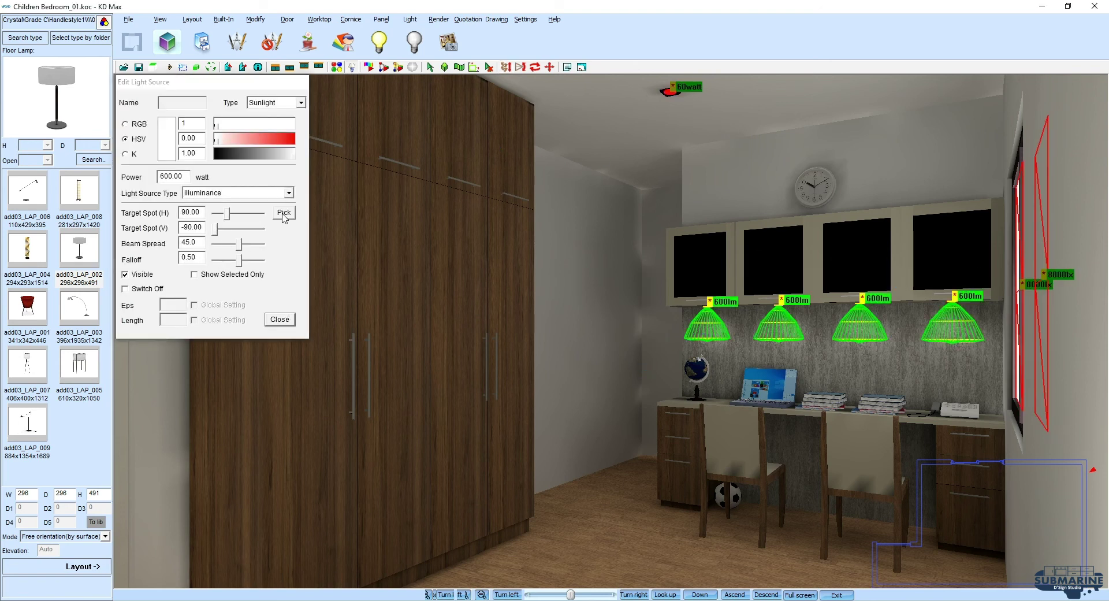
pyautogui.click(258, 104)
pyautogui.click(271, 142)
pyautogui.click(181, 29)
pyautogui.click(210, 152)
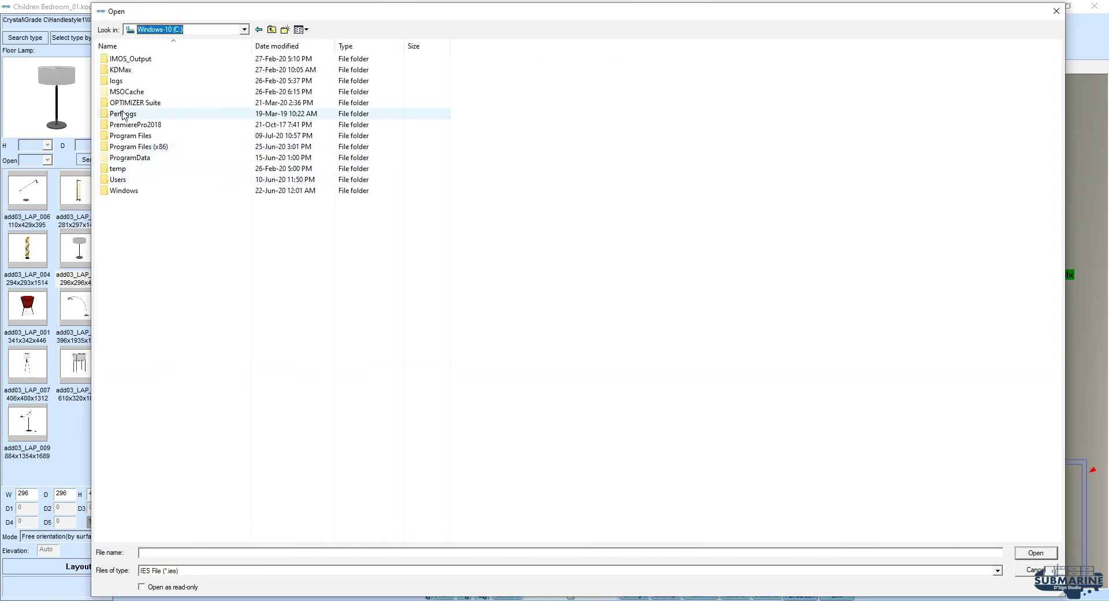
pyautogui.doubleClick(140, 75)
pyautogui.doubleClick(117, 148)
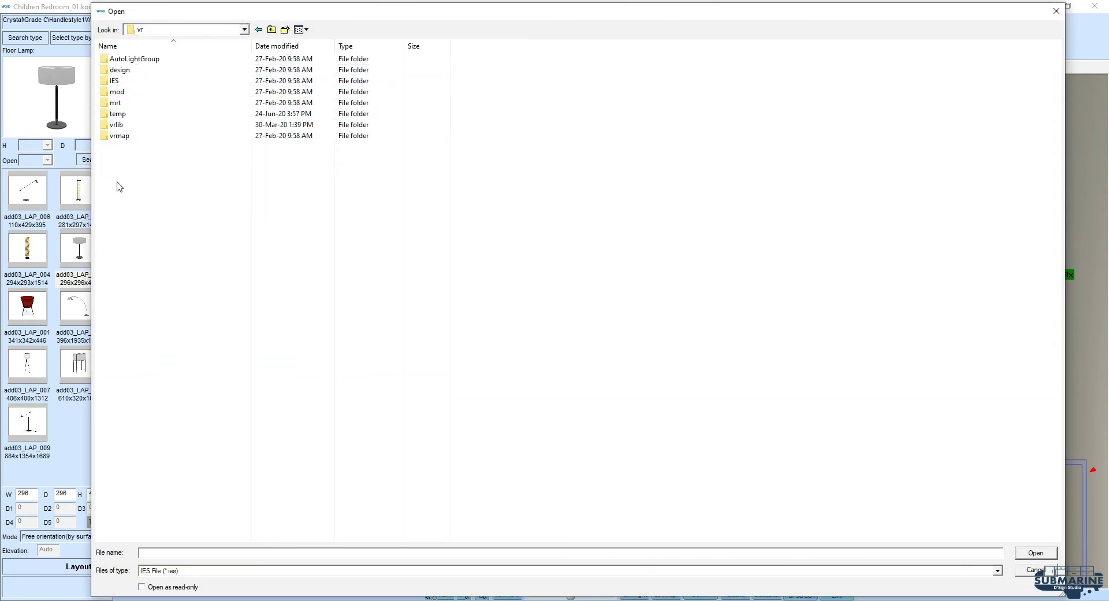
pyautogui.doubleClick(123, 82)
pyautogui.doubleClick(126, 102)
pyautogui.doubleClick(355, 83)
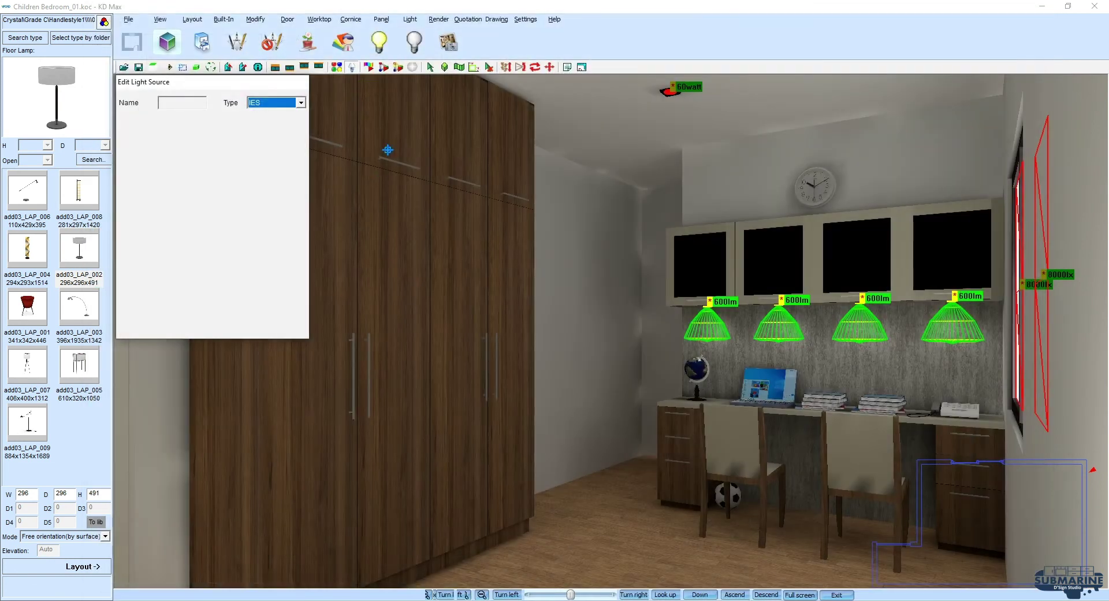
# Step: Tint the lights warm yellow (hue 47), set 900 lm power, and render
pyautogui.click(227, 125)
pyautogui.click(223, 140)
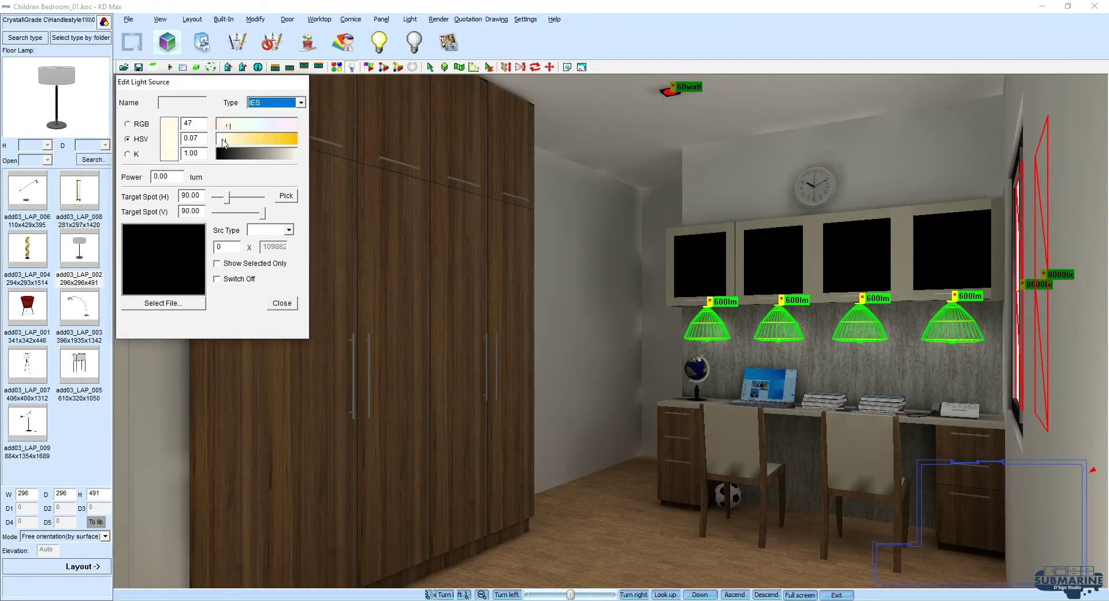
pyautogui.doubleClick(164, 176)
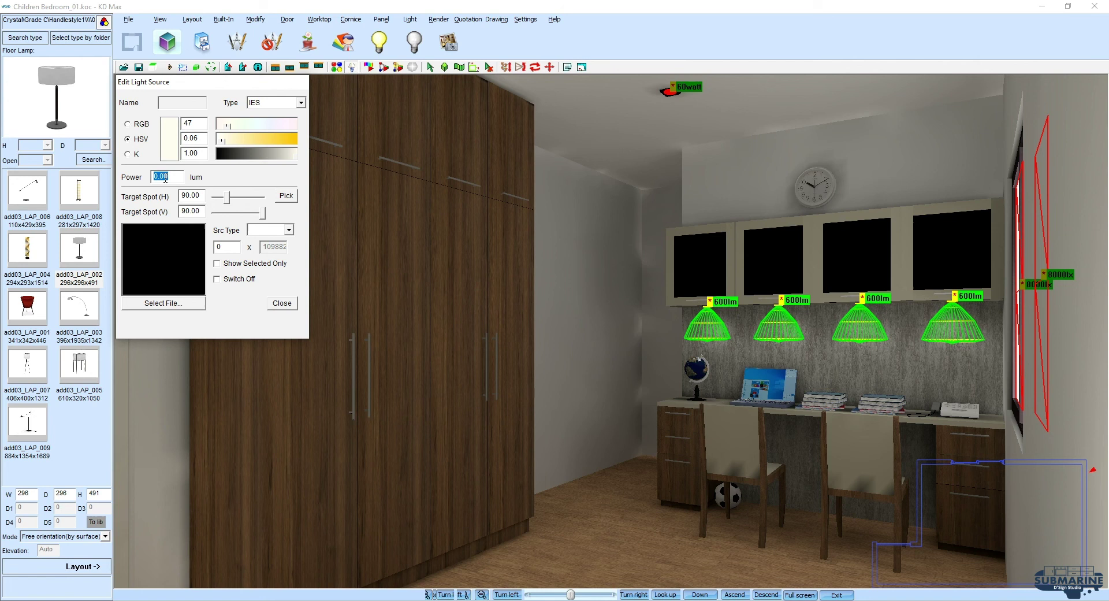
pyautogui.write('900')
pyautogui.click(282, 303)
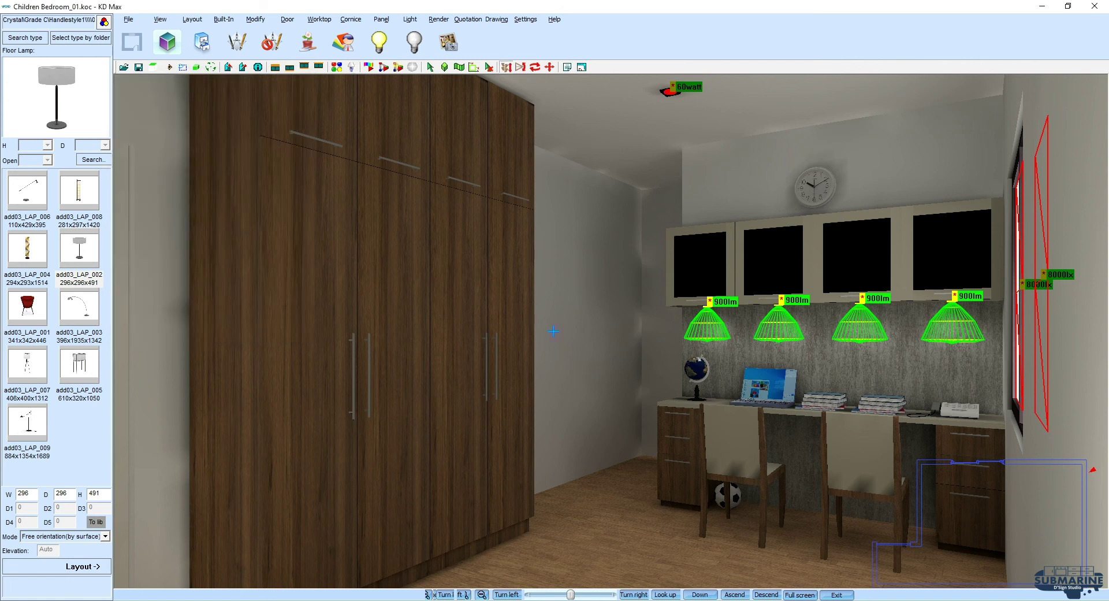
pyautogui.press('Return')
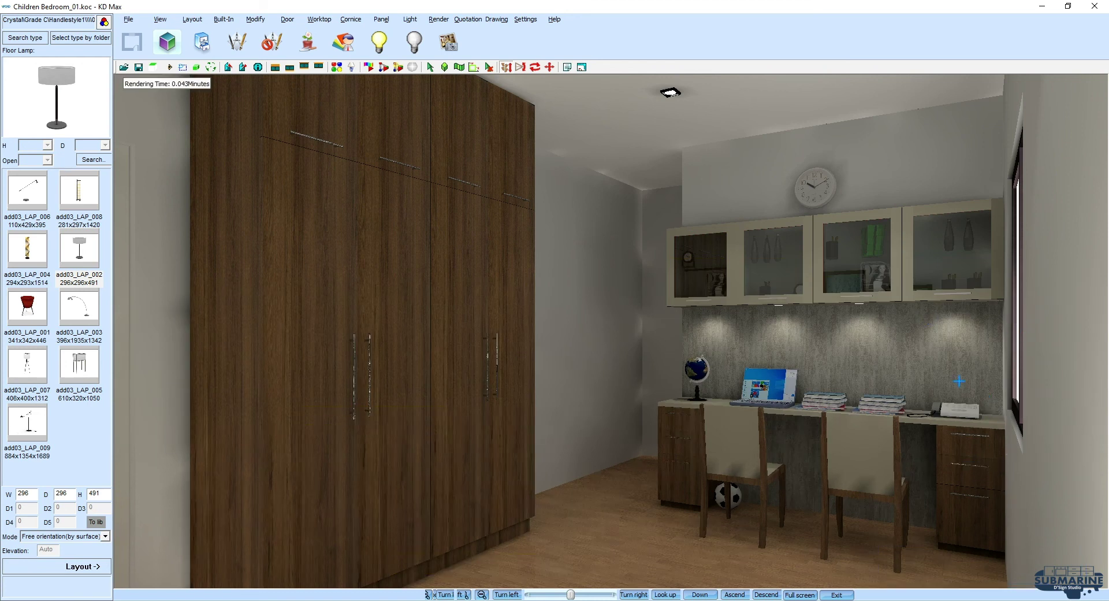
# Step: Raise the wooden floor material's reflection to 0.14 and close the Material Editor
pyautogui.doubleClick(599, 543)
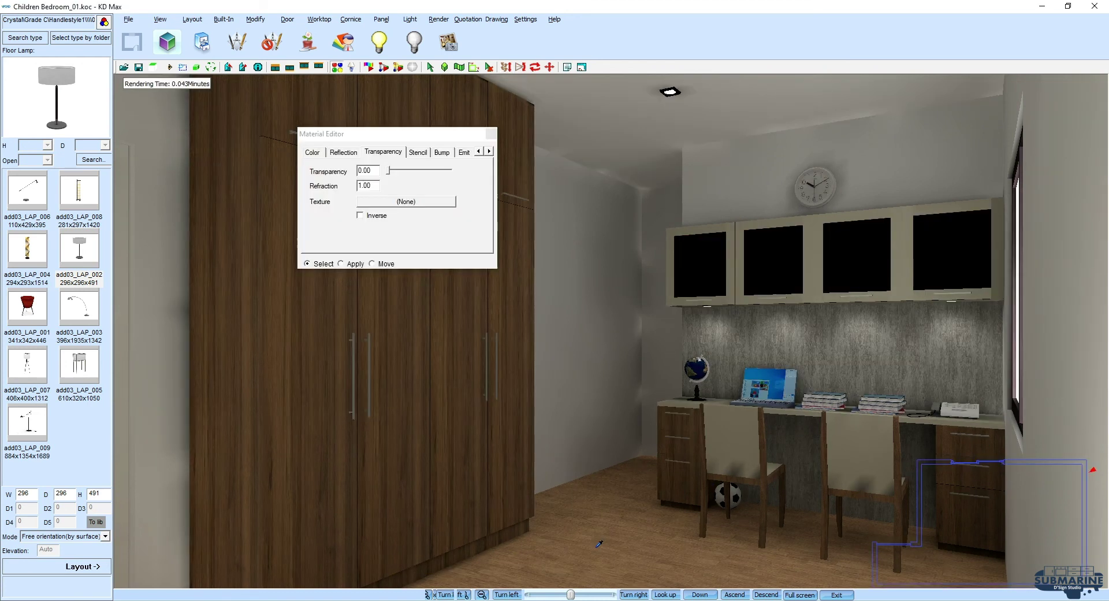
pyautogui.click(357, 153)
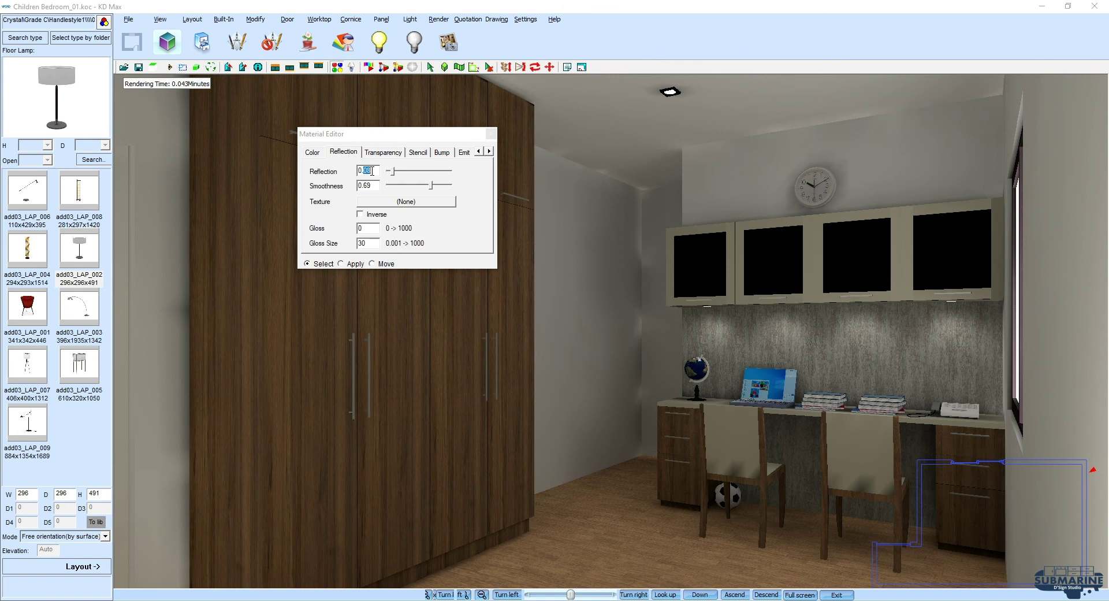
pyautogui.write('0.14')
pyautogui.click(491, 134)
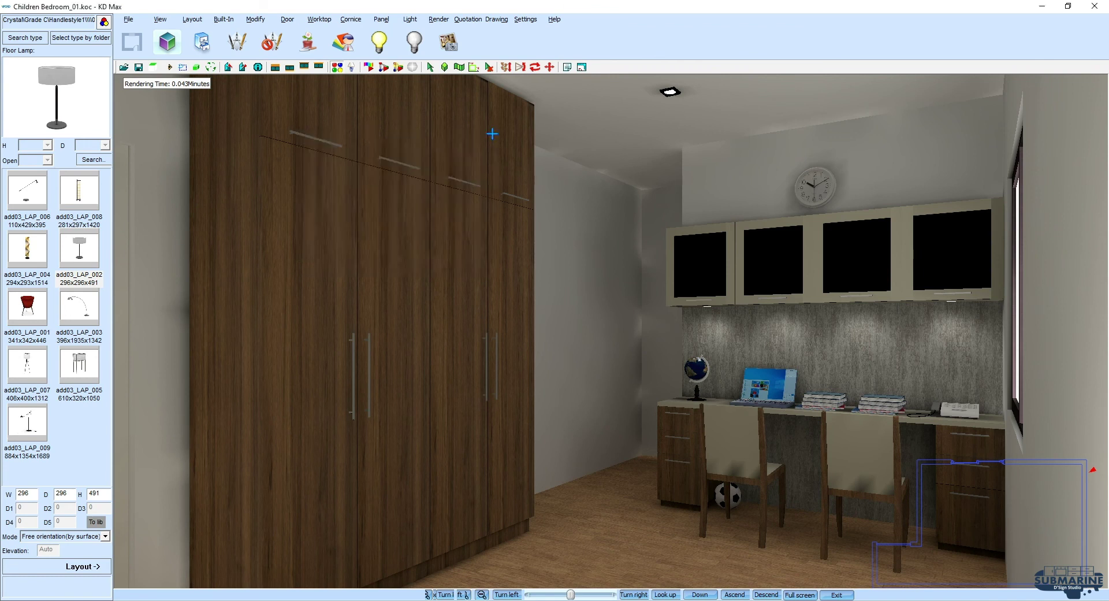
pyautogui.hotkey('ctrl', 's')
# Step: Save the image into the pasted Views folder path under the name 'hilom_1'
pyautogui.hotkey('ctrl', 'v')
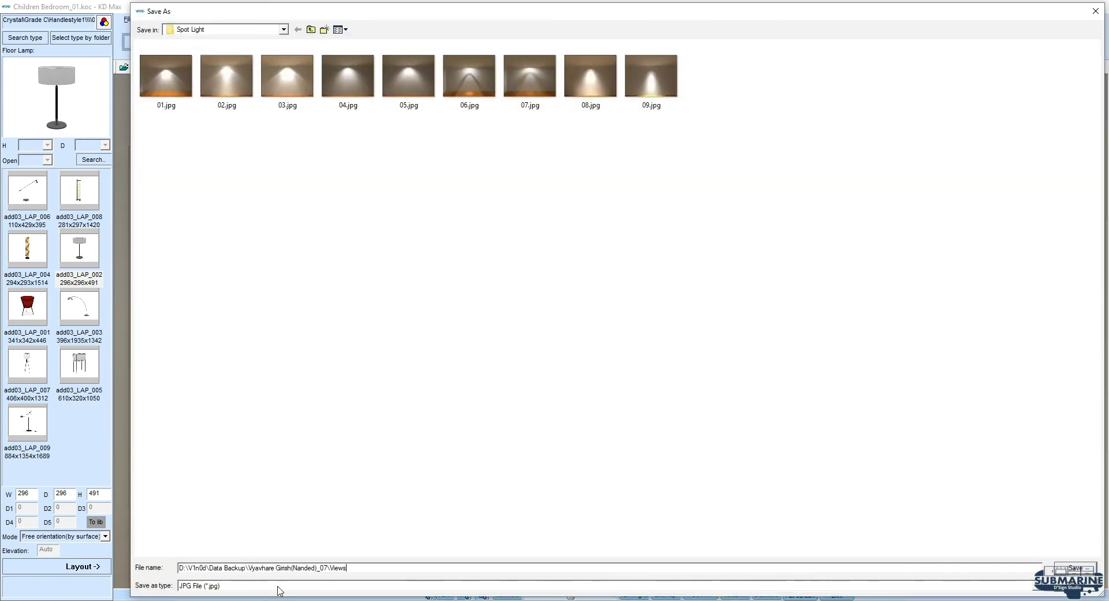
pyautogui.press('Return')
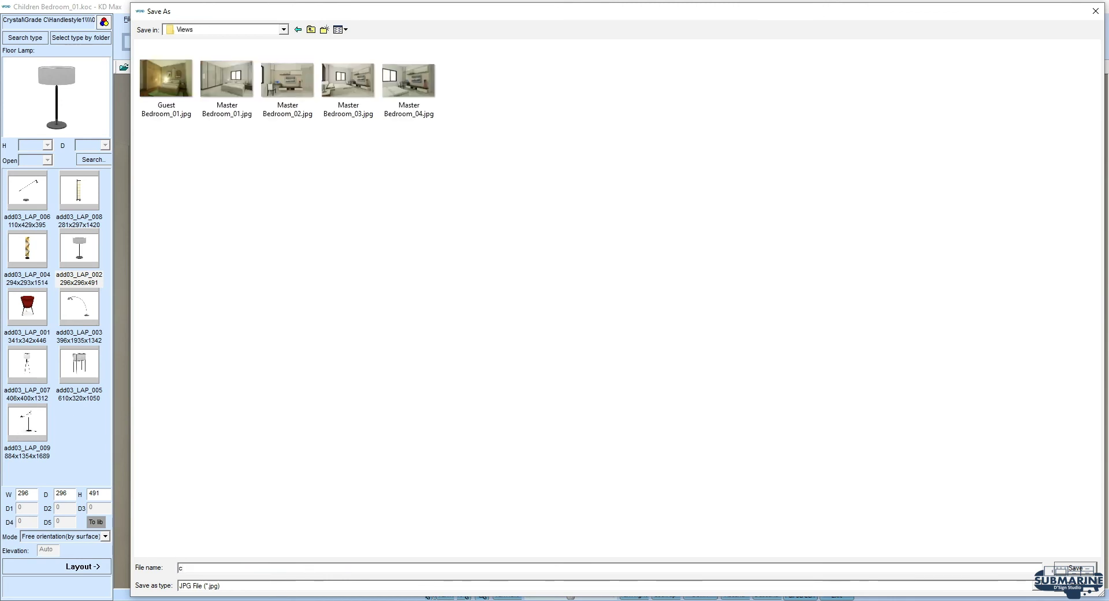
pyautogui.write('hildren Bedro')
pyautogui.write('om_0')
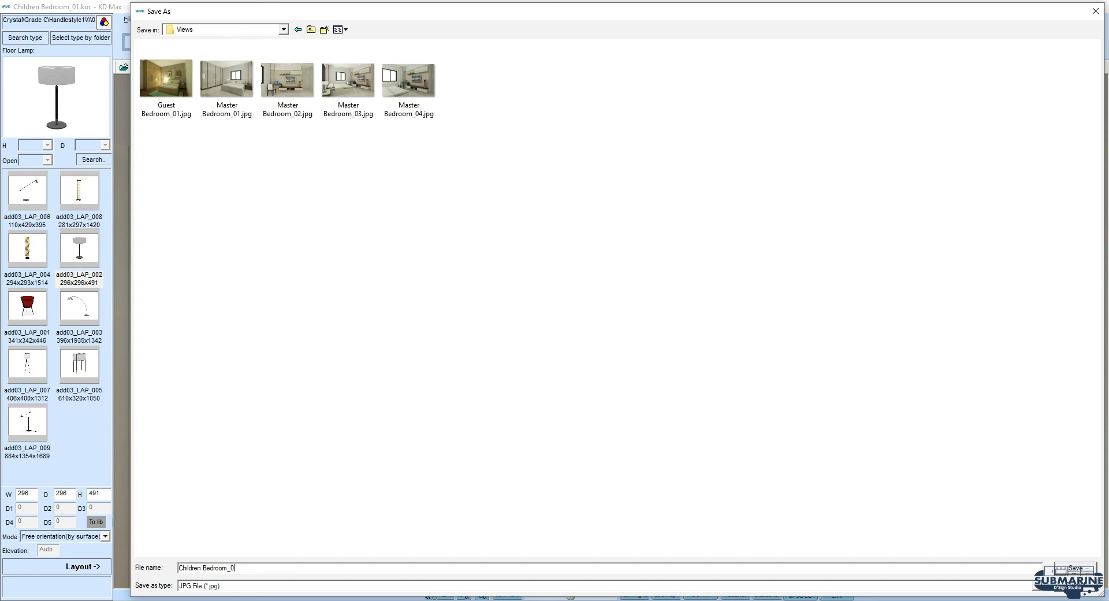
pyautogui.write('1')
pyautogui.press('Return')
# Step: Set antialias to 9x9 and raytrace max depth to 8, then start the render
pyautogui.click(626, 276)
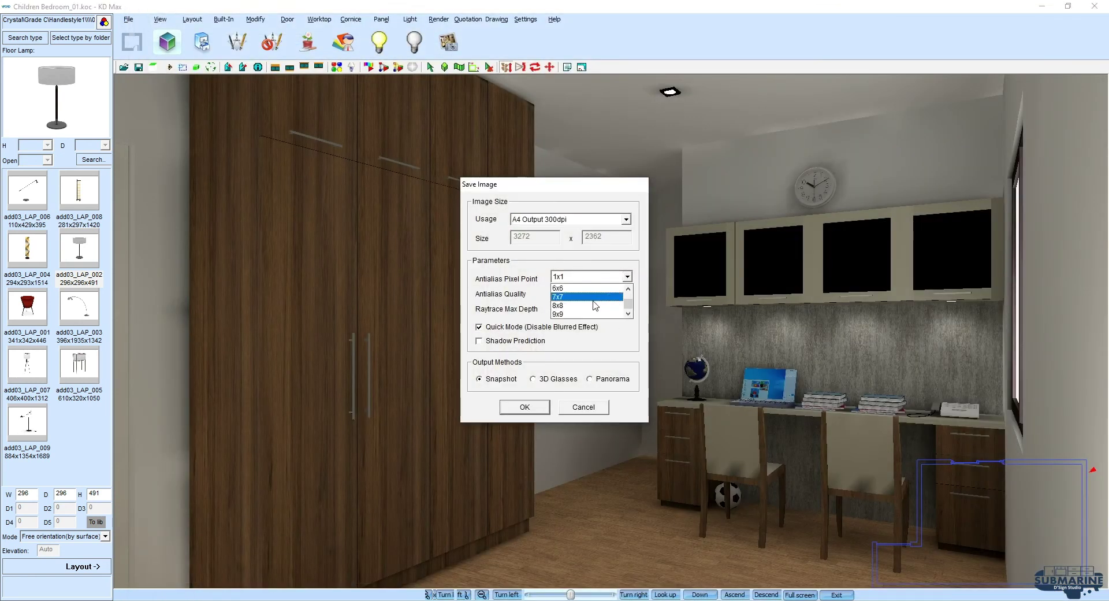
pyautogui.click(595, 313)
pyautogui.click(583, 291)
pyautogui.click(578, 309)
pyautogui.click(579, 306)
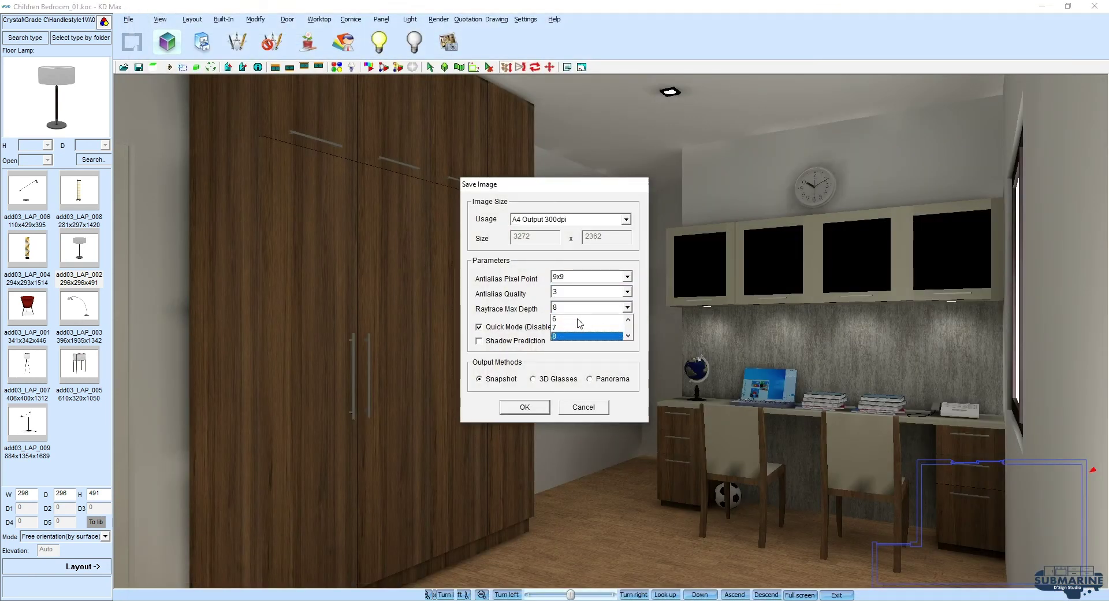
pyautogui.click(576, 336)
pyautogui.click(524, 407)
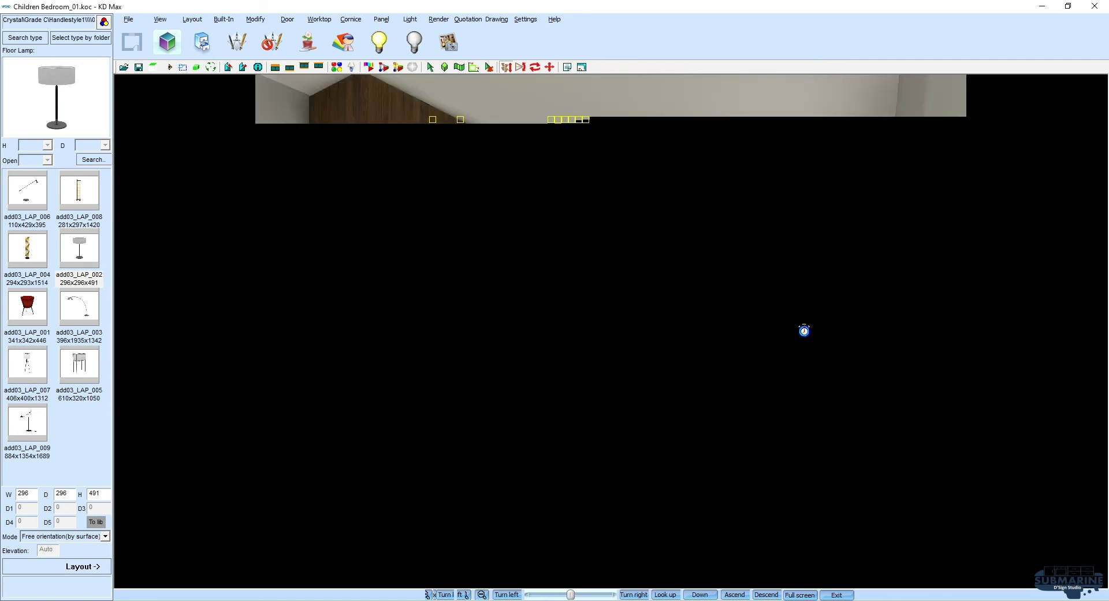
pyautogui.press('Escape')
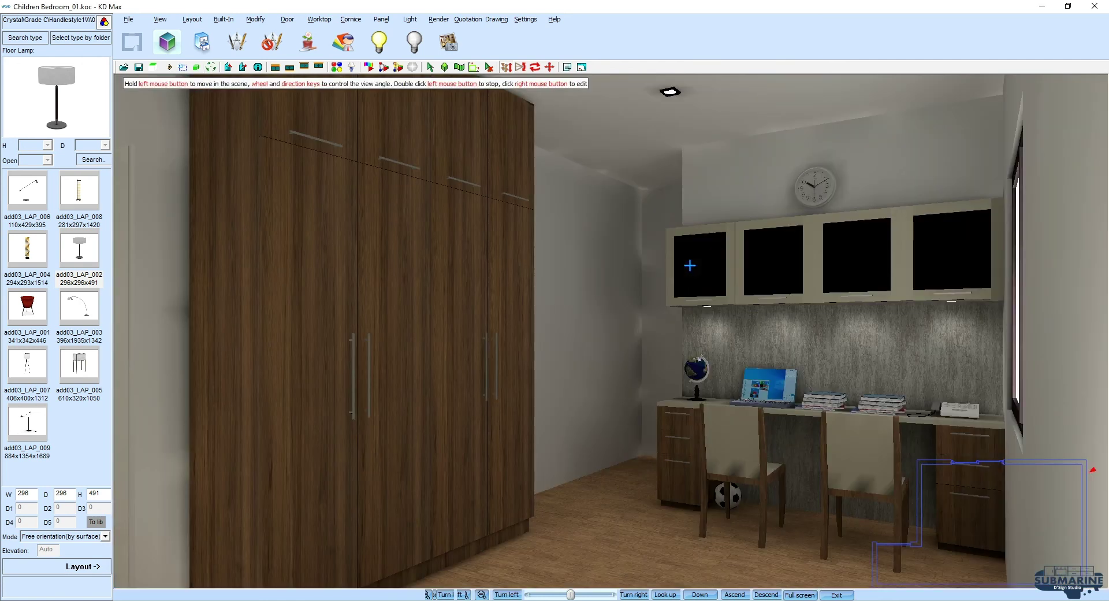
# Step: Adjust the walk view, save it, and overwrite Children Bedroom_01.jpg with a render
pyautogui.scroll(-2, 716, 248)
pyautogui.scroll(-1, 718, 243)
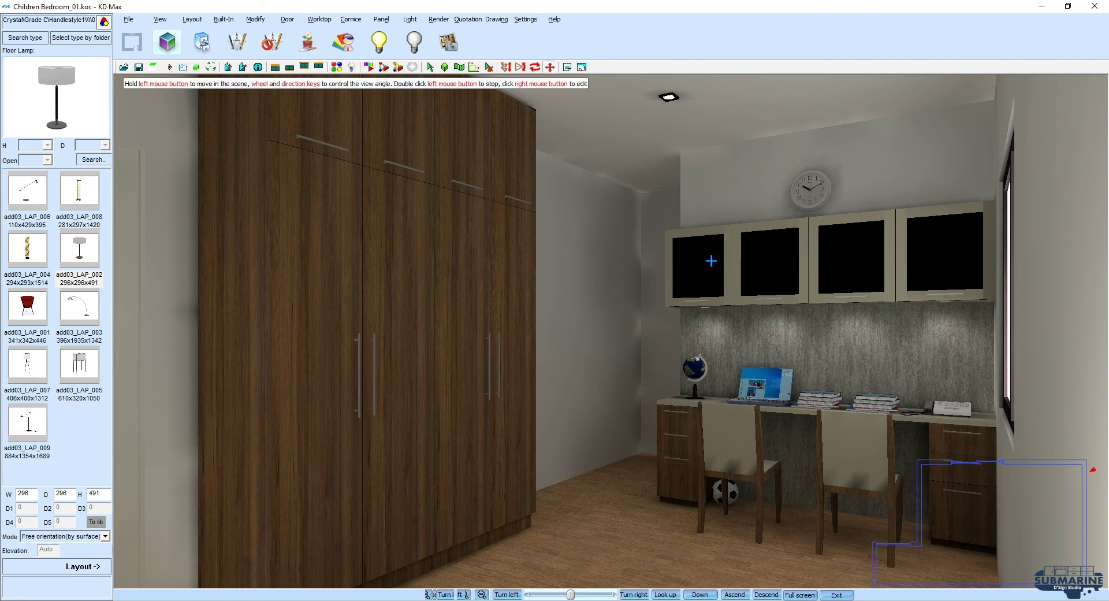
pyautogui.scroll(-2, 711, 263)
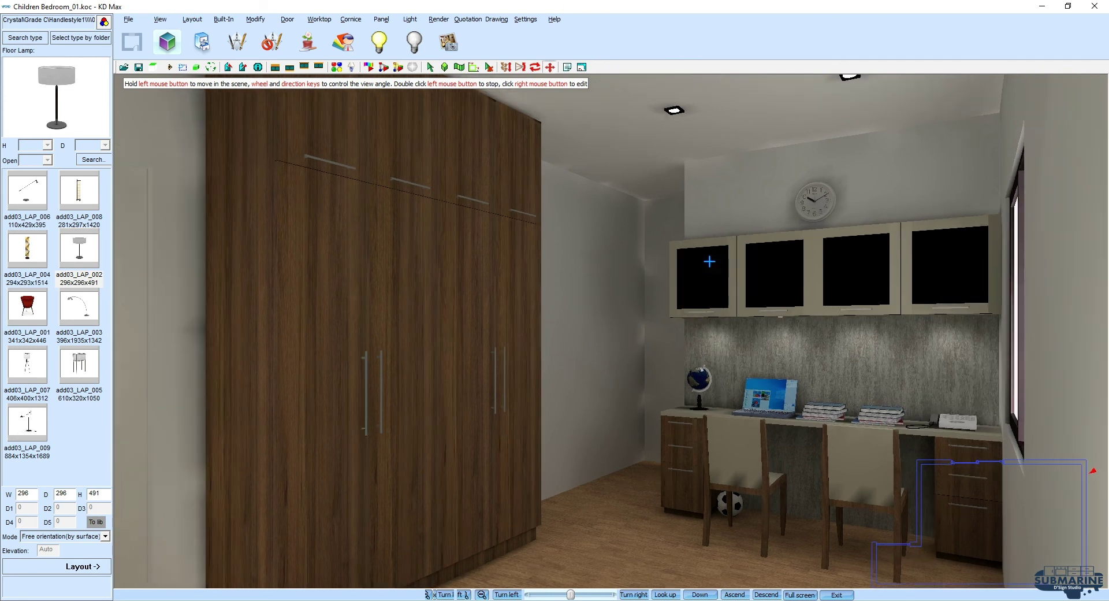
pyautogui.scroll(-1, 705, 260)
pyautogui.press('Left')
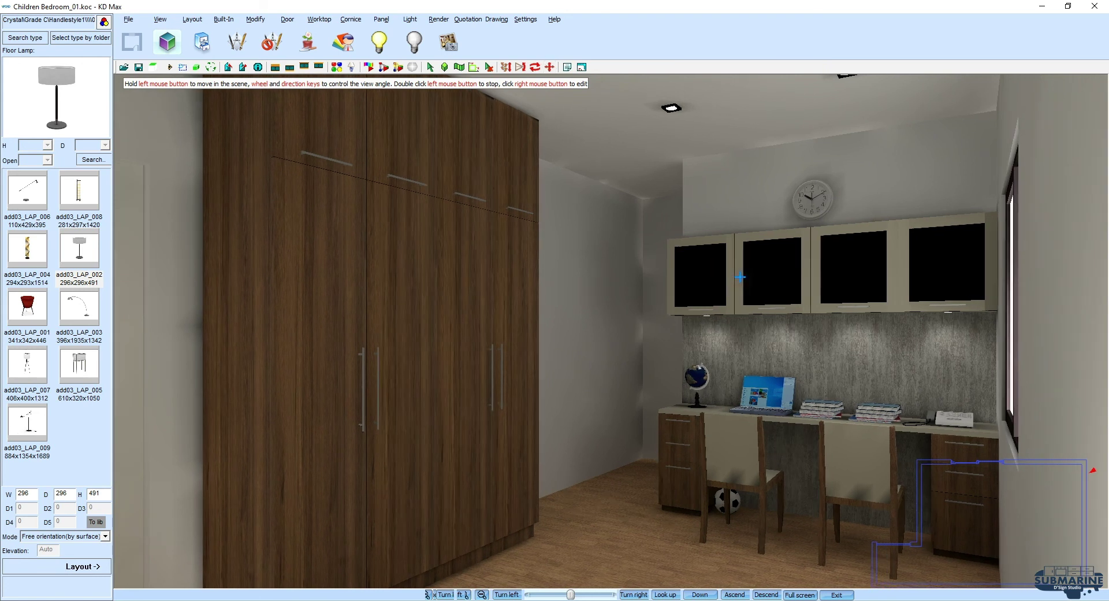
pyautogui.click(514, 317)
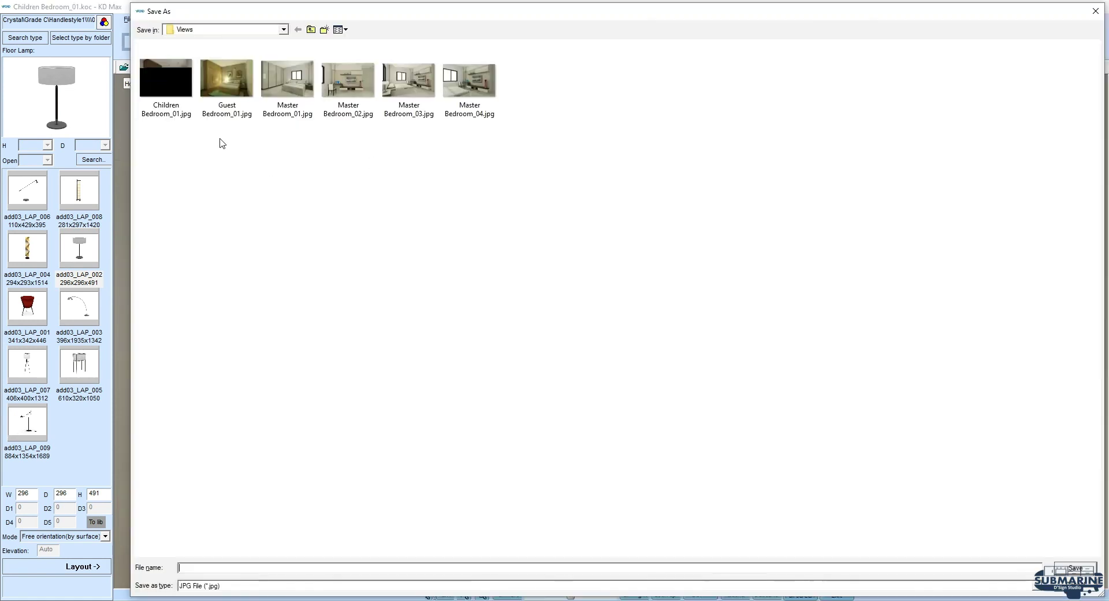
pyautogui.doubleClick(168, 81)
pyautogui.click(587, 311)
pyautogui.click(547, 408)
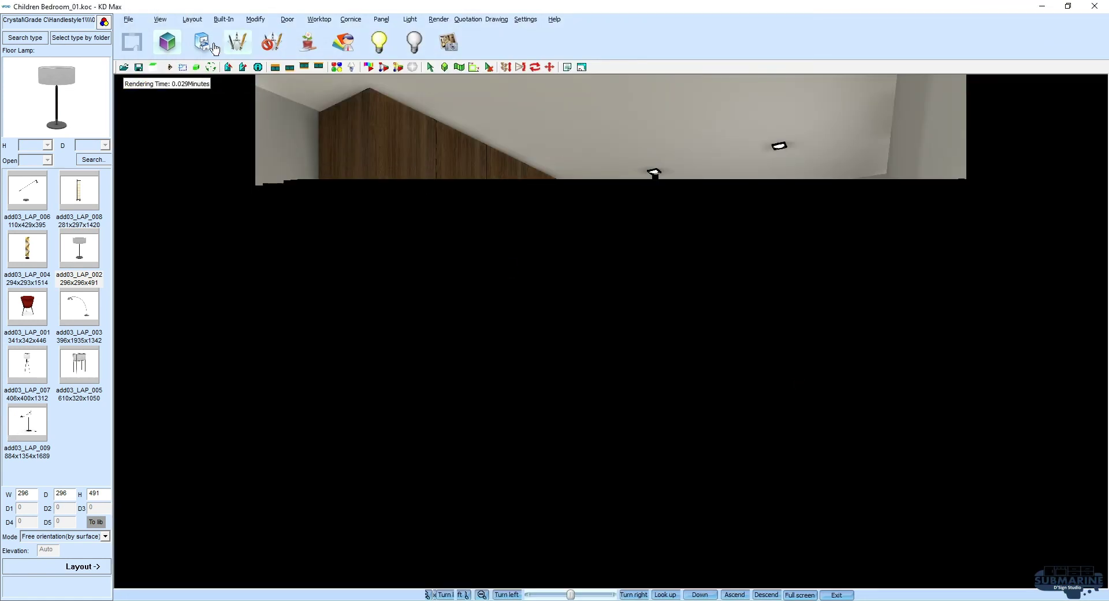
pyautogui.click(236, 42)
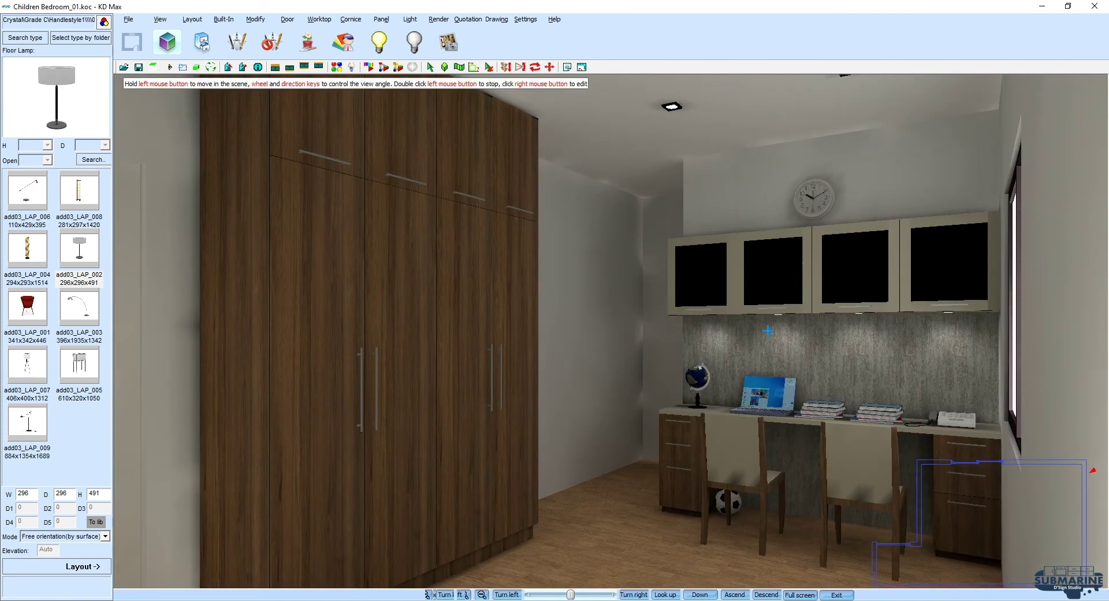
# Step: Reframe the study corner and re-render over Children Bedroom_01.jpg at A4 300dpi
pyautogui.moveTo(768, 330); pyautogui.dragTo(773, 333)
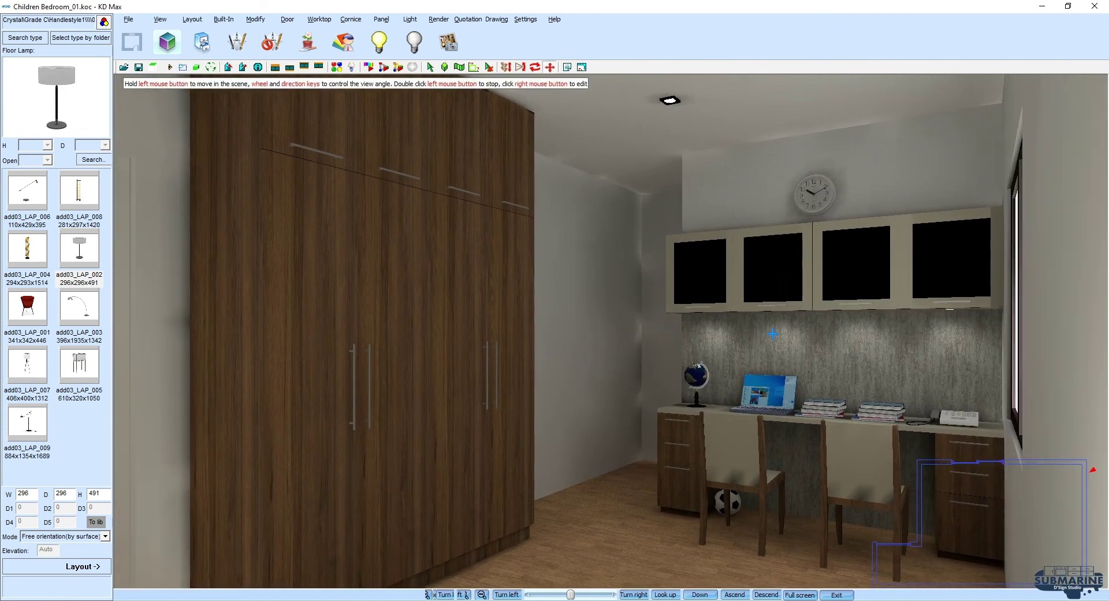
pyautogui.doubleClick(773, 334)
pyautogui.click(540, 316)
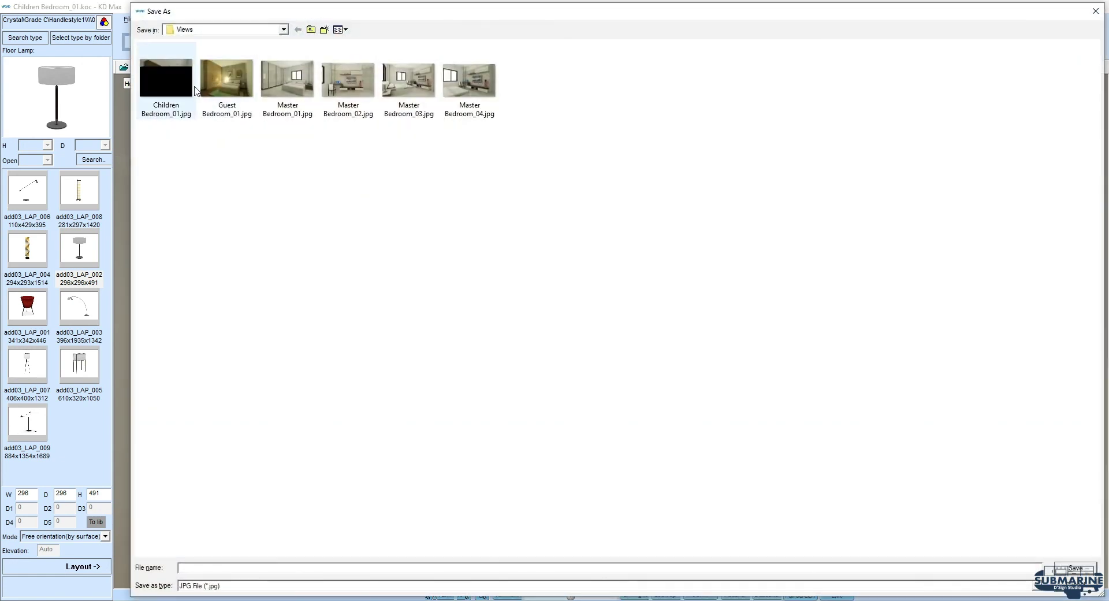
pyautogui.doubleClick(191, 87)
pyautogui.click(587, 309)
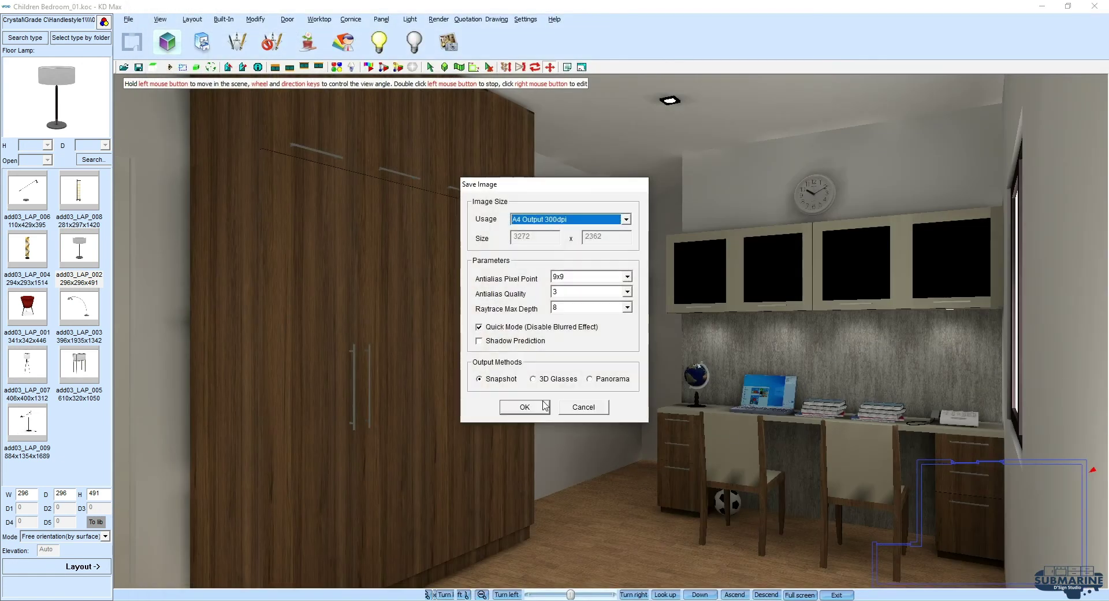
pyautogui.press('Return')
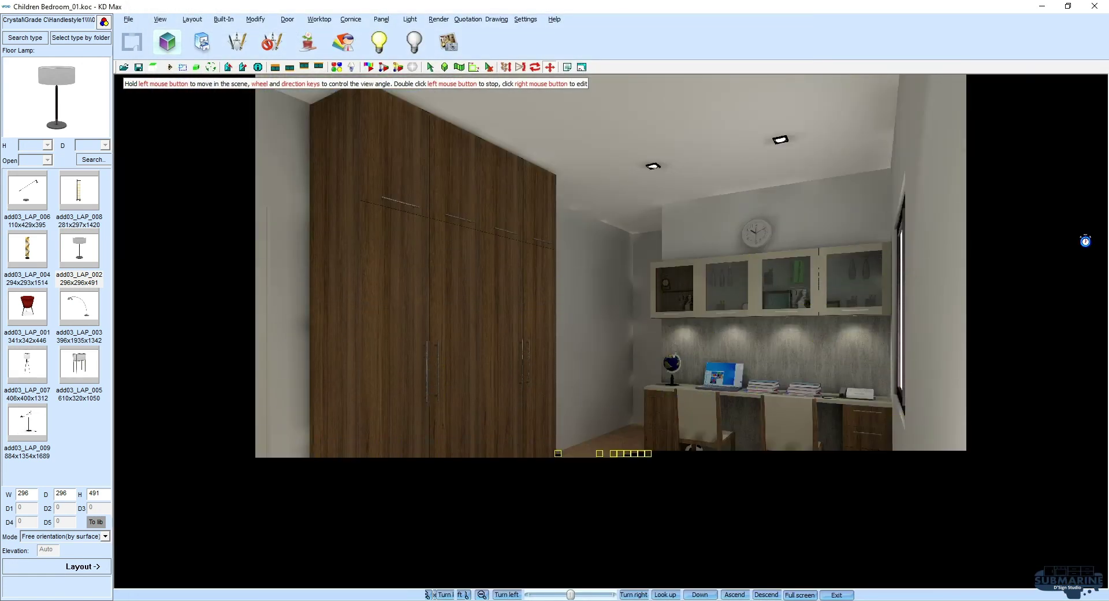
# Step: Delete the desk unit with its chairs and the wall cabinet unit
pyautogui.rightClick(1049, 212)
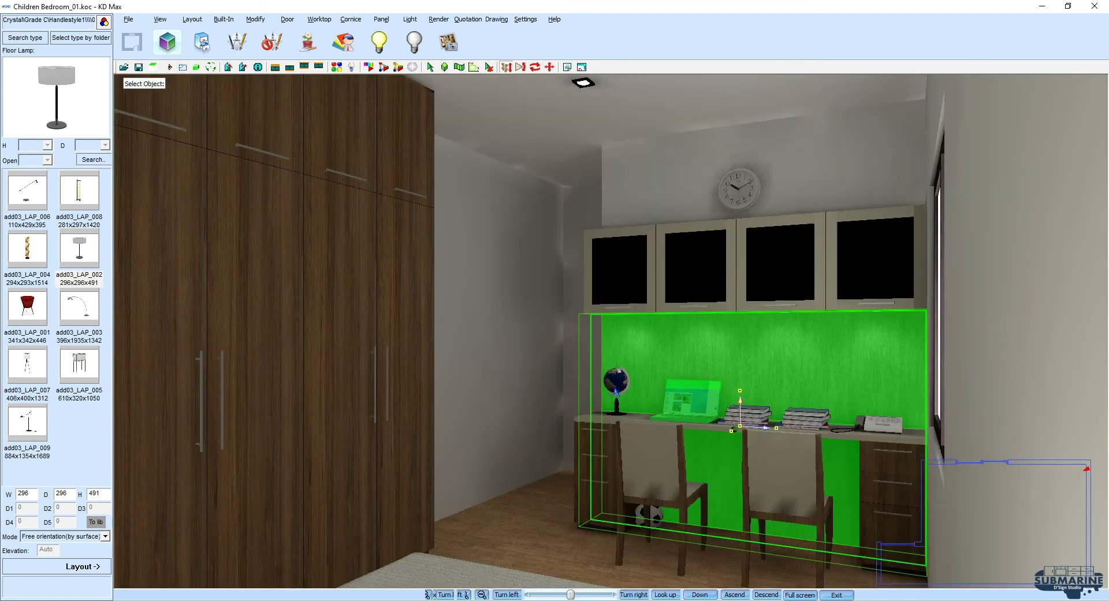
pyautogui.click(876, 467)
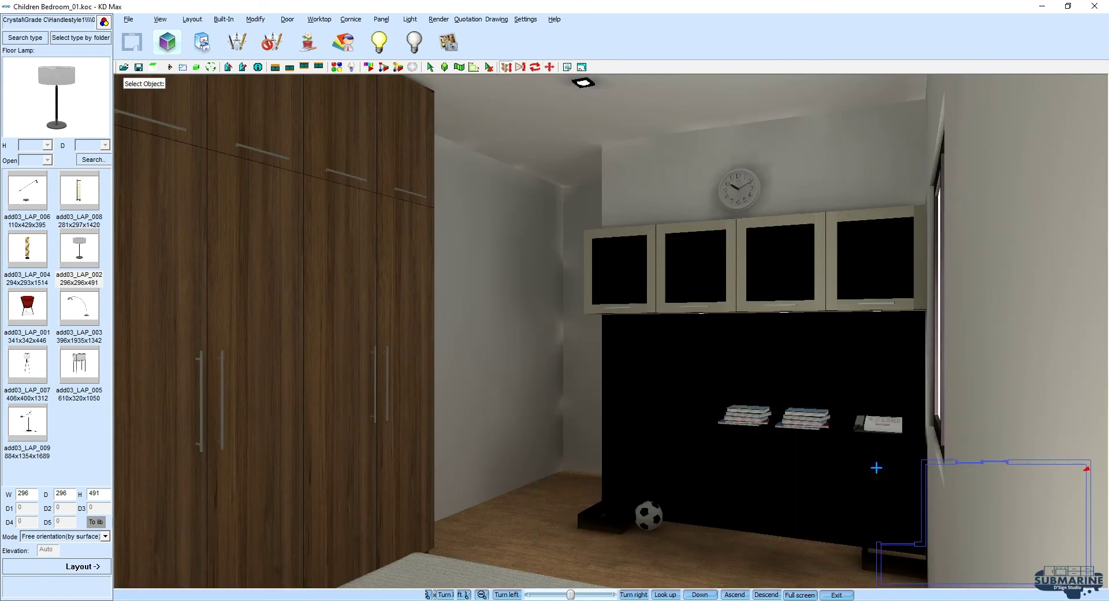
pyautogui.click(665, 491)
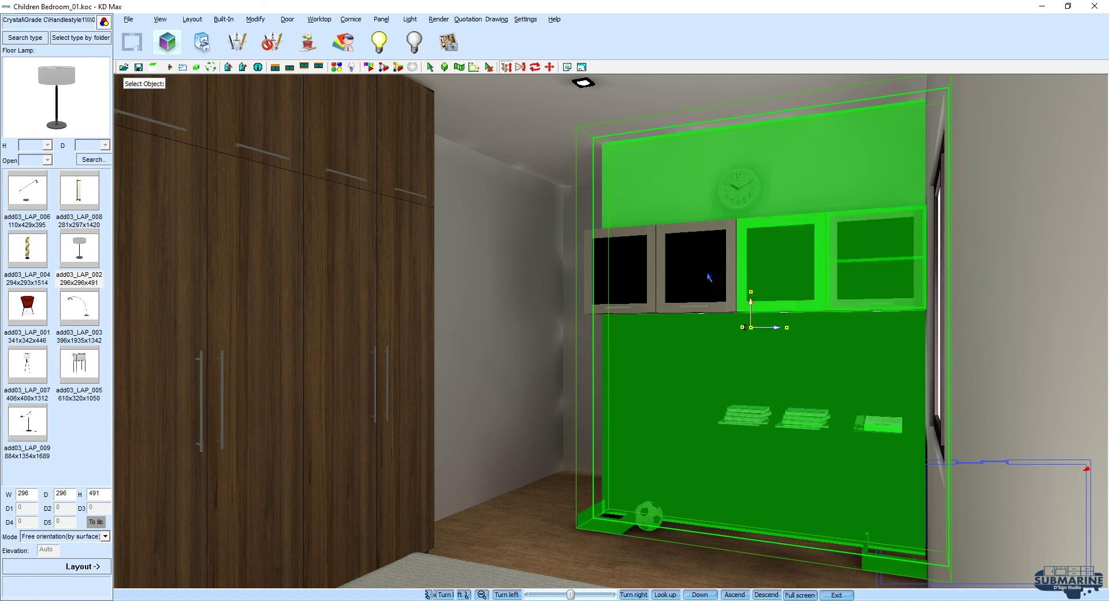
pyautogui.press('Delete')
# Step: Turn the walk view to frame the bed, lamps and paintings
pyautogui.moveTo(854, 402); pyautogui.dragTo(726, 335)
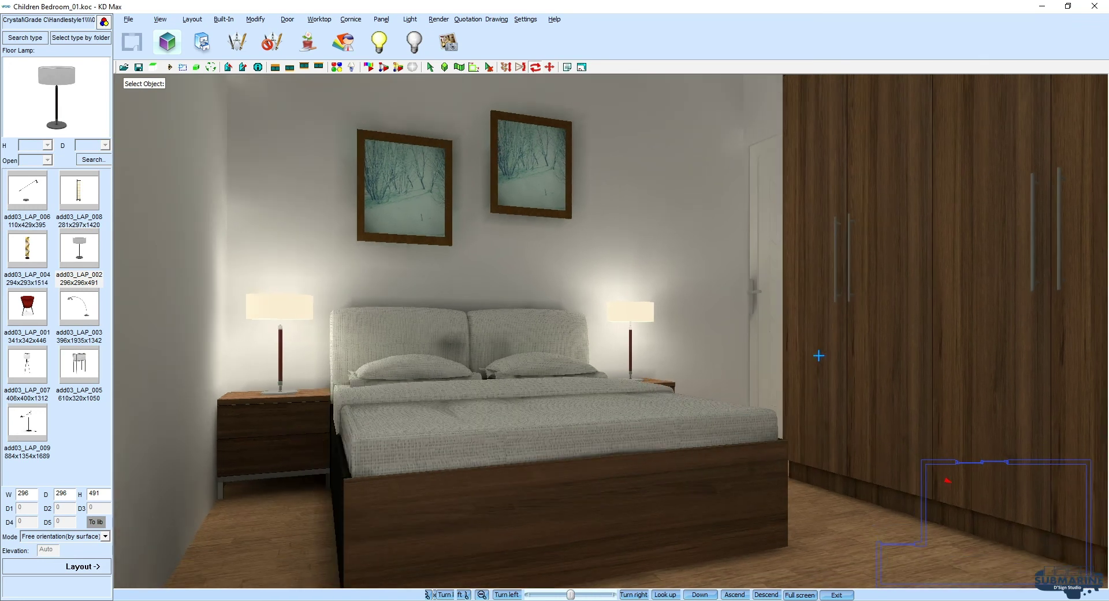
pyautogui.moveTo(726, 335); pyautogui.dragTo(749, 355)
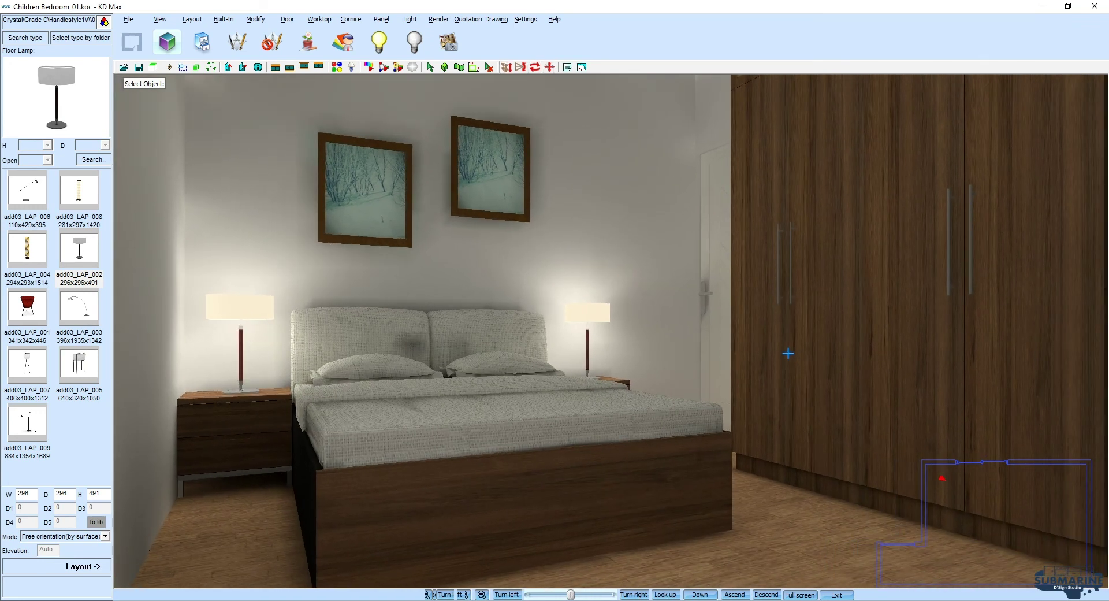
pyautogui.moveTo(837, 342)
pyautogui.mouseDown()
pyautogui.moveTo(767, 331)
pyautogui.moveTo(767, 302)
pyautogui.moveTo(732, 312)
pyautogui.mouseUp()
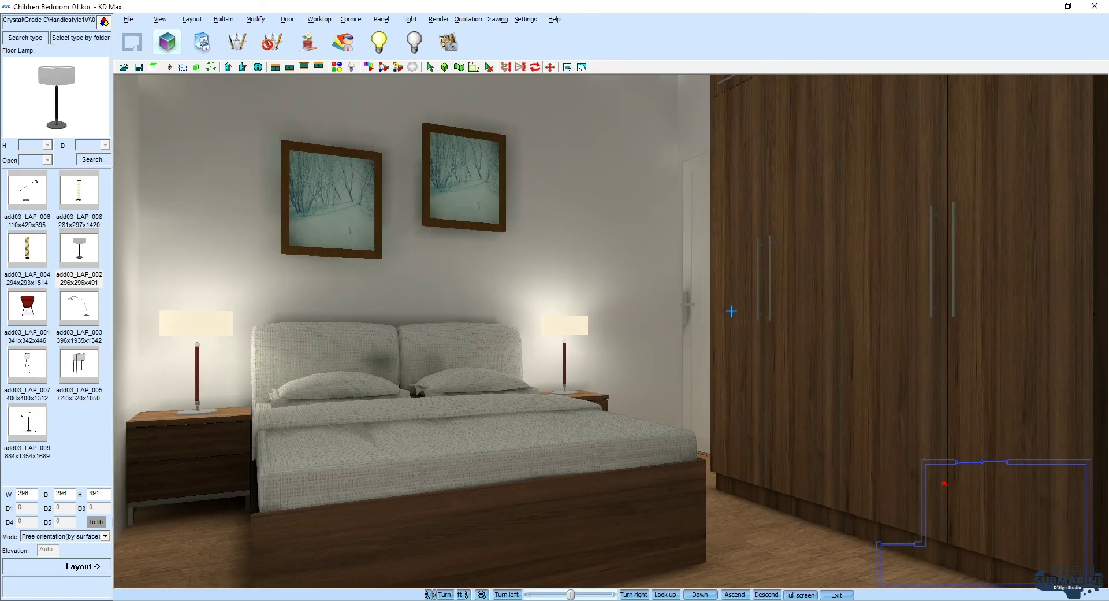
pyautogui.moveTo(730, 310)
pyautogui.mouseDown()
pyautogui.moveTo(715, 304)
pyautogui.moveTo(743, 309)
pyautogui.moveTo(705, 309)
pyautogui.moveTo(715, 302)
pyautogui.mouseUp()
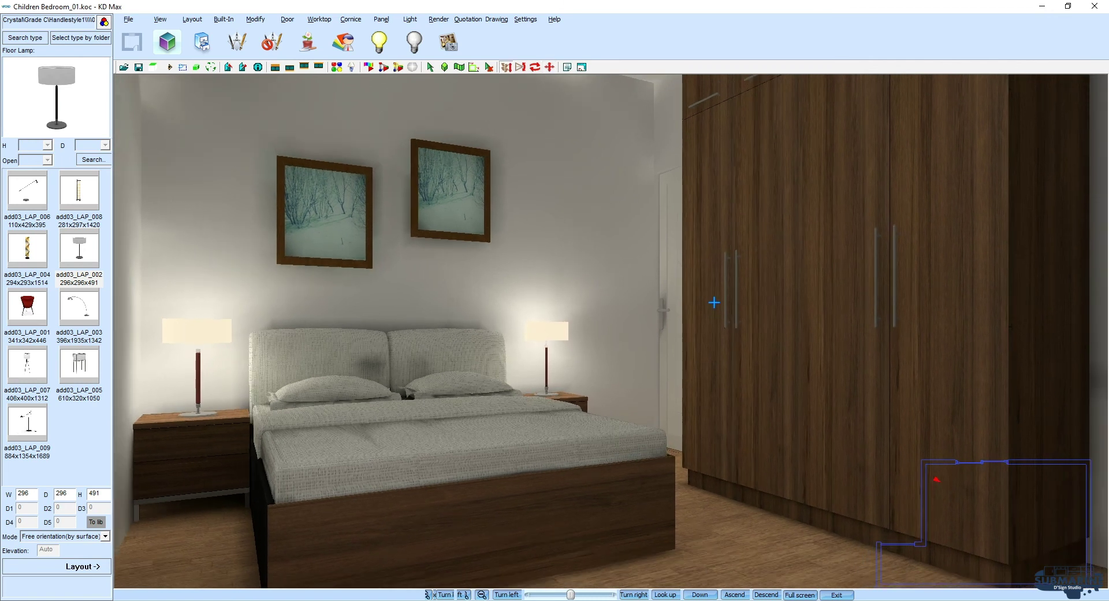
pyautogui.click(715, 301)
pyautogui.press('Return')
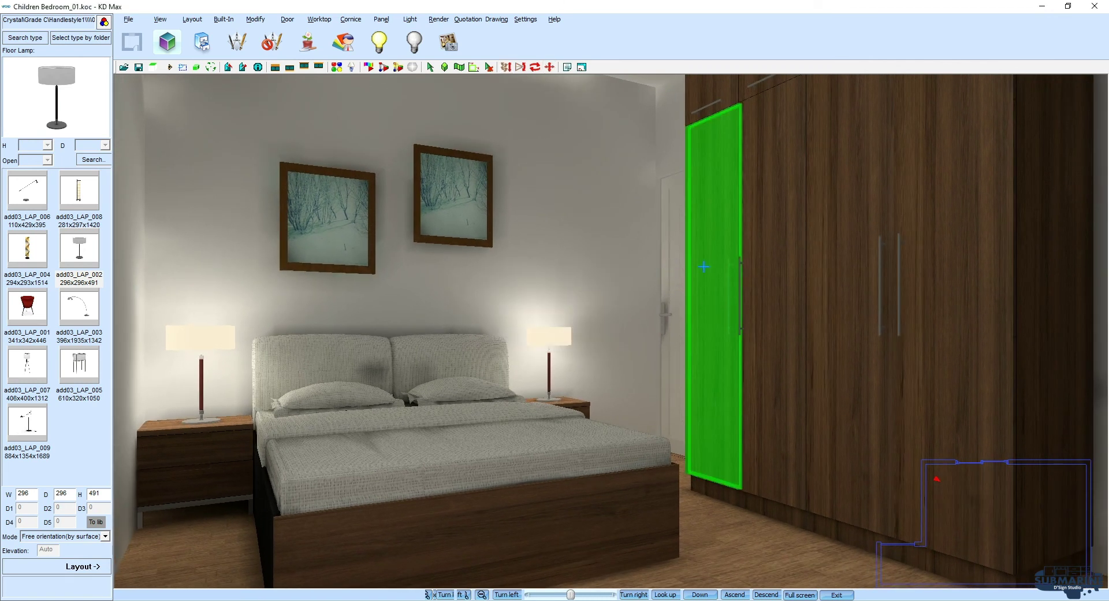
pyautogui.moveTo(716, 268); pyautogui.dragTo(702, 271)
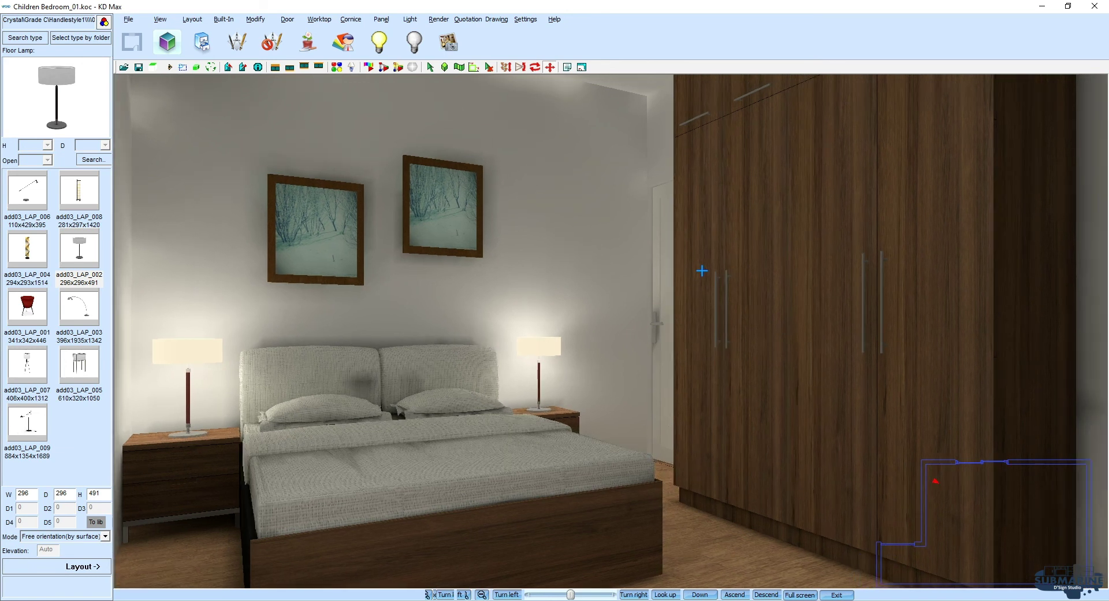
pyautogui.click(706, 268)
pyautogui.press('Return')
pyautogui.moveTo(683, 257); pyautogui.dragTo(681, 265)
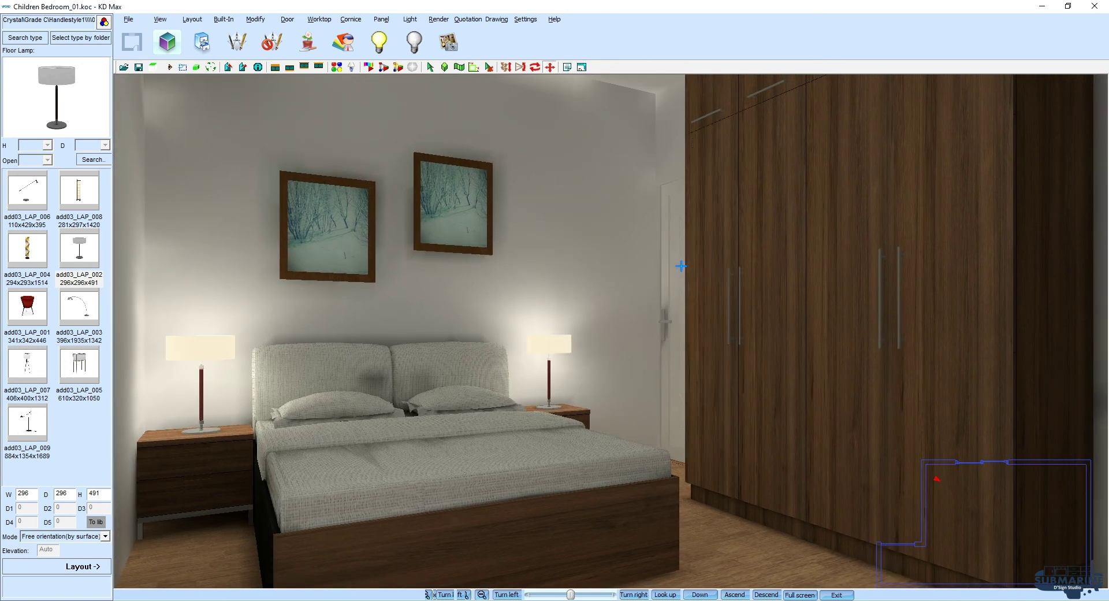
pyautogui.click(415, 67)
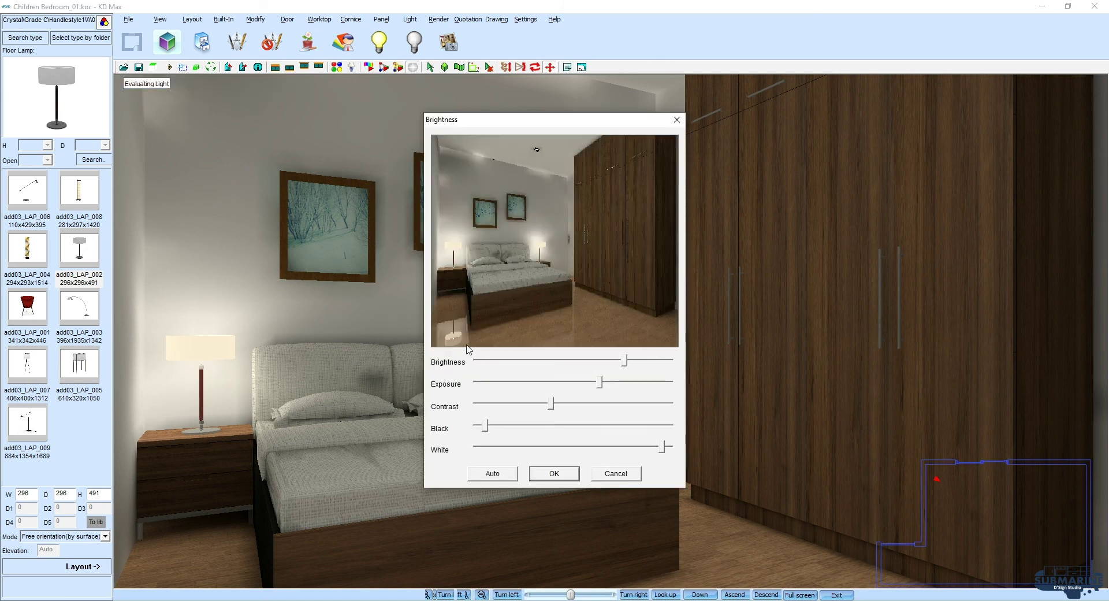
# Step: Accept the brightness settings and store the current camera view under its name
pyautogui.click(632, 477)
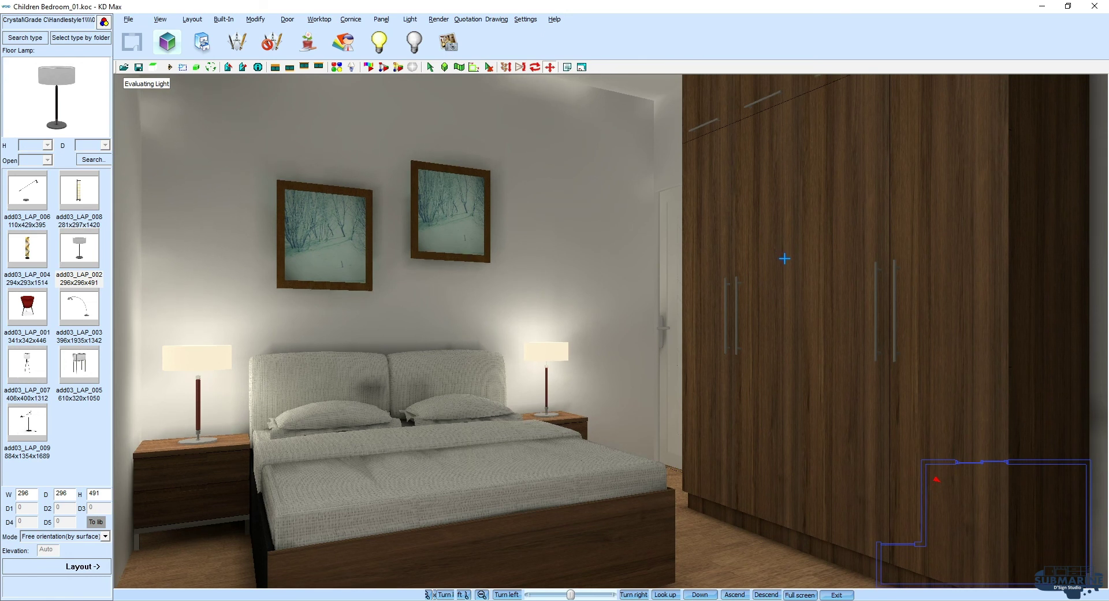
pyautogui.click(773, 243)
pyautogui.click(540, 319)
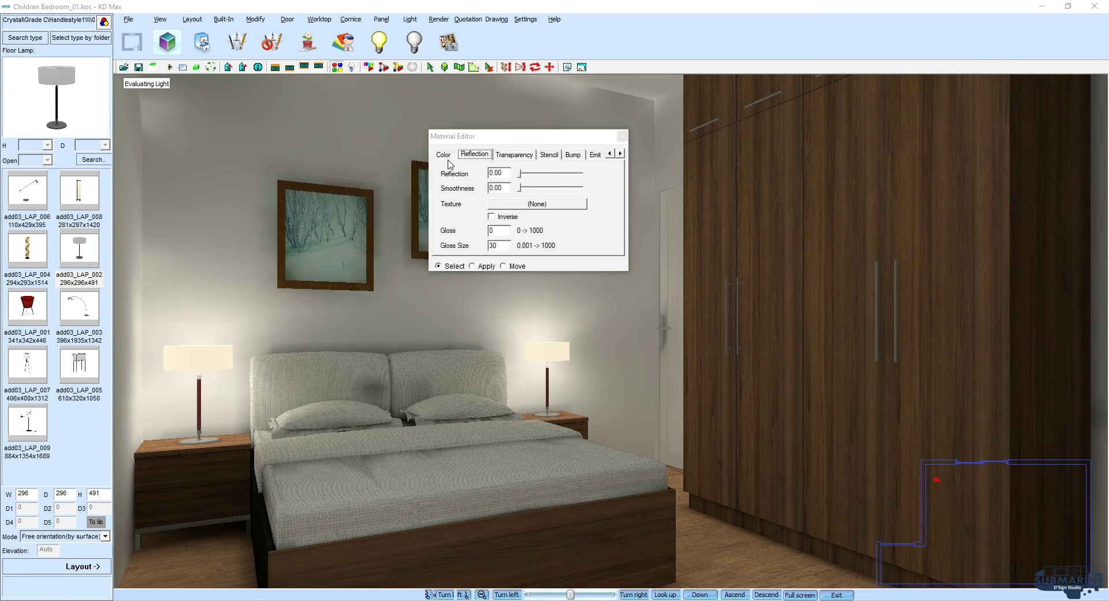
# Step: Load painting - Copy.jpg from the Material folder as the painting texture
pyautogui.click(584, 237)
pyautogui.click(311, 29)
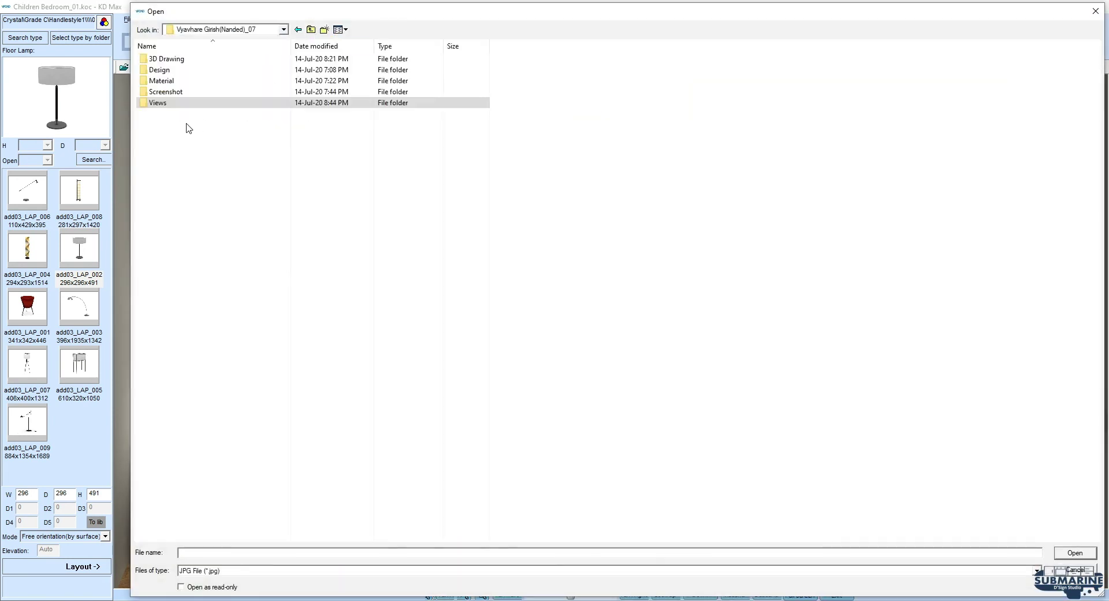
pyautogui.doubleClick(176, 80)
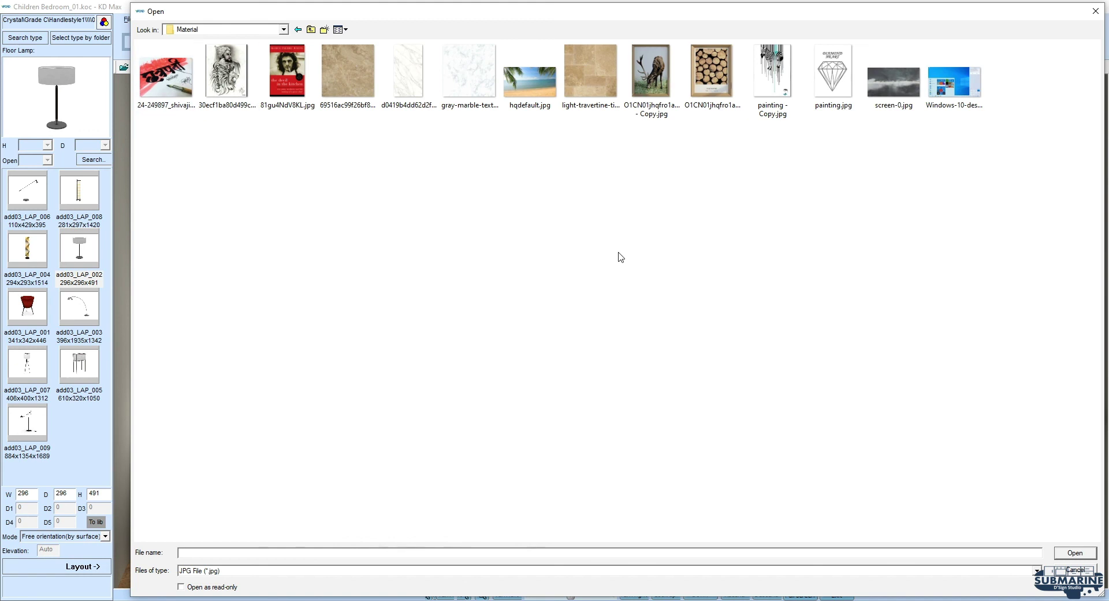
pyautogui.doubleClick(772, 73)
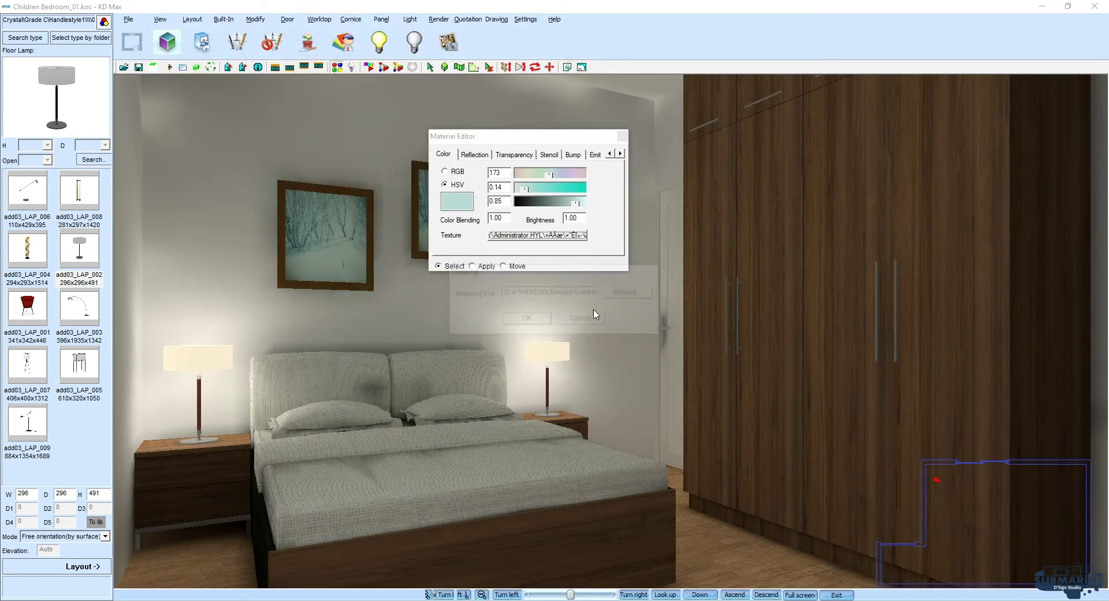
# Step: Give the second painting's frame the brown frame material from the scene
pyautogui.moveTo(545, 136); pyautogui.dragTo(688, 127)
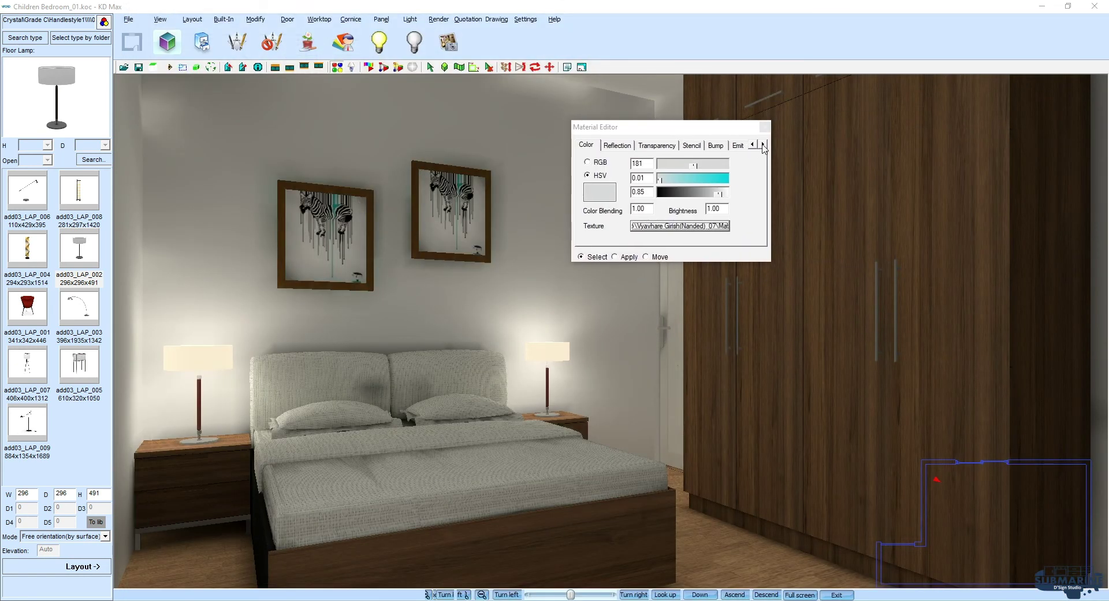
pyautogui.click(765, 126)
pyautogui.click(476, 232)
pyautogui.click(614, 257)
pyautogui.click(411, 241)
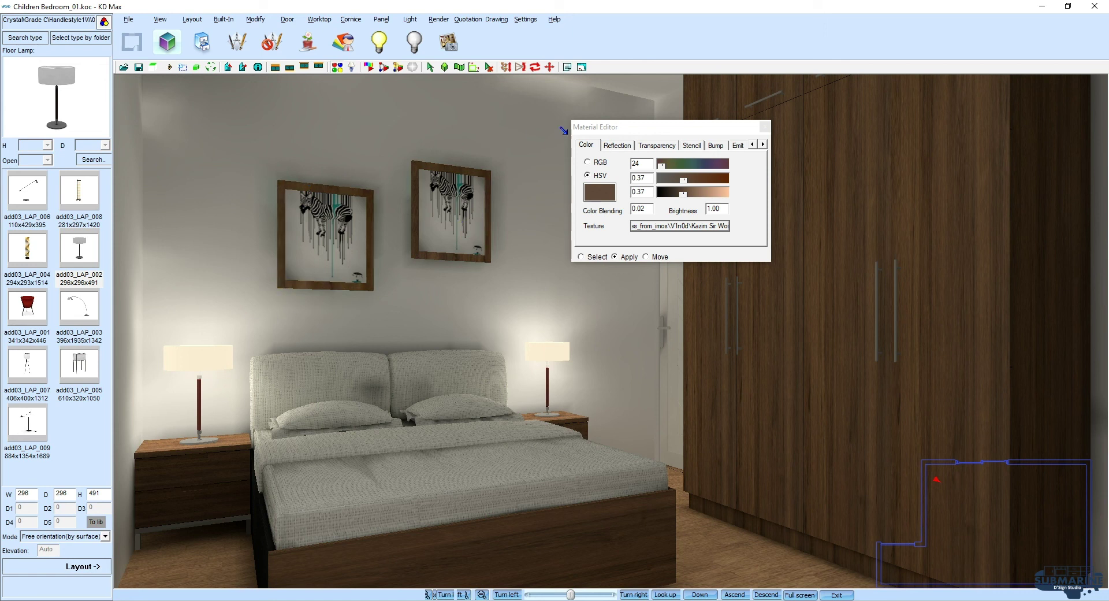
# Step: Apply Door Inner Glass as White glass to the right wall picture
pyautogui.click(764, 126)
pyautogui.click(287, 19)
pyautogui.moveTo(329, 33)
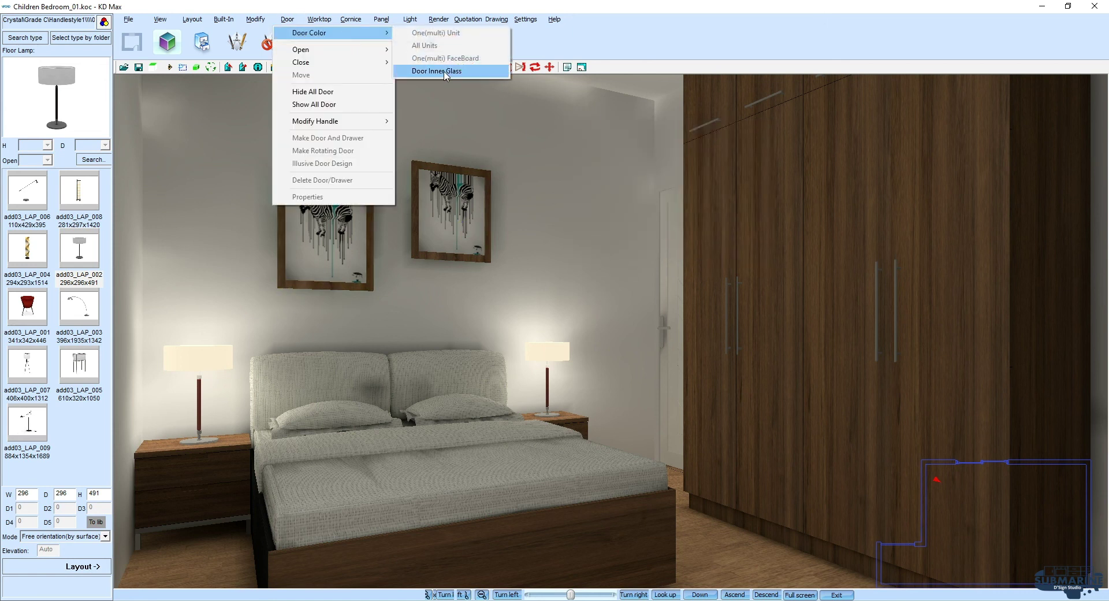
pyautogui.click(317, 275)
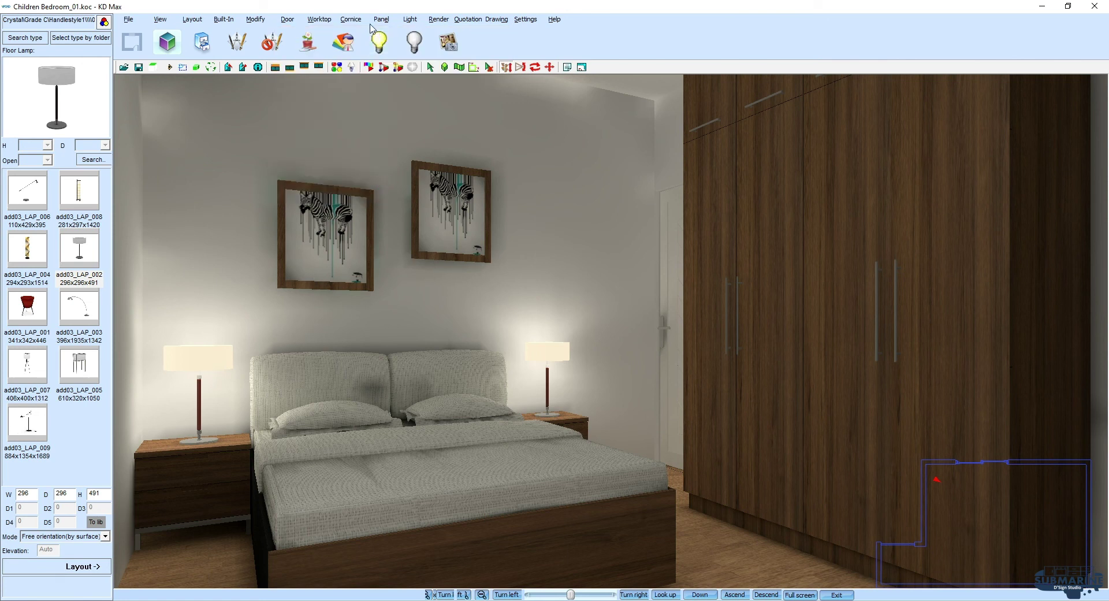
pyautogui.click(295, 24)
pyautogui.click(439, 84)
pyautogui.click(450, 210)
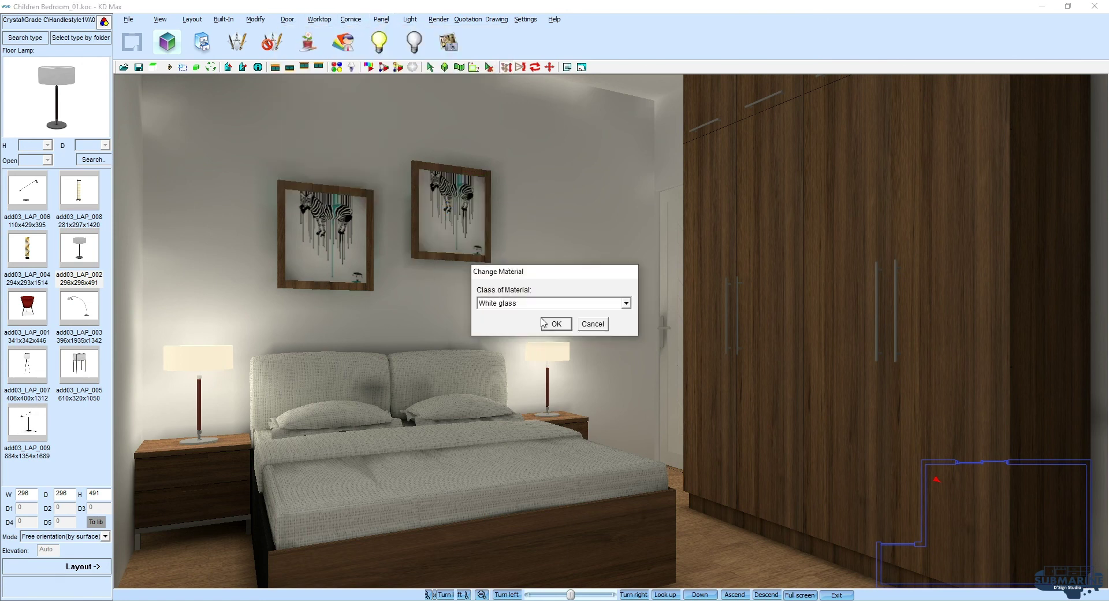
pyautogui.click(554, 322)
# Step: Set the picture's texture to the diamond painting.jpg and render the bedroom view
pyautogui.click(617, 145)
pyautogui.click(657, 145)
pyautogui.click(586, 145)
pyautogui.click(679, 226)
pyautogui.click(693, 291)
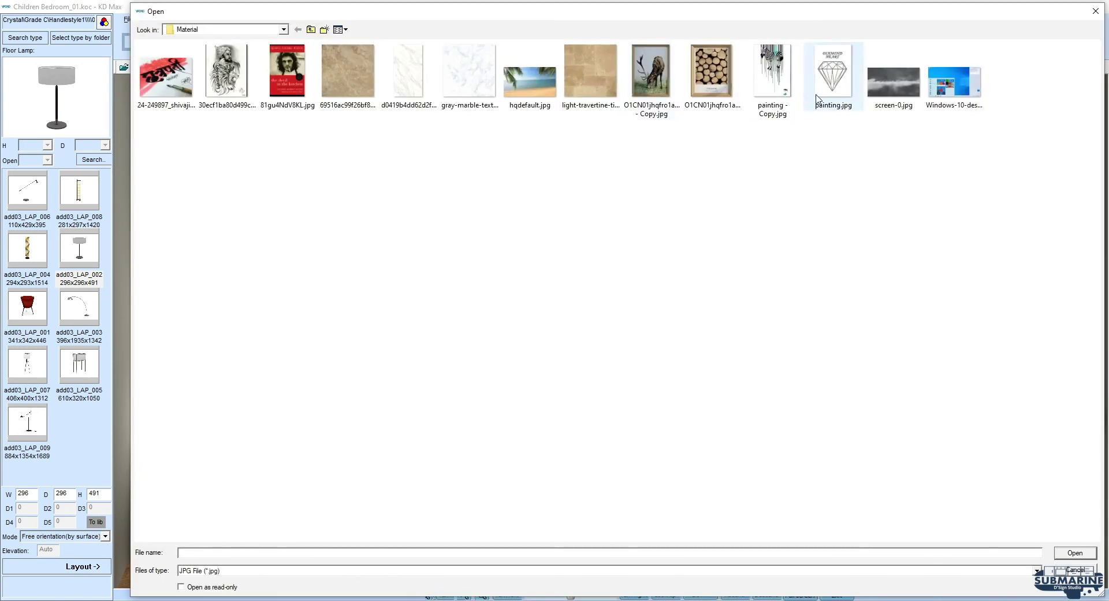
pyautogui.doubleClick(832, 73)
pyautogui.click(526, 319)
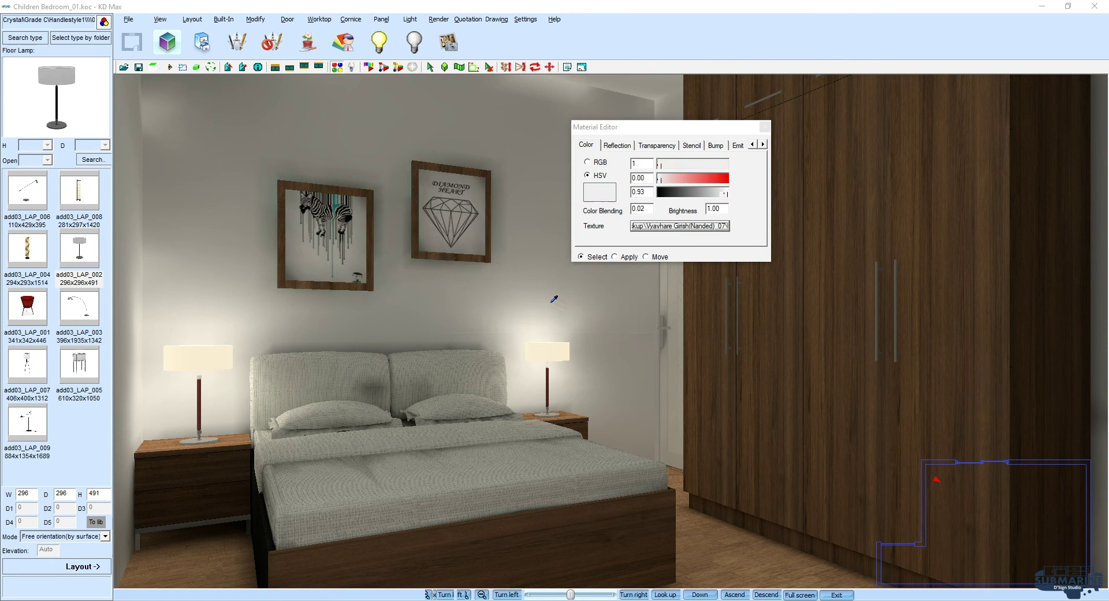
pyautogui.click(764, 127)
pyautogui.click(530, 362)
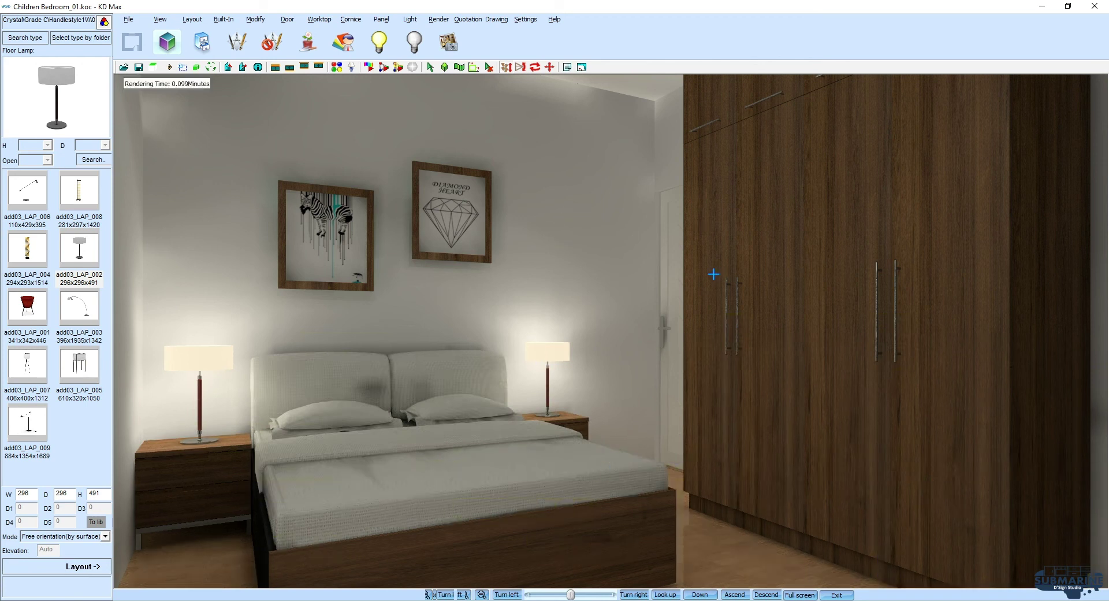
# Step: Move the camera closer, nudge the view up, and save the camera view
pyautogui.scroll(3, 642, 313)
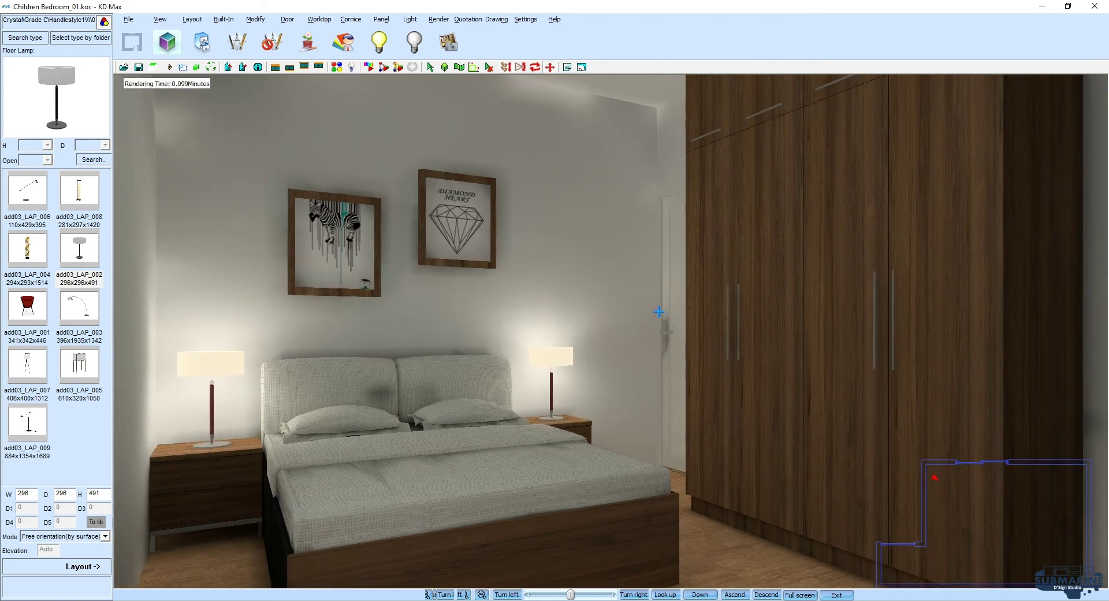
pyautogui.moveTo(655, 310); pyautogui.dragTo(655, 301)
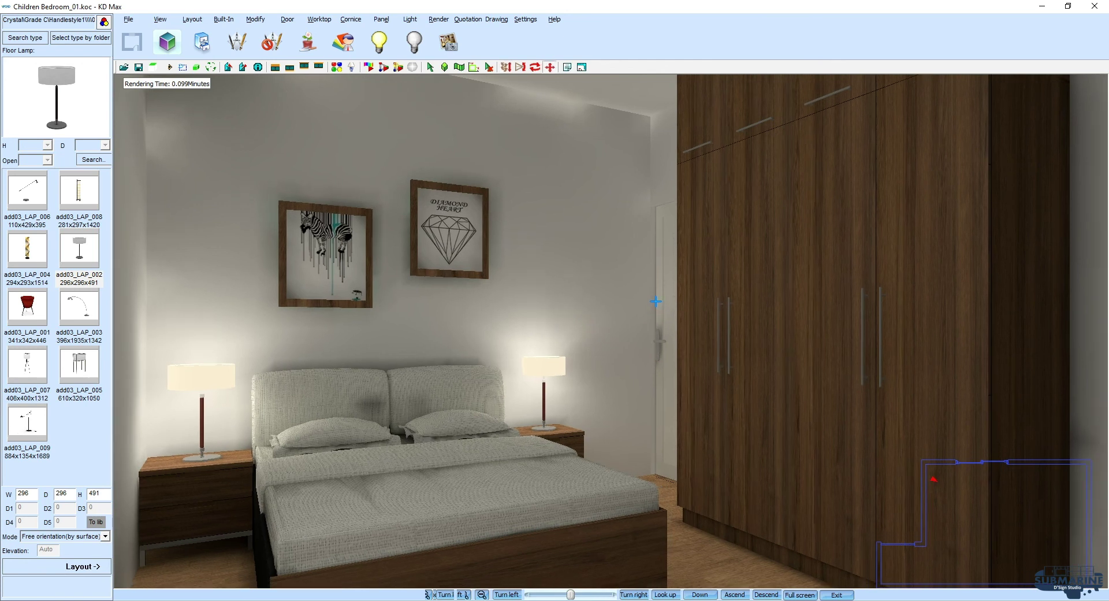
pyautogui.rightClick(652, 303)
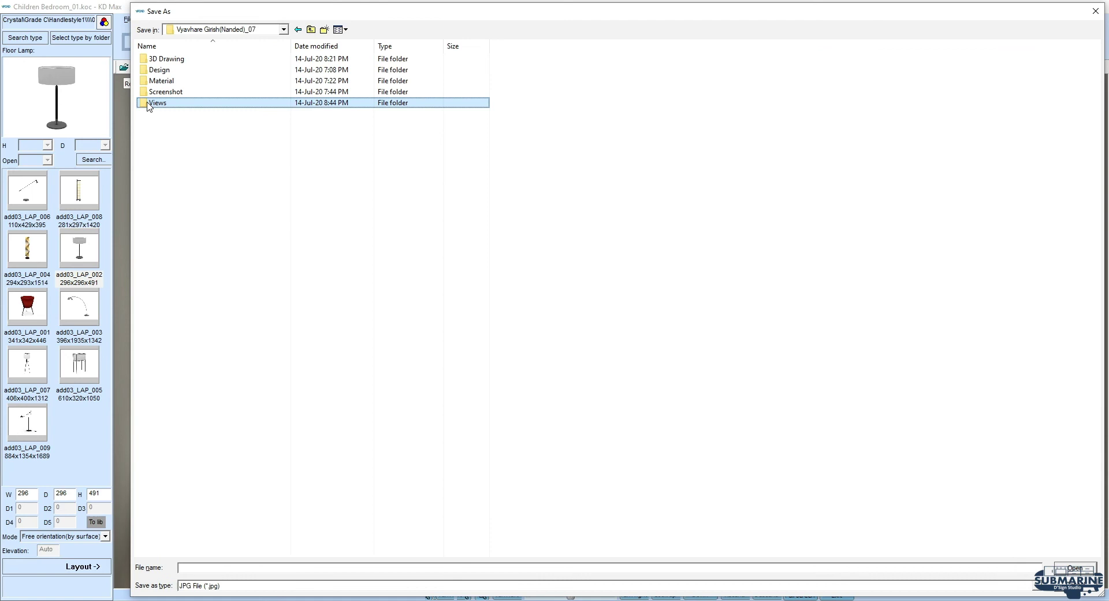
# Step: Render and save the image as Children Bedroom_02.jpg in the Views folder
pyautogui.doubleClick(176, 101)
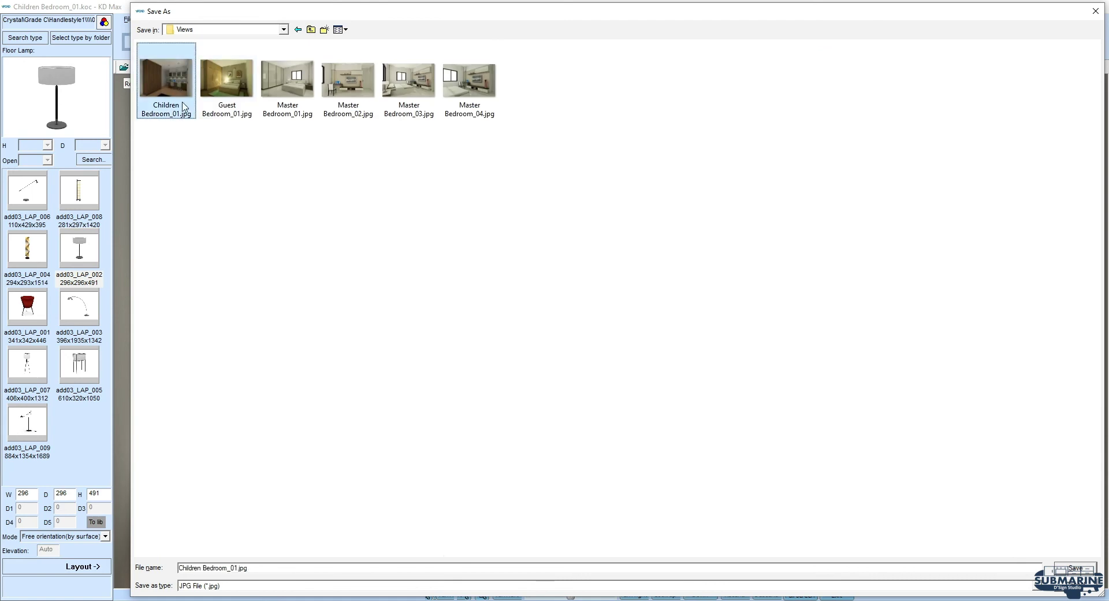
pyautogui.click(249, 568)
pyautogui.hotkey('shift', 'Left')
pyautogui.hotkey('shift', 'Left')
pyautogui.hotkey('shift', 'Left')
pyautogui.write('02')
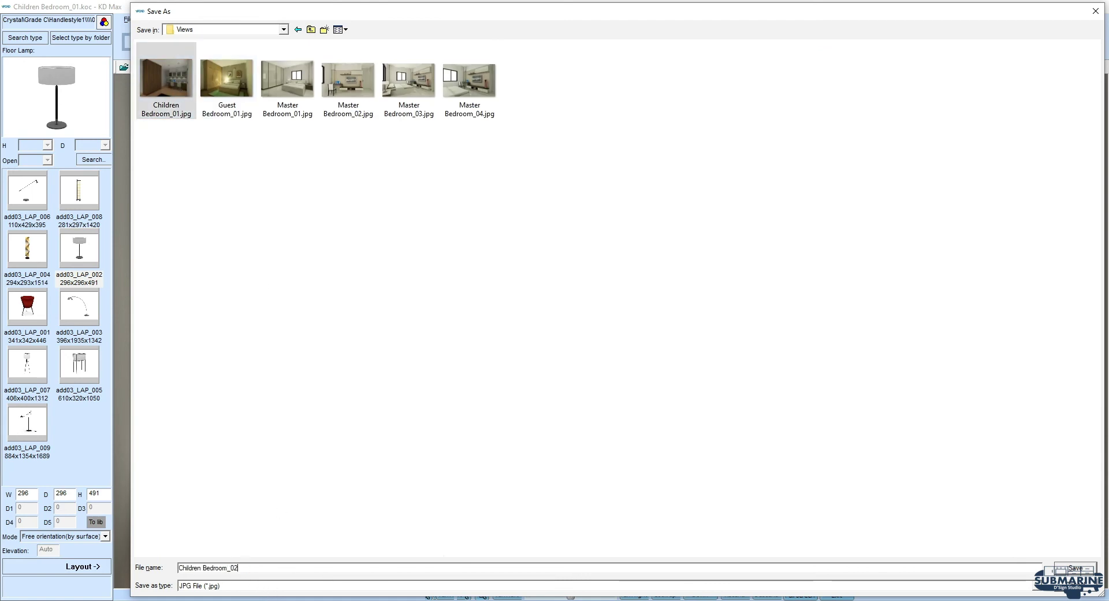
pyautogui.press('Return')
pyautogui.click(513, 404)
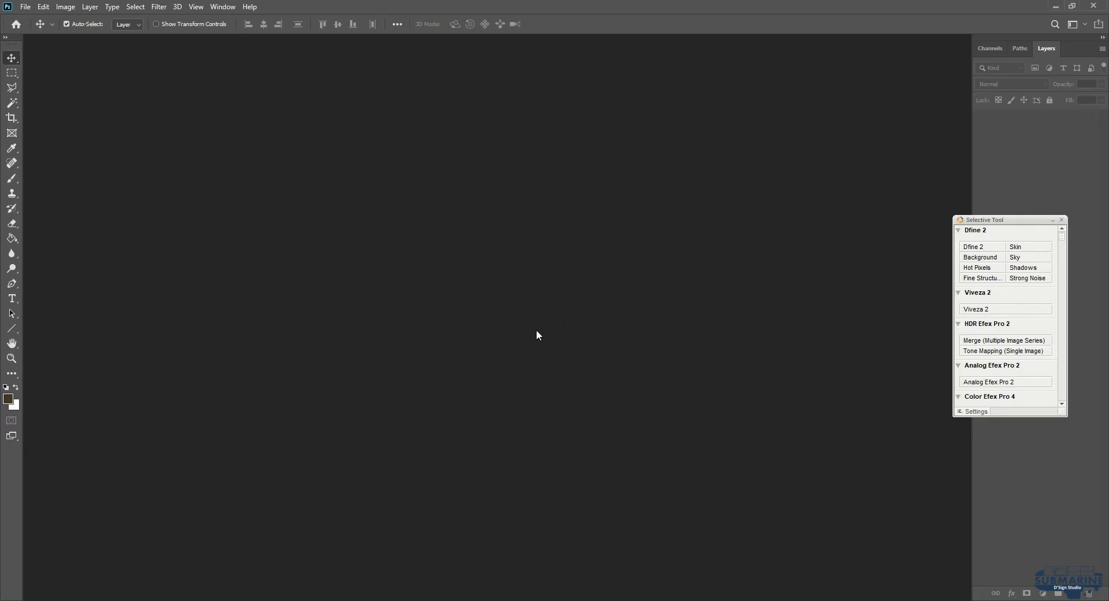
# Step: Open both Children Bedroom renders in Photoshop
pyautogui.hotkey('ctrl', 'o')
pyautogui.moveTo(162, 131); pyautogui.dragTo(220, 110)
pyautogui.press('Return')
# Step: Crop Children Bedroom_02 narrower by trimming its left and right edges
pyautogui.click(12, 122)
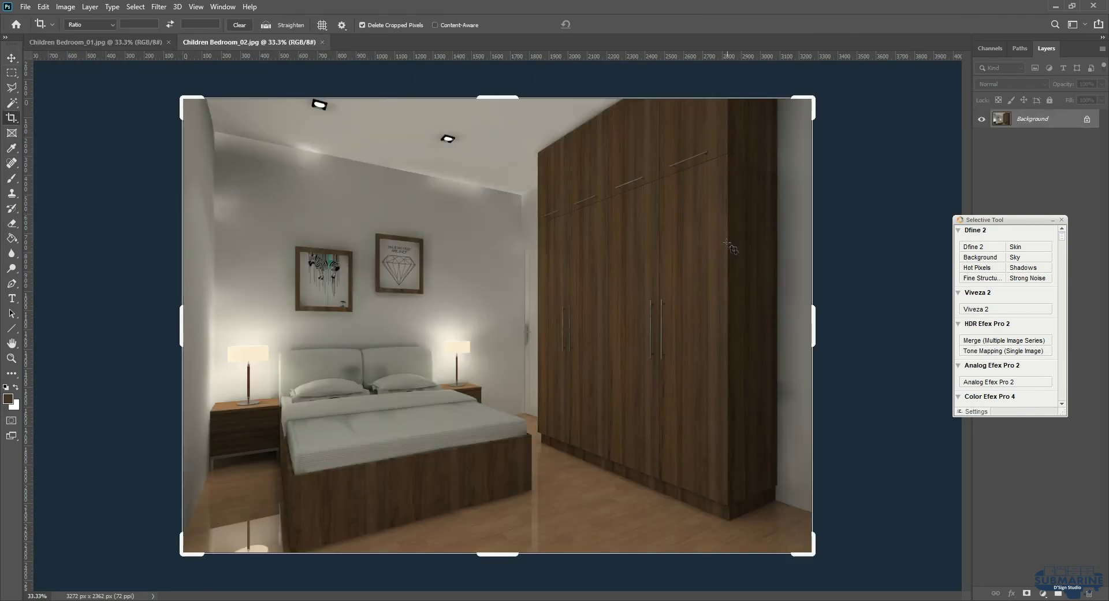
pyautogui.moveTo(816, 315); pyautogui.dragTo(797, 314)
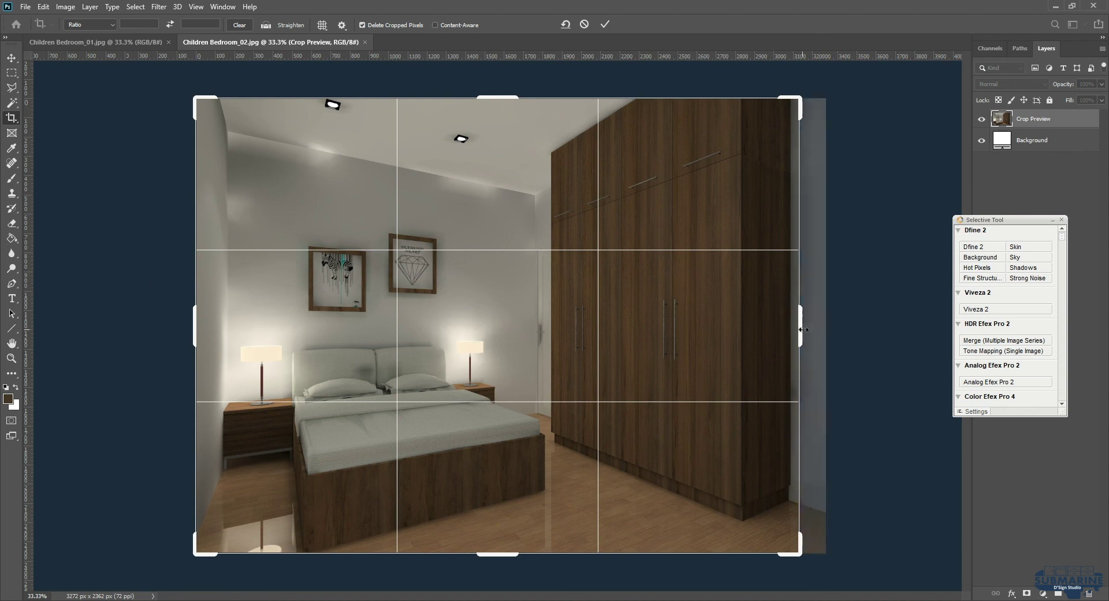
pyautogui.moveTo(191, 331); pyautogui.dragTo(197, 331)
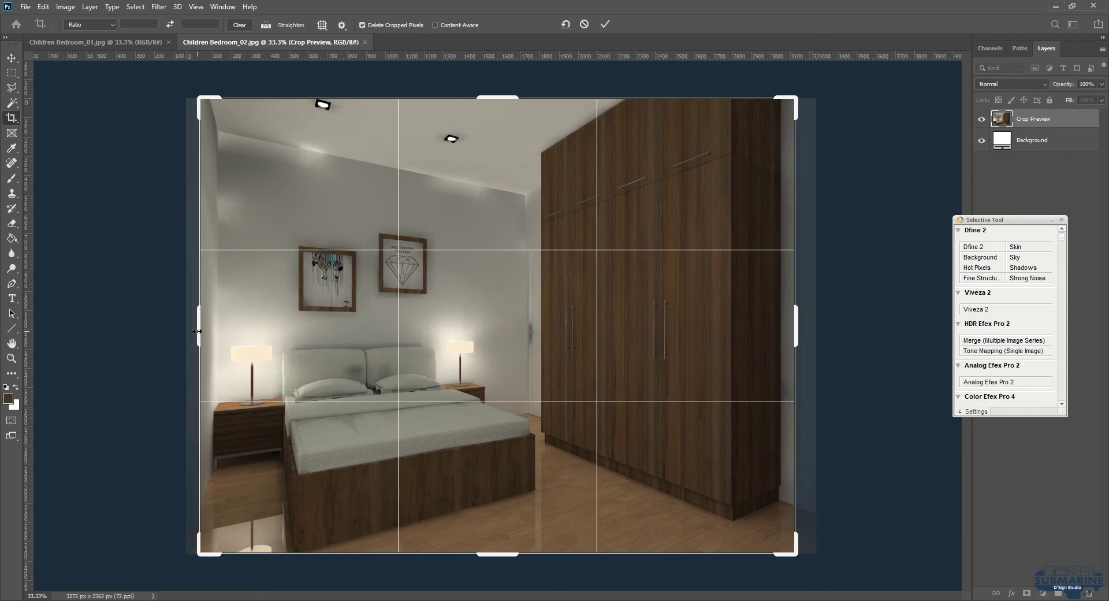
pyautogui.press('Return')
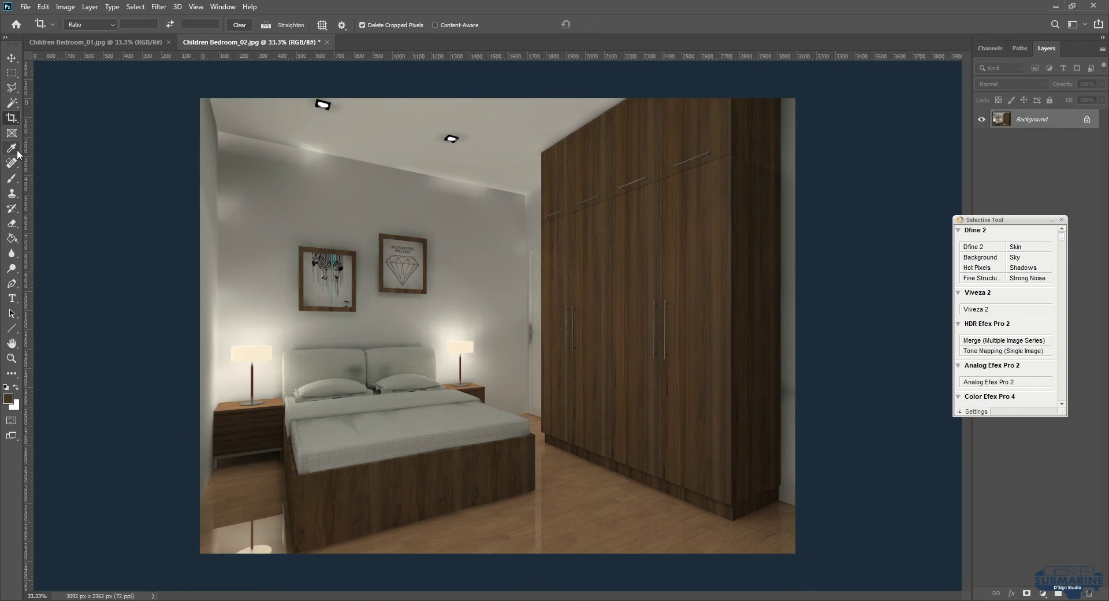
# Step: Spot-heal away the two ceiling lights and the bright floor reflection
pyautogui.click(12, 162)
pyautogui.click(451, 139)
pyautogui.click(324, 107)
pyautogui.click(257, 551)
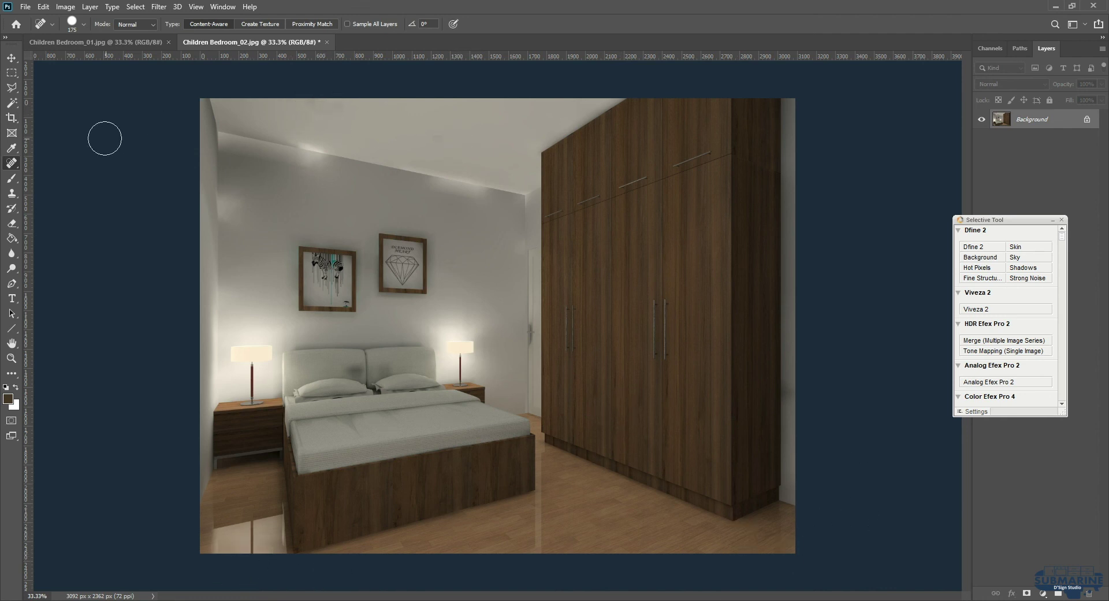
# Step: Open the Camera Raw Filter and apply Auto tone (Exposure +0.77, Shadows +48)
pyautogui.click(11, 57)
pyautogui.click(65, 7)
pyautogui.click(119, 66)
pyautogui.click(159, 7)
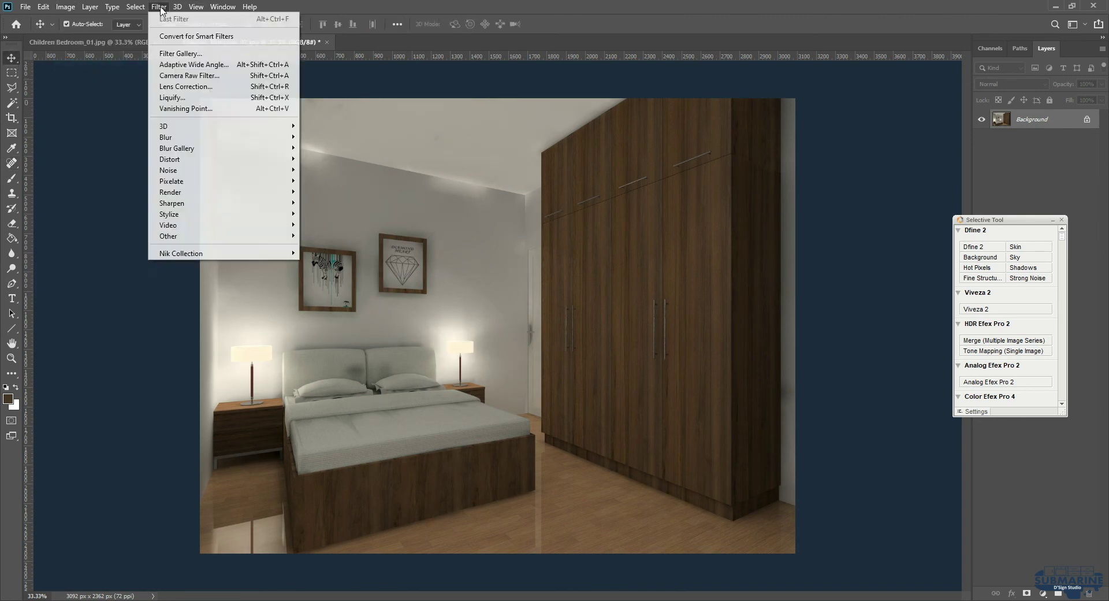
pyautogui.click(208, 76)
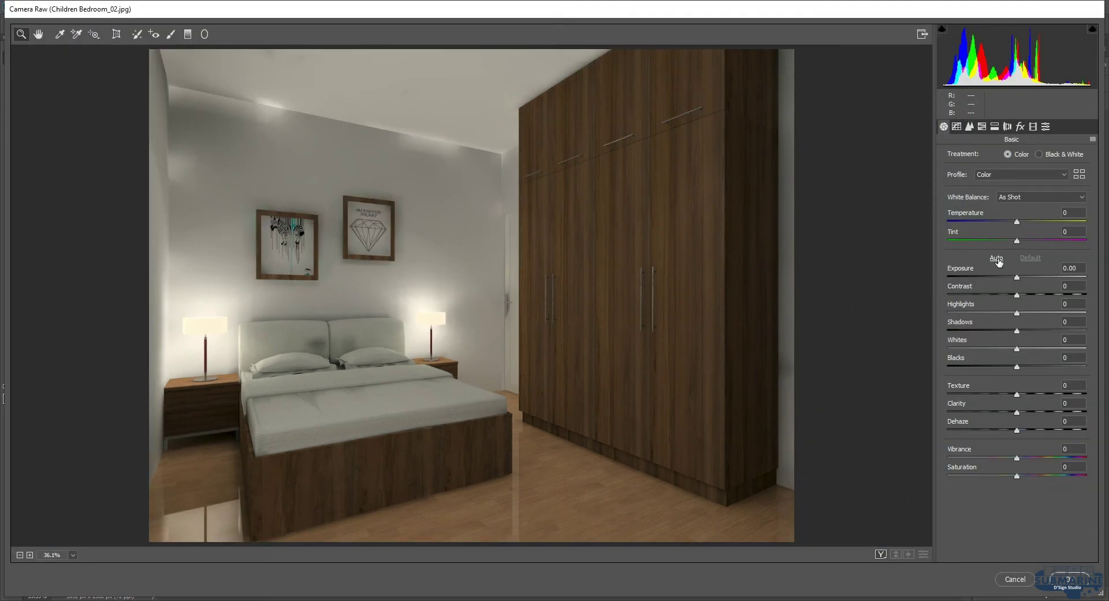
pyautogui.click(996, 258)
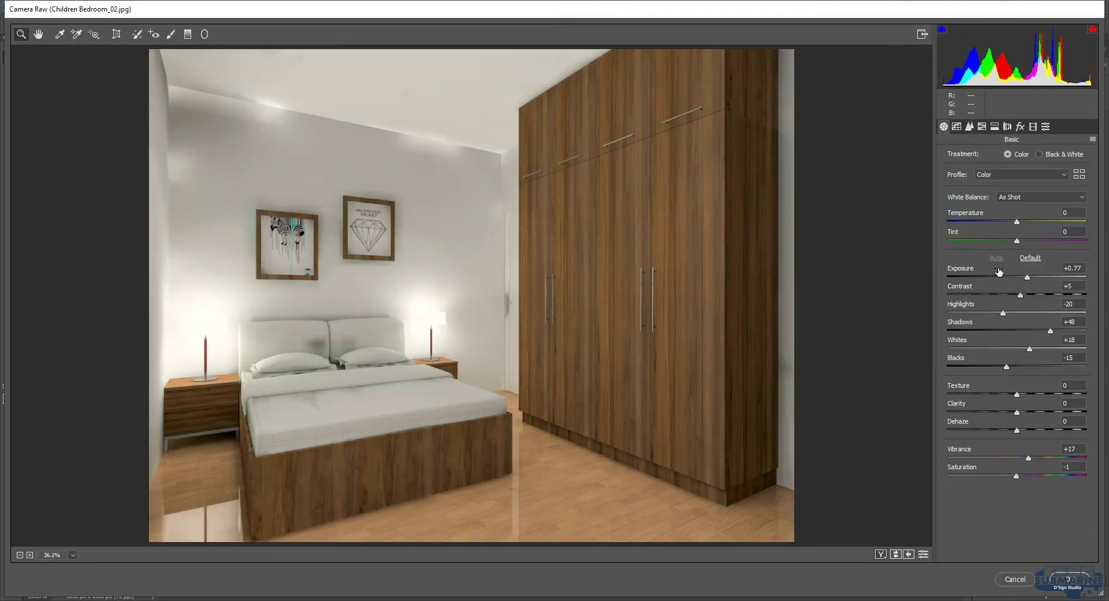
# Step: Grade in Camera Raw: Temperature +4, Tint -8, Exposure +0.60, Blacks -6, Clarity +10, then apply
pyautogui.moveTo(1017, 223); pyautogui.dragTo(1019, 221)
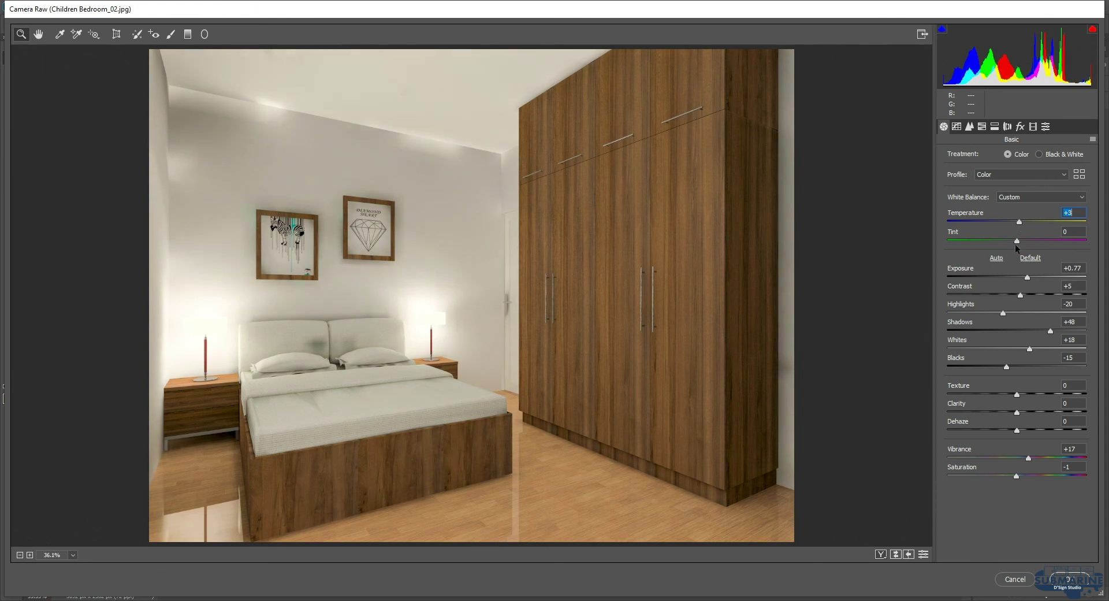
pyautogui.moveTo(1020, 224); pyautogui.dragTo(1011, 243)
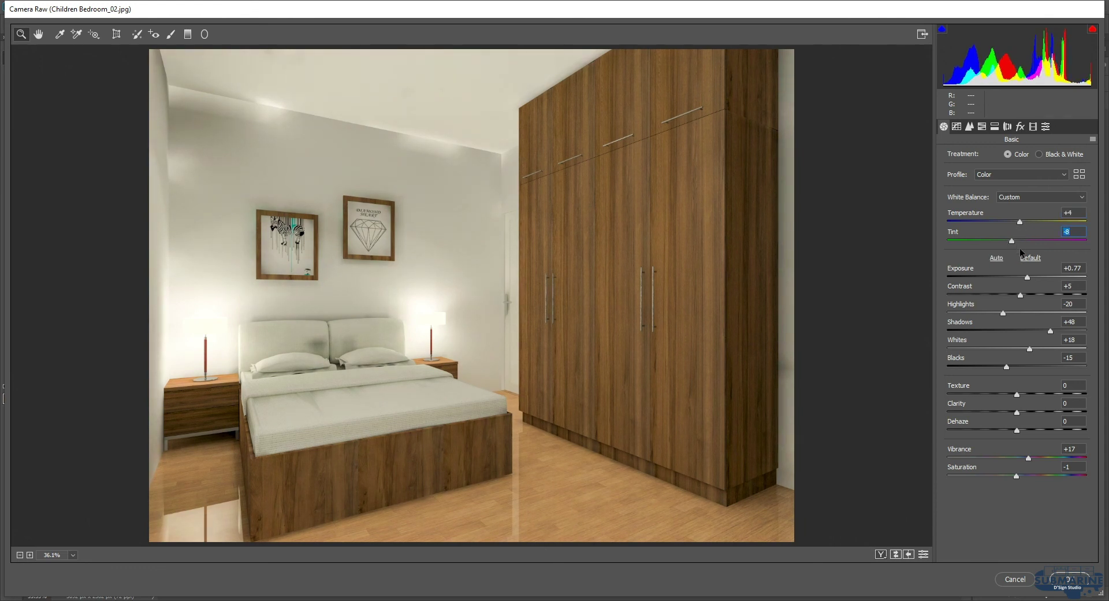
pyautogui.moveTo(1028, 281); pyautogui.dragTo(991, 314)
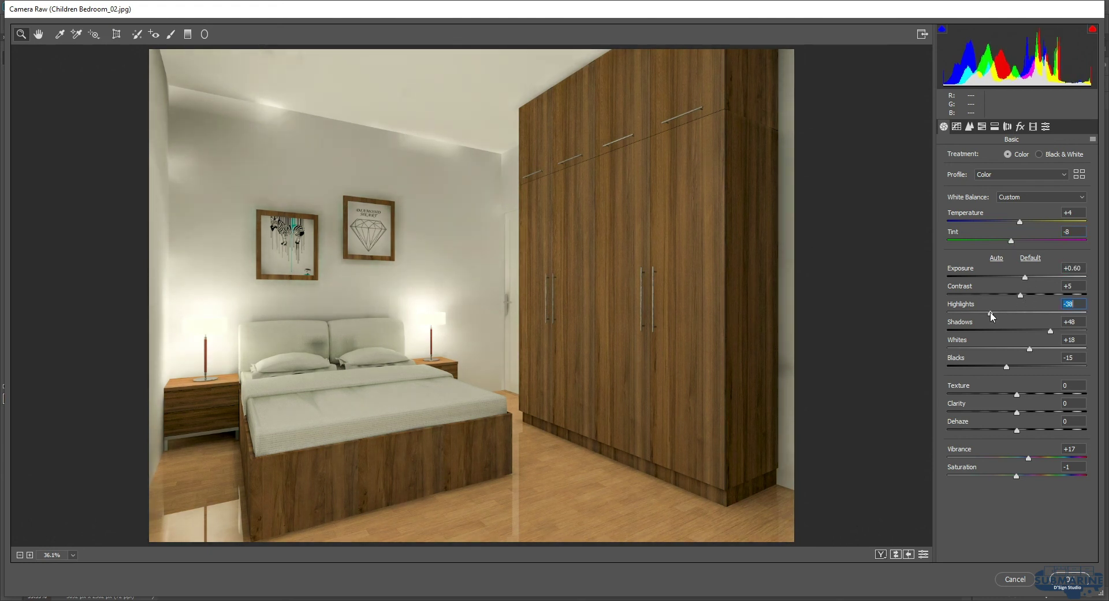
pyautogui.moveTo(1030, 349); pyautogui.dragTo(1012, 366)
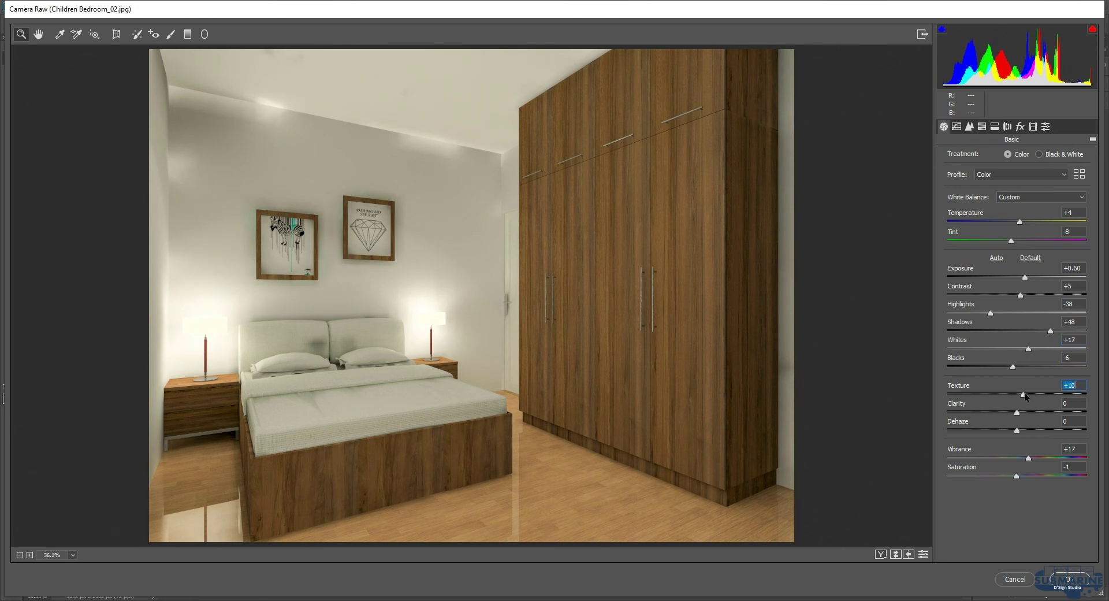
pyautogui.moveTo(1018, 412)
pyautogui.mouseDown()
pyautogui.moveTo(1022, 458)
pyautogui.moveTo(1011, 474)
pyautogui.mouseUp()
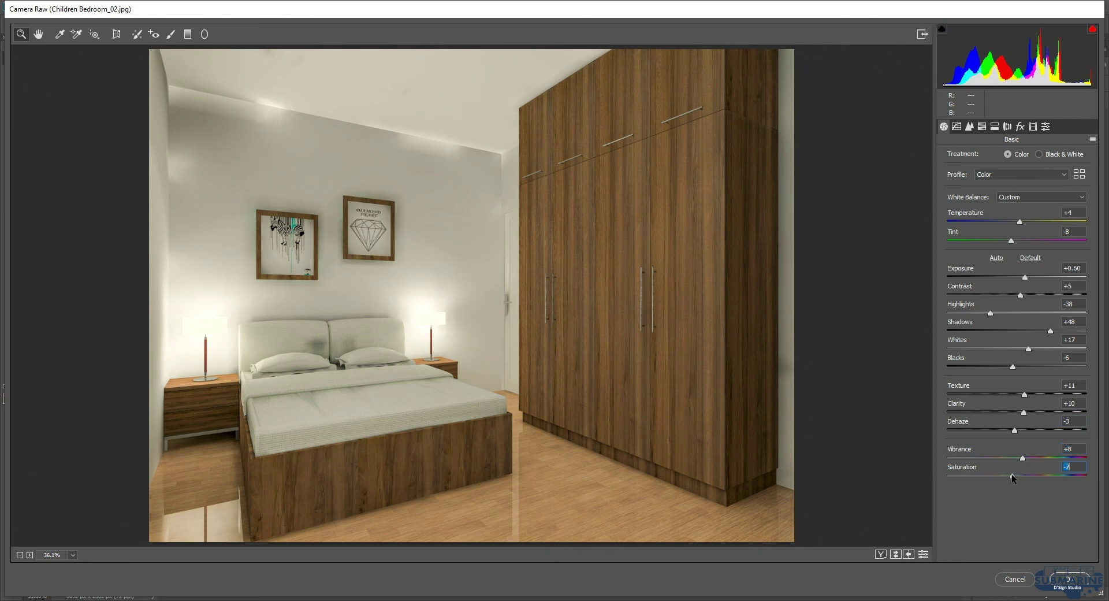
pyautogui.click(1071, 578)
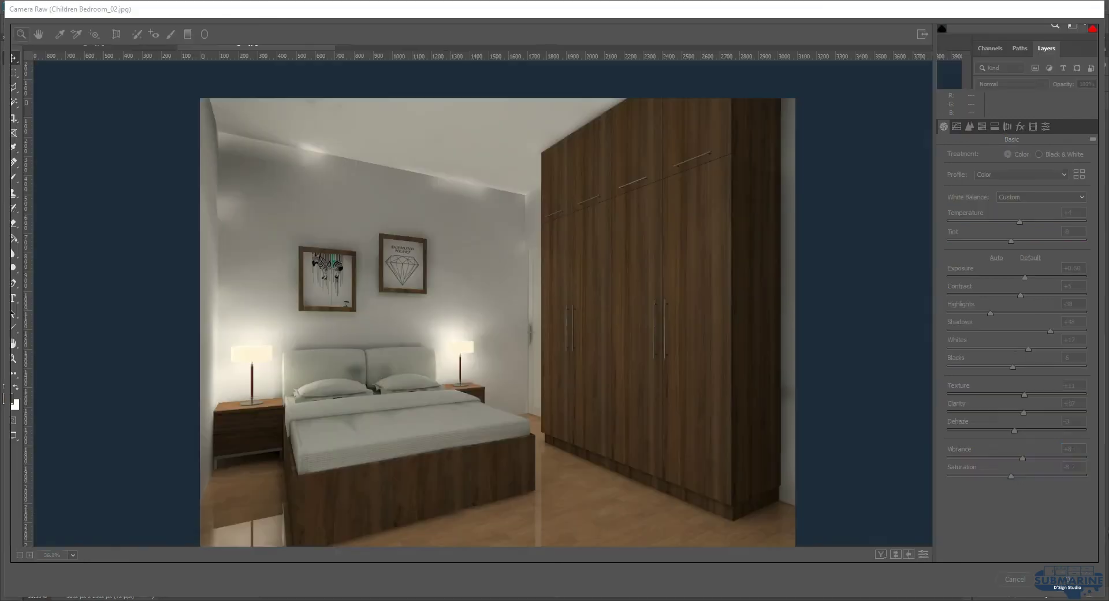
pyautogui.click(973, 301)
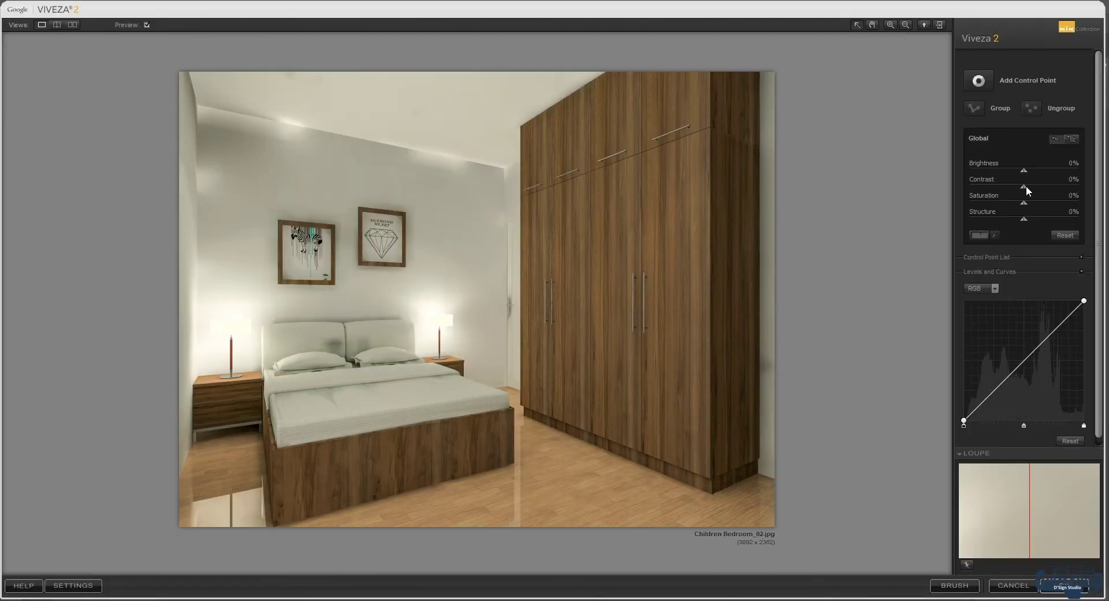
# Step: Boost contrast, saturation and structure in Viveza 2 and apply it as a layer
pyautogui.moveTo(1024, 204)
pyautogui.mouseDown()
pyautogui.moveTo(1026, 219)
pyautogui.moveTo(1029, 185)
pyautogui.mouseUp()
pyautogui.click(1064, 585)
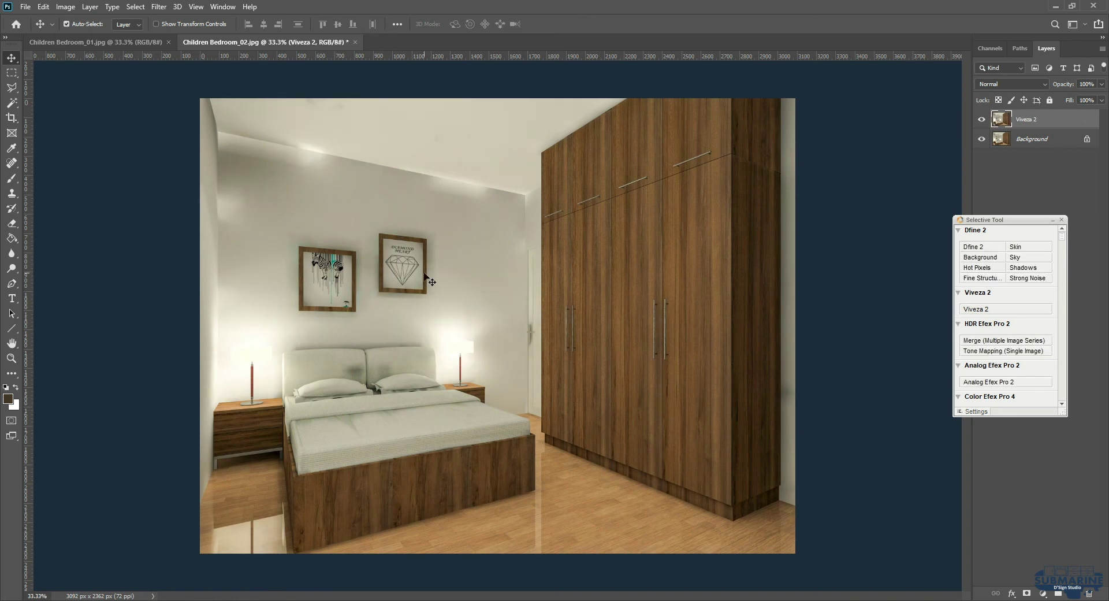
pyautogui.click(981, 120)
pyautogui.click(981, 120)
# Step: Save Children Bedroom_02 as a JPEG with default options, then switch to Children Bedroom_01
pyautogui.click(1041, 141)
pyautogui.hotkey('ctrl', 's')
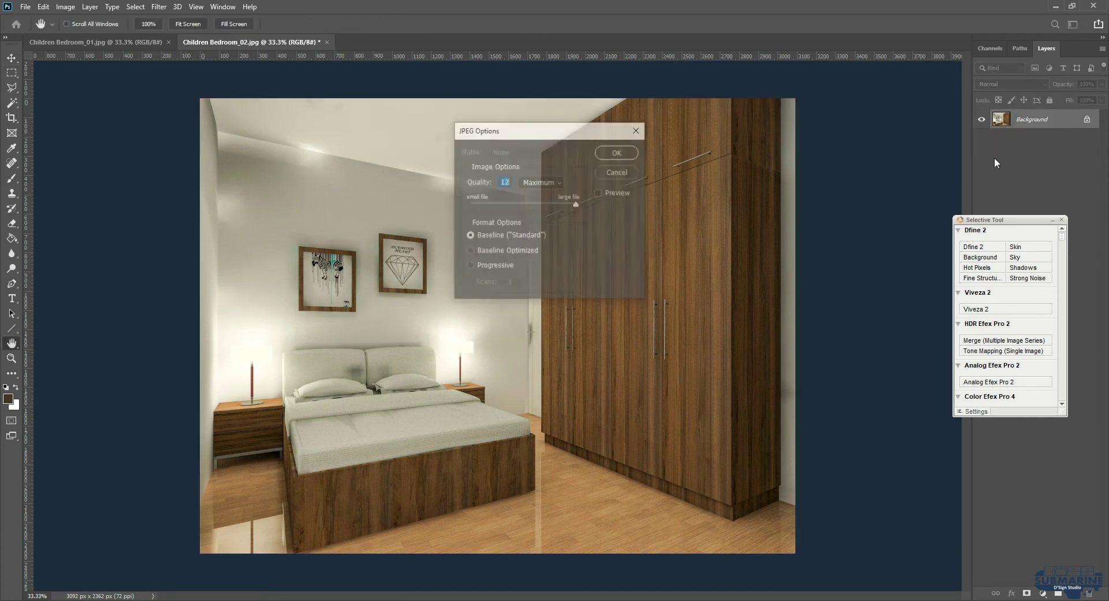
pyautogui.press('Return')
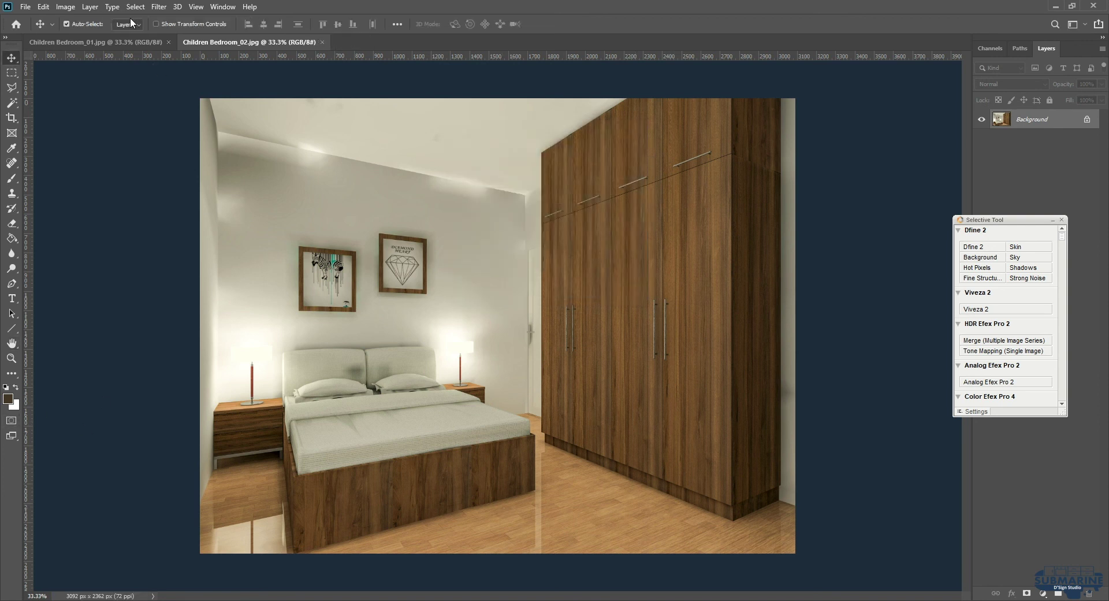
pyautogui.click(132, 42)
# Step: Crop Children Bedroom_01's left and right edges to 2972 px wide
pyautogui.click(11, 118)
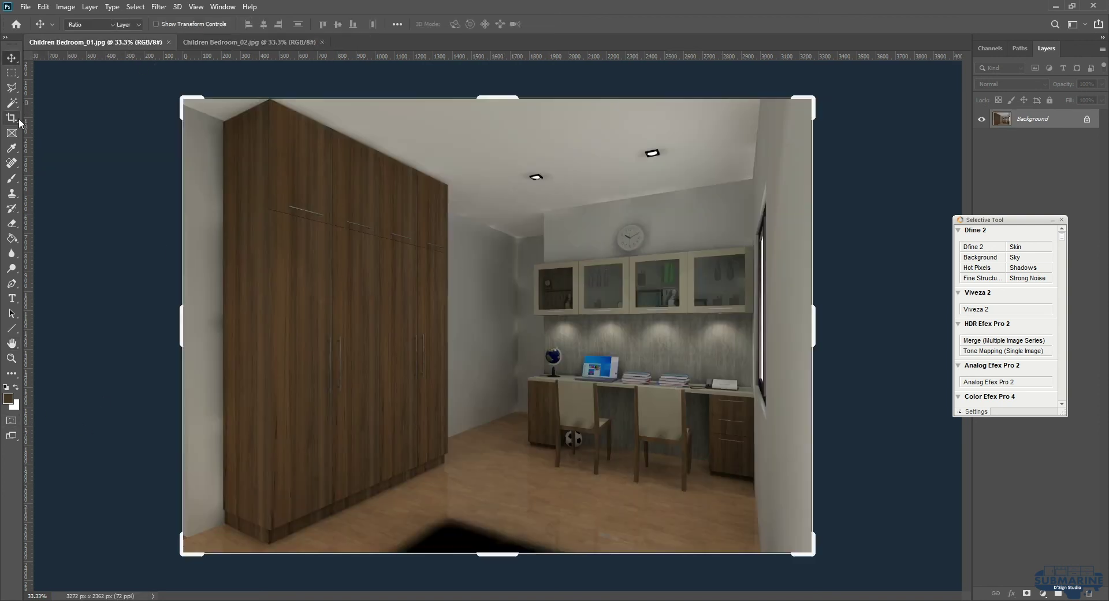
pyautogui.moveTo(182, 326); pyautogui.dragTo(195, 327)
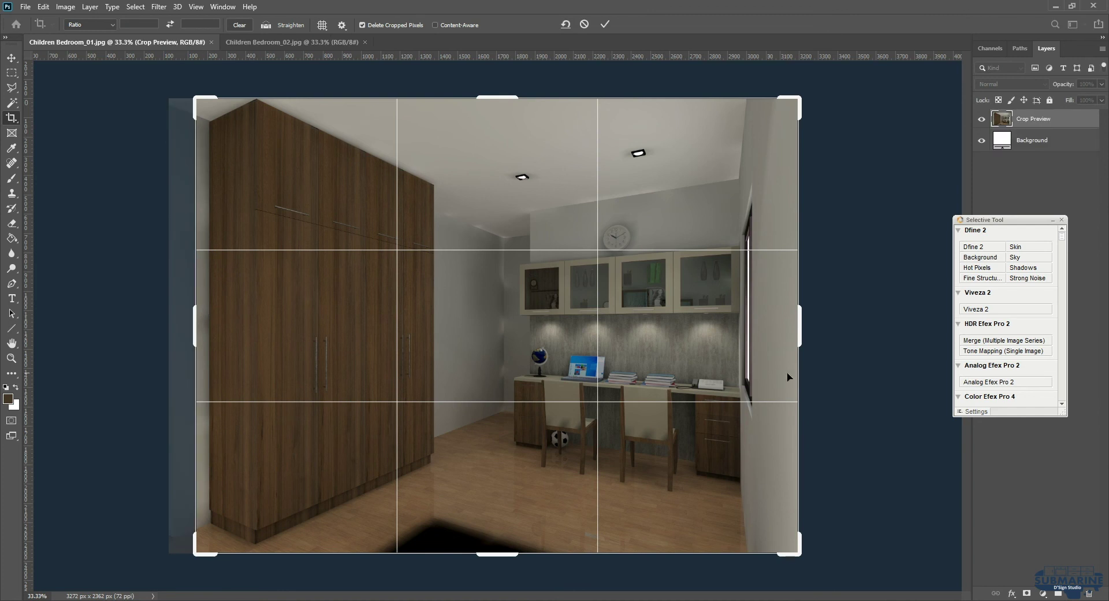
pyautogui.moveTo(800, 335); pyautogui.dragTo(787, 334)
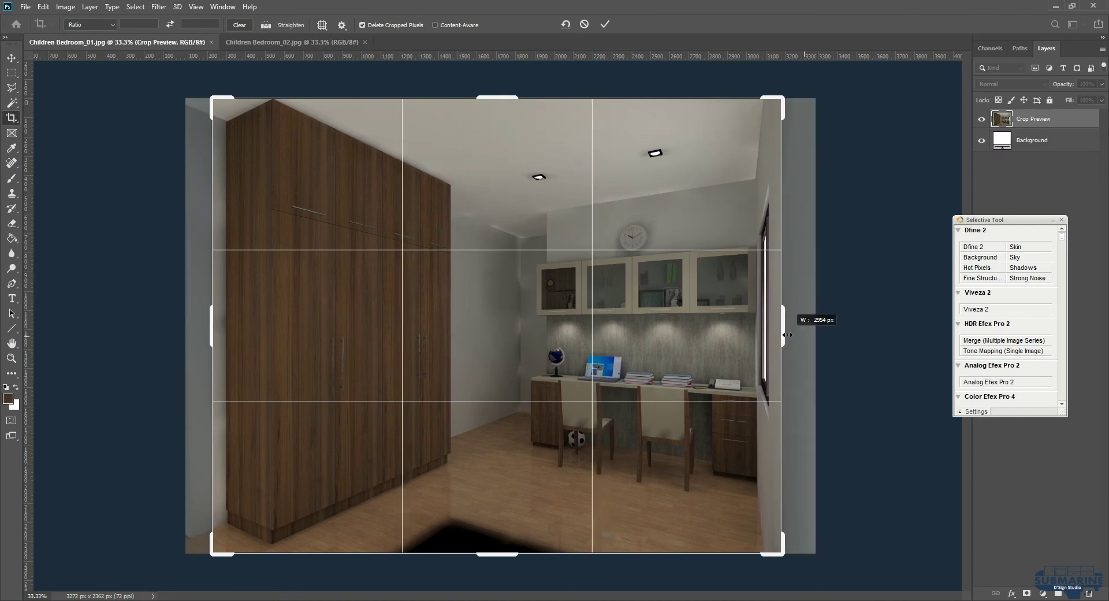
pyautogui.moveTo(211, 328); pyautogui.dragTo(209, 328)
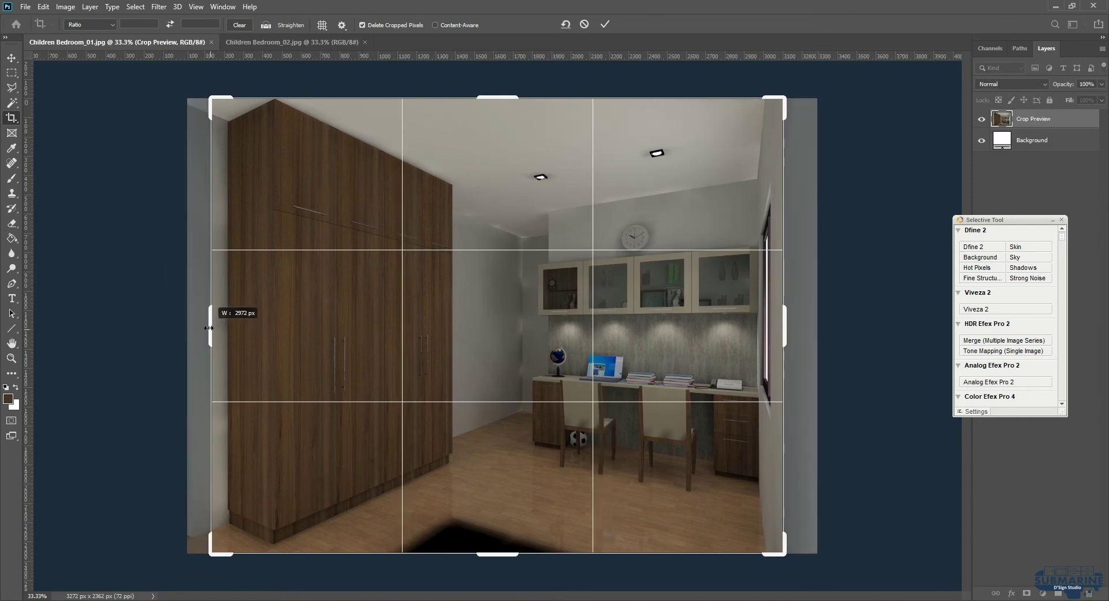
pyautogui.press('Return')
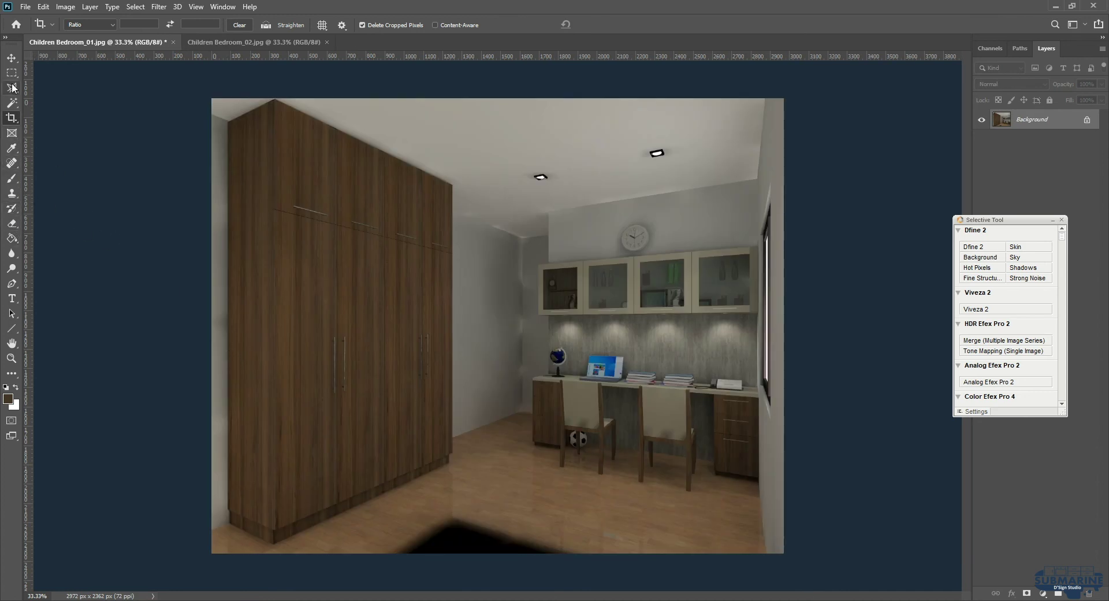
# Step: Spot-heal the ceiling downlight and the dark blotches along the floor
pyautogui.click(11, 163)
pyautogui.click(657, 154)
pyautogui.moveTo(529, 178); pyautogui.dragTo(540, 178)
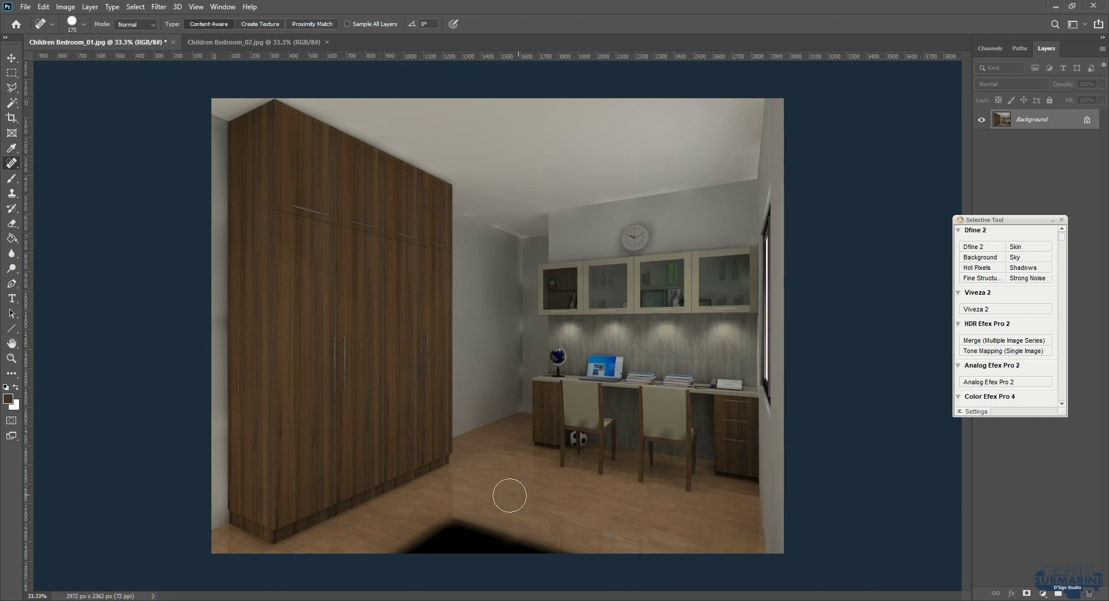
pyautogui.press(']')
pyautogui.press(']')
pyautogui.press(']')
pyautogui.press(']')
pyautogui.press(']')
pyautogui.press(']')
pyautogui.press(']')
pyautogui.press(']')
pyautogui.press(']')
pyautogui.press(']')
pyautogui.click(478, 570)
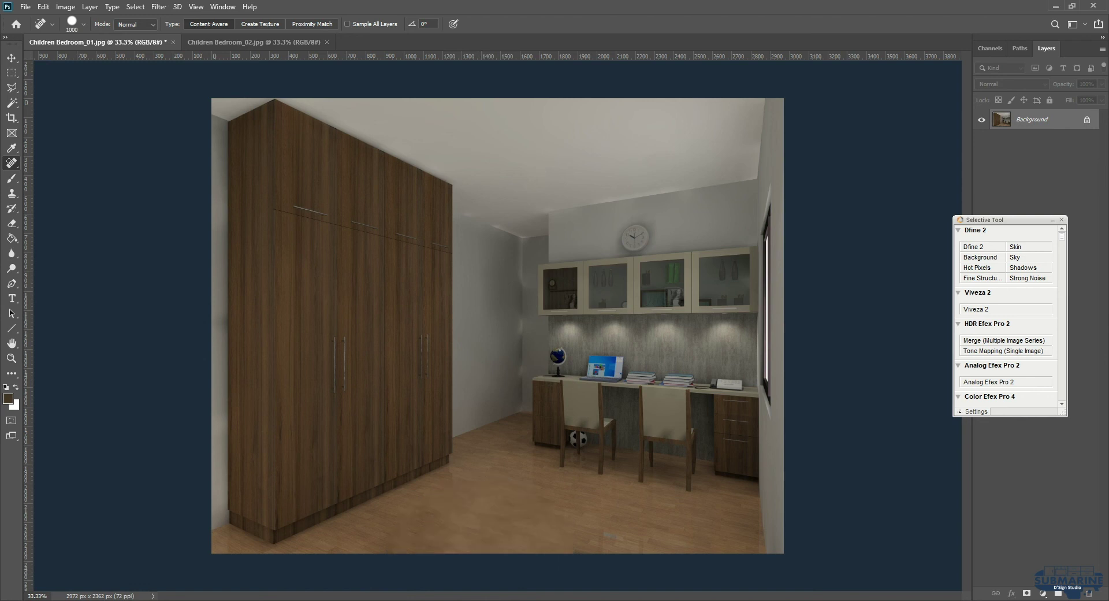
pyautogui.press('[')
pyautogui.press('[')
pyautogui.press('[')
pyautogui.press('[')
pyautogui.press('[')
pyautogui.press('[')
pyautogui.click(580, 552)
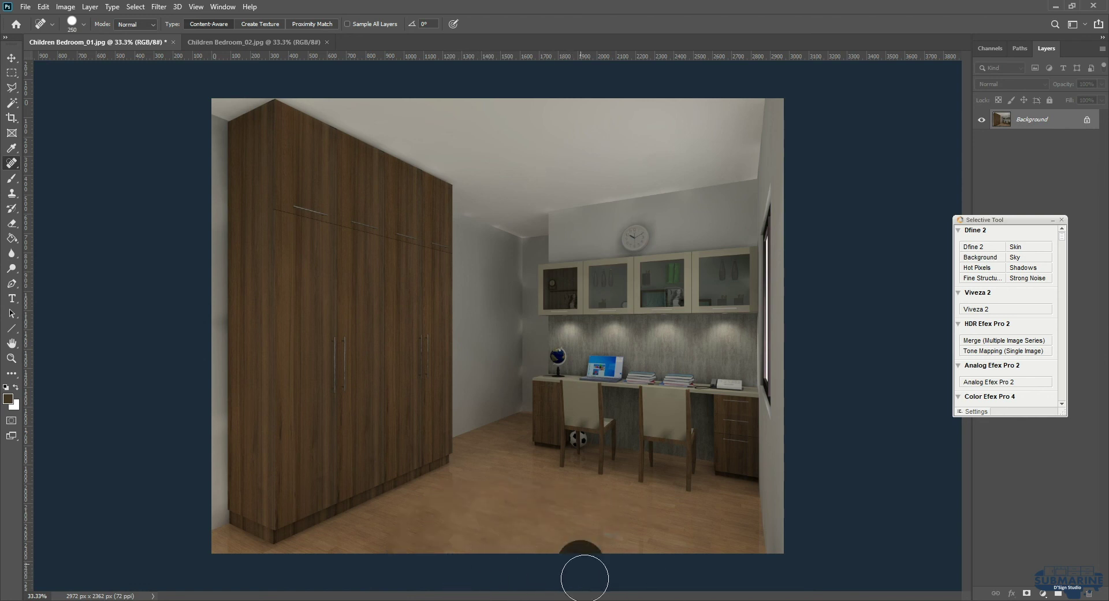
# Step: Try automatic colour correction on the image, then undo it
pyautogui.press('v')
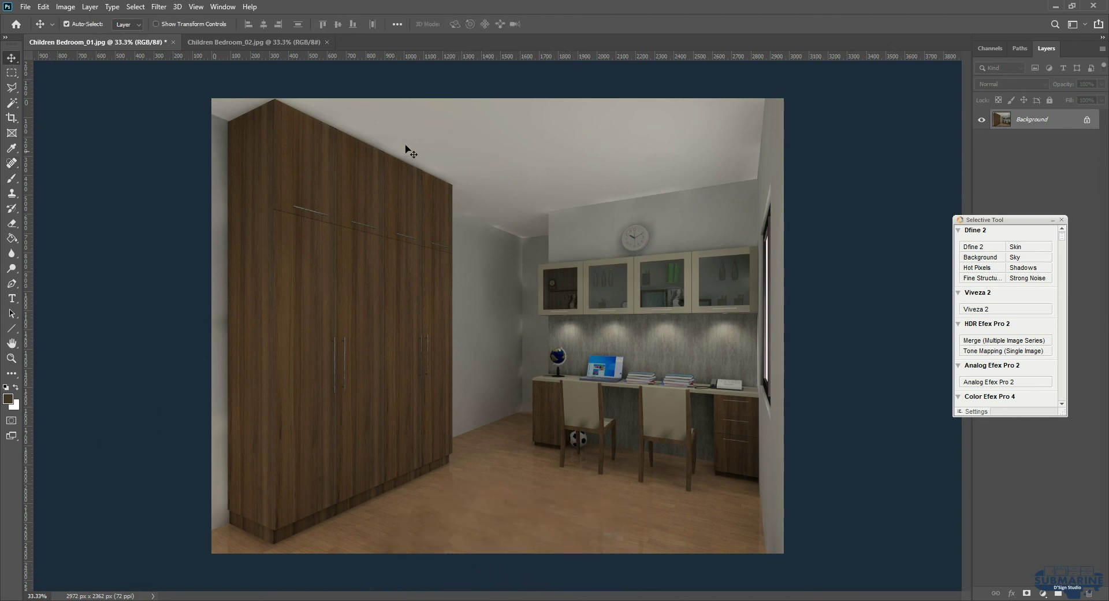
pyautogui.click(66, 6)
pyautogui.click(87, 69)
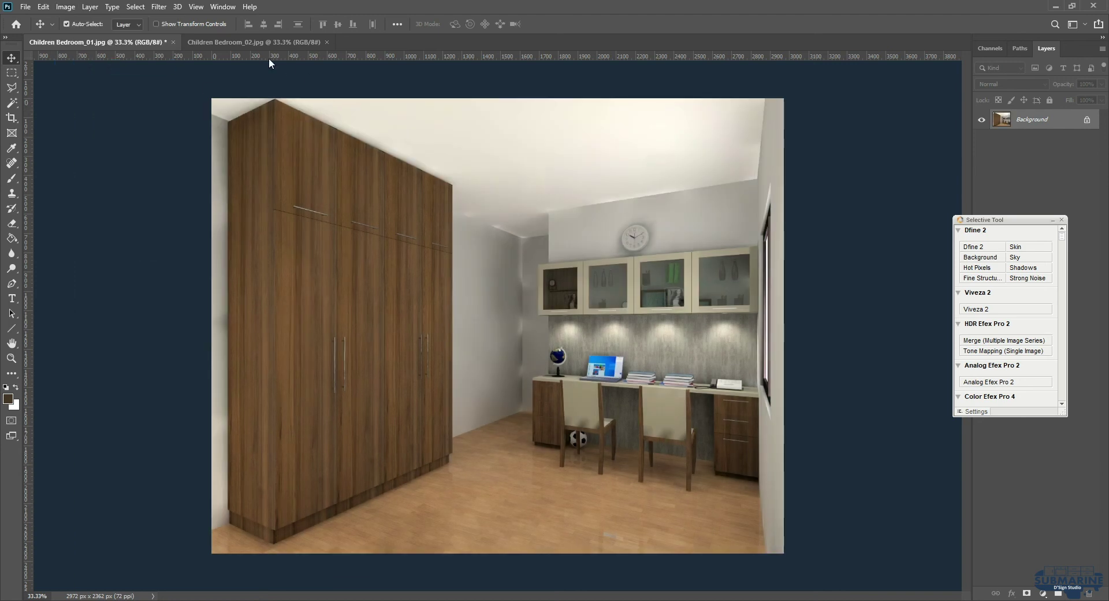
pyautogui.hotkey('ctrl', 'z')
pyautogui.click(159, 6)
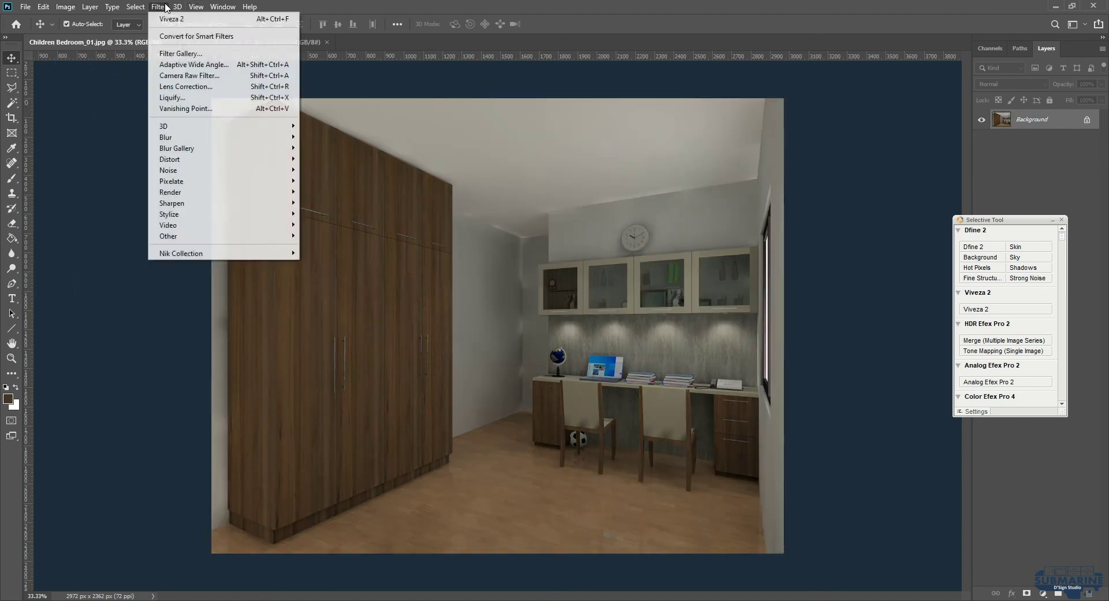
# Step: Grade in Camera Raw with Auto, warmer balance, Exposure +0.50, Whites +32, Blacks -13, Vibrance +19
pyautogui.click(185, 69)
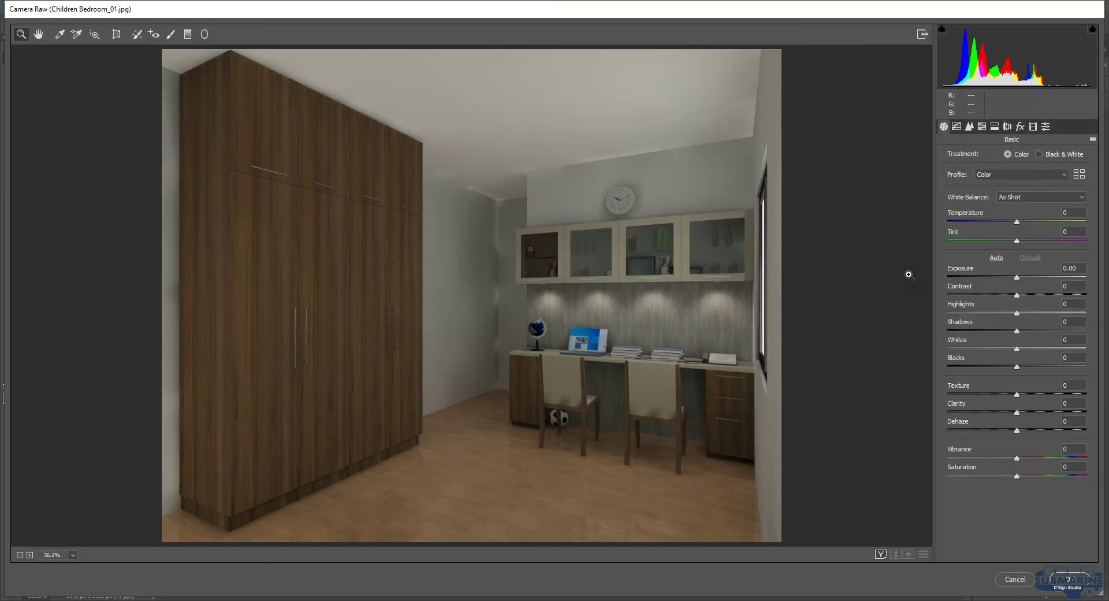
pyautogui.click(996, 257)
pyautogui.moveTo(1017, 222); pyautogui.dragTo(1009, 242)
pyautogui.moveTo(1029, 277); pyautogui.dragTo(1014, 294)
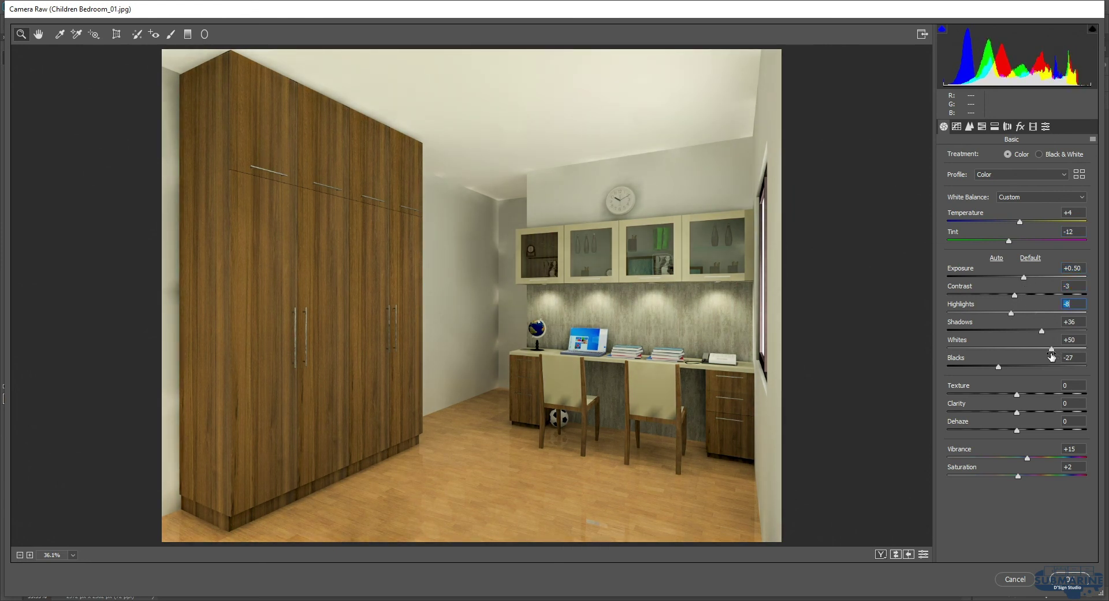
pyautogui.moveTo(1051, 350)
pyautogui.mouseDown()
pyautogui.moveTo(1008, 366)
pyautogui.moveTo(1024, 414)
pyautogui.moveTo(1016, 433)
pyautogui.mouseUp()
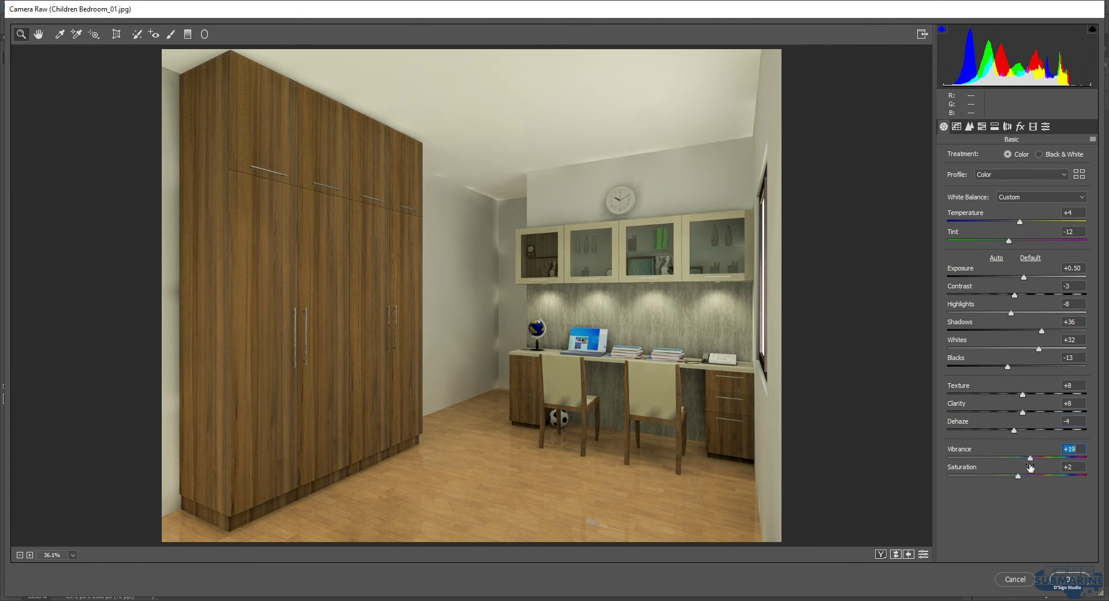
pyautogui.moveTo(1017, 477); pyautogui.dragTo(1014, 477)
pyautogui.click(1071, 579)
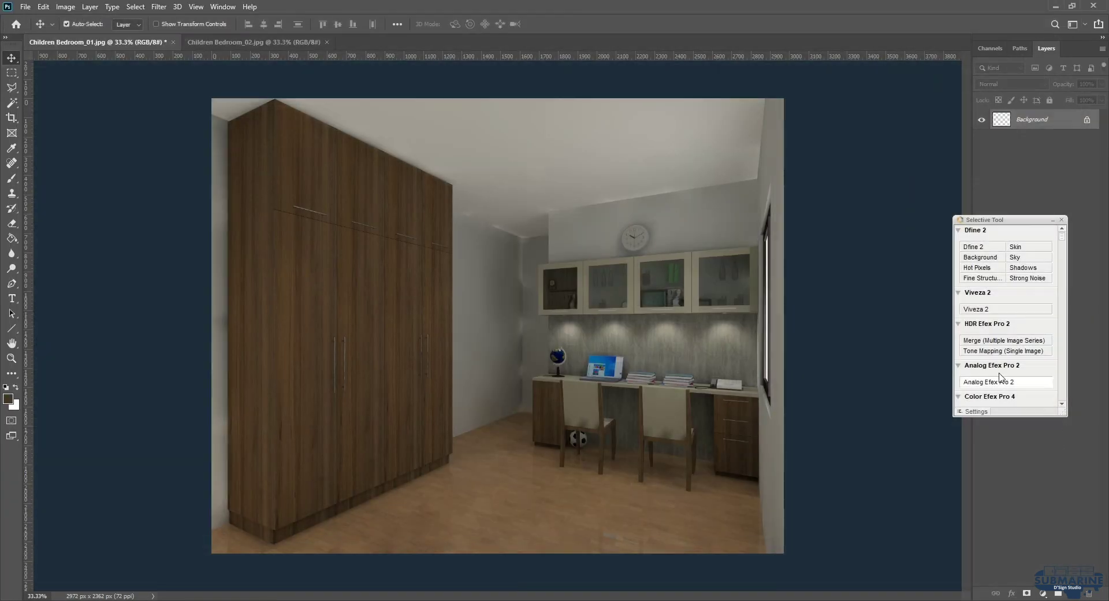
# Step: Apply Viveza 2 with +8% contrast, +9% saturation, +4% structure and a lifted midtone curve
pyautogui.click(985, 310)
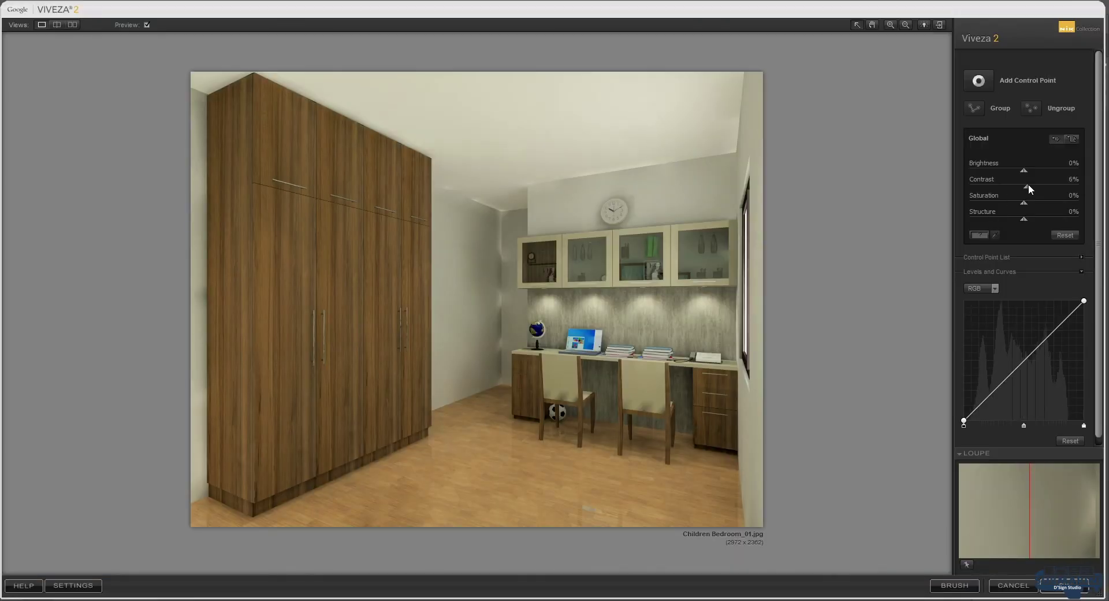
pyautogui.moveTo(1028, 185); pyautogui.dragTo(1027, 218)
pyautogui.moveTo(1020, 360); pyautogui.dragTo(1021, 357)
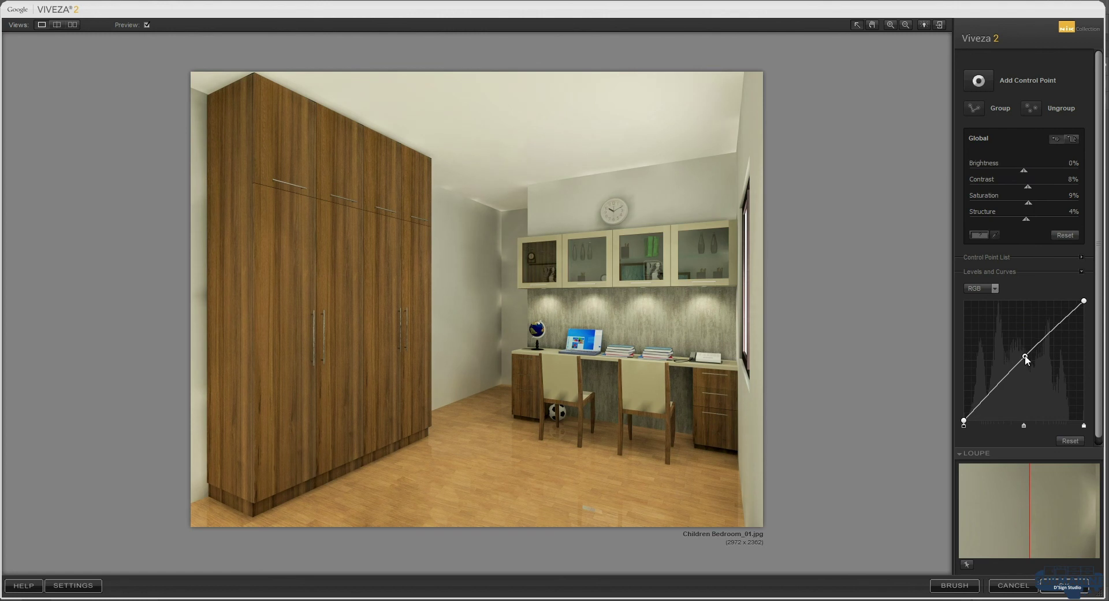
pyautogui.click(1064, 585)
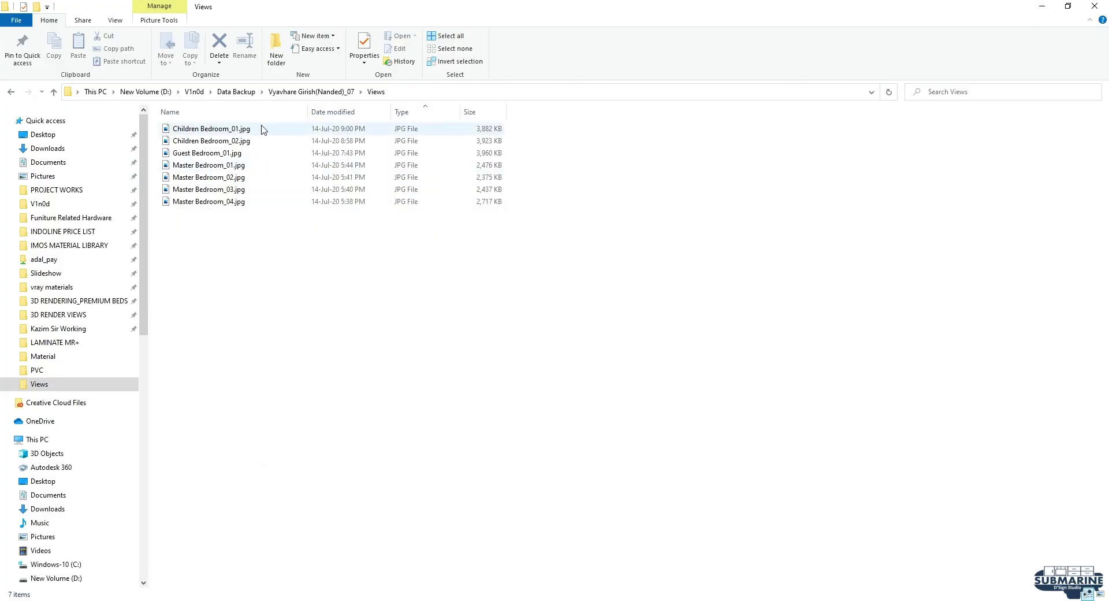
# Step: Open Children Bedroom_01.jpg in Photos and step through the renders to Guest Bedroom_01
pyautogui.click(262, 130)
pyautogui.doubleClick(263, 129)
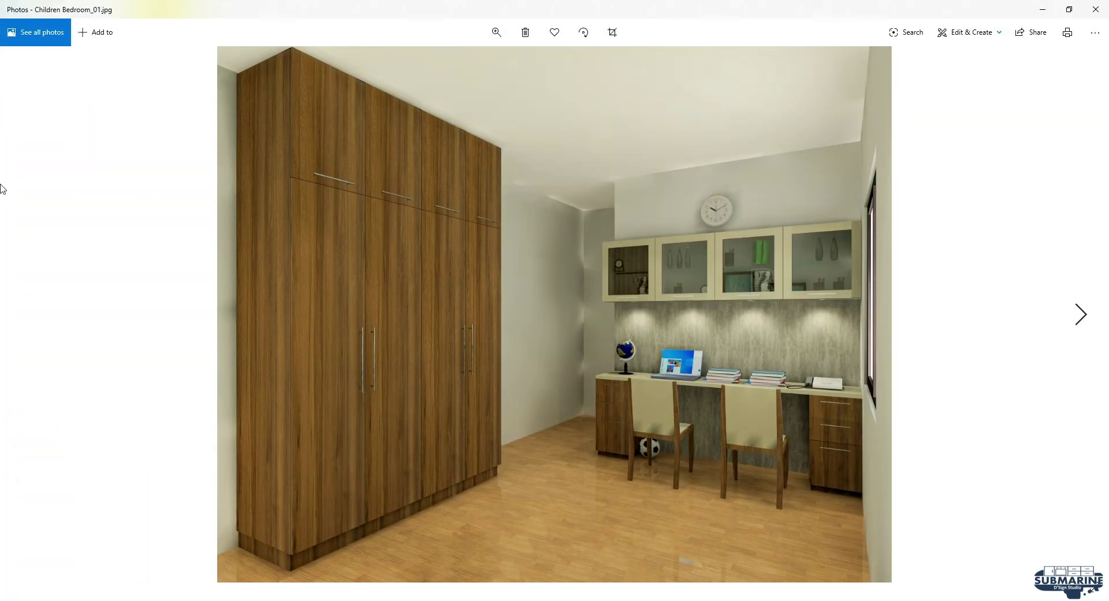
pyautogui.press('Right')
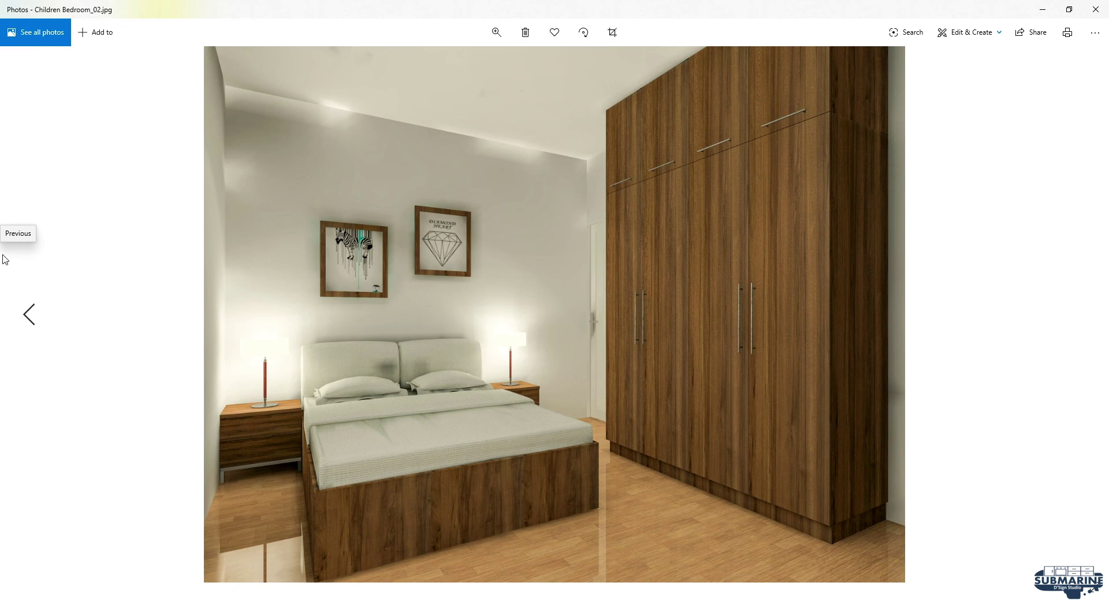
pyautogui.press('Right')
pyautogui.press('Right')
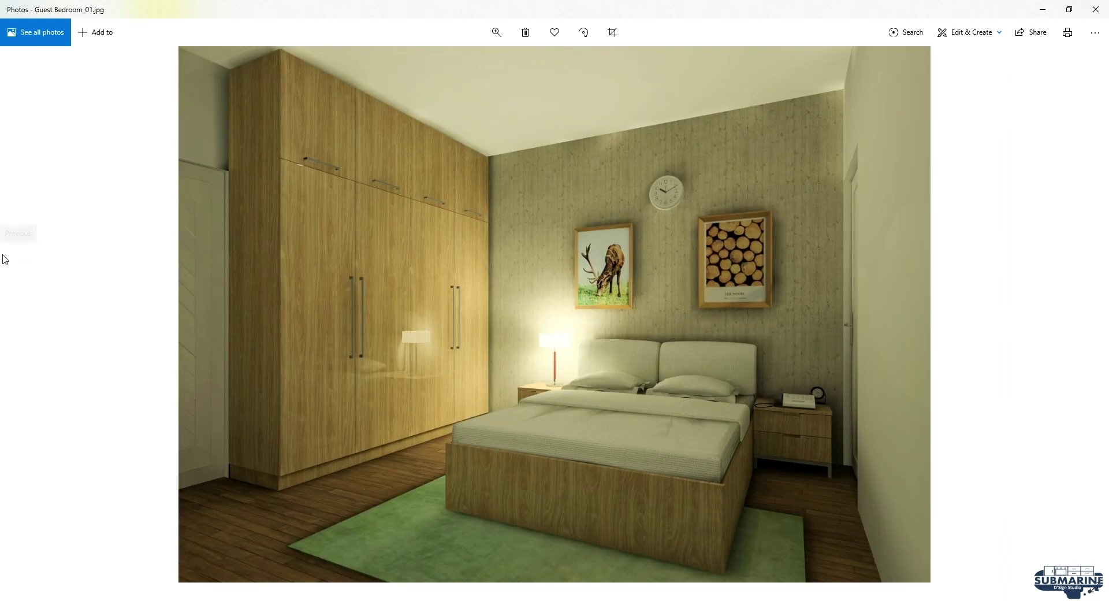
pyautogui.press('Right')
pyautogui.press('Right')
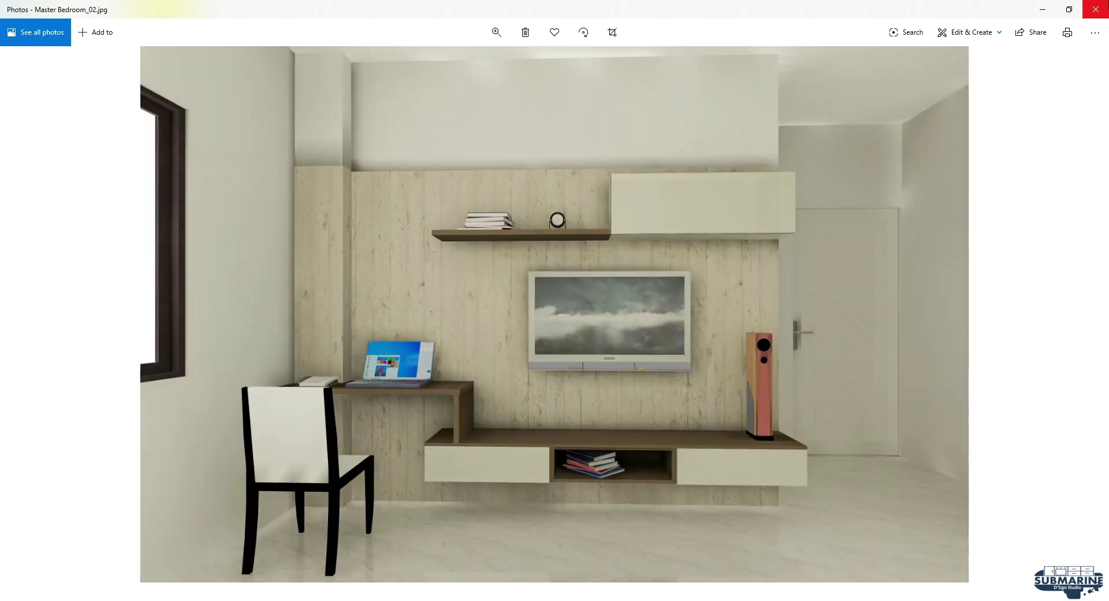